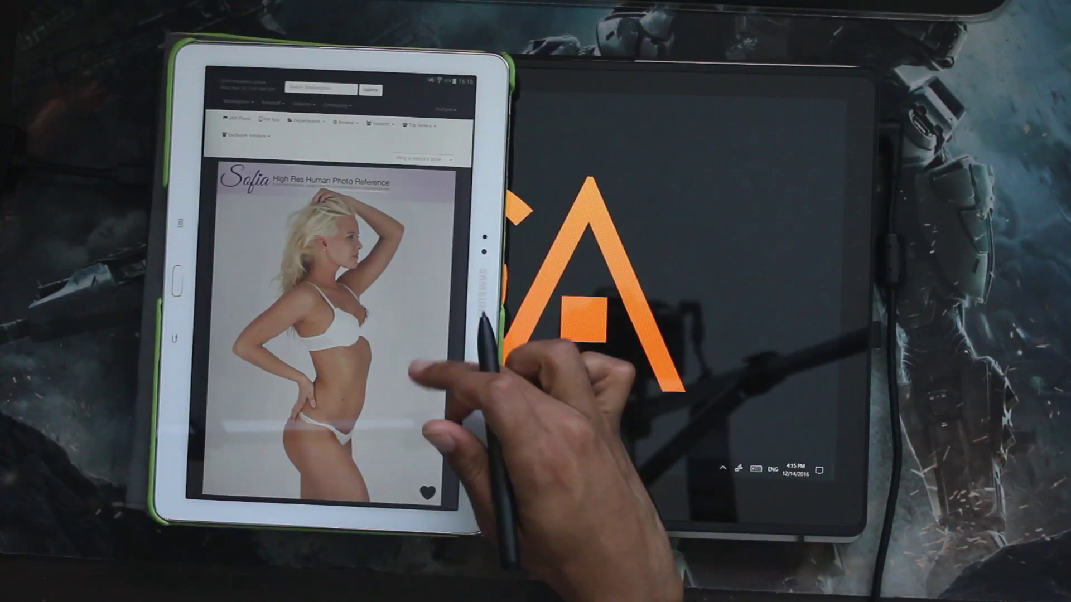
scroll(424, 401, up, 3)
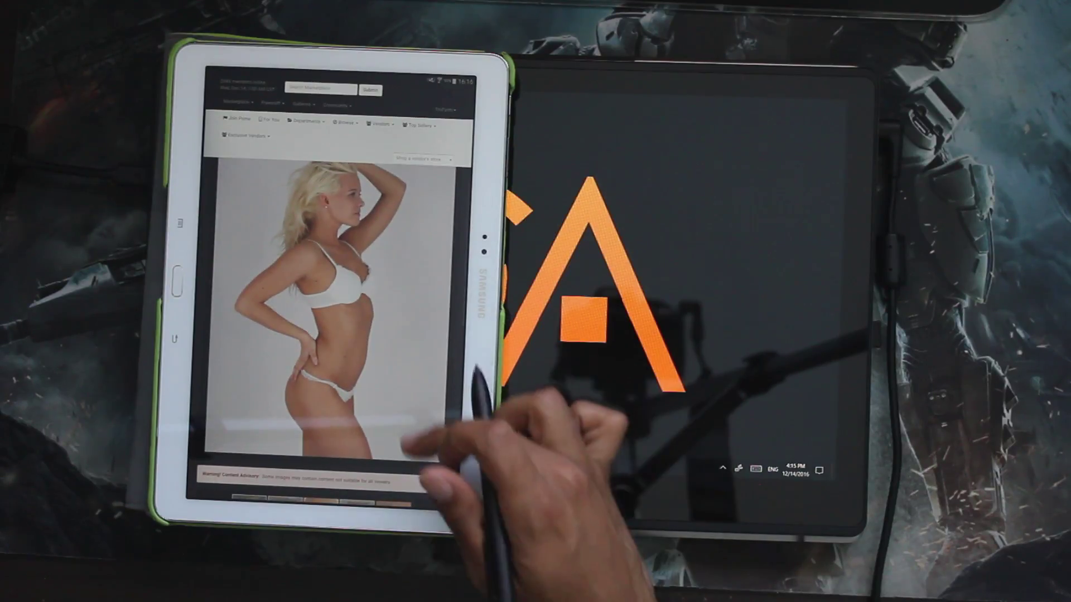
scroll(424, 402, down, 2)
scroll(424, 401, up, 3)
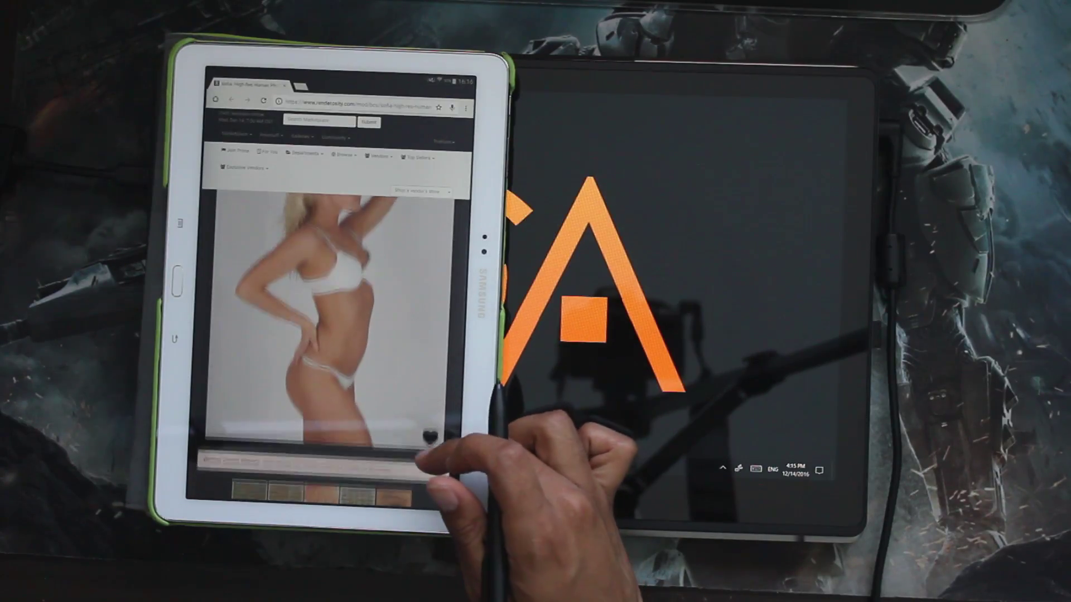
scroll(446, 313, down, 1)
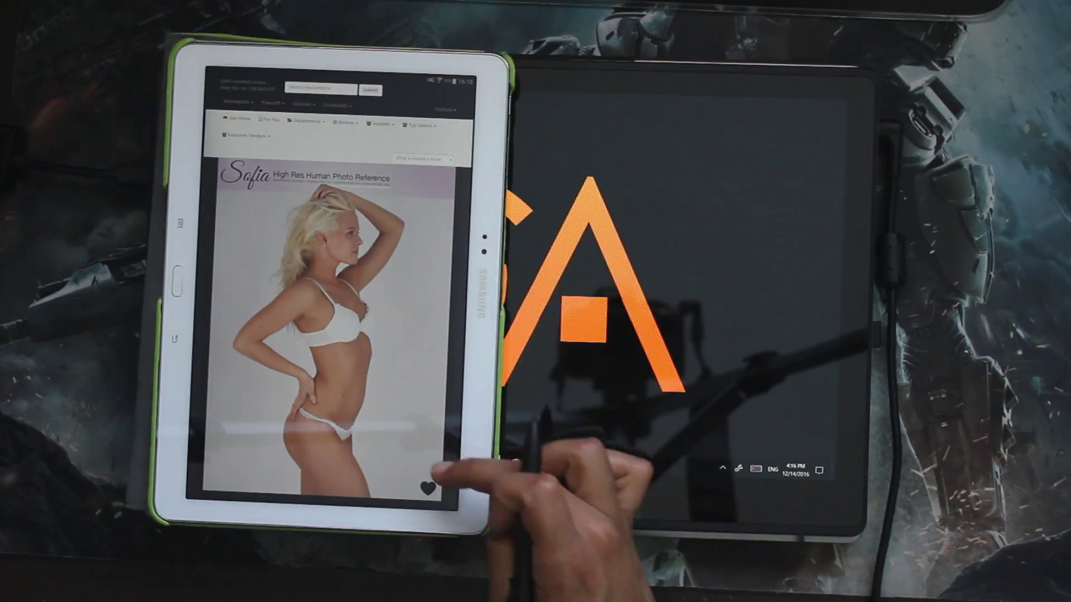
scroll(424, 424, down, 2)
scroll(334, 446, down, 1)
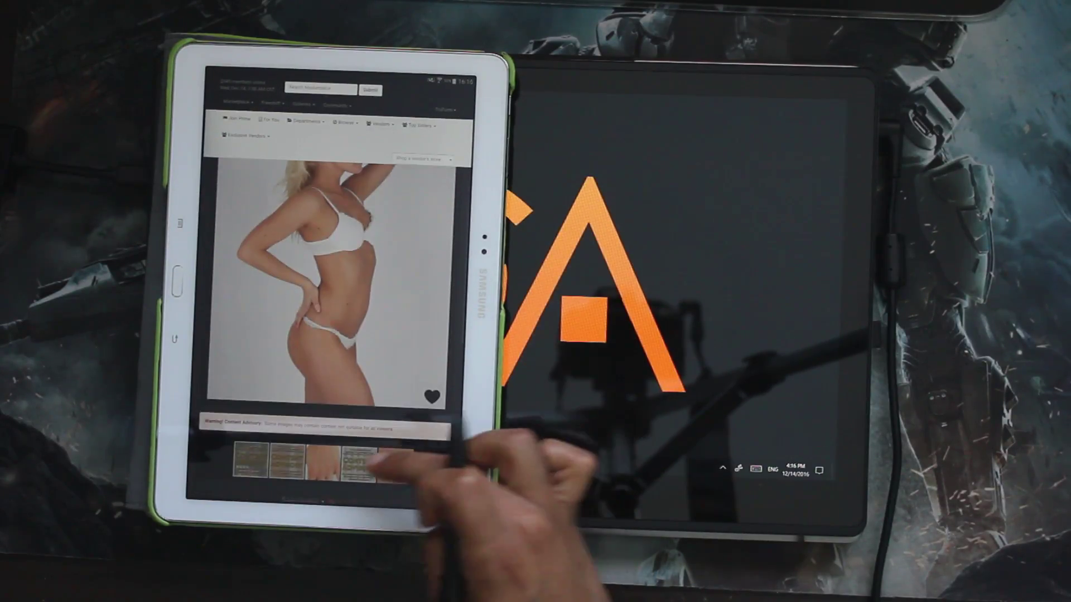
click(385, 471)
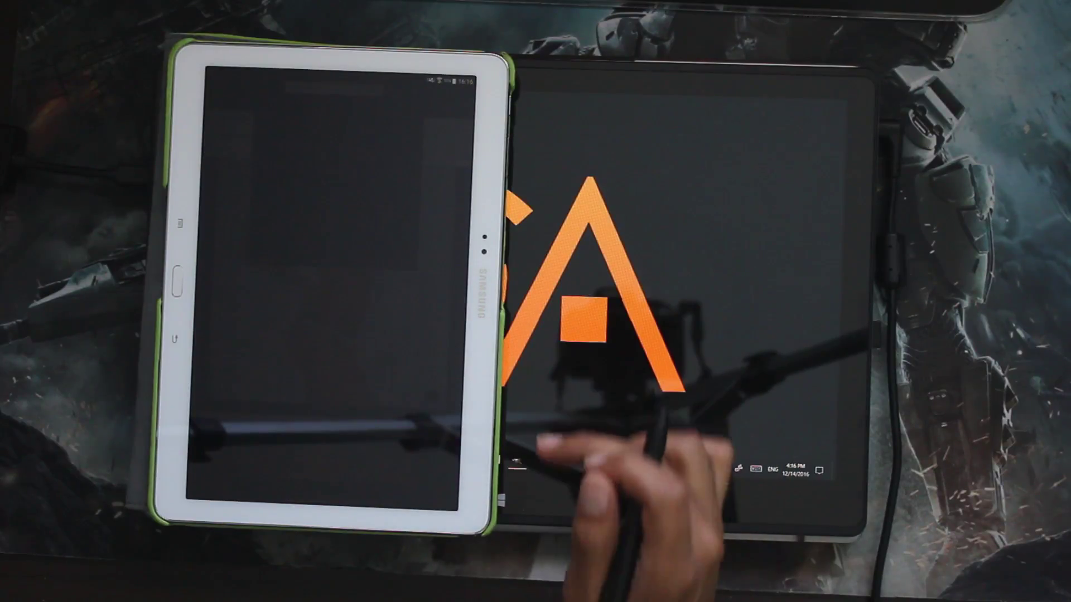
scroll(418, 409, up, 3)
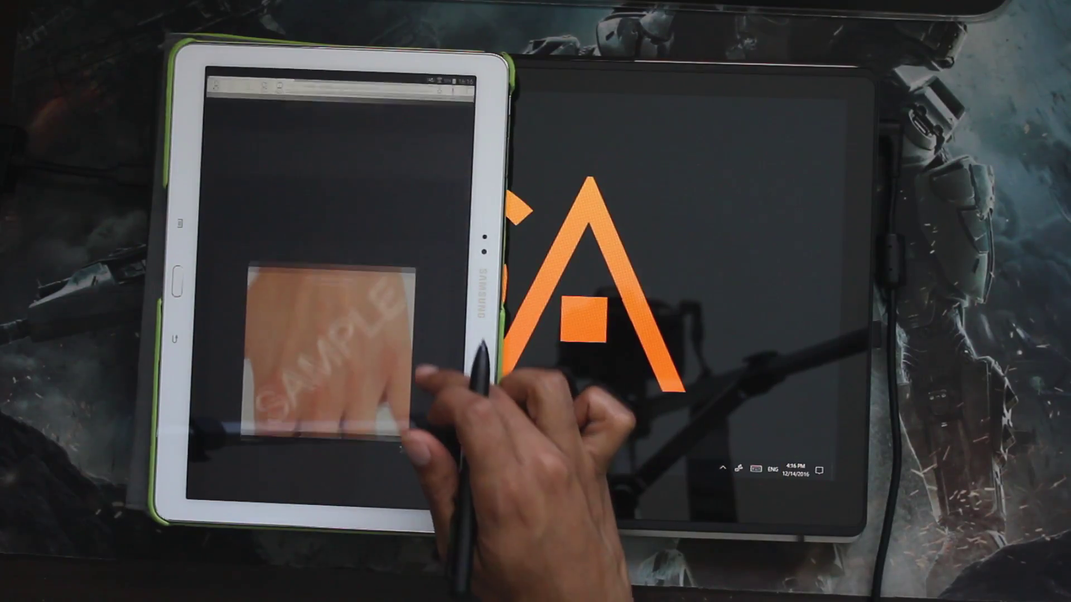
scroll(424, 368, down, 1)
scroll(418, 324, up, 3)
scroll(421, 318, up, 2)
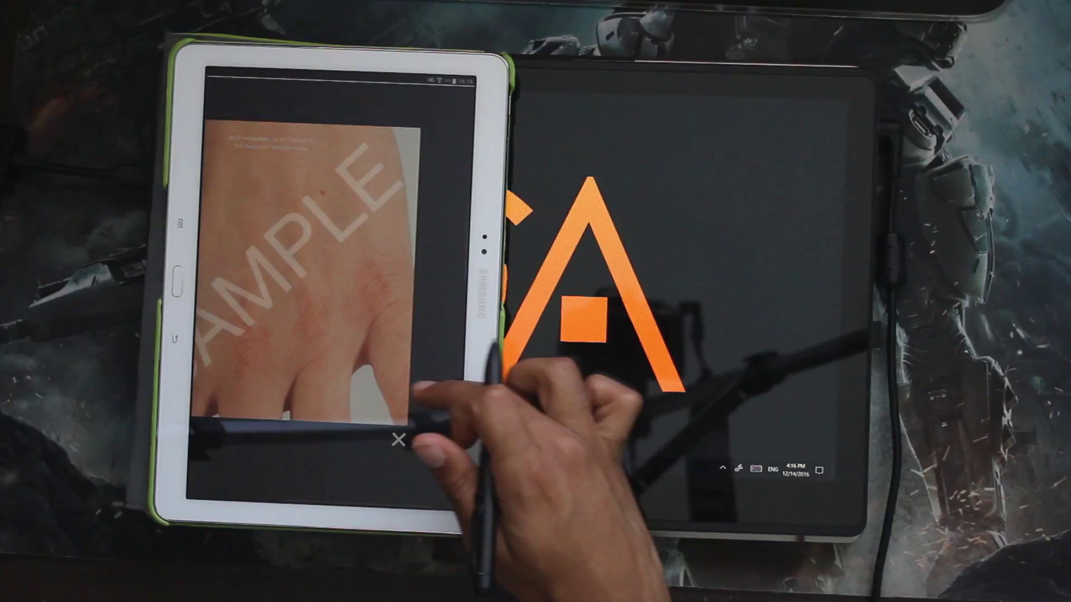
drag(413, 388, 441, 398)
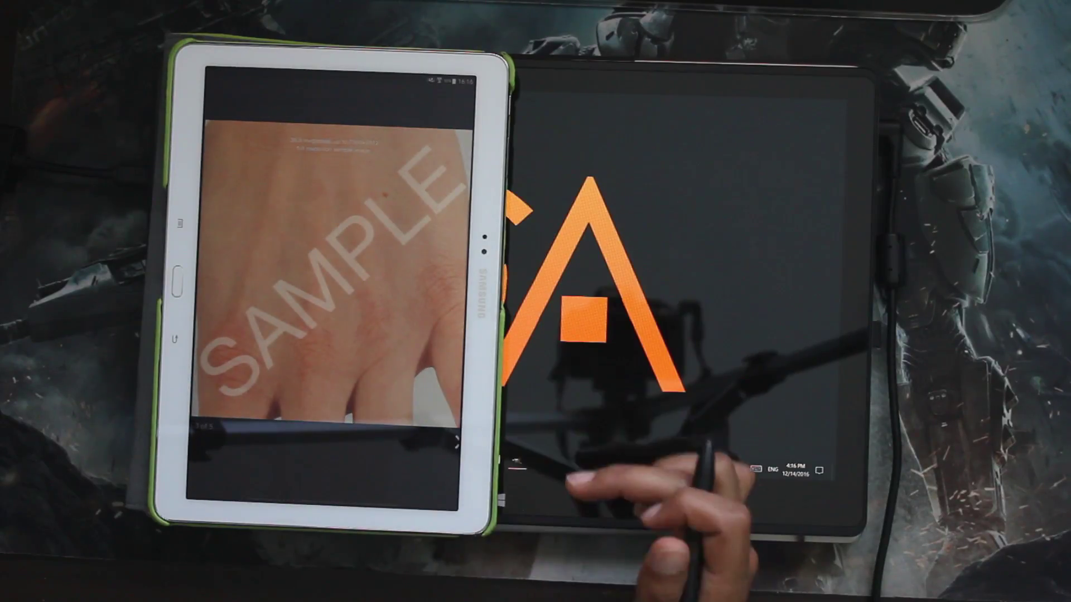
scroll(435, 357, down, 5)
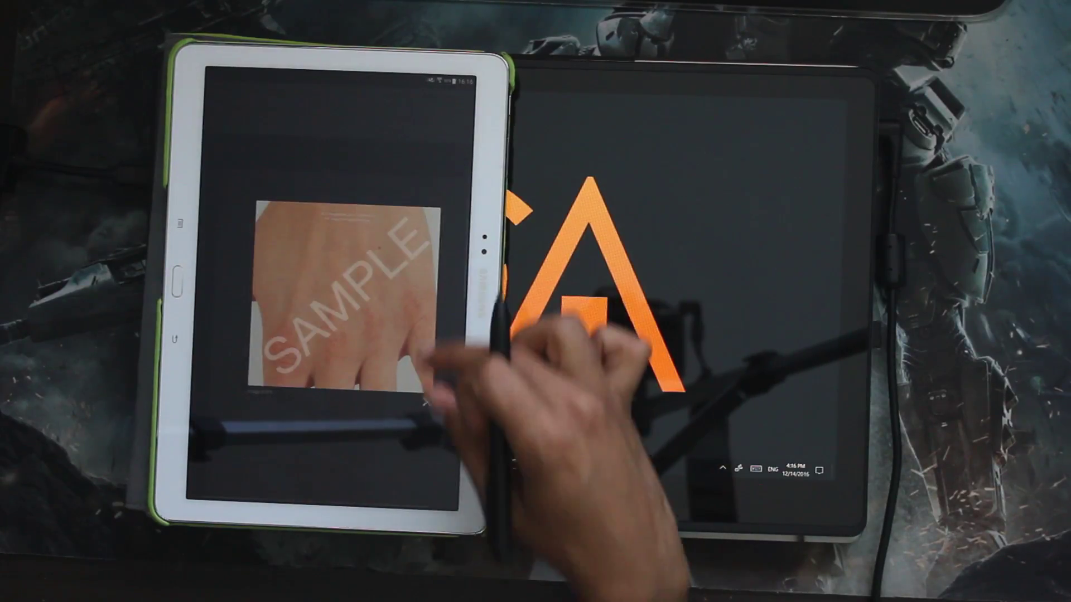
click(428, 402)
drag(432, 409, 425, 366)
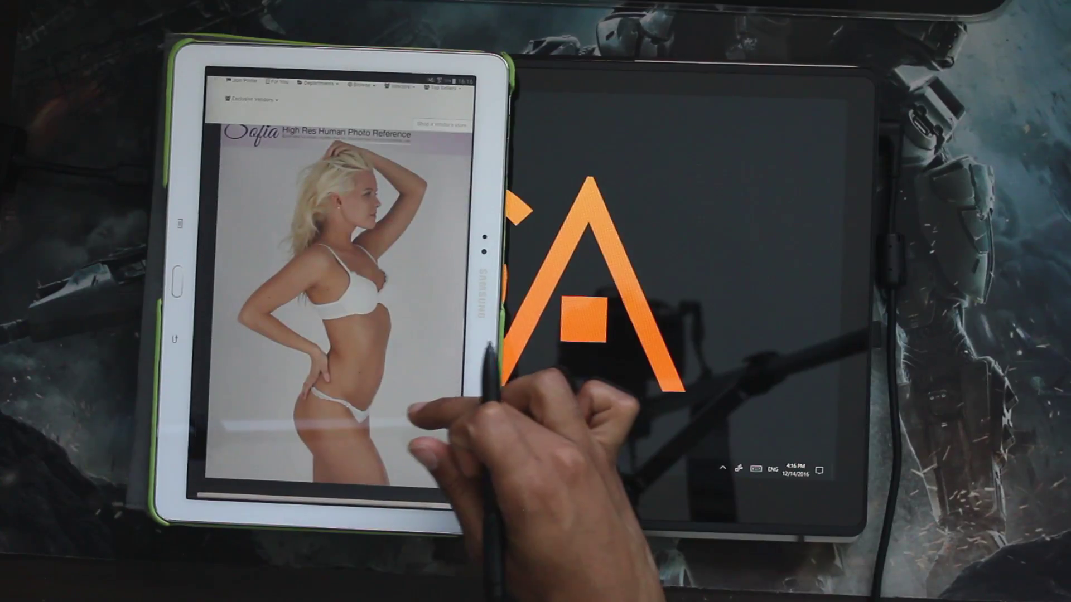
drag(432, 413, 417, 417)
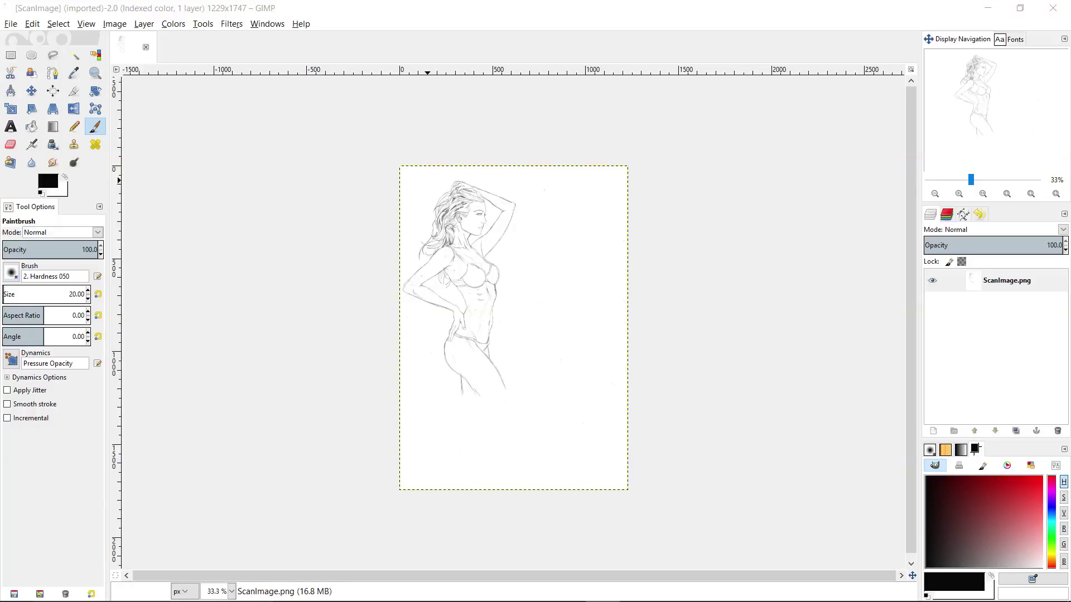
- Make a rectangular selection of about 800 × 1201 px around the sketched figure in the scan
click(567, 274)
key(z)
click(589, 304)
drag(594, 287, 618, 244)
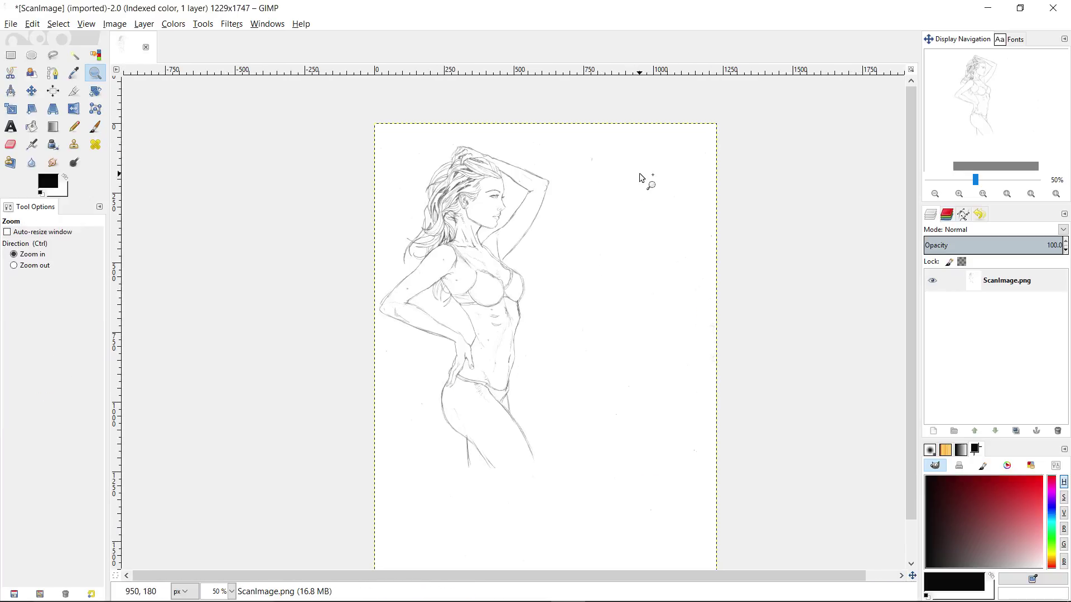
key(r)
drag(584, 471, 364, 138)
drag(572, 456, 575, 457)
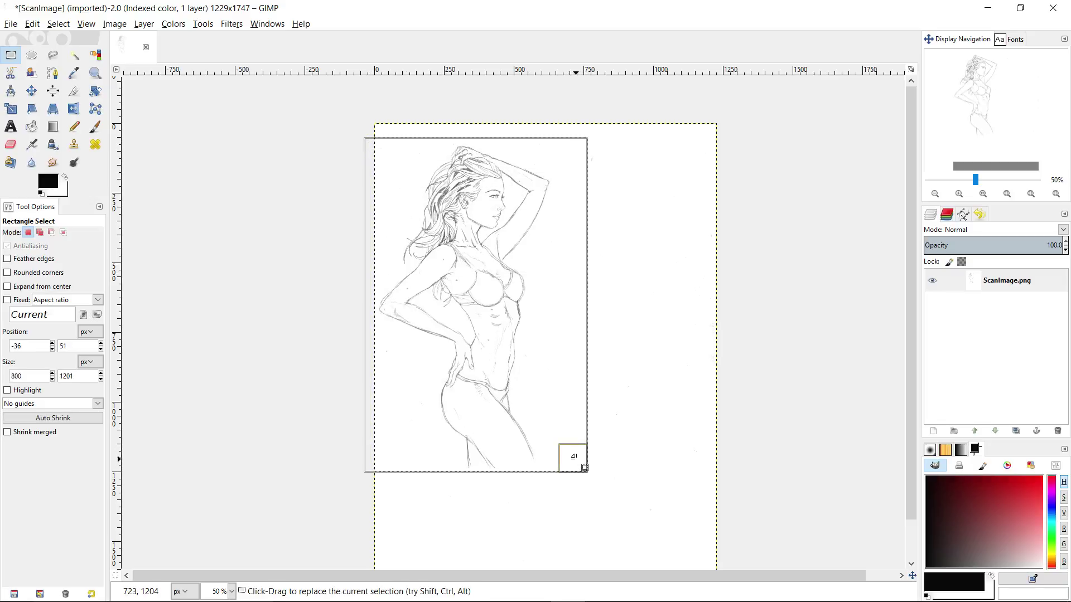
- Crop the image to the rectangular selection, clear the selection and check the figure's upper body up close
key(shift+c)
click(601, 313)
key(z)
click(625, 286)
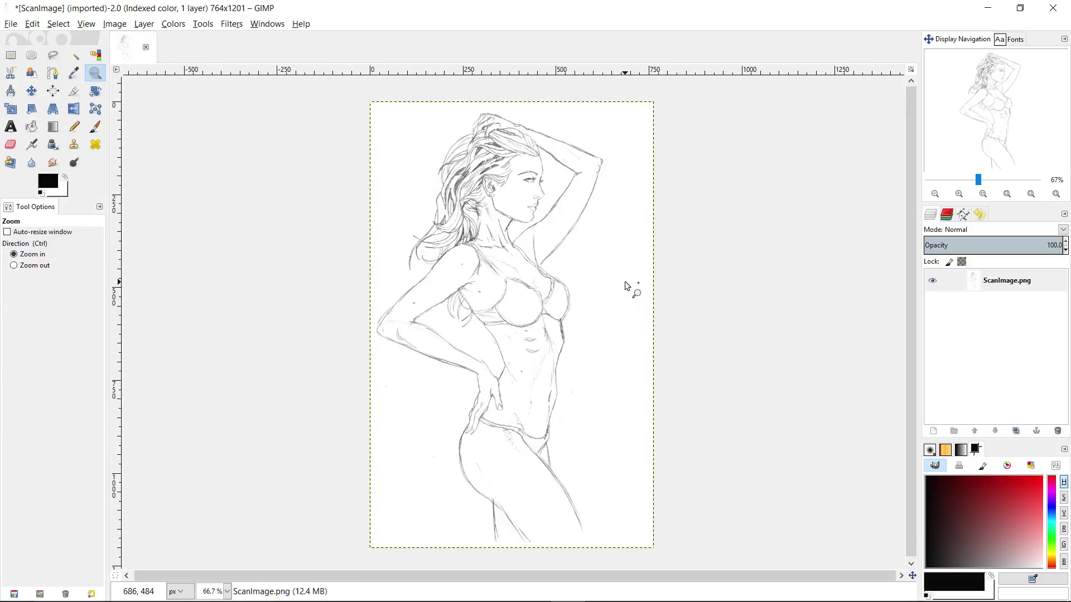
click(625, 286)
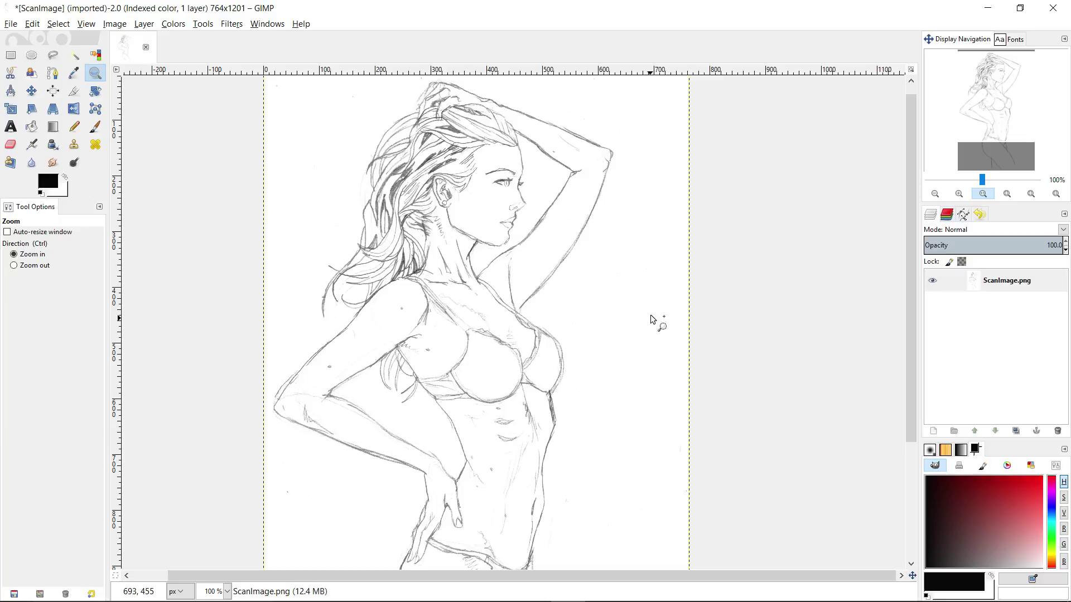
click(653, 319)
key(p)
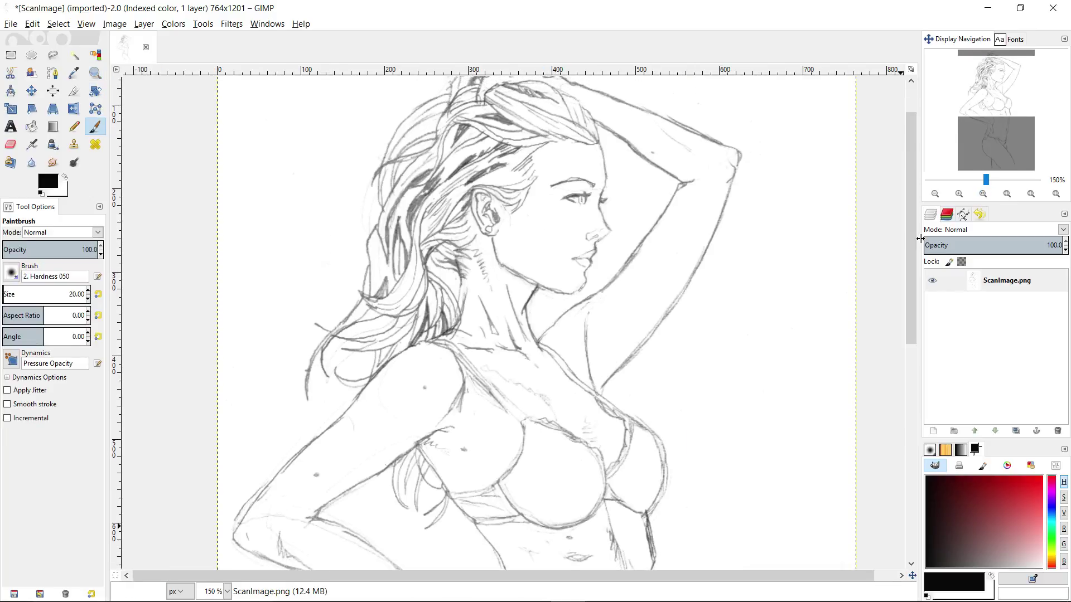
click(75, 110)
click(96, 110)
click(95, 127)
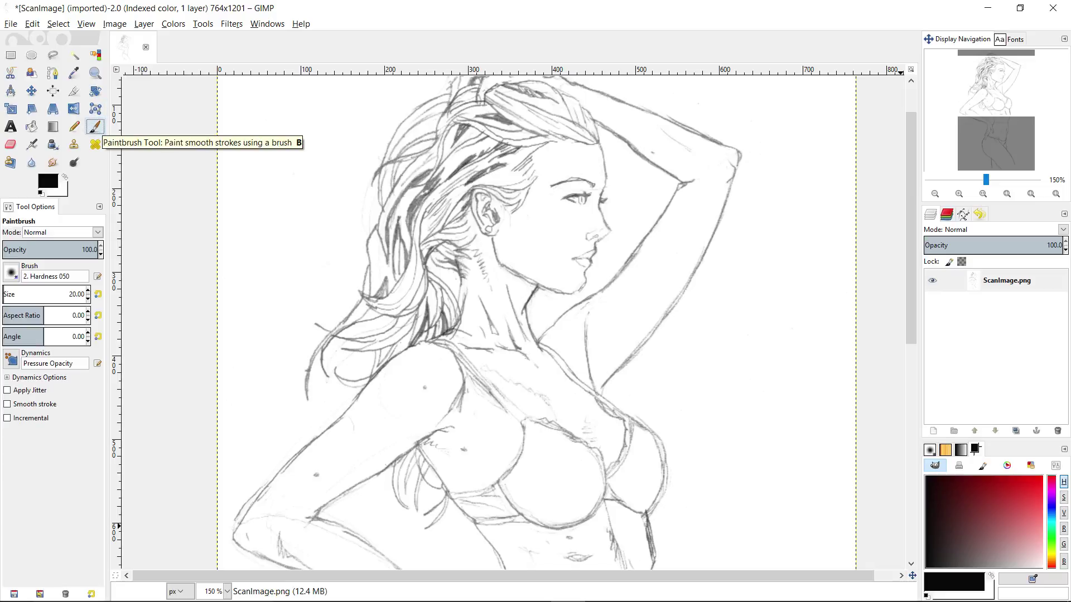
scroll(516, 323, down, 1)
key(z)
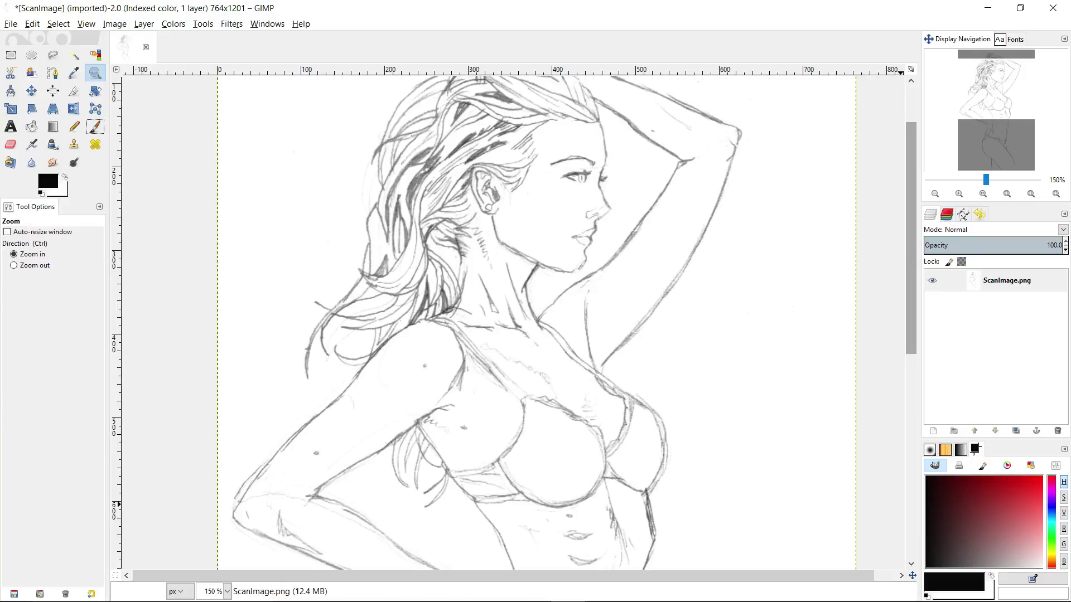
- Undo the crop, going back to the full scan with the rectangular selection around the figure
ctrl+click(666, 314)
ctrl+click(666, 314)
drag(685, 289, 638, 268)
key(ctrl+z)
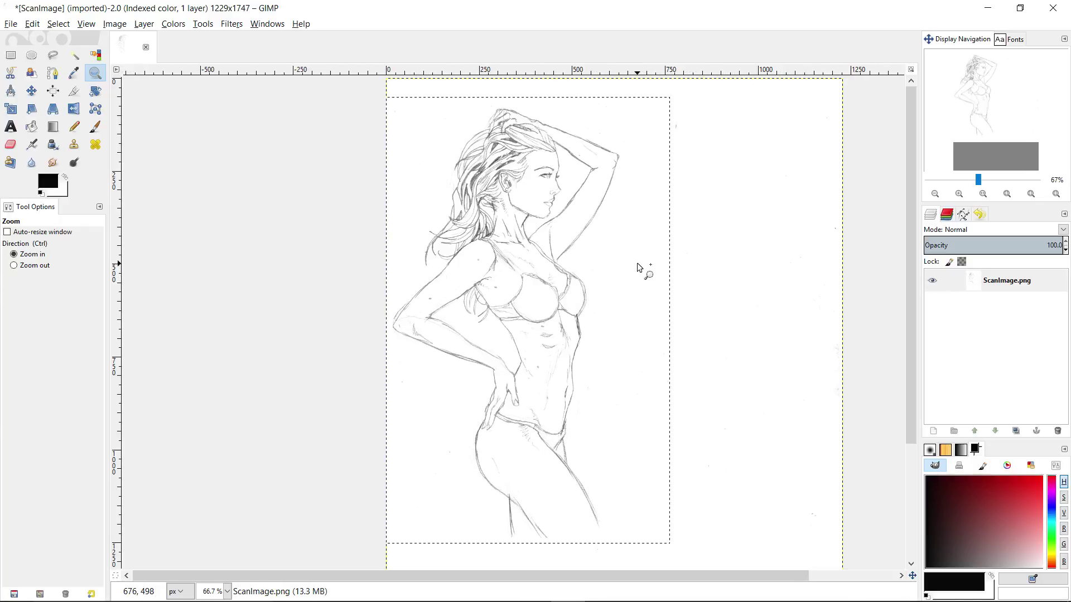
- Crop the scan to the existing rectangular selection around the figure and clear the selection
click(86, 23)
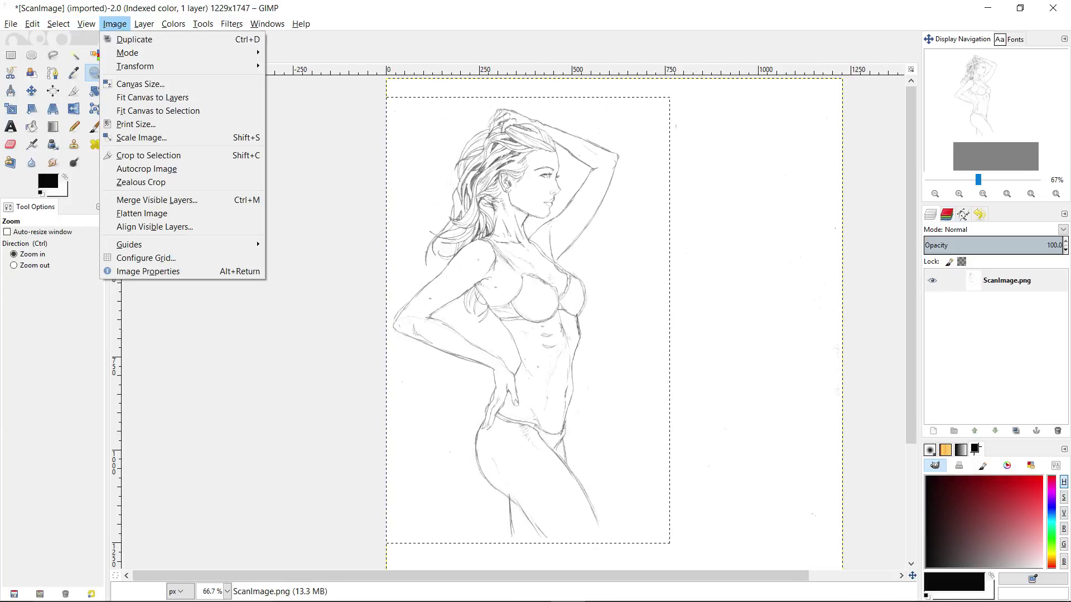
click(232, 152)
key(r)
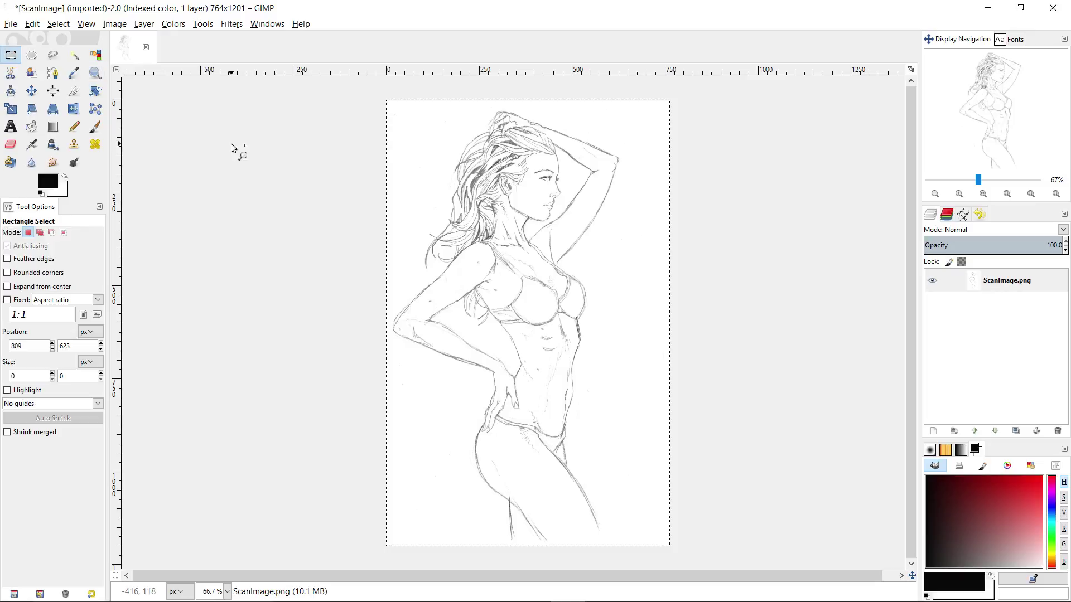
click(690, 258)
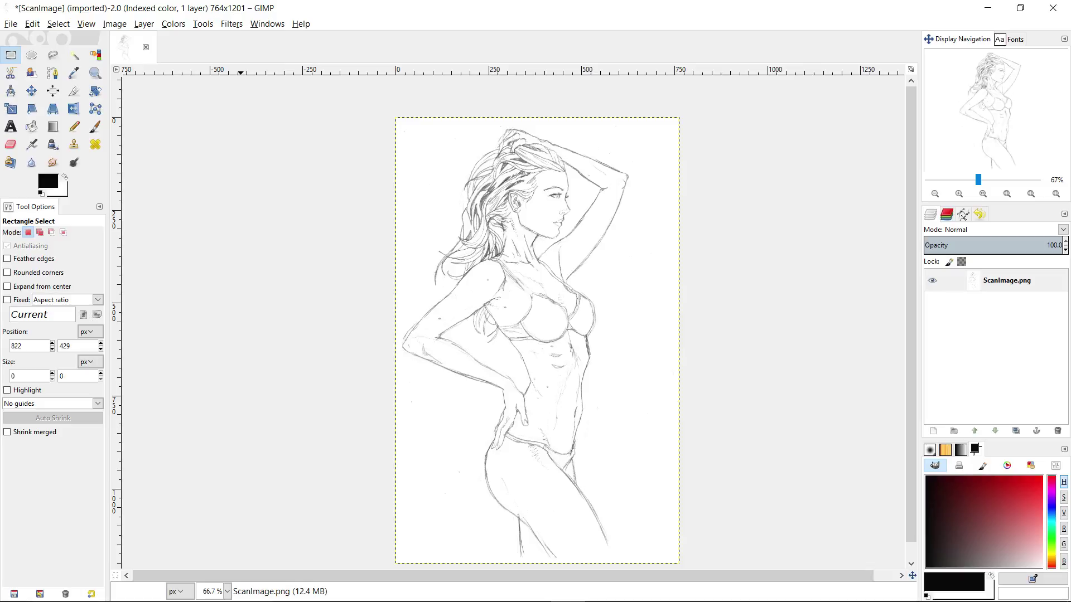
- Examine the line quality of the sketch's head, arms and chest at 150% zoom
key(z)
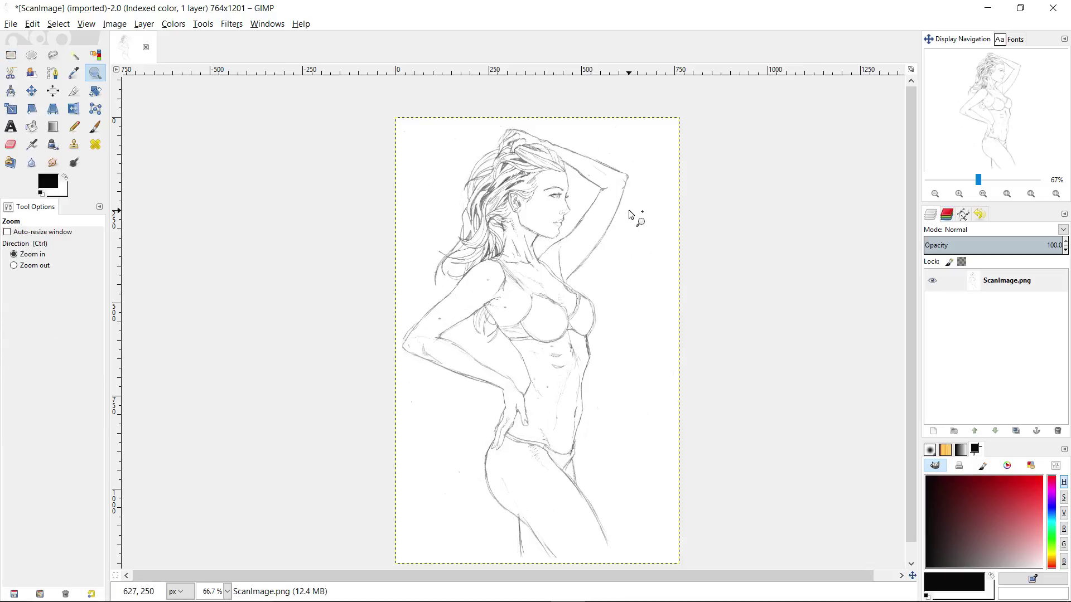
click(634, 217)
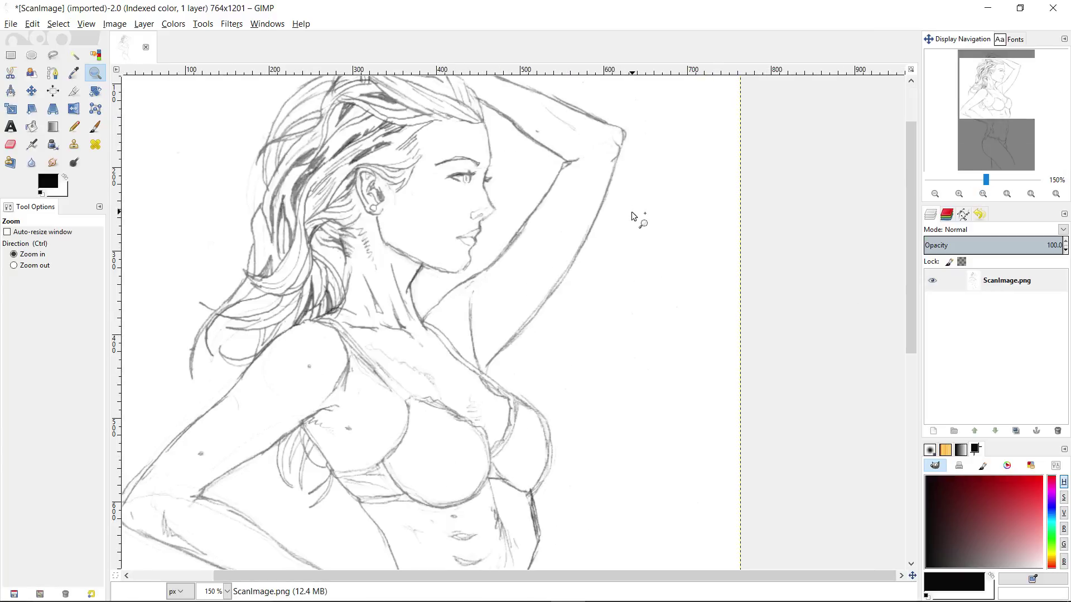
scroll(653, 227, up, 3)
scroll(653, 227, left, 3)
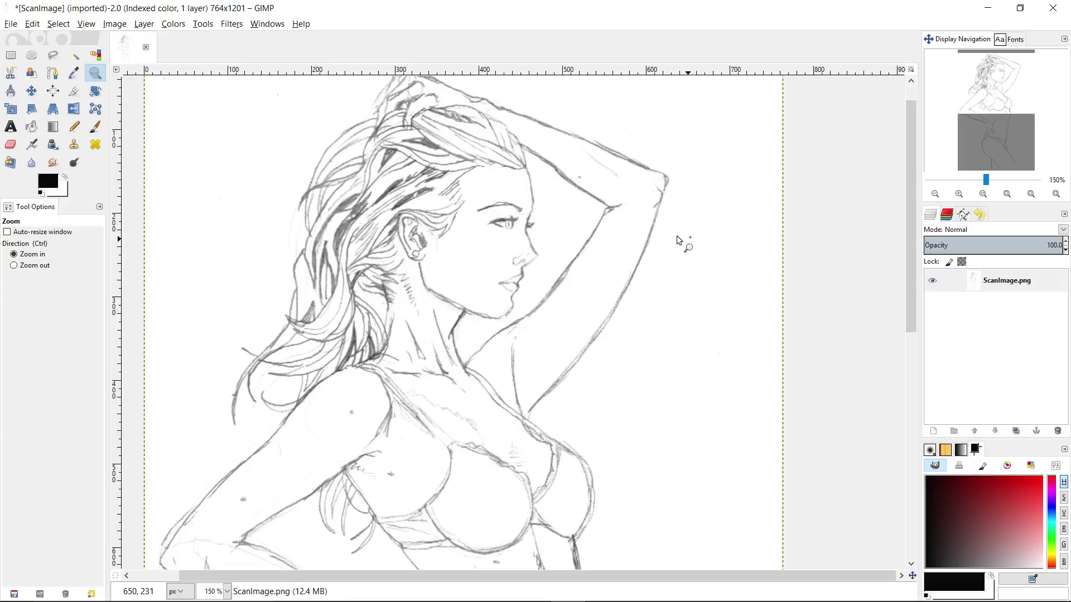
scroll(708, 245, up, 1)
scroll(707, 246, left, 2)
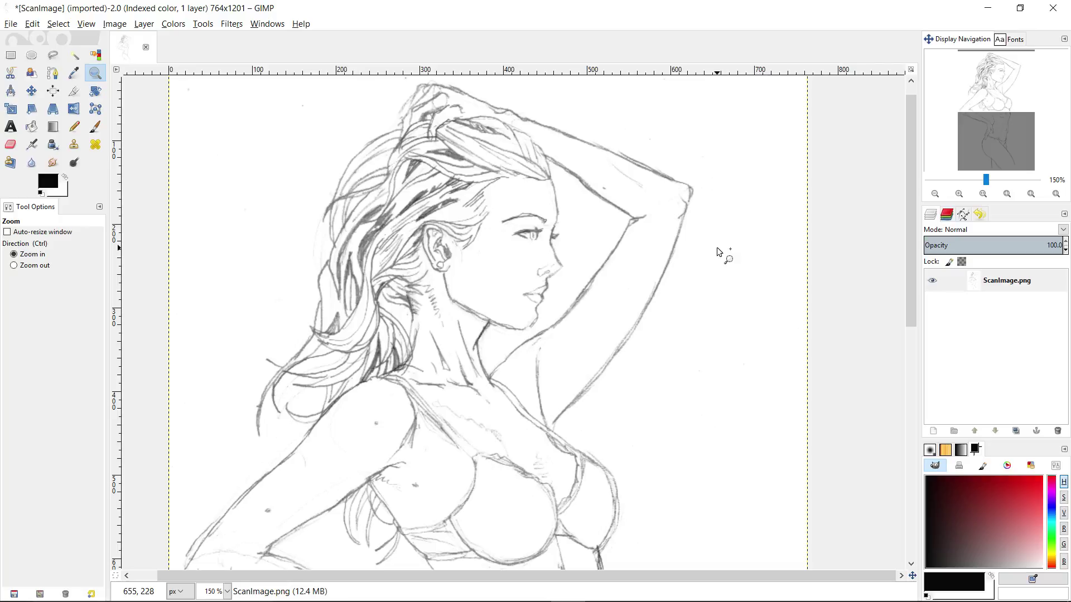
scroll(691, 256, up, 3)
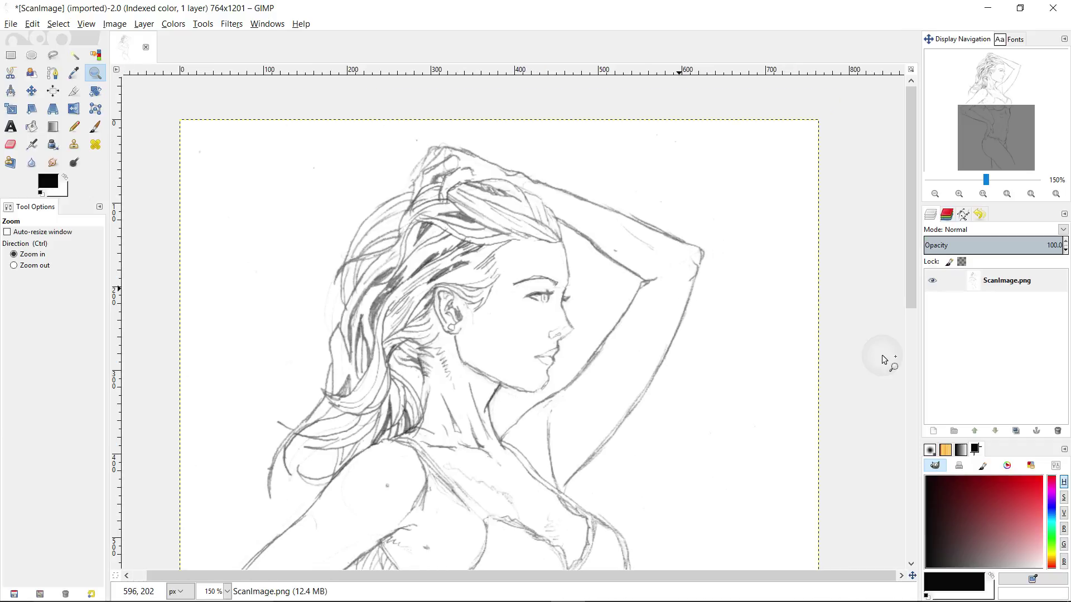
- Scale the image proportionally to a height of 6000 px and accept the large image size
click(114, 23)
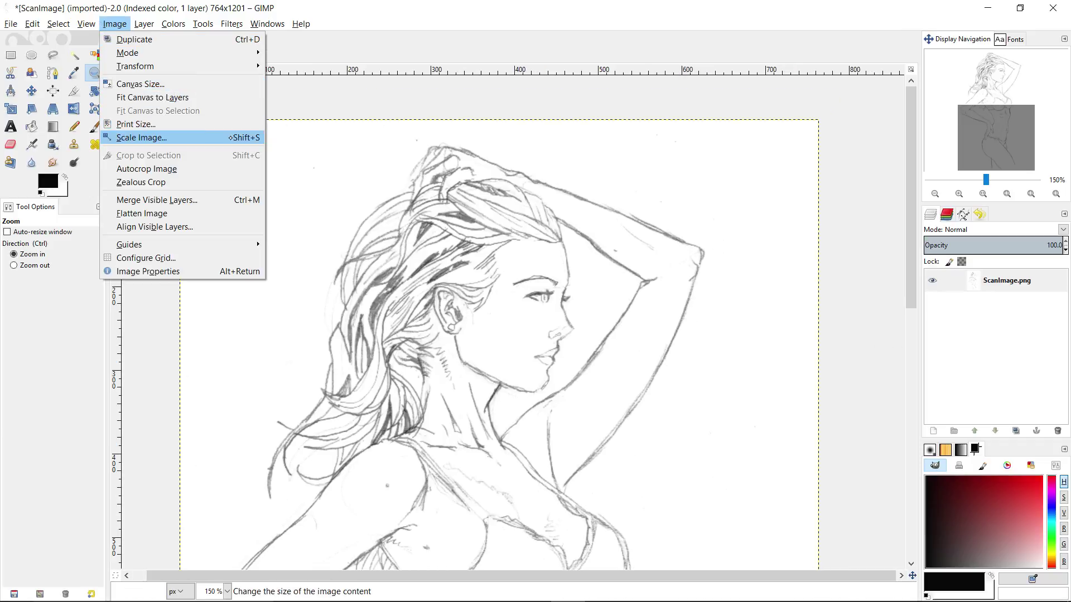
click(235, 138)
click(564, 280)
click(564, 280)
drag(508, 280, 487, 280)
text(6000)
key(Tab)
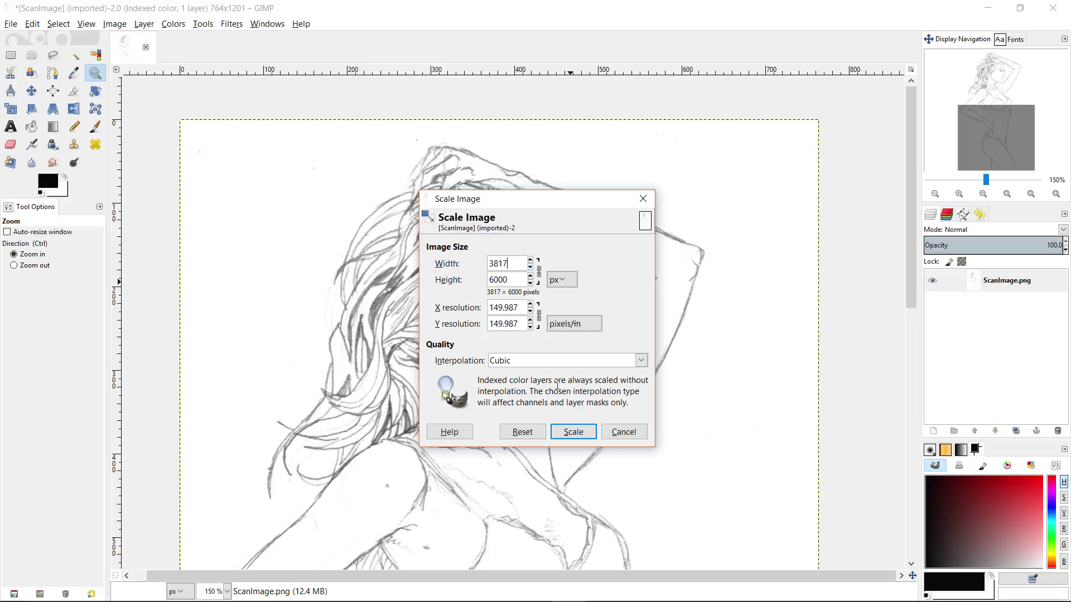
click(573, 432)
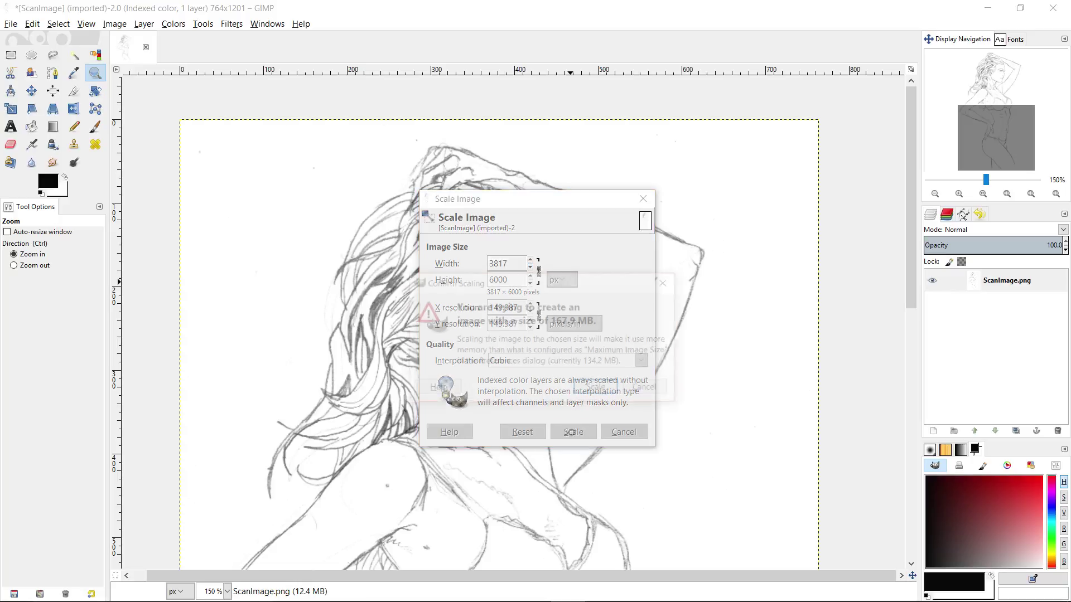
click(595, 387)
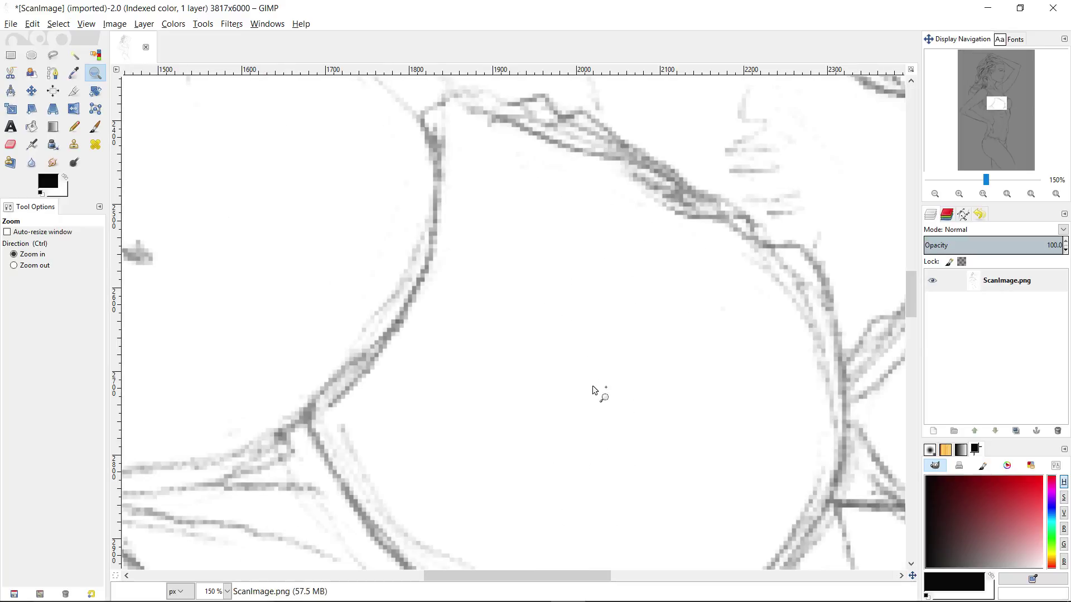
- Add a transparent full-size layer named Outline above the enlarged scan
scroll(594, 391, down, 5)
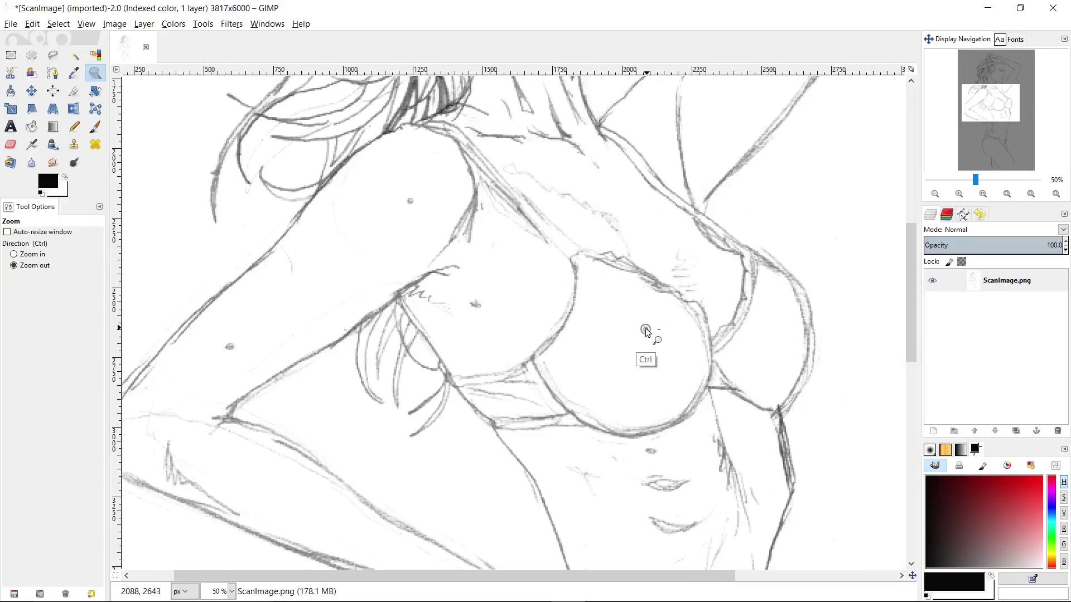
scroll(626, 296, up, 4)
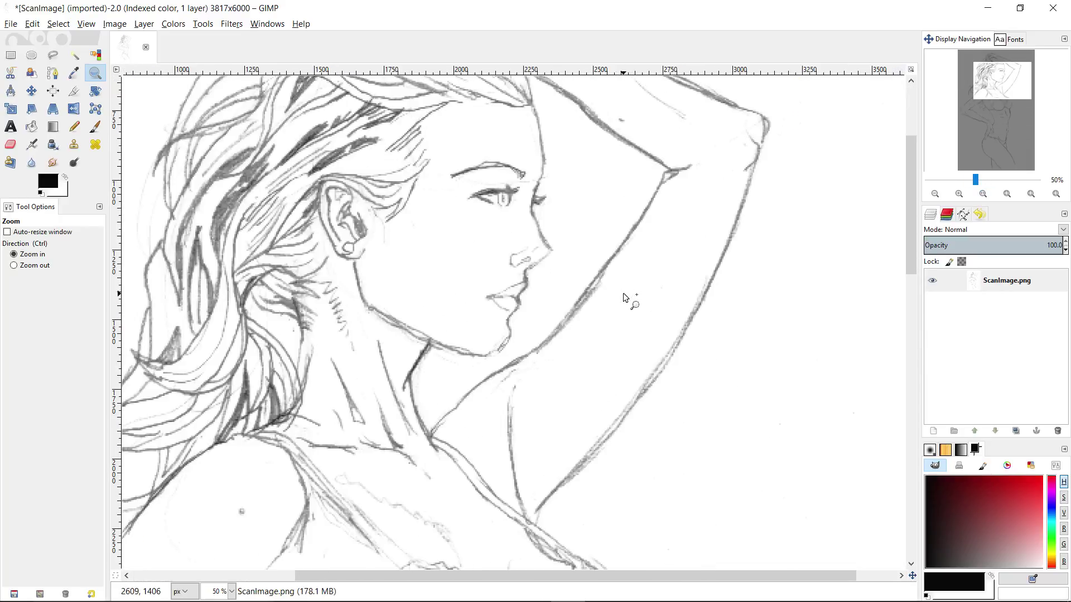
drag(622, 259, 719, 347)
drag(692, 274, 715, 382)
drag(700, 292, 644, 272)
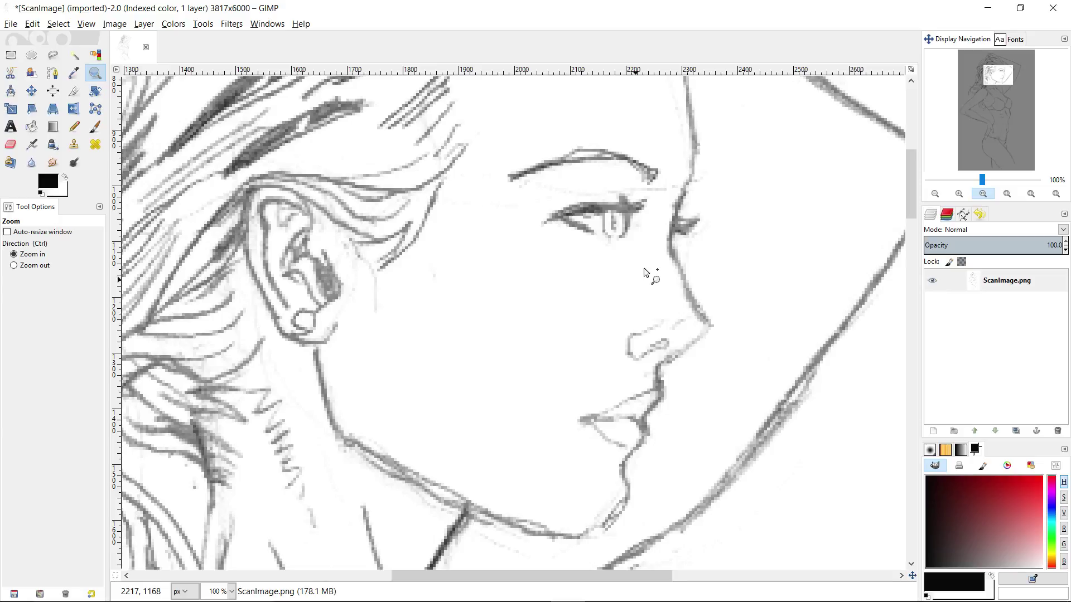
click(935, 431)
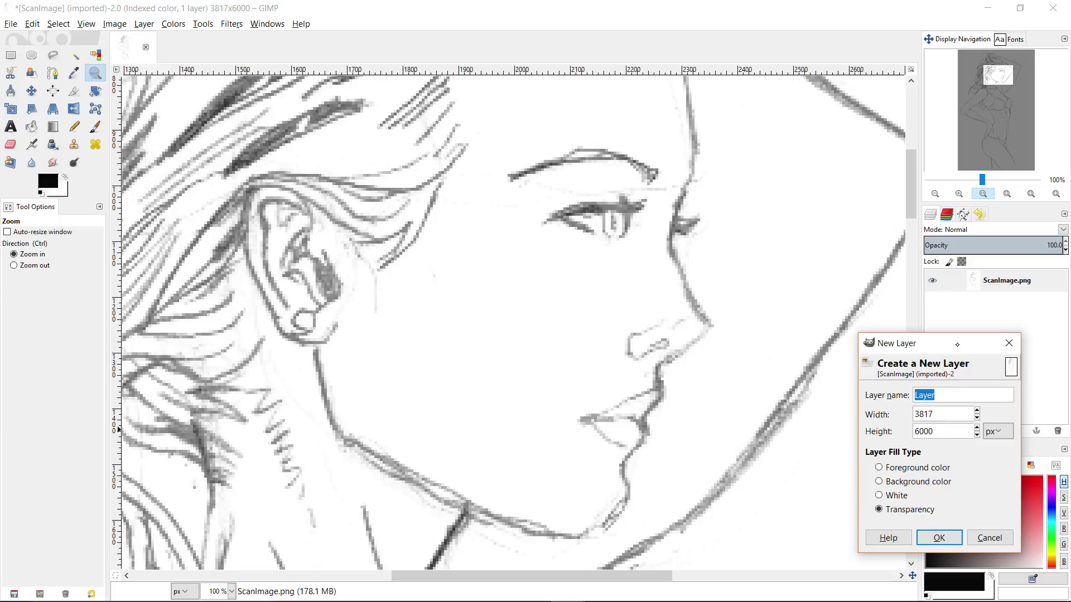
drag(957, 344, 847, 280)
text(Outline)
key(Return)
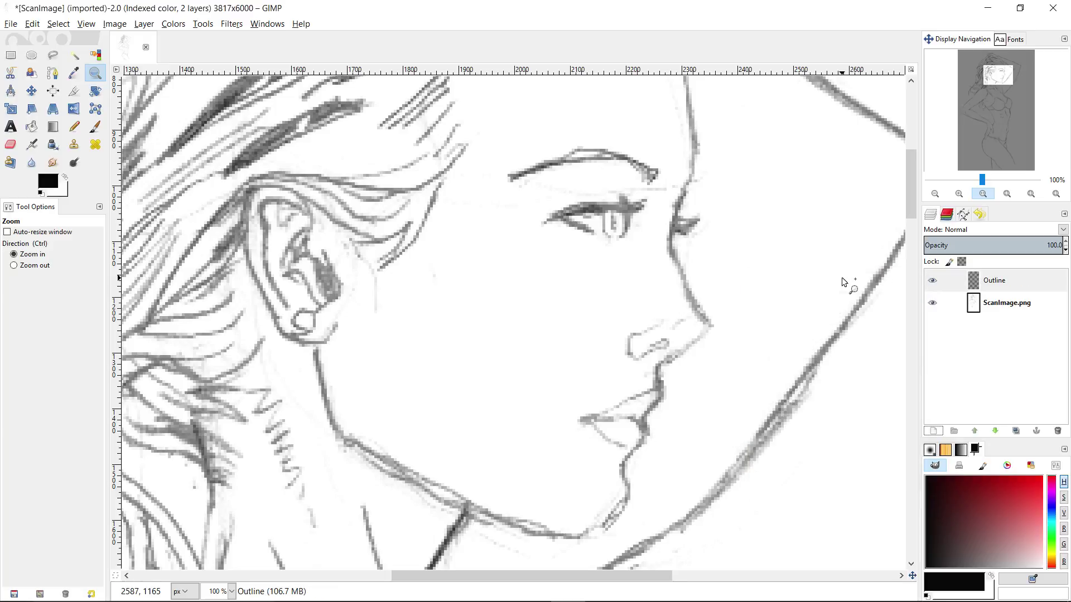
- Add a white-filled layer named Blank between the scan and the Outline layer
key(Page_Down)
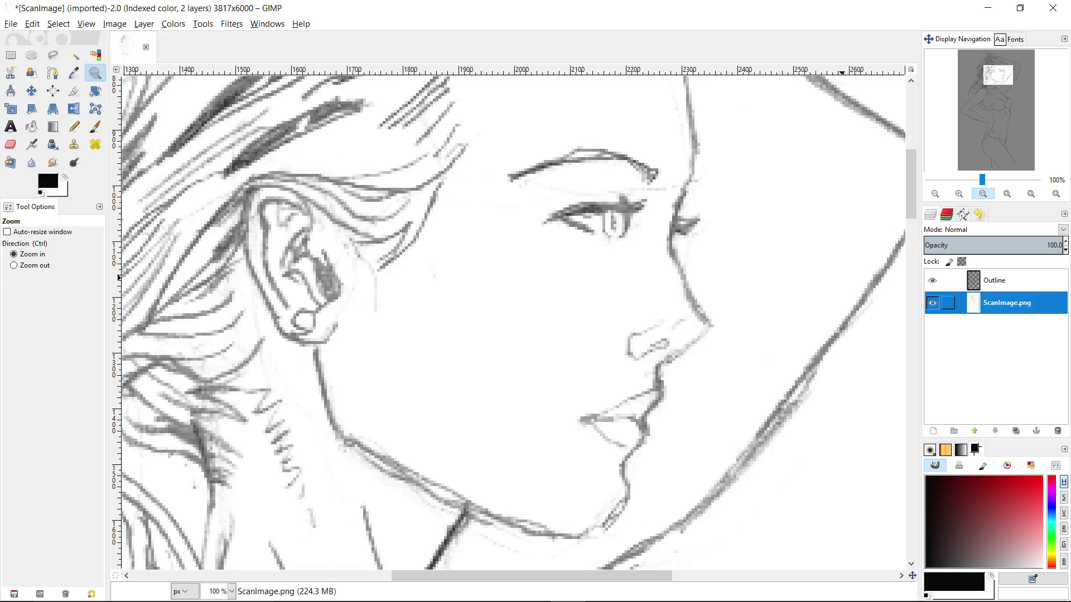
click(933, 431)
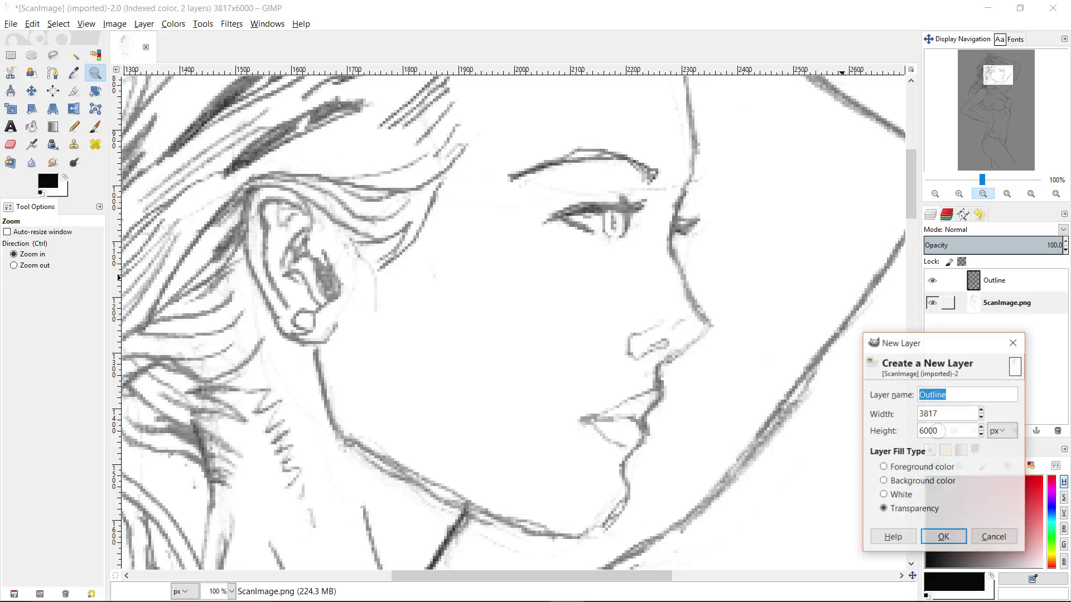
click(901, 495)
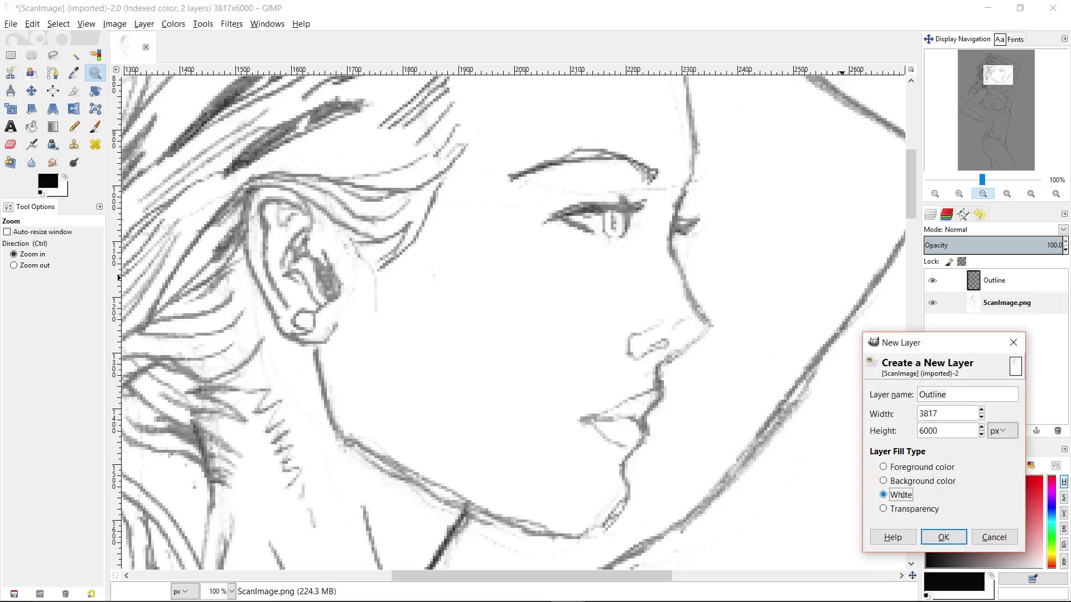
double_click(957, 396)
text(Blank)
key(Return)
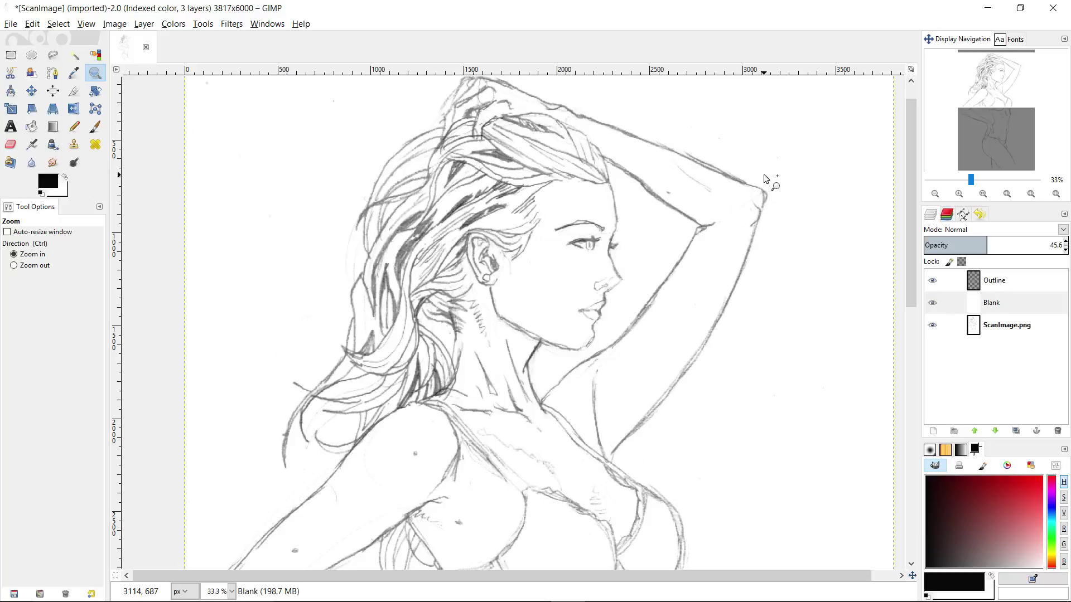
- Try fading the scan by lowering the Blank layer's opacity to 47.6
drag(948, 245, 1007, 241)
drag(779, 272, 794, 290)
ctrl+click(741, 363)
ctrl+click(729, 383)
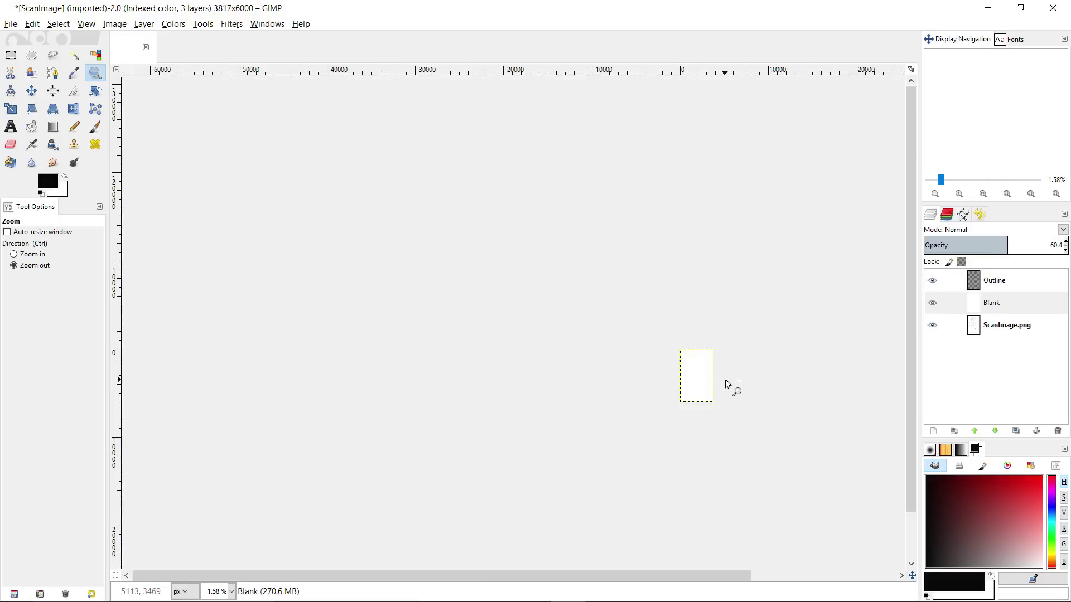
click(762, 342)
click(770, 335)
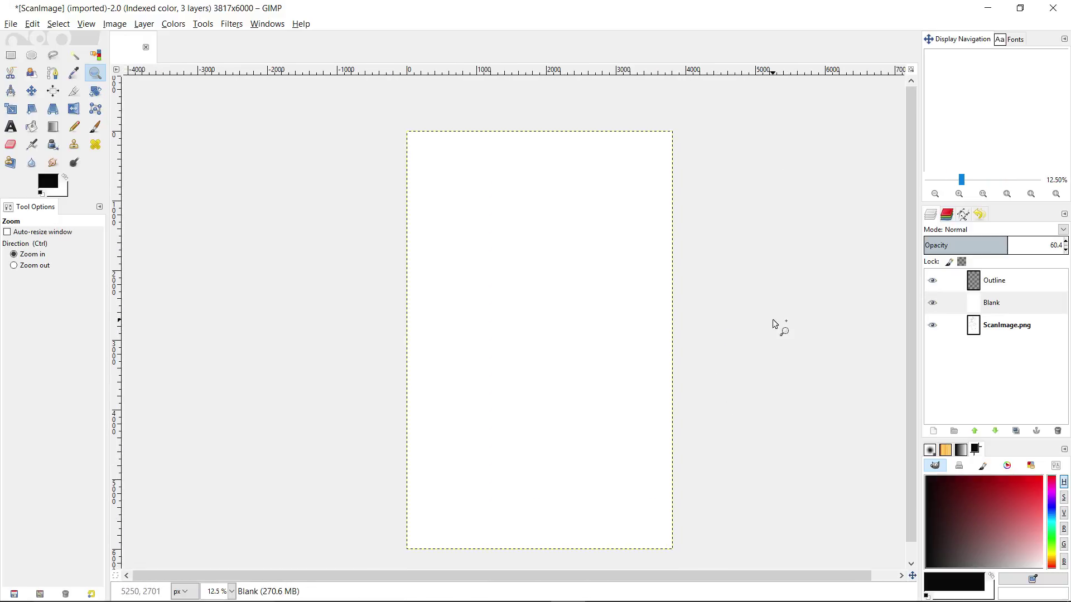
drag(987, 247, 998, 244)
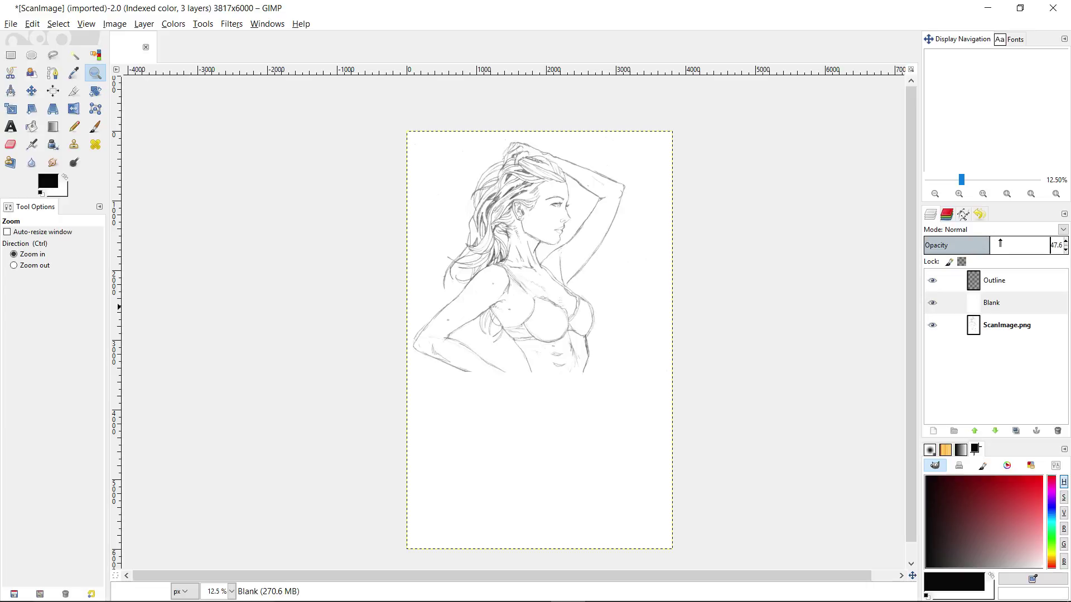
- Convert the image to RGB mode and readjust the Blank layer's opacity to fade the sketch beneath it
click(167, 24)
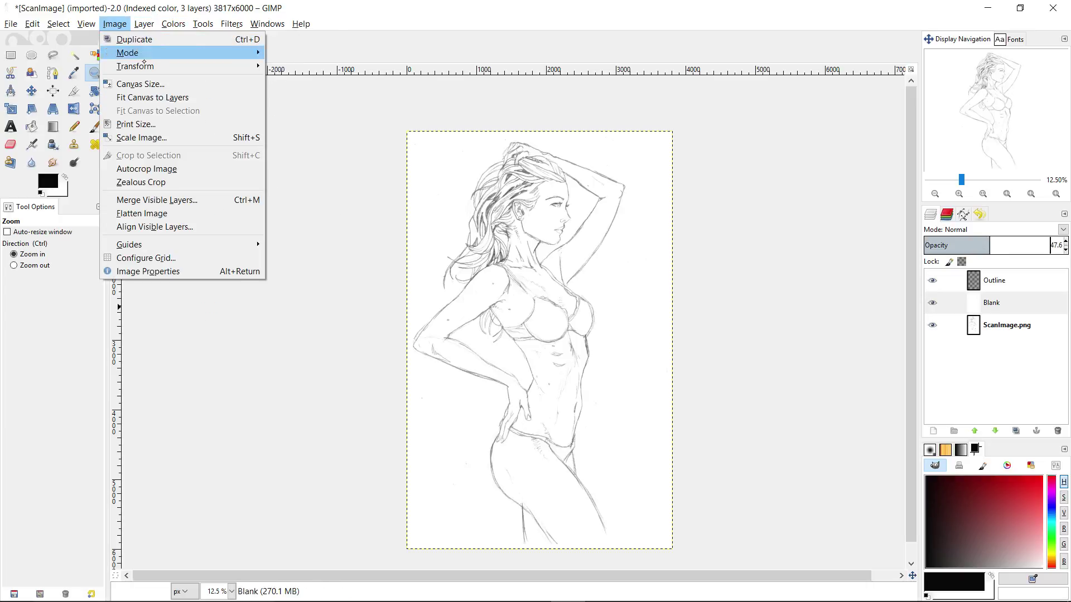
mouse_move(190, 53)
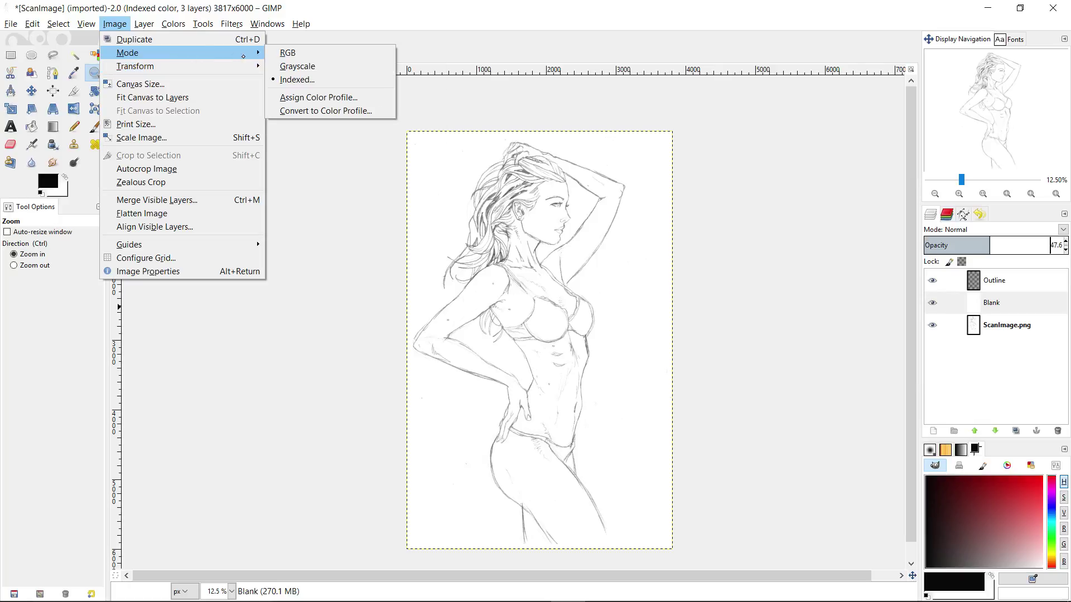
click(289, 53)
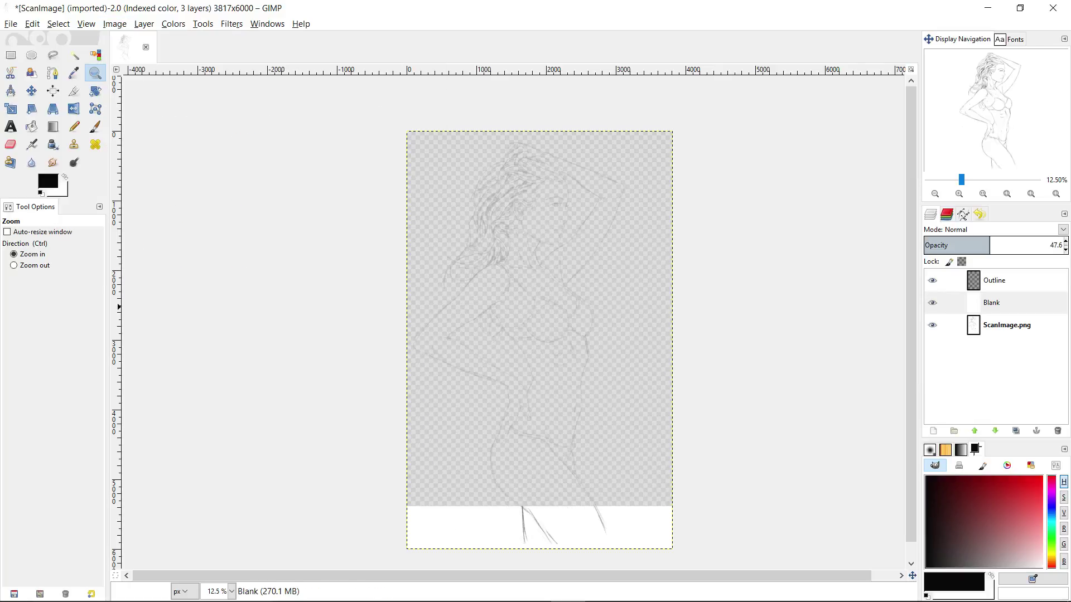
click(1007, 324)
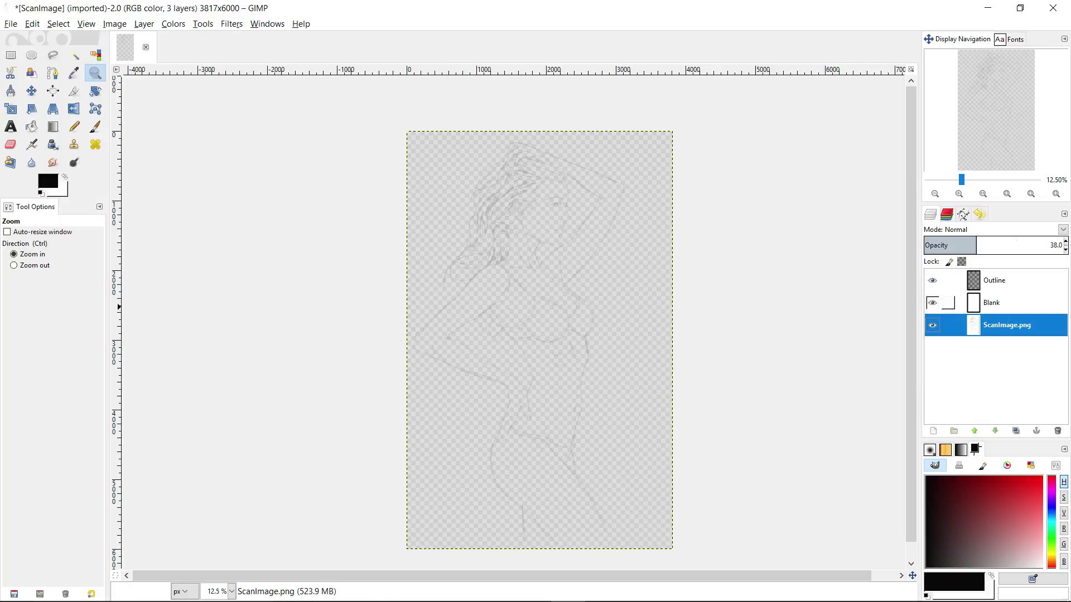
click(998, 302)
mouse_move(993, 246)
mouse_down()
mouse_move(1013, 245)
mouse_move(973, 245)
mouse_up()
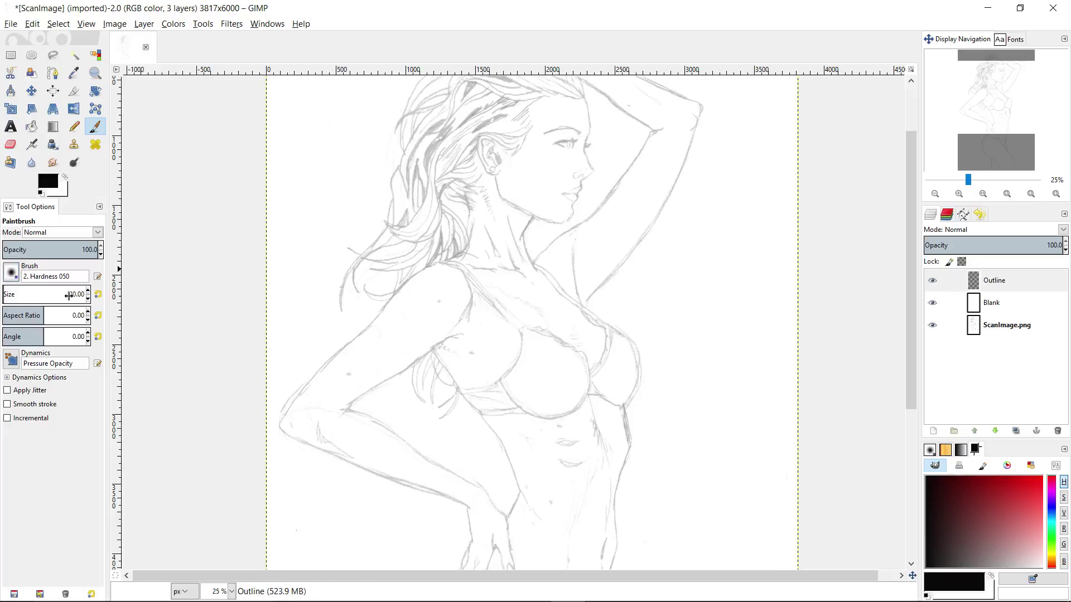
- Set up the Paintbrush on the Outline layer with the 2. Hardness 100 brush and Size dynamics
click(13, 273)
click(57, 306)
click(11, 359)
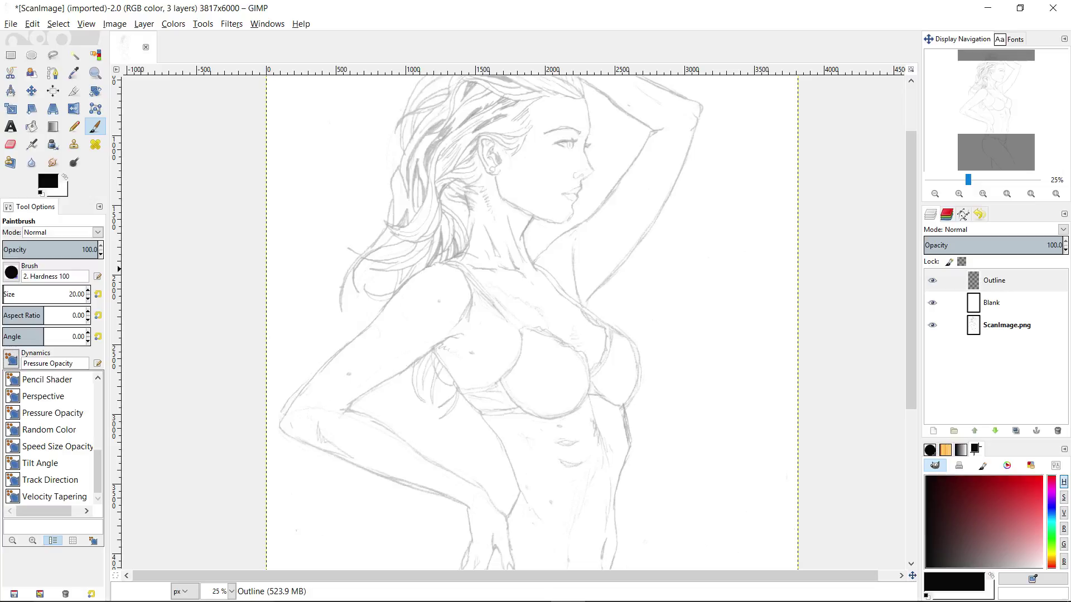
scroll(92, 390, up, 5)
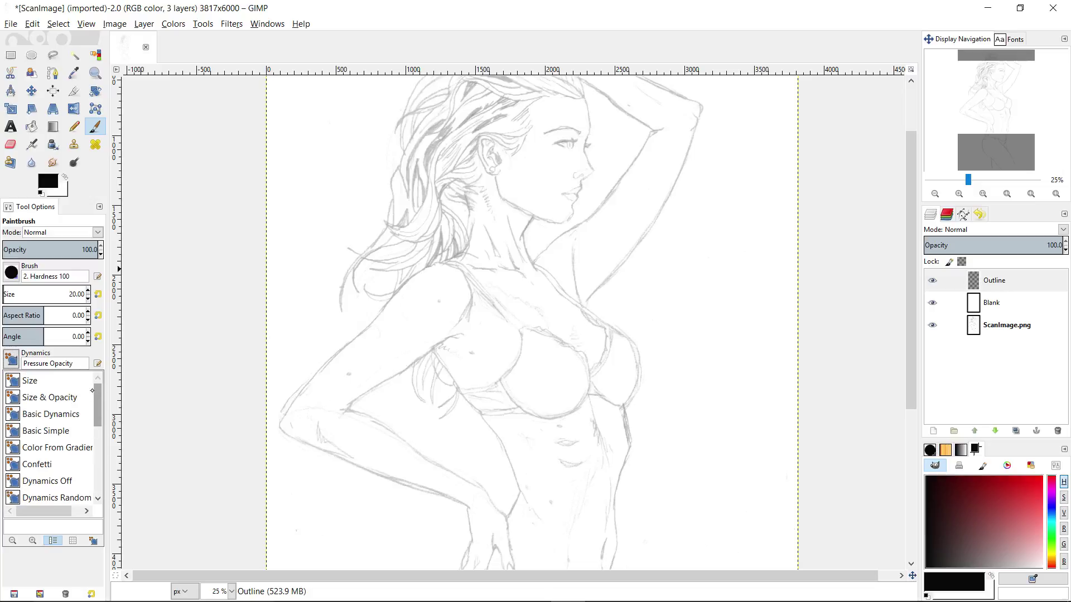
click(30, 381)
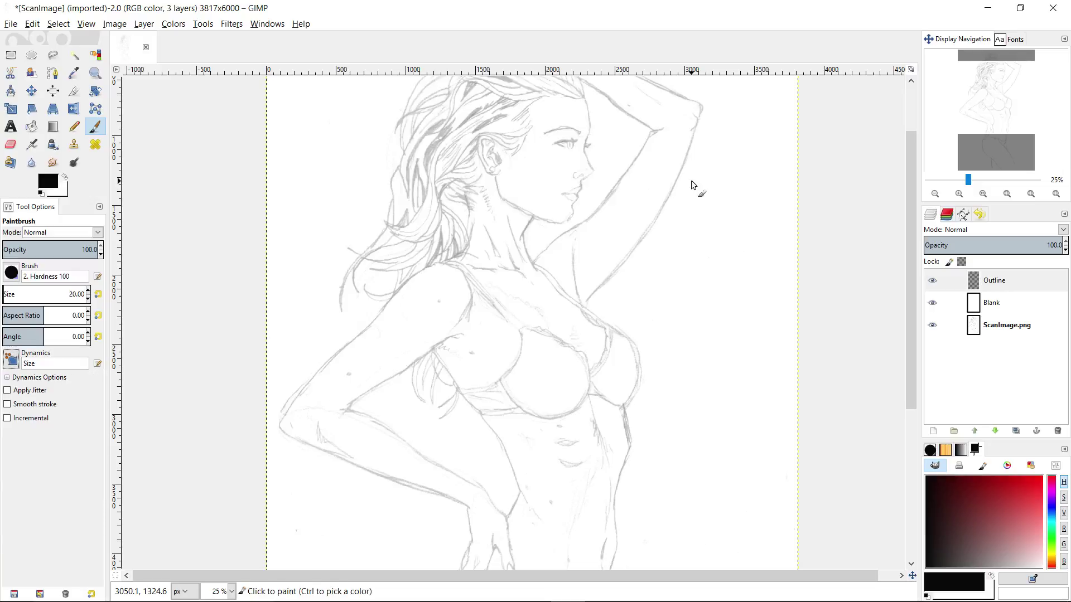
- Try freehand brush strokes in the empty area beside the figure and undo them
mouse_move(699, 184)
mouse_down()
mouse_move(736, 347)
mouse_move(731, 429)
mouse_move(710, 407)
mouse_up()
mouse_move(708, 371)
mouse_down()
mouse_move(705, 315)
mouse_move(721, 288)
mouse_move(743, 355)
mouse_up()
key(ctrl+z)
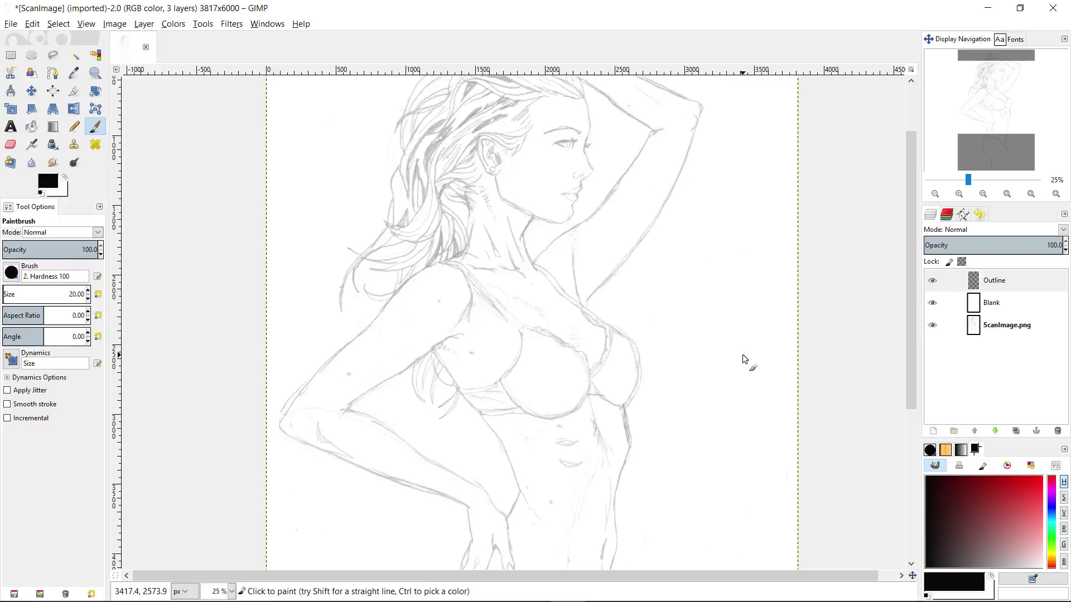
- Trace the face profile in black from the bridge of the nose up along the forehead
key(z)
click(641, 370)
mouse_move(672, 365)
mouse_down()
mouse_move(695, 299)
mouse_move(707, 319)
mouse_up()
scroll(704, 331, up, 6)
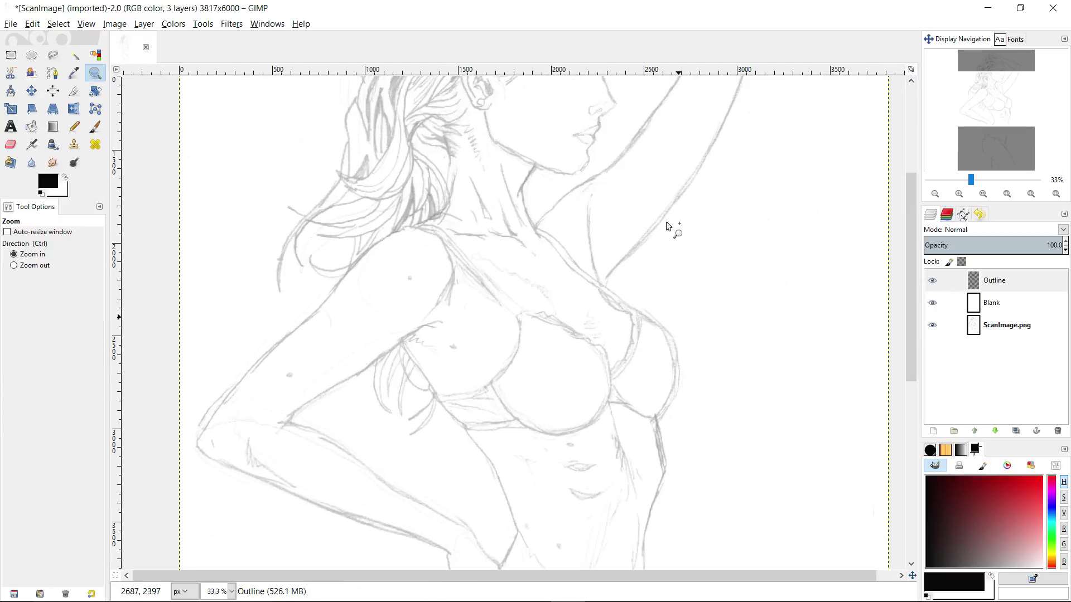
scroll(738, 438, left, 2)
click(681, 318)
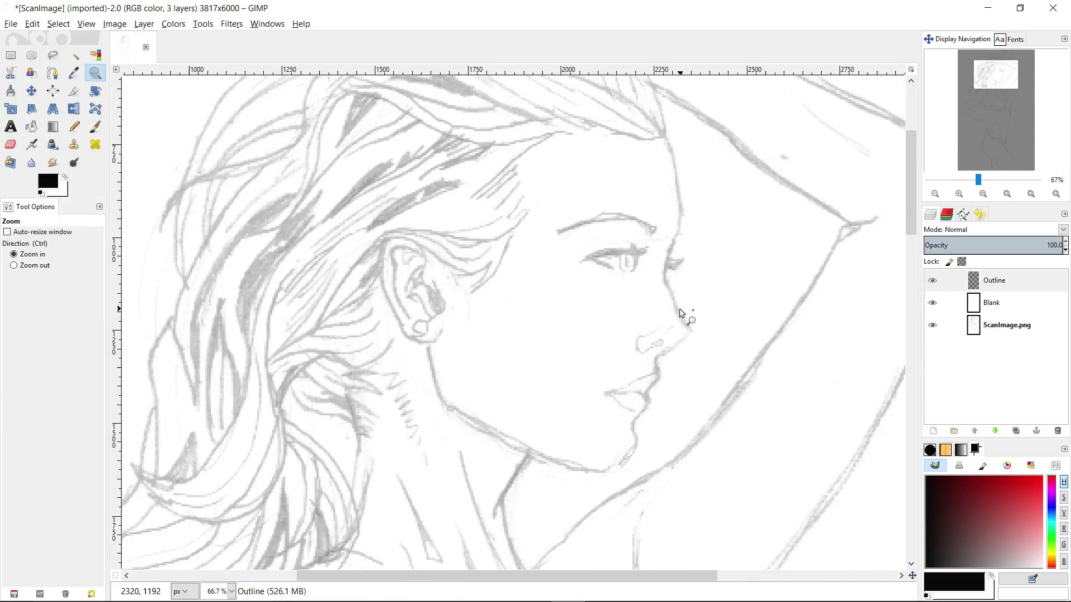
key(p)
drag(659, 276, 695, 368)
key(ctrl+z)
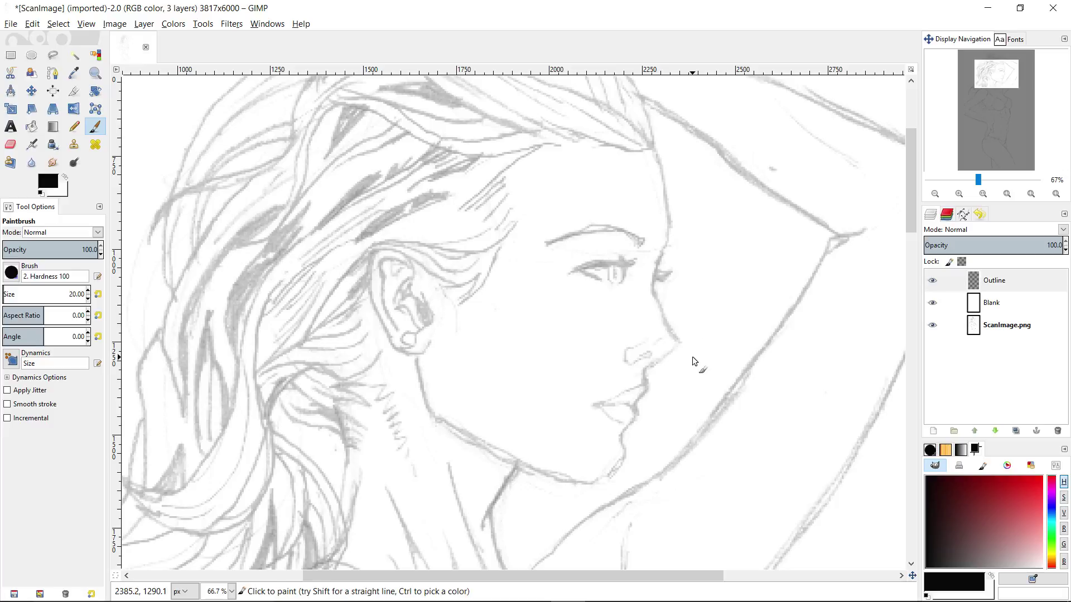
scroll(650, 291, up, 1)
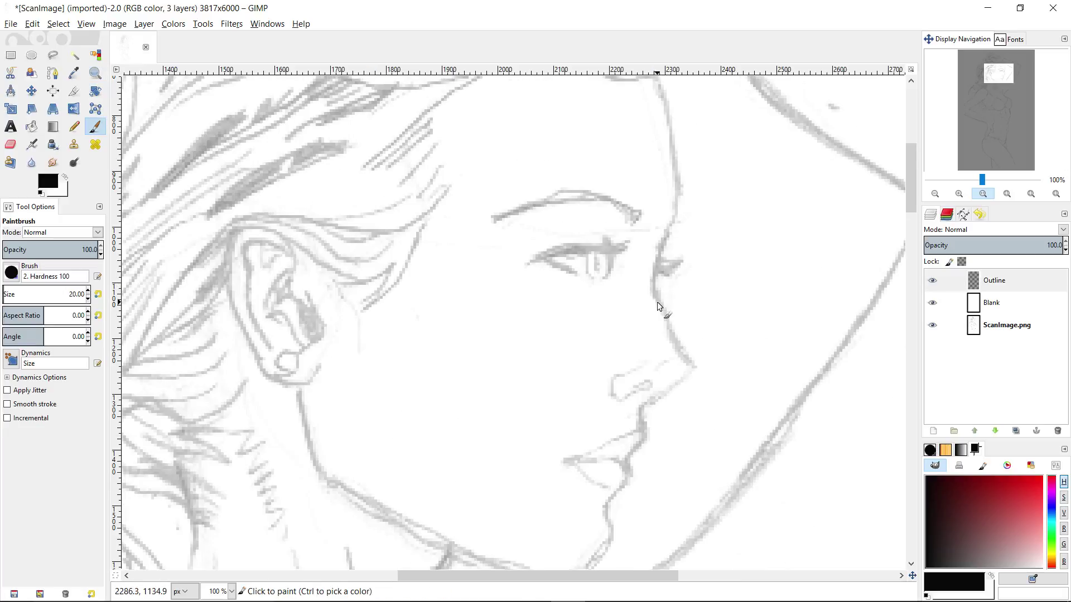
drag(656, 292, 653, 284)
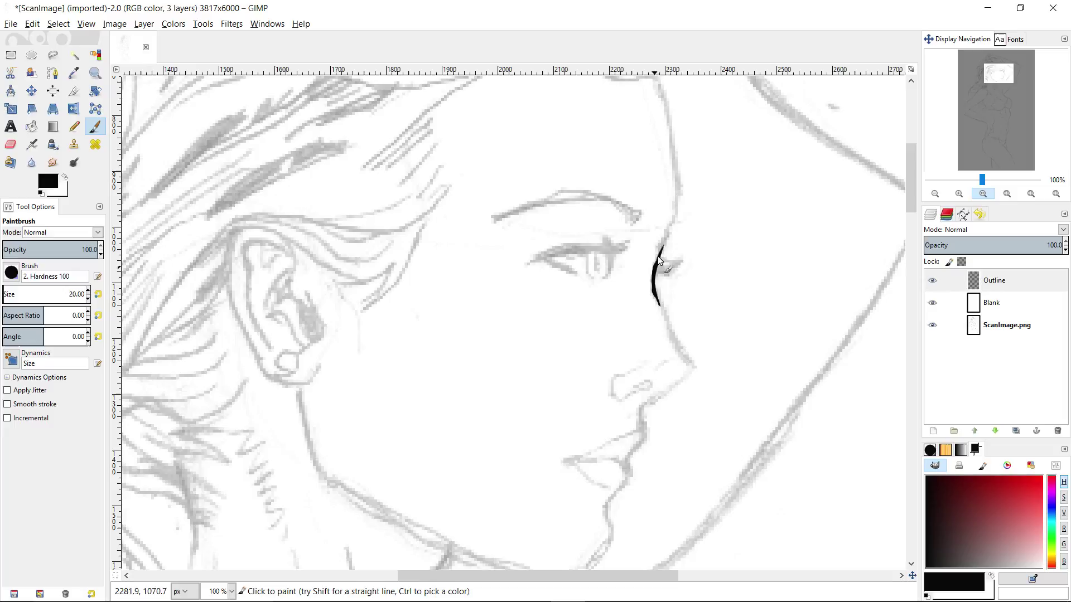
drag(677, 208, 678, 291)
drag(677, 252, 669, 166)
mouse_move(673, 214)
mouse_down()
mouse_move(685, 314)
mouse_move(669, 245)
mouse_up()
key(ctrl+z)
- Trace the main hair curve sweeping back from the top of the forehead, redoing strokes as needed, and add neighbouring strands
mouse_move(684, 308)
mouse_down()
mouse_move(664, 234)
mouse_move(662, 276)
mouse_move(607, 242)
mouse_up()
key(ctrl+z)
drag(685, 302, 621, 242)
key(ctrl+z)
mouse_move(685, 303)
mouse_down()
mouse_move(626, 241)
mouse_move(531, 207)
mouse_up()
scroll(545, 216, up, 2)
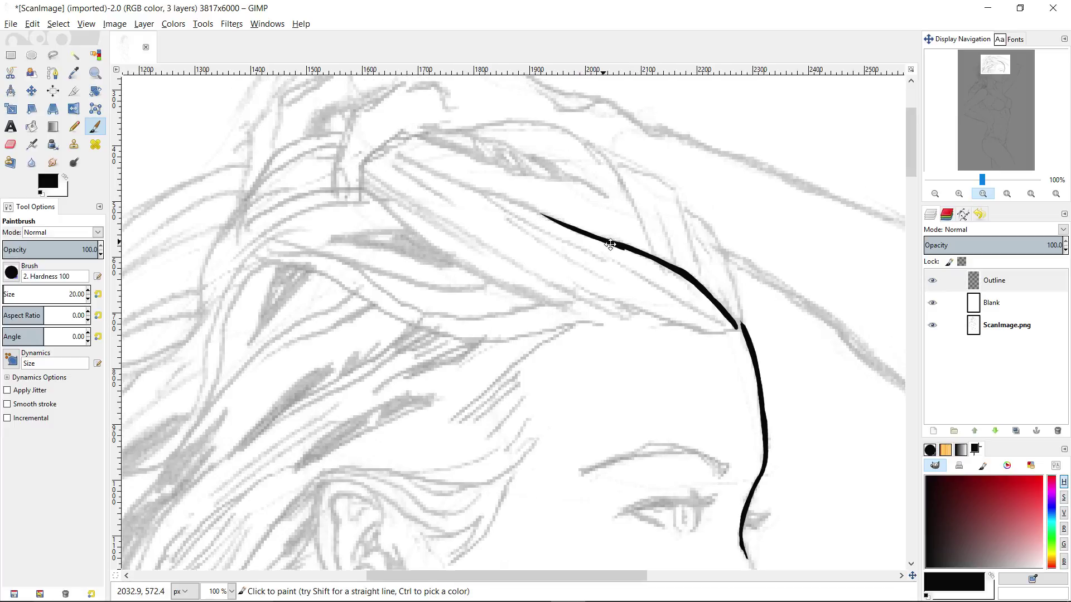
key(ctrl+z)
drag(594, 260, 509, 223)
mouse_move(502, 223)
mouse_down()
mouse_move(610, 276)
mouse_move(476, 216)
mouse_move(565, 260)
mouse_up()
drag(609, 291, 531, 254)
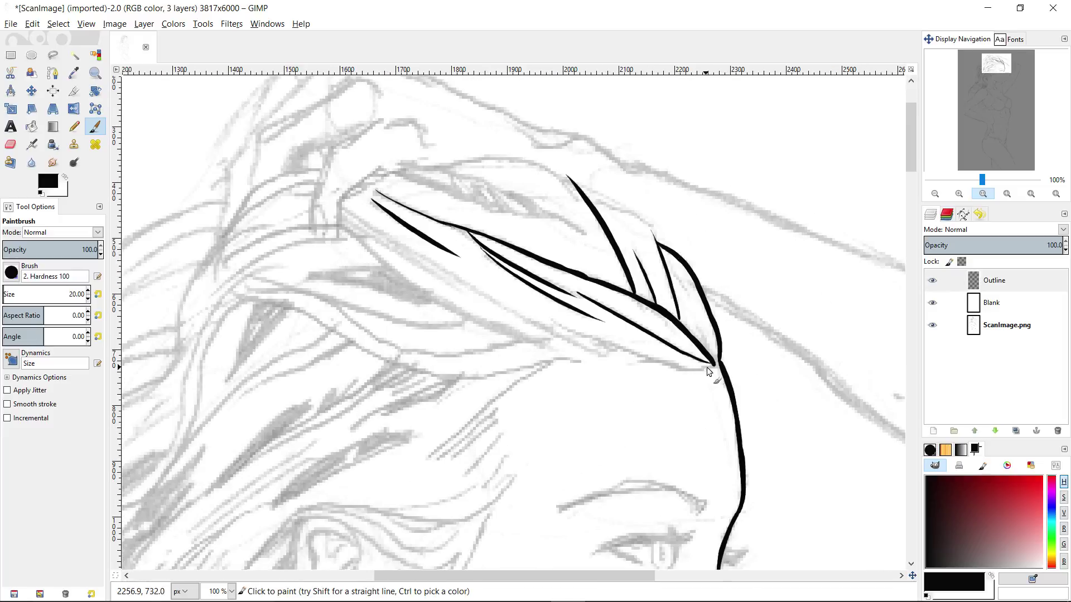
- Ink the lower edge, inner strands and dark accents of the swept-back hair section above the forehead
key(ctrl+z)
drag(607, 356, 500, 299)
mouse_move(556, 334)
mouse_down()
mouse_move(446, 271)
mouse_move(546, 323)
mouse_up()
key(ctrl+z)
drag(635, 374, 492, 289)
mouse_move(491, 290)
mouse_down()
mouse_move(568, 335)
mouse_move(502, 305)
mouse_move(535, 344)
mouse_move(588, 374)
mouse_up()
key(ctrl+z)
drag(532, 333, 586, 373)
mouse_move(594, 357)
mouse_down()
mouse_move(507, 311)
mouse_move(563, 356)
mouse_up()
mouse_move(476, 308)
mouse_down()
mouse_move(552, 355)
mouse_move(605, 369)
mouse_up()
drag(639, 256, 649, 302)
drag(664, 317, 474, 254)
drag(559, 263, 591, 287)
drag(505, 251, 667, 313)
- Try one more brush stroke through the swept-back hair section and undo it
key(z)
ctrl+click(677, 304)
click(805, 374)
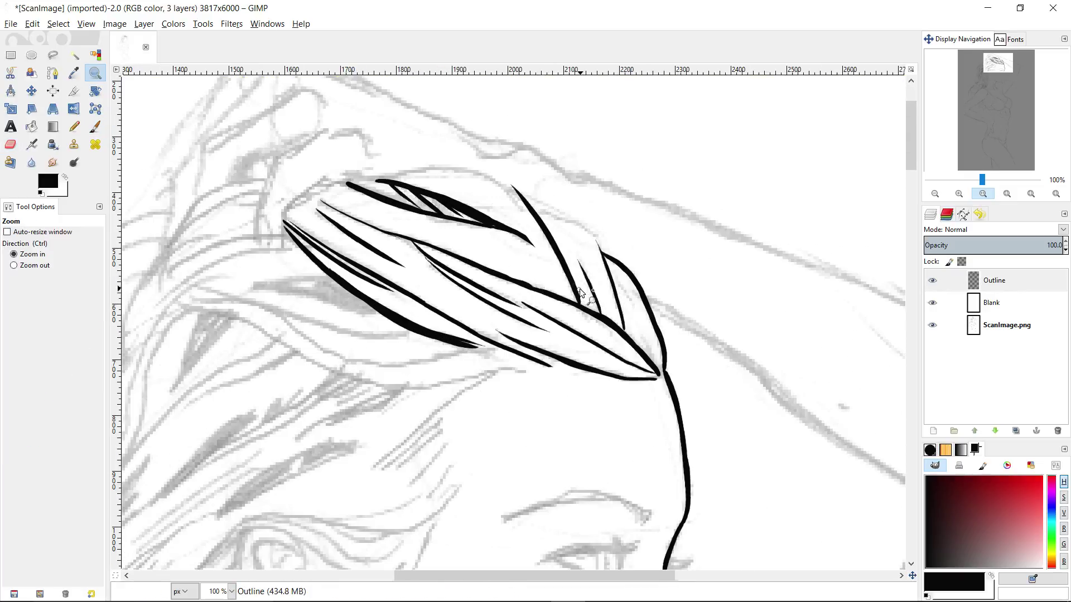
key(shift+e)
key(p)
drag(477, 262, 623, 328)
key(ctrl+z)
- Outline the nose from the bridge over the tip to its base, and ink the nostril and its wing
key(z)
ctrl+click(661, 224)
ctrl+click(660, 224)
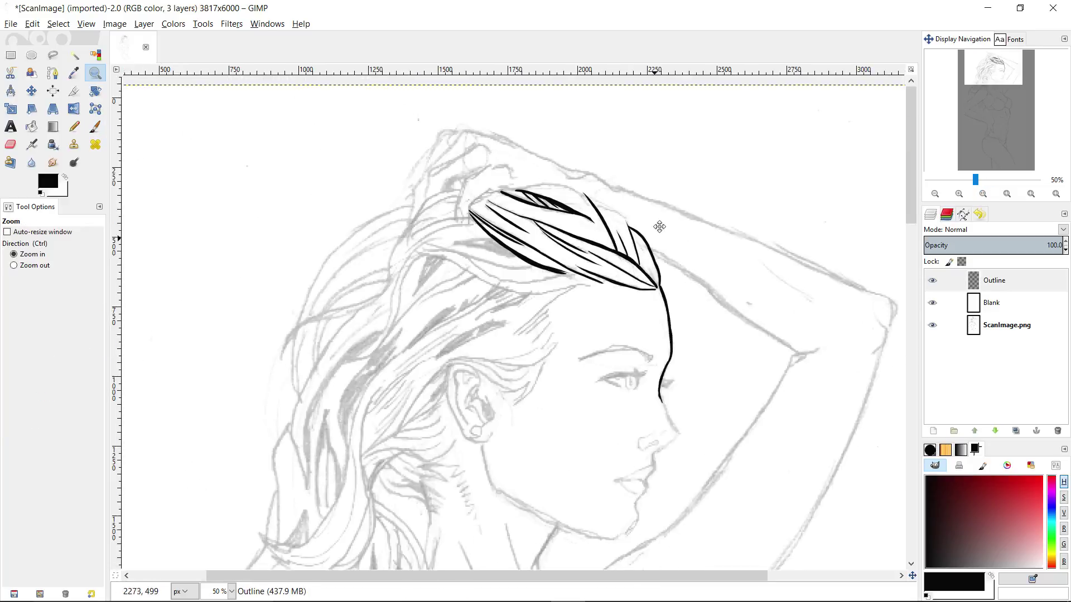
click(651, 277)
ctrl+click(675, 235)
ctrl+click(675, 236)
ctrl+click(677, 235)
click(651, 286)
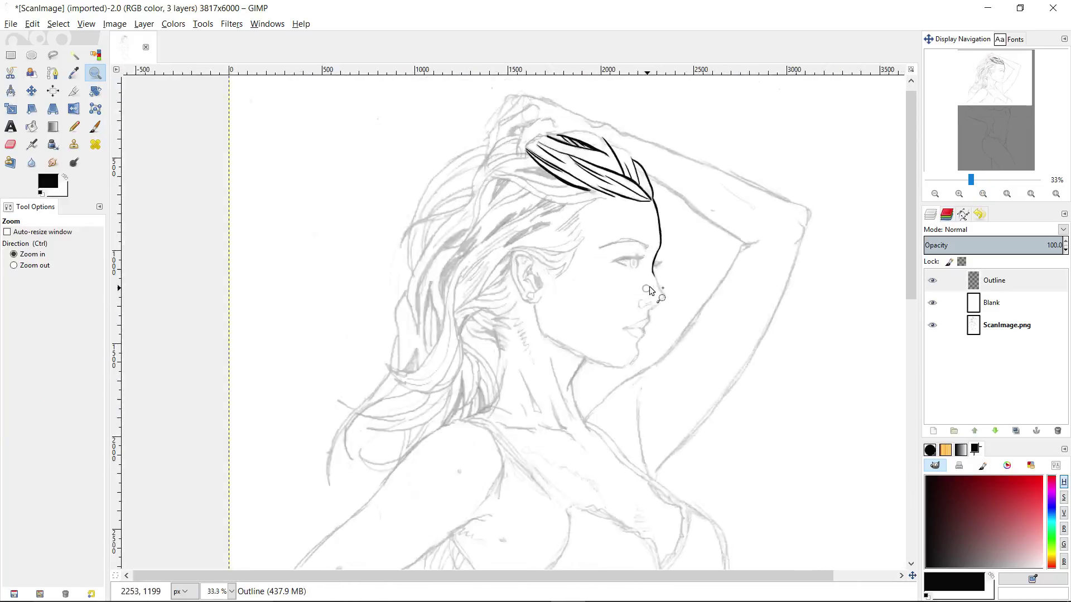
click(654, 287)
click(653, 287)
click(654, 288)
click(653, 287)
key(p)
mouse_move(665, 360)
mouse_down()
mouse_move(676, 378)
mouse_move(625, 278)
mouse_up()
drag(631, 246, 694, 211)
drag(740, 339, 726, 356)
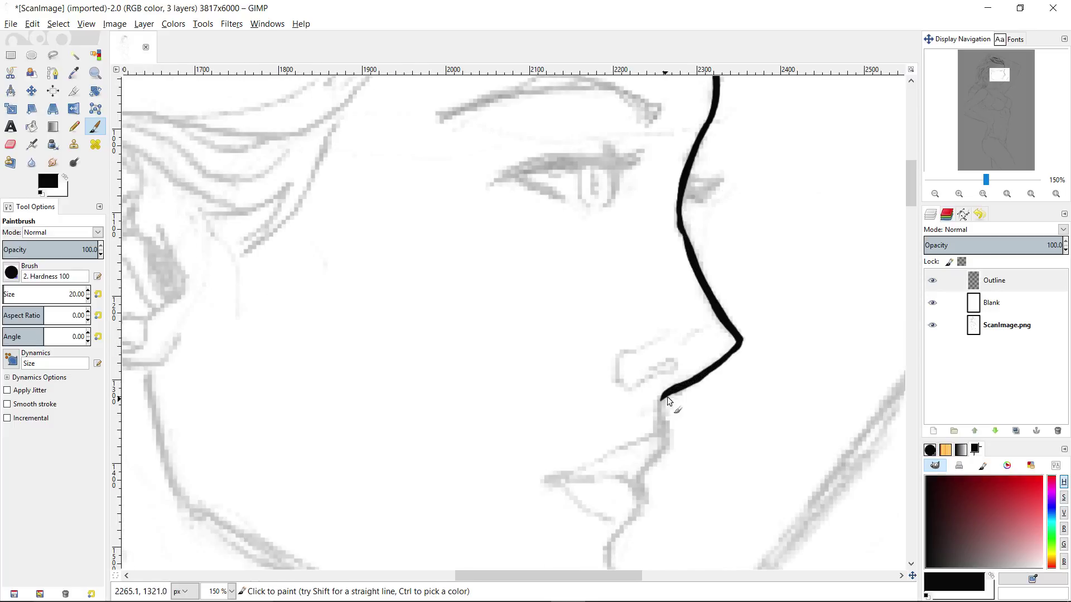
mouse_move(664, 366)
mouse_down()
mouse_move(635, 386)
mouse_move(622, 351)
mouse_up()
drag(702, 328, 663, 341)
drag(659, 344, 624, 350)
- Outline the upper and lower lips and the mouth line below the nose
key(z)
ctrl+click(712, 349)
ctrl+click(712, 350)
ctrl+click(712, 349)
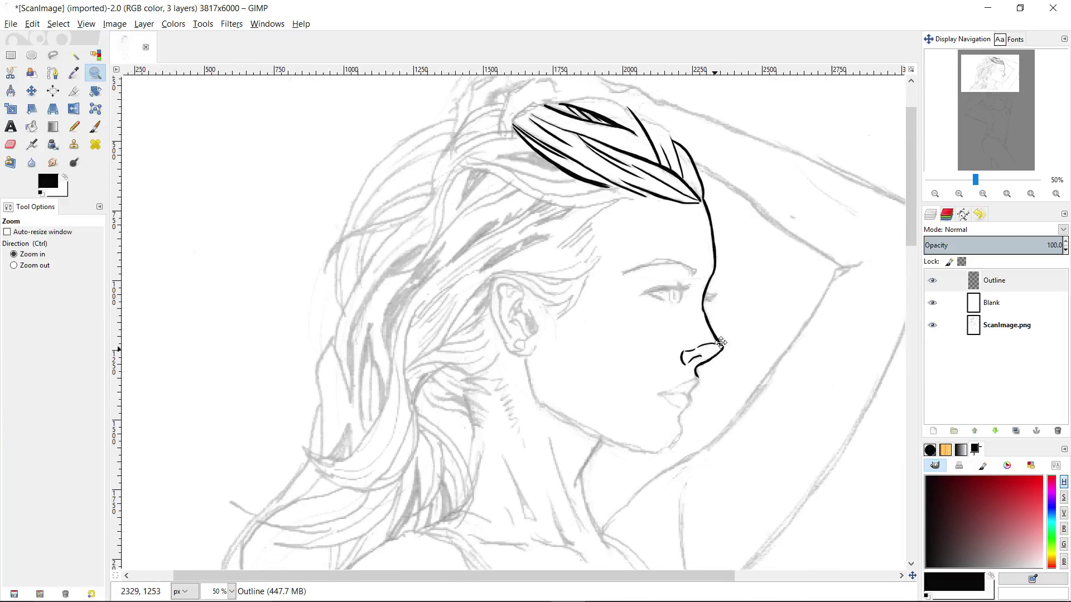
double_click(700, 356)
key(shift+e)
scroll(686, 341, down, 2)
key(p)
drag(708, 340, 664, 358)
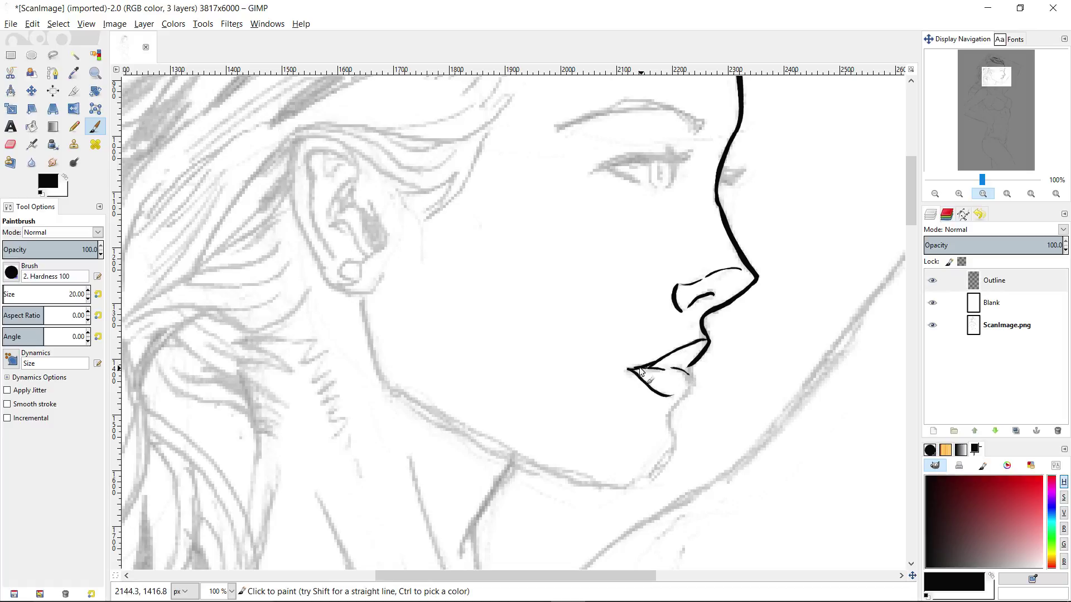
- Outline the chin below the lips and the jawline back to just under the ear
scroll(701, 365, down, 1)
mouse_move(691, 345)
mouse_down()
mouse_move(699, 366)
mouse_move(681, 379)
mouse_move(676, 437)
mouse_move(675, 401)
mouse_move(629, 413)
mouse_up()
scroll(676, 437, down, 2)
drag(629, 413, 588, 410)
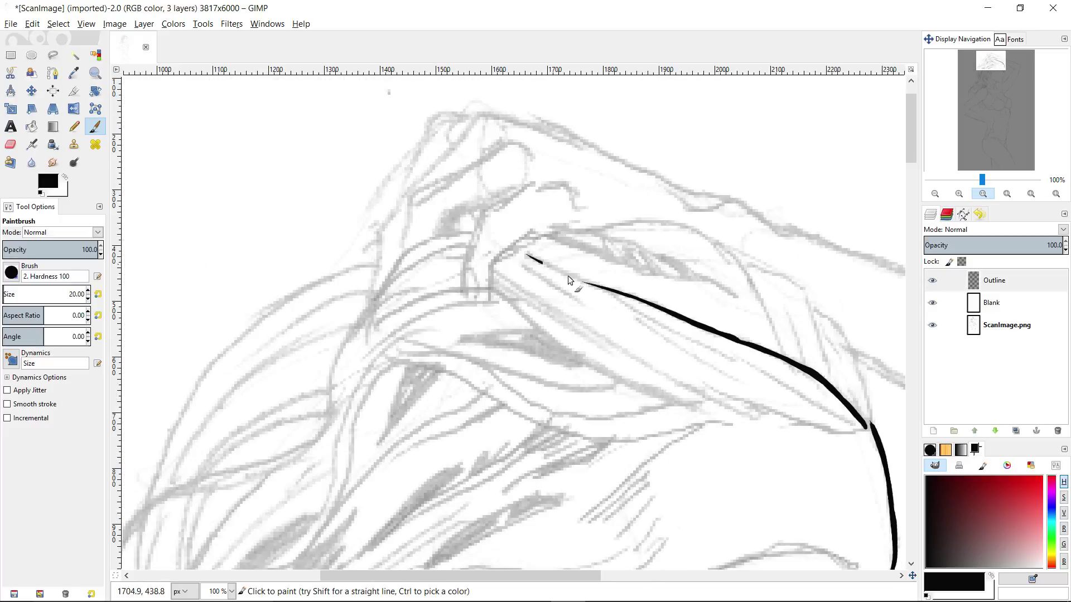
- Ink the edges and long strands of the swept-back hair section from its rear tip to the forehead
mouse_move(527, 253)
mouse_down()
mouse_move(591, 286)
mouse_move(610, 321)
mouse_up()
scroll(638, 334, down, 2)
scroll(638, 335, right, 3)
drag(535, 266, 660, 341)
mouse_move(522, 248)
mouse_down()
mouse_move(767, 383)
mouse_move(715, 362)
mouse_move(706, 305)
mouse_move(657, 243)
mouse_up()
- Ink the hairline in front of the ear and the short parallel hair strokes at the temple
scroll(664, 290, down, 5)
scroll(665, 290, left, 3)
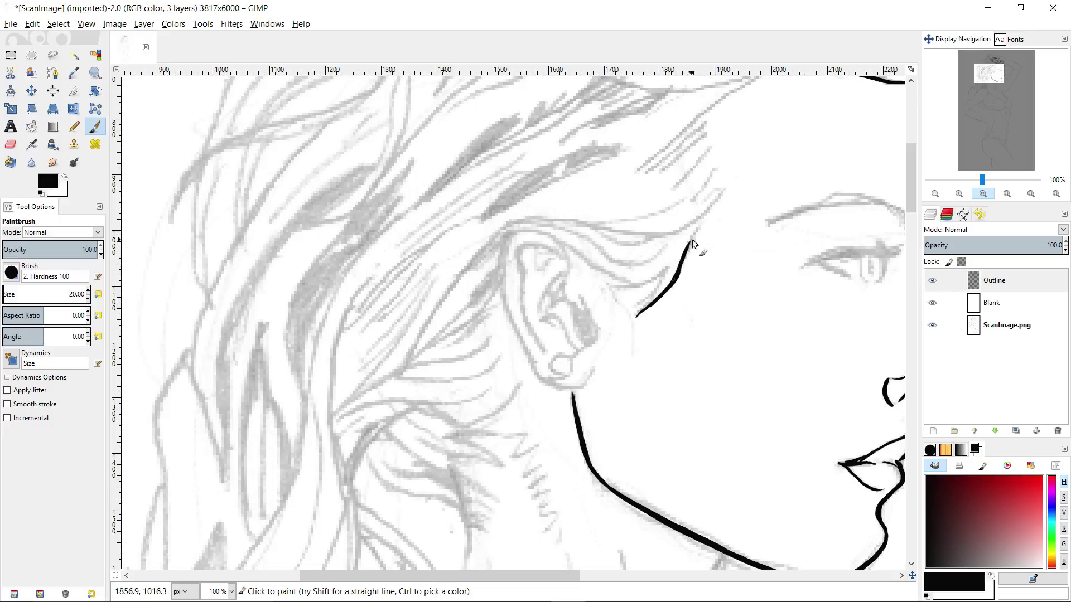
scroll(692, 240, up, 3)
scroll(692, 239, right, 2)
drag(652, 314, 667, 294)
drag(647, 276, 658, 268)
drag(668, 215, 612, 252)
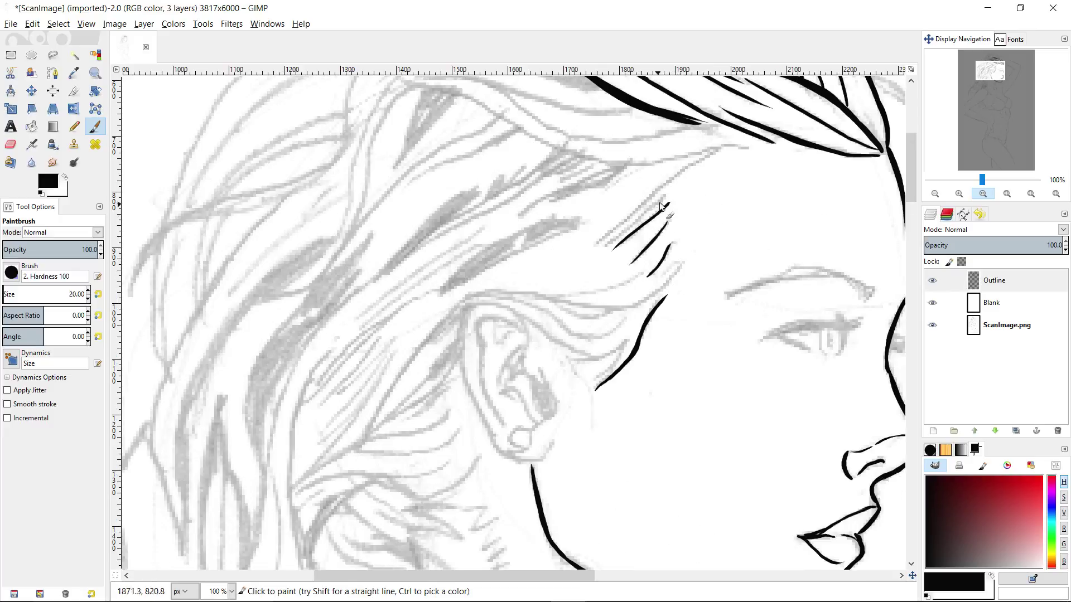
drag(667, 197, 594, 255)
scroll(686, 196, up, 3)
scroll(686, 197, right, 2)
drag(675, 206, 574, 281)
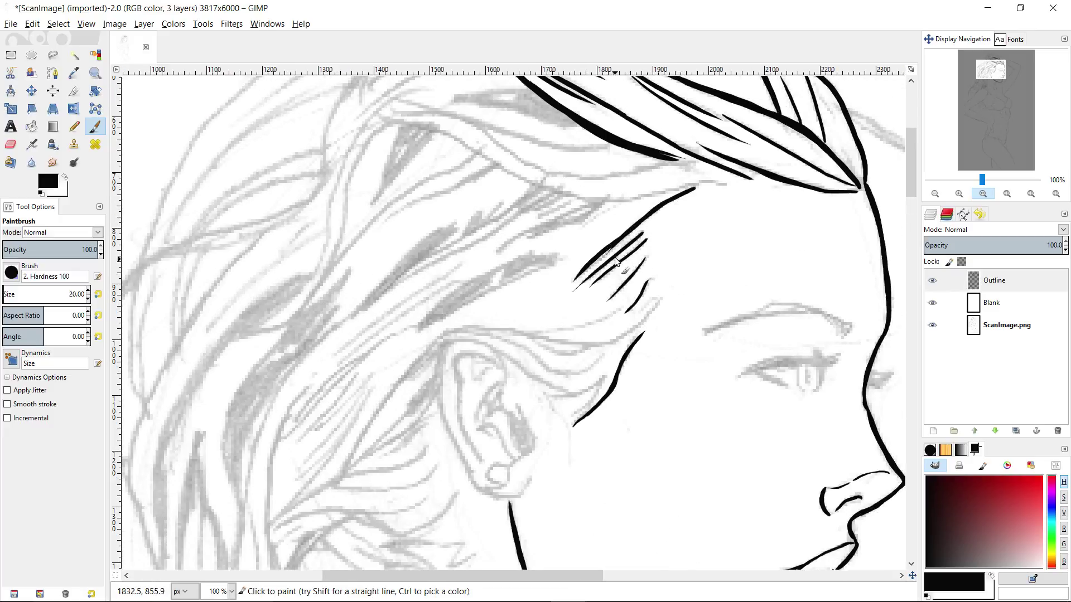
scroll(686, 234, down, 3)
scroll(686, 234, right, 2)
drag(682, 220, 673, 344)
key(ctrl+z)
drag(682, 207, 676, 443)
scroll(704, 235, down, 2)
scroll(703, 235, right, 1)
key(ctrl+z)
- Ink the near eye's thick upper eyelid and lash line out to its tapered corners
scroll(697, 243, up, 3)
scroll(698, 244, right, 2)
mouse_move(694, 344)
mouse_down()
mouse_move(721, 365)
mouse_move(726, 342)
mouse_up()
key(ctrl+z)
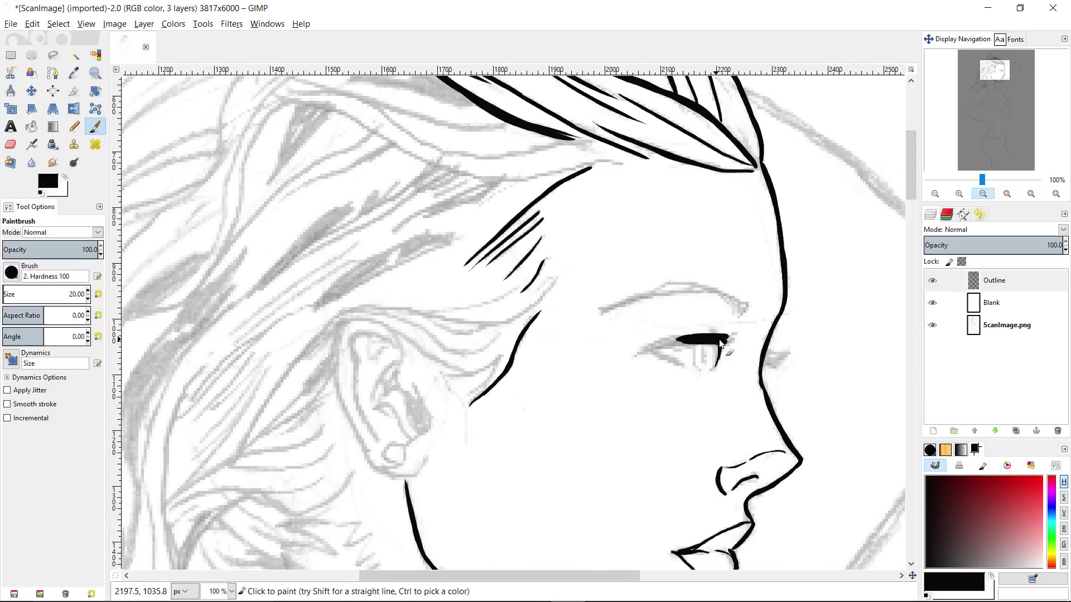
drag(635, 357, 743, 337)
- Save the image as Drawing.xcf in the account's home folder under Users on drive C
key(ctrl+s)
text(Drawing.xcf)
double_click(623, 346)
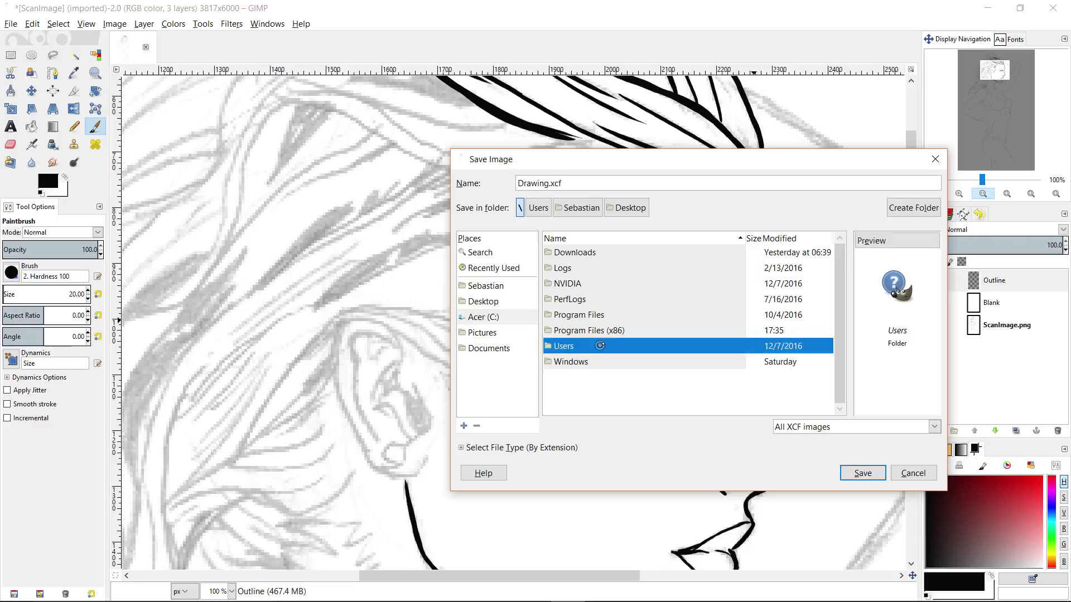
double_click(626, 284)
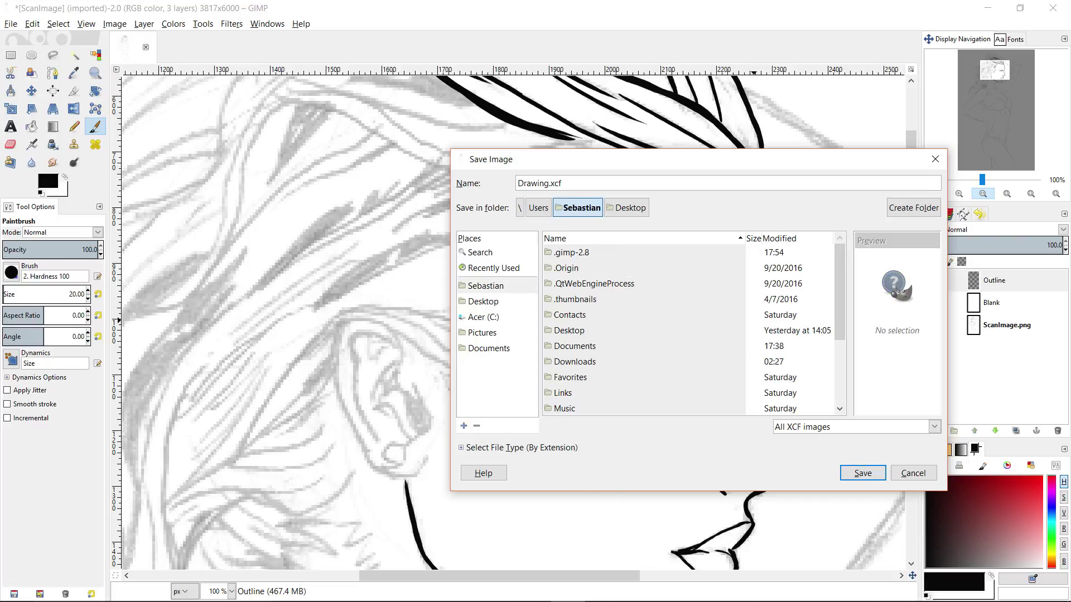
click(863, 472)
- Ink the far eye's lashes beyond the nose bridge and outline the near eyebrow, cleaning its edge with the Eraser
scroll(775, 362, up, 1)
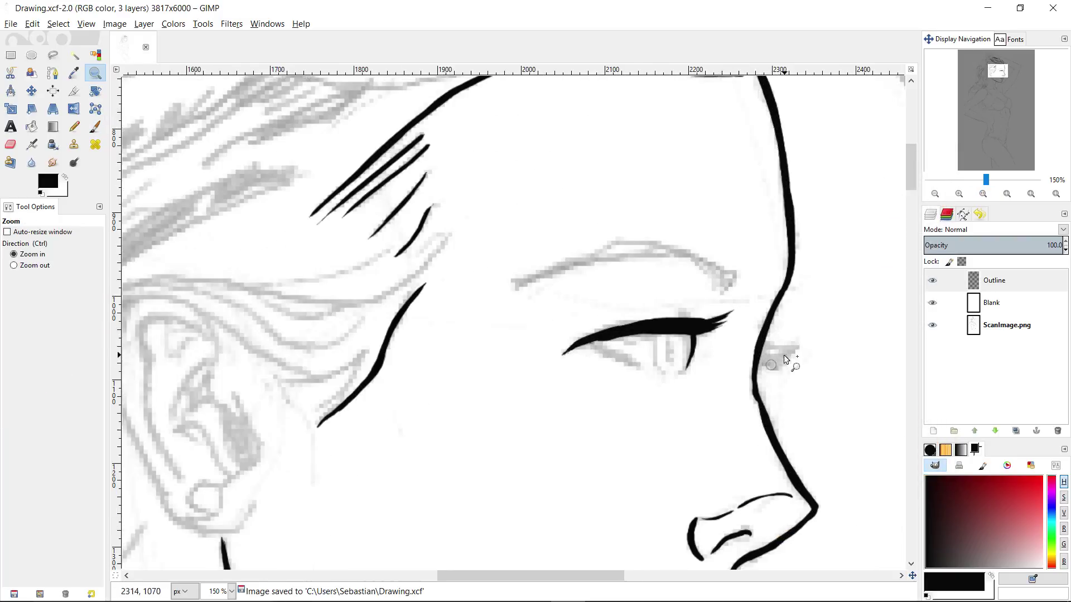
drag(777, 353, 745, 360)
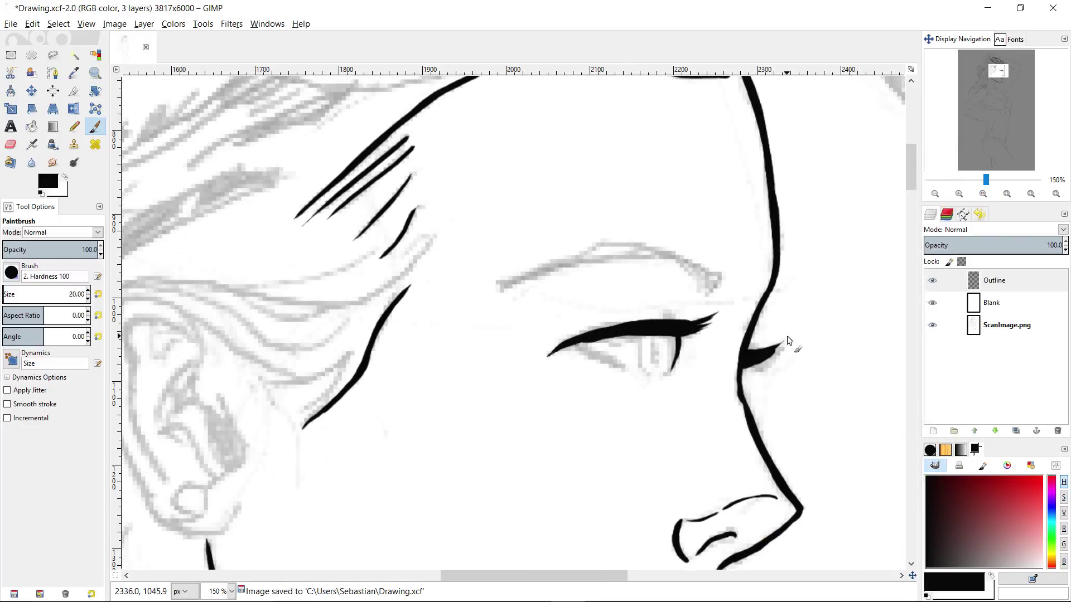
scroll(787, 336, up, 1)
scroll(787, 336, left, 1)
drag(725, 322, 739, 307)
mouse_move(513, 320)
mouse_down()
mouse_move(625, 285)
mouse_move(725, 309)
mouse_up()
key(ctrl+z)
mouse_move(627, 281)
mouse_down()
mouse_move(715, 309)
mouse_move(688, 286)
mouse_move(611, 270)
mouse_up()
drag(512, 318, 622, 272)
key(shift+e)
drag(516, 316, 622, 283)
- Ink the near eye's lower eyelid from the outer corner and tidy its inner end with the Eraser
key(z)
ctrl+click(715, 296)
ctrl+click(715, 287)
ctrl+click(716, 279)
ctrl+click(717, 268)
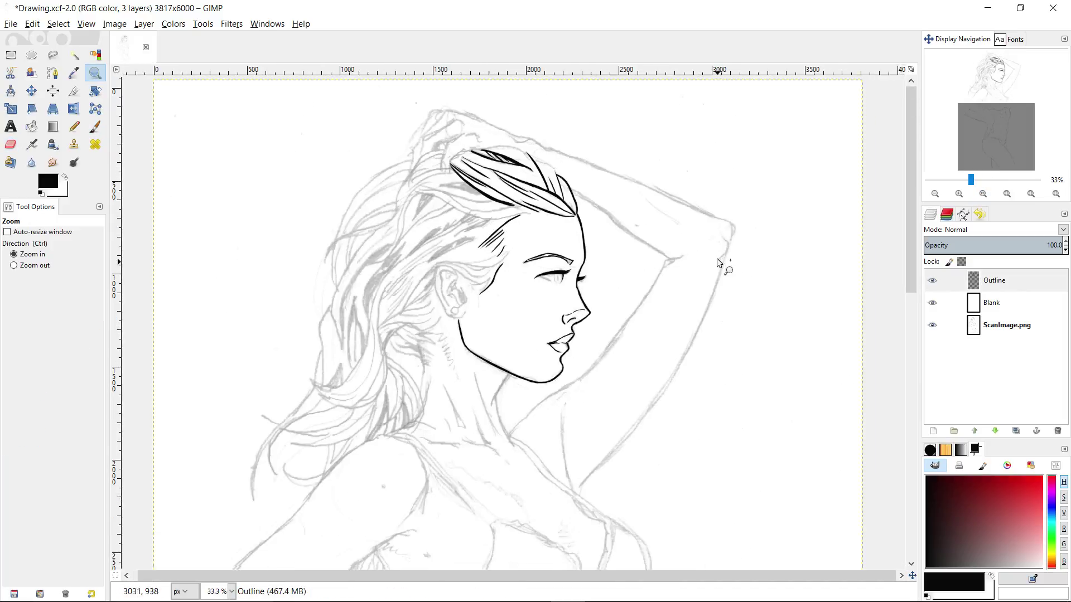
click(618, 269)
click(618, 269)
click(618, 269)
click(618, 268)
key(p)
drag(583, 270, 630, 289)
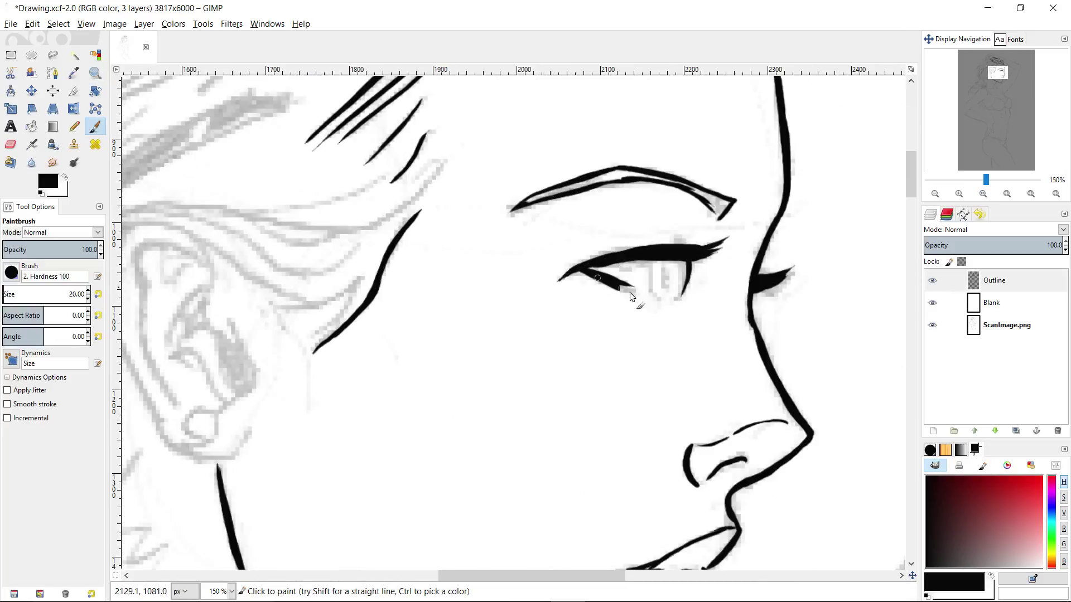
key(shift+e)
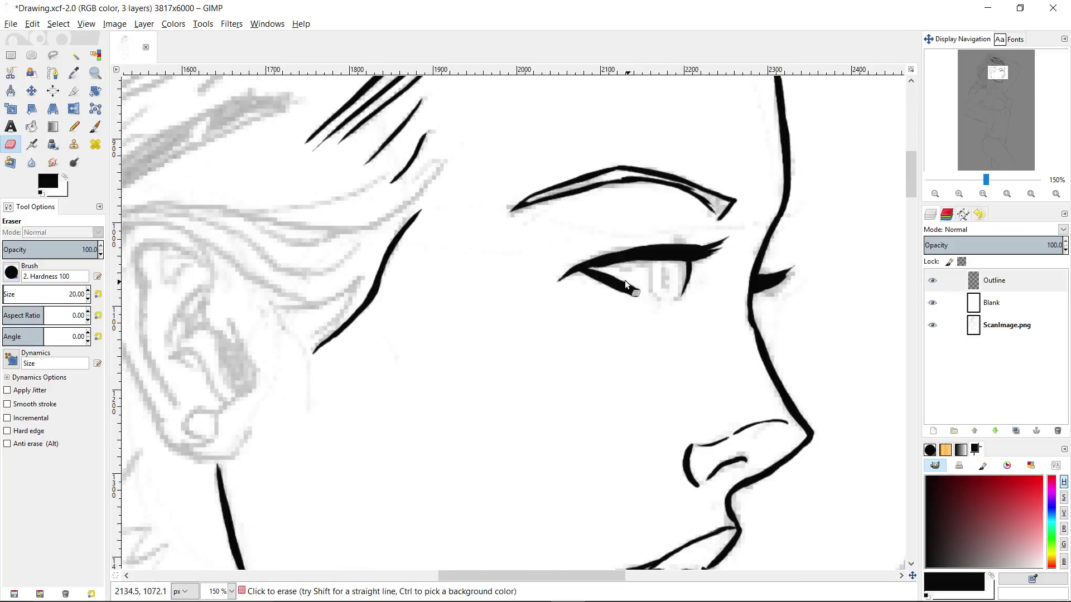
mouse_move(997, 72)
mouse_down()
mouse_move(987, 85)
mouse_move(1000, 73)
mouse_up()
drag(608, 281, 635, 270)
key(p)
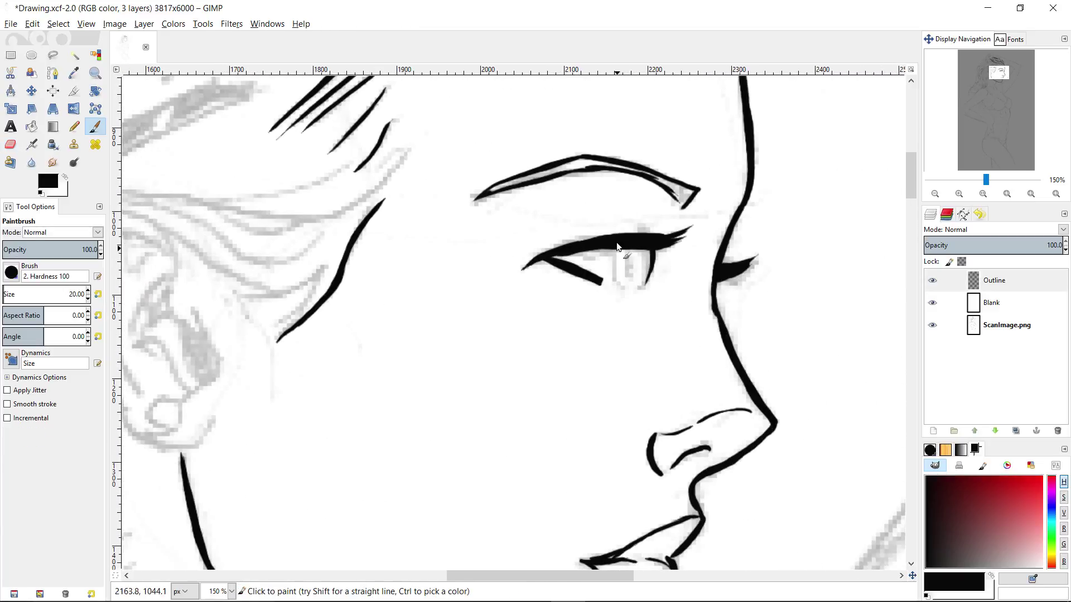
- Ink the remaining side of the near eye's iris and its pupil
key(s)
drag(624, 288, 616, 251)
drag(998, 73, 999, 73)
scroll(832, 372, up, 1)
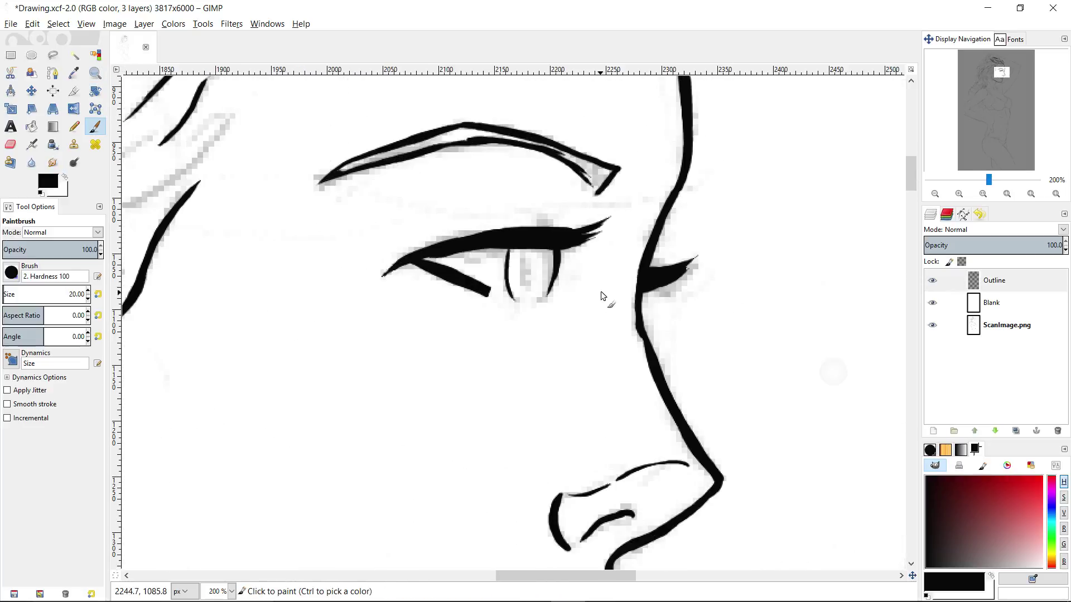
mouse_move(533, 264)
mouse_down()
mouse_move(532, 281)
mouse_move(707, 273)
mouse_move(711, 189)
mouse_move(781, 89)
mouse_up()
- Ink the front contour of the neck below the jaw and the neck muscle lines
key(z)
ctrl+click(706, 274)
key(p)
mouse_move(629, 303)
mouse_down()
mouse_move(618, 325)
mouse_move(667, 248)
mouse_move(620, 270)
mouse_move(655, 401)
mouse_up()
drag(554, 207, 627, 392)
drag(627, 393, 598, 285)
mouse_move(575, 322)
mouse_down()
mouse_move(511, 186)
mouse_move(533, 340)
mouse_up()
mouse_move(482, 239)
mouse_down()
mouse_move(510, 318)
mouse_move(534, 340)
mouse_up()
- Ink the short hatching strokes down the neck below the ear and the first hair strands beside them
key(z)
ctrl+click(539, 348)
key(p)
drag(575, 310, 548, 256)
drag(596, 210, 620, 261)
mouse_move(561, 237)
mouse_down()
mouse_move(510, 257)
mouse_move(550, 276)
mouse_move(449, 251)
mouse_up()
- Ink the curved, tapering hair strands that sweep back from behind the ear
key(z)
click(510, 255)
key(p)
mouse_move(539, 241)
mouse_down()
mouse_move(620, 250)
mouse_move(495, 280)
mouse_up()
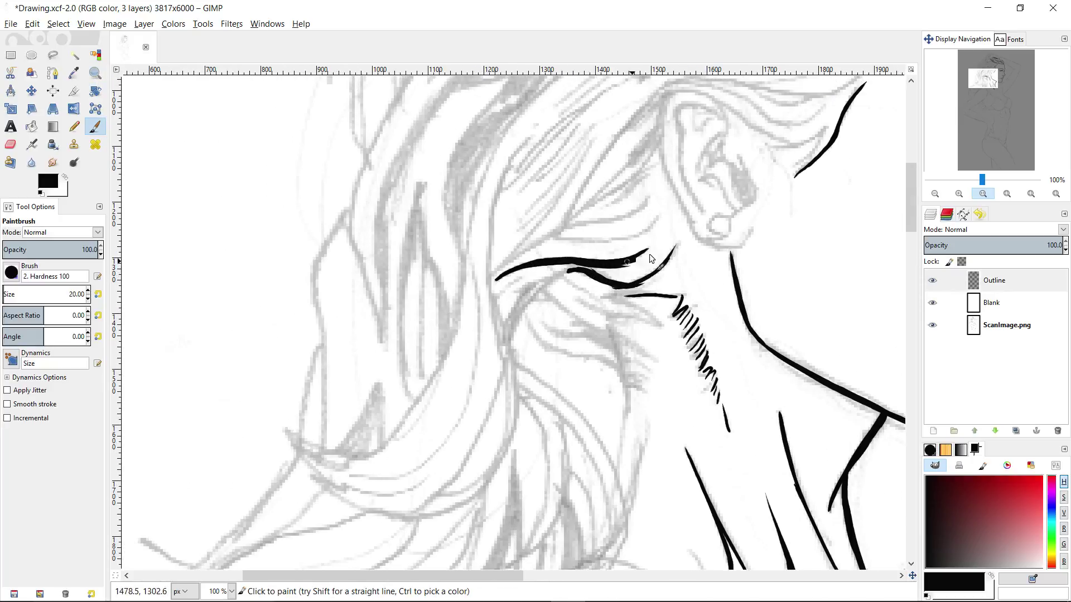
mouse_move(584, 240)
mouse_down()
mouse_move(653, 223)
mouse_move(530, 247)
mouse_up()
mouse_move(649, 196)
mouse_down()
mouse_move(692, 222)
mouse_move(616, 246)
mouse_up()
key(ctrl+z)
drag(695, 221, 579, 269)
drag(696, 198, 714, 240)
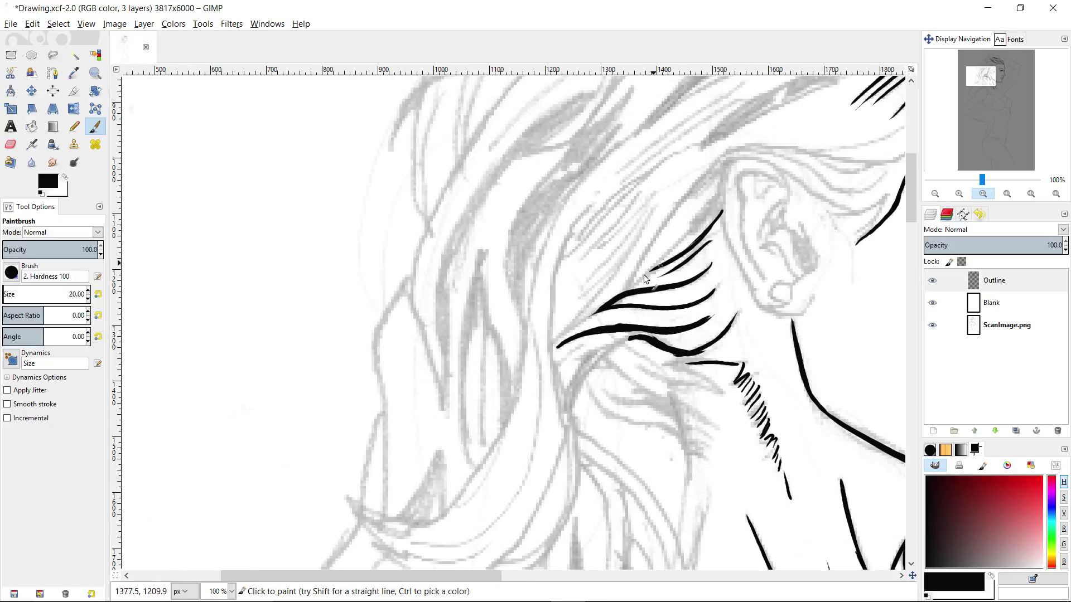
- Ink the dark overlapping hair strands at the nape and clean them up with the Eraser
drag(625, 295, 611, 155)
mouse_move(674, 356)
mouse_down()
mouse_move(676, 288)
mouse_move(652, 236)
mouse_up()
drag(676, 311, 685, 315)
drag(650, 236, 709, 256)
drag(623, 260, 586, 247)
mouse_move(595, 307)
mouse_down()
mouse_move(665, 203)
mouse_move(660, 299)
mouse_up()
mouse_move(670, 196)
mouse_down()
mouse_move(617, 264)
mouse_move(607, 138)
mouse_up()
key(shift+e)
mouse_move(599, 171)
mouse_down()
mouse_move(623, 281)
mouse_move(652, 190)
mouse_up()
key(p)
- Ink the back edge and diagonal strands of the hair section behind the ear, redoing the unwanted strokes
mouse_move(629, 255)
mouse_down()
mouse_move(664, 172)
mouse_move(594, 339)
mouse_up()
drag(585, 394, 677, 262)
drag(607, 347, 654, 304)
drag(605, 358, 639, 328)
mouse_move(614, 319)
mouse_down()
mouse_move(687, 230)
mouse_move(640, 311)
mouse_up()
key(ctrl+z)
key(ctrl+z)
drag(651, 270, 698, 235)
drag(597, 304, 699, 228)
- Outline the hair lock that hangs from the nape beside the neck down to the shoulder
key(z)
ctrl+click(731, 295)
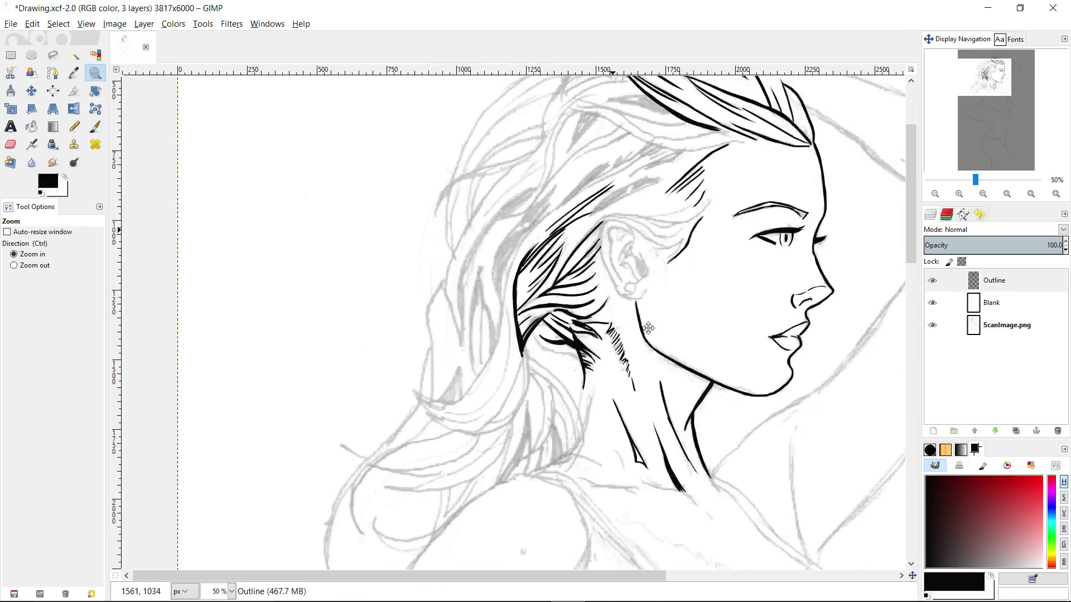
key(p)
drag(585, 338, 636, 302)
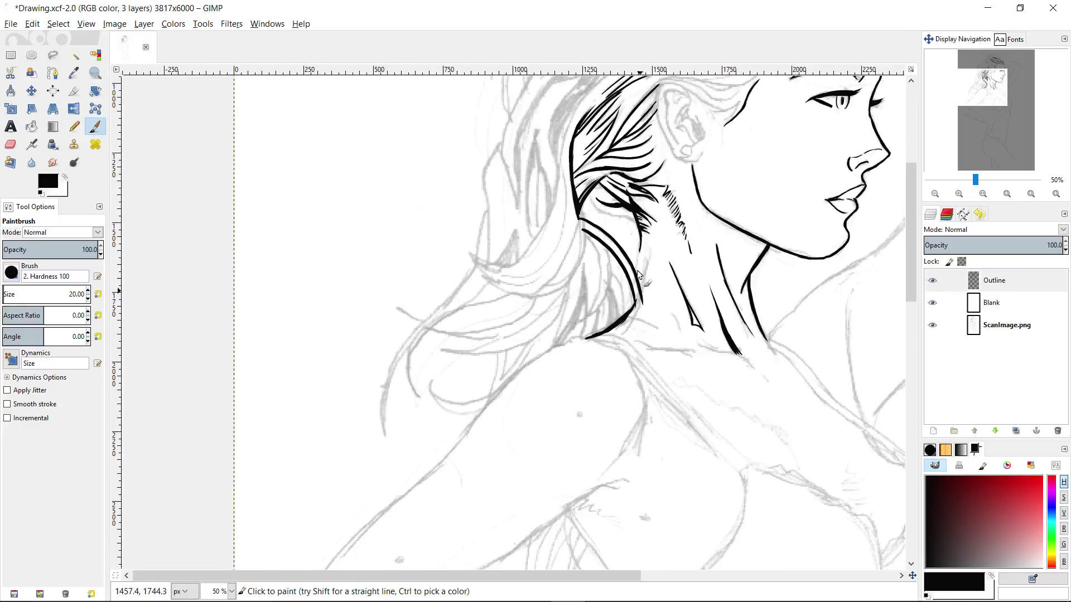
key(1)
key(shift+e)
key(p)
drag(638, 324, 654, 223)
- Strengthen the neck-side edge of the hanging hair lock where it meets the nape strands
key(z)
ctrl+click(657, 276)
ctrl+click(656, 277)
key(ctrl+z)
click(636, 294)
key(p)
drag(642, 274, 639, 306)
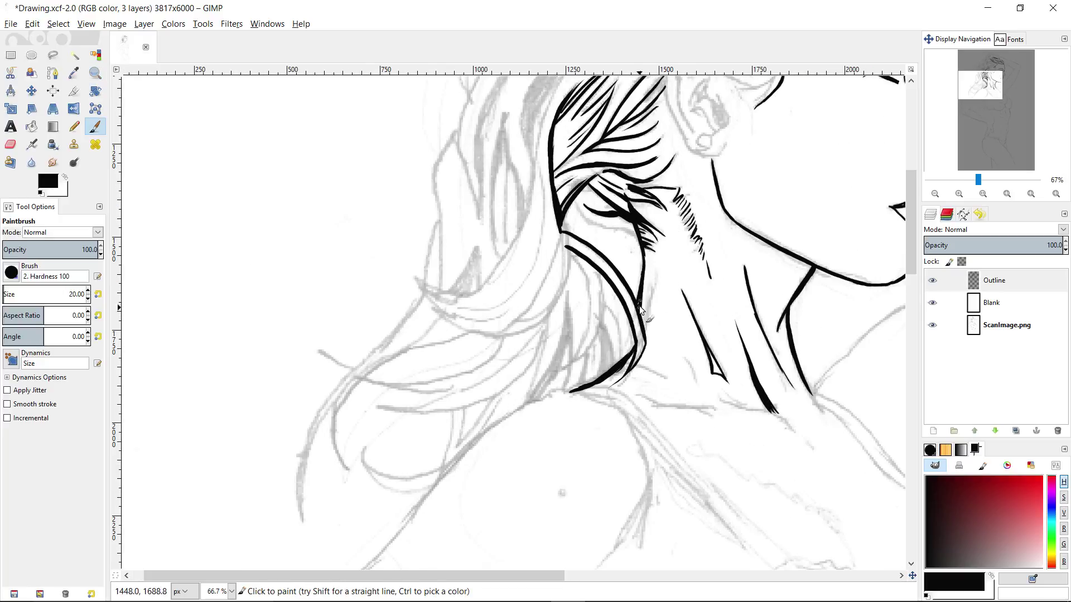
- Touch up the inked head with a few extra strokes, including a small lash above the near eye's upper lid
key(z)
ctrl+click(644, 237)
click(584, 172)
key(p)
mouse_move(598, 226)
mouse_down()
mouse_move(660, 257)
mouse_move(755, 162)
mouse_up()
key(z)
ctrl+click(652, 234)
ctrl+click(653, 233)
click(691, 217)
double_click(691, 218)
key(p)
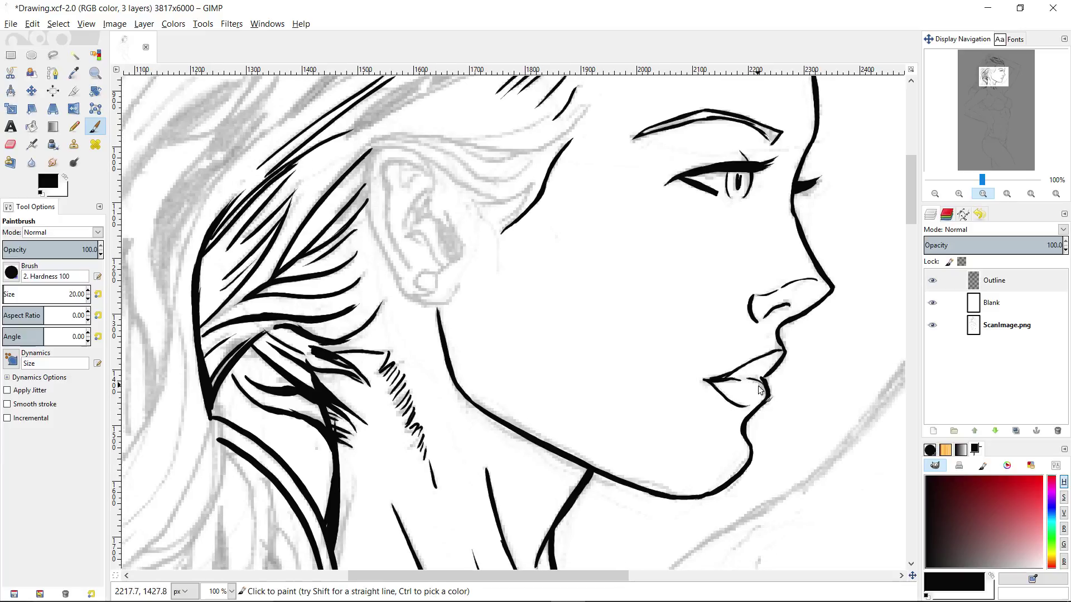
- Hide and show the Outline layer repeatedly to compare the inked lines with the pencil sketch
key(z)
ctrl+click(783, 360)
drag(783, 360, 698, 336)
ctrl+click(698, 336)
click(933, 281)
click(933, 281)
click(933, 281)
click(933, 281)
- Clean up the linework with the Eraser and recheck it by toggling the Outline layer's visibility
click(667, 243)
key(shift+e)
key(p)
key(shift+e)
mouse_move(654, 258)
mouse_down()
mouse_move(574, 224)
mouse_move(569, 238)
mouse_move(567, 212)
mouse_move(547, 201)
mouse_move(526, 229)
mouse_move(539, 281)
mouse_move(571, 224)
mouse_up()
click(933, 281)
click(933, 281)
click(933, 281)
click(933, 281)
- Ink the ear's outer rim, lobe and inner folds, filling the small hollow at the ear opening solid black
key(z)
ctrl+click(708, 251)
double_click(593, 269)
key(p)
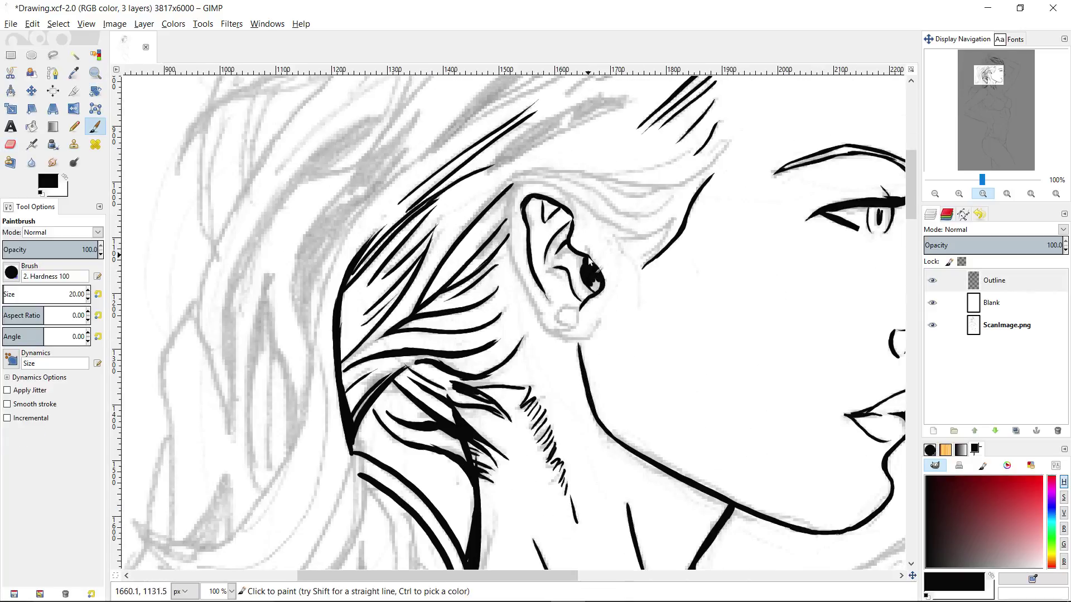
key(z)
ctrl+click(594, 272)
key(p)
drag(599, 306, 559, 305)
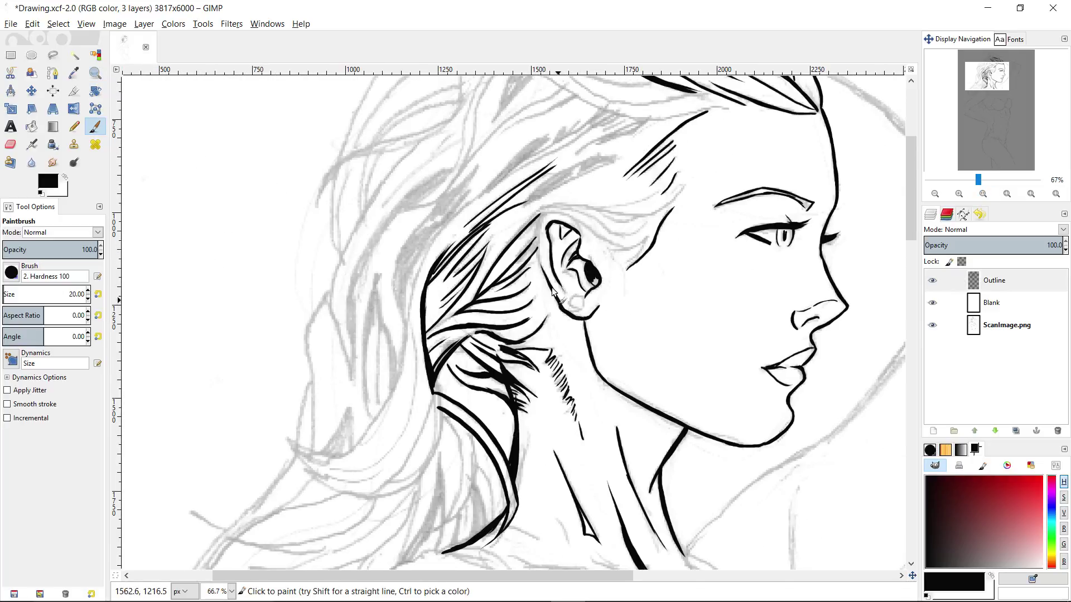
key(ctrl+z)
- Ink the strands sweeping from the temple over the top of the ear and add a round stud on the earlobe
mouse_move(647, 240)
mouse_down()
mouse_move(610, 249)
mouse_move(581, 219)
mouse_up()
drag(647, 223, 559, 212)
key(ctrl+z)
mouse_move(645, 222)
mouse_down()
mouse_move(545, 209)
mouse_move(578, 165)
mouse_up()
drag(584, 265, 583, 276)
key(shift+e)
- Ink the raised arm's inner contour rising from the neck base and the curved shoulder line beside it
key(z)
ctrl+click(589, 261)
ctrl+click(589, 261)
click(610, 231)
key(p)
drag(665, 340, 649, 250)
mouse_move(664, 336)
mouse_down()
mouse_move(652, 281)
mouse_move(578, 307)
mouse_move(692, 206)
mouse_up()
key(space)
key(ctrl+z)
key(shift+e)
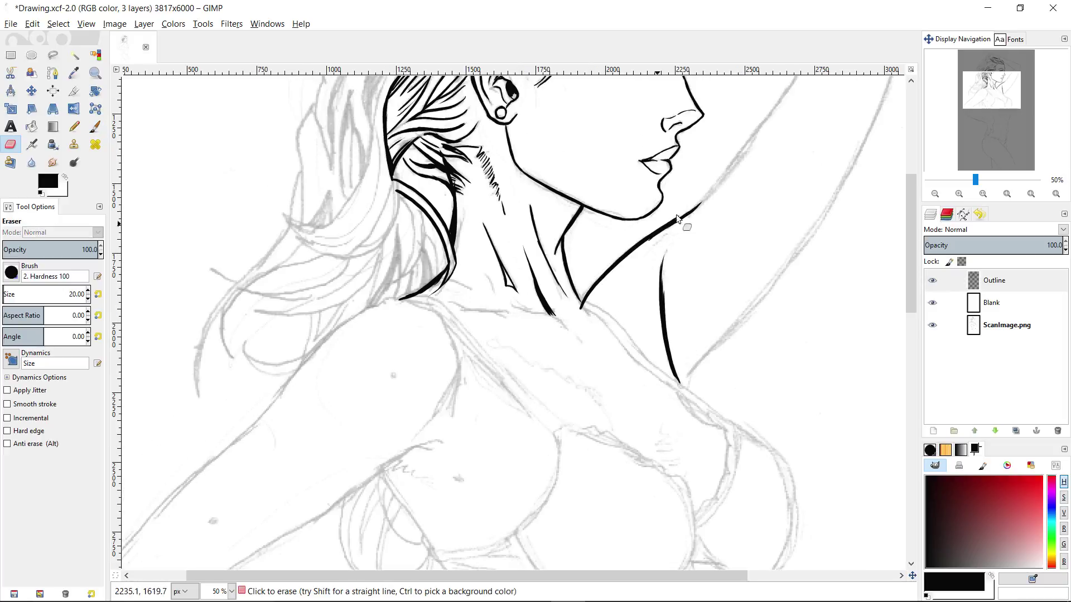
key(space)
key(p)
drag(656, 273, 681, 252)
key(space)
- Ink the strands inside the hanging lock below the nape, filling a tapered wedge between them with black
key(z)
click(476, 300)
key(p)
drag(527, 245, 528, 345)
mouse_move(519, 282)
mouse_down()
mouse_move(521, 351)
mouse_move(560, 342)
mouse_up()
drag(555, 286, 572, 347)
key(space)
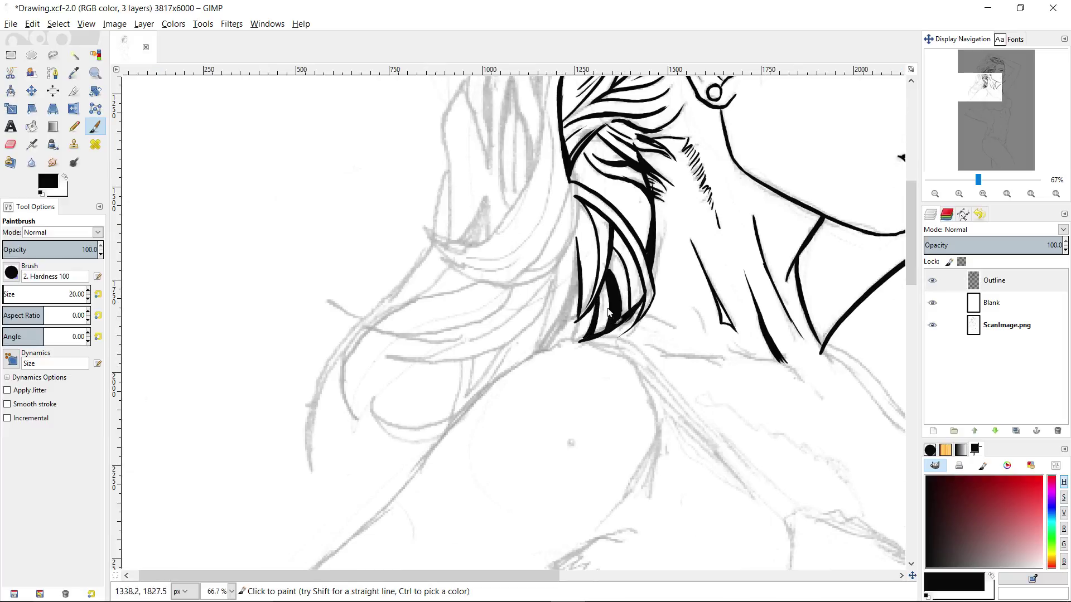
- Ink long curved strands from the nape that sweep down and outward away from the hanging lock
key(z)
ctrl+click(608, 309)
key(p)
mouse_move(647, 227)
mouse_down()
mouse_move(588, 309)
mouse_move(597, 309)
mouse_up()
key(z)
double_click(652, 258)
key(p)
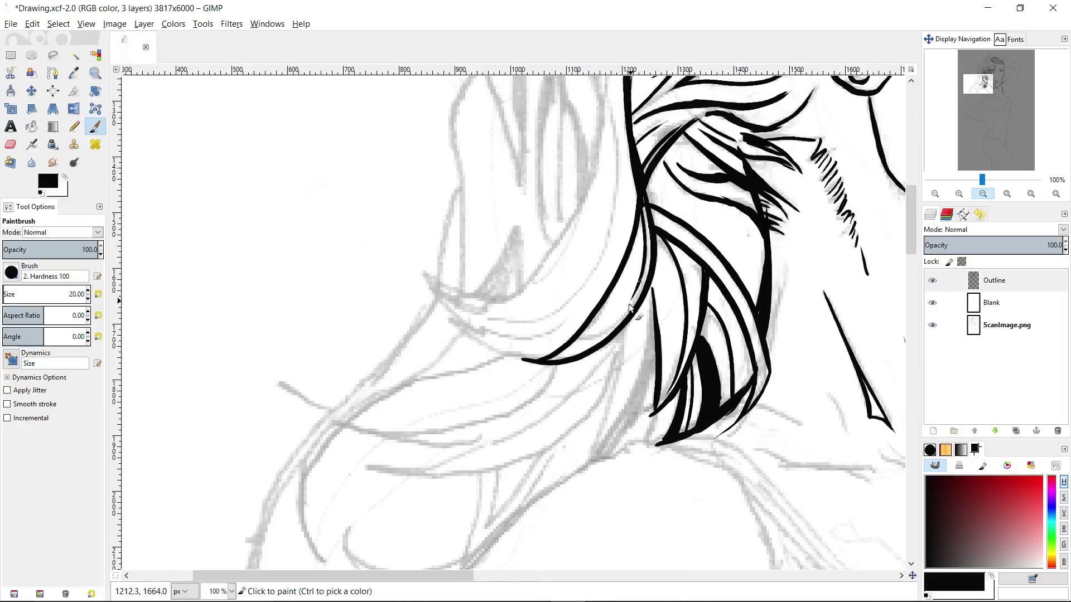
key(z)
ctrl+click(635, 288)
key(p)
mouse_move(561, 355)
mouse_down()
mouse_move(642, 262)
mouse_move(640, 202)
mouse_move(631, 289)
mouse_move(590, 321)
mouse_up()
- Extend the hair at the back of the head upward with a thick tapered black strand and thinner strokes beside it
key(space)
key(1)
key(space)
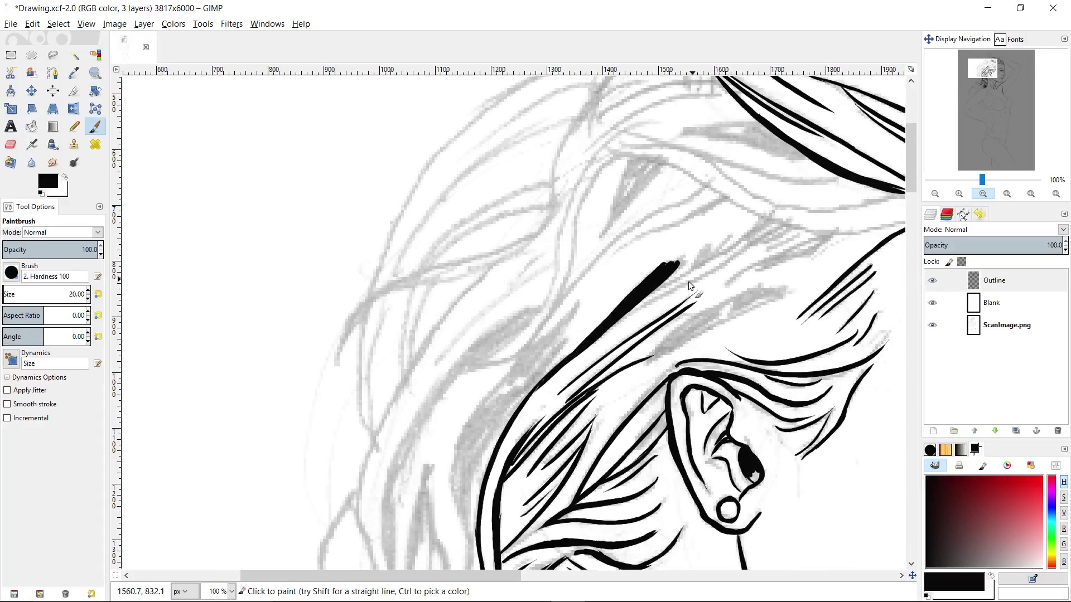
drag(714, 272, 585, 342)
drag(597, 328, 667, 283)
key(shift+e)
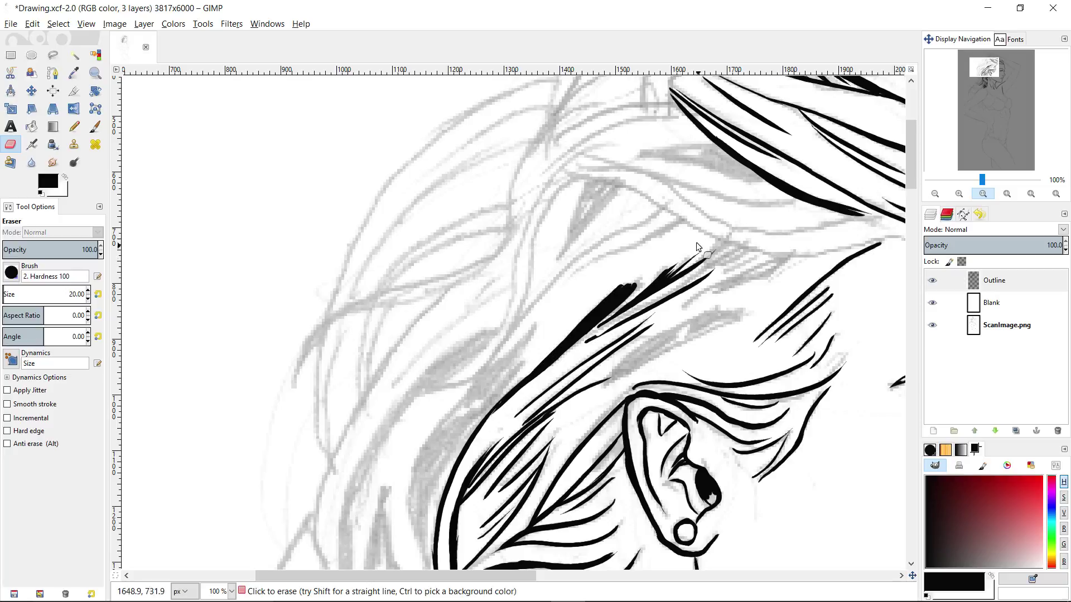
- Ink bold tapered strands across the hair above the ear, with thin accent strokes between them
key(p)
key(space)
drag(591, 361, 691, 288)
drag(620, 333, 676, 301)
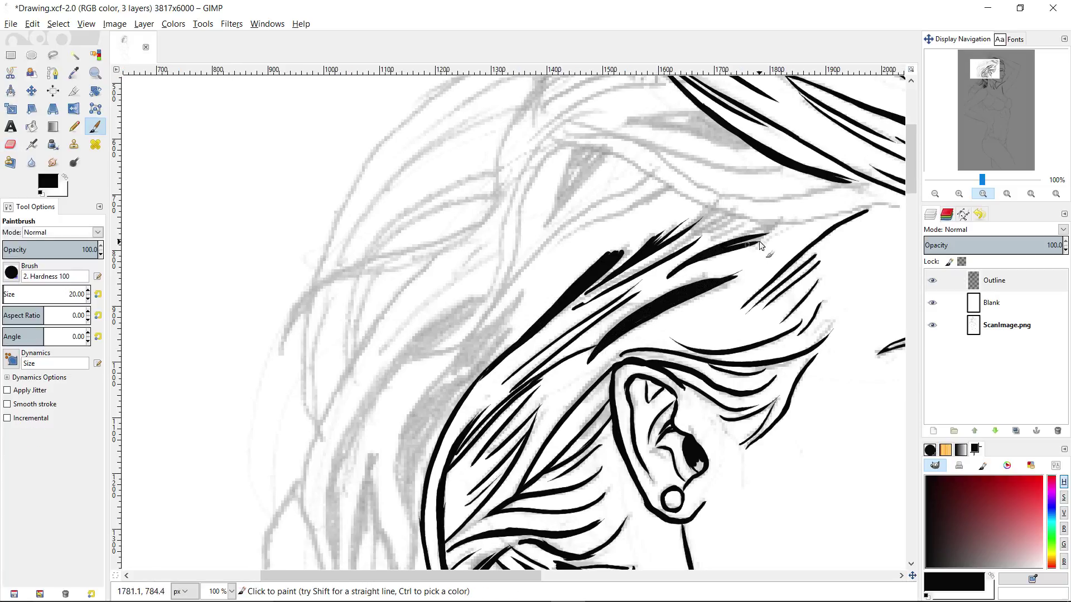
- Outline the curved shadow area behind the head's hair strands and fill it solid black
key(space)
drag(505, 454, 524, 309)
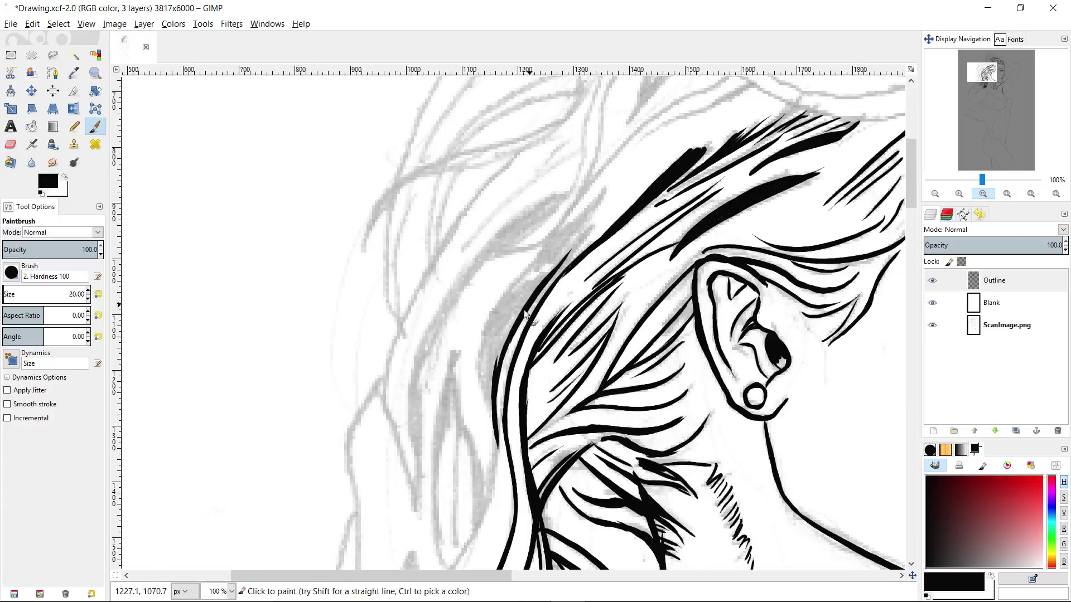
drag(483, 379, 494, 345)
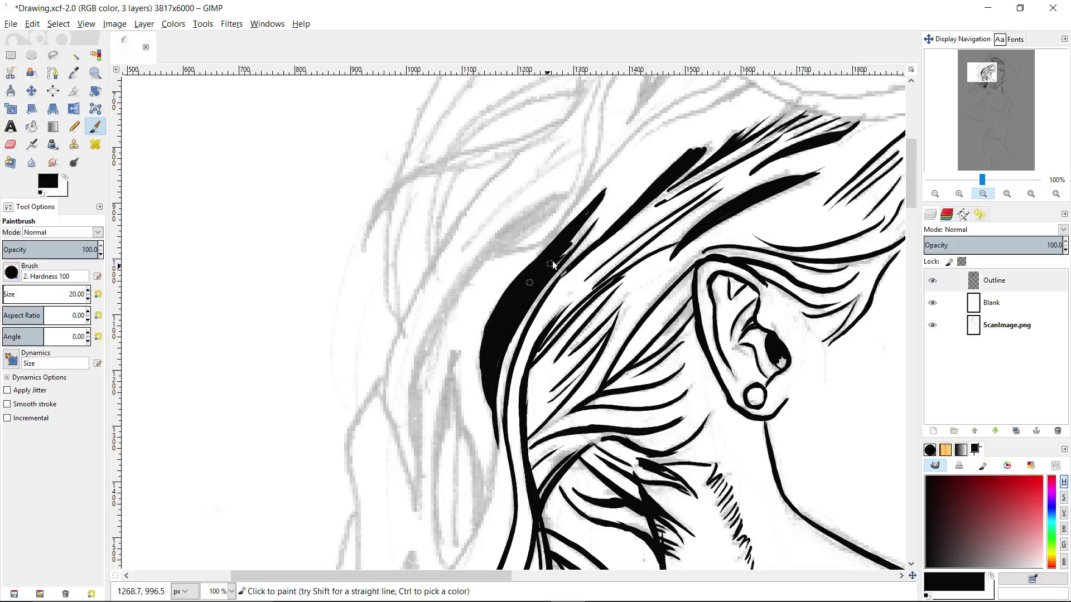
key(space)
key(shift+e)
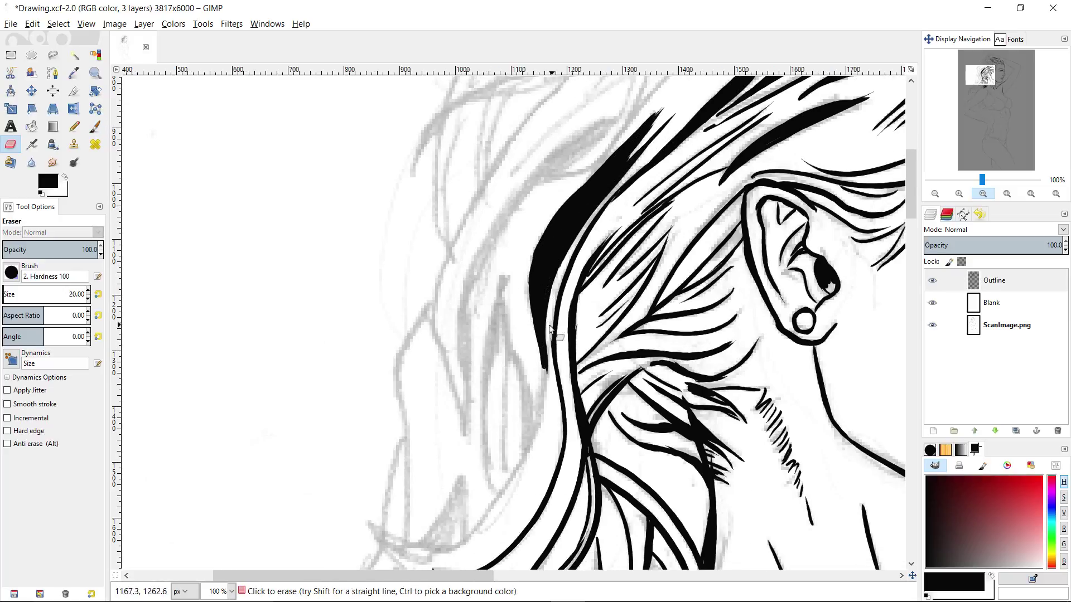
- Ink the long lower locks that curve out behind the shoulder and end in upturned tips
key(z)
ctrl+click(586, 258)
ctrl+click(587, 258)
key(space)
click(483, 346)
click(483, 346)
key(p)
mouse_move(404, 272)
mouse_down()
mouse_move(437, 287)
mouse_move(571, 286)
mouse_up()
mouse_move(636, 261)
mouse_down()
mouse_move(455, 335)
mouse_move(428, 293)
mouse_up()
key(shift+e)
key(ctrl+z)
key(p)
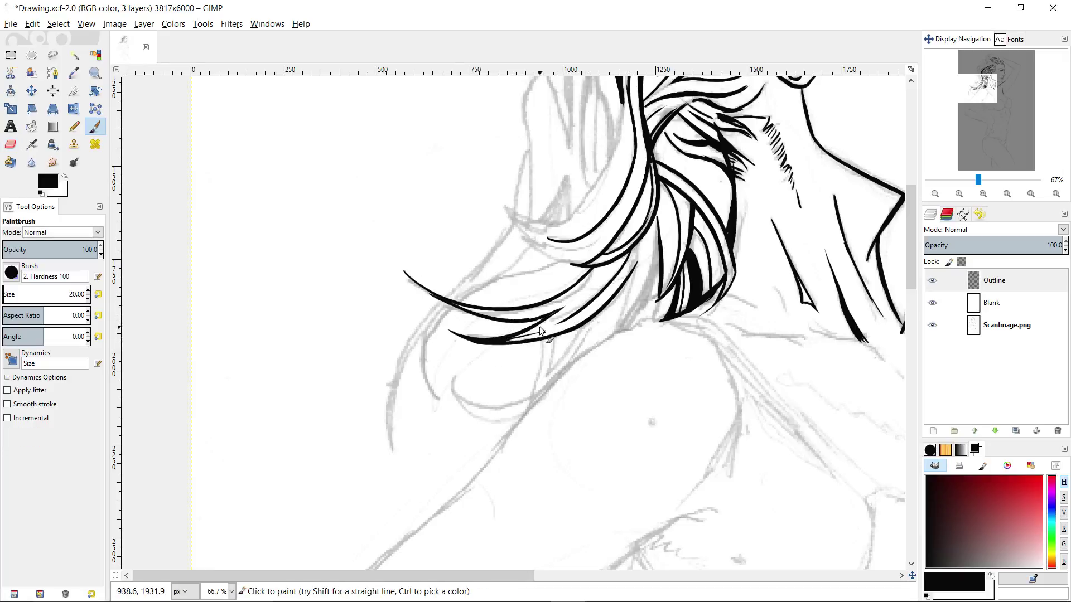
- Ink short tapered strands between the lower locks and the hanging nape lock, down to the shoulder line
key(space)
scroll(613, 293, up, 1)
mouse_move(644, 273)
mouse_down()
mouse_move(625, 331)
mouse_move(593, 373)
mouse_up()
drag(641, 278, 579, 375)
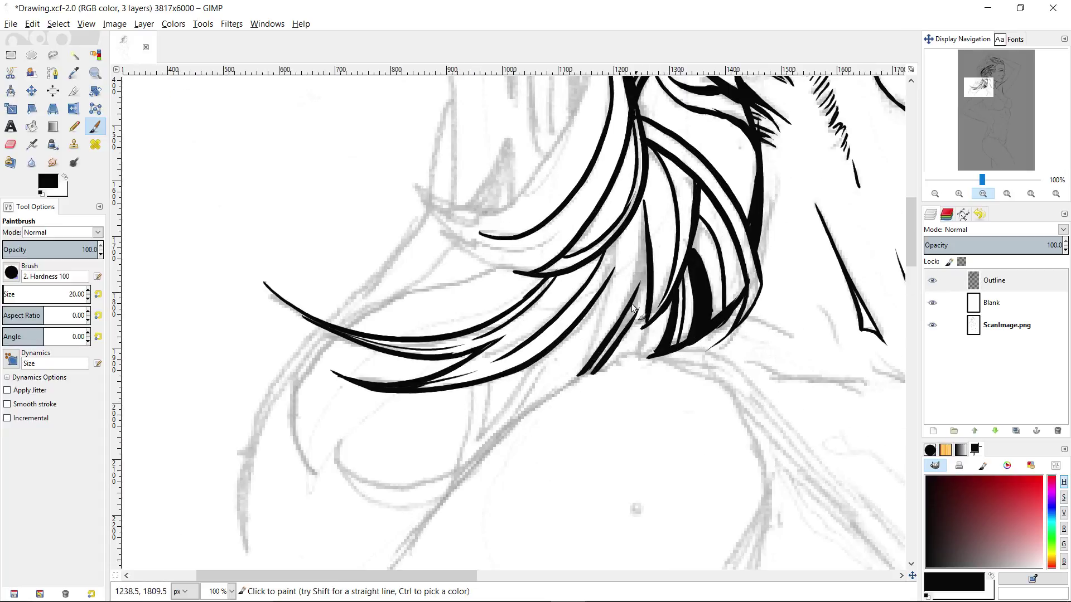
drag(639, 308, 646, 254)
key(shift+e)
key(p)
drag(652, 294, 645, 193)
- Ink the looping curl below the lower locks, with the thin strands connecting it to them
key(z)
ctrl+click(658, 261)
ctrl+click(659, 261)
click(593, 327)
key(p)
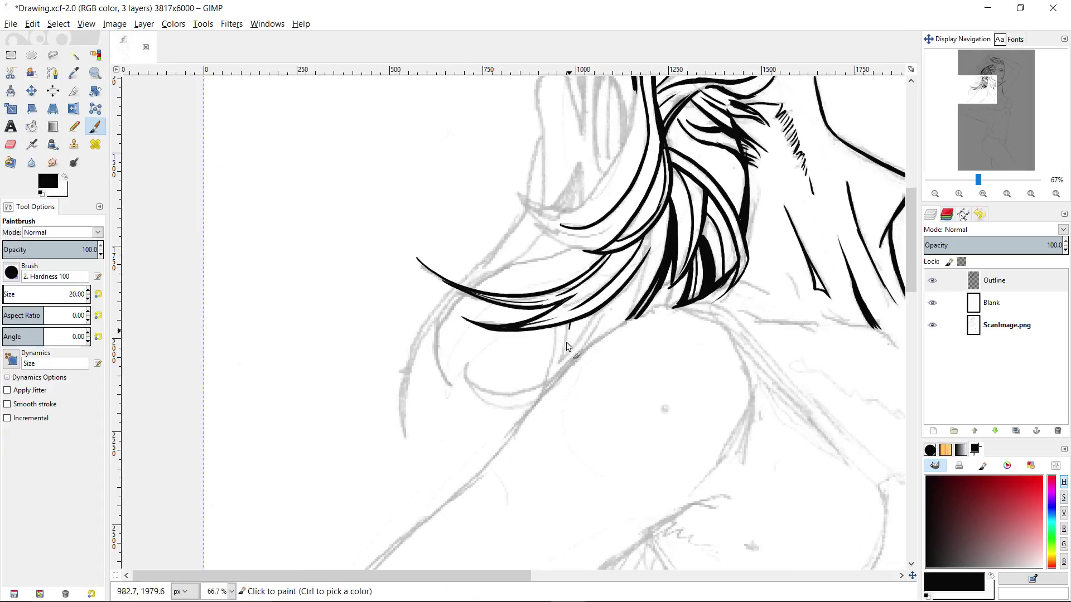
mouse_move(548, 380)
mouse_down()
mouse_move(475, 341)
mouse_move(542, 344)
mouse_up()
drag(557, 396, 513, 379)
- Ink the outermost trailing locks hanging from the flicked hair tips with paired curved strokes
mouse_move(511, 289)
mouse_down()
mouse_move(493, 385)
mouse_move(479, 356)
mouse_up()
drag(503, 286, 450, 441)
drag(502, 290, 436, 460)
drag(433, 420, 486, 328)
drag(477, 322, 451, 435)
drag(449, 443, 480, 411)
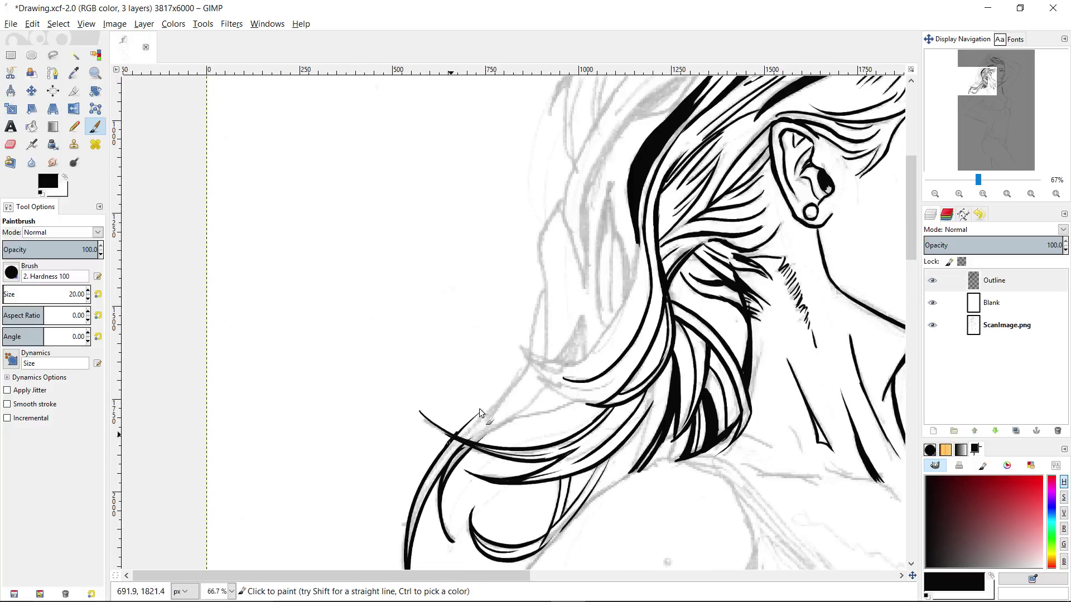
- Ink the wavy outer edge of the back hair and the long strands rising from it toward the crown
mouse_move(542, 373)
mouse_down()
mouse_move(544, 237)
mouse_move(548, 290)
mouse_up()
drag(564, 221, 557, 296)
mouse_move(573, 368)
mouse_down()
mouse_move(569, 245)
mouse_move(629, 147)
mouse_up()
drag(632, 145, 620, 216)
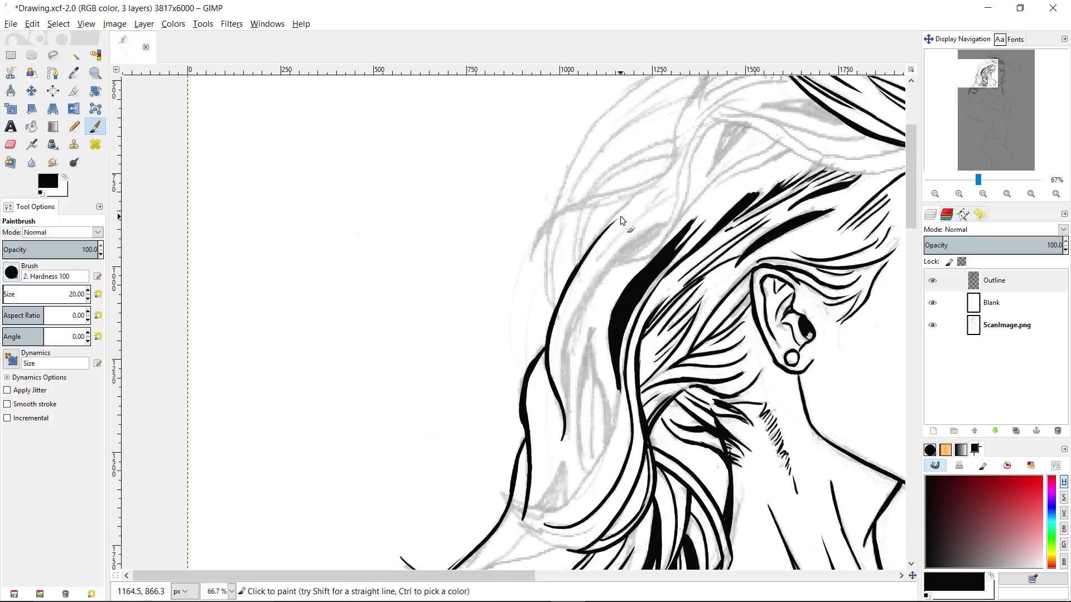
drag(572, 345, 652, 240)
mouse_move(784, 152)
mouse_down()
mouse_move(717, 280)
mouse_move(647, 316)
mouse_up()
drag(714, 267, 673, 296)
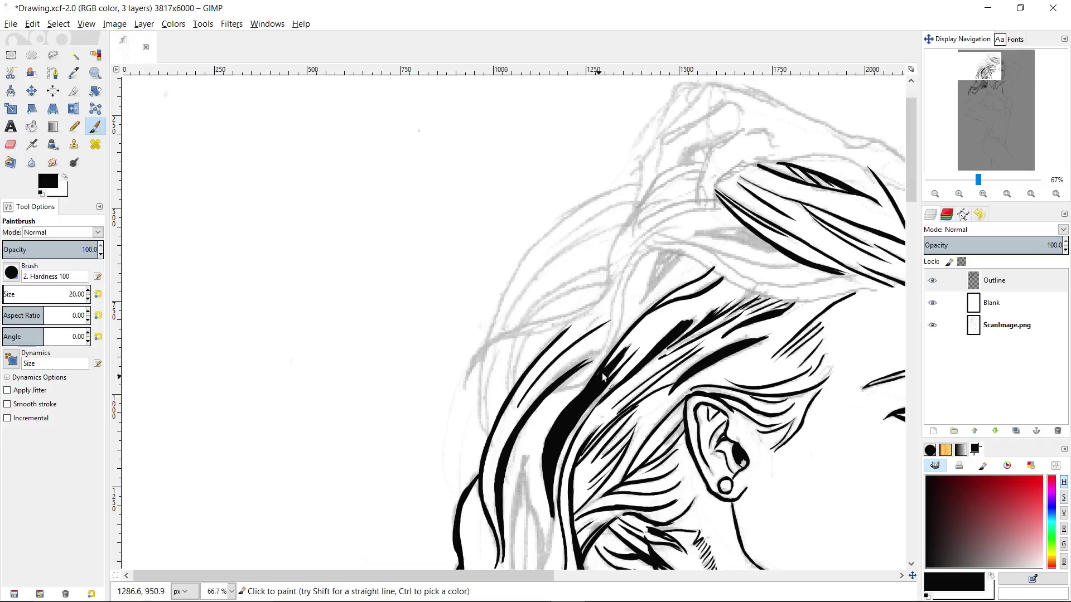
- Ink the curved hair contour at the crown and the strands running beneath the swept-back top lock to the forehead
mouse_move(606, 351)
mouse_down()
mouse_move(623, 294)
mouse_move(657, 249)
mouse_move(448, 208)
mouse_move(468, 228)
mouse_move(613, 248)
mouse_up()
key(shift+e)
key(p)
key(shift+e)
key(p)
key(ctrl+z)
key(ctrl+z)
drag(469, 230, 614, 248)
mouse_move(460, 212)
mouse_down()
mouse_move(617, 233)
mouse_move(663, 252)
mouse_up()
key(shift+e)
key(p)
- Add fine strokes to the hair between the ear and the hairline above the temple
key(z)
ctrl+click(583, 226)
double_click(363, 289)
key(p)
mouse_move(578, 284)
mouse_down()
mouse_move(629, 269)
mouse_move(636, 245)
mouse_up()
mouse_move(526, 283)
mouse_down()
mouse_move(652, 229)
mouse_move(573, 248)
mouse_up()
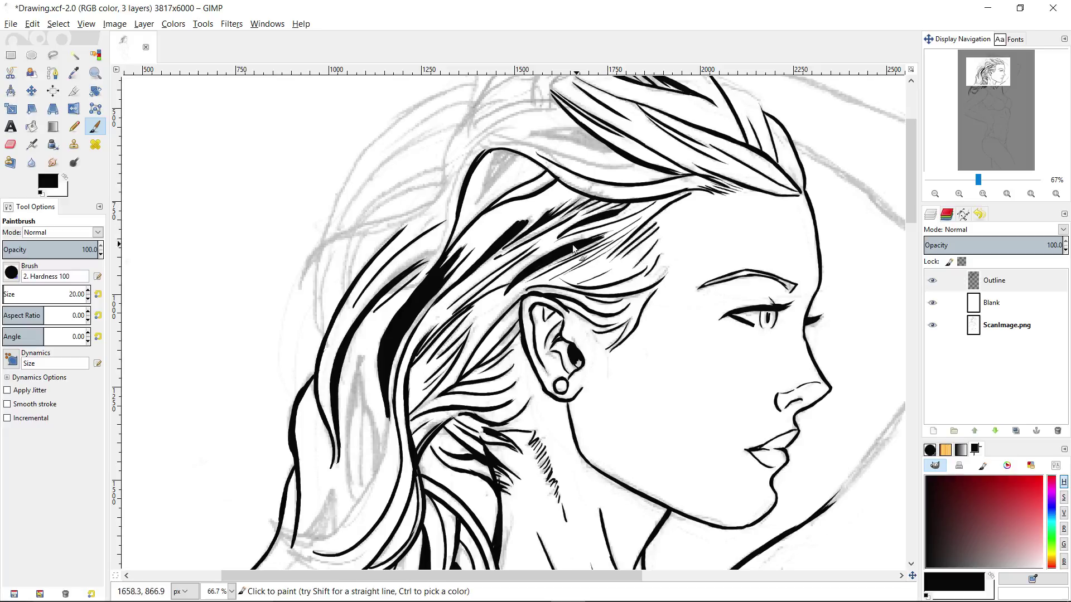
- Fill the open area of the back hair with long wavy strands and dark tapered wedges down to the lower flicks
key(z)
ctrl+click(631, 219)
ctrl+click(631, 219)
click(600, 267)
click(599, 267)
key(p)
mouse_move(520, 269)
mouse_down()
mouse_move(618, 245)
mouse_move(643, 176)
mouse_up()
drag(591, 286, 641, 242)
mouse_move(646, 179)
mouse_down()
mouse_move(638, 250)
mouse_move(617, 268)
mouse_up()
drag(601, 237, 601, 304)
drag(601, 211, 605, 276)
mouse_move(601, 191)
mouse_down()
mouse_move(590, 272)
mouse_move(609, 155)
mouse_up()
drag(586, 229, 583, 273)
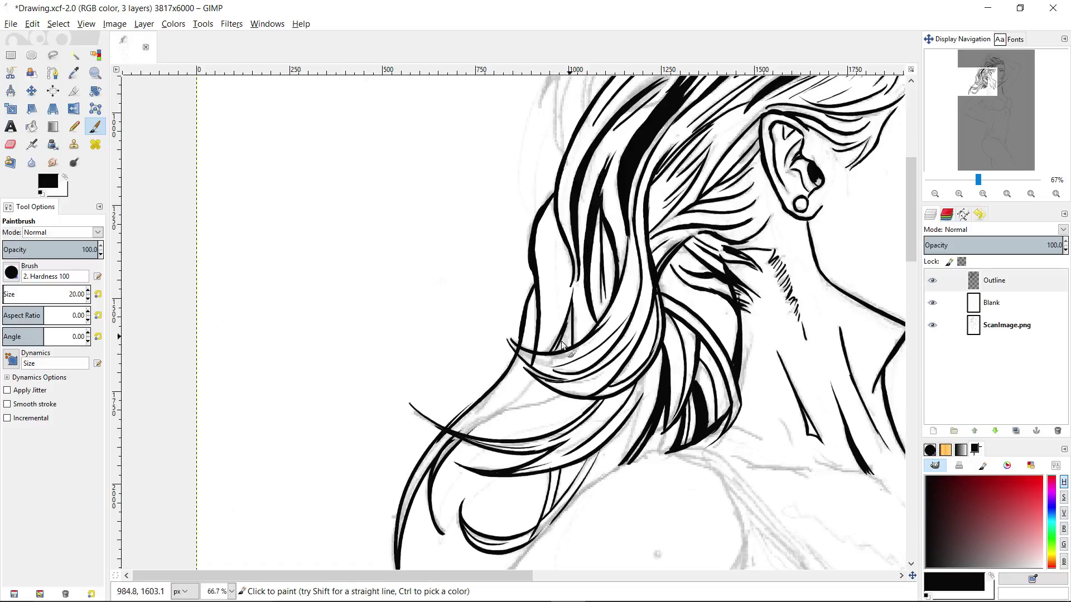
- Add a thin strand to the lower locks and ink the collarbone strokes at the base of the neck
scroll(556, 359, down, 3)
scroll(555, 358, left, 5)
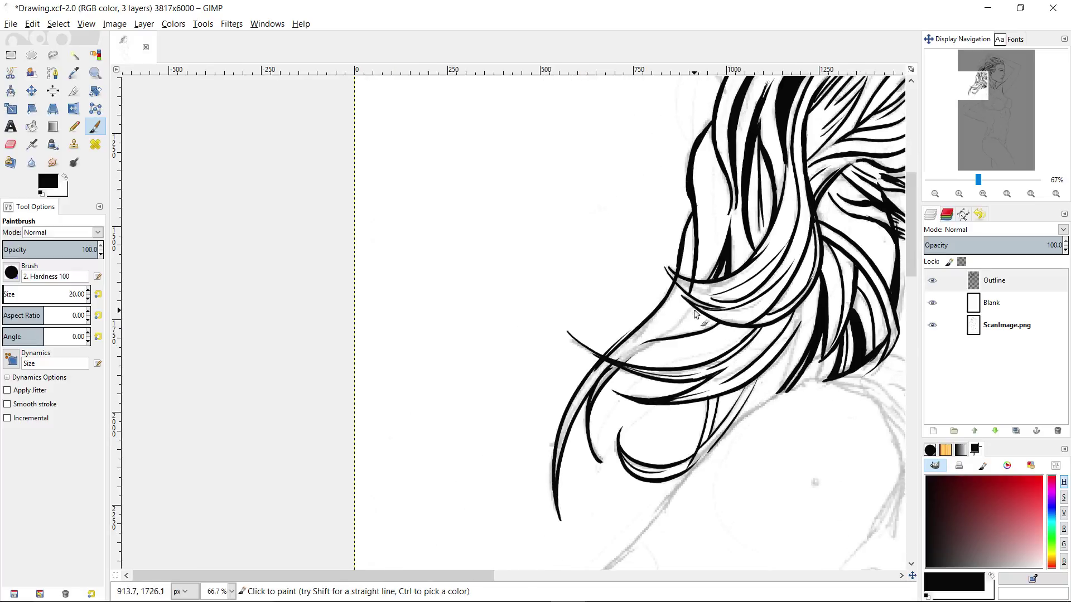
ctrl+scroll(635, 367, down, 3)
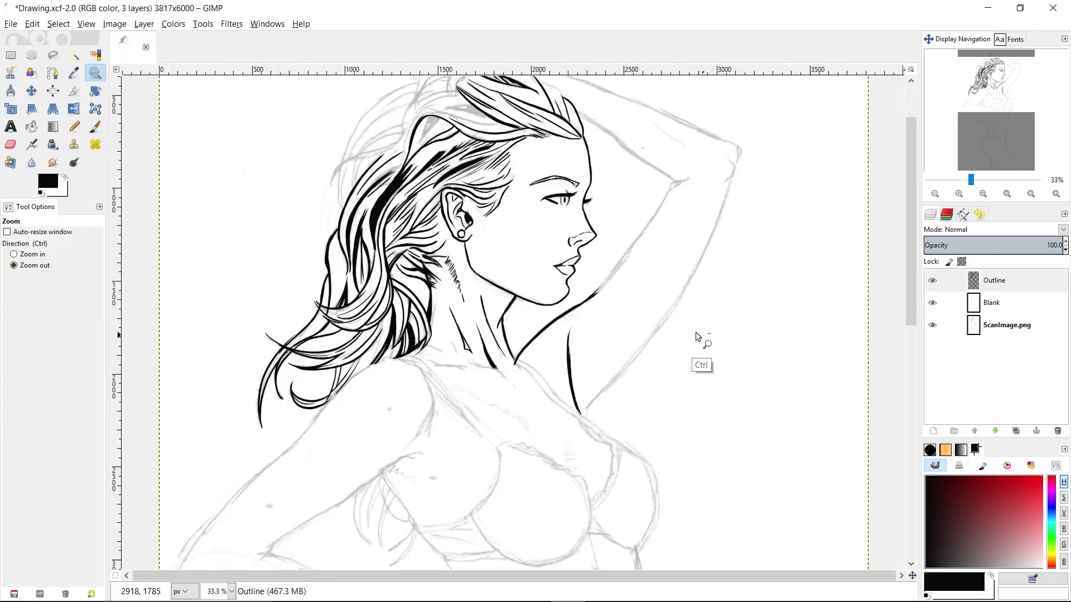
scroll(698, 342, down, 5)
ctrl+scroll(558, 221, up, 3)
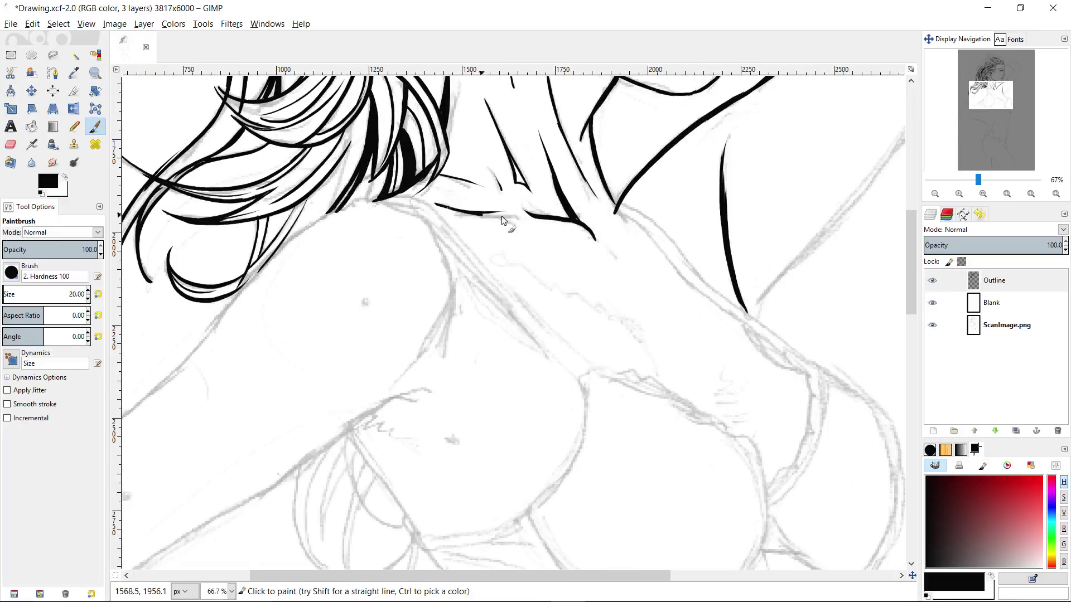
- Ink the long outer strands sweeping back from the crown and clean up their overlaps with the eraser
ctrl+scroll(436, 206, down, 3)
scroll(585, 232, up, 5)
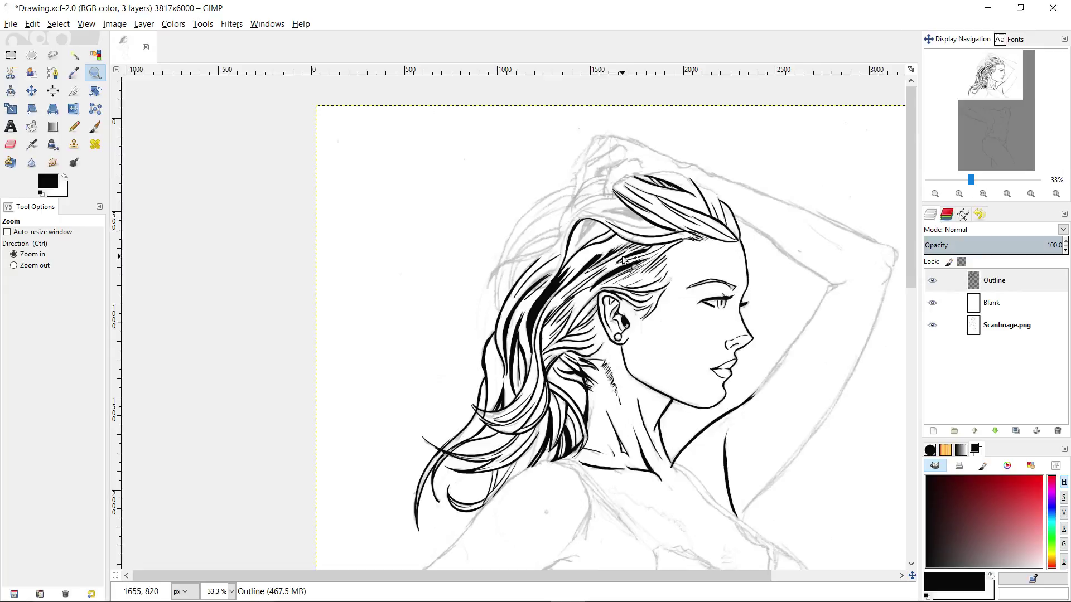
ctrl+scroll(669, 224, up, 3)
scroll(669, 223, up, 2)
drag(669, 224, 663, 230)
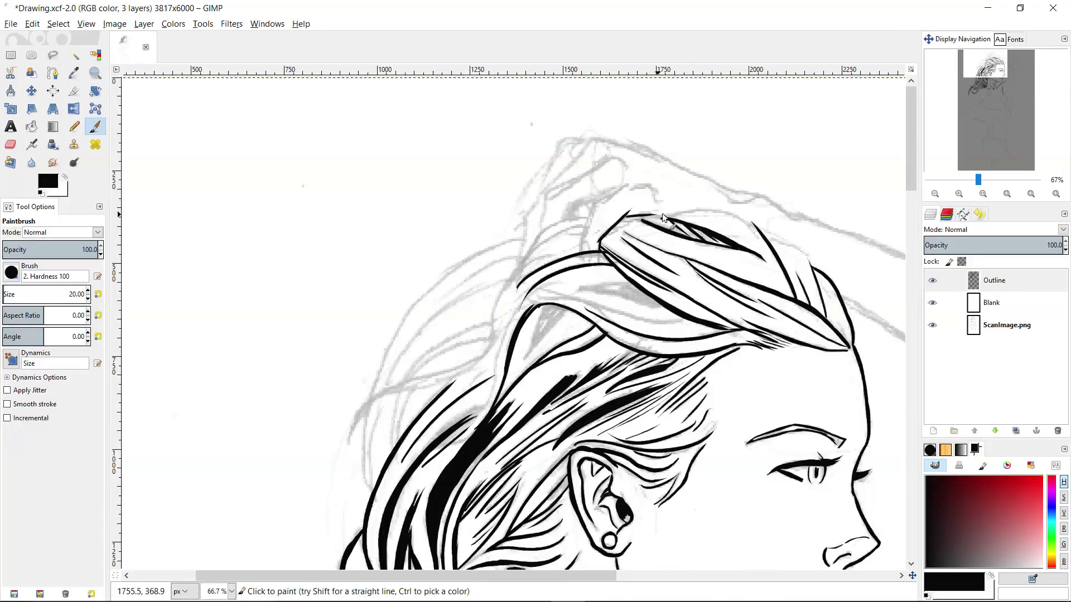
ctrl+scroll(460, 353, down, 1)
drag(461, 337, 562, 285)
drag(571, 240, 480, 318)
drag(583, 206, 493, 265)
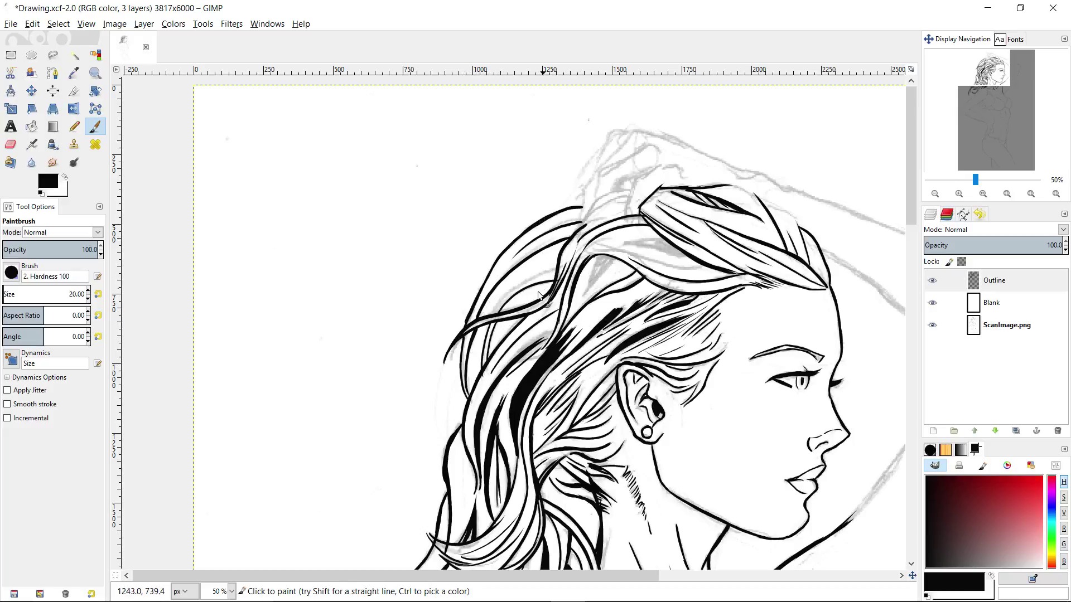
key(shift+e)
drag(557, 280, 564, 285)
mouse_move(576, 328)
mouse_down()
mouse_move(532, 331)
mouse_move(485, 413)
mouse_up()
- Ink the fingers and knuckles of the raised hand gripping the top of the hair
key(p)
key(plus)
drag(622, 228, 599, 214)
drag(592, 214, 566, 228)
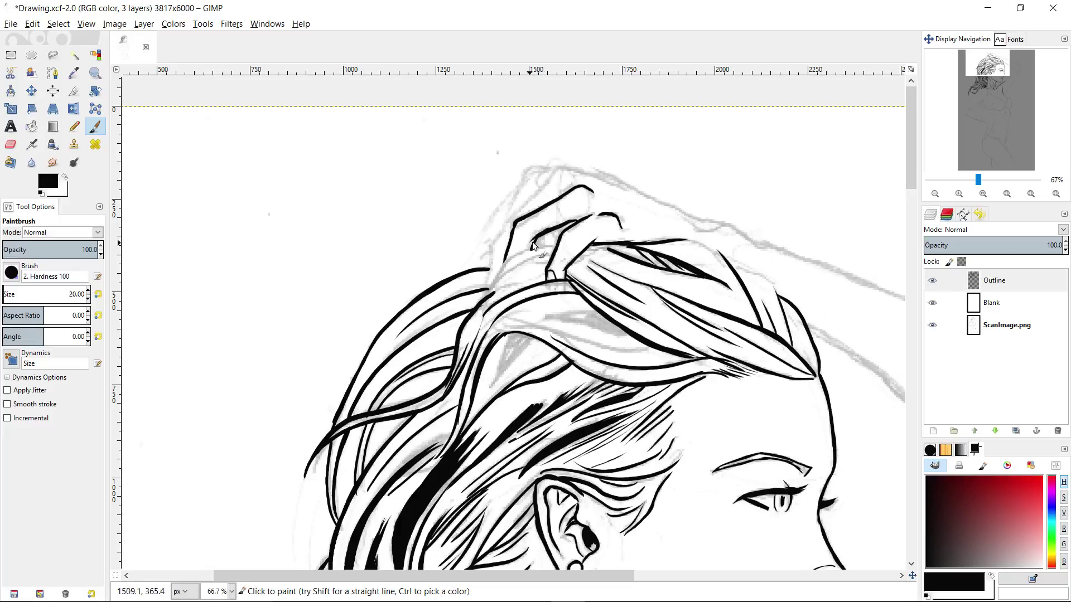
drag(552, 176, 524, 186)
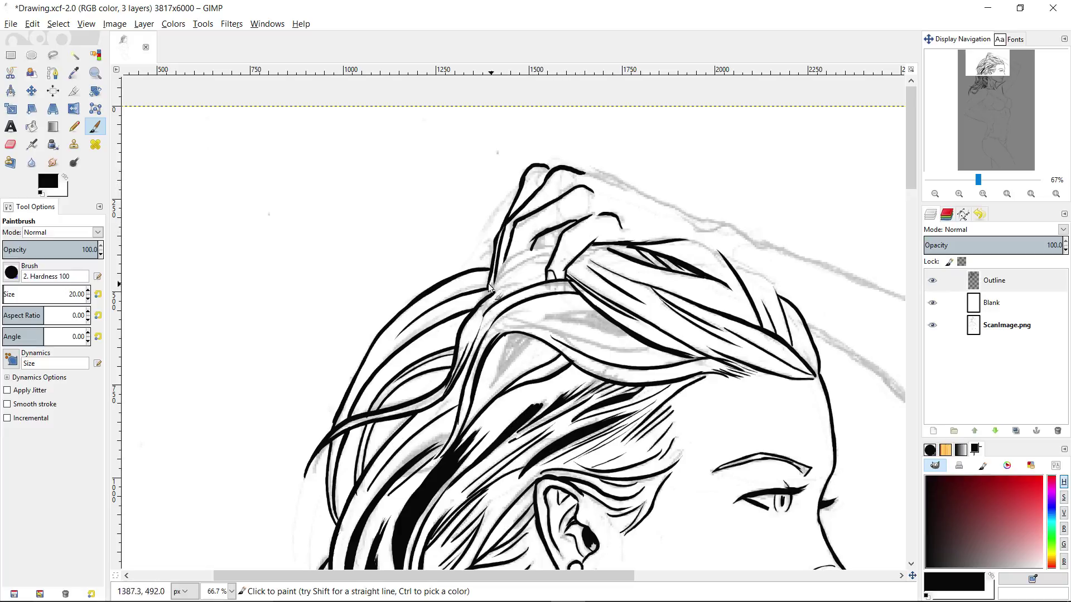
- Ink a heavy contour along the back of the raised hand to the wrist above the top hair
key(z)
ctrl+click(621, 280)
mouse_move(534, 281)
mouse_down()
mouse_move(481, 306)
mouse_move(444, 261)
mouse_up()
ctrl+click(621, 280)
key(p)
drag(378, 238, 412, 249)
key(shift+e)
key(p)
key(z)
ctrl+click(418, 242)
ctrl+click(418, 241)
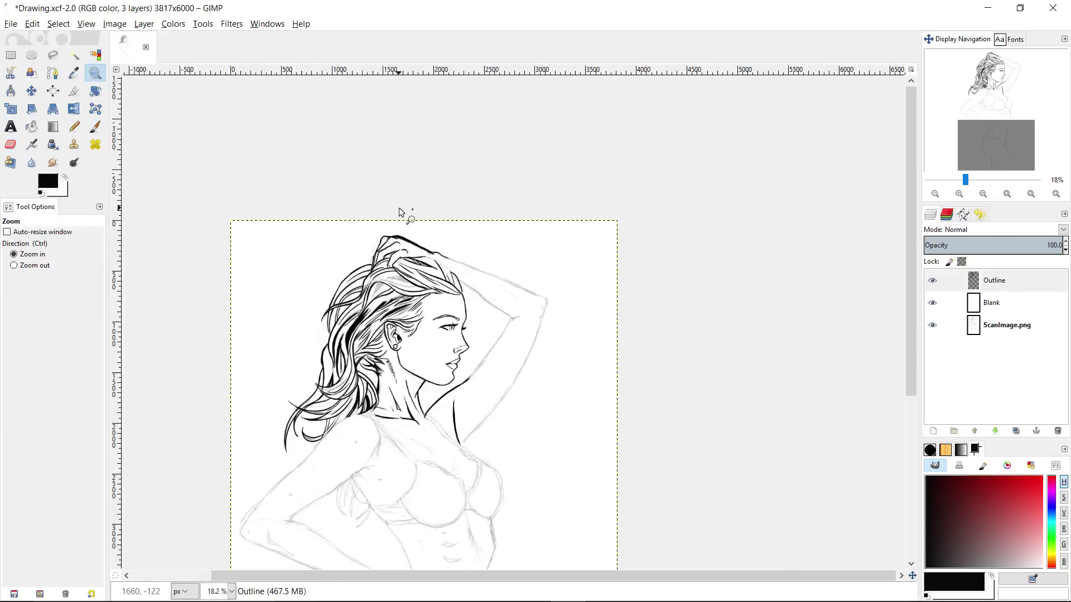
drag(513, 322, 659, 241)
click(659, 241)
click(660, 241)
key(p)
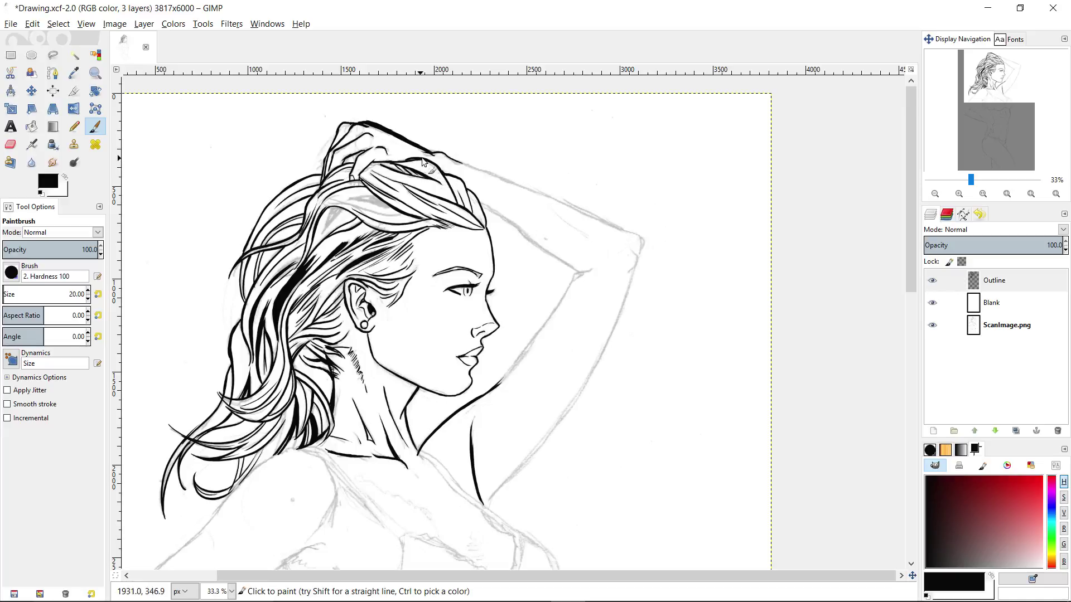
- Ink the curved locks of hair hanging below the armpit, between the lowered arm and the torso
key(z)
ctrl+click(516, 411)
ctrl+click(516, 411)
drag(516, 411, 597, 239)
triple_click(432, 394)
key(p)
drag(534, 342, 589, 272)
key(ctrl+z)
key(ctrl+z)
drag(534, 340, 585, 272)
key(shift+e)
mouse_move(590, 269)
mouse_down()
mouse_move(589, 249)
mouse_move(535, 196)
mouse_up()
key(p)
mouse_move(537, 321)
mouse_down()
mouse_move(553, 215)
mouse_move(560, 226)
mouse_up()
drag(517, 291, 533, 204)
drag(524, 309, 502, 219)
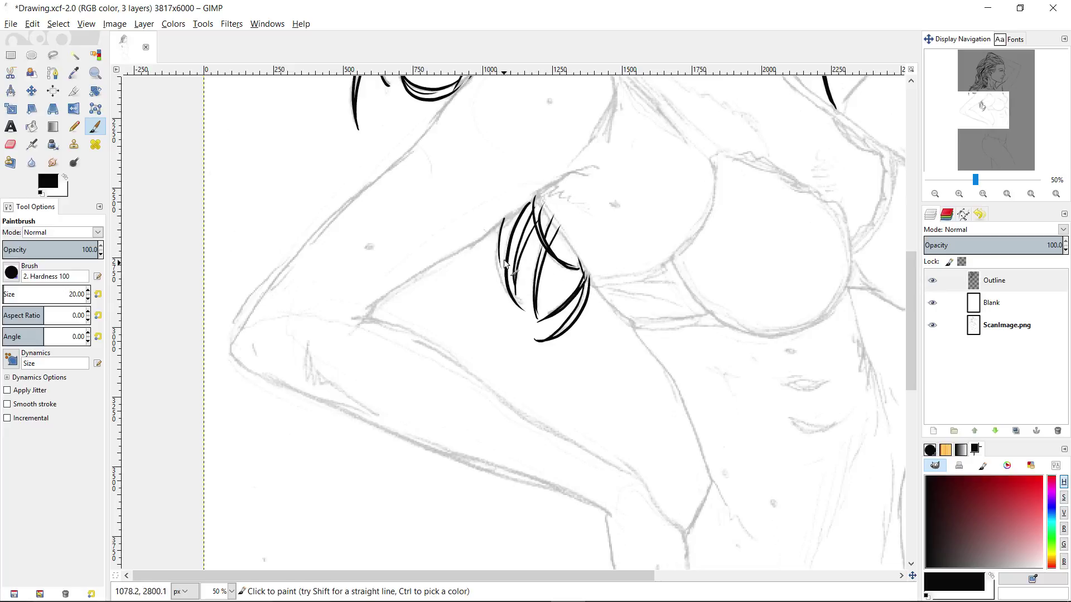
- Ink the underside of the lowered upper arm from armpit to elbow, with short armpit hatching and the chest mole
click(543, 192)
shift+click(362, 318)
drag(567, 143, 590, 173)
drag(624, 199, 559, 227)
drag(617, 208, 602, 202)
drag(634, 234, 640, 235)
- Ink the near shoulder's contour from the armpit crease over the top and down the outer arm
drag(651, 237, 671, 316)
drag(653, 251, 659, 205)
drag(651, 202, 671, 293)
drag(679, 298, 675, 262)
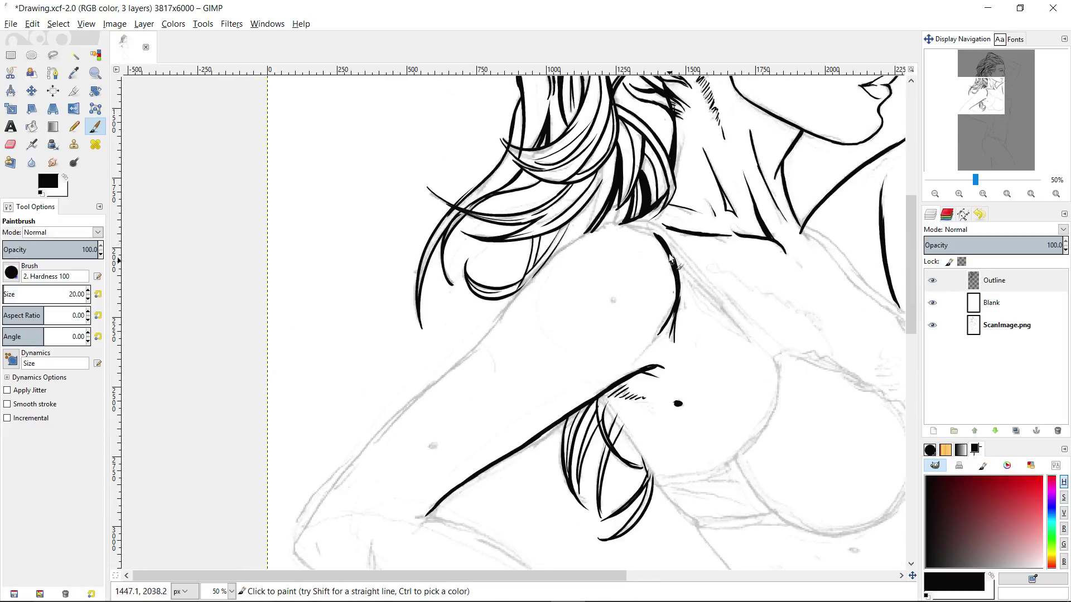
mouse_move(623, 224)
mouse_down()
mouse_move(585, 238)
mouse_move(501, 313)
mouse_up()
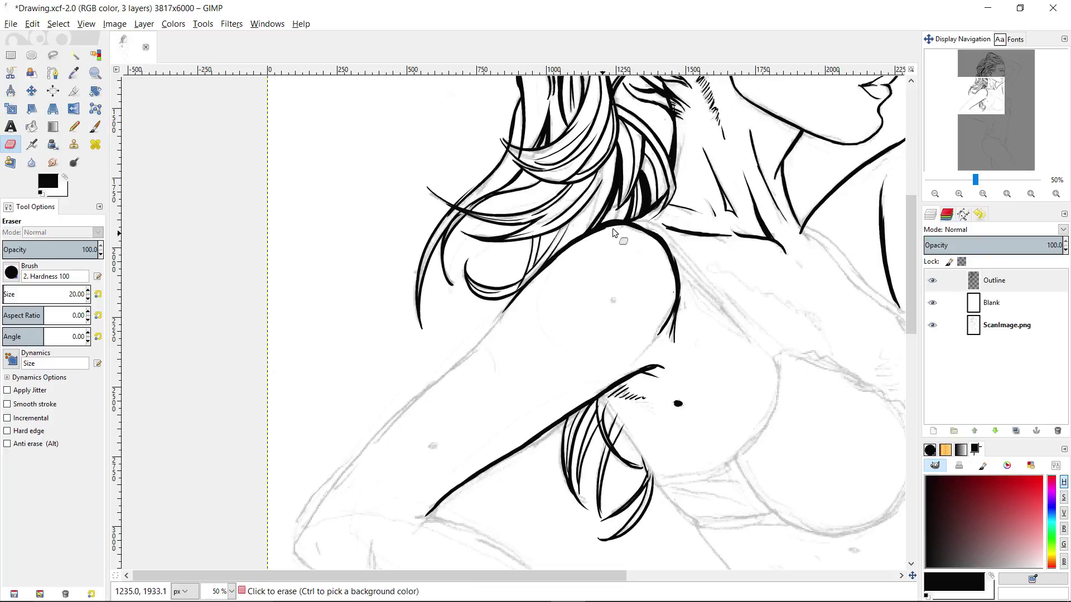
- Dot the moles on the near shoulder and upper arm, and ink the crease and hatching near the bent elbow
click(614, 300)
drag(615, 302, 692, 221)
click(511, 365)
drag(511, 365, 487, 262)
drag(501, 434, 445, 397)
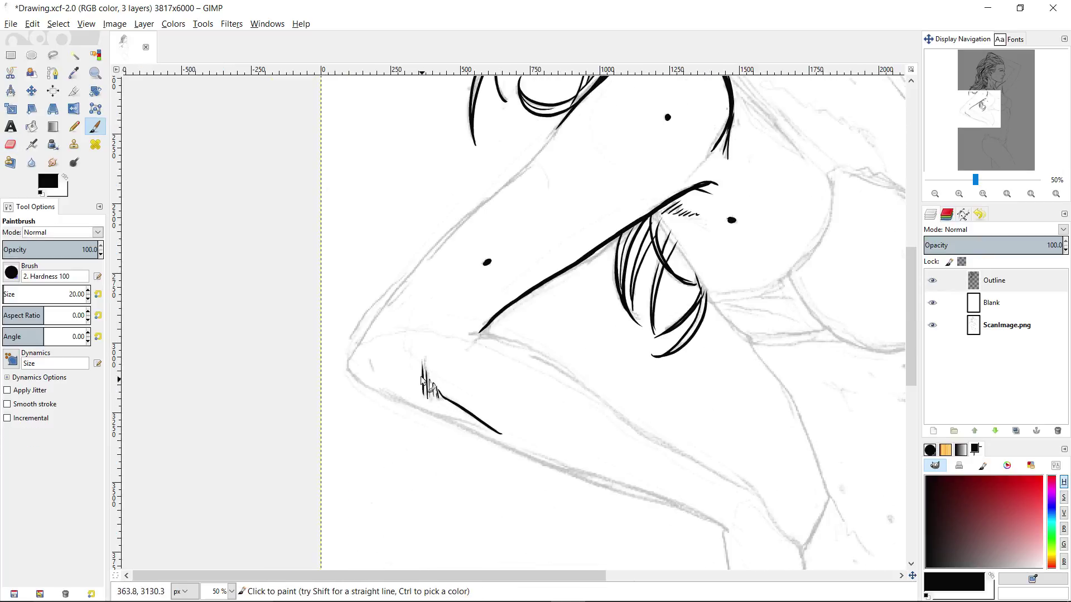
drag(423, 359, 427, 398)
- Ink the outer contour of the raised upper arm from the far armpit up toward the elbow
key(z)
ctrl+click(562, 372)
ctrl+click(564, 371)
click(577, 357)
key(p)
drag(562, 372, 598, 400)
drag(566, 362, 677, 232)
scroll(641, 279, up, 3)
drag(615, 323, 662, 283)
drag(595, 352, 672, 268)
scroll(641, 307, up, 3)
drag(619, 333, 686, 224)
scroll(614, 345, up, 3)
mouse_move(604, 379)
mouse_down()
mouse_move(669, 217)
mouse_move(641, 225)
mouse_up()
- Ink the raised arm's elbow point and both edges of the forearm back to the hair and wrist
scroll(645, 308, up, 3)
scroll(502, 268, right, 5)
scroll(375, 303, left, 2)
scroll(375, 304, up, 3)
mouse_move(453, 417)
mouse_down()
mouse_move(314, 330)
mouse_move(536, 397)
mouse_up()
scroll(304, 324, up, 3)
scroll(304, 324, left, 2)
scroll(574, 221, up, 3)
scroll(574, 222, left, 2)
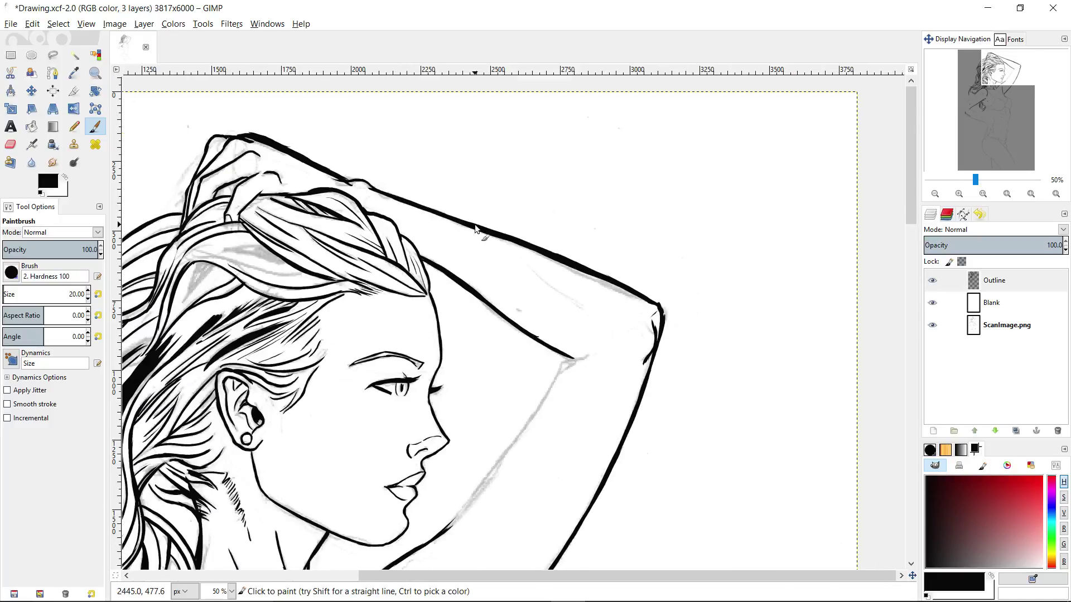
- Ink the inner contour of the raised upper arm from the elbow crease down to the neck-side shoulder line
scroll(475, 229, down, 3)
scroll(476, 229, left, 2)
drag(629, 265, 580, 341)
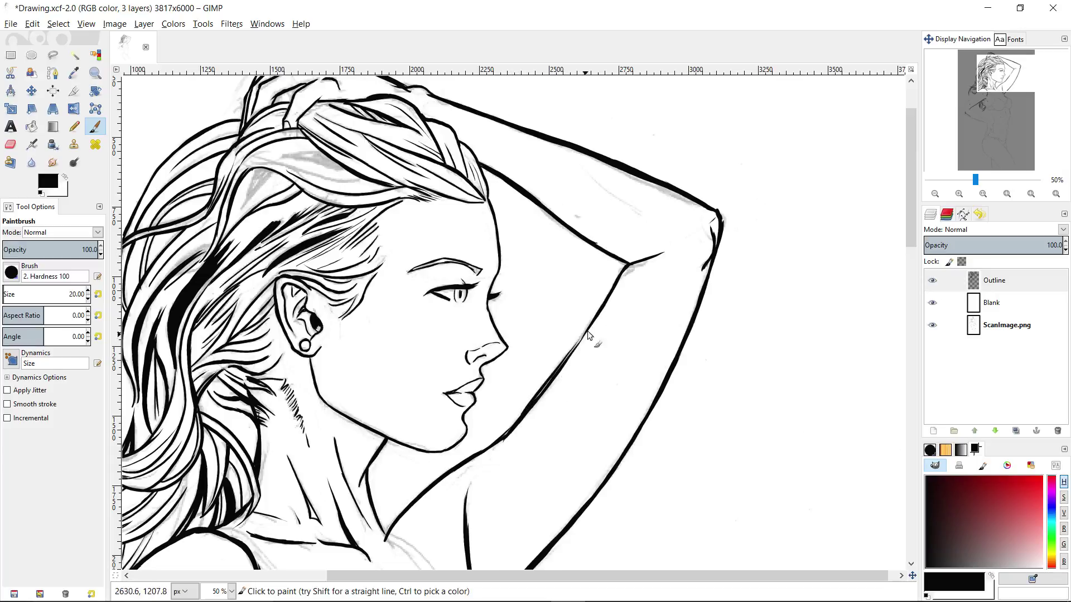
scroll(587, 333, down, 3)
scroll(587, 333, left, 2)
key(shift+e)
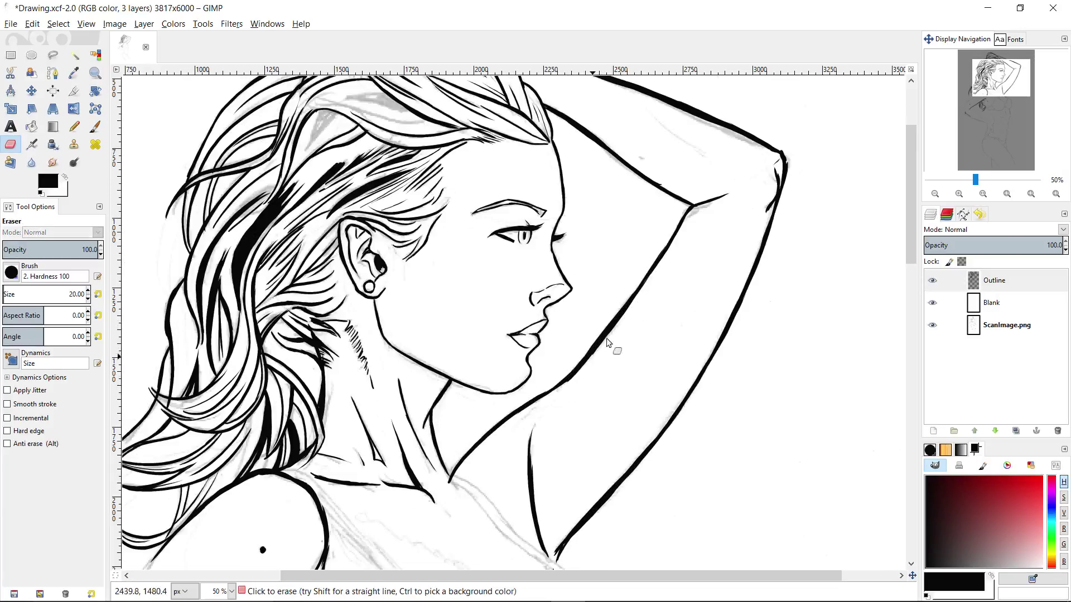
key(p)
- Outline the near bra cup and ink the short curve beneath the far armpit
scroll(603, 345, down, 5)
scroll(603, 346, left, 2)
mouse_move(488, 349)
mouse_down()
mouse_move(475, 364)
mouse_move(522, 257)
mouse_up()
scroll(447, 322, up, 2)
scroll(446, 322, right, 3)
drag(451, 337, 534, 398)
scroll(522, 335, down, 2)
mouse_move(501, 309)
mouse_down()
mouse_move(517, 311)
mouse_move(526, 346)
mouse_up()
scroll(549, 301, down, 2)
drag(559, 283, 535, 354)
drag(380, 298, 384, 303)
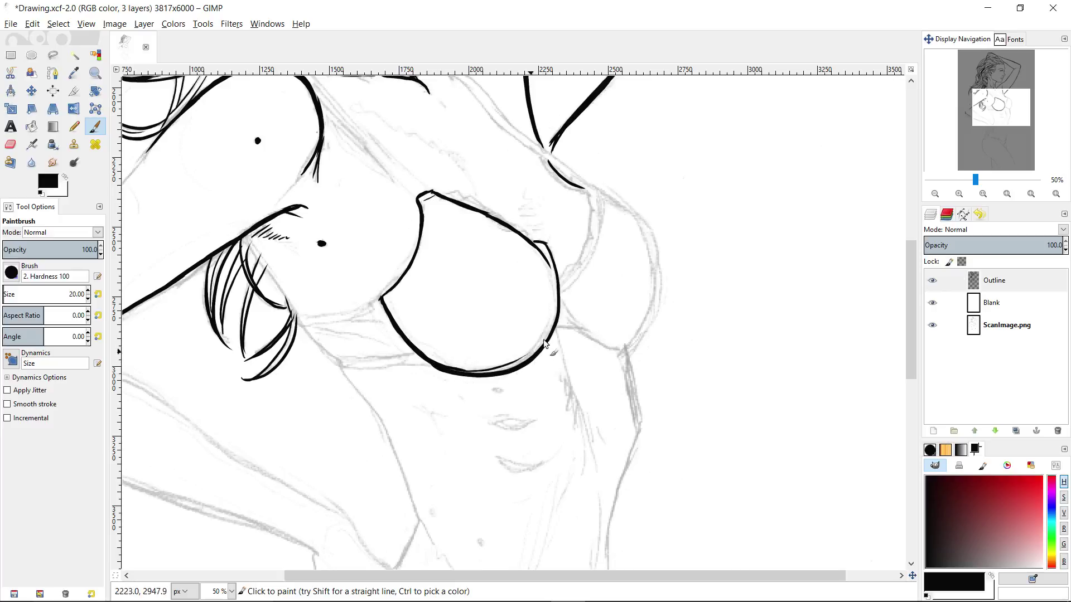
- Refine the near cup's lower edge with the eraser and ink the far bra cup's inner edge and outer contour
key(shift+e)
mouse_move(442, 373)
mouse_down()
mouse_move(453, 378)
mouse_move(428, 364)
mouse_up()
drag(611, 260, 593, 299)
key(p)
drag(542, 334, 582, 227)
drag(608, 334, 571, 336)
mouse_move(567, 395)
mouse_down()
mouse_move(580, 388)
mouse_move(602, 282)
mouse_move(592, 270)
mouse_move(636, 338)
mouse_up()
scroll(597, 296, up, 1)
key(shift+e)
key(p)
key(shift+e)
key(p)
- Ink the far bra strap from the base of the neck down to the far cup
drag(589, 296, 514, 241)
drag(556, 279, 558, 283)
scroll(559, 284, up, 1)
scroll(560, 283, left, 1)
key(shift+e)
key(p)
drag(464, 202, 529, 269)
key(ctrl+z)
key(ctrl+z)
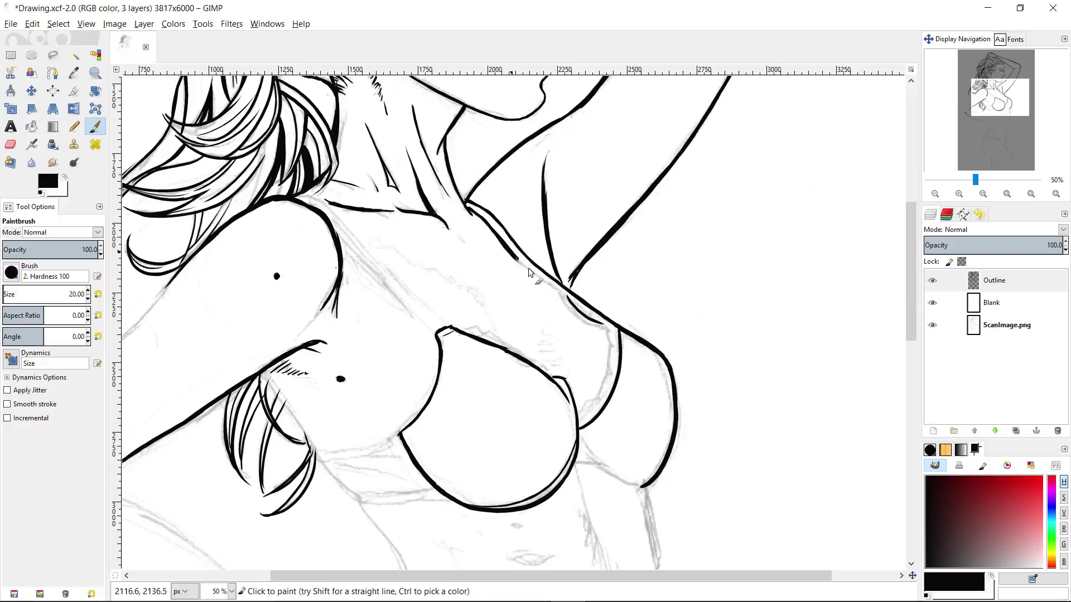
- Draw scalloped lace trim along the inner edge of the far cup and the upper edge of the near cup
key(shift+e)
drag(572, 300, 638, 329)
key(p)
drag(638, 329, 639, 356)
drag(636, 315, 641, 329)
key(z)
ctrl+click(627, 327)
mouse_move(636, 336)
mouse_down()
mouse_move(639, 354)
mouse_move(572, 339)
mouse_up()
click(581, 337)
key(p)
mouse_move(570, 338)
mouse_down()
mouse_move(544, 322)
mouse_move(615, 390)
mouse_up()
- Ink the two edges of the near bra strap from the shoulder down to the near cup
drag(435, 271, 536, 366)
key(ctrl+z)
drag(490, 326, 535, 367)
drag(438, 276, 534, 366)
drag(437, 274, 471, 304)
mouse_move(392, 228)
mouse_down()
mouse_move(468, 286)
mouse_move(541, 363)
mouse_up()
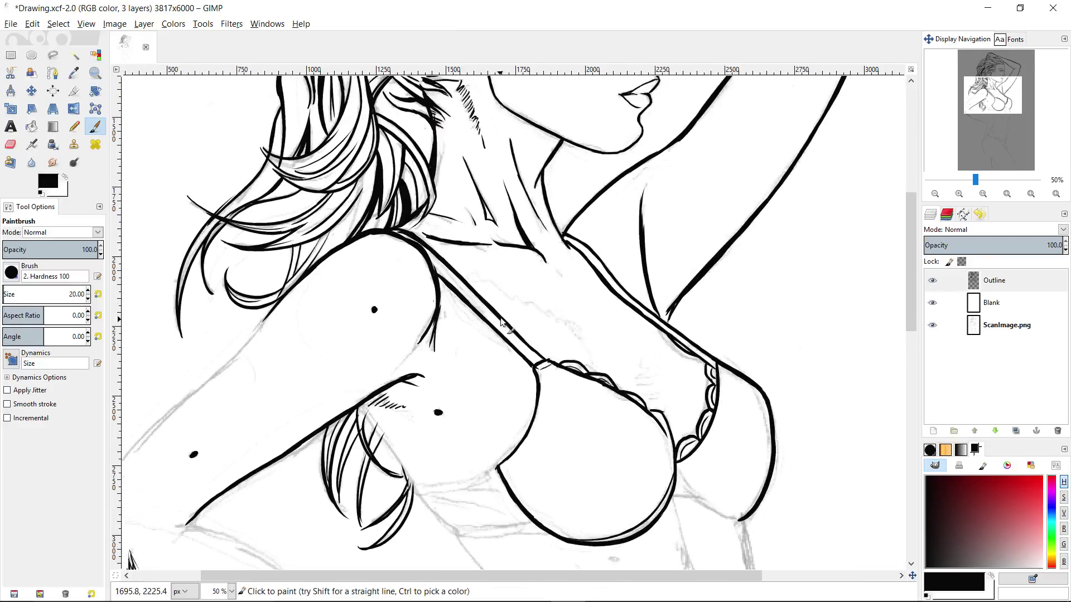
- Ink the near side of the torso from the armpit past the bra band down to the hand at the waist
scroll(502, 317, down, 5)
scroll(503, 316, left, 3)
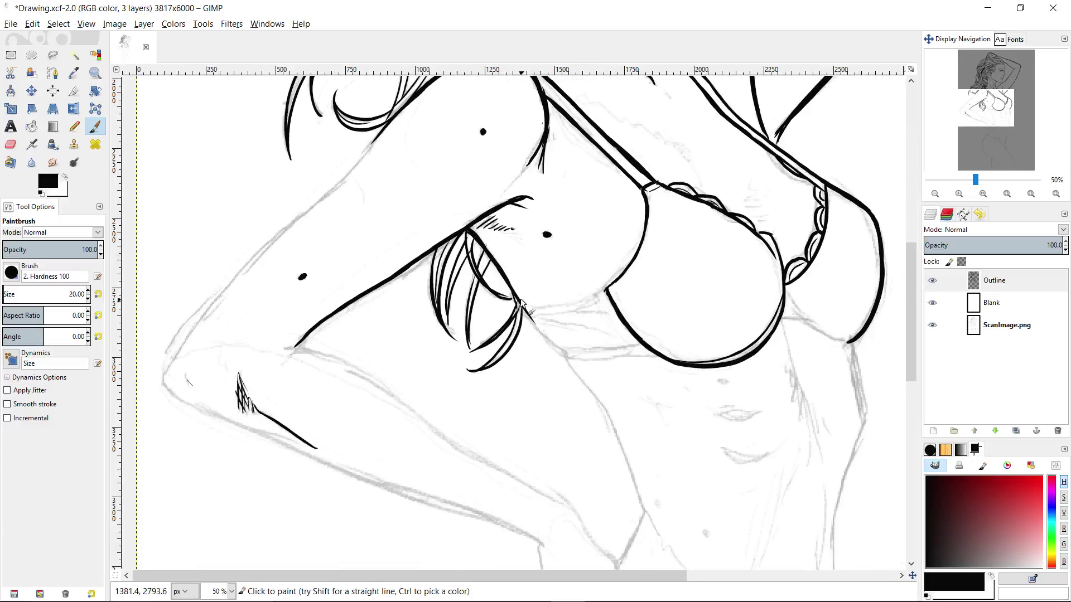
drag(556, 346, 513, 224)
drag(523, 233, 566, 291)
drag(567, 293, 563, 267)
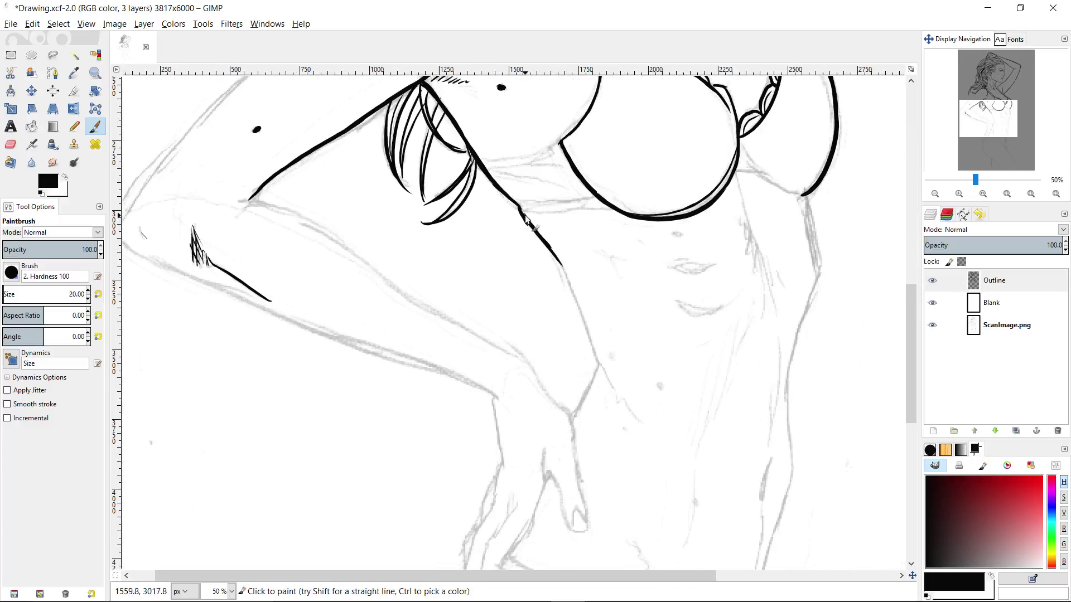
drag(594, 351, 557, 261)
- Dot the moles on the abdomen and add short tapered strokes at the waist beside the hand
click(612, 356)
click(659, 386)
mouse_move(659, 385)
mouse_down()
mouse_move(654, 347)
mouse_move(631, 387)
mouse_up()
drag(608, 364, 620, 393)
mouse_move(582, 339)
mouse_down()
mouse_move(608, 302)
mouse_move(592, 218)
mouse_up()
- Ink the broken inner contour along the far side of the abdomen and hatch the shadow below the cups
drag(751, 379, 758, 334)
mouse_move(760, 331)
mouse_down()
mouse_move(748, 377)
mouse_move(756, 264)
mouse_move(746, 374)
mouse_up()
mouse_move(737, 317)
mouse_down()
mouse_move(721, 250)
mouse_move(725, 276)
mouse_up()
drag(708, 209, 716, 260)
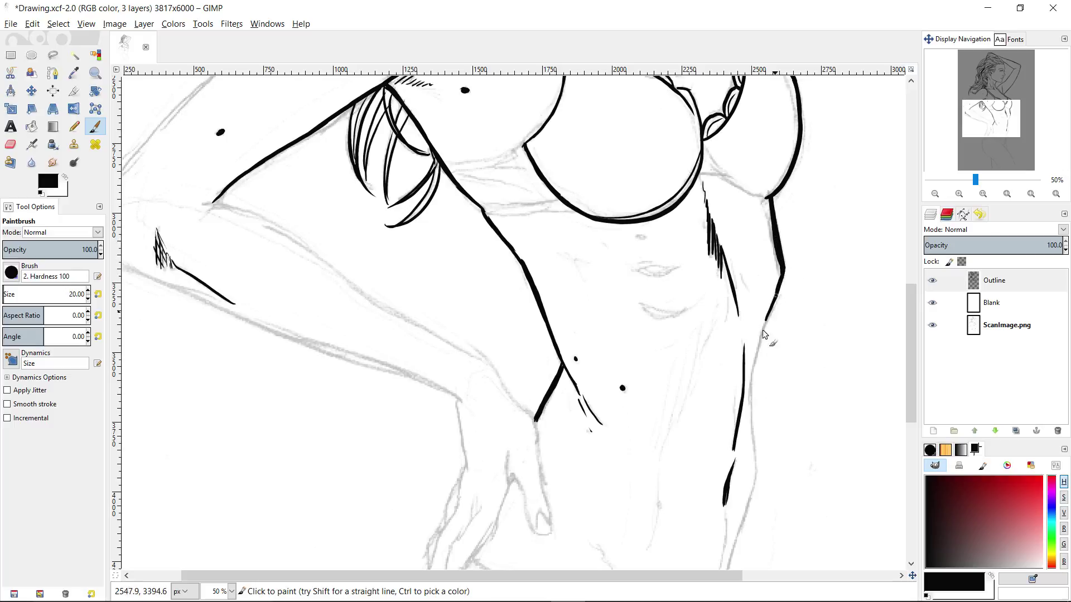
- Ink the far outer edge of the torso down to the hip and extend the broken contour beside it
scroll(763, 333, down, 3)
drag(781, 251, 767, 393)
scroll(769, 393, down, 3)
mouse_move(769, 307)
mouse_down()
mouse_move(775, 353)
mouse_move(741, 427)
mouse_move(755, 365)
mouse_up()
mouse_move(768, 328)
mouse_down()
mouse_move(748, 410)
mouse_move(749, 316)
mouse_up()
- Draw the long thin line down the abdomen and the two sets of short curved rib shading strokes
drag(703, 277, 700, 351)
drag(672, 423, 683, 368)
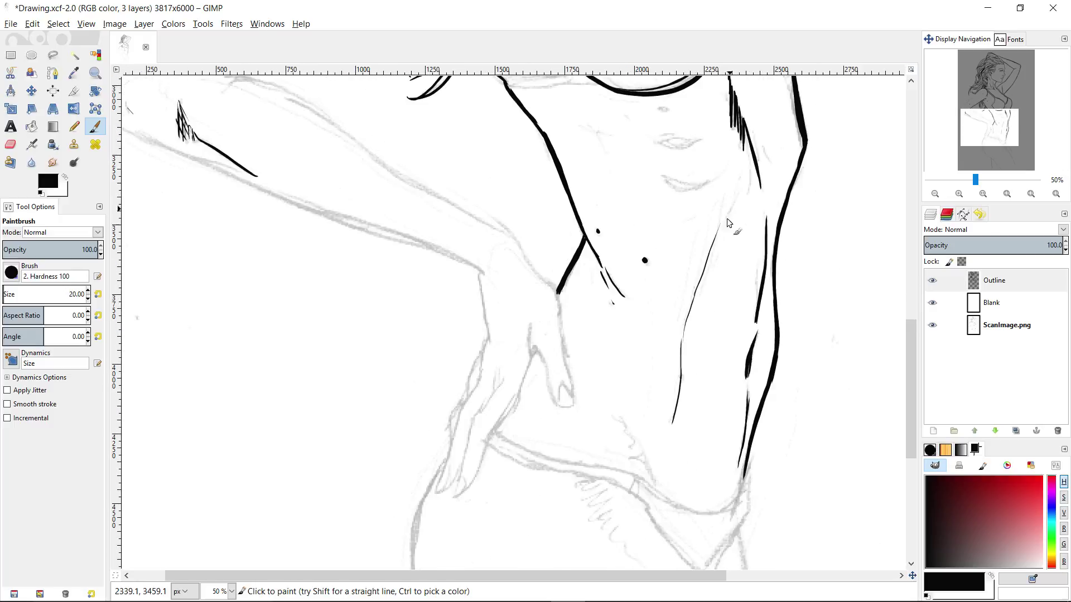
scroll(728, 214, up, 2)
drag(655, 226, 702, 234)
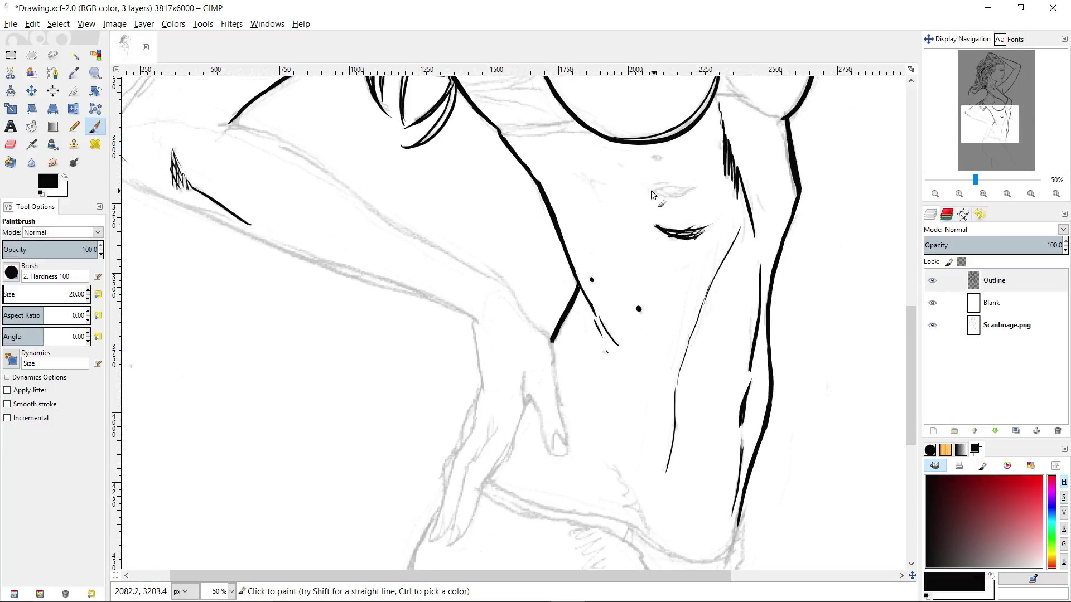
drag(652, 194, 701, 188)
- Ink the upper and lower edges of the near bra band and its fold lines between the torso side and the cup
scroll(718, 220, up, 7)
scroll(649, 267, right, 4)
mouse_move(409, 320)
mouse_down()
mouse_move(499, 317)
mouse_move(404, 299)
mouse_up()
scroll(425, 312, up, 1)
scroll(425, 312, left, 1)
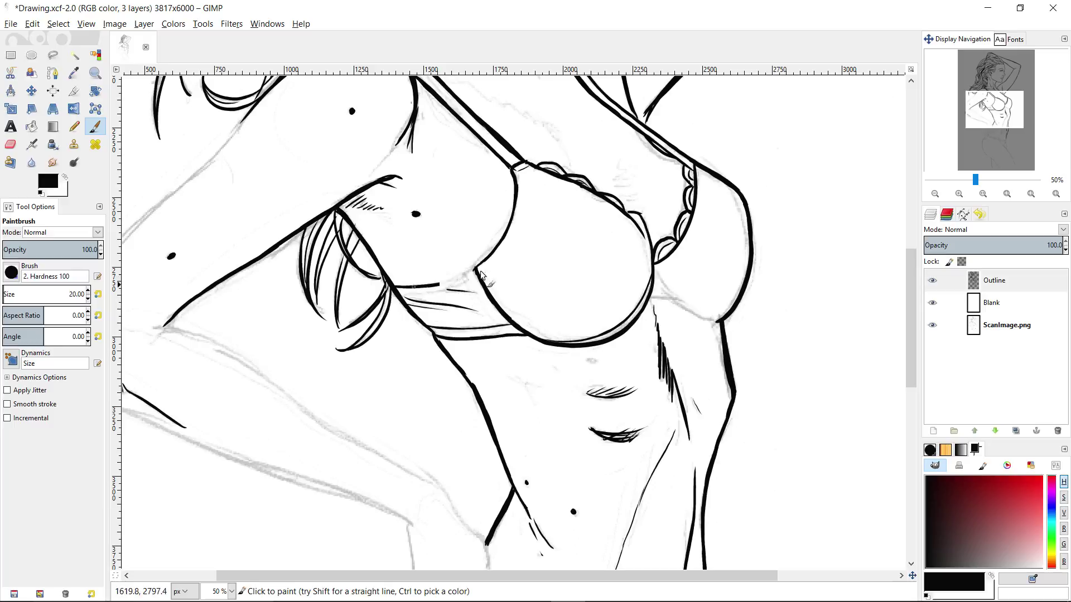
scroll(554, 236, up, 2)
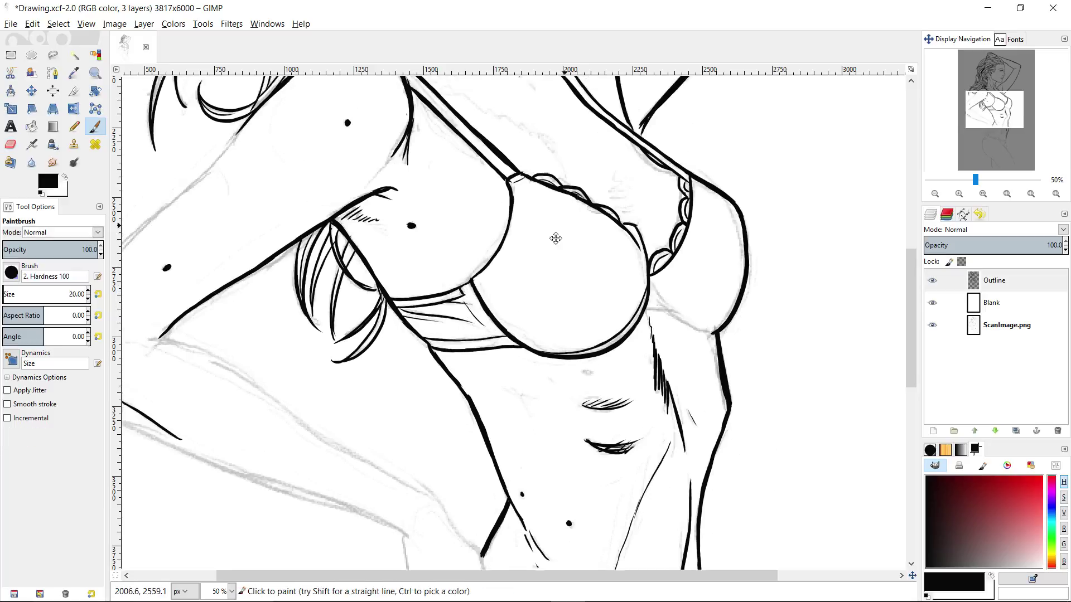
- Ink the underside of the far cup where it meets the near cup and clean up the join
scroll(607, 330, right, 2)
mouse_move(619, 338)
mouse_down()
mouse_move(664, 360)
mouse_move(623, 340)
mouse_up()
key(shift+e)
key(p)
- Draw the short hatching strokes around the hip bone above and below the bikini waistband
scroll(669, 351, down, 15)
scroll(663, 343, left, 5)
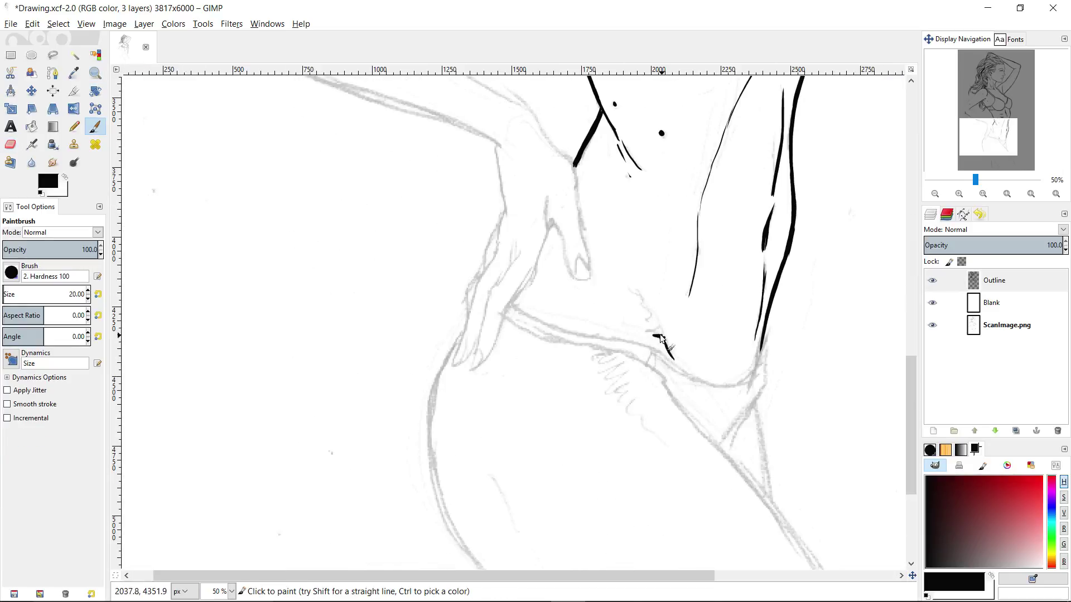
drag(640, 425, 631, 413)
drag(634, 399, 618, 398)
mouse_move(629, 382)
mouse_down()
mouse_move(604, 386)
mouse_move(595, 367)
mouse_up()
drag(623, 357, 590, 355)
- Ink the front edge of the near thigh from the bikini bottom downward as a thick tapered line
drag(681, 389, 597, 311)
drag(727, 476, 577, 298)
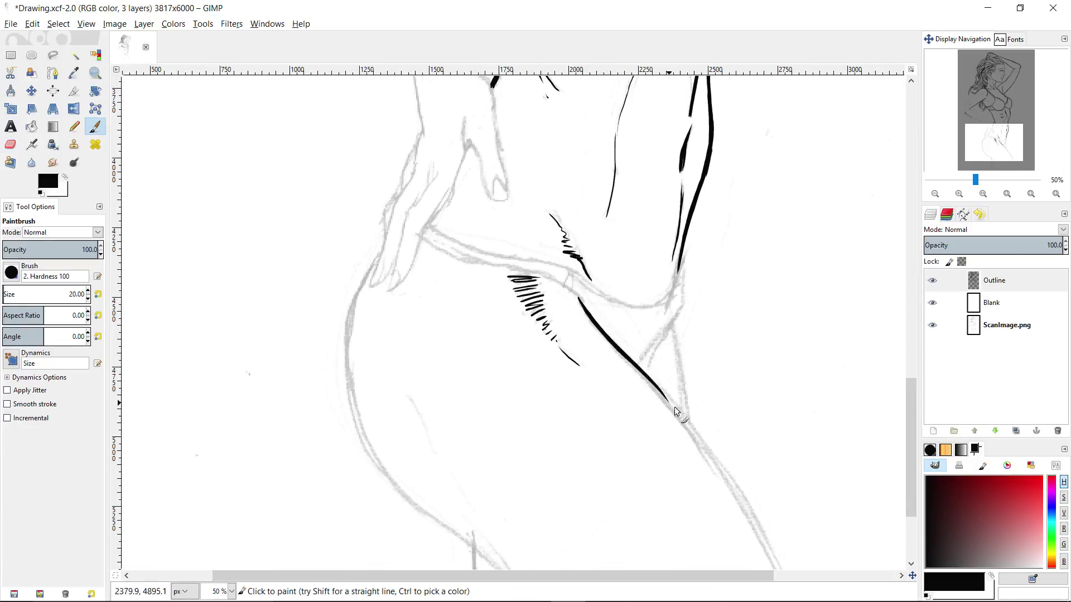
drag(671, 405, 587, 281)
mouse_move(640, 348)
mouse_down()
mouse_move(697, 452)
mouse_move(725, 534)
mouse_up()
mouse_move(683, 415)
mouse_down()
mouse_move(650, 373)
mouse_move(674, 420)
mouse_up()
- Ink the curved front waistline of the bikini bottom and the edges where it meets the far thigh
mouse_move(619, 265)
mouse_down()
mouse_move(633, 360)
mouse_move(620, 265)
mouse_up()
key(shift+e)
key(p)
drag(586, 315, 628, 248)
mouse_move(627, 249)
mouse_down()
mouse_move(632, 267)
mouse_move(577, 262)
mouse_up()
key(shift+e)
key(p)
drag(665, 256, 664, 360)
- Ink the side tie and both edges of the bikini waistband from the front to the hand, cleaning up overlaps
key(z)
ctrl+click(664, 360)
click(588, 369)
key(p)
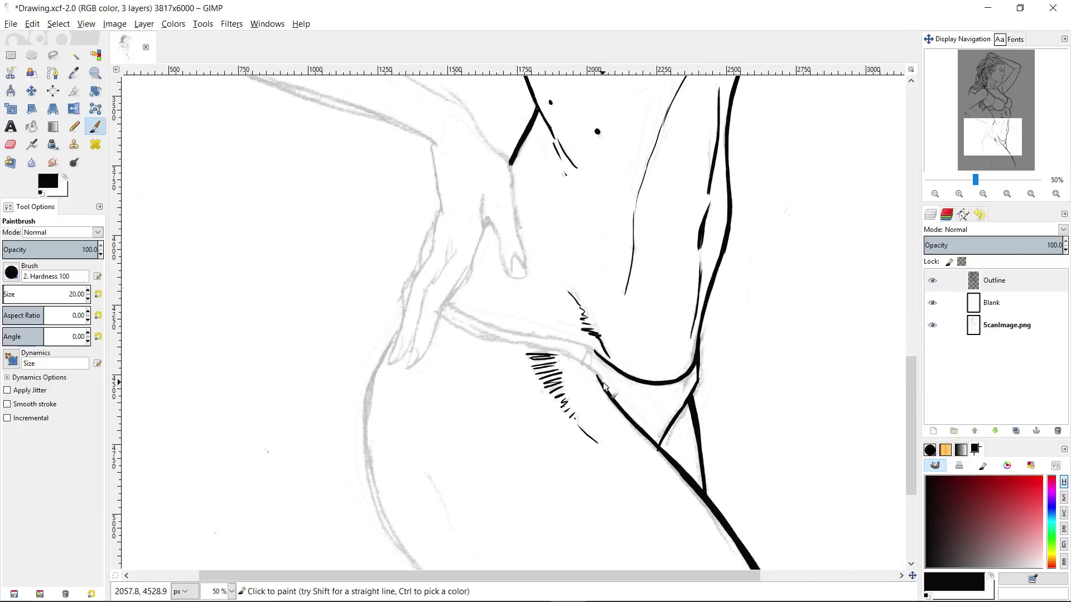
drag(569, 342, 570, 356)
drag(536, 350, 588, 362)
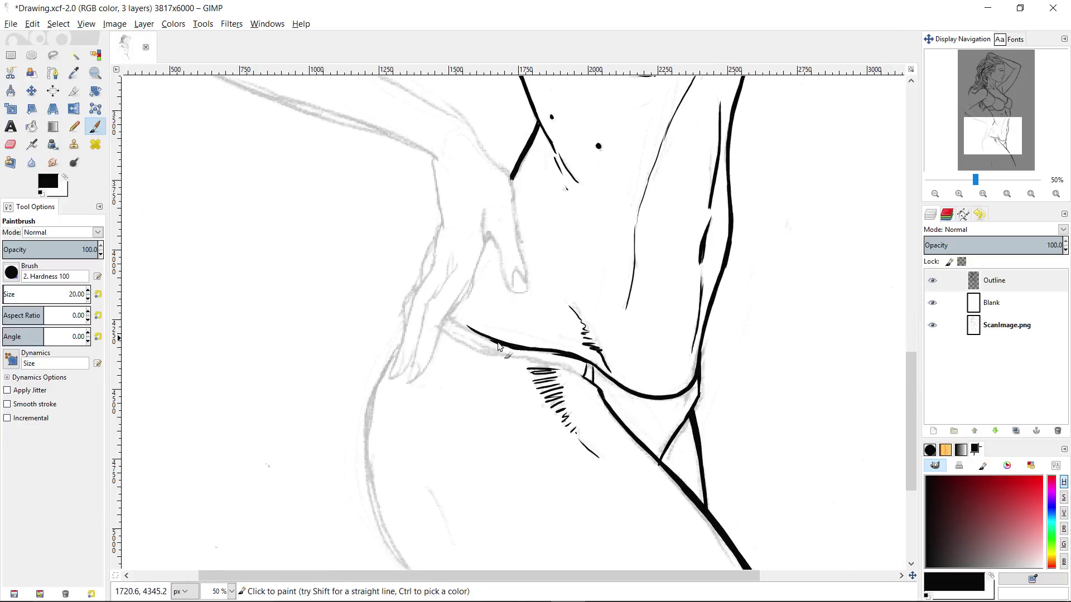
drag(498, 347, 453, 319)
key(shift+e)
drag(552, 357, 584, 366)
key(p)
drag(442, 328, 544, 361)
- Ink the buttock contour from the fingers down the back of the near thigh and add the thin hip crease
mouse_move(436, 494)
mouse_down()
mouse_move(462, 390)
mouse_move(482, 440)
mouse_up()
drag(413, 291, 438, 267)
mouse_move(450, 215)
mouse_down()
mouse_move(420, 334)
mouse_move(444, 419)
mouse_up()
mouse_move(434, 373)
mouse_down()
mouse_move(386, 255)
mouse_move(427, 337)
mouse_move(507, 400)
mouse_up()
drag(500, 388, 432, 317)
mouse_move(377, 283)
mouse_down()
mouse_move(454, 338)
mouse_move(581, 491)
mouse_up()
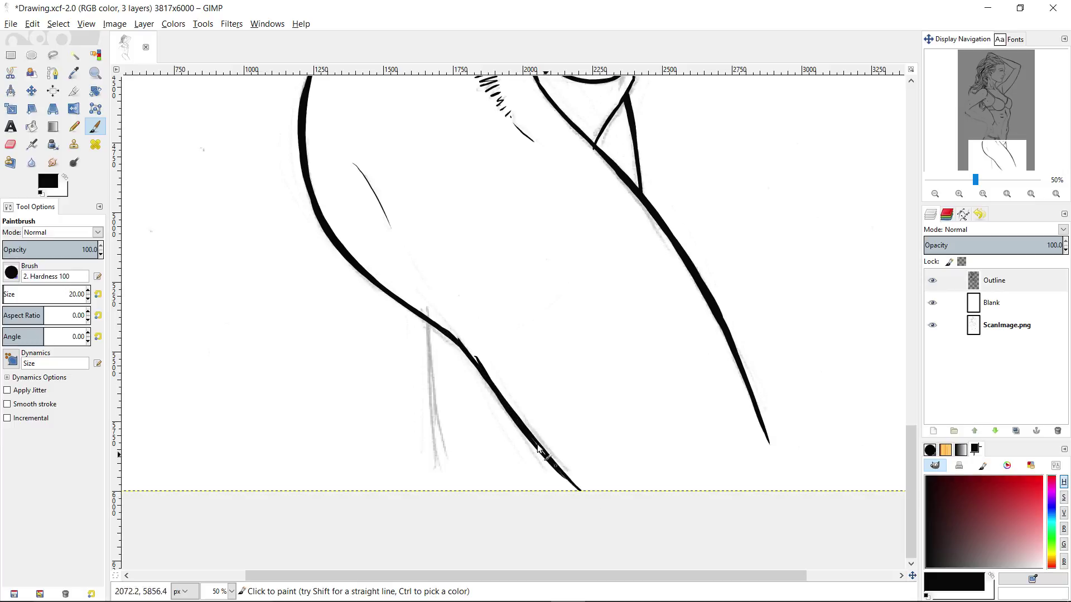
- Undo the stray stroke on the back of the thigh, clean up that line, and ink the other leg's lines
mouse_move(474, 356)
mouse_down()
mouse_move(454, 335)
mouse_move(473, 351)
mouse_up()
key(ctrl+z)
key(shift+e)
key(p)
drag(428, 323, 438, 445)
drag(434, 387, 444, 489)
drag(429, 325, 440, 447)
- Ink the wrist and thumb of the hand resting on the hip
key(z)
ctrl+double_click(463, 469)
mouse_move(409, 296)
mouse_down()
mouse_move(391, 433)
mouse_move(415, 430)
mouse_up()
triple_click(471, 335)
key(p)
mouse_move(463, 296)
mouse_down()
mouse_move(466, 347)
mouse_move(503, 402)
mouse_up()
key(ctrl+z)
mouse_move(485, 359)
mouse_down()
mouse_move(503, 408)
mouse_move(503, 277)
mouse_move(449, 207)
mouse_up()
scroll(503, 277, up, 2)
- Ink the fingers and fingernails of the hand on the hip and the back of the hand up to the wrist
drag(516, 288, 612, 251)
drag(575, 325, 555, 387)
mouse_move(554, 390)
mouse_down()
mouse_move(620, 301)
mouse_move(545, 428)
mouse_move(593, 287)
mouse_up()
key(shift+e)
key(p)
mouse_move(593, 287)
mouse_down()
mouse_move(587, 343)
mouse_move(518, 480)
mouse_up()
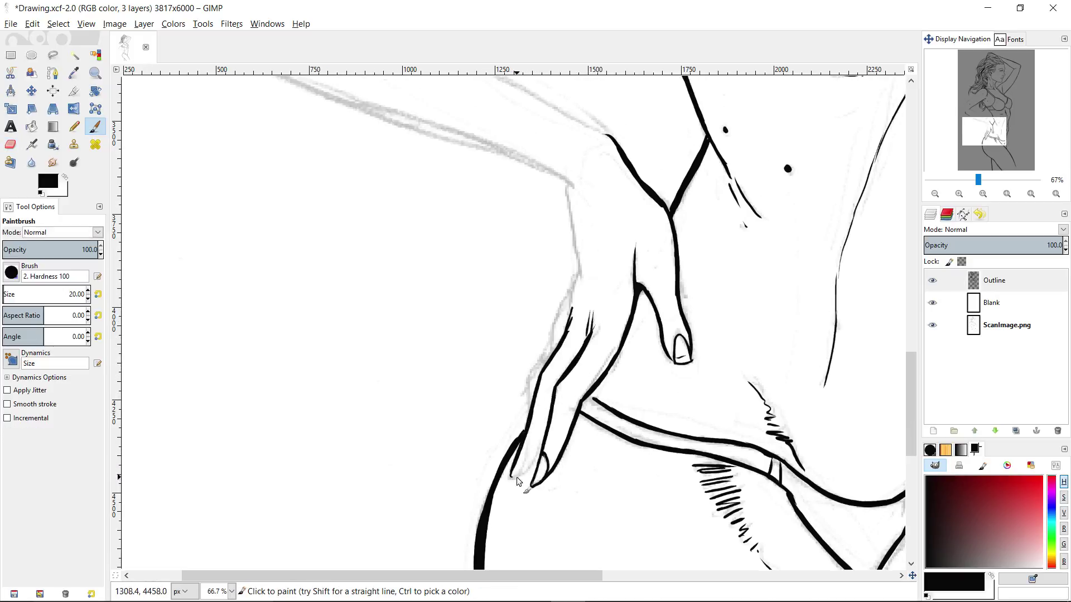
drag(532, 401, 540, 366)
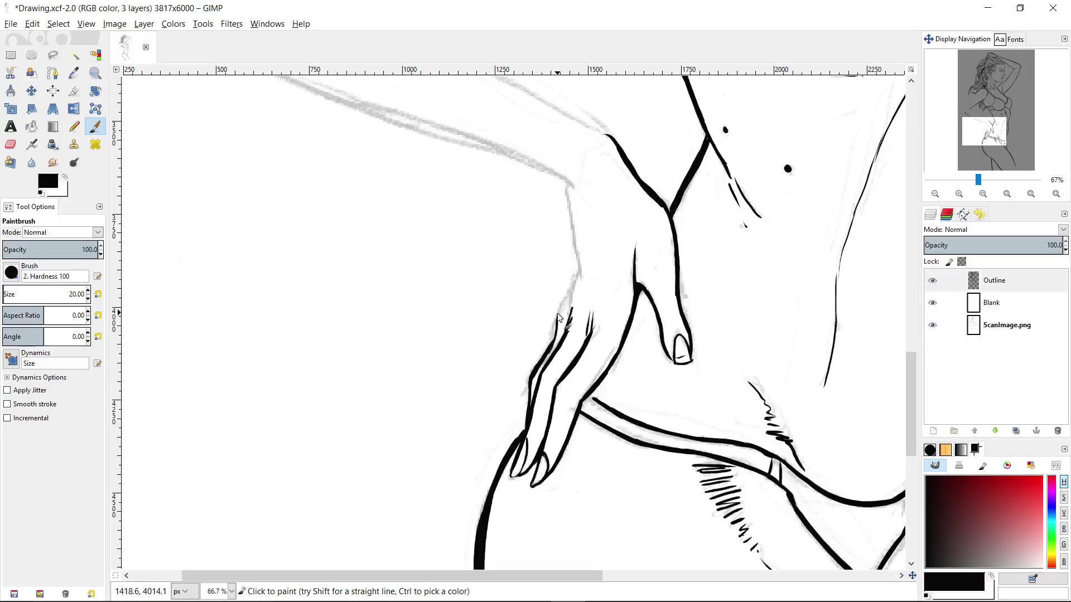
drag(578, 278, 565, 181)
- Ink the lower edge of the near forearm from the wrist back to the elbow, undoing the first attempt
mouse_move(539, 177)
mouse_down()
mouse_move(483, 389)
mouse_move(356, 337)
mouse_up()
key(ctrl+z)
drag(457, 365, 285, 306)
drag(329, 326, 372, 345)
mouse_move(426, 367)
mouse_down()
mouse_move(258, 299)
mouse_move(379, 344)
mouse_up()
mouse_move(444, 371)
mouse_down()
mouse_move(298, 309)
mouse_move(390, 347)
mouse_up()
drag(425, 358, 301, 307)
drag(361, 337, 259, 281)
- Ink the outer edge of the near upper arm from the elbow up to the shoulder
drag(371, 314, 451, 204)
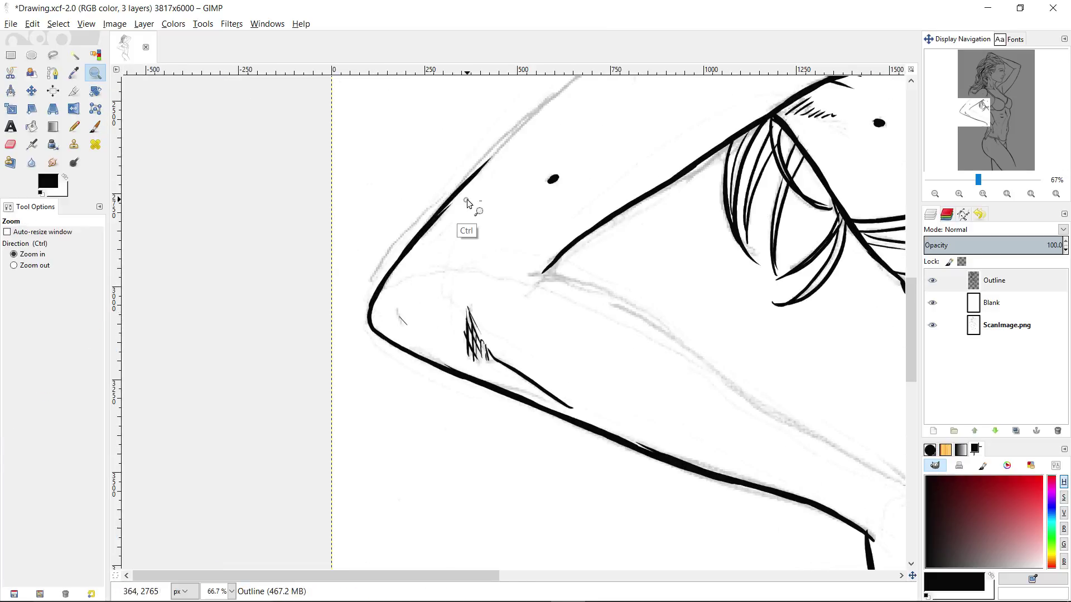
key(minus)
scroll(521, 407, up, 3)
drag(426, 423, 540, 306)
scroll(519, 449, down, 5)
scroll(518, 449, right, 5)
- Ink the upper edge of the near forearm from the wrist to the inner elbow and clean up the line
drag(518, 449, 362, 350)
scroll(362, 351, up, 3)
scroll(362, 351, left, 5)
drag(469, 422, 318, 323)
key(shift+e)
key(p)
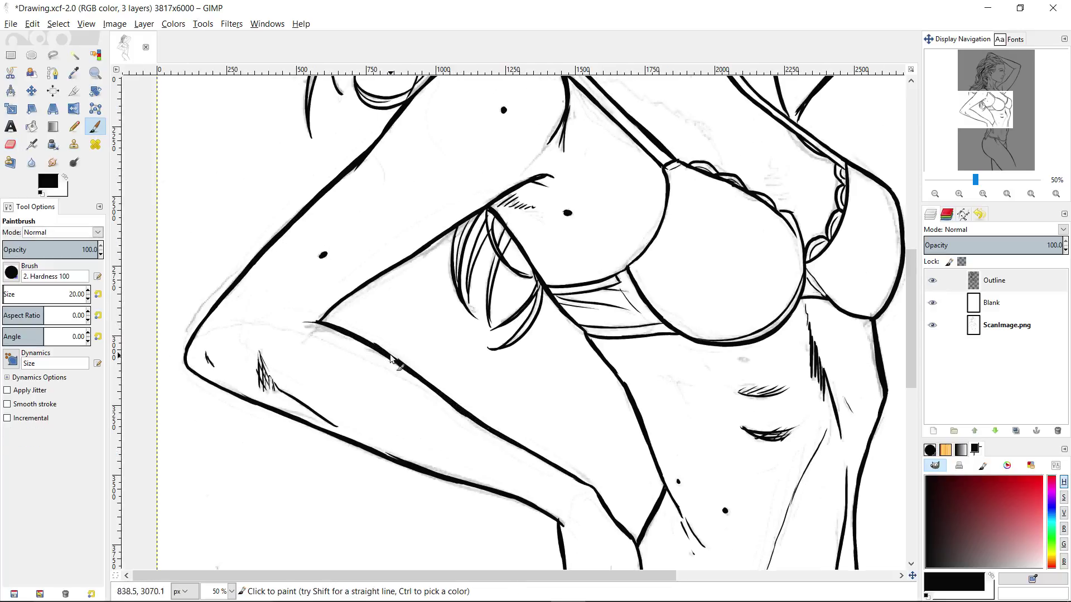
key(shift+e)
- Review the whole inked figure, hiding and showing the Outline layer to compare it with the pencil sketch
key(z)
scroll(638, 333, down, 4)
scroll(598, 313, up, 1)
scroll(620, 498, up, 1)
mouse_move(619, 498)
mouse_down()
mouse_move(619, 390)
mouse_move(663, 597)
mouse_up()
key(p)
key(z)
scroll(623, 392, down, 1)
drag(612, 357, 625, 471)
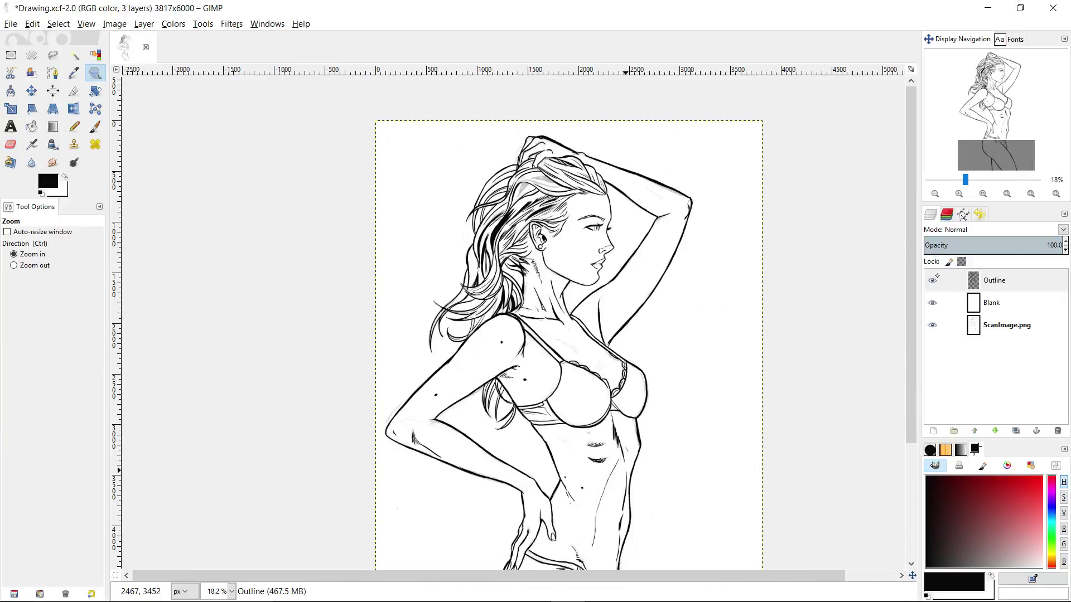
click(932, 280)
click(932, 280)
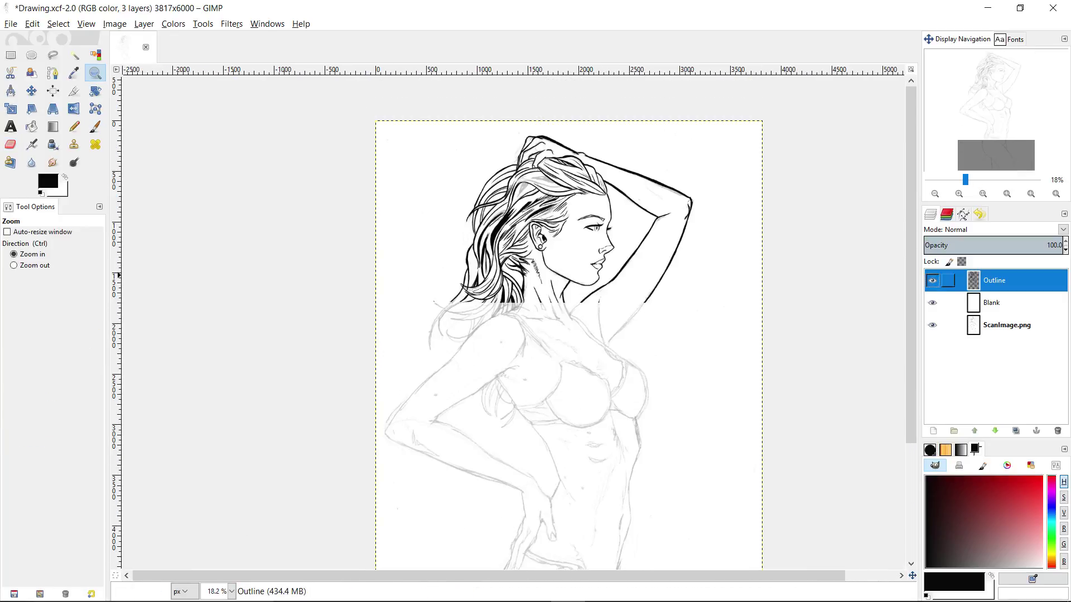
scroll(600, 236, up, 6)
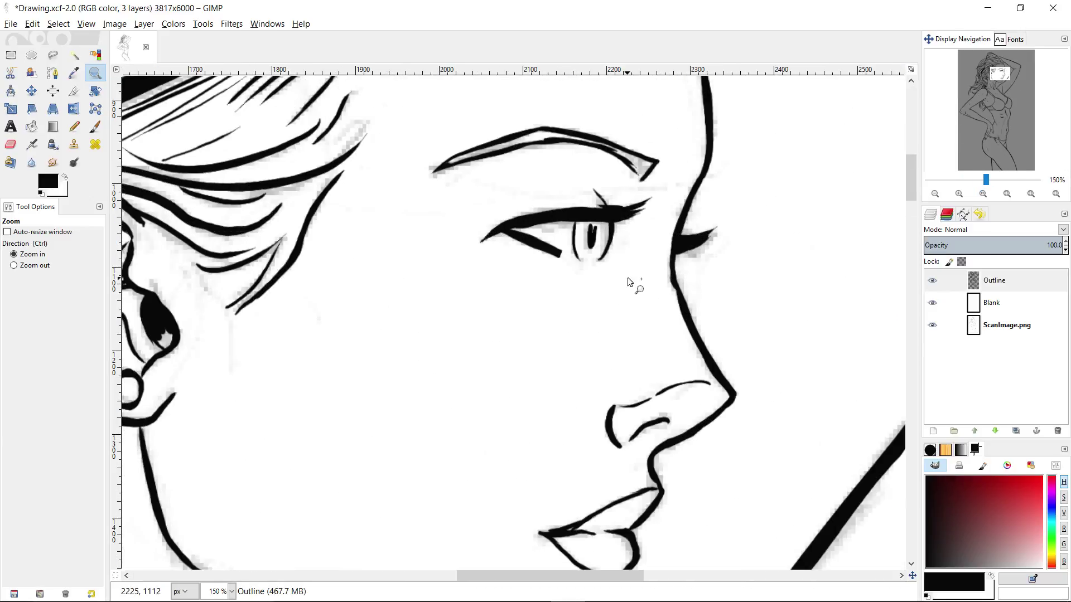
- Lower the Outline layer's opacity to 33.2 so the pencil sketch of the face shows through
click(998, 280)
click(1002, 246)
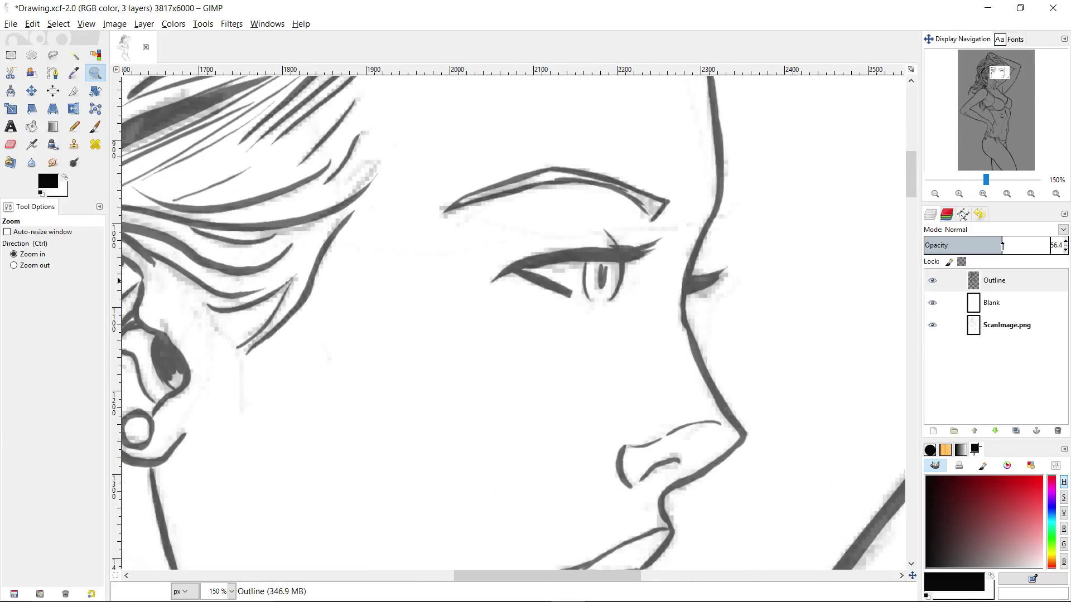
click(971, 250)
scroll(594, 259, up, 1)
- Touch up the line between the lips at the corner of the mouth with the paintbrush and eraser
key(shift+e)
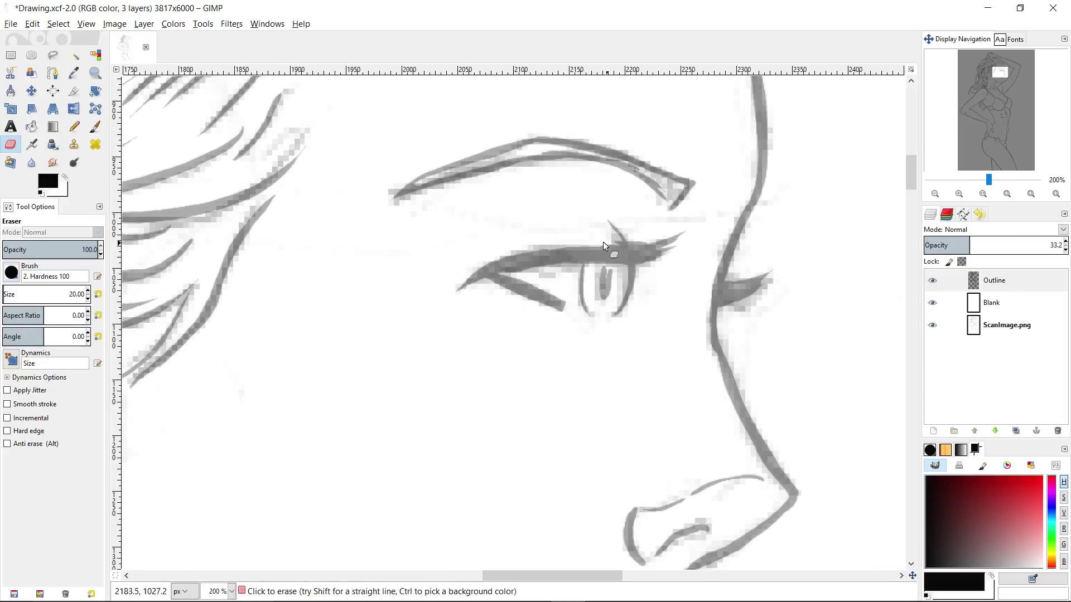
key(p)
scroll(642, 279, down, 8)
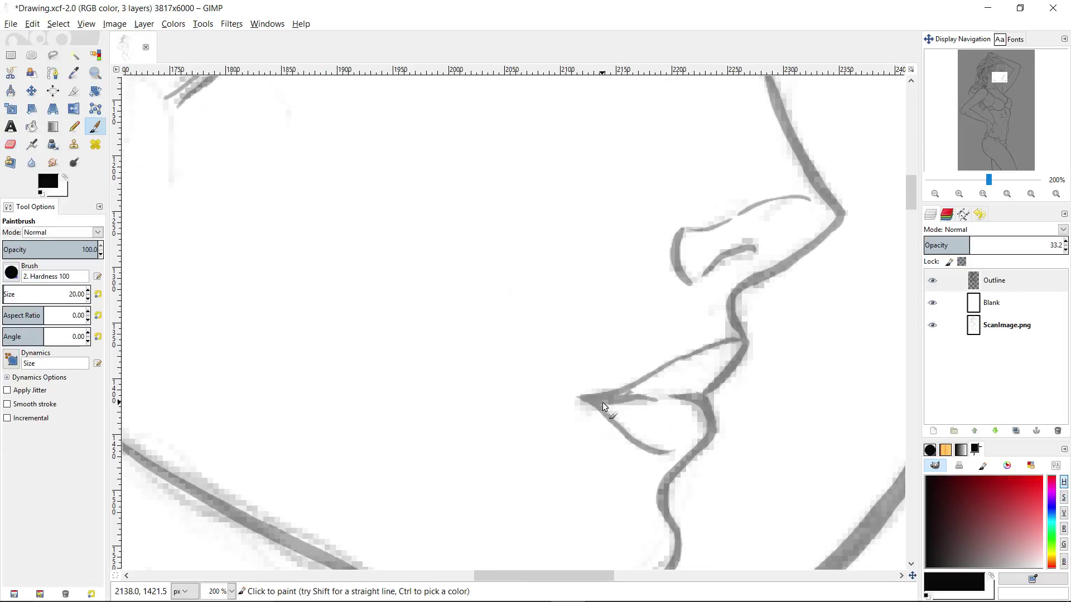
scroll(602, 403, up, 1)
key(shift+e)
key(p)
drag(572, 414, 627, 418)
key(shift+e)
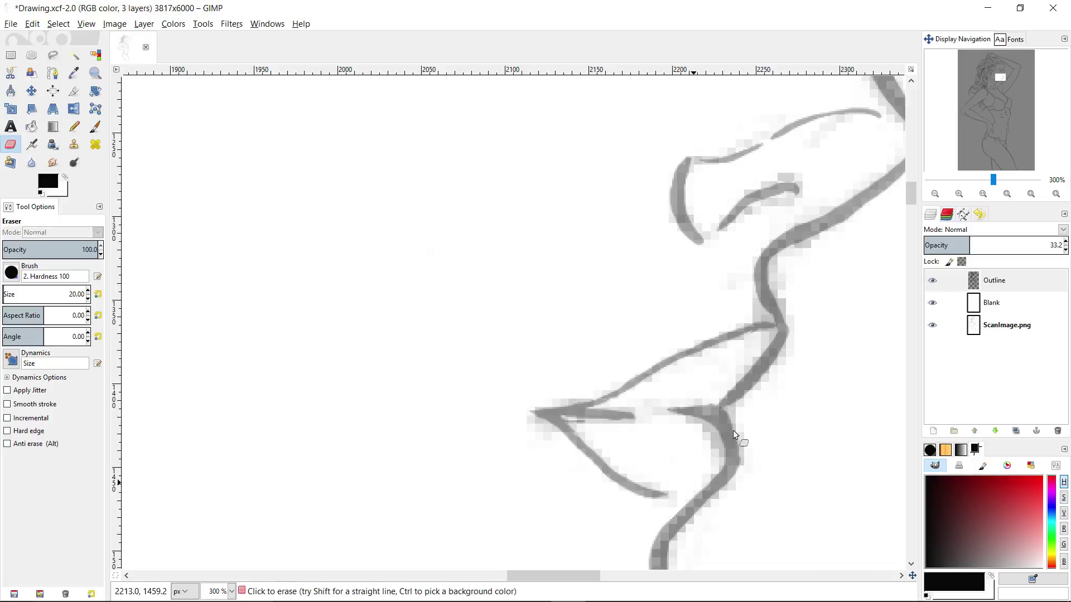
key(p)
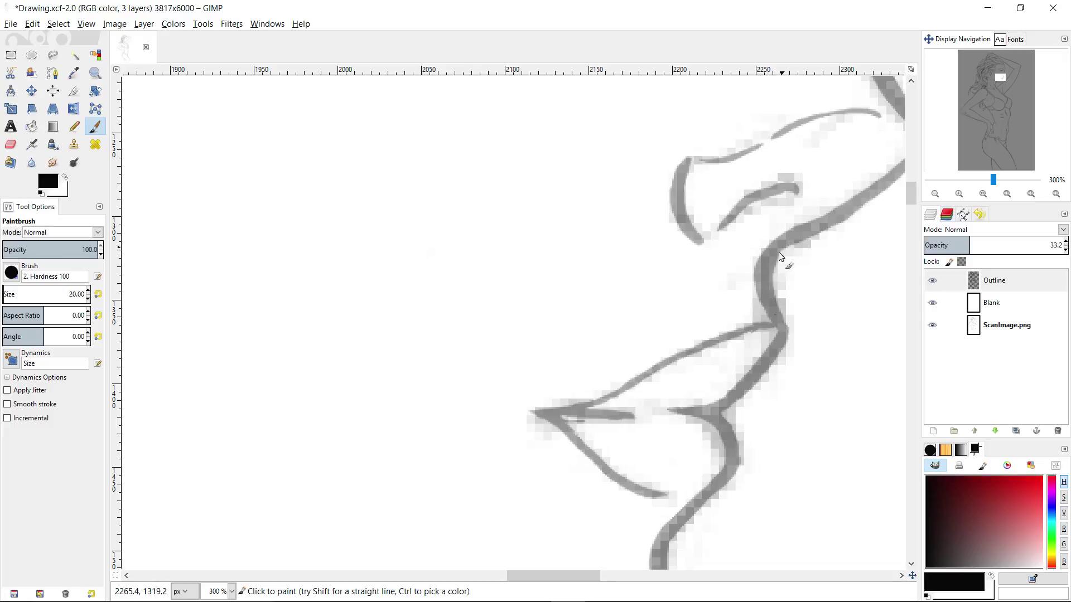
- Restore the Outline layer's opacity to 100 and toggle its visibility to compare the face with the sketch
key(z)
scroll(780, 268, down, 4)
drag(1033, 246, 1066, 246)
click(933, 282)
click(933, 282)
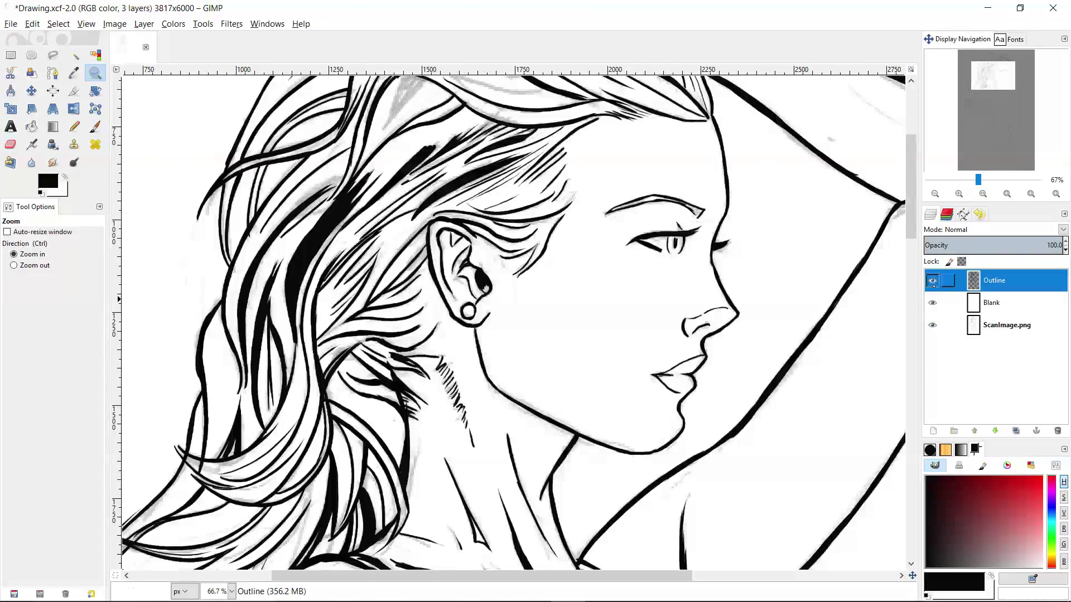
- Touch up the near eye and the far eyelashes with the paintbrush and eraser
scroll(627, 241, up, 2)
key(p)
key(shift+e)
key(p)
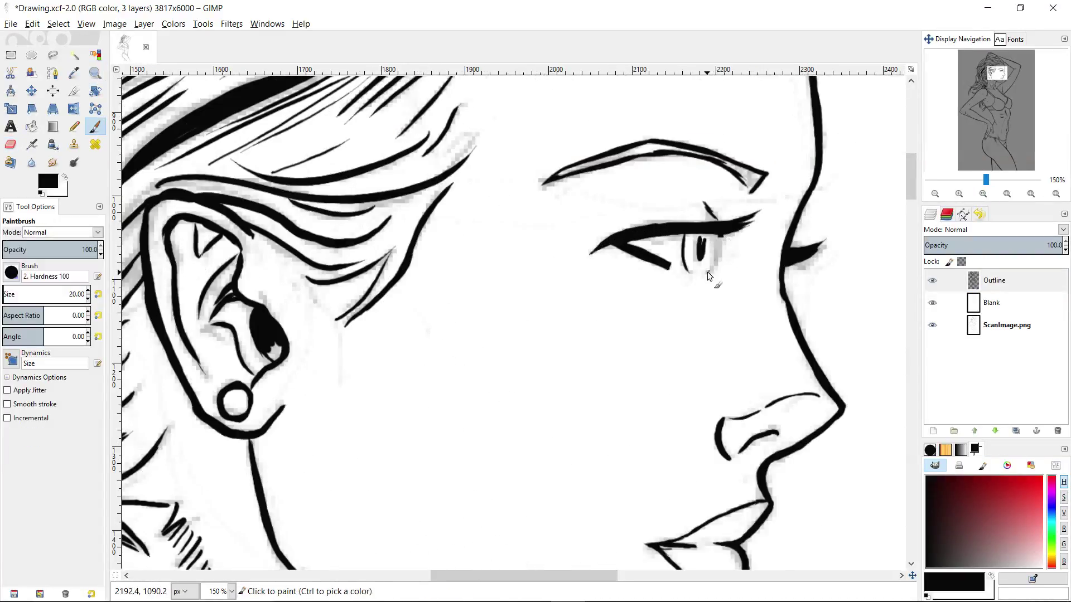
- Compare the head and upper body with the pencil sketch by repeatedly hiding and showing the Outline layer
scroll(790, 266, right, 1)
scroll(789, 229, down, 4)
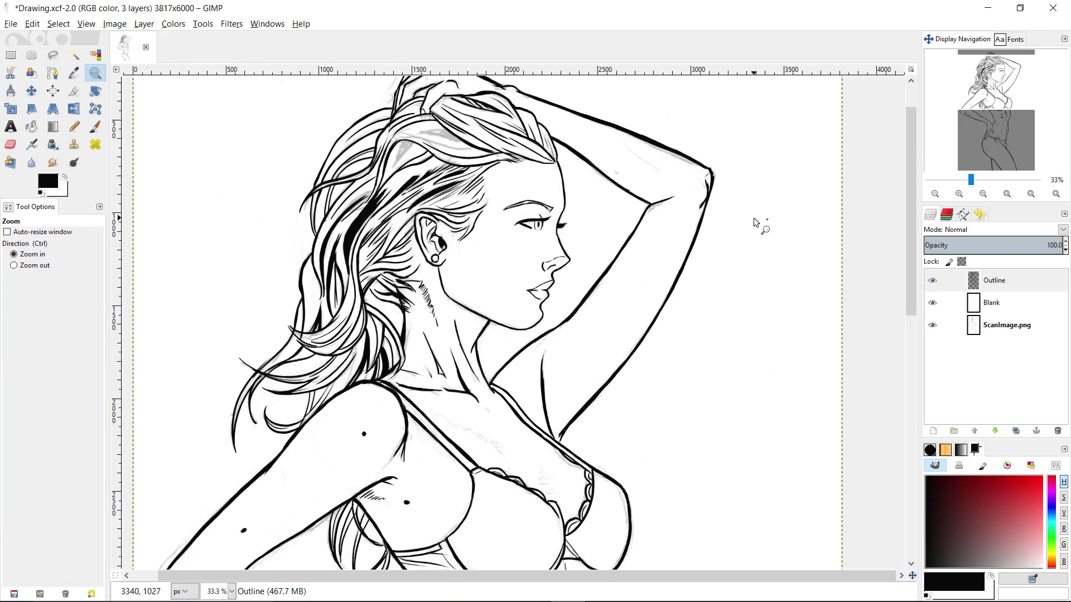
click(931, 280)
click(932, 280)
click(932, 281)
click(932, 280)
- Set the Blank layer's opacity to 100 and hide the layer to expose the pencil sketch beneath the outline
scroll(533, 225, up, 4)
drag(533, 225, 509, 221)
key(shift+e)
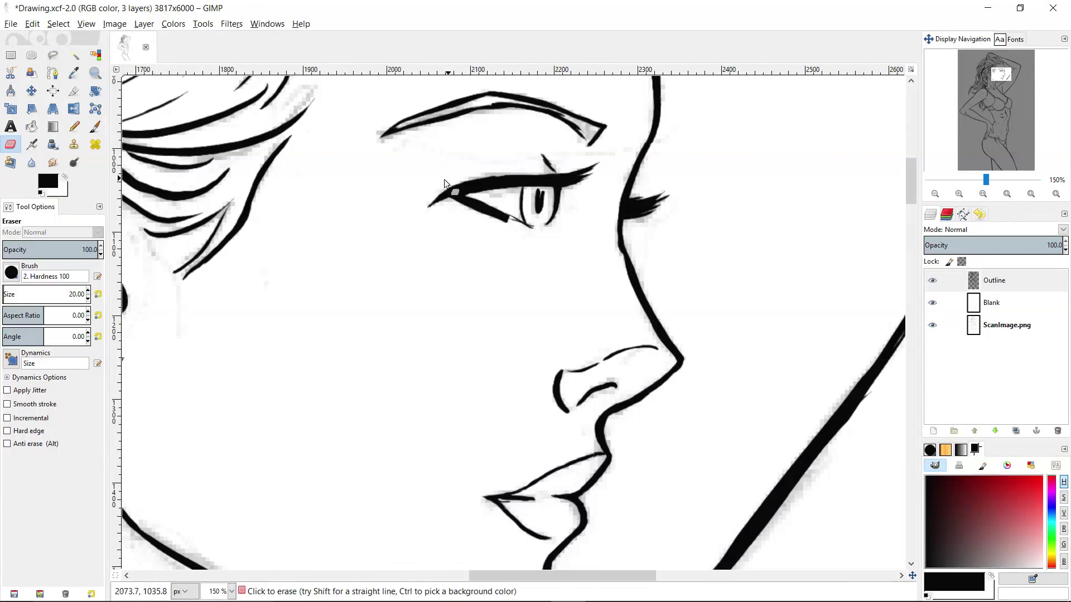
key(z)
scroll(599, 215, down, 7)
click(998, 303)
drag(1009, 245, 1065, 244)
click(932, 303)
- On the Outline layer, fill the shaded hair section near the crown with black using the paintbrush
scroll(468, 134, up, 5)
click(994, 281)
key(p)
mouse_move(515, 264)
mouse_down()
mouse_move(502, 301)
mouse_move(518, 272)
mouse_up()
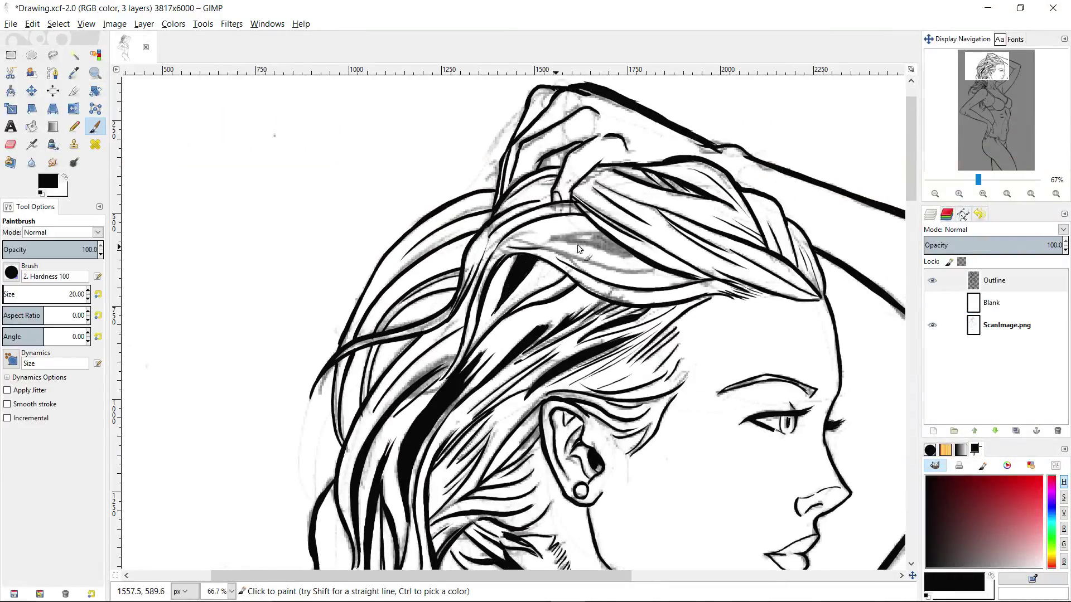
drag(659, 271, 550, 249)
key(shift+e)
key(p)
scroll(555, 279, down, 1)
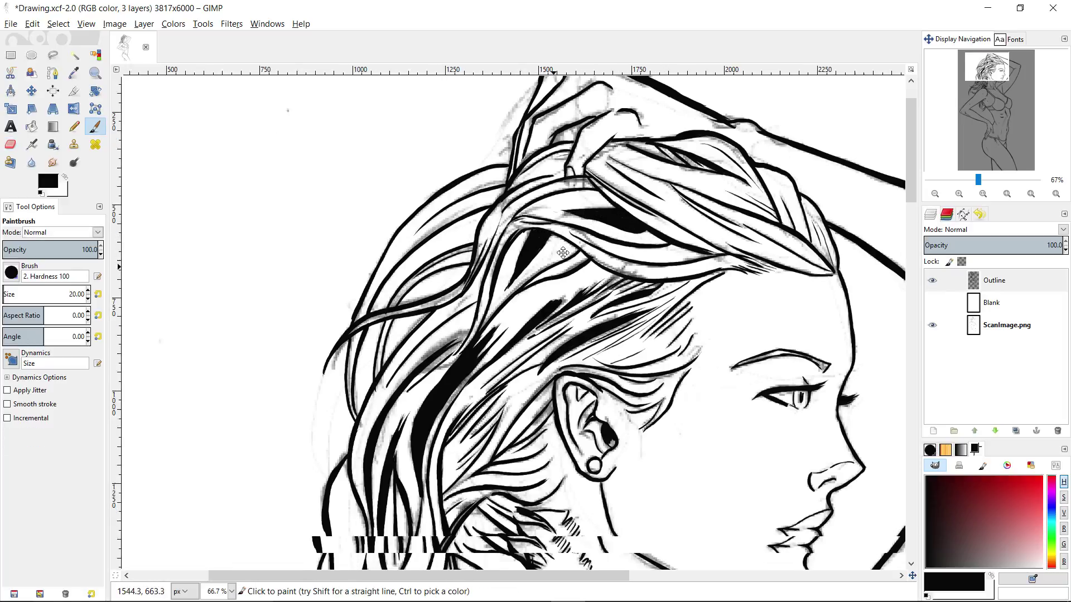
- Paint additional black shading strokes into the long hair strands behind the head, following the sketch
scroll(554, 285, down, 5)
scroll(554, 284, left, 3)
drag(439, 372, 424, 411)
drag(453, 327, 422, 435)
scroll(428, 424, down, 1)
- Ink the short shading strokes on the chest between the bra cups with the paintbrush
key(z)
ctrl+click(502, 320)
click(519, 313)
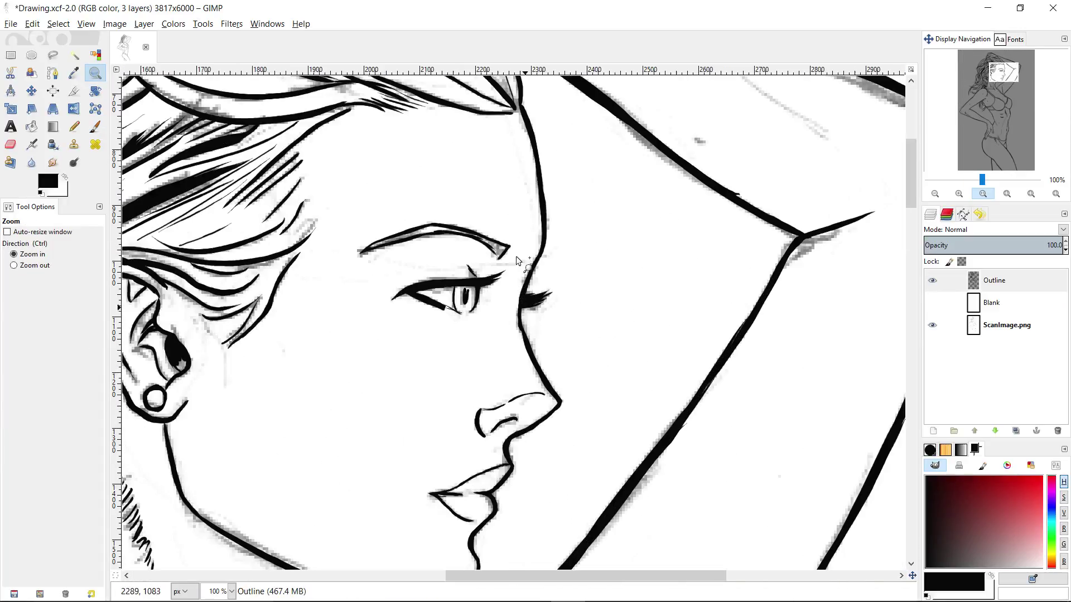
key(p)
scroll(497, 264, left, 1)
key(z)
ctrl+click(504, 245)
scroll(500, 276, down, 5)
scroll(500, 276, right, 2)
click(494, 383)
key(p)
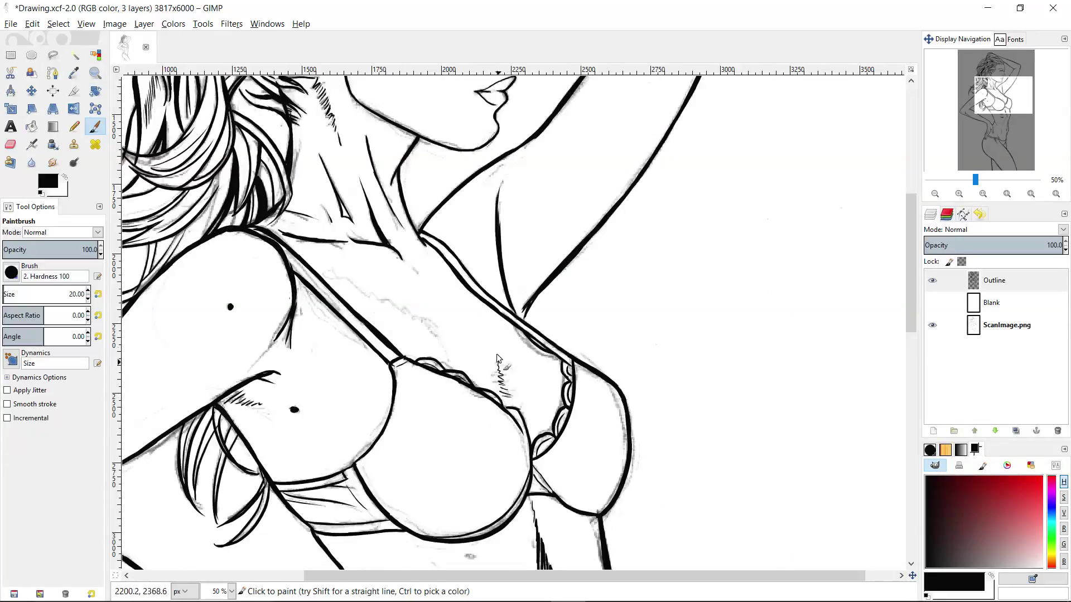
- Ink the mole and short shading marks on the torso below the bust
key(z)
ctrl+click(439, 292)
click(446, 296)
key(p)
click(441, 289)
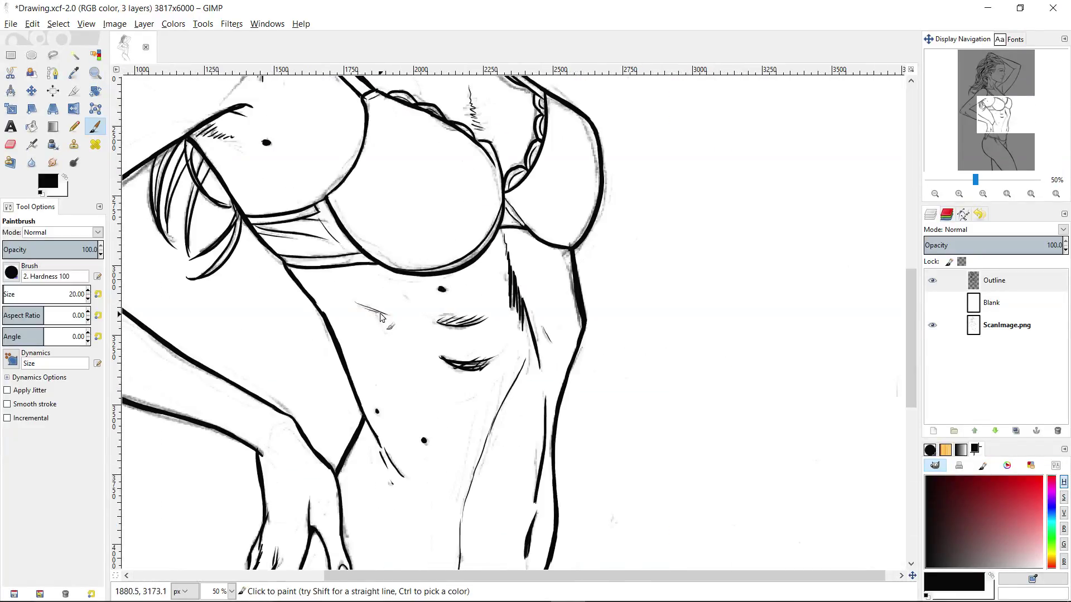
- Show and select the Blank layer, and compare the face outline with the sketch by isolating the lower layer
key(z)
ctrl+click(495, 358)
drag(531, 391, 505, 356)
click(933, 303)
click(999, 308)
click(505, 201)
drag(505, 201, 544, 298)
shift+click(932, 325)
shift+click(933, 326)
- Delete the near eye from the Outline layer using a rectangular selection around it, and clear the selection
click(455, 221)
click(456, 221)
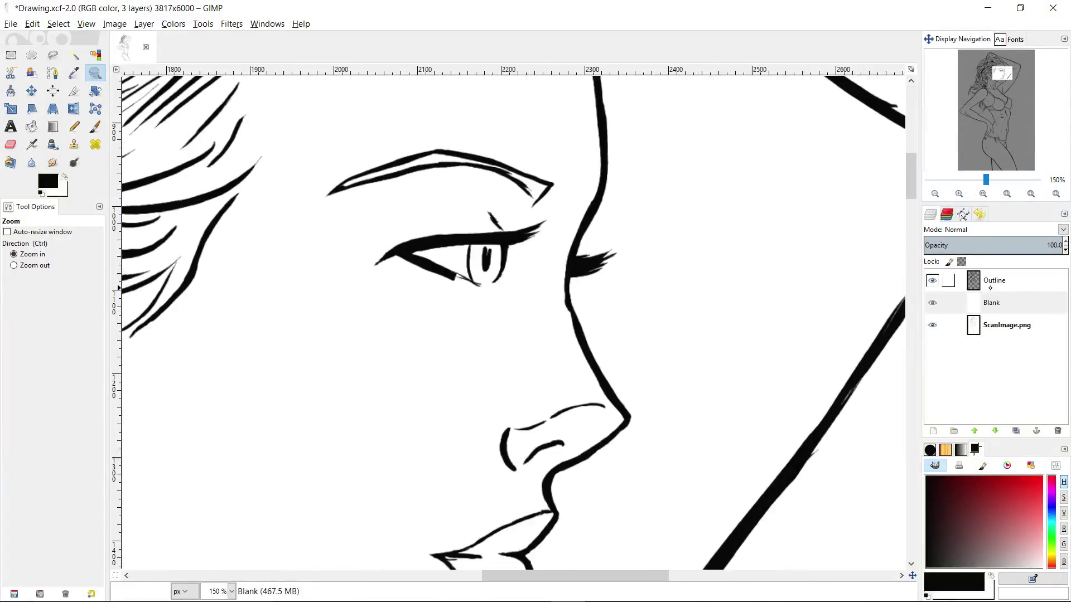
click(990, 287)
key(r)
drag(368, 212, 551, 314)
key(Delete)
key(ctrl+shift+a)
- Repaint the near eye over the sketch with the paintbrush, including the iris, pupil, thick upper lid, lashes and lower lid
key(z)
click(501, 268)
key(p)
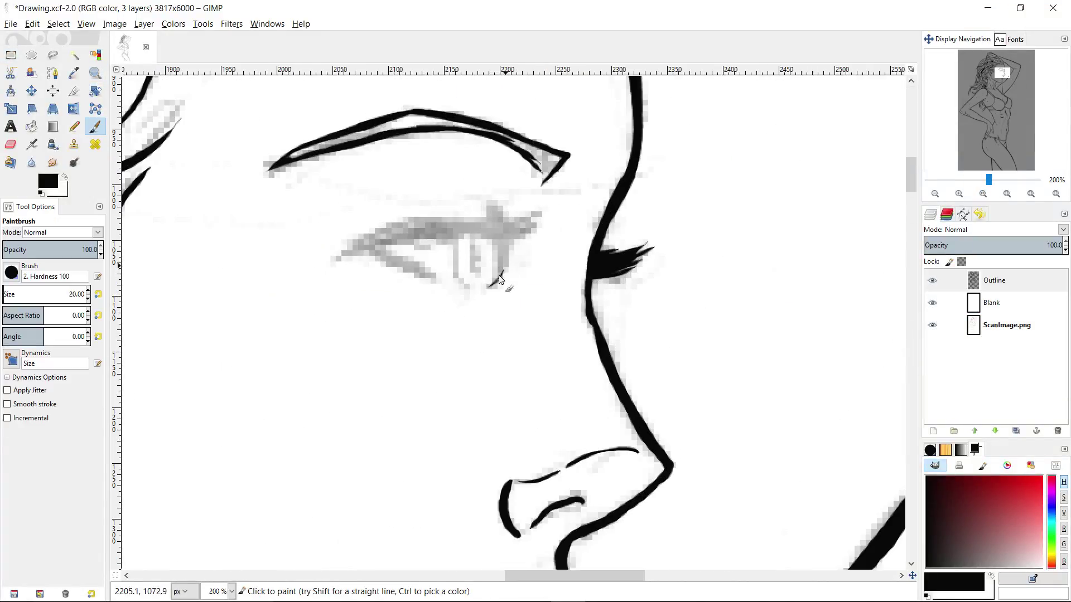
drag(465, 233, 540, 215)
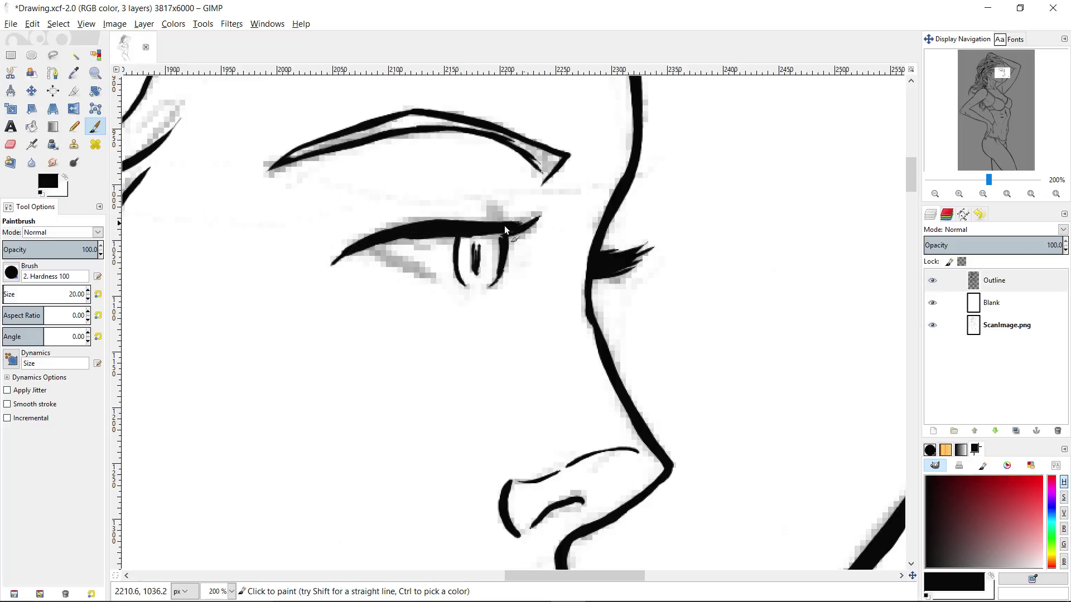
drag(367, 241, 500, 233)
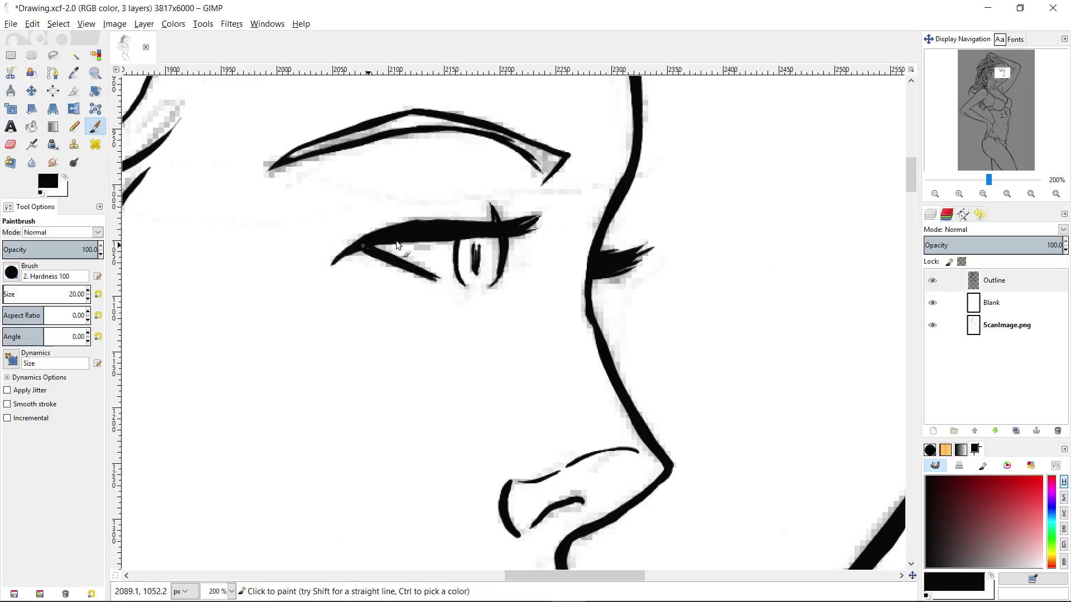
- Select the Blank layer and examine the whole figure, briefly isolating the lower layer to compare the outline with the sketch
click(991, 303)
key(z)
key(minus)
key(minus)
key(minus)
key(minus)
key(minus)
key(minus)
key(minus)
drag(623, 281, 600, 229)
shift+click(933, 325)
shift+click(933, 325)
scroll(610, 354, up, 1)
scroll(610, 354, down, 2)
drag(609, 353, 586, 330)
drag(595, 285, 585, 289)
key(ctrl+shift+n)
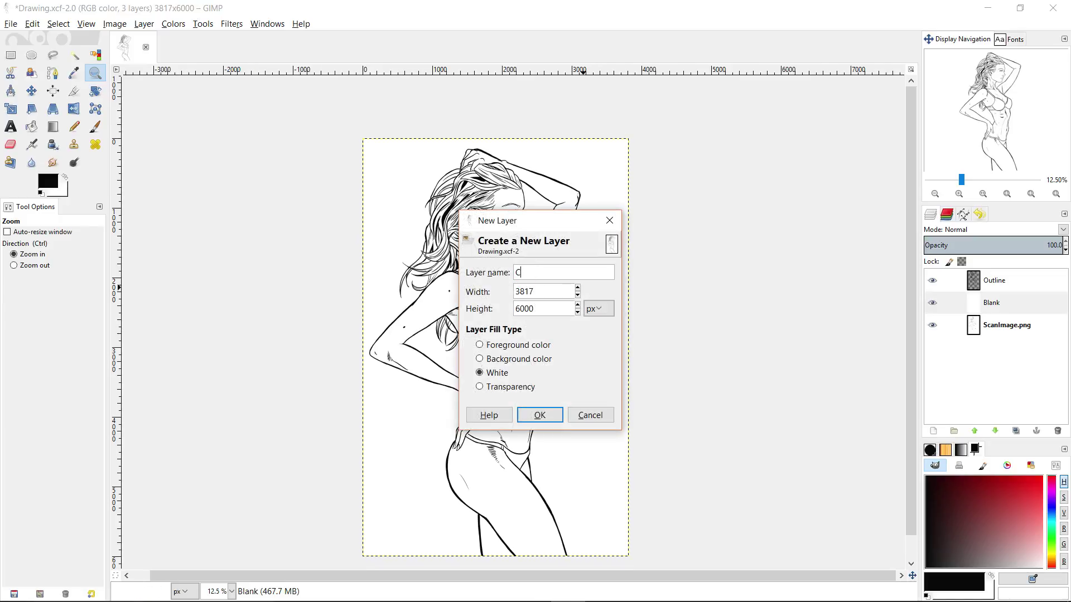
key(Return)
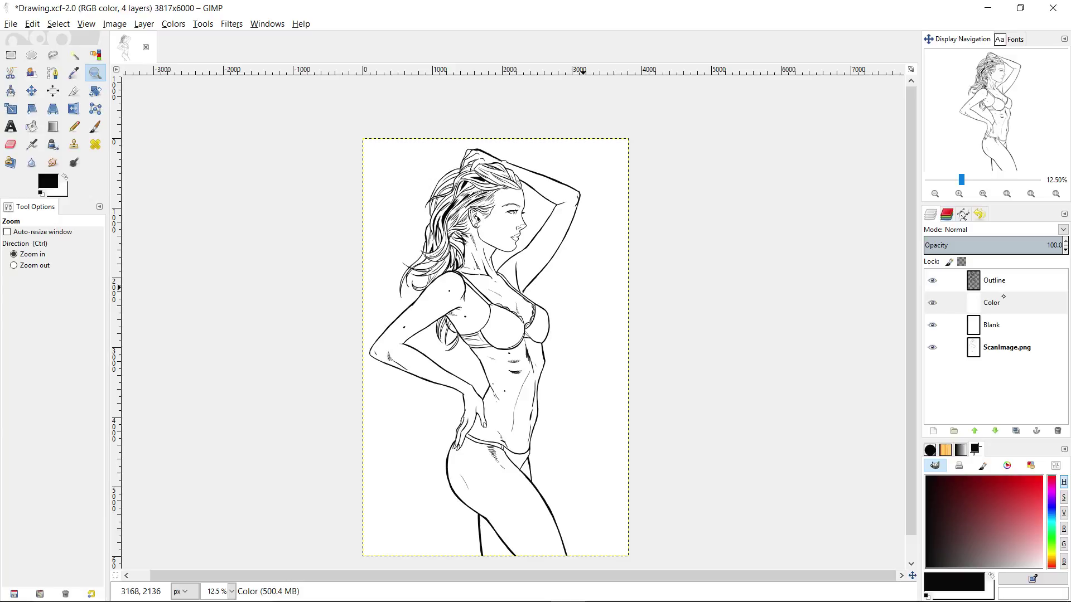
key(ctrl+z)
- Add a transparent 3817 x 6000 px layer named Colour between the Outline and Blank layers and make it active
key(ctrl+shift+n)
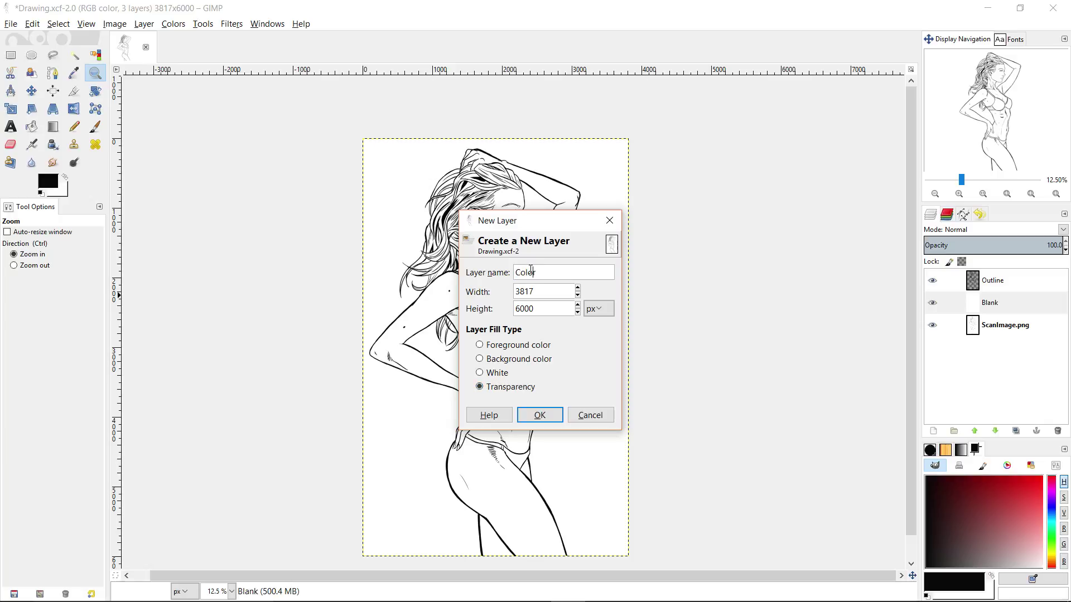
text(Colour)
click(558, 417)
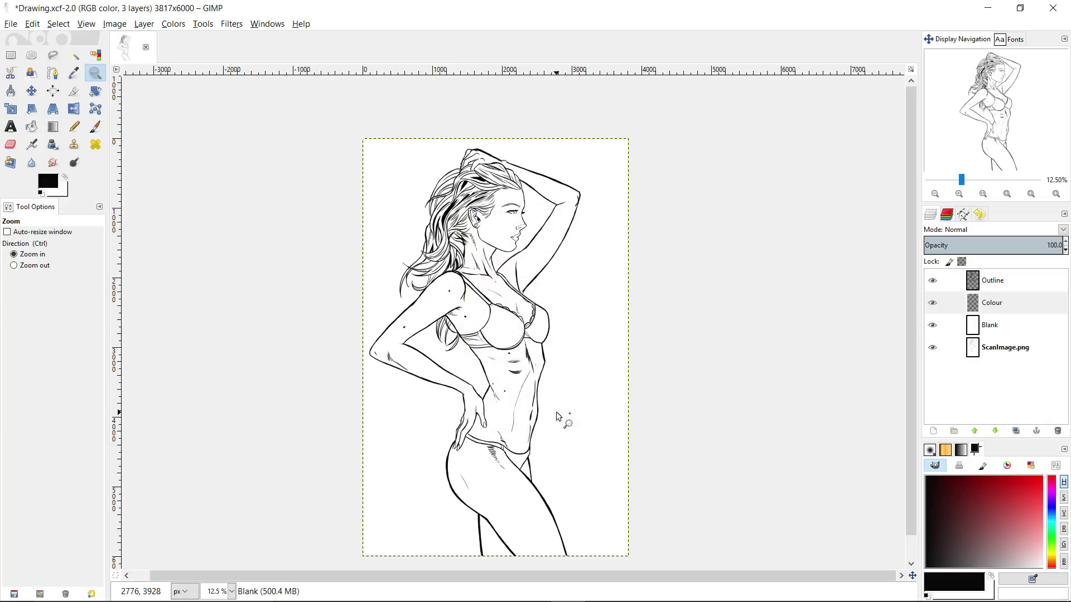
click(999, 303)
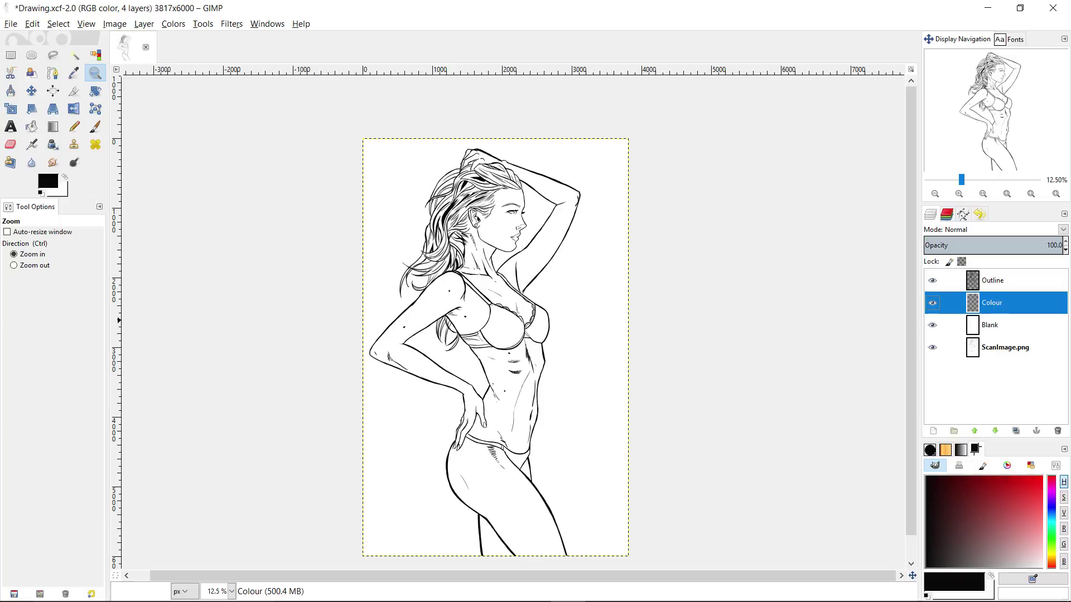
- Enable Sample merged for the Fuzzy Select tool so that selections are based on all visible layers
click(567, 391)
drag(567, 390, 621, 411)
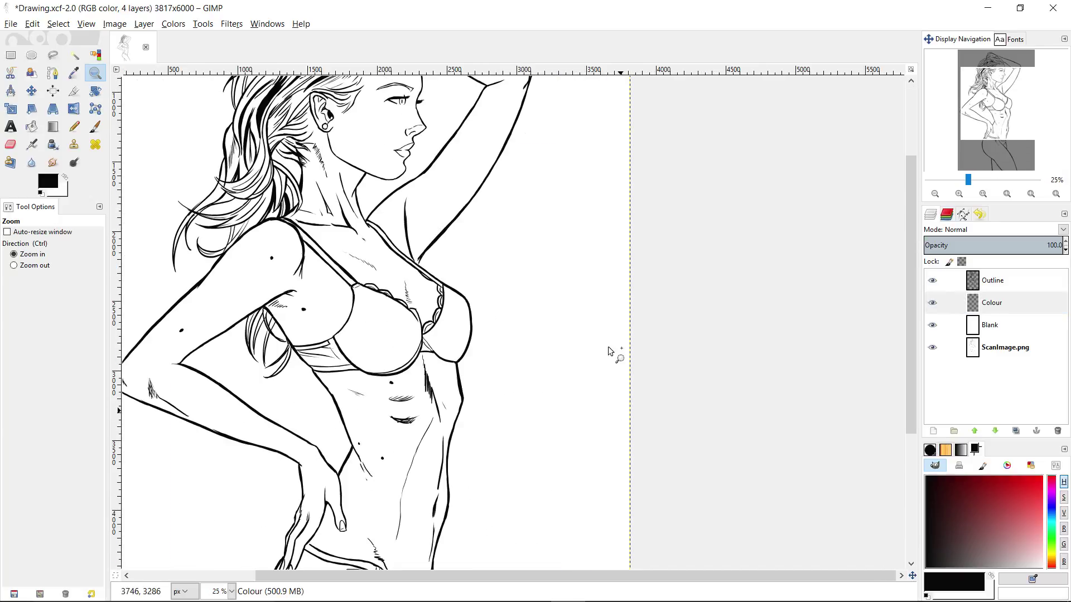
scroll(611, 352, down, 1)
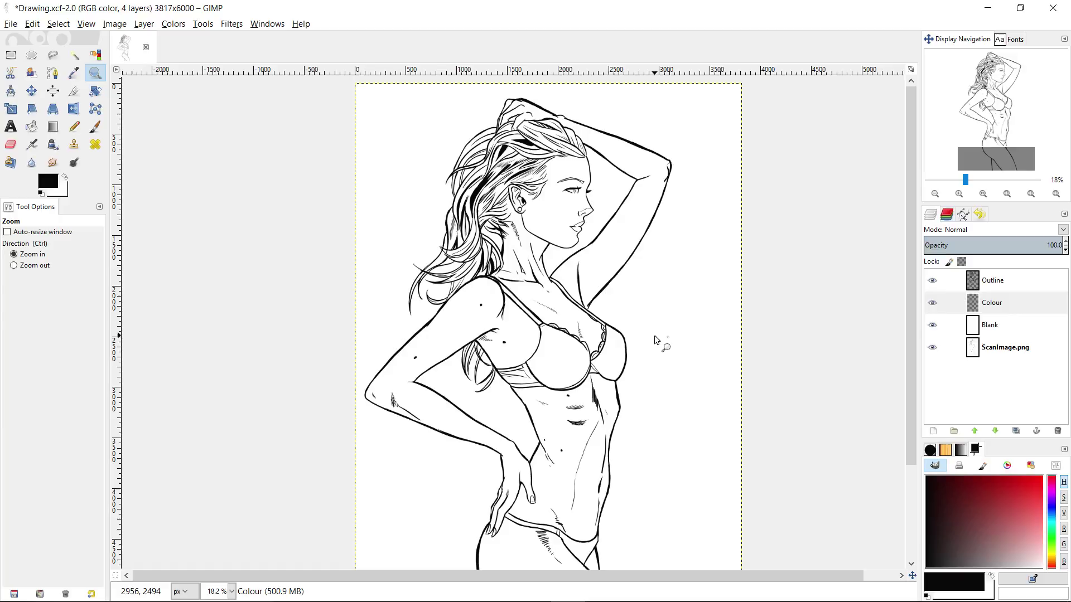
drag(654, 336, 654, 271)
key(u)
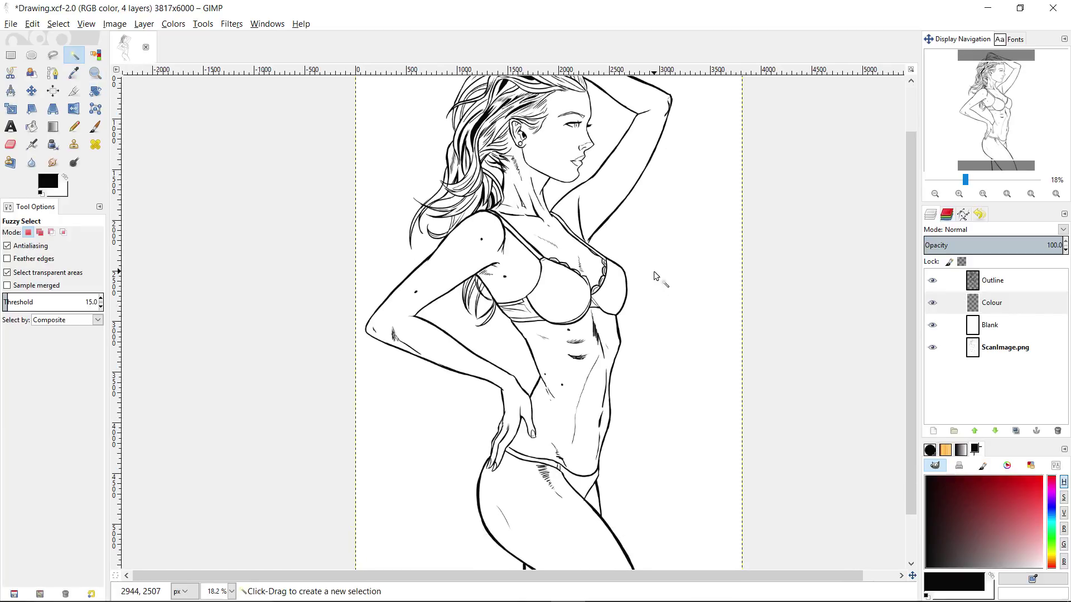
click(56, 285)
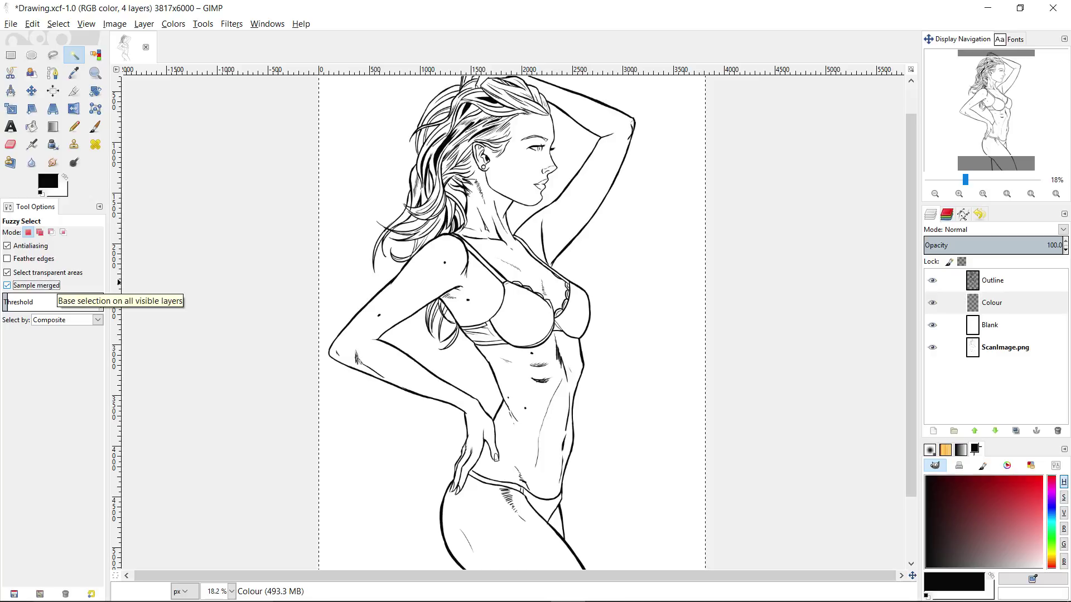
- Test Fuzzy Select on the arm, face and far bra cup with different layers active, and clear the selection
click(414, 297)
key(shift)
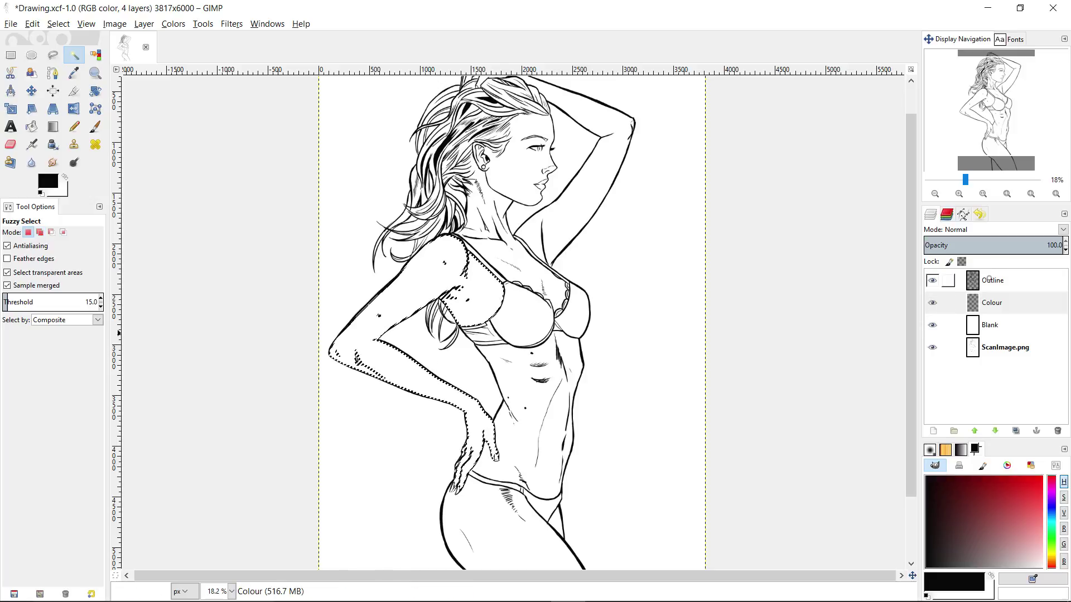
click(998, 280)
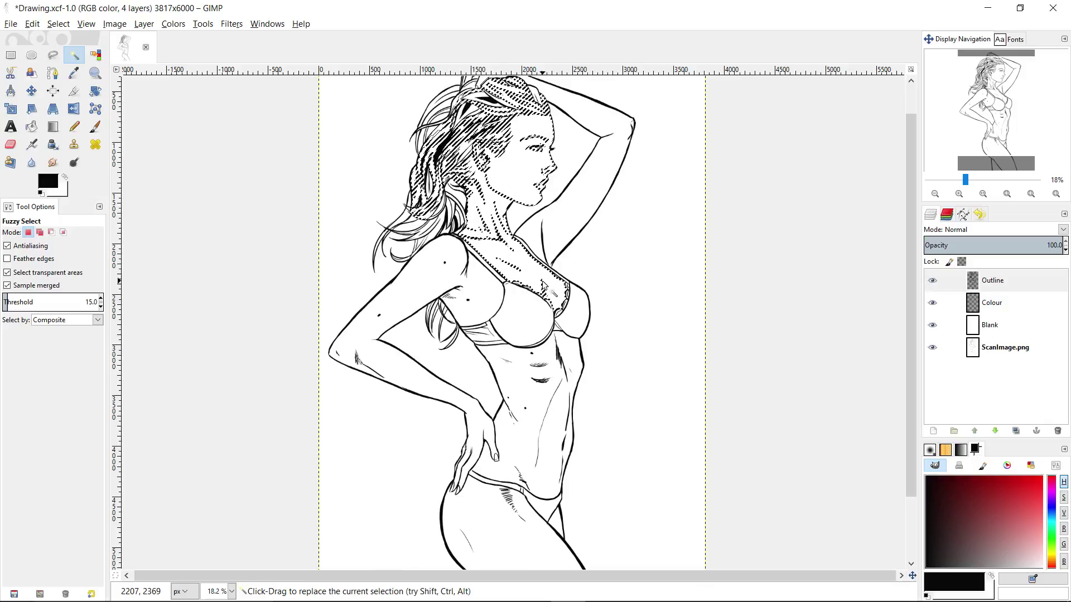
click(577, 321)
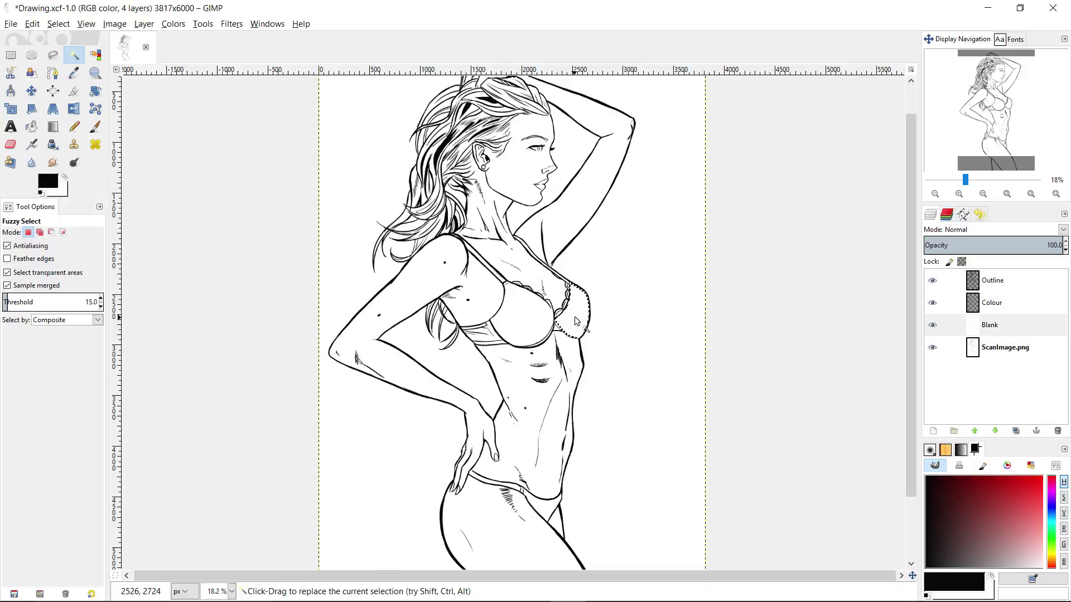
key(r)
click(767, 282)
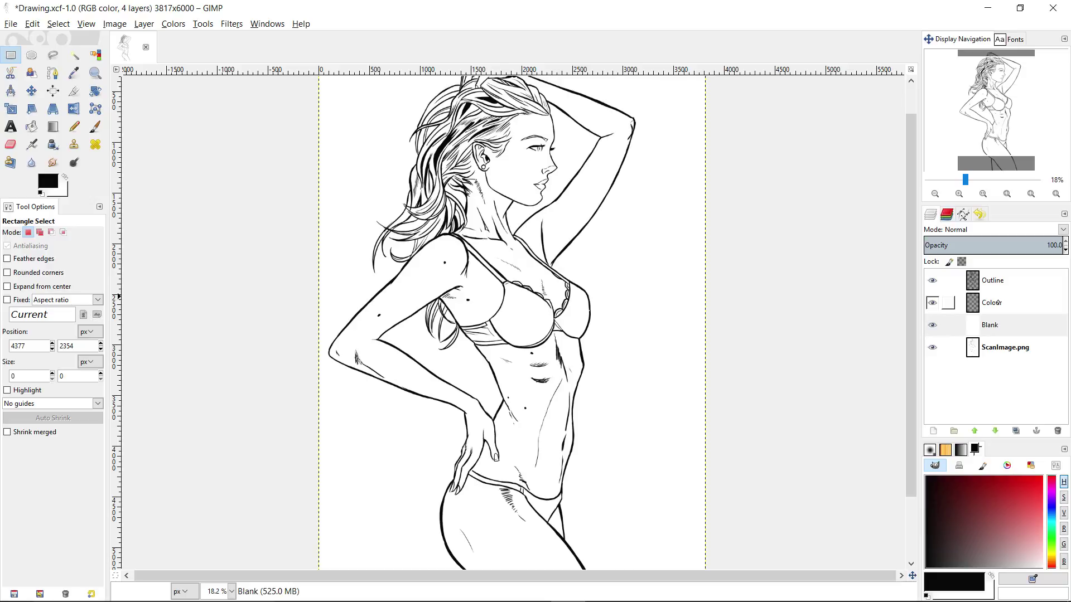
- With the Colour layer active, select the bent arm, shoulder and hand area using Fuzzy Select
click(999, 303)
key(z)
click(479, 353)
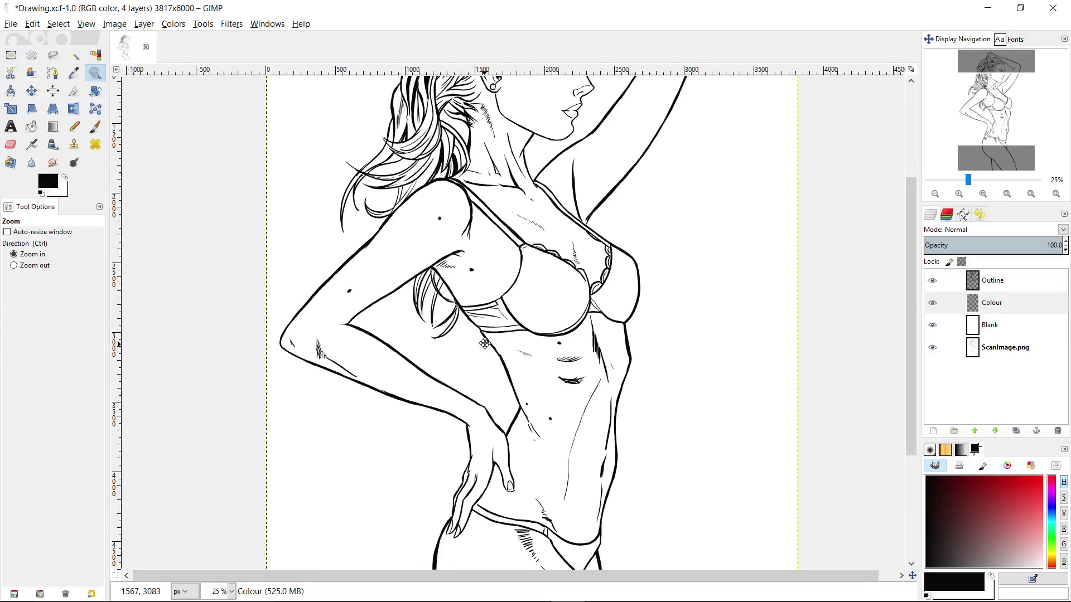
key(u)
click(382, 355)
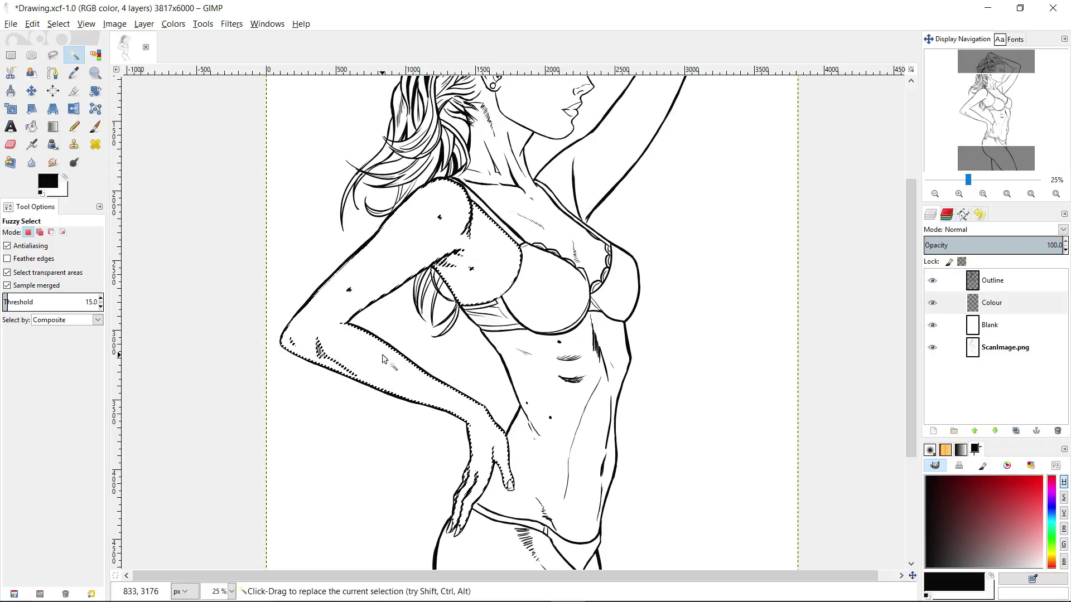
- Grow the arm selection by 1 px
click(58, 24)
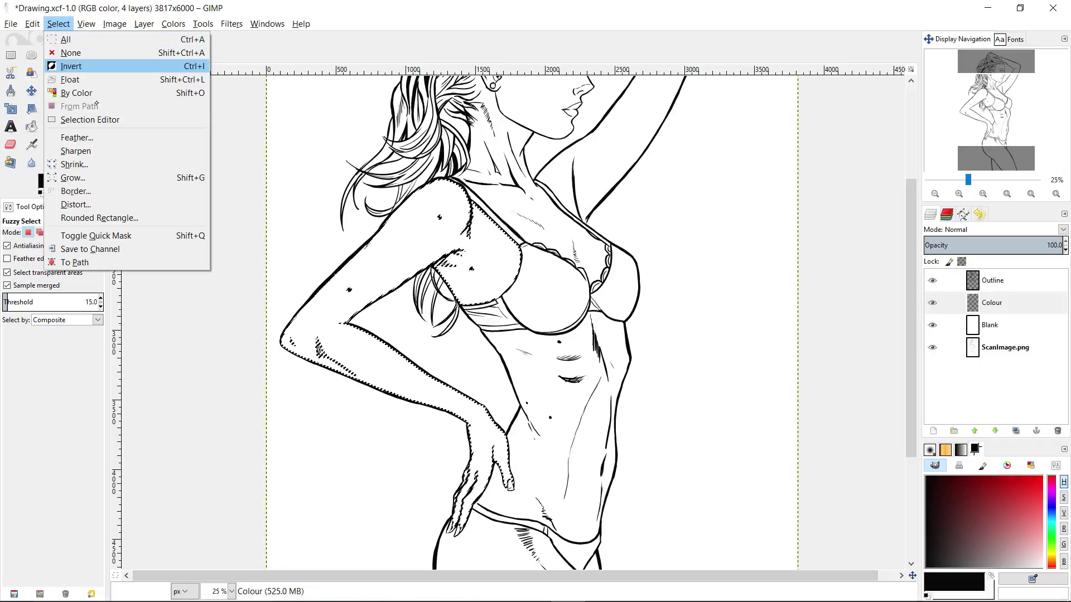
click(112, 177)
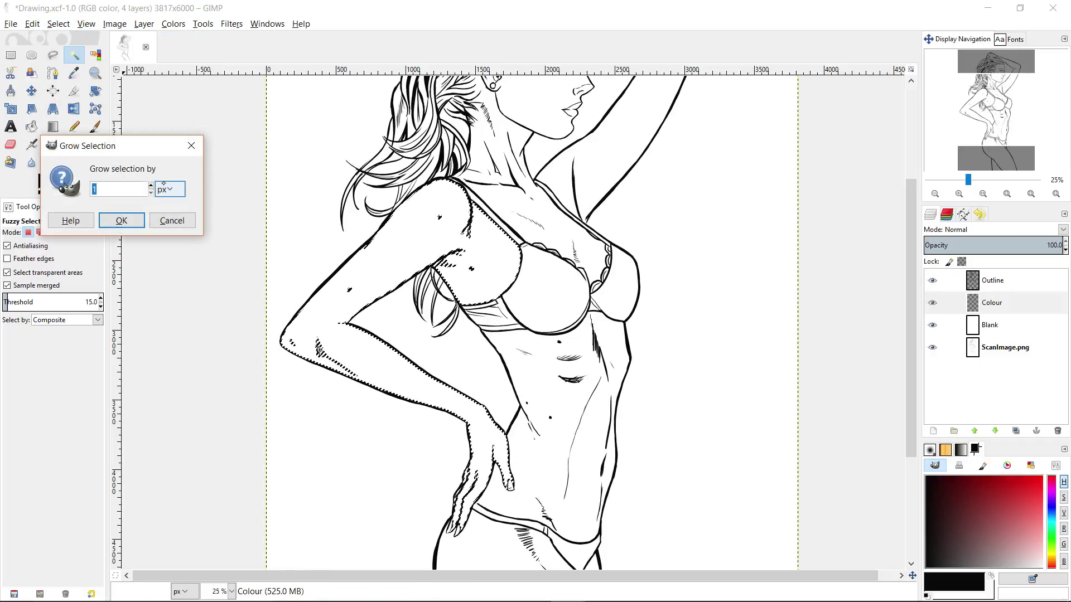
click(136, 222)
key(z)
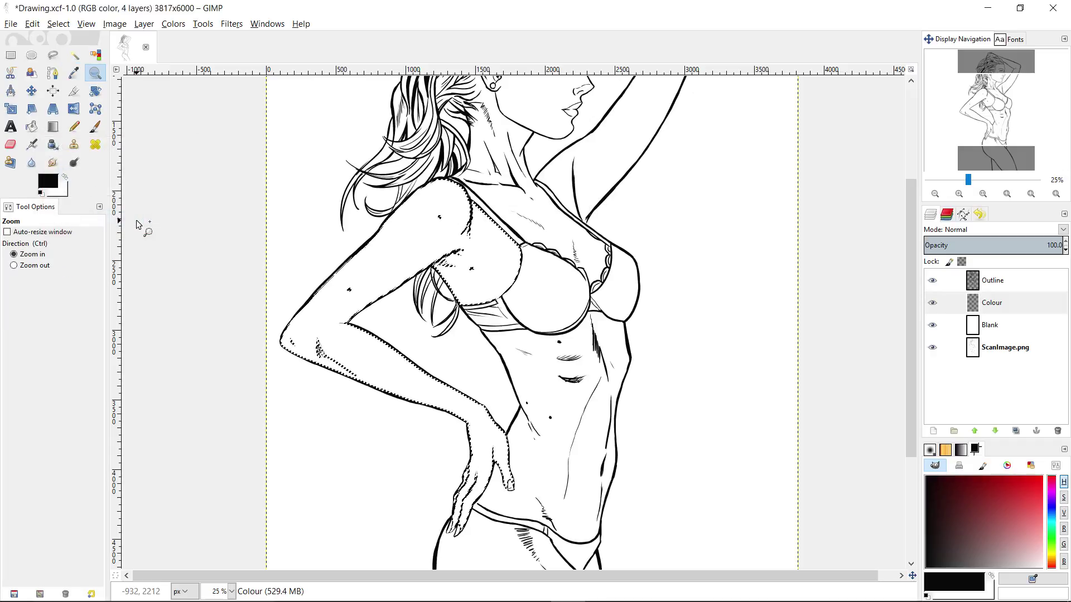
key(u)
- Set the foreground colour to skin tone f0b79b, bucket-fill the selected arm with it, and clear the selection
key(z)
scroll(372, 300, up, 2)
drag(389, 301, 403, 294)
key(shift+b)
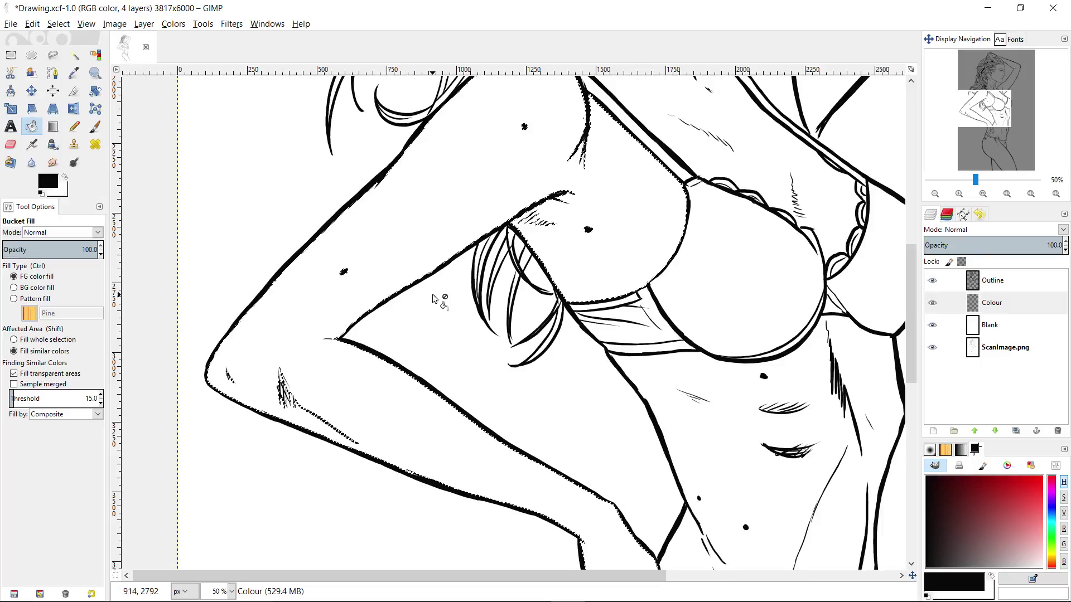
drag(1034, 541, 1031, 543)
drag(1052, 567, 1036, 535)
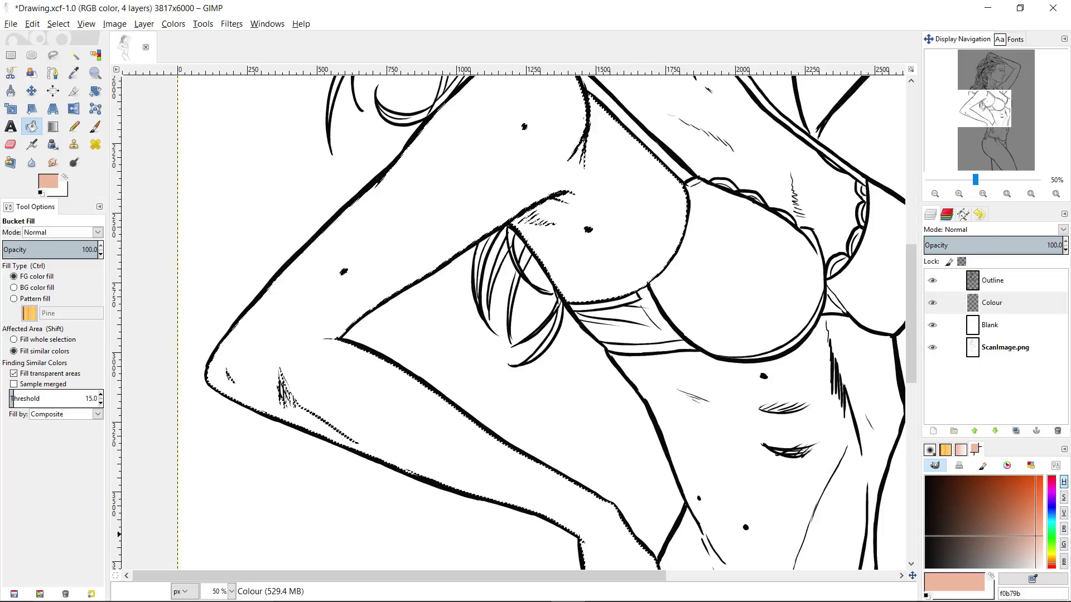
click(425, 258)
key(r)
click(518, 307)
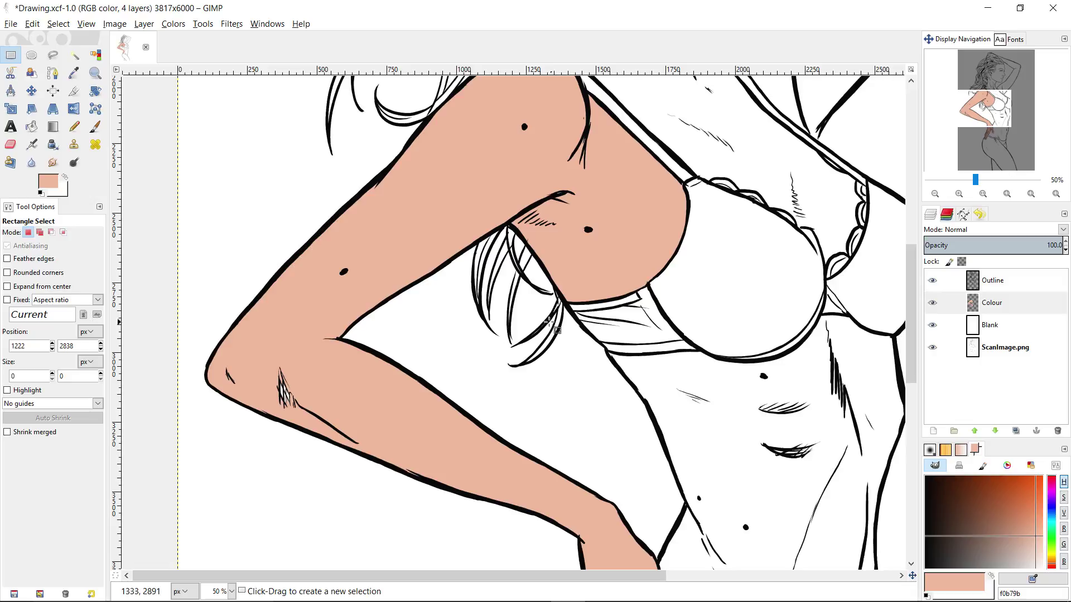
- Fill the white gaps in the elbow shading by lassoing the area and bucket-filling the whole selection, and deselect
key(f)
mouse_move(283, 343)
mouse_down()
mouse_move(314, 427)
mouse_move(331, 378)
mouse_move(305, 350)
mouse_up()
key(shift+b)
shift+click(314, 379)
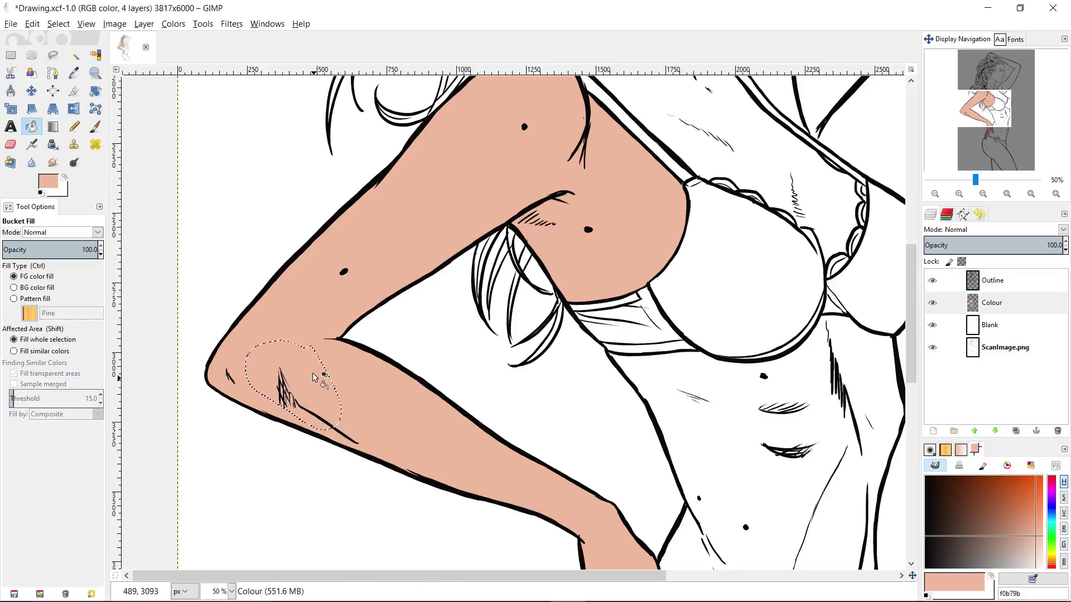
key(r)
click(309, 320)
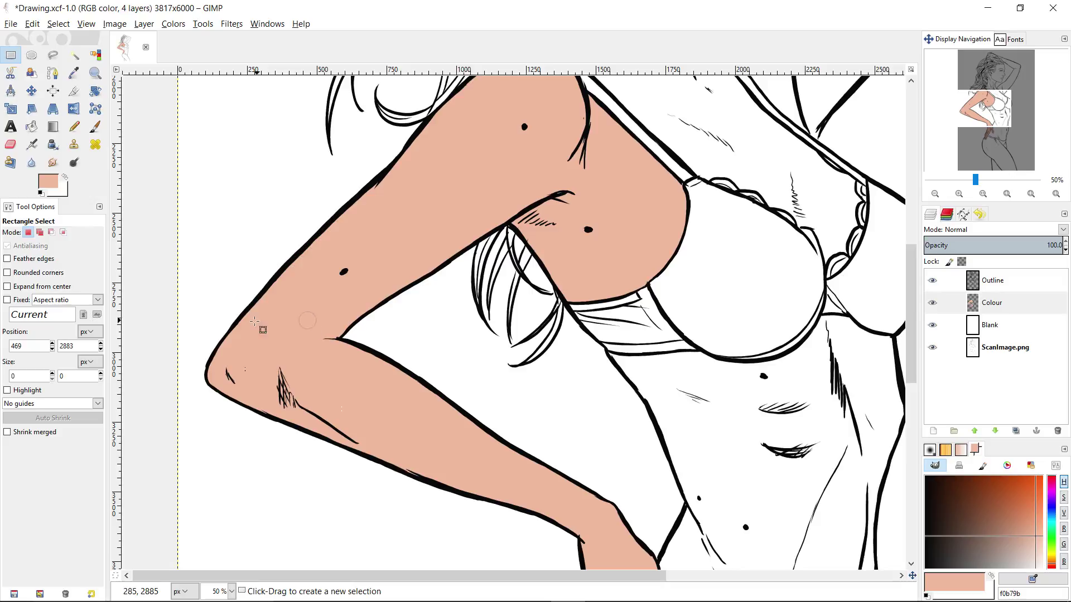
- Switch the Bucket Fill's affected area to the whole selection and back to similar colors
key(shift+b)
click(60, 339)
click(57, 350)
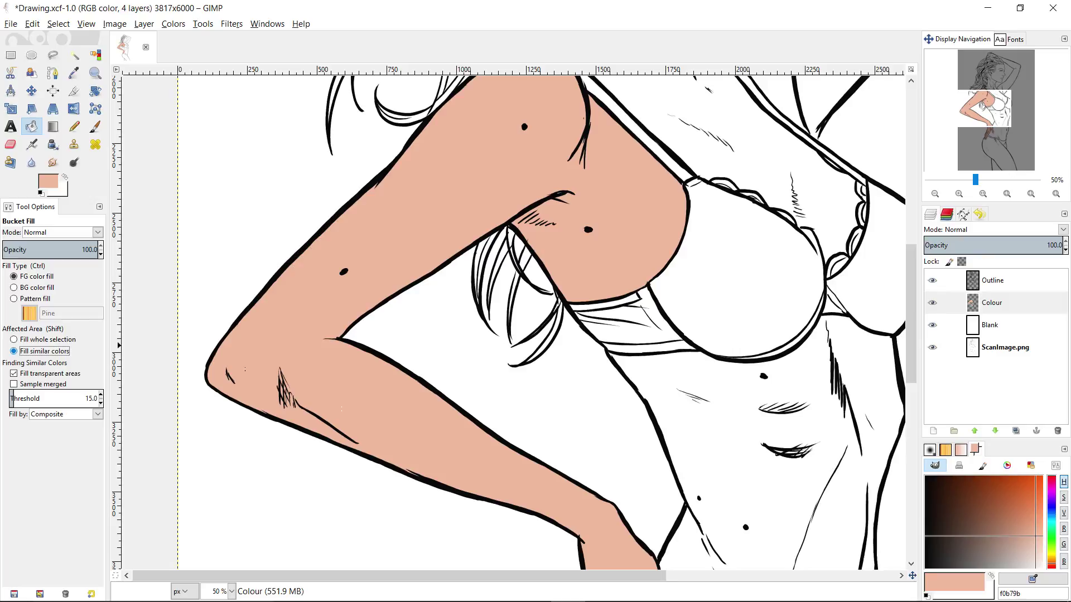
- Fuzzy-select the front thigh, grow the selection by 2 px, bucket-fill it with the skin tone, and deselect
key(z)
scroll(535, 360, down, 2)
drag(539, 359, 517, 304)
scroll(517, 303, down, 3)
key(u)
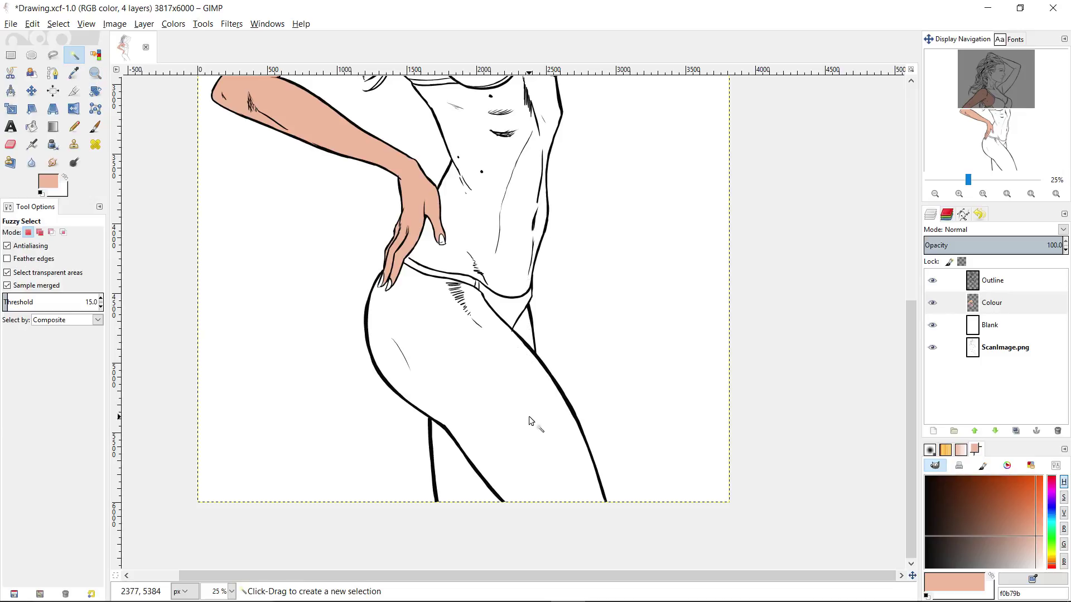
click(528, 421)
key(shift+g)
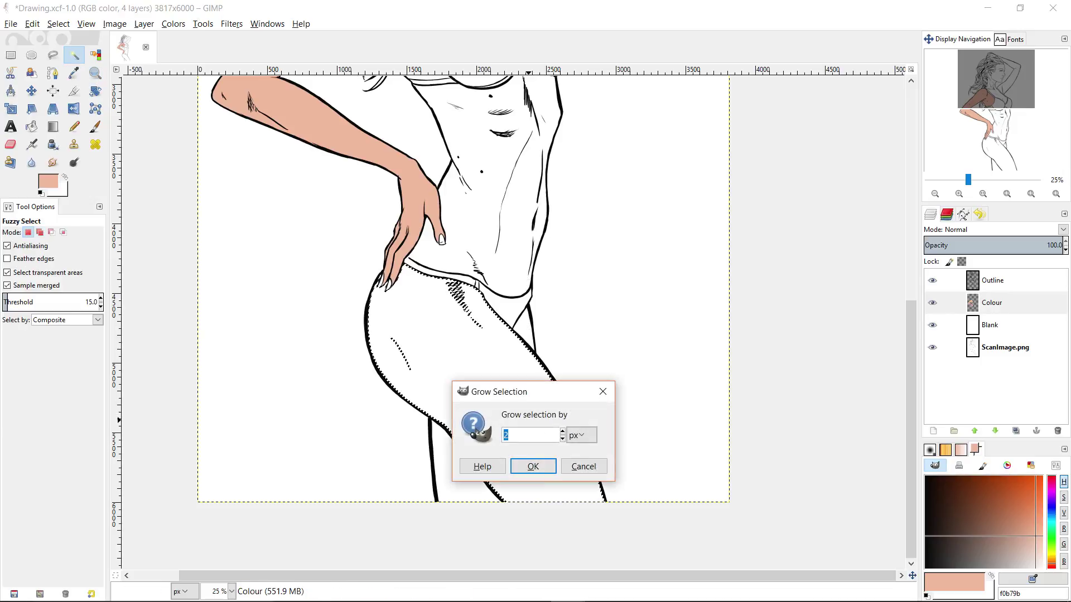
key(Return)
key(r)
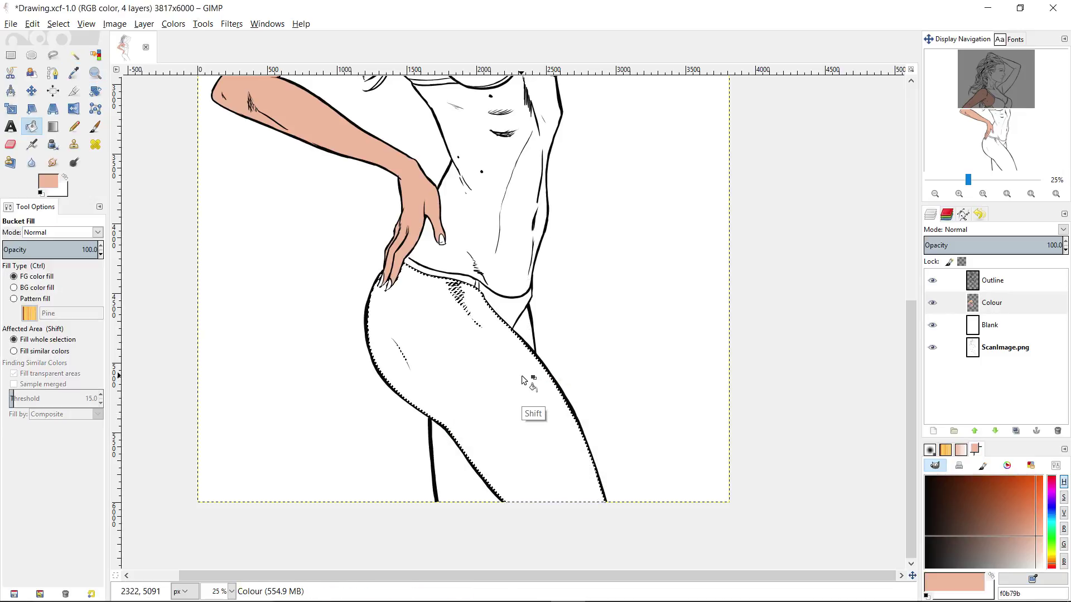
key(ctrl+comma)
key(ctrl+shift+a)
- Fuzzy-select the visible back-leg areas and the torso together, and grow the selection by 2 px
scroll(559, 340, up, 1)
key(u)
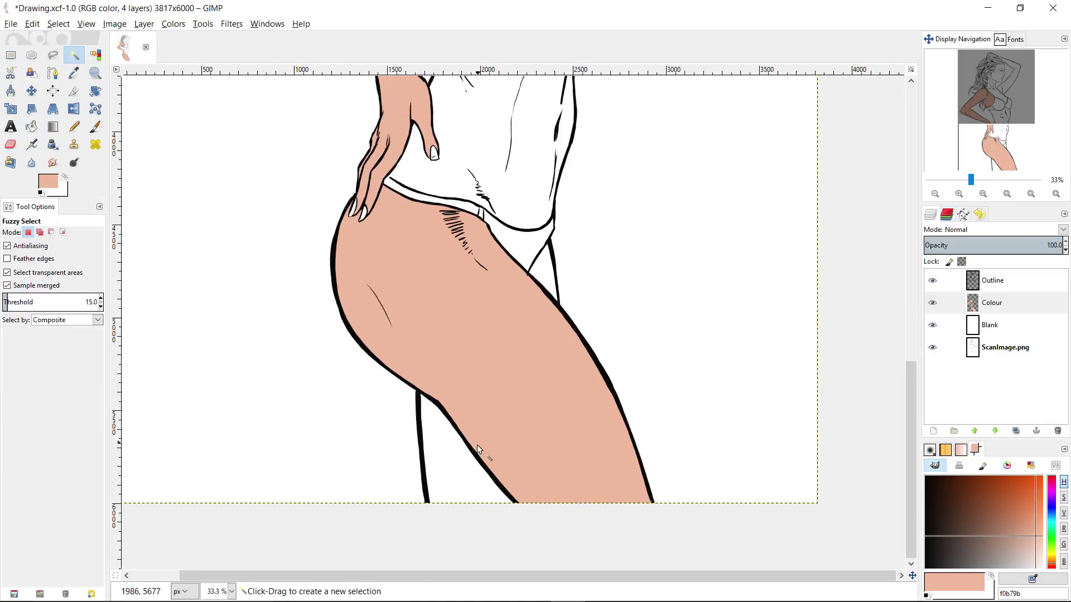
click(466, 468)
scroll(530, 370, up, 1)
shift+click(540, 308)
scroll(568, 255, up, 2)
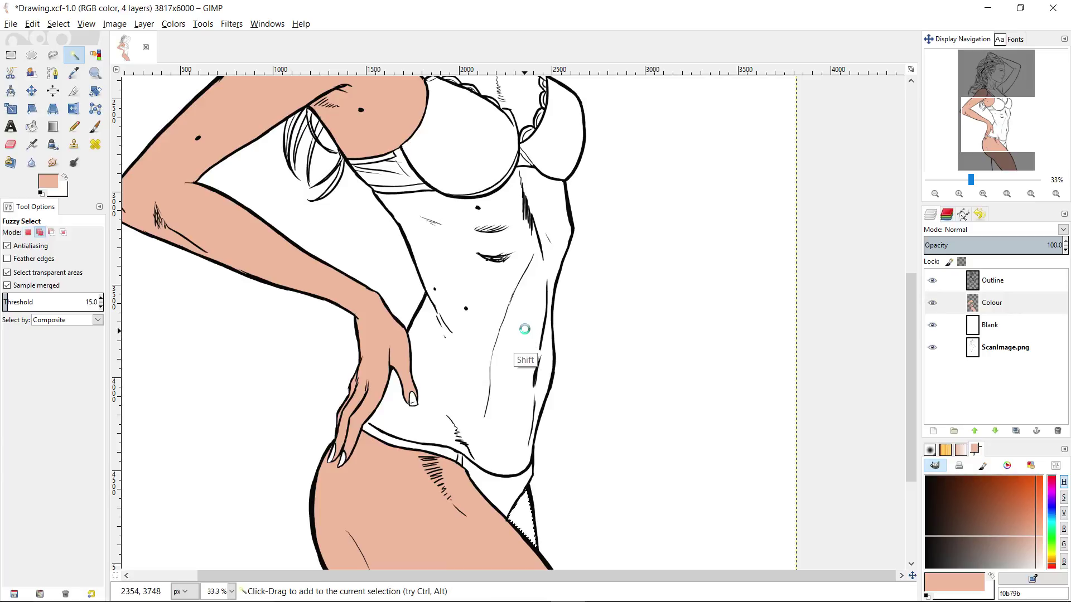
shift+click(526, 330)
key(g)
key(Return)
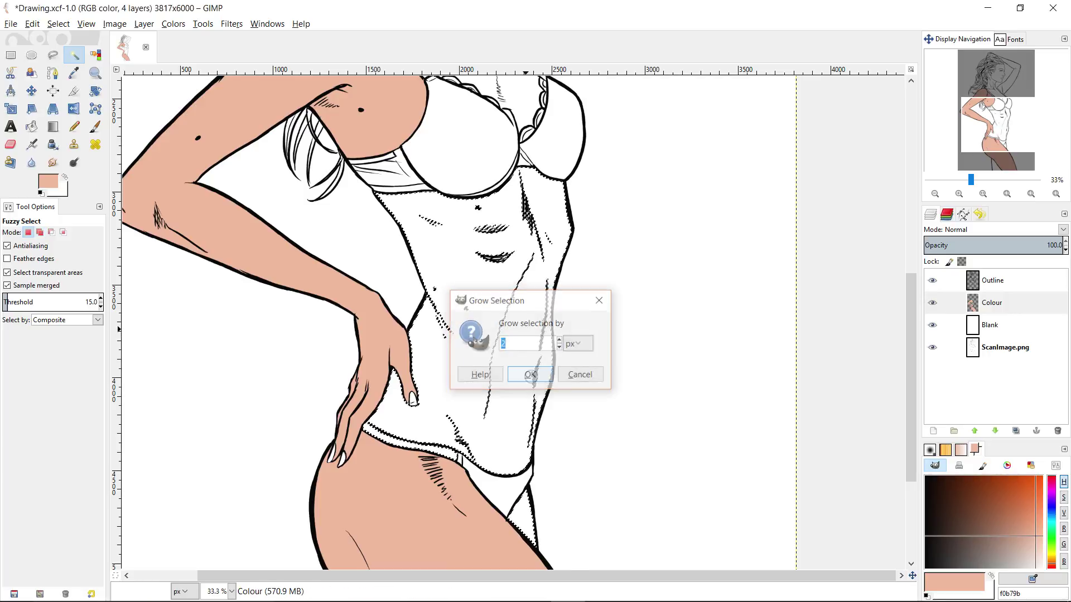
- Bucket-fill the selected torso and back-leg areas with the skin tone and clear the selection
key(shift+b)
click(530, 424)
key(r)
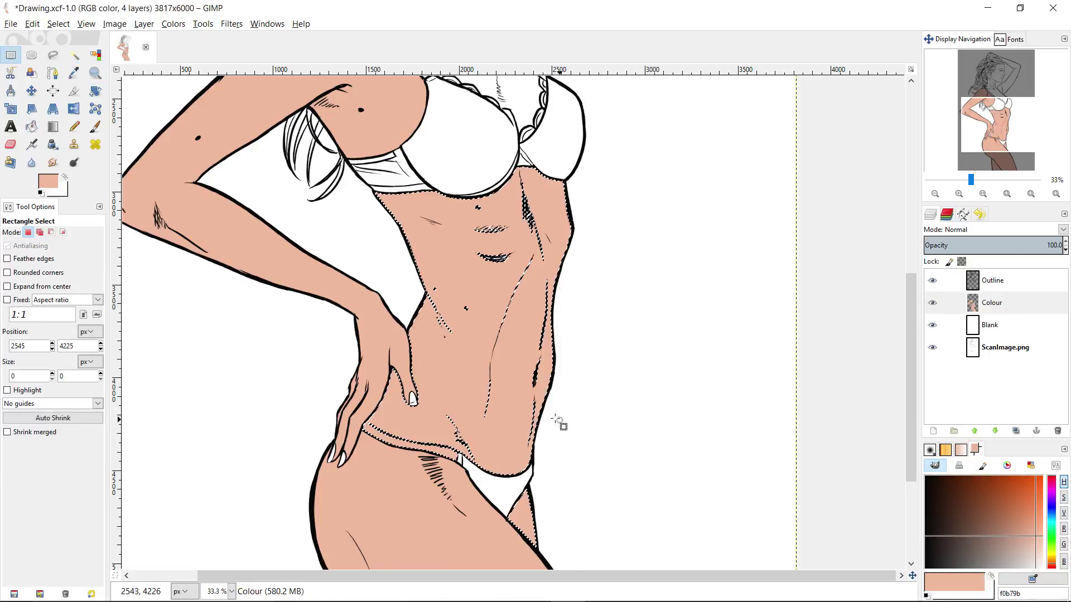
click(557, 422)
- On the Outline layer, extend the upper waistband line with black paint to meet the hand on the hip
scroll(475, 369, up, 1)
scroll(474, 369, left, 1)
scroll(439, 371, up, 3)
key(Page_Up)
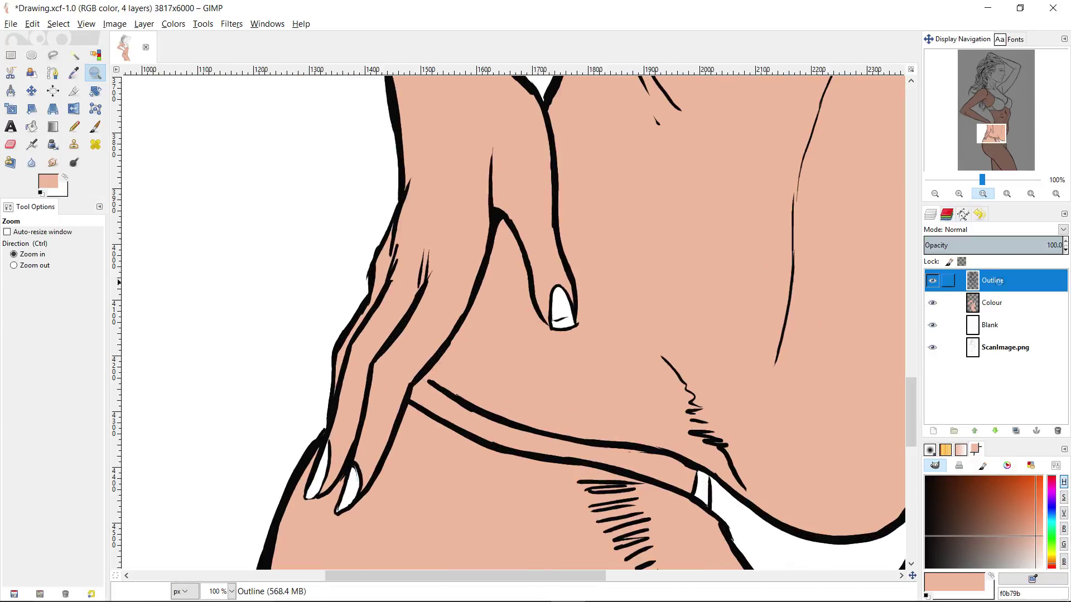
key(p)
key(d)
click(431, 383)
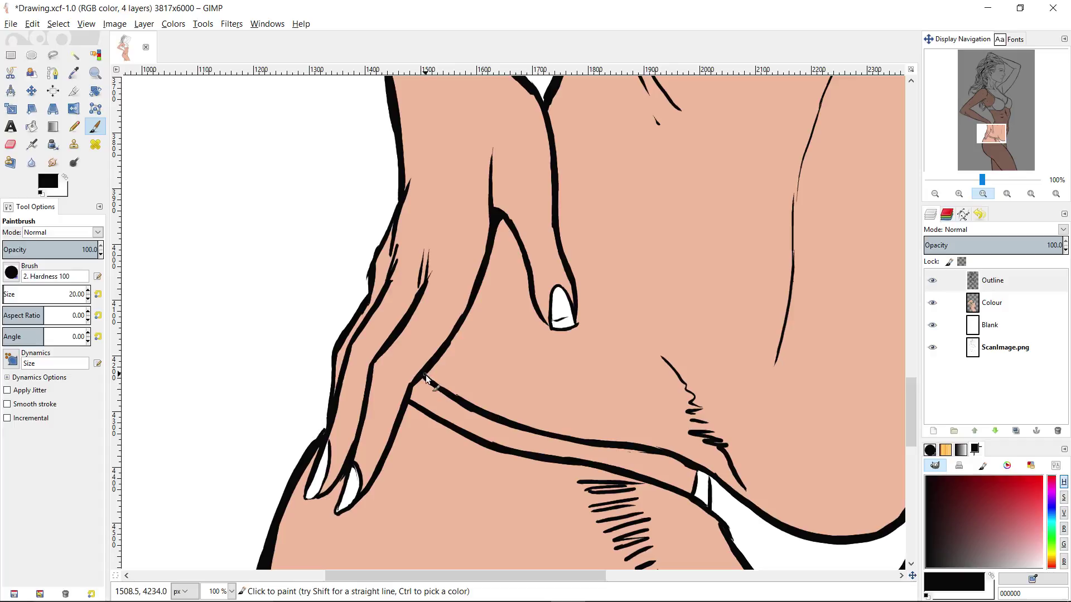
- Make the Colour layer active and fuzzy-select the raised arm
key(z)
ctrl+click(510, 411)
ctrl+click(510, 411)
drag(502, 395, 432, 327)
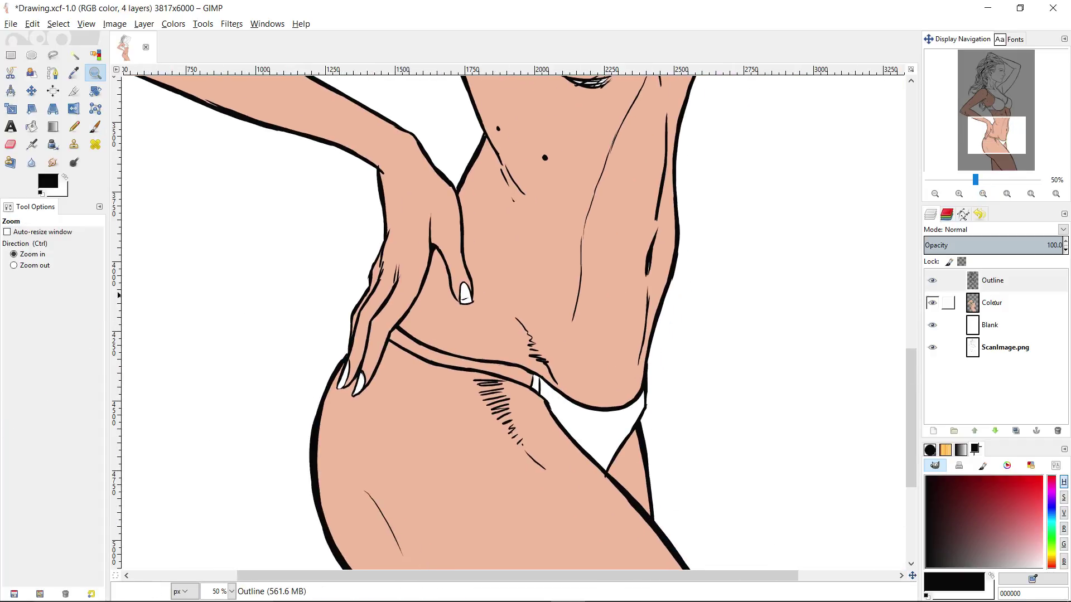
click(994, 302)
ctrl+click(591, 272)
drag(589, 162, 585, 312)
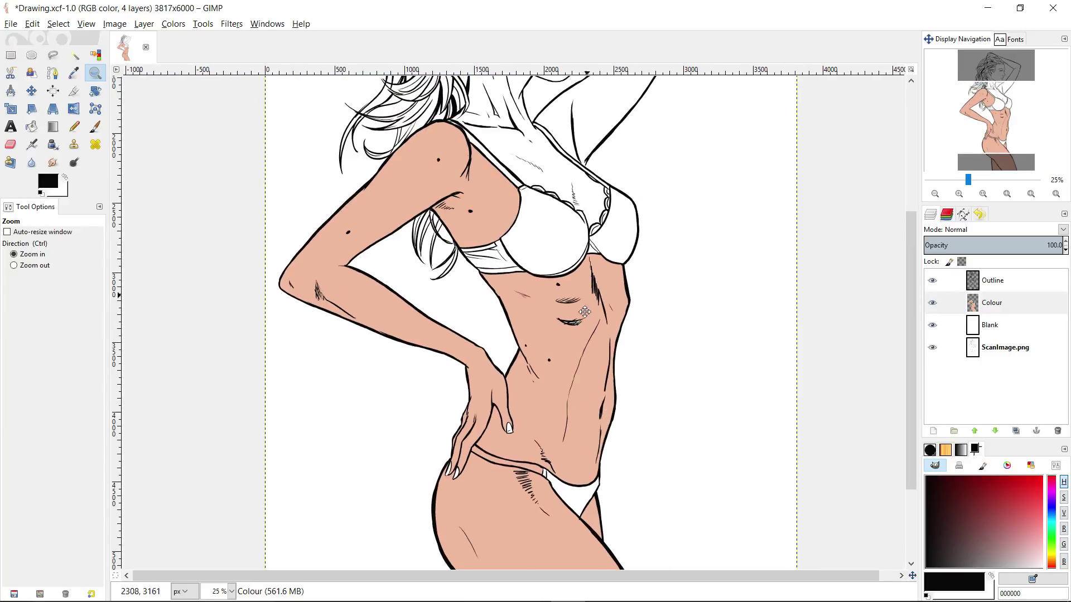
scroll(585, 335, up, 3)
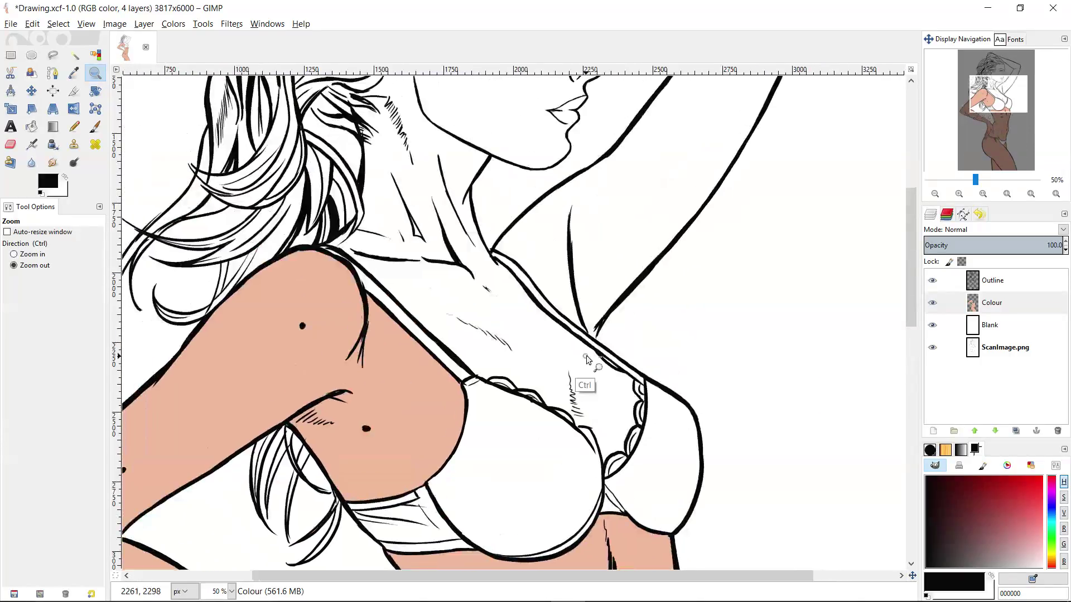
scroll(586, 359, down, 1)
key(u)
click(1004, 307)
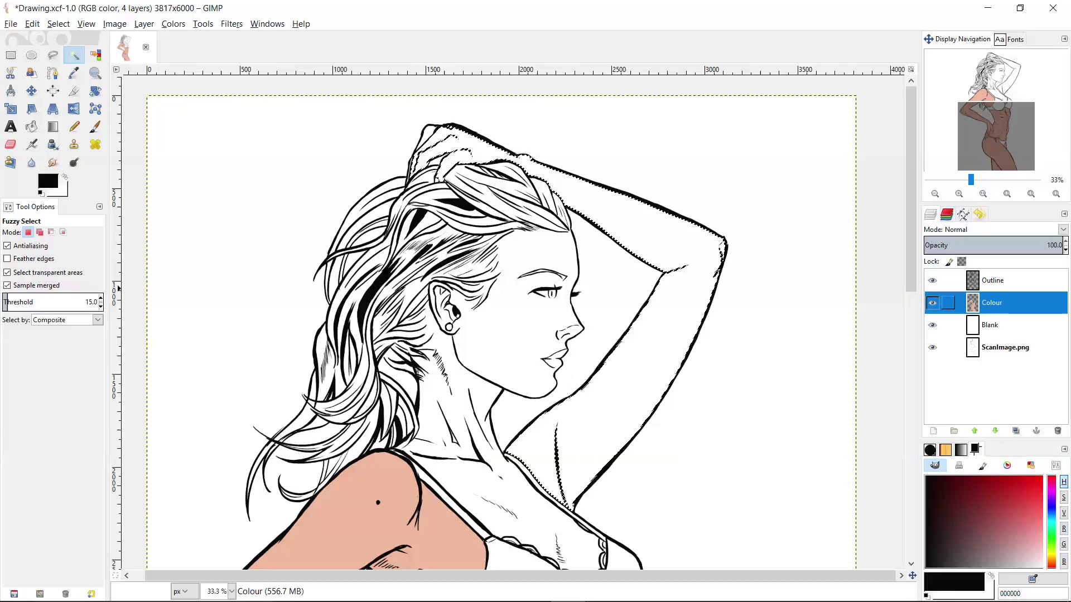
- Pick the skin tone from the coloured arm, bucket-fill the selected raised arm with it, and deselect
key(p)
ctrl+click(464, 525)
key(shift+b)
click(611, 412)
key(r)
- Pencil a skin-tone border along the hairline from the forehead down the temple to the ear
key(z)
click(521, 270)
click(528, 322)
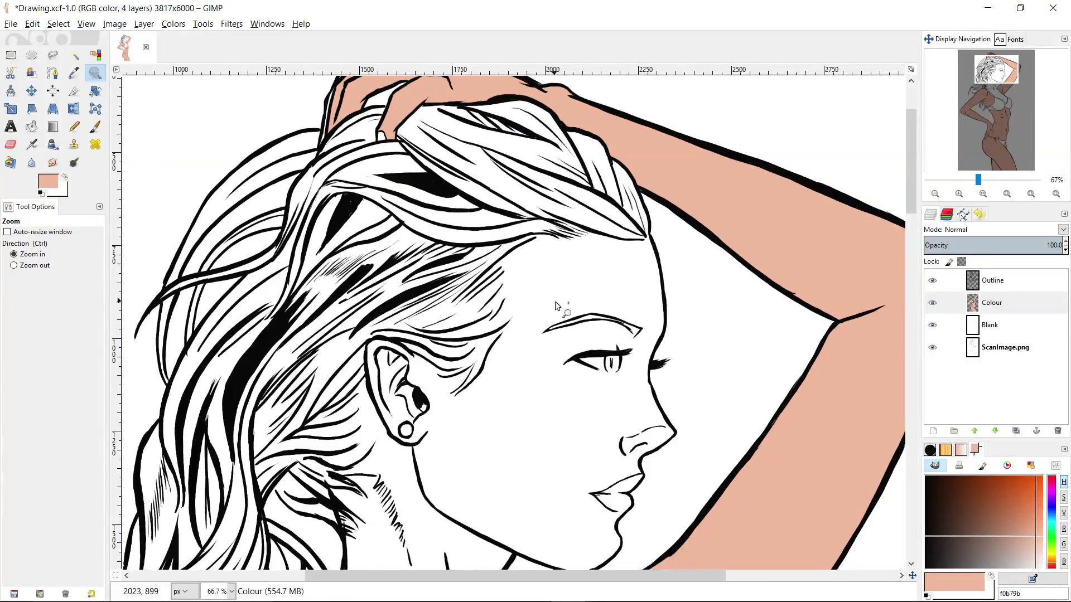
scroll(558, 290, up, 1)
key(n)
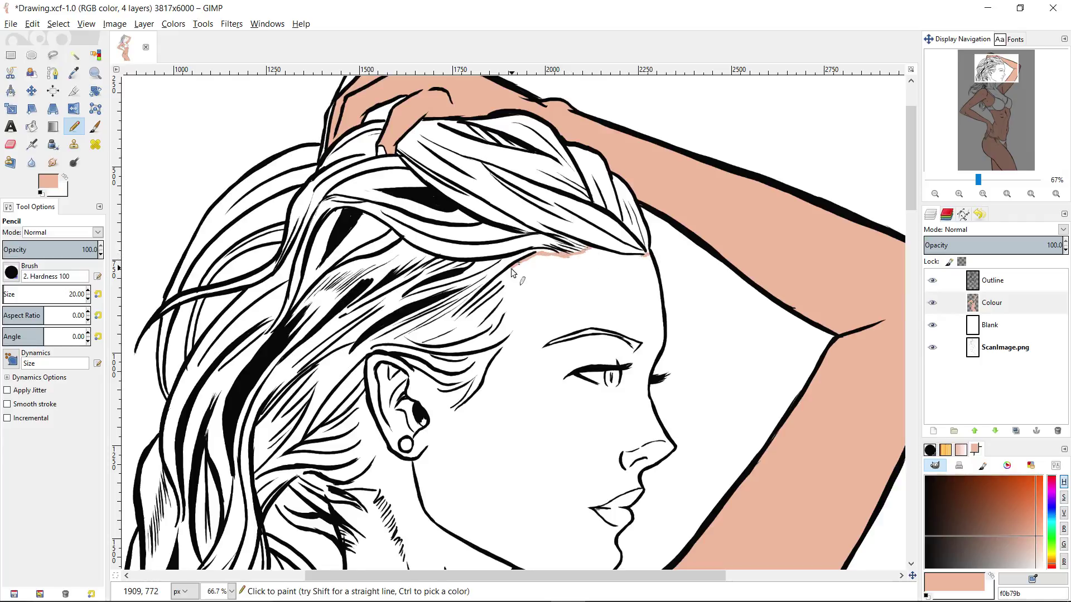
mouse_move(505, 310)
mouse_down()
mouse_move(512, 335)
mouse_move(500, 357)
mouse_up()
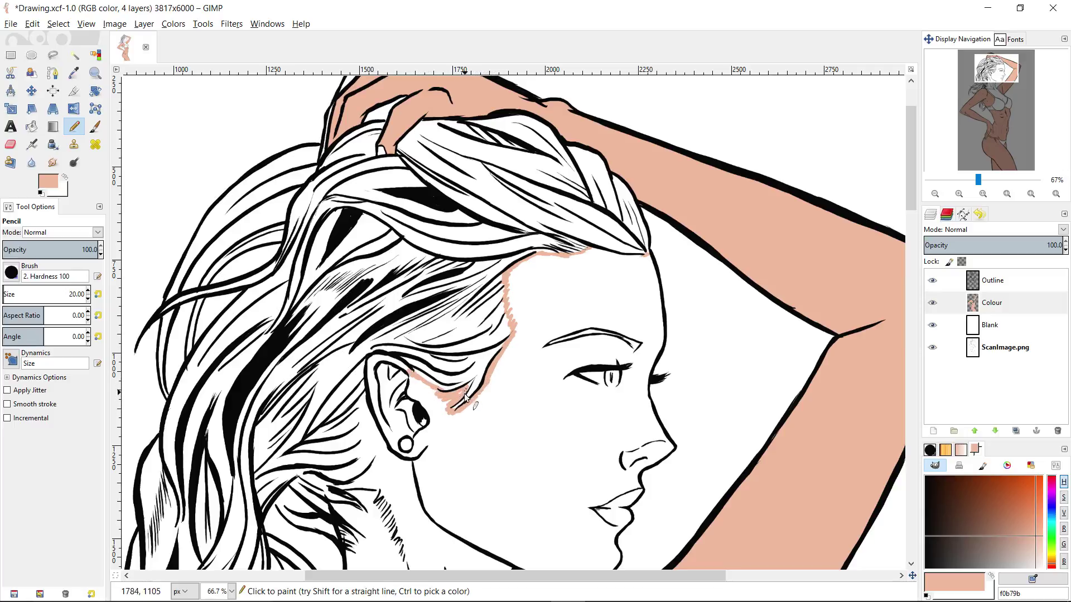
drag(466, 393, 500, 297)
- Pencil the skin-tone border between the hair and the neck below the ear
drag(420, 353, 413, 363)
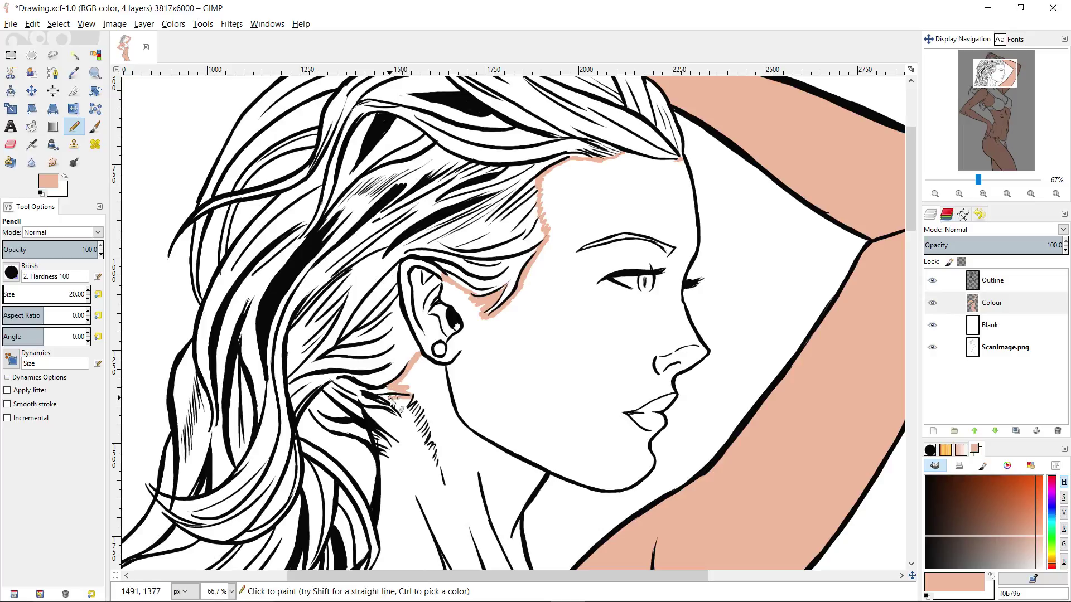
drag(383, 444, 401, 445)
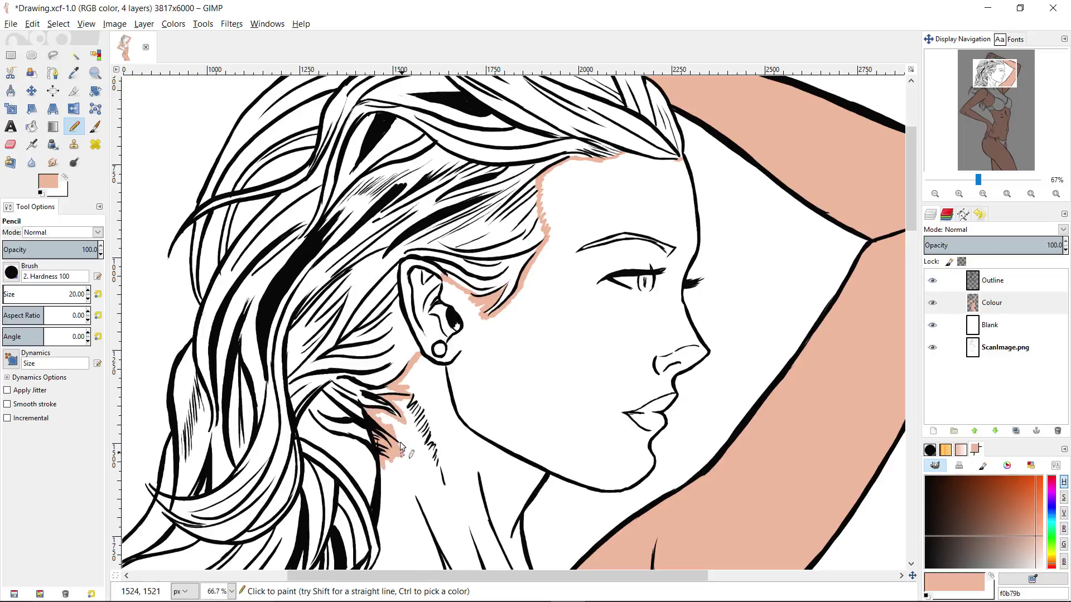
- Fuzzy-select the neck and chest, grow the selection, bucket-fill it with the skin tone, and deselect
key(minus)
key(minus)
key(u)
click(452, 371)
key(shift+g)
click(462, 413)
key(shift+b)
shift+click(479, 382)
key(r)
click(552, 382)
drag(554, 368, 546, 392)
- Pencil a skin-tone border along the lower edge of the eye to close its open outline
key(z)
click(544, 344)
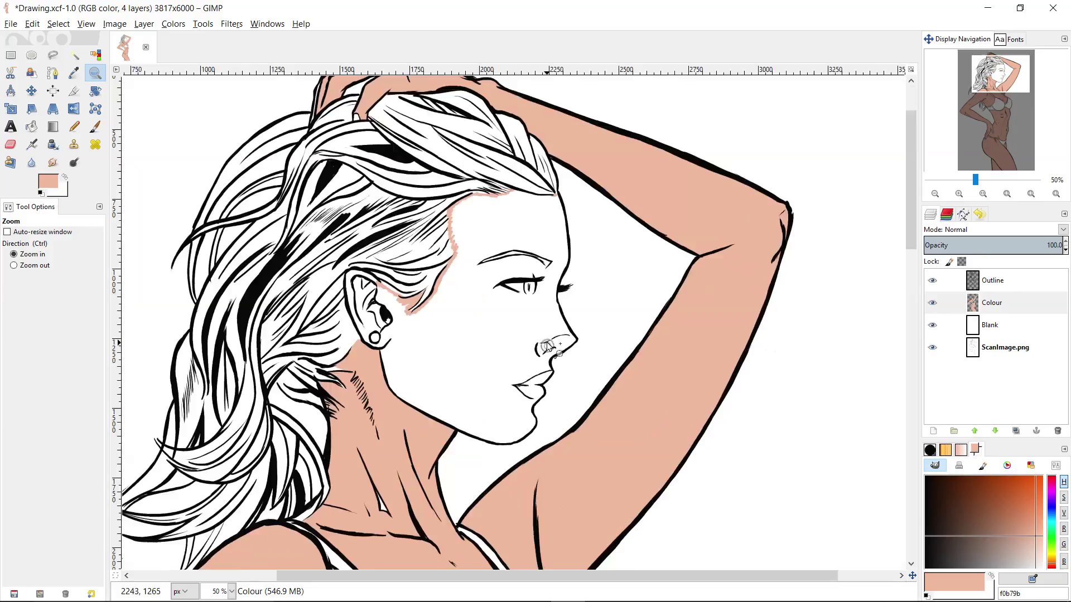
click(543, 343)
drag(542, 341, 540, 398)
click(540, 396)
key(n)
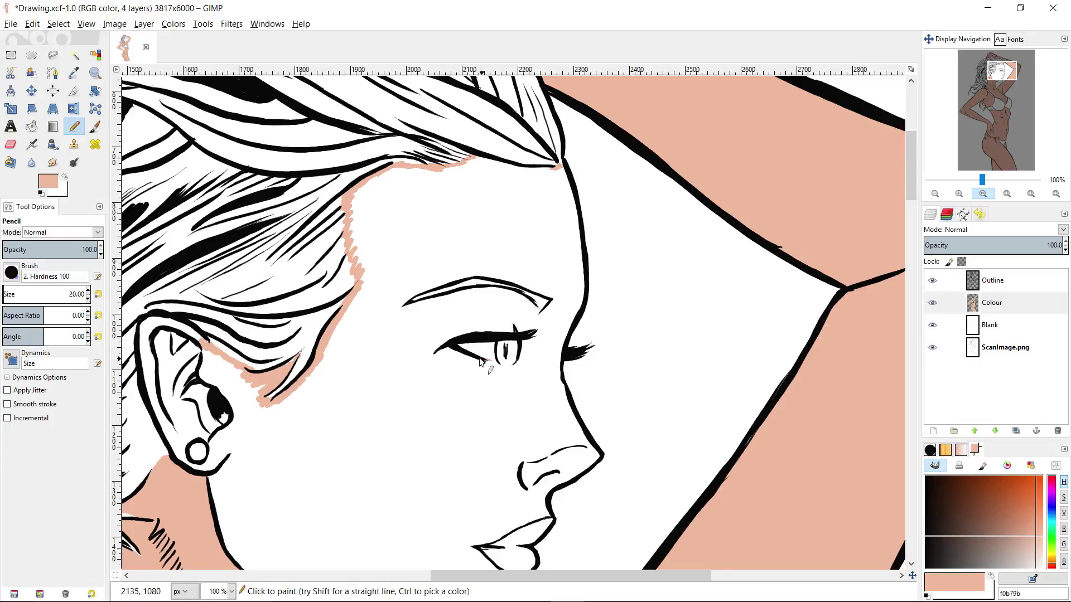
drag(519, 360, 527, 342)
ctrl+scroll(530, 352, down, 3)
ctrl+scroll(532, 346, up, 4)
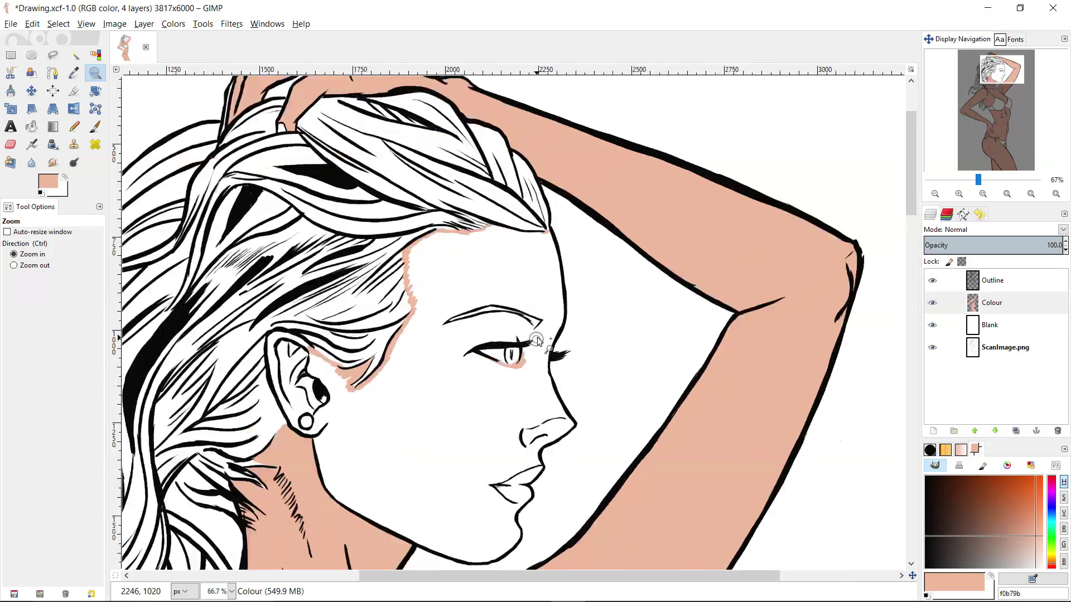
- Fuzzy-select the face, grow the selection, and bucket-fill it with the skin tone
key(u)
ctrl+scroll(527, 323, down, 3)
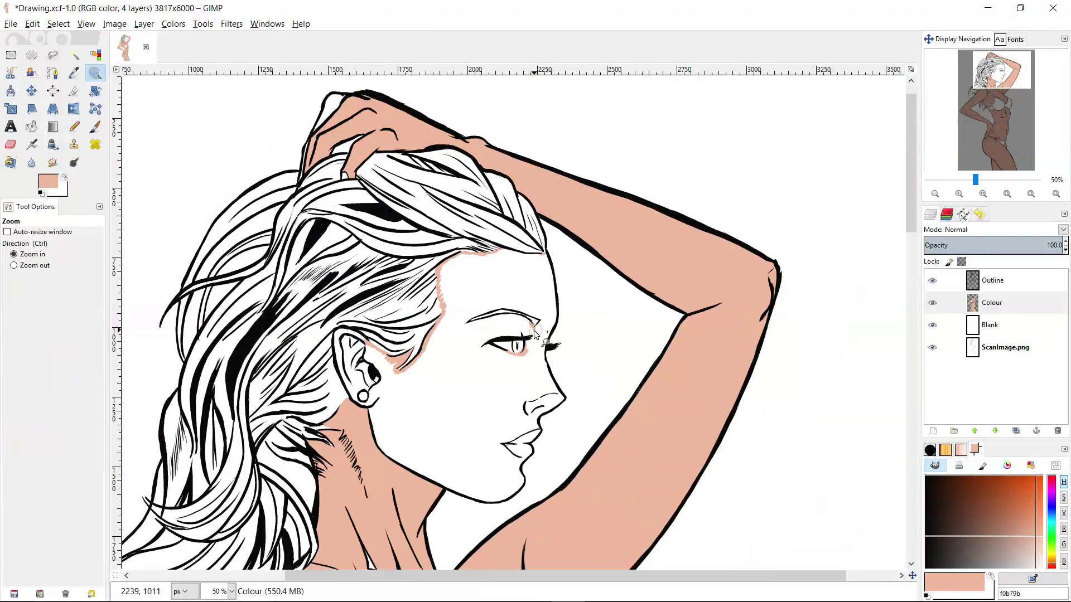
click(530, 375)
key(alt+s)
key(g)
key(Return)
key(shift+b)
click(533, 366)
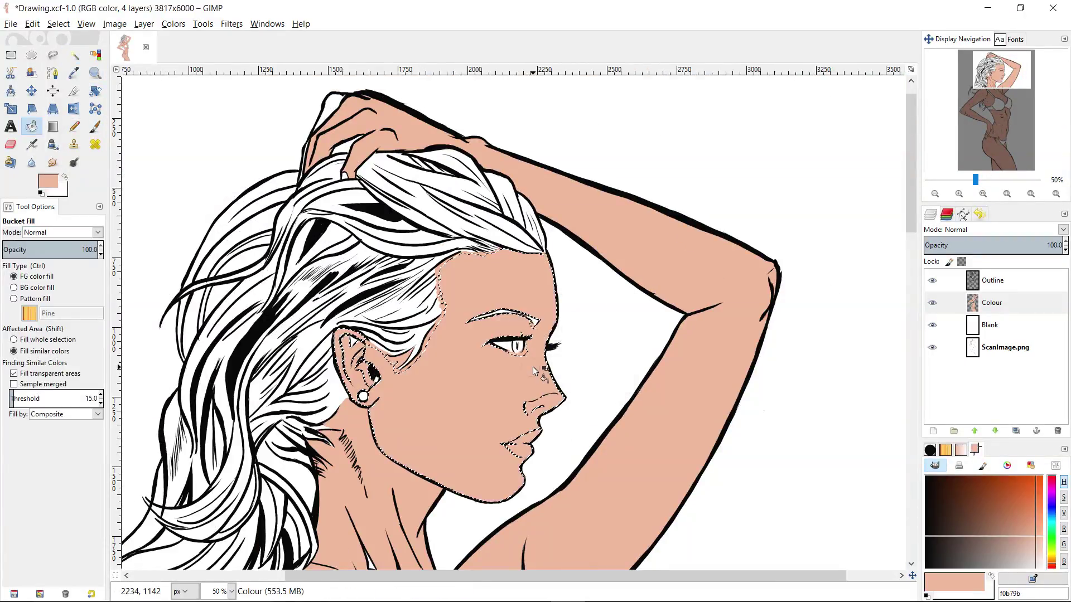
- Lasso the inner ear above the earring, bucket-fill its white gaps with the skin tone, and deselect
key(z)
click(369, 357)
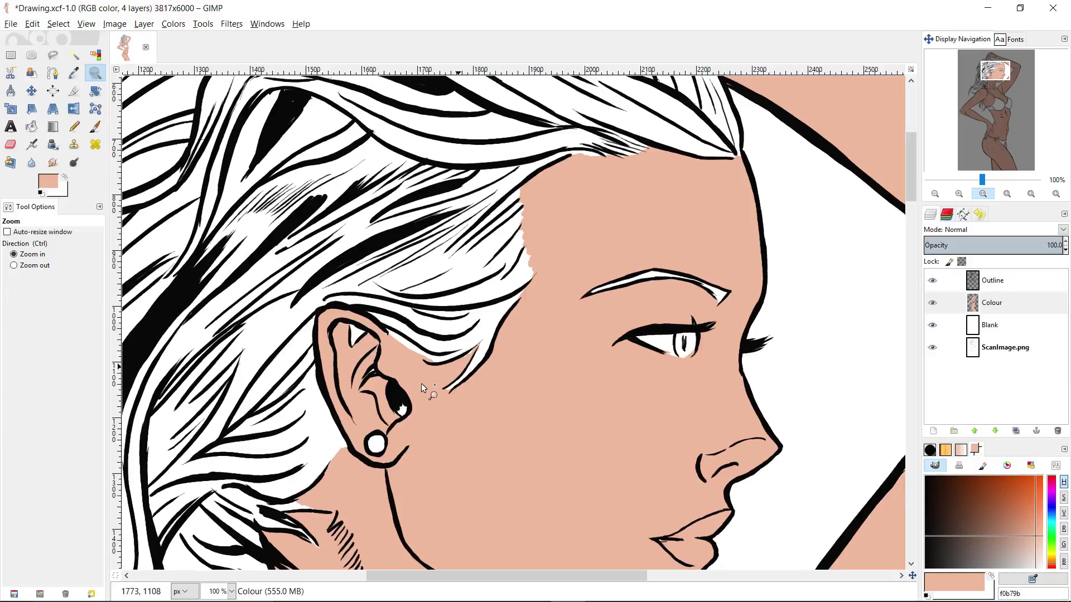
key(f)
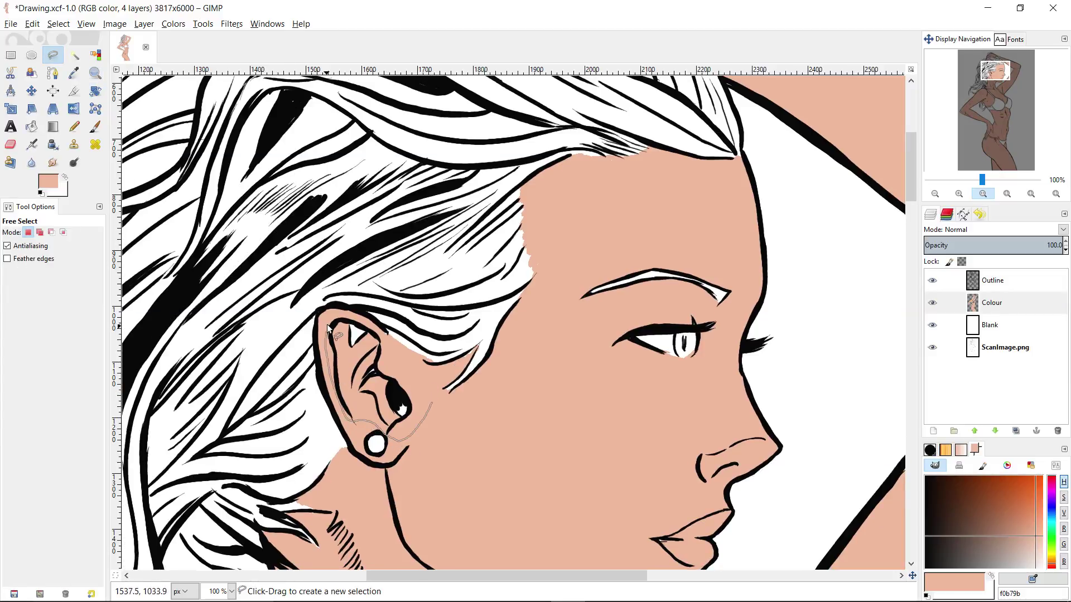
click(432, 402)
key(shift+b)
shift+click(411, 387)
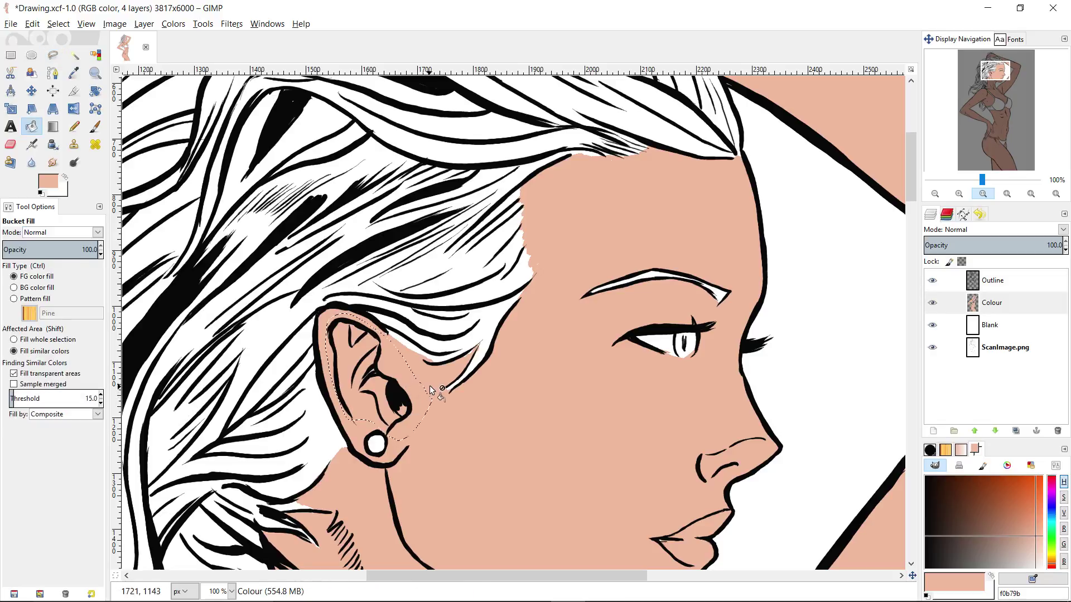
key(r)
click(433, 383)
- Fuzzy-select the uncoloured finger area of the hand above the hair and grow the selection by 2 px
key(z)
ctrl+click(433, 383)
ctrl+click(436, 381)
drag(522, 241, 594, 406)
click(452, 304)
key(u)
click(449, 280)
key(alt+s)
key(g)
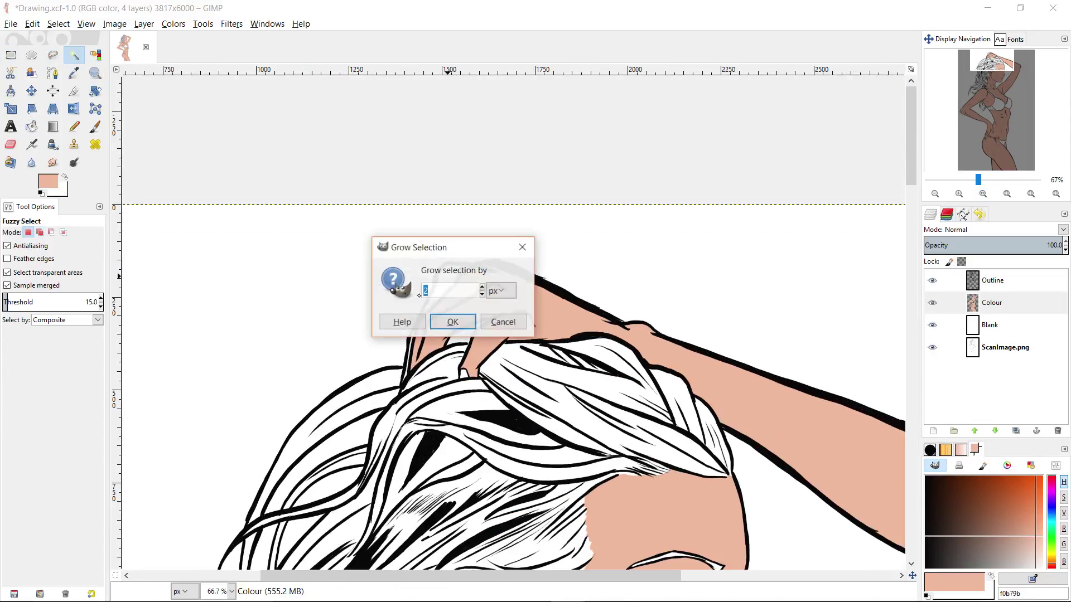
key(Return)
- Bucket-fill the selected finger area with the skin tone and clear the selection
key(shift+b)
click(445, 281)
key(r)
click(411, 346)
- Pencil the skin tone into the narrow gap along the outermost finger of the raised hand
key(z)
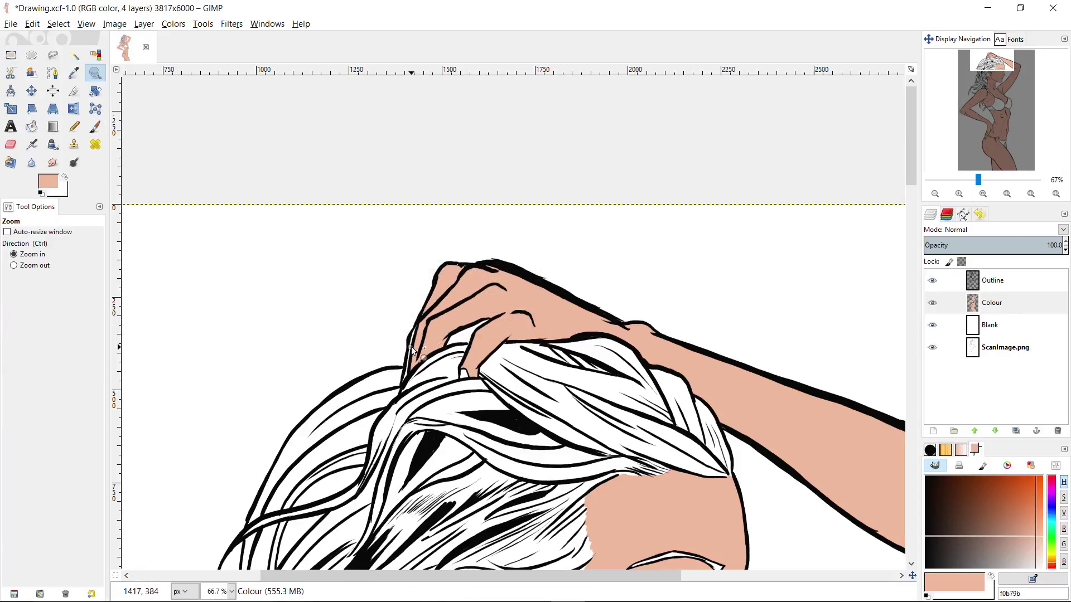
click(411, 357)
click(405, 397)
key(n)
drag(402, 409, 403, 354)
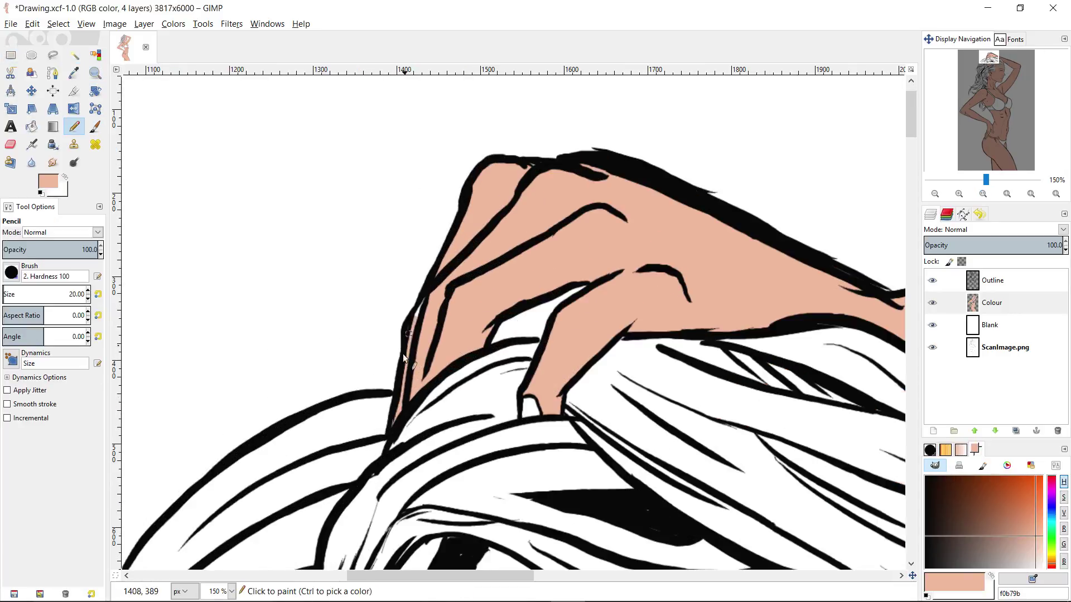
- Hide the Outline layer so the gaps in the skin colour can be checked
key(z)
scroll(579, 297, down, 6)
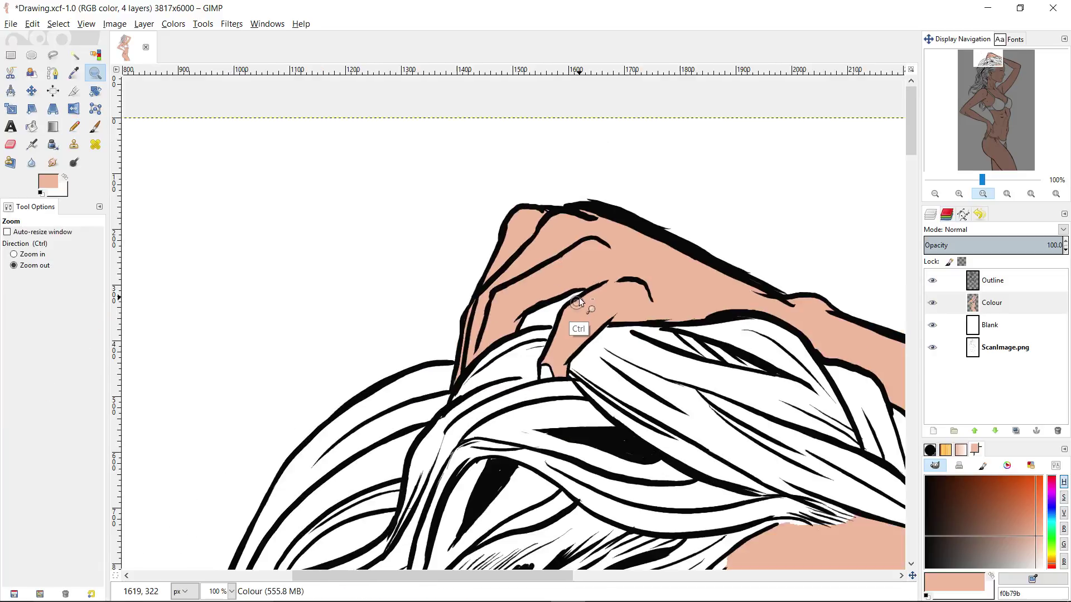
scroll(558, 334, down, 3)
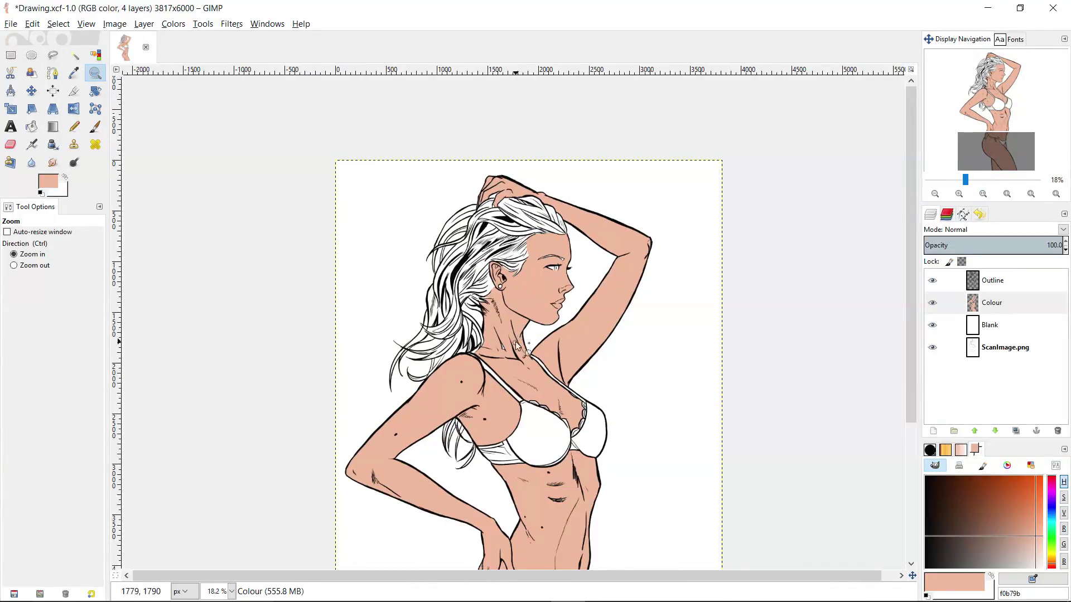
scroll(479, 306, up, 2)
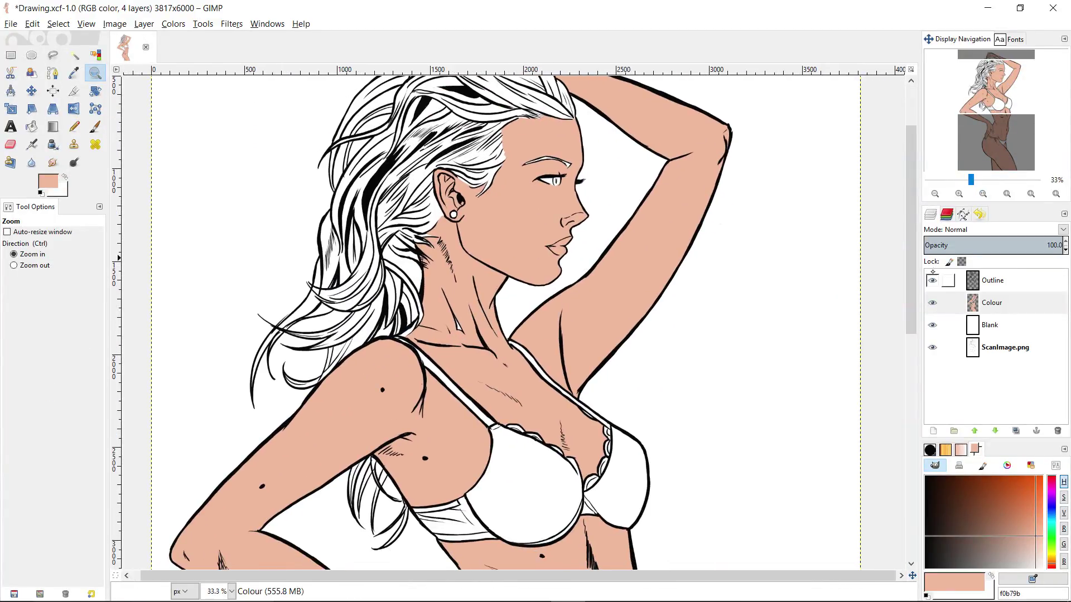
click(932, 280)
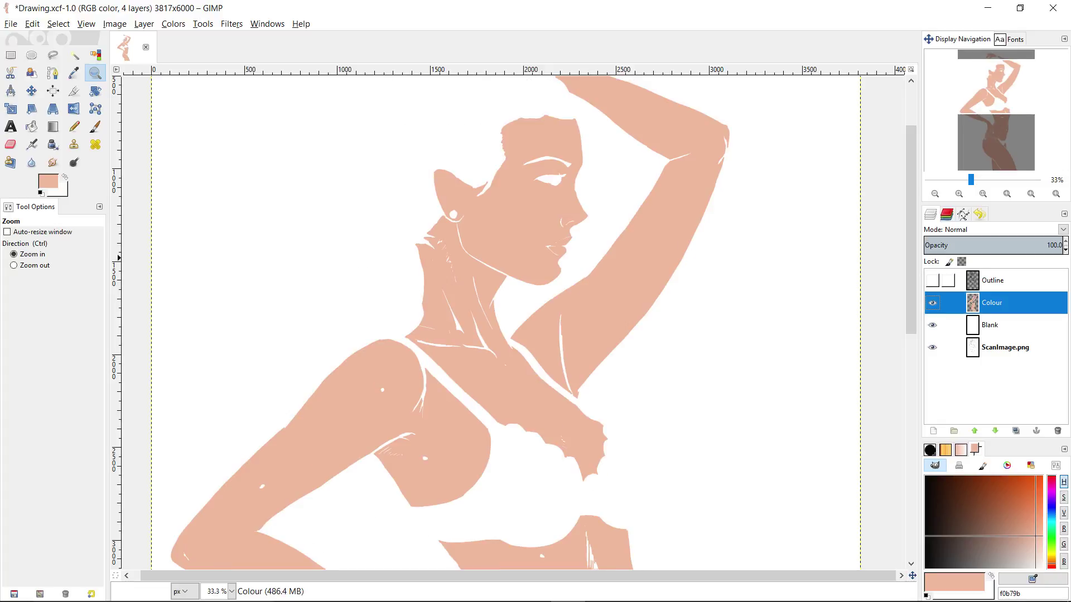
- Lasso the white crease gap at the raised arm's armpit, fill it with the skin tone, and deselect
click(550, 422)
click(549, 422)
mouse_move(606, 358)
mouse_down()
mouse_move(599, 396)
mouse_move(584, 382)
mouse_move(551, 260)
mouse_move(606, 366)
mouse_up()
key(f)
key(p)
key(ctrl+comma)
key(ctrl+shift+a)
- Lasso the white line gaps around the collarbone, fill them with the skin tone, and deselect
key(f)
mouse_move(605, 501)
mouse_down()
mouse_move(322, 306)
mouse_move(288, 261)
mouse_move(329, 215)
mouse_move(412, 253)
mouse_move(449, 366)
mouse_move(548, 517)
mouse_move(573, 442)
mouse_up()
scroll(312, 239, up, 3)
scroll(513, 407, down, 4)
key(Return)
key(r)
click(560, 366)
key(u)
click(545, 287)
key(r)
click(500, 437)
- Fill the remaining white line gaps in the neck with the skin tone and clear the selection
scroll(428, 324, up, 3)
key(shift+e)
key(u)
click(395, 286)
key(z)
ctrl+click(409, 360)
key(r)
click(518, 393)
- Lasso the white line gaps inside the torso, bucket-fill them with the skin tone, and deselect
scroll(535, 324, down, 5)
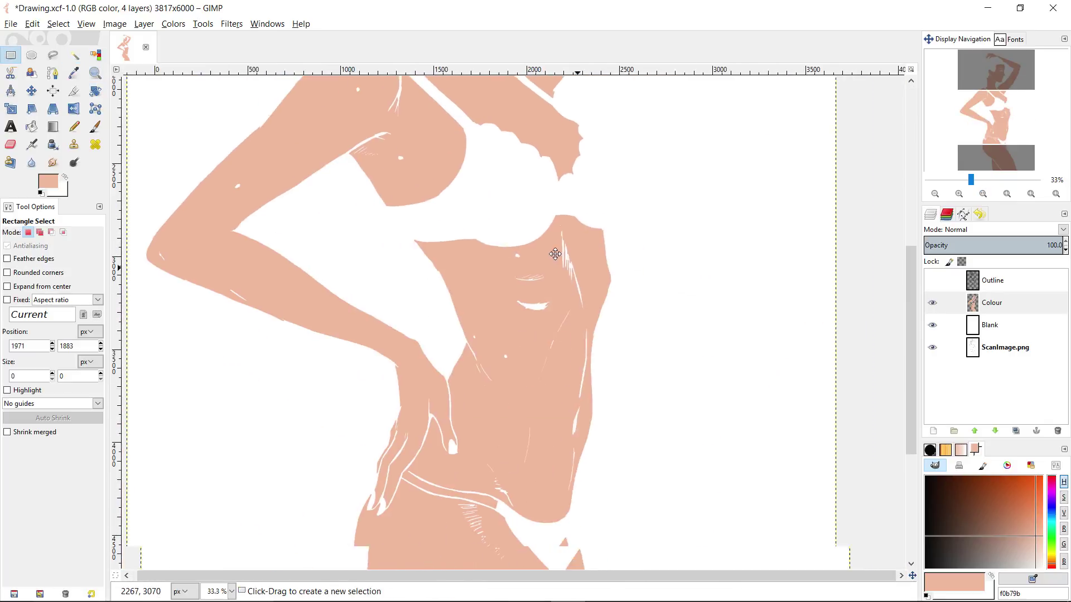
key(z)
key(f)
mouse_move(427, 433)
mouse_down()
mouse_move(463, 482)
mouse_move(550, 465)
mouse_move(592, 170)
mouse_move(557, 281)
mouse_move(549, 191)
mouse_move(459, 228)
mouse_move(402, 353)
mouse_move(457, 430)
mouse_up()
scroll(557, 279, up, 3)
key(shift+b)
shift+click(514, 409)
key(r)
click(569, 433)
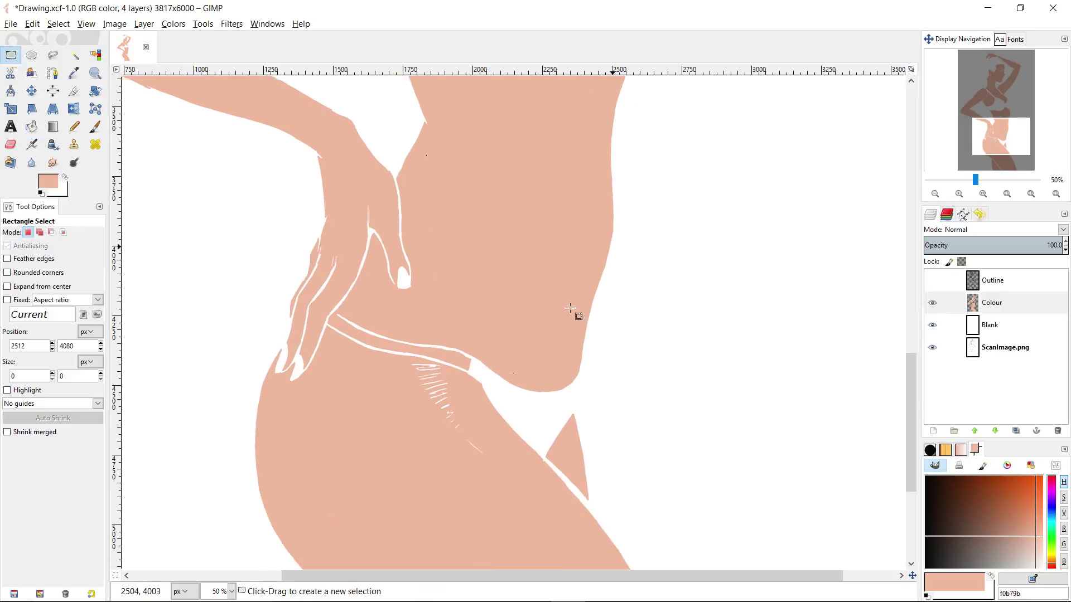
- Lasso the white hatching gaps on the upper hip, fill them with the skin tone f0b79b, and deselect
key(f)
drag(556, 435, 473, 285)
drag(462, 371, 556, 435)
key(shift+b)
shift+click(530, 394)
key(r)
click(559, 329)
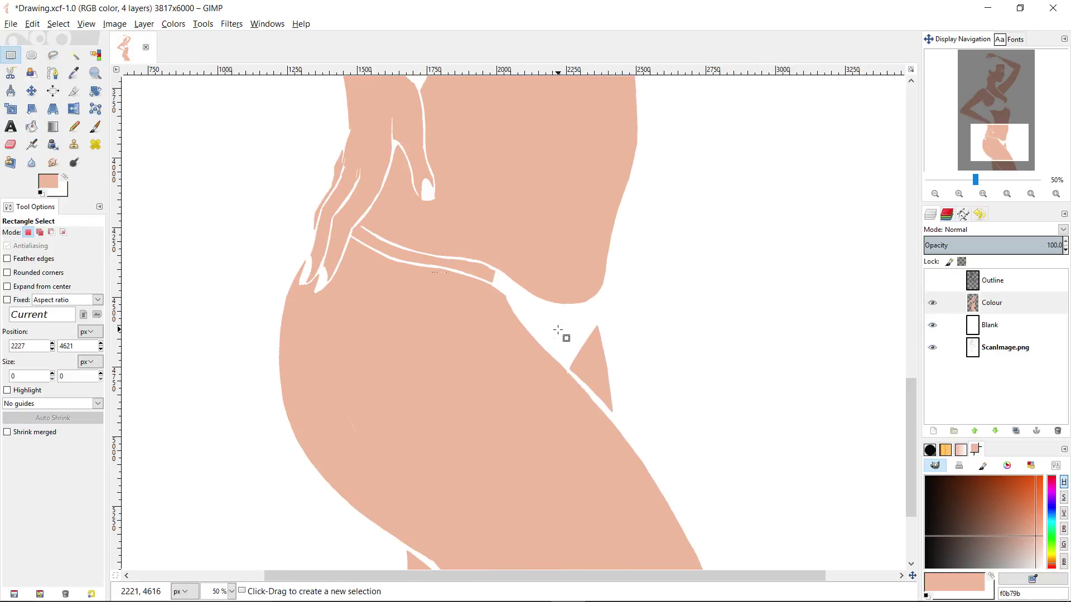
- Lasso the remaining white line gaps around the hip and thigh, fill them with the skin tone, and deselect
key(z)
ctrl+click(558, 323)
ctrl+click(558, 322)
triple_click(478, 308)
key(f)
mouse_move(562, 371)
mouse_down()
mouse_move(521, 377)
mouse_move(258, 509)
mouse_move(284, 521)
mouse_up()
key(space)
mouse_move(454, 409)
mouse_down()
mouse_move(353, 406)
mouse_move(258, 261)
mouse_up()
mouse_move(158, 472)
mouse_down()
mouse_move(450, 268)
mouse_move(497, 367)
mouse_move(481, 403)
mouse_up()
key(shift+b)
shift+click(480, 373)
key(r)
click(515, 351)
- Lasso the last small leftover white gap in the skin and bucket-fill it with the skin tone
key(z)
ctrl+click(480, 549)
ctrl+click(480, 549)
triple_click(543, 370)
double_click(546, 366)
key(f)
mouse_move(560, 389)
mouse_down()
mouse_move(593, 338)
mouse_move(593, 231)
mouse_move(553, 395)
mouse_up()
key(shift+b)
shift+click(558, 368)
key(z)
ctrl+click(579, 362)
ctrl+click(580, 361)
key(space)
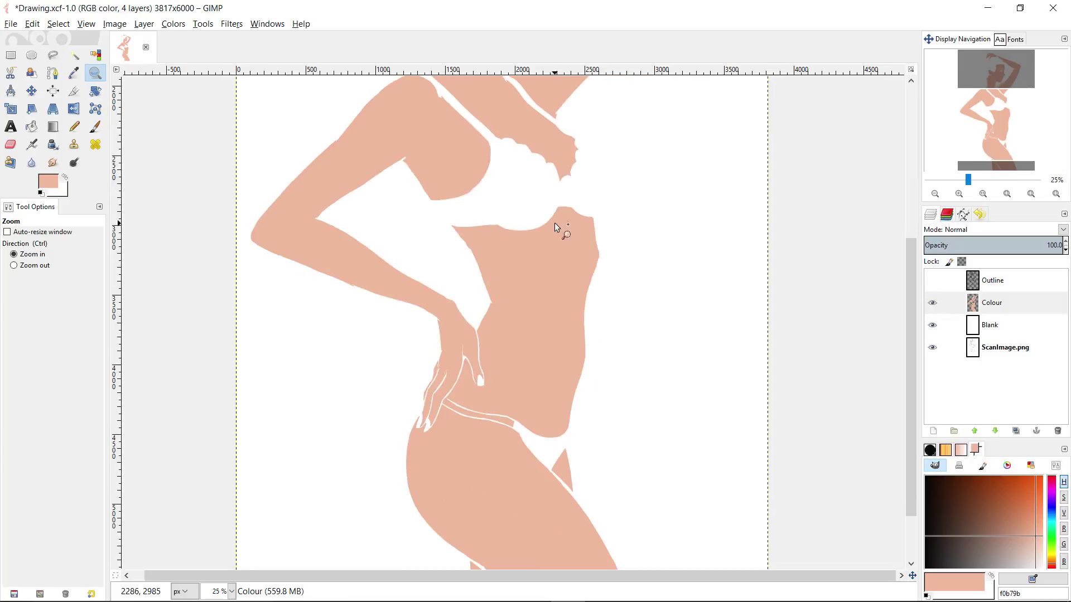
- Show the Outline layer, fuzzy-select the briefs' front, grow the selection, fill it with off-white fdf9f2, and deselect
click(533, 402)
click(931, 280)
click(544, 375)
key(alt+s)
key(g)
key(Return)
click(1041, 565)
click(1052, 559)
key(shift+b)
click(558, 364)
key(r)
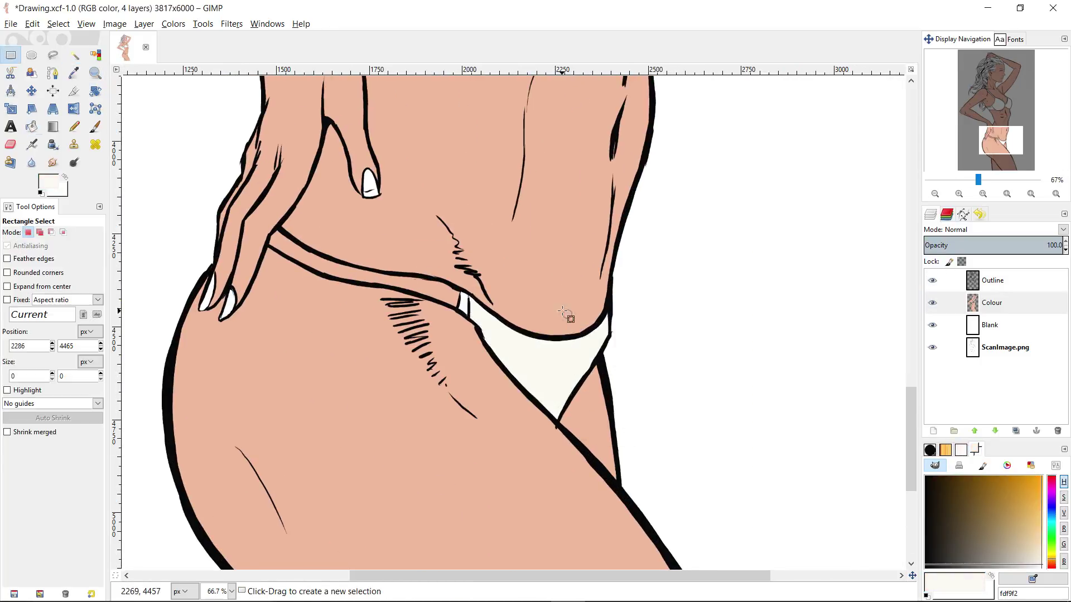
- Fuzzy-select the briefs' waistband and its small side piece, grow the selection, and fill it with the same off-white fdf9f2
scroll(367, 234, up, 1)
key(u)
click(478, 319)
shift+click(516, 337)
key(alt+s)
key(g)
key(Return)
key(shift+b)
ctrl+click(522, 364)
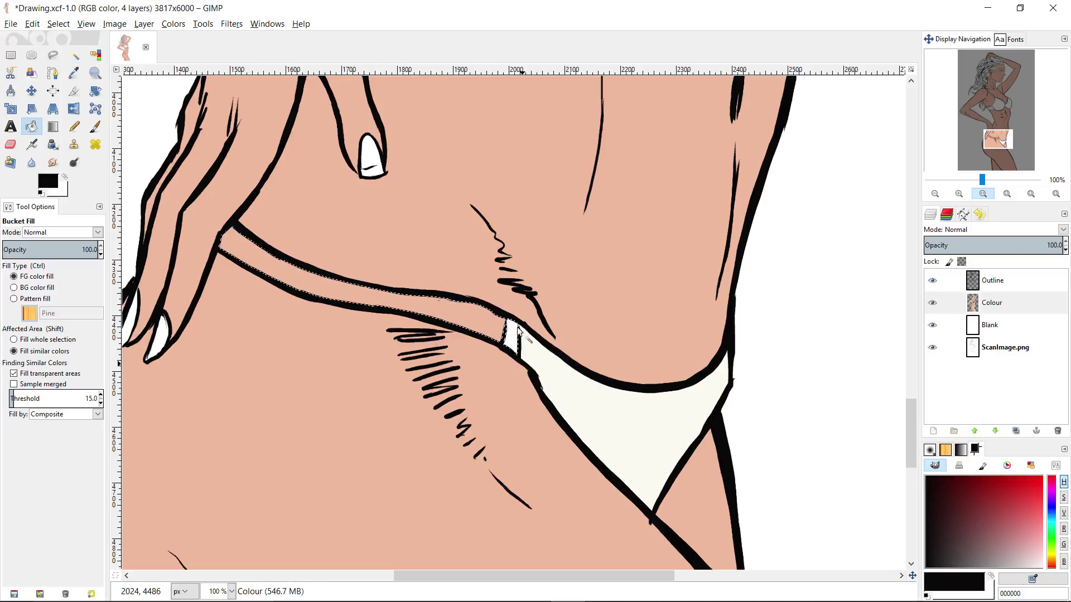
ctrl+click(549, 390)
click(423, 308)
- Fuzzy-select the bra cups and side band, grow the selection, fill it with off-white fdf9f2, and deselect
key(z)
scroll(544, 300, down, 3)
drag(539, 90, 567, 316)
key(u)
click(531, 307)
shift+click(601, 334)
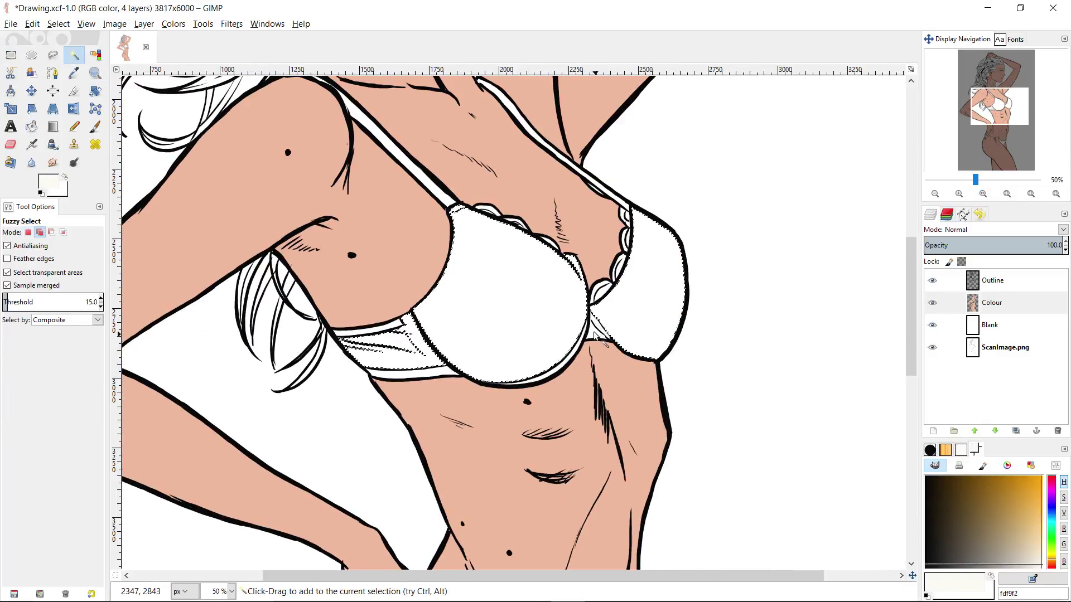
key(alt+s)
key(g)
key(Return)
key(shift+b)
shift+click(640, 318)
key(r)
click(687, 323)
- Hide the ScanImage.png and Blank layers to expose the unfilled transparent areas around the bra
drag(620, 321, 613, 342)
key(z)
click(613, 409)
click(931, 348)
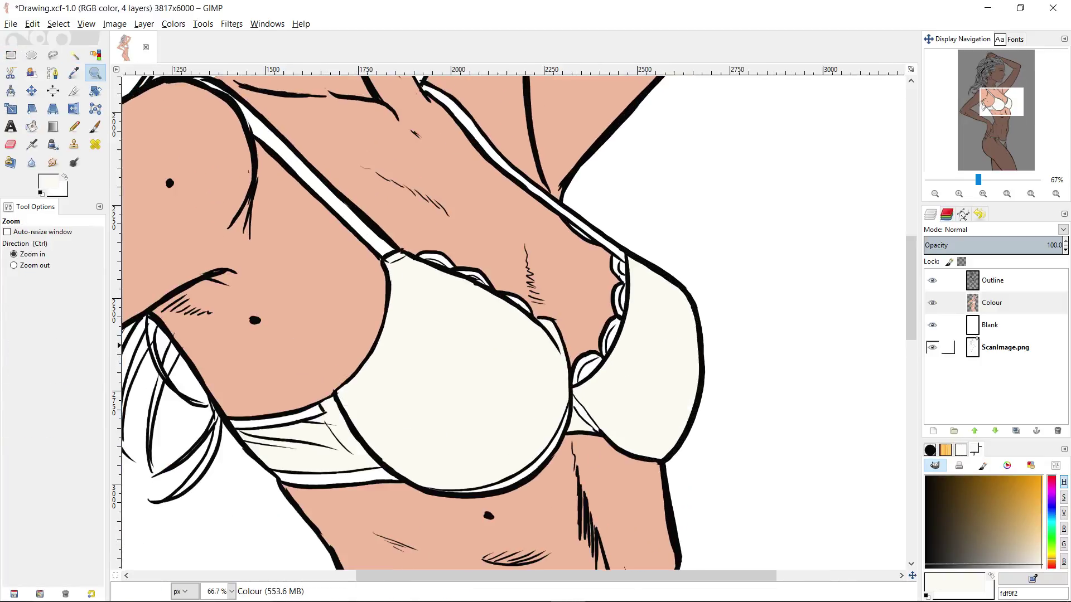
click(932, 325)
click(361, 479)
- Fuzzy-select the bra's unfilled side-band trims, underwire strip, centre piece and inner lace scallops in one combined selection
key(u)
click(442, 439)
shift+click(372, 341)
key(p)
drag(702, 439, 584, 369)
key(u)
shift+click(590, 363)
drag(658, 276, 575, 316)
shift+click(574, 316)
drag(585, 237, 592, 348)
shift+click(592, 349)
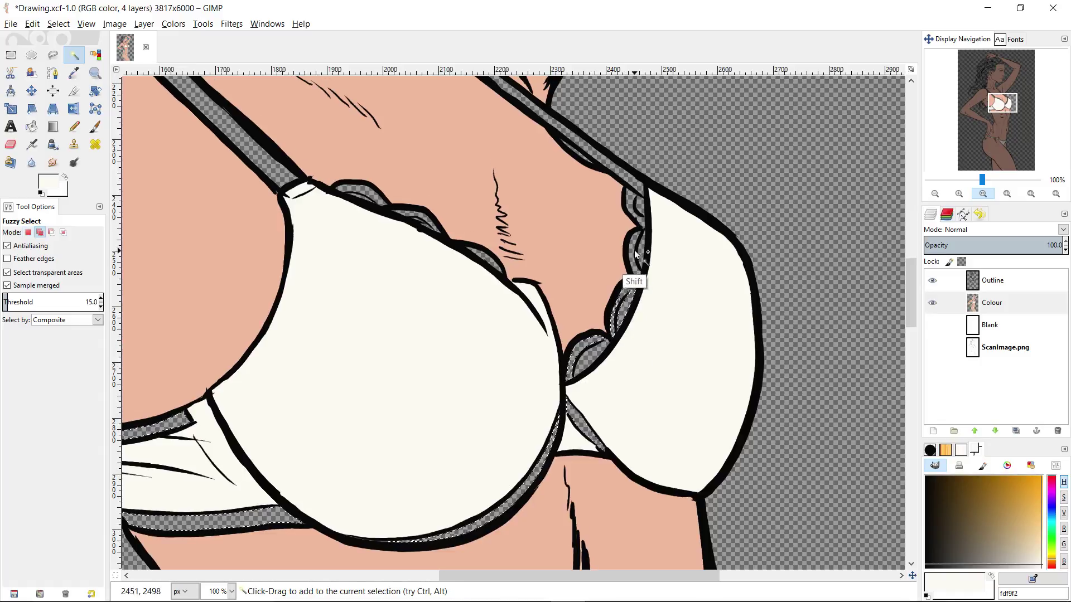
- Add the remaining unfilled lace scallops along both bra cups to the selection
scroll(633, 276, up, 2)
shift+click(637, 246)
drag(637, 245, 718, 296)
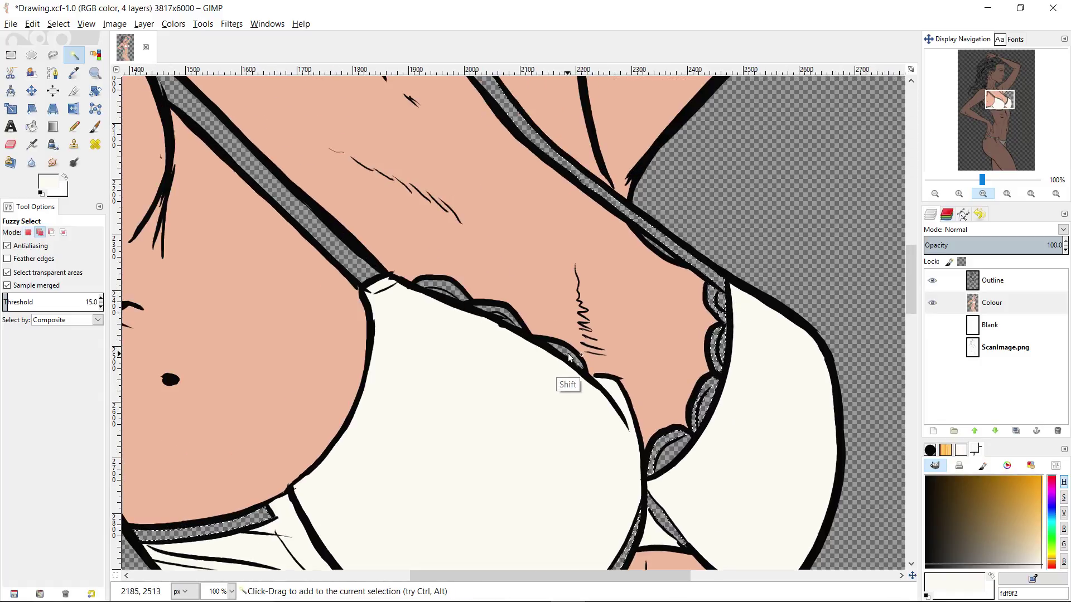
shift+click(567, 351)
drag(568, 351, 607, 397)
shift+click(528, 347)
shift+click(493, 332)
drag(500, 338, 529, 355)
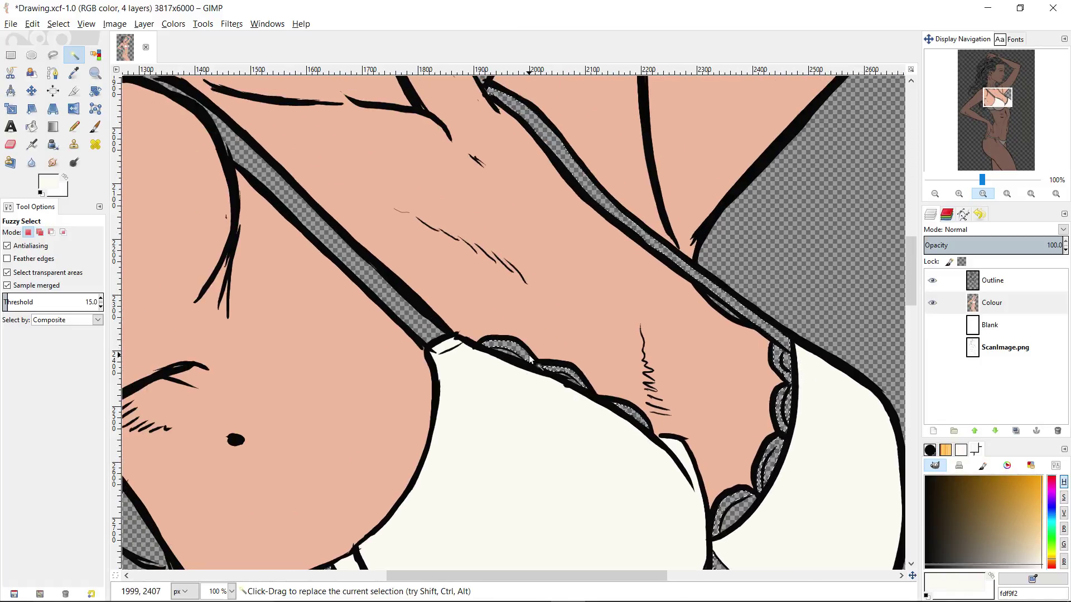
- Fill the bra's selected trims, lace and straps with the off-white fdf9f2
drag(450, 327, 502, 363)
key(shift+b)
click(459, 349)
key(z)
ctrl+click(520, 325)
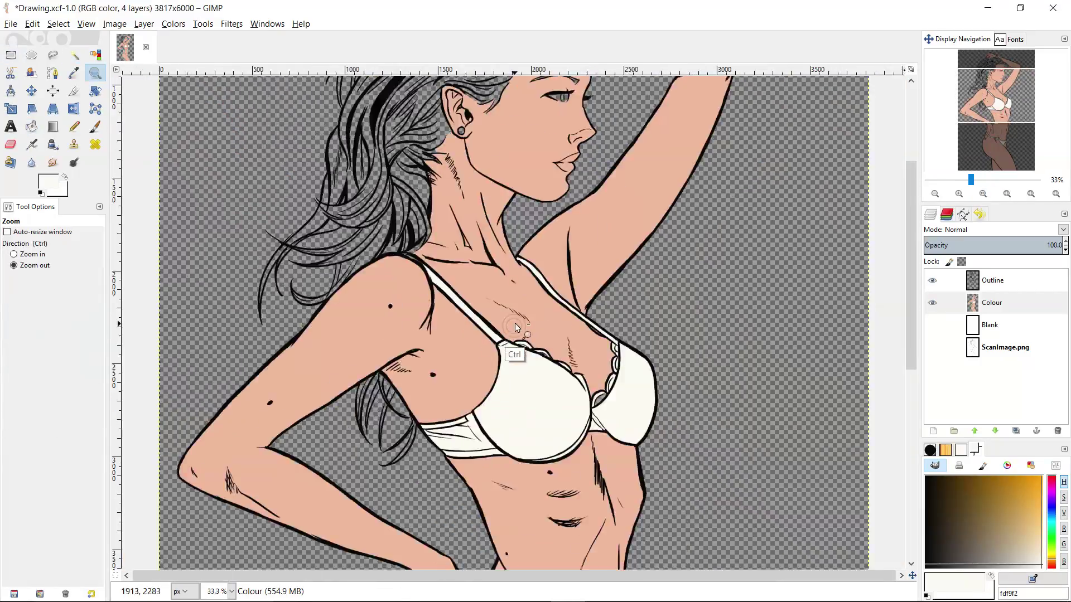
- Fuzzy-select the hair section above and behind the ear, grow the selection, and fill it with cream faefd4
drag(420, 377, 510, 342)
drag(528, 134, 501, 420)
click(501, 420)
key(u)
click(588, 275)
key(shift+g)
click(604, 321)
click(1042, 556)
key(shift+b)
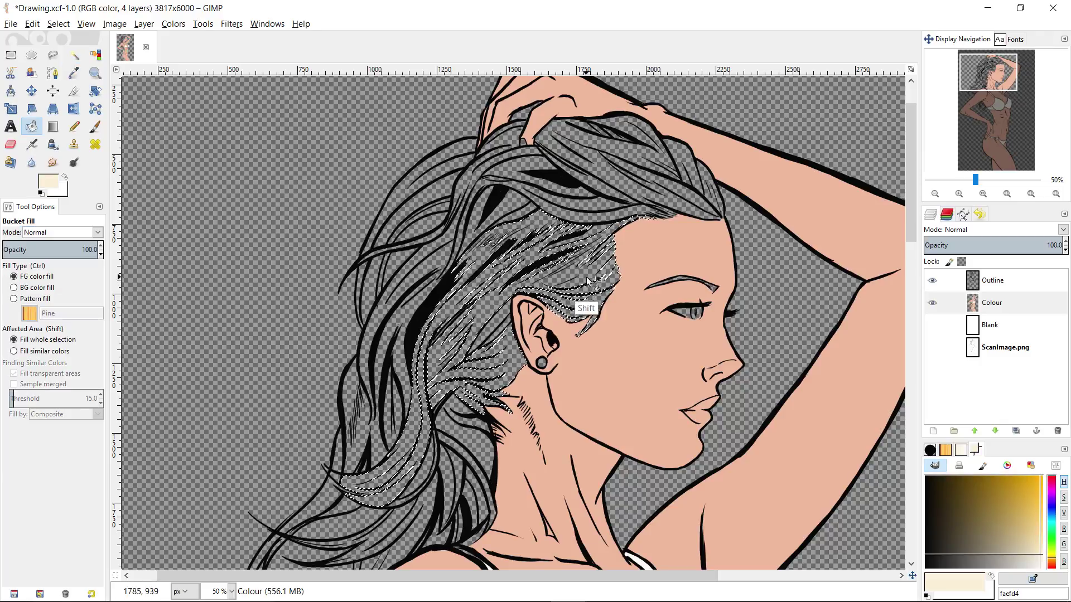
click(583, 305)
- Lasso the hair section around the ear, enclosing its unfilled gaps, and fill the whole selection with cream faefd4
key(1)
key(f)
scroll(470, 404, left, 1)
mouse_move(462, 420)
mouse_down()
mouse_move(519, 386)
mouse_move(524, 353)
mouse_up()
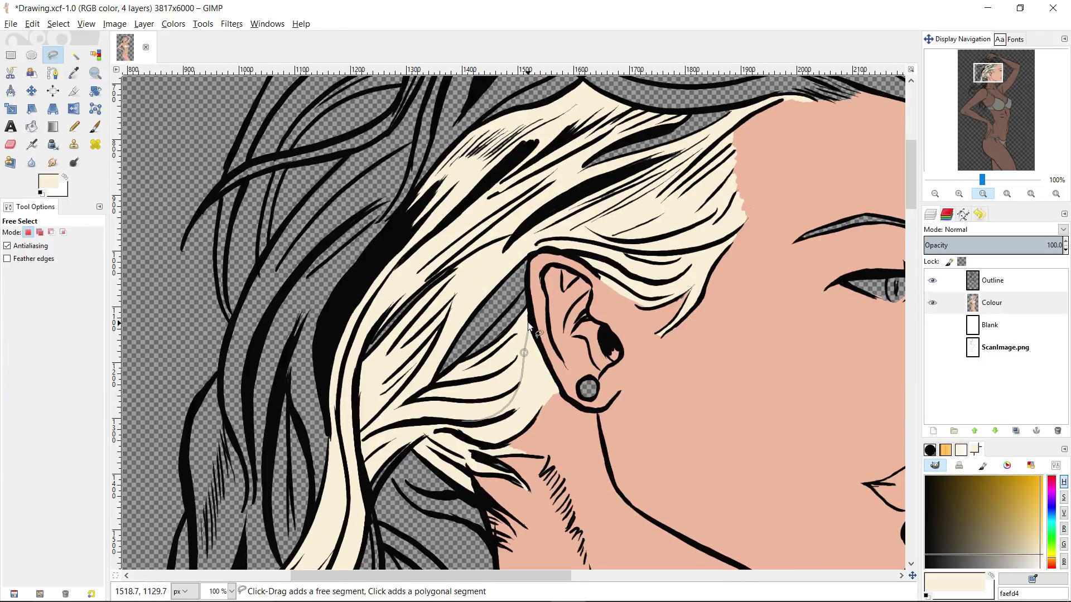
drag(561, 246, 614, 261)
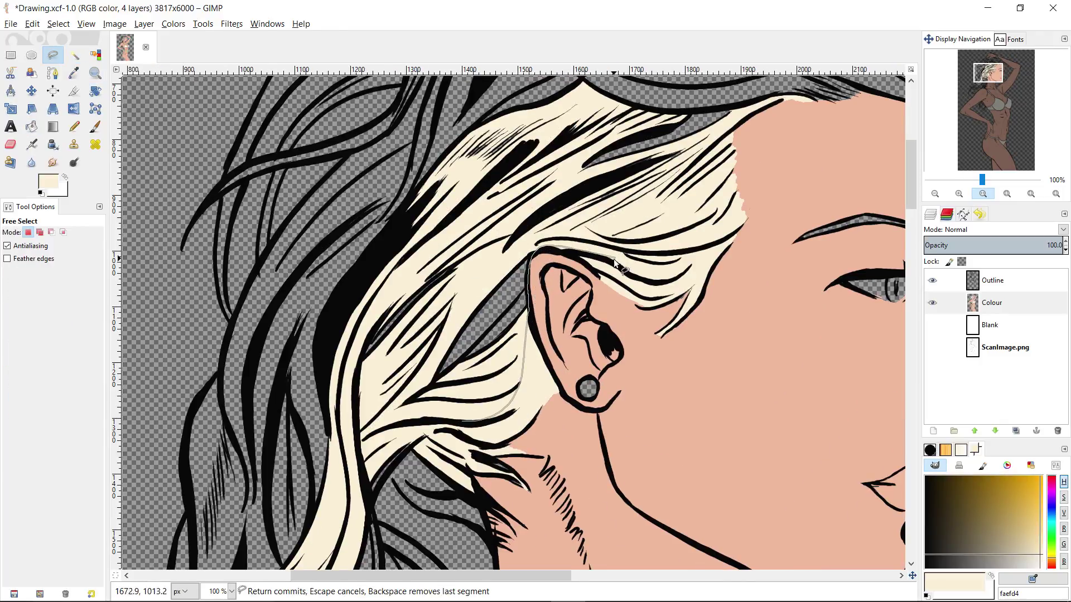
scroll(677, 284, right, 1)
scroll(712, 222, up, 4)
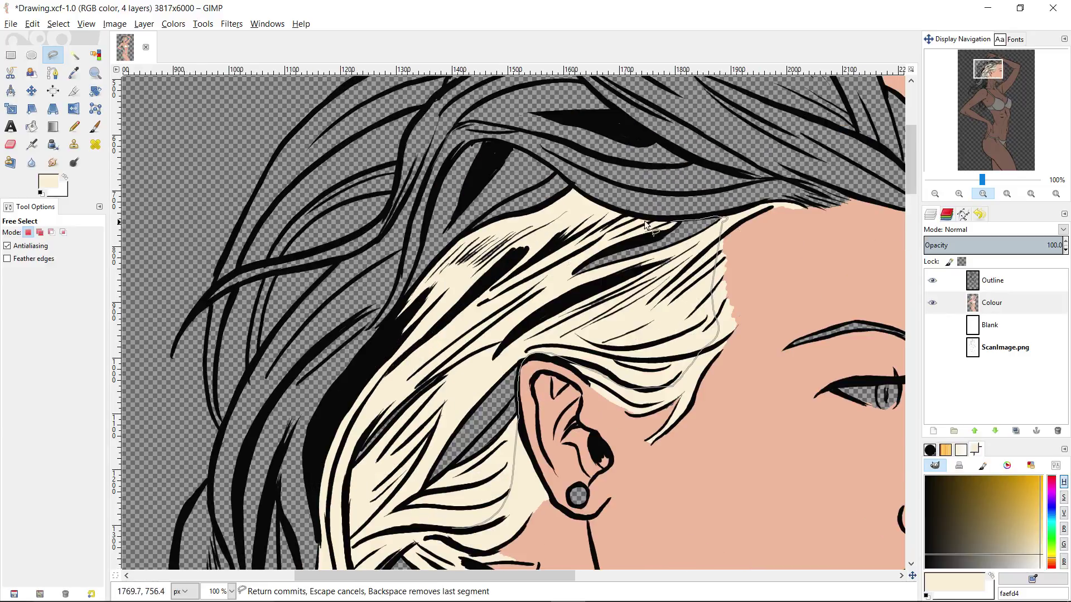
drag(347, 460, 346, 467)
drag(349, 494, 394, 378)
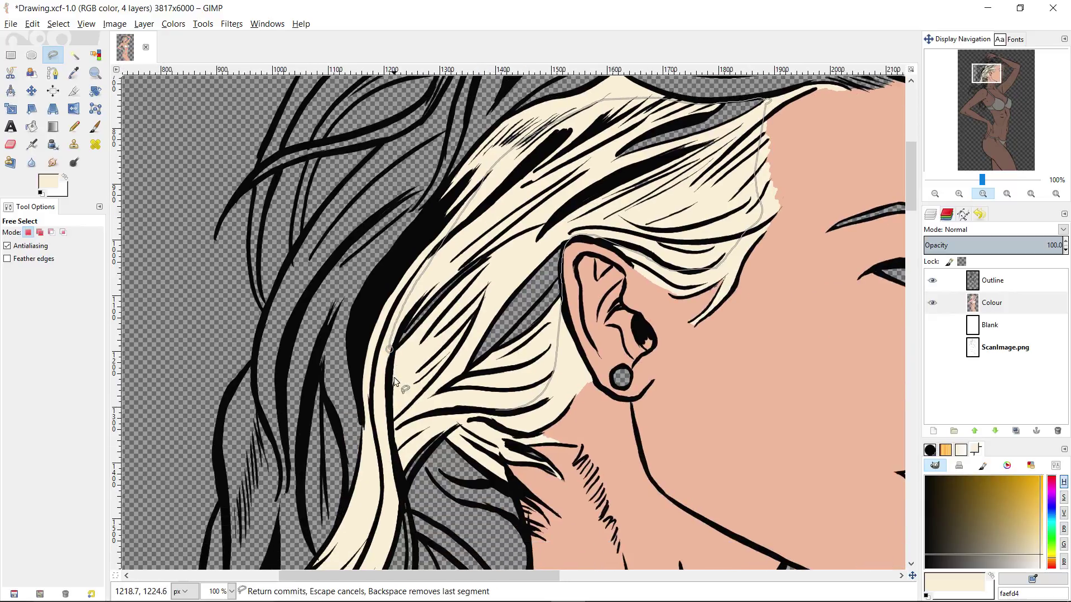
drag(438, 447, 499, 417)
key(Return)
key(shift+b)
shift+click(529, 384)
- Fuzzy-select the unfilled hair section behind the neck, fill it with the cream foreground colour, and deselect
key(z)
ctrl+click(599, 357)
ctrl+click(605, 347)
ctrl+click(606, 347)
click(472, 335)
key(u)
click(592, 258)
key(ctrl+comma)
key(r)
- Start a lasso outline of the hair falling over the shoulder, following the edge of the neck and the shoulder line
key(z)
drag(571, 366, 618, 324)
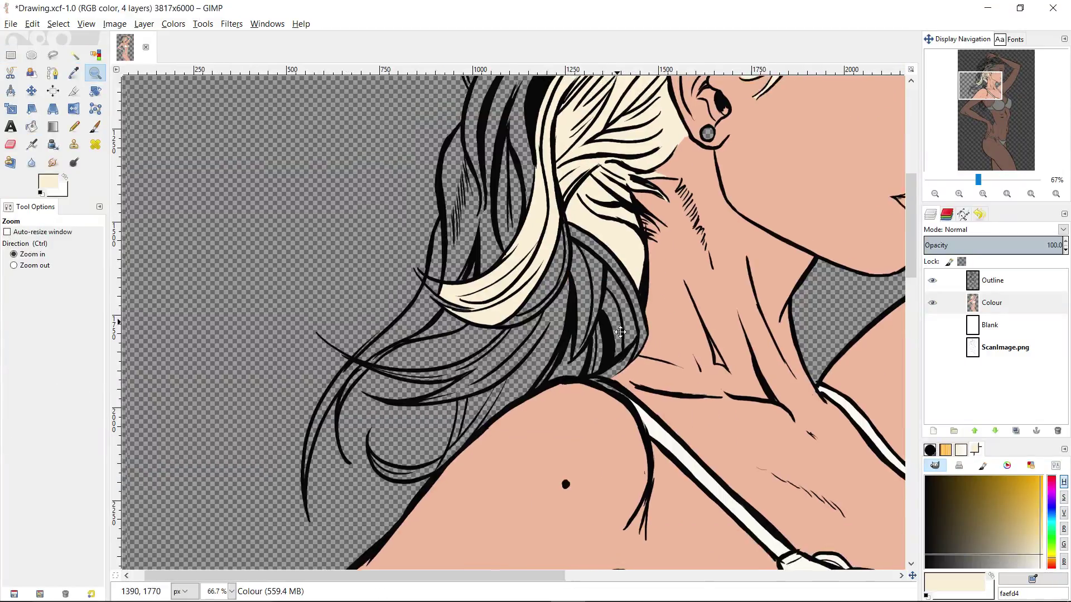
click(619, 309)
key(f)
drag(651, 257, 655, 313)
click(659, 328)
drag(610, 427, 642, 407)
click(623, 406)
click(594, 407)
click(576, 404)
click(545, 417)
mouse_move(528, 416)
mouse_down()
mouse_move(624, 339)
mouse_move(658, 291)
mouse_up()
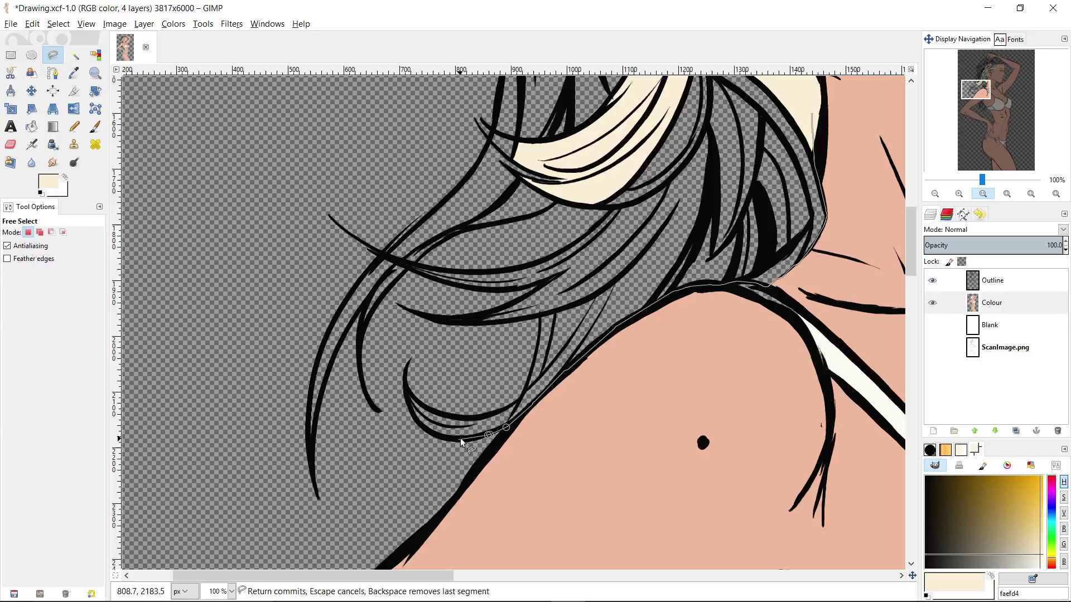
- Trace the curled hair tips to close the lasso around the shoulder hair, fill it with cream faefd4, and deselect
click(464, 417)
click(478, 416)
click(489, 414)
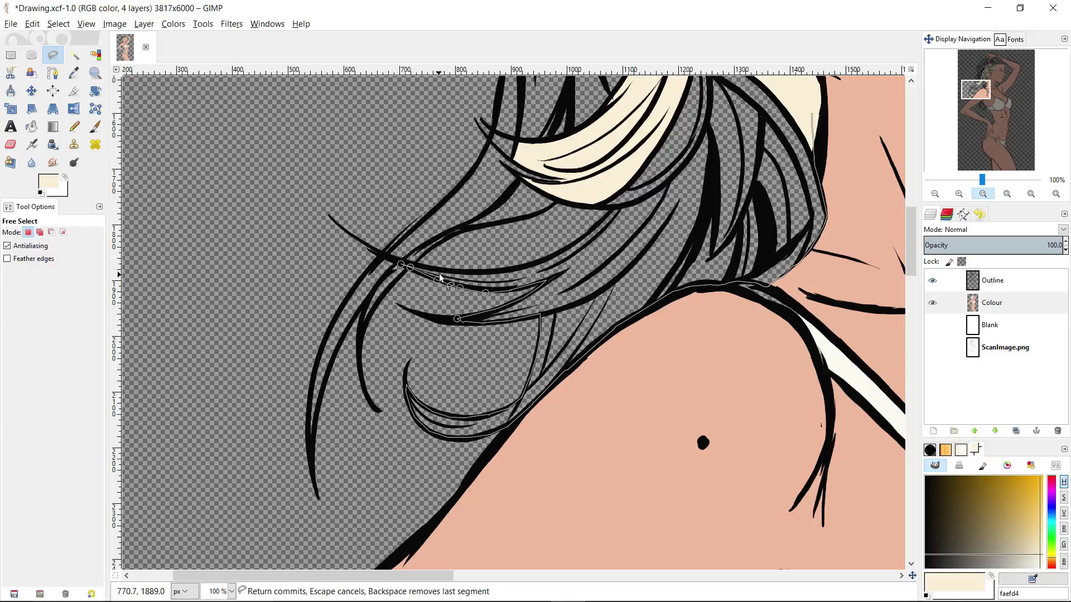
drag(596, 231, 528, 307)
drag(618, 120, 537, 282)
click(664, 354)
key(shift+b)
click(625, 390)
key(r)
click(653, 290)
- Pencil cream faefd4 at size 20 along the long loose strand curling outward, from its lower tip up to the back hair
mouse_move(511, 355)
mouse_down()
mouse_move(744, 233)
mouse_move(837, 124)
mouse_up()
key(n)
drag(538, 300, 505, 360)
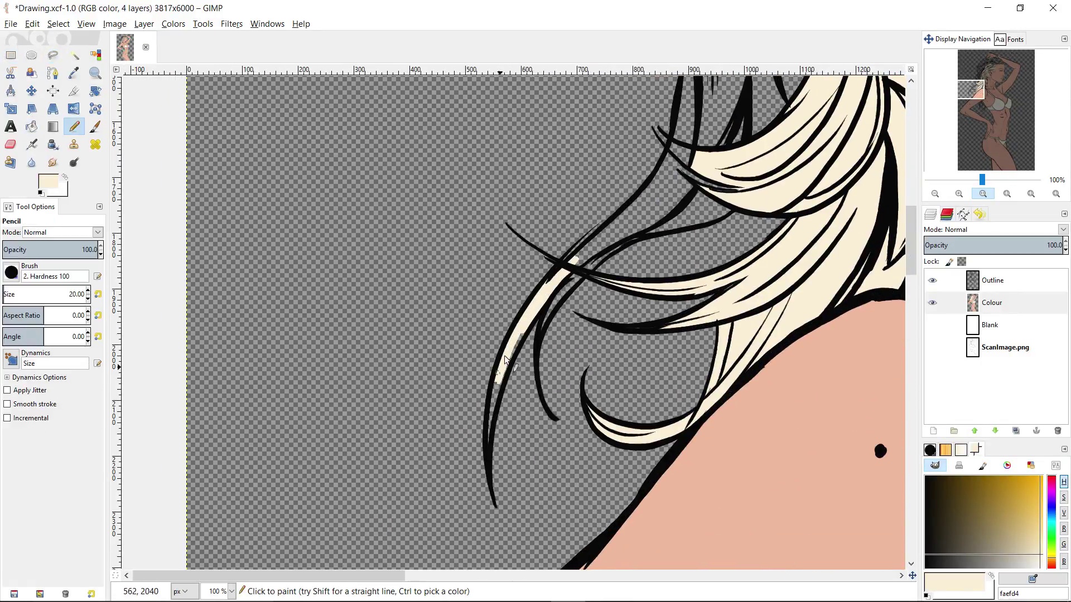
drag(491, 415, 491, 444)
scroll(557, 363, up, 3)
scroll(557, 362, right, 2)
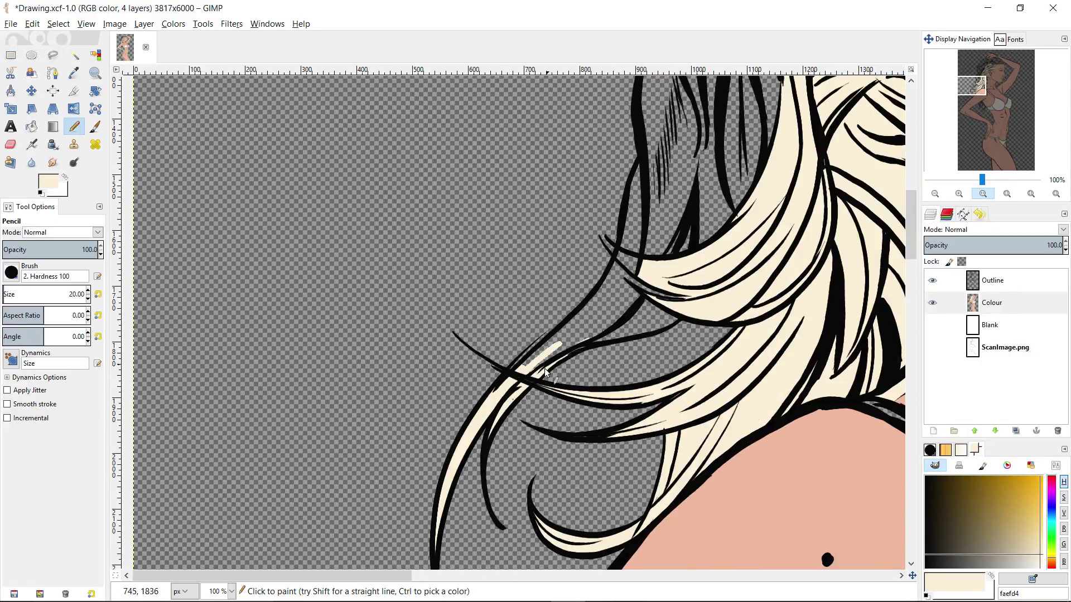
drag(544, 371, 527, 365)
drag(601, 335, 542, 428)
mouse_move(572, 359)
mouse_down()
mouse_move(555, 371)
mouse_move(564, 335)
mouse_up()
drag(576, 383, 545, 448)
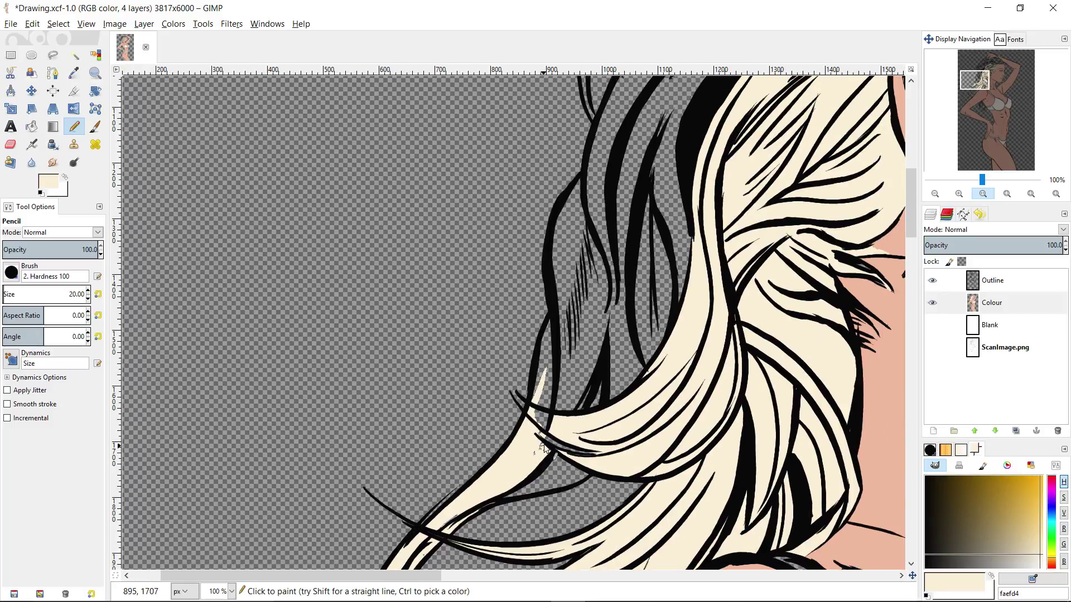
- Start a lasso around the unfilled back hair, following its outer edge from the loose strand up towards the crown
key(z)
ctrl+click(564, 359)
mouse_move(704, 283)
mouse_down()
mouse_move(608, 314)
mouse_move(616, 300)
mouse_up()
key(f)
drag(483, 460, 503, 441)
click(564, 400)
click(523, 421)
click(507, 440)
click(496, 444)
click(485, 446)
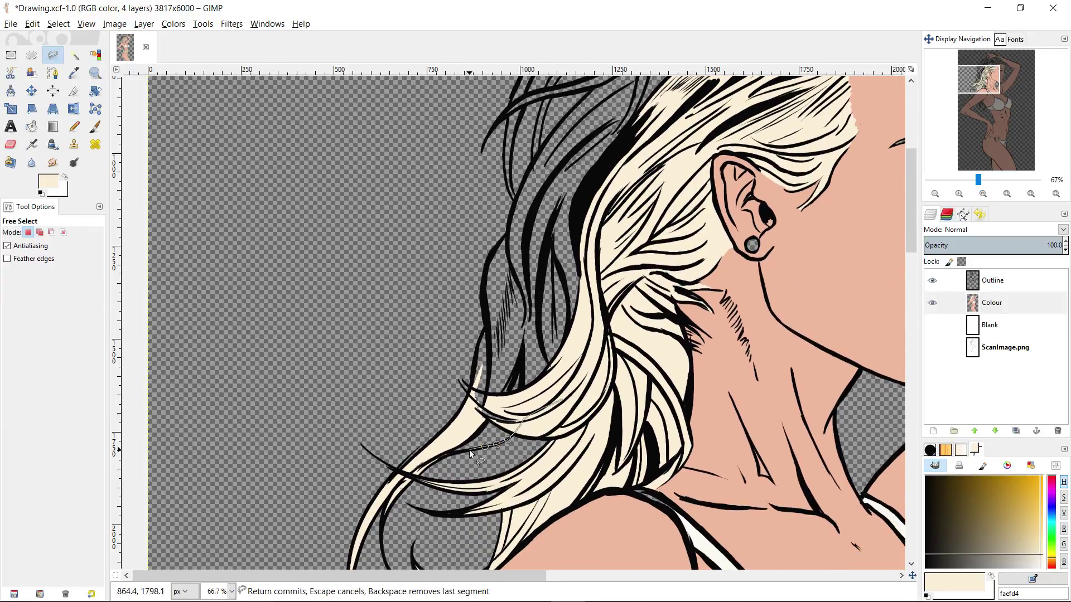
scroll(473, 393, up, 4)
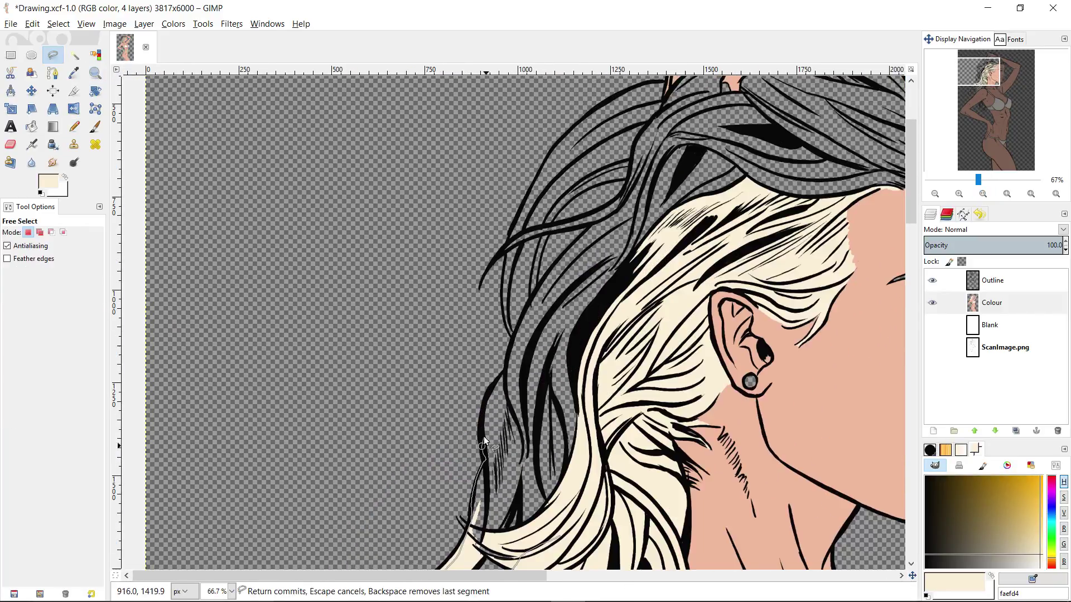
click(507, 354)
scroll(508, 356, up, 2)
scroll(510, 357, right, 1)
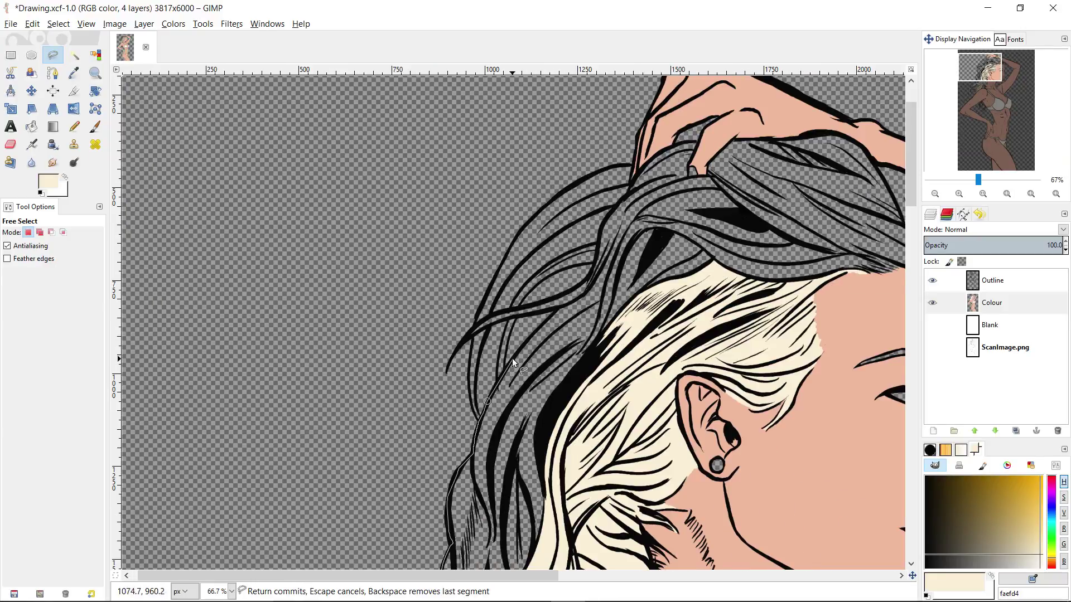
- Trace the strands below the raised hand, close the lasso through the coloured hair, and fill the selection with cream faefd4
click(509, 310)
drag(524, 287, 509, 310)
click(508, 307)
click(541, 279)
click(584, 265)
click(597, 234)
click(621, 209)
drag(683, 233, 623, 236)
click(625, 237)
scroll(591, 335, down, 5)
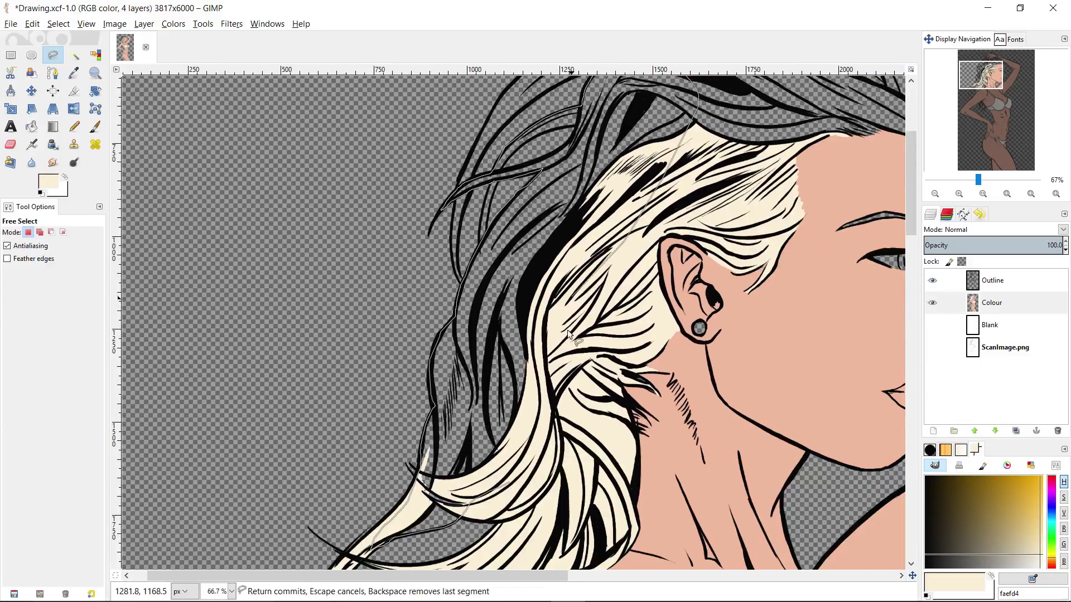
click(515, 477)
key(shift+b)
click(524, 446)
- Pencil cream into the missed gaps at the edge of the back hair and erase the colour spilling past the outline
key(r)
key(z)
click(452, 312)
key(n)
mouse_move(480, 307)
mouse_down()
mouse_move(493, 246)
mouse_move(476, 334)
mouse_move(524, 263)
mouse_up()
key(shift+e)
drag(522, 182, 493, 235)
drag(614, 249, 629, 247)
- Pencil cream along the thin loose strands hanging behind the head
key(n)
scroll(488, 346, down, 1)
scroll(488, 346, left, 1)
drag(440, 360, 450, 314)
drag(439, 359, 446, 404)
- Fuzzy-select the unfilled outer strands arching from the raised hand, using merged sampling, and fill them with cream
key(u)
key(minus)
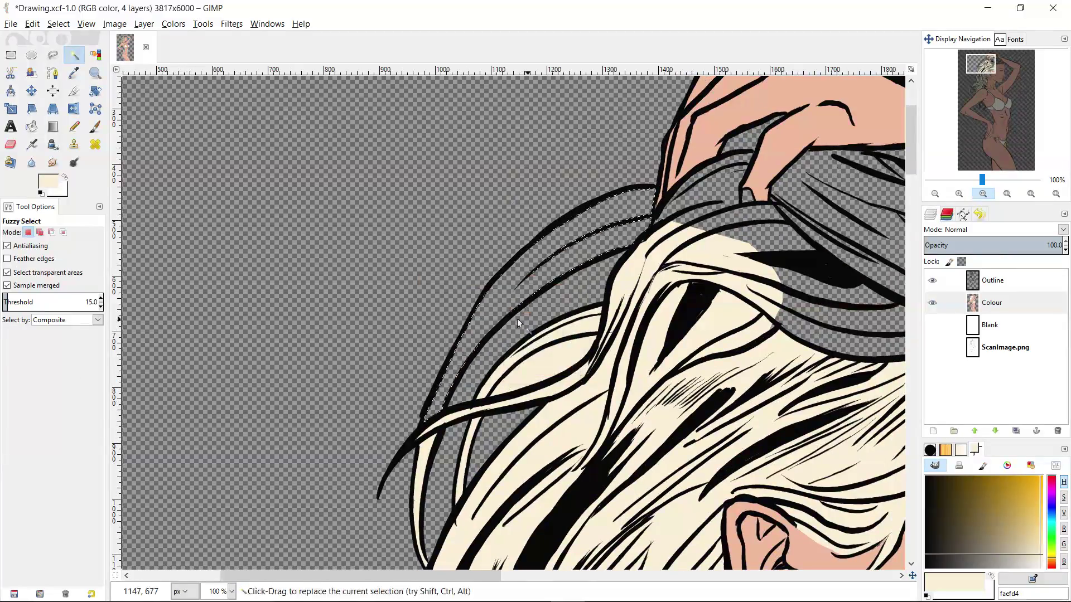
scroll(608, 329, right, 5)
scroll(608, 329, up, 2)
- Fuzzy-select the unfilled hair sections on top of the head together, fill them with cream faefd4, and deselect
click(597, 333)
shift+click(649, 325)
shift+click(477, 354)
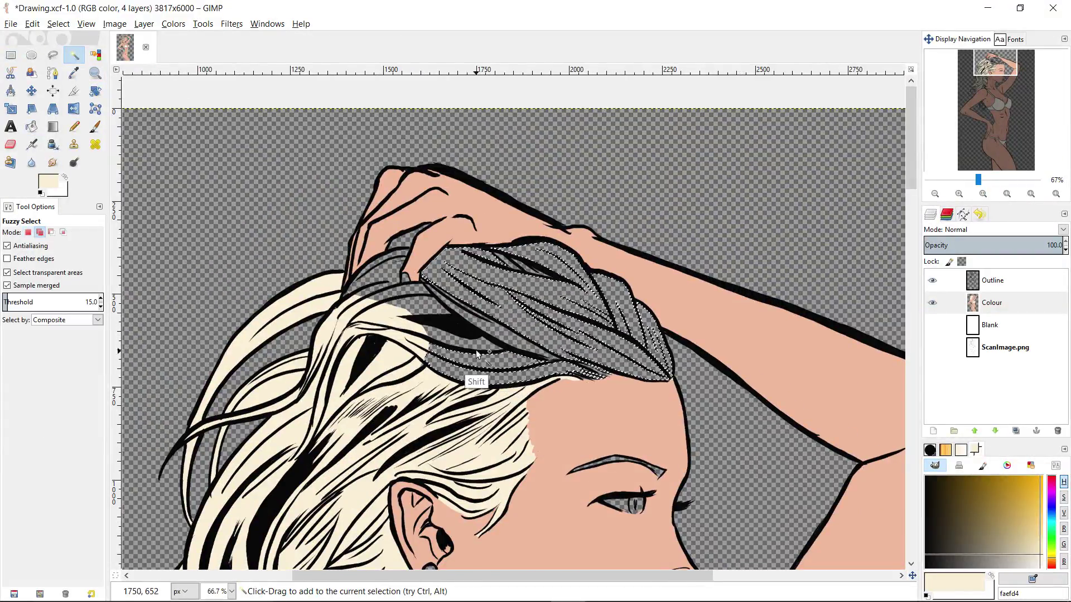
shift+click(401, 291)
key(shift+b)
key(u)
key(shift+b)
click(567, 294)
key(ctrl+shift+a)
- Lasso the gaps left in the hair on top of the head, fill them with cream, and deselect
key(r)
key(f)
drag(643, 346, 623, 366)
drag(534, 379, 457, 261)
click(643, 348)
key(shift+b)
click(583, 347)
key(ctrl+shift+a)
- Set the pencil colour to near-white f7f7f7 and paint the earring and the white of the eye
key(z)
drag(565, 384, 610, 117)
key(n)
ctrl+click(477, 304)
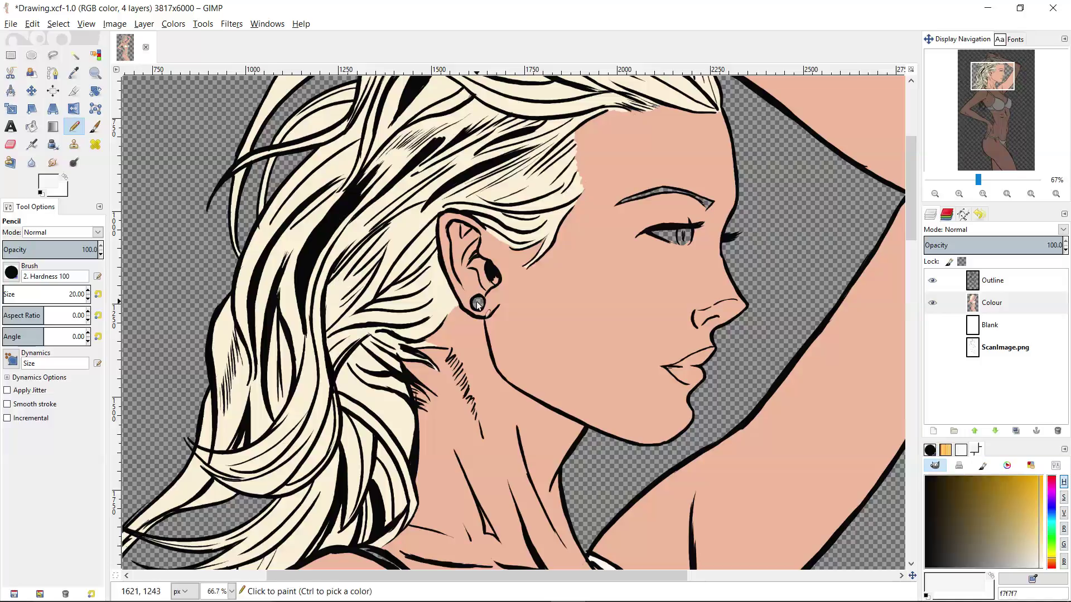
ctrl+scroll(538, 283, up, 6)
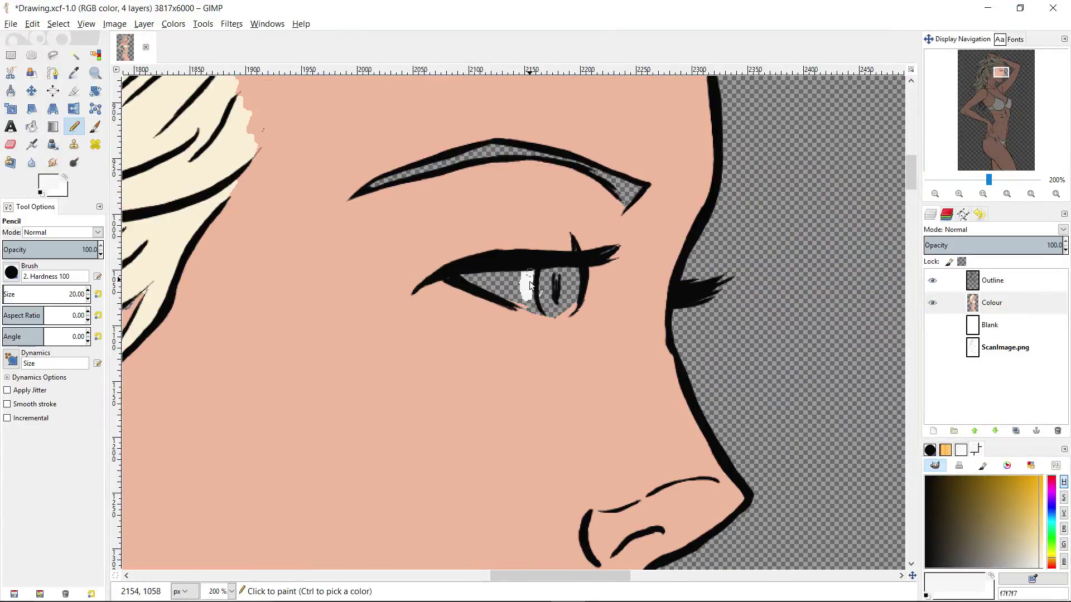
mouse_move(528, 299)
mouse_down()
mouse_move(539, 311)
mouse_move(514, 309)
mouse_up()
- Paint the iris pale blue ccdddc and touch up the lower eye edge with the sampled skin tone
click(1051, 523)
drag(1019, 561, 1027, 561)
mouse_move(513, 293)
mouse_down()
mouse_move(538, 292)
mouse_move(543, 266)
mouse_up()
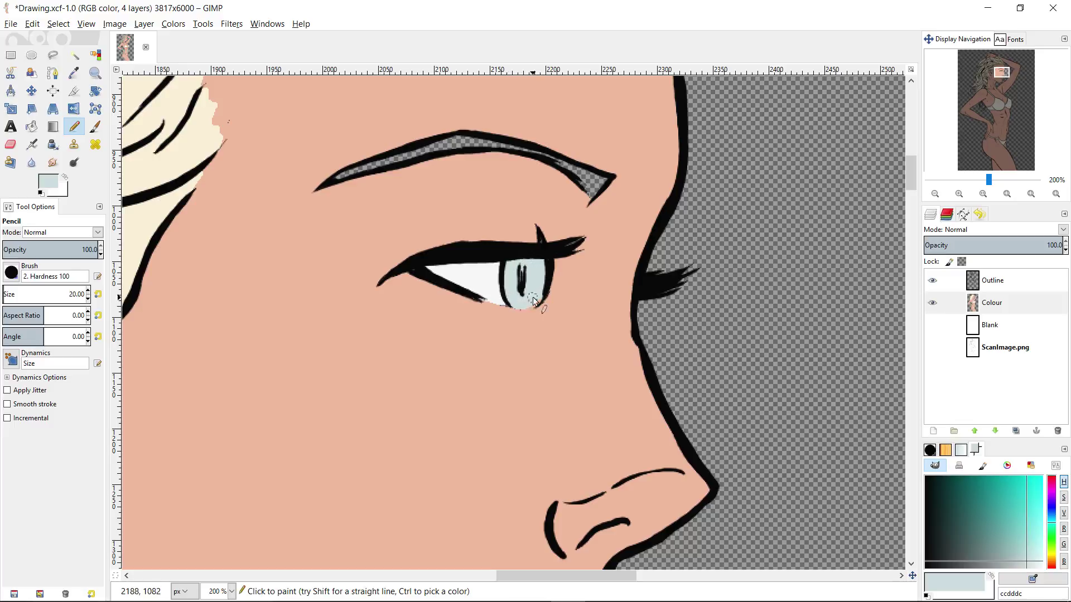
ctrl+click(502, 337)
drag(483, 302, 515, 308)
ctrl+click(529, 287)
drag(551, 277, 565, 356)
- Sample the cream hair colour faefd4 and pencil it inside the eyebrow outline
ctrl+click(215, 215)
drag(352, 255, 356, 254)
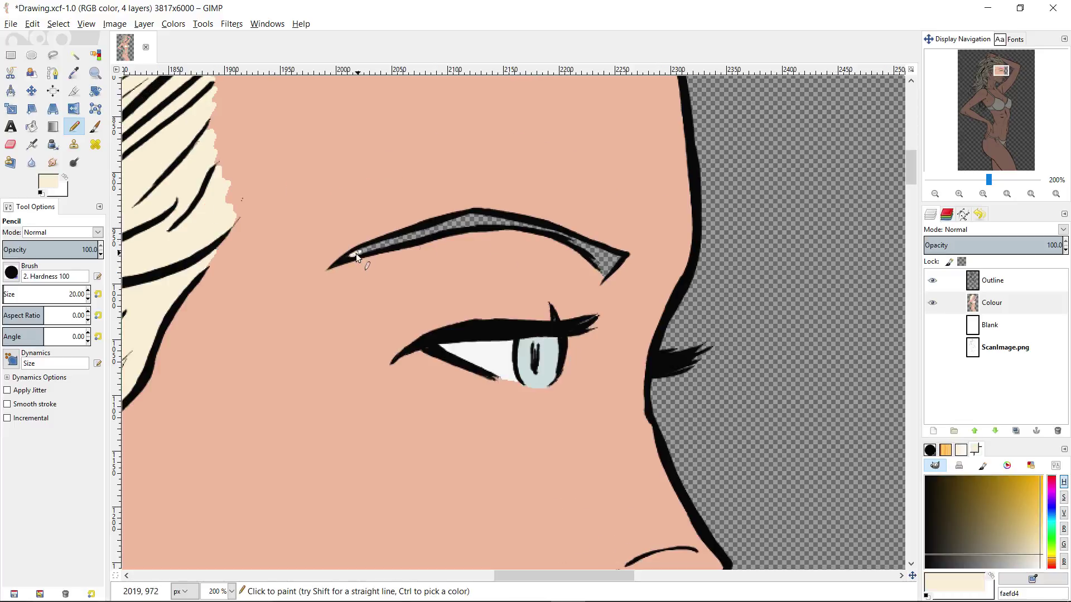
key(z)
ctrl+click(575, 250)
ctrl+click(574, 249)
- Choose the muted pink d18f8f and pencil it over both lips
double_click(594, 357)
key(n)
click(1052, 565)
mouse_move(1039, 552)
mouse_down()
mouse_move(1034, 529)
mouse_move(1035, 542)
mouse_move(1022, 539)
mouse_up()
drag(540, 319, 526, 319)
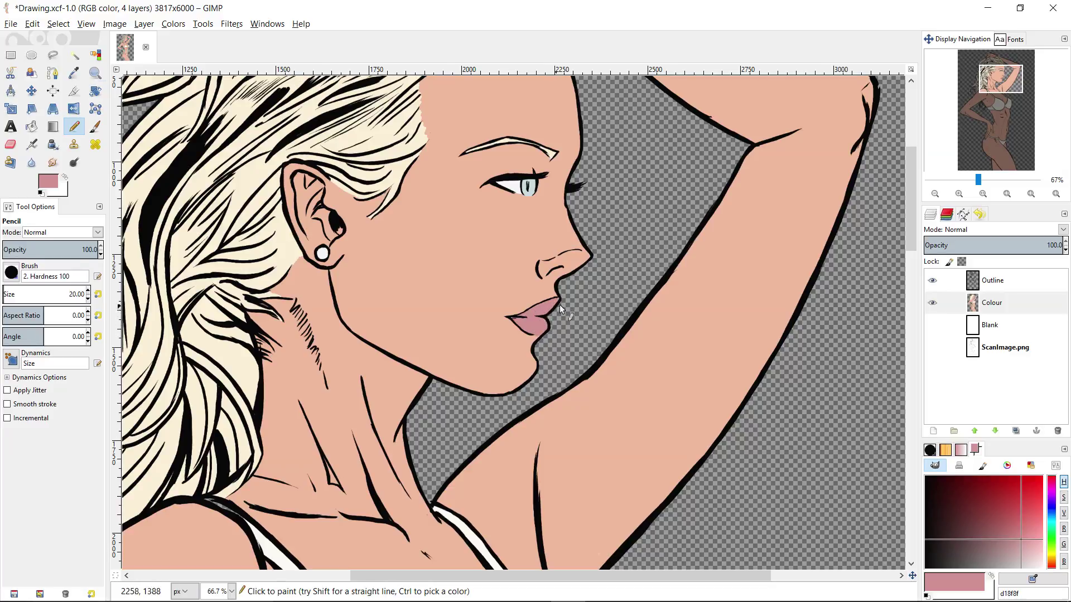
- Choose the light pink ffb5b5 and pencil it onto the fingernails of the hand resting on the hip
key(z)
ctrl+click(558, 305)
ctrl+click(558, 306)
ctrl+click(556, 310)
ctrl+click(540, 323)
triple_click(518, 367)
key(n)
click(1039, 543)
drag(1039, 543, 1043, 542)
drag(569, 316, 566, 329)
key(z)
double_click(463, 410)
key(n)
mouse_move(466, 420)
mouse_down()
mouse_move(452, 433)
mouse_move(437, 393)
mouse_up()
- Pencil the same light pink onto the visible nail of the raised hand in the hair
key(z)
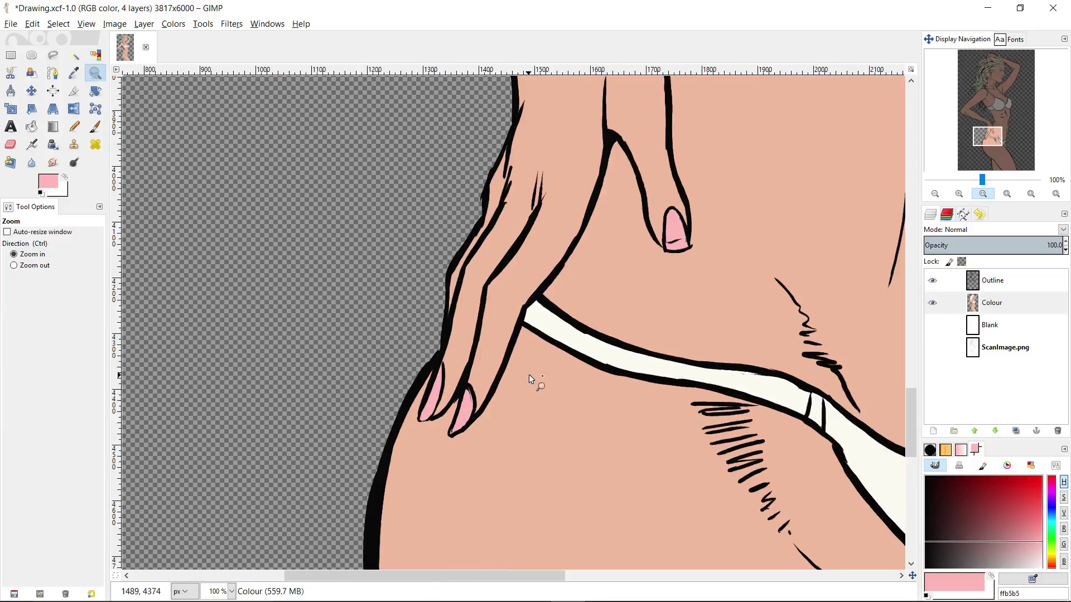
ctrl+click(532, 382)
ctrl+click(532, 382)
scroll(558, 313, up, 7)
double_click(416, 242)
double_click(416, 242)
key(n)
drag(444, 285, 445, 283)
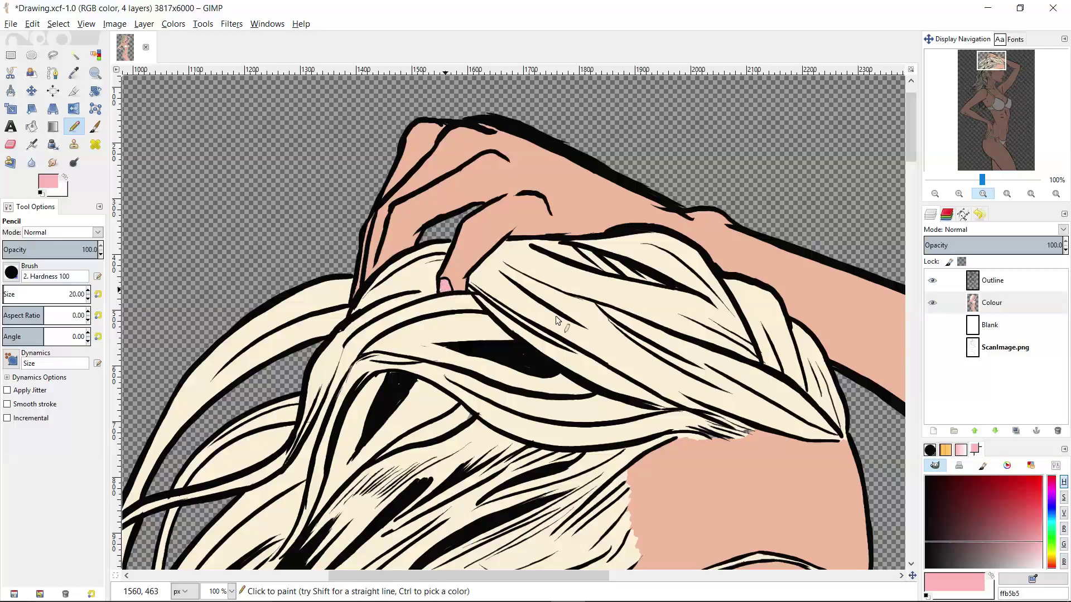
- Make the Outline layer active and ready the Paintbrush with the default black foreground colour
key(z)
ctrl+click(555, 316)
ctrl+click(556, 315)
click(557, 278)
click(993, 280)
key(p)
key(d)
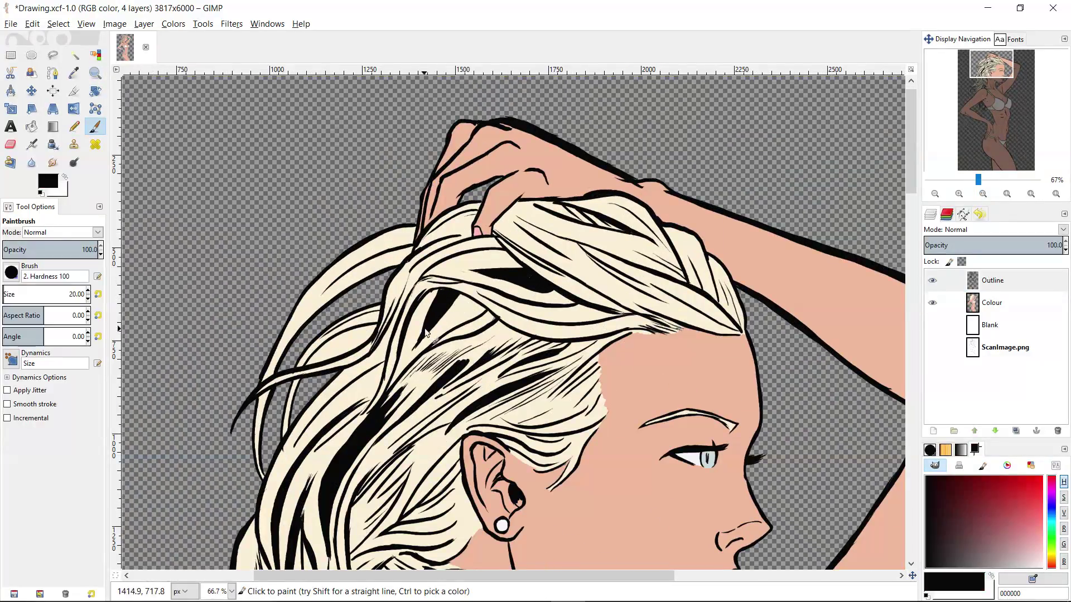
- Save the drawing with the finished flat colours
key(z)
ctrl+click(437, 305)
ctrl+click(436, 306)
click(476, 329)
key(ctrl+s)
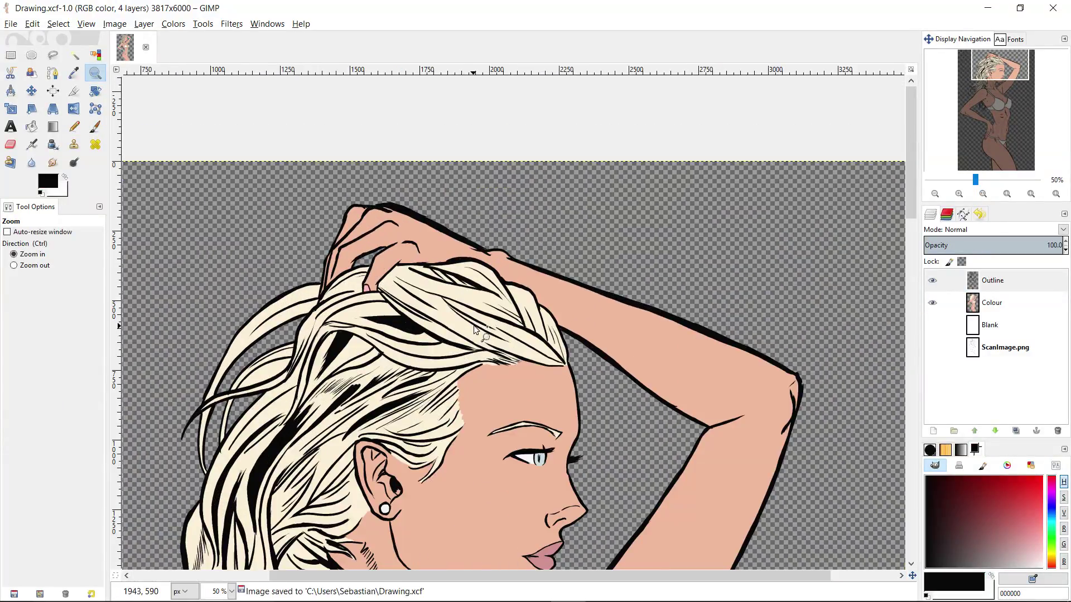
- Show the white Blank layer behind the whole coloured figure and save the drawing
key(shift+b)
key(z)
ctrl+click(631, 346)
ctrl+click(631, 346)
ctrl+click(630, 347)
ctrl+click(631, 347)
click(631, 347)
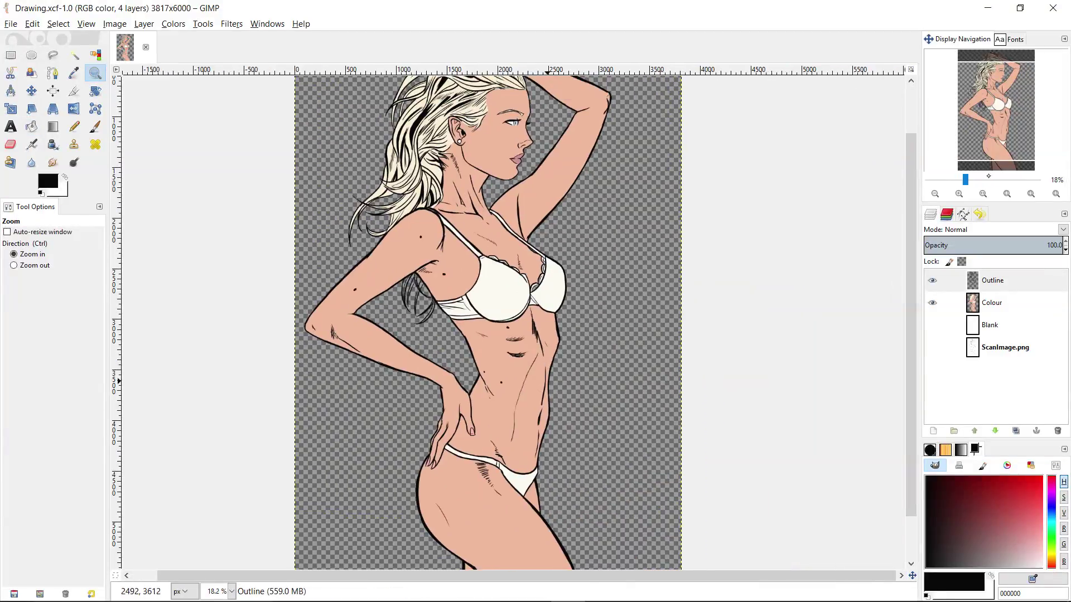
click(935, 193)
click(932, 325)
key(ctrl+s)
key(p)
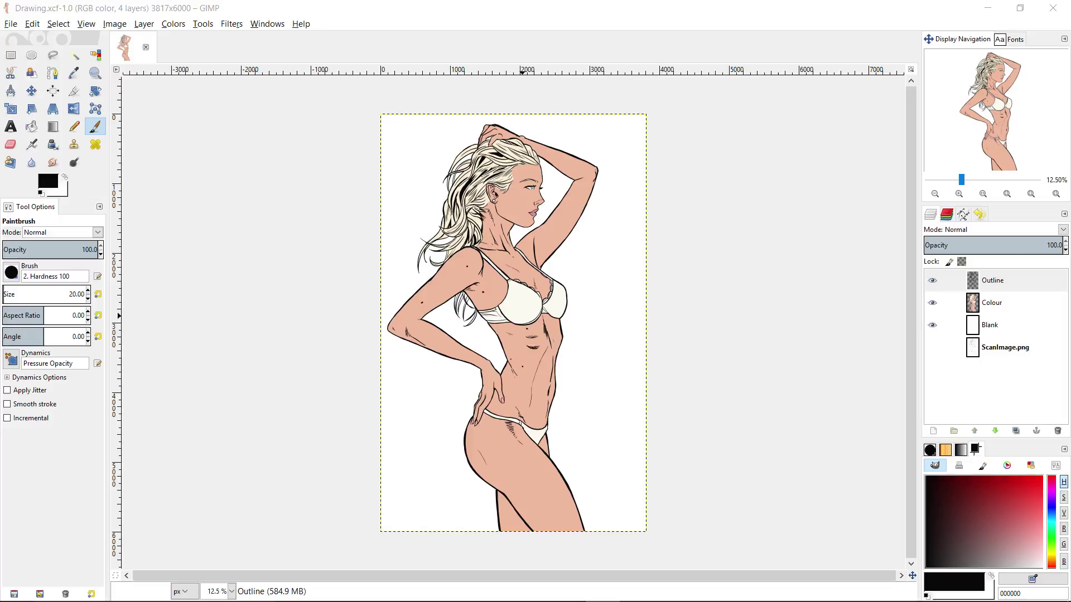
- Create a transparent 3817 × 6000 px layer named Shades directly above the Colour layer
click(991, 302)
click(935, 432)
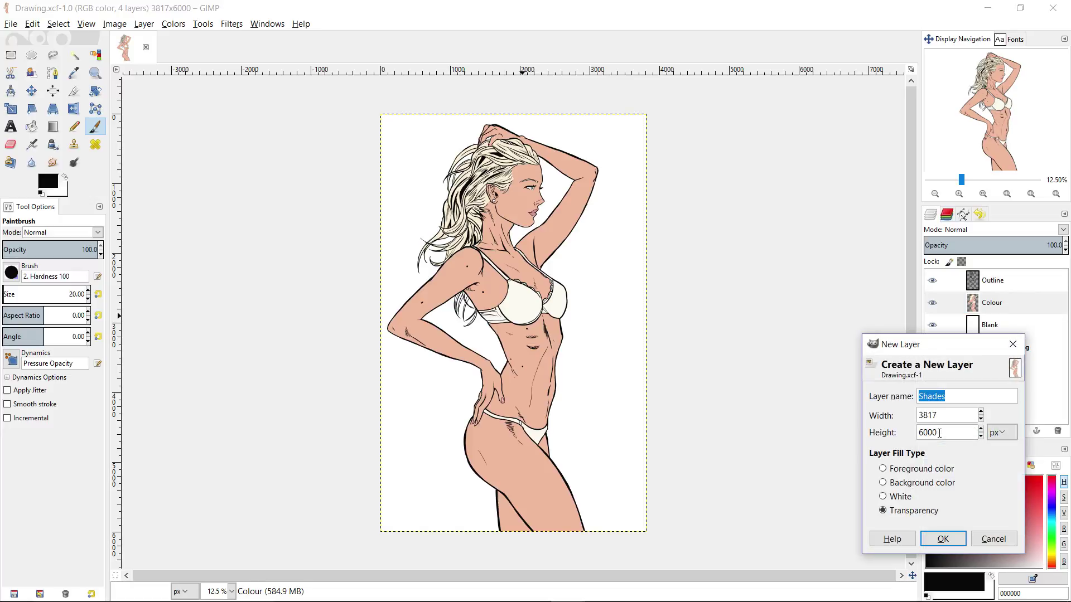
key(Return)
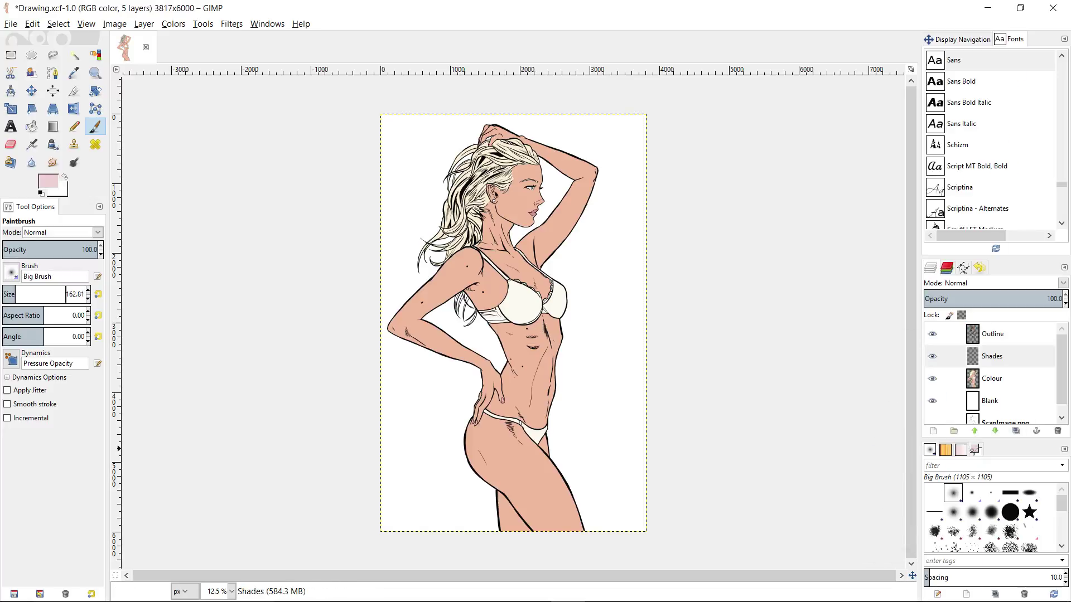
- Set the foreground colour to the reddish-brown skin shadow tone cb8069
click(975, 450)
mouse_move(1004, 536)
mouse_down()
mouse_move(1023, 546)
mouse_move(1019, 526)
mouse_up()
click(1053, 565)
click(1009, 531)
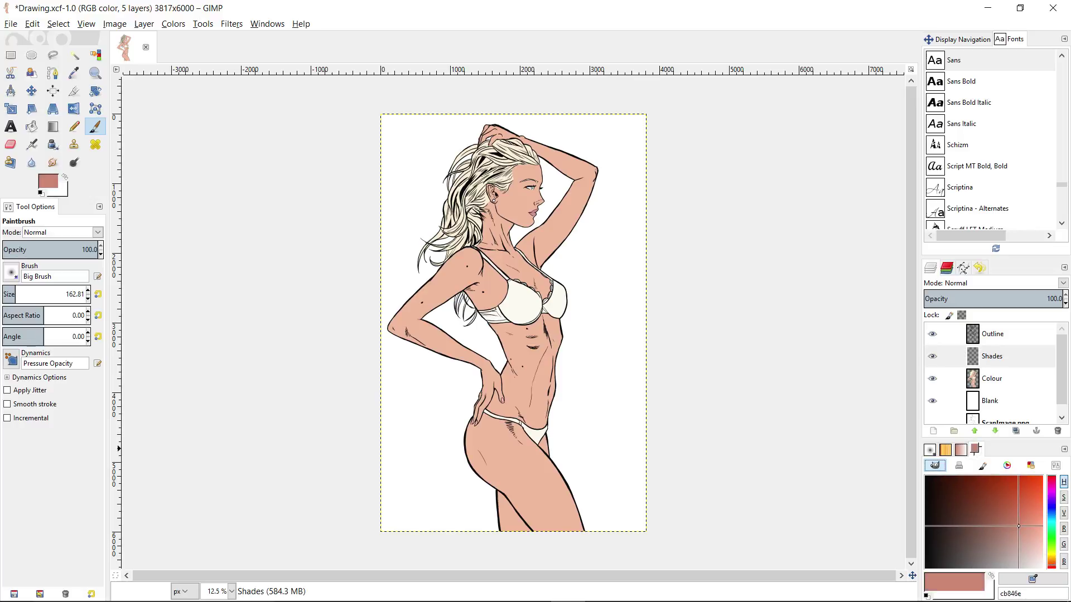
- On the Colour layer, select all skin-tone areas by colour with Sample merged enabled and a threshold of 15
key(z)
click(443, 289)
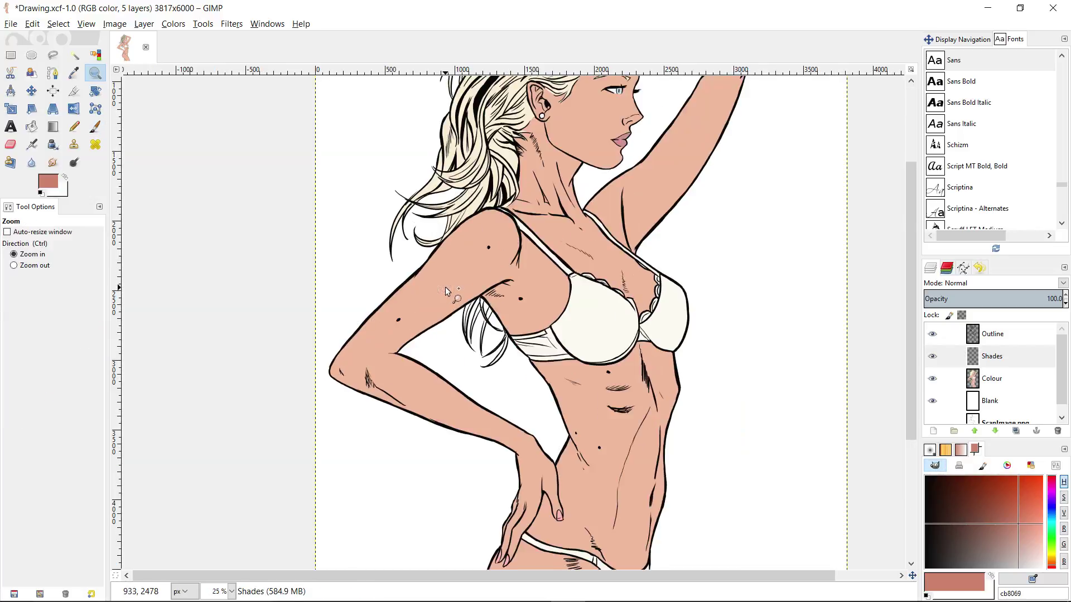
scroll(445, 287, left, 2)
scroll(445, 286, up, 1)
click(1000, 379)
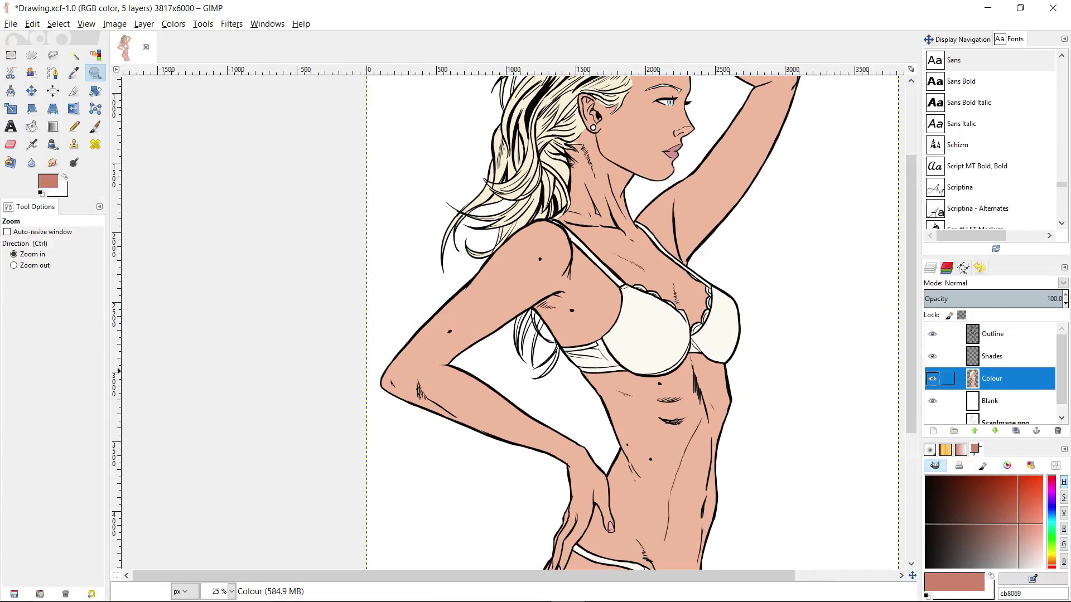
click(96, 55)
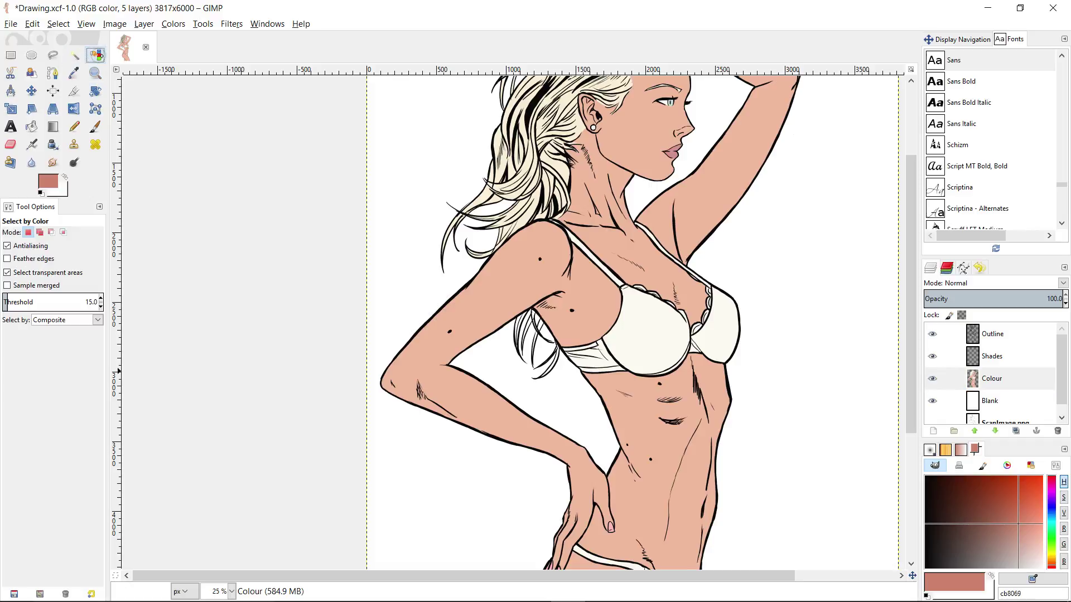
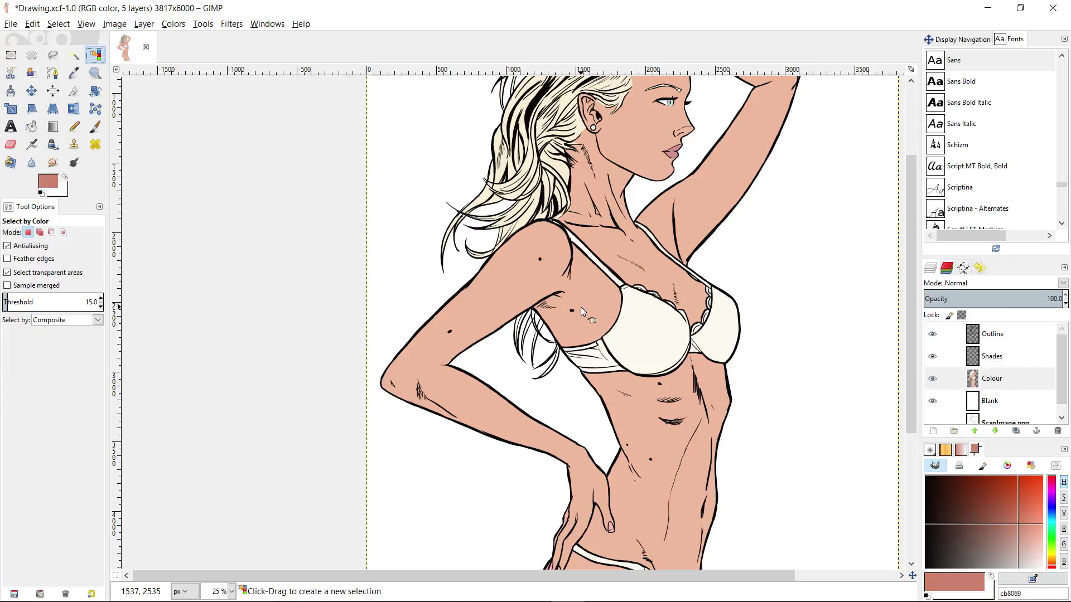
click(533, 285)
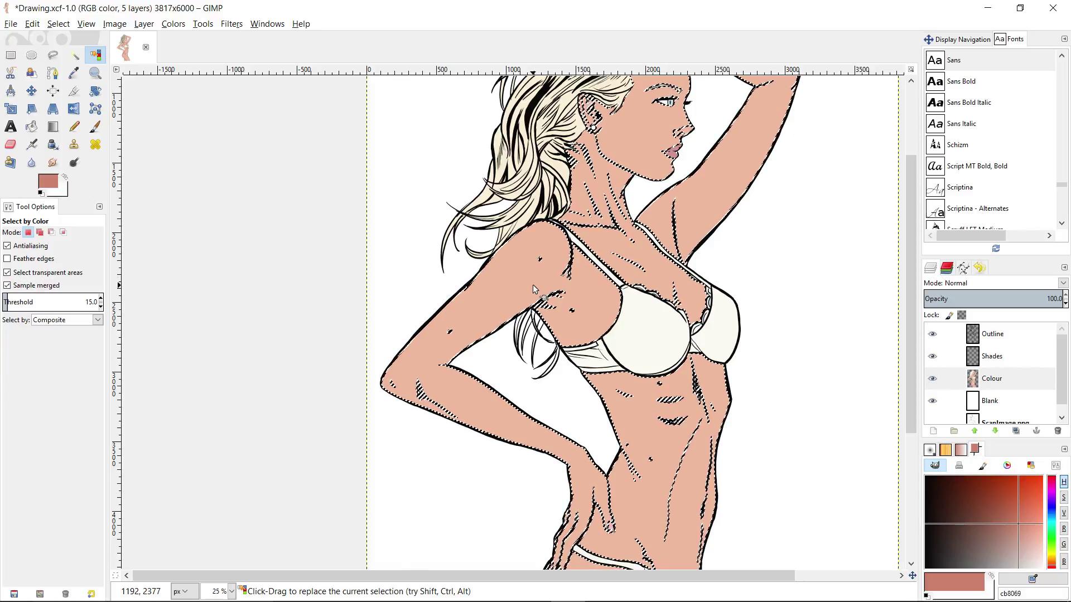
- Reselect the skin areas by colour on the Colour layer with Sample merged disabled, and switch to the Paintbrush
click(7, 285)
click(505, 300)
key(p)
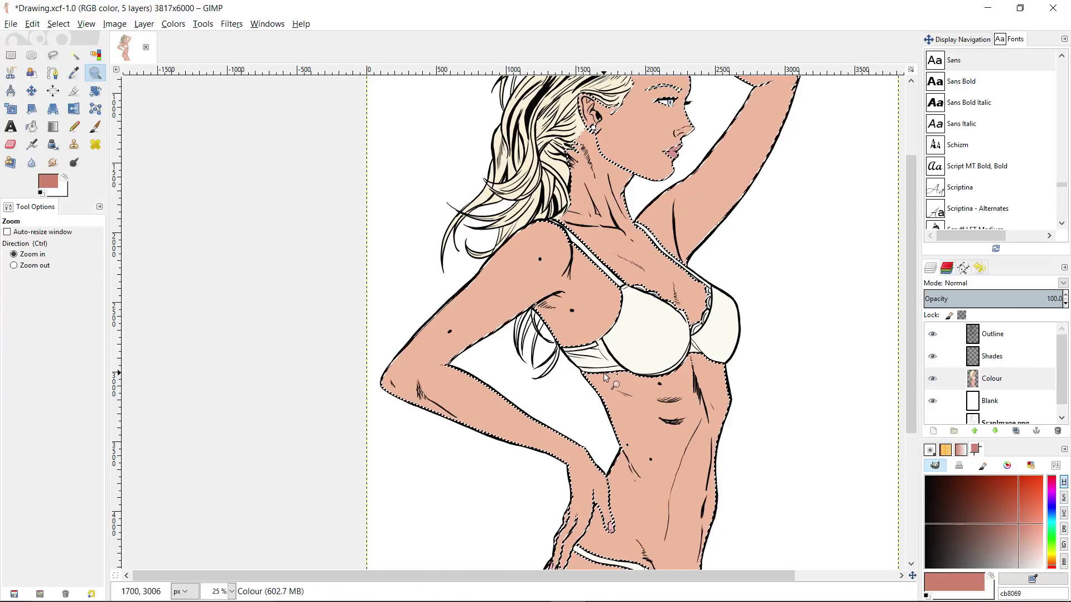
scroll(610, 363, up, 2)
mouse_move(549, 320)
mouse_down()
mouse_move(578, 271)
mouse_move(542, 399)
mouse_move(716, 444)
mouse_move(744, 370)
mouse_move(313, 312)
mouse_move(376, 370)
mouse_move(363, 412)
mouse_up()
key(ctrl+z)
key(ctrl+z)
key(ctrl+z)
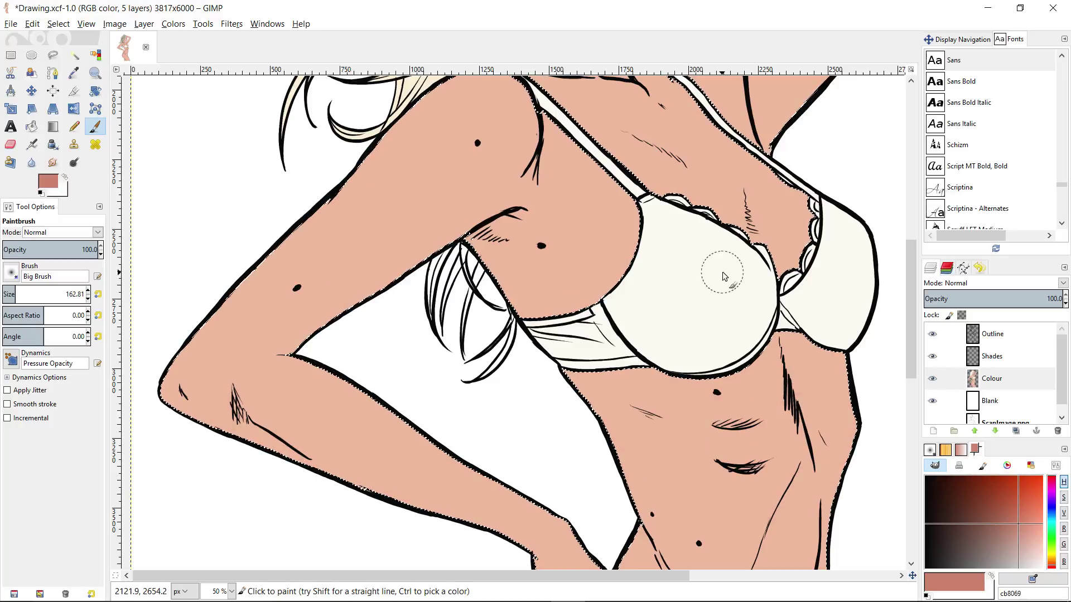
- On the Shades layer, paint soft shading along the outer edge of the bent upper arm and shoulder with brush size 376.46
click(992, 356)
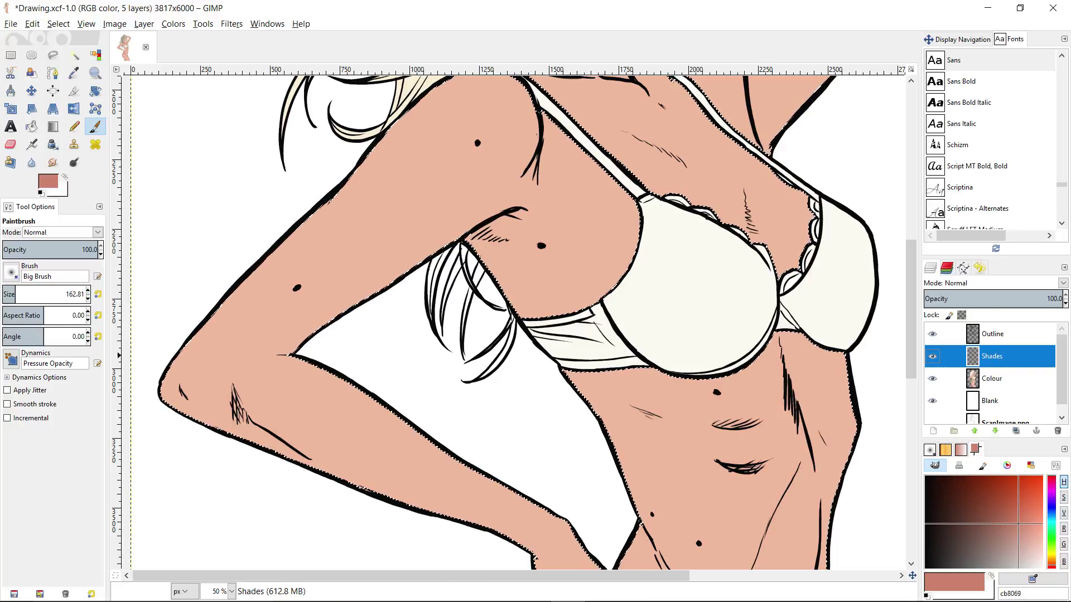
click(41, 295)
mouse_move(275, 287)
mouse_down()
mouse_move(179, 353)
mouse_move(173, 371)
mouse_move(201, 329)
mouse_move(352, 198)
mouse_up()
scroll(336, 322, up, 4)
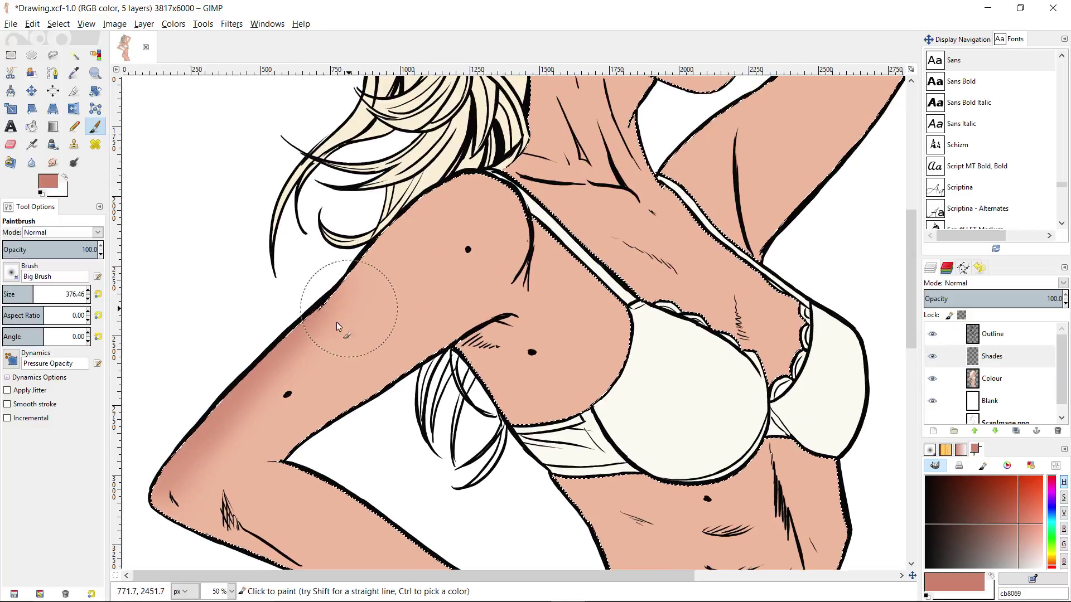
scroll(371, 323, up, 7)
scroll(371, 323, right, 3)
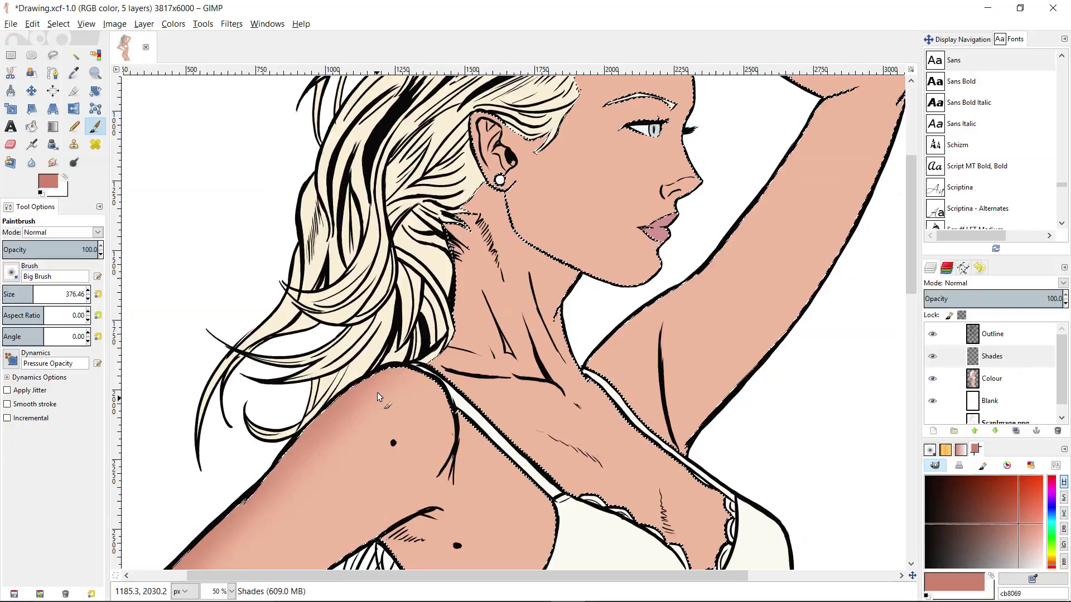
- Set the brush size to 182.03 and shade the back of the neck and the inner edge of the raised upper arm
drag(42, 300, 25, 299)
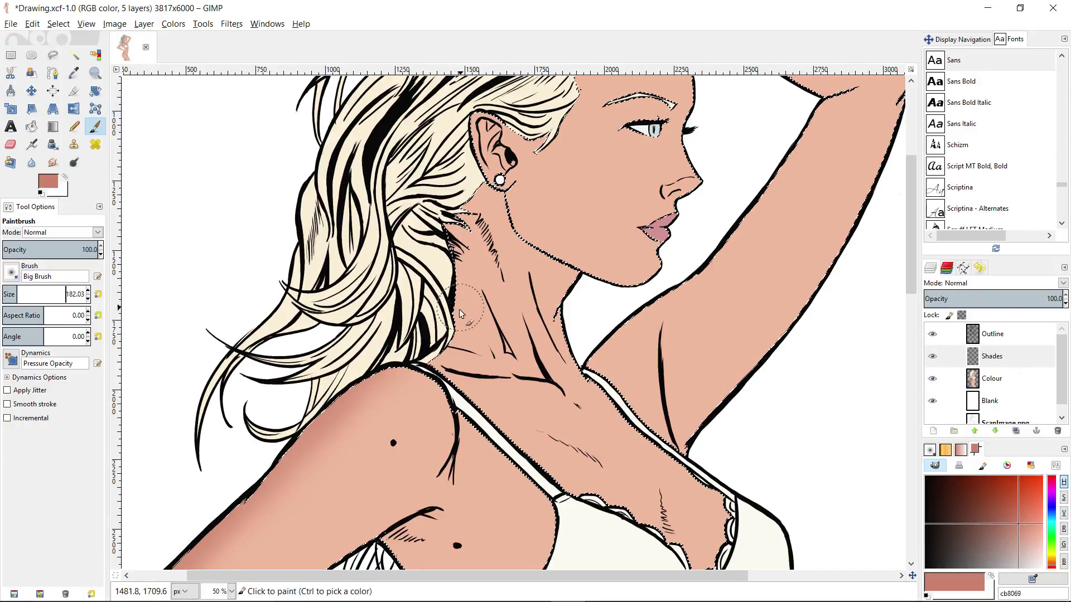
drag(451, 294, 453, 243)
drag(590, 374, 700, 272)
scroll(700, 272, up, 3)
scroll(700, 273, right, 2)
drag(610, 399, 721, 239)
scroll(721, 238, up, 3)
- Shade along the raised forearm and continue towards the hand above the head with a smaller brush
drag(513, 245, 710, 343)
scroll(711, 344, right, 1)
mouse_move(707, 284)
mouse_down()
mouse_move(651, 241)
mouse_move(502, 193)
mouse_up()
scroll(568, 209, left, 2)
scroll(567, 208, up, 1)
scroll(586, 209, left, 1)
drag(17, 296, 10, 297)
drag(391, 207, 392, 174)
scroll(444, 271, up, 2)
scroll(444, 272, left, 3)
scroll(591, 343, down, 3)
scroll(591, 343, right, 3)
- Set the brush size to 101.57 and add shading around the armpit and outer side of the raised arm
drag(17, 294, 34, 295)
scroll(558, 290, down, 2)
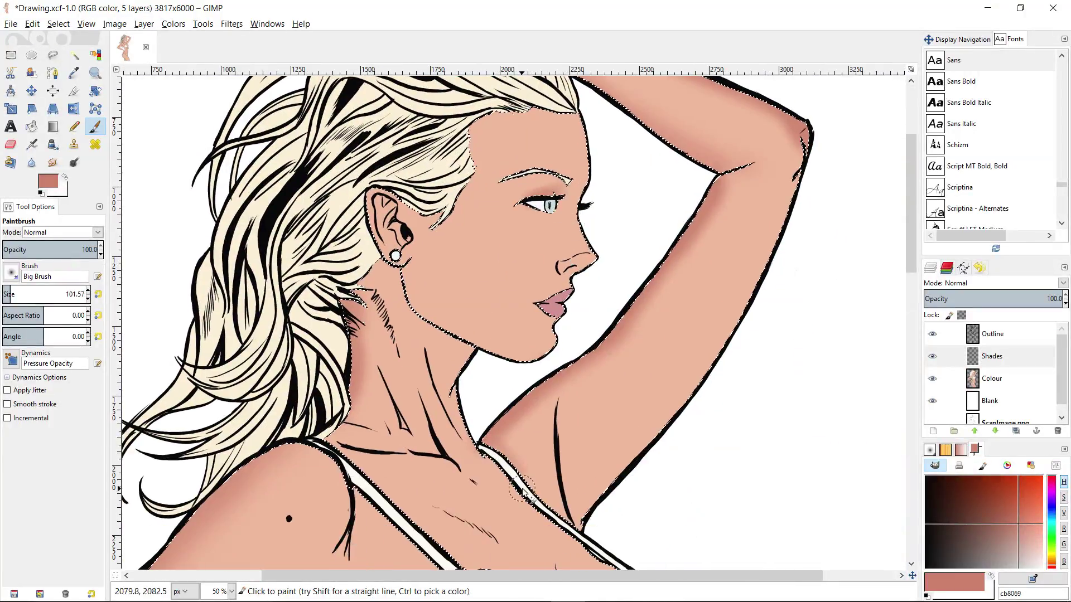
drag(512, 453, 586, 343)
scroll(579, 445, right, 1)
mouse_move(602, 435)
mouse_down()
mouse_move(691, 235)
mouse_move(708, 302)
mouse_up()
- Shade the front side of the torso and along the abdominal line, reducing the brush size to 94.87
scroll(679, 273, down, 5)
scroll(679, 272, down, 5)
mouse_move(613, 413)
mouse_down()
mouse_move(558, 290)
mouse_move(591, 312)
mouse_move(664, 312)
mouse_move(667, 296)
mouse_up()
drag(629, 334, 624, 454)
scroll(636, 447, down, 3)
click(10, 293)
drag(630, 143, 602, 215)
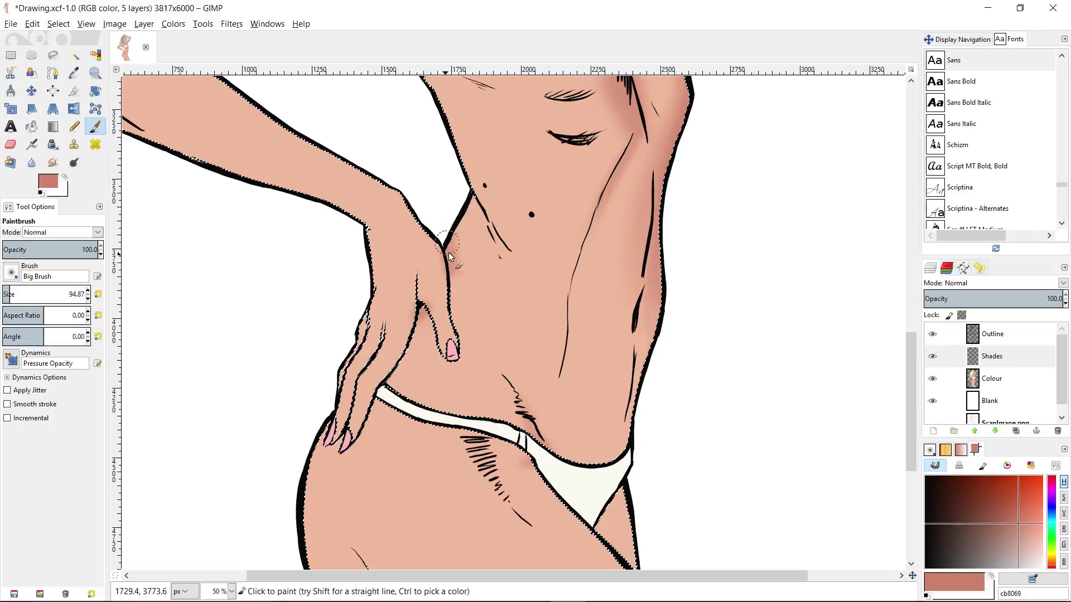
- Enlarge the brush to 228.29 and shade the underside of the bent forearm from elbow towards wrist
scroll(449, 257, up, 4)
scroll(450, 263, left, 1)
scroll(440, 229, up, 4)
key(bracketright)
key(bracketright)
key(bracketright)
key(bracketright)
key(bracketright)
scroll(471, 195, down, 3)
scroll(471, 196, left, 3)
drag(251, 313, 393, 384)
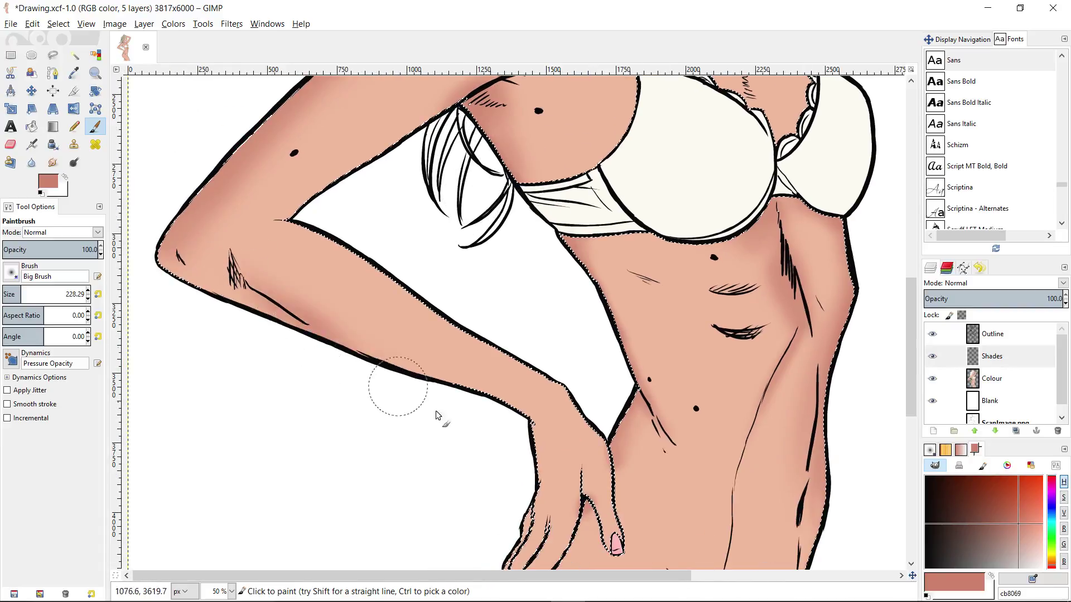
- Shade the outer curve of the hip and buttock down towards the back of the thigh
scroll(396, 387, left, 1)
scroll(304, 359, down, 6)
scroll(413, 220, right, 3)
drag(273, 167, 337, 355)
mouse_move(340, 92)
mouse_down()
mouse_move(320, 213)
mouse_move(470, 463)
mouse_up()
- Enlarge the brush to 371.10 and shade the back edge of the front thigh down to the canvas edge
scroll(471, 462, down, 3)
scroll(471, 463, right, 1)
key(bracketright)
key(bracketright)
key(bracketright)
drag(407, 340, 502, 429)
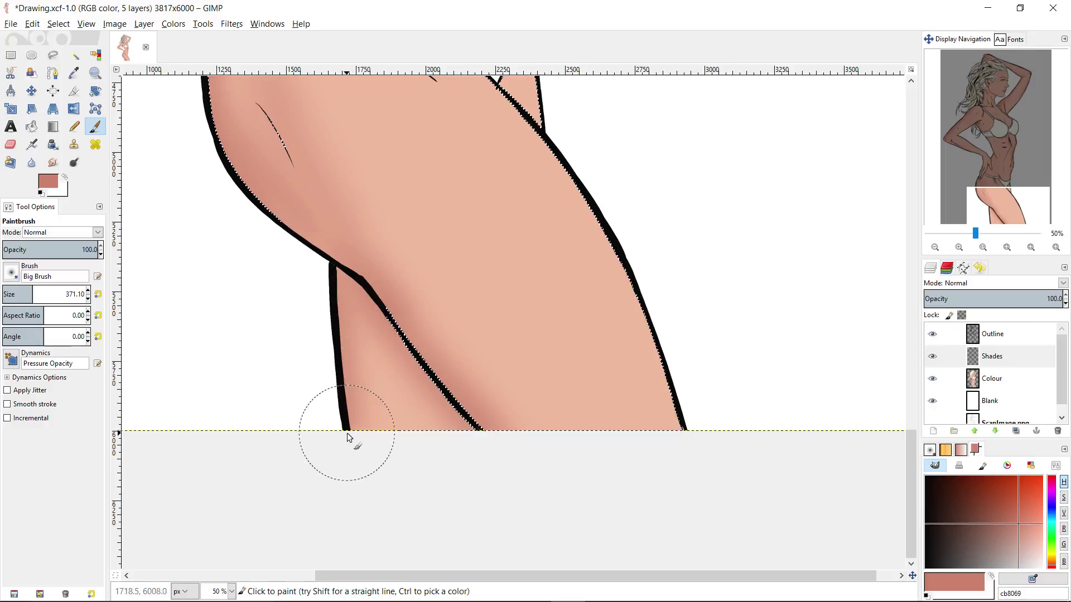
- Shade the front edge of the thigh and the lower abdomen, and reduce the brush size to 208.85
scroll(293, 468, right, 1)
scroll(293, 468, up, 1)
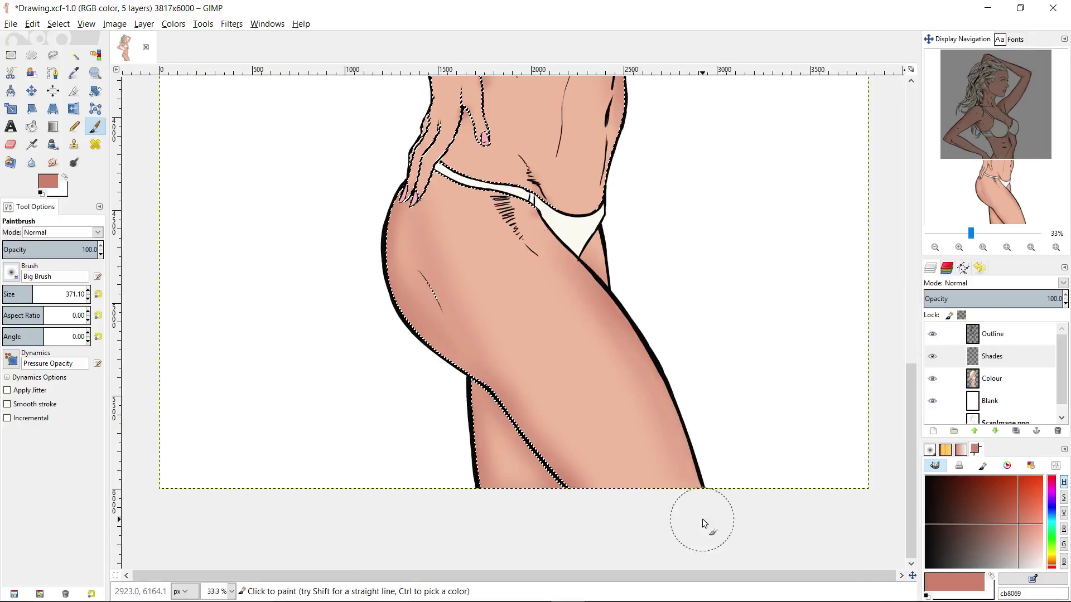
scroll(602, 335, up, 2)
scroll(558, 360, up, 3)
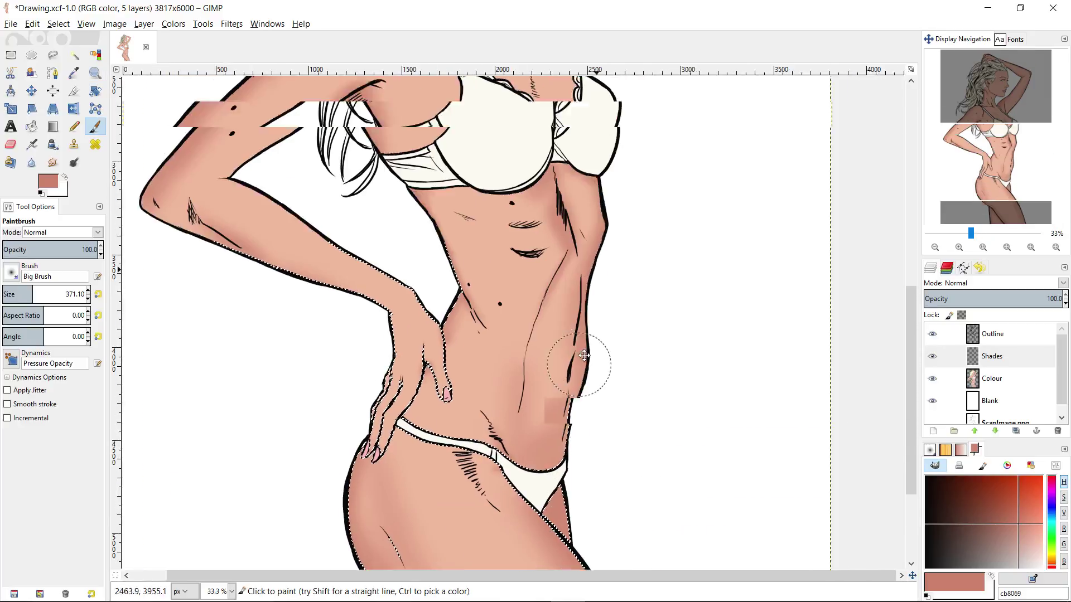
key(bracketleft)
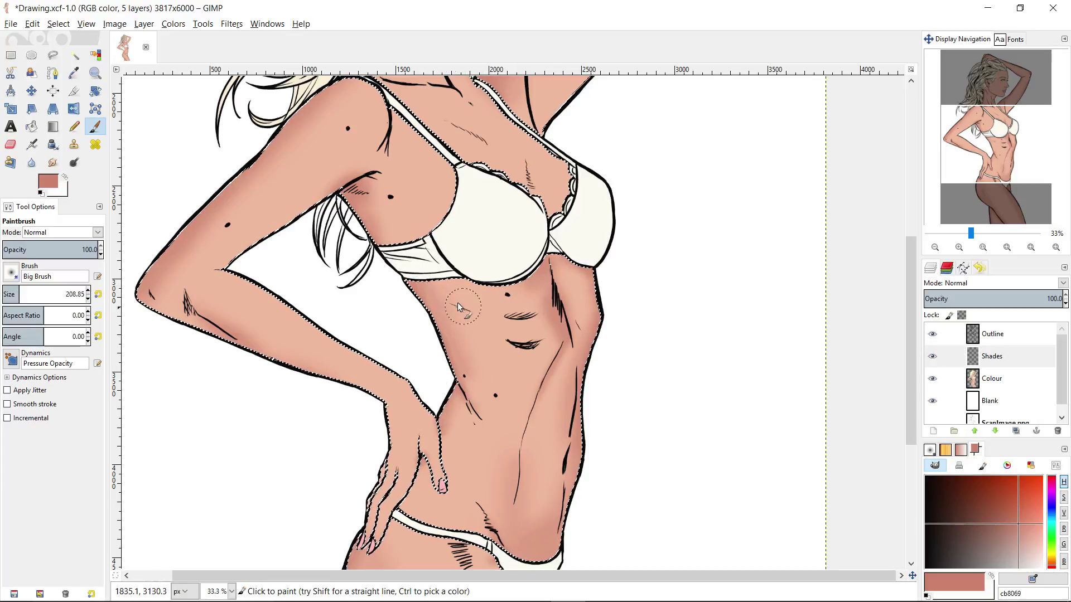
- Shade the neck and collarbone area on the Shades layer with the Paintbrush at size 98.89
scroll(458, 306, up, 2)
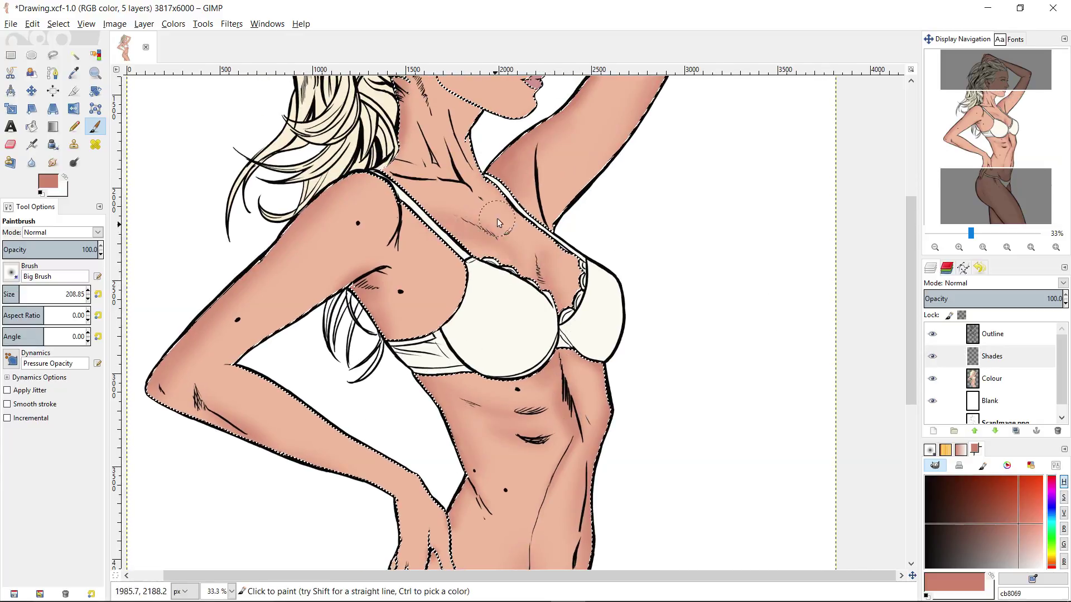
key(z)
click(488, 168)
key(p)
mouse_move(23, 294)
mouse_down()
mouse_move(54, 296)
mouse_move(11, 301)
mouse_up()
scroll(517, 244, up, 1)
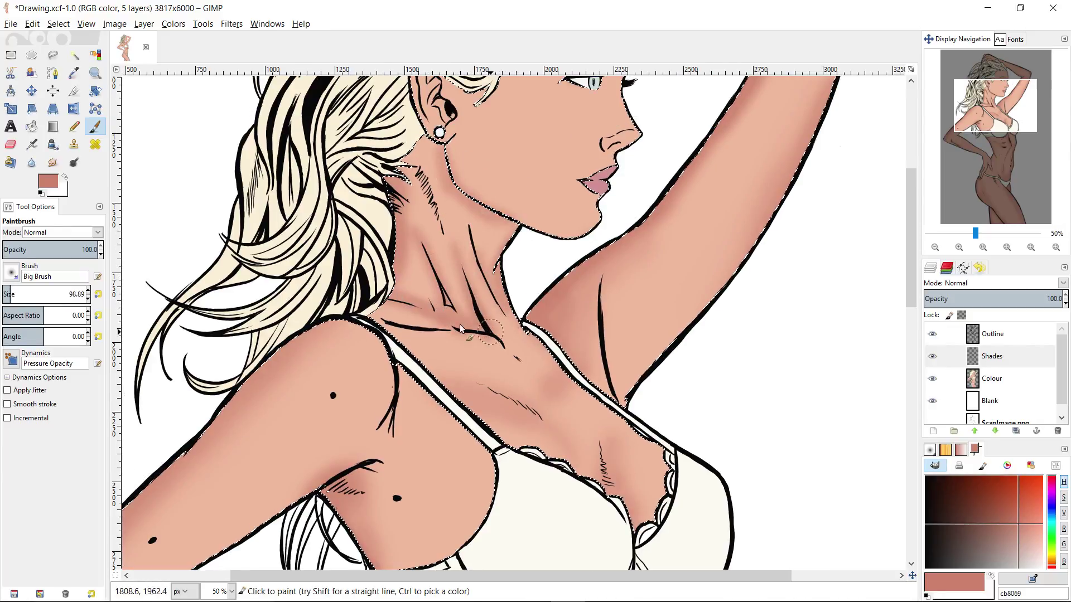
- Soften the shoulder shading with the Eraser and paint shadows along the edges of the bent arm
key(shift+e)
mouse_move(419, 388)
mouse_down()
mouse_move(438, 402)
mouse_move(405, 373)
mouse_move(360, 382)
mouse_up()
key(p)
scroll(424, 390, down, 2)
scroll(413, 323, left, 3)
drag(432, 316, 338, 383)
scroll(296, 410, down, 2)
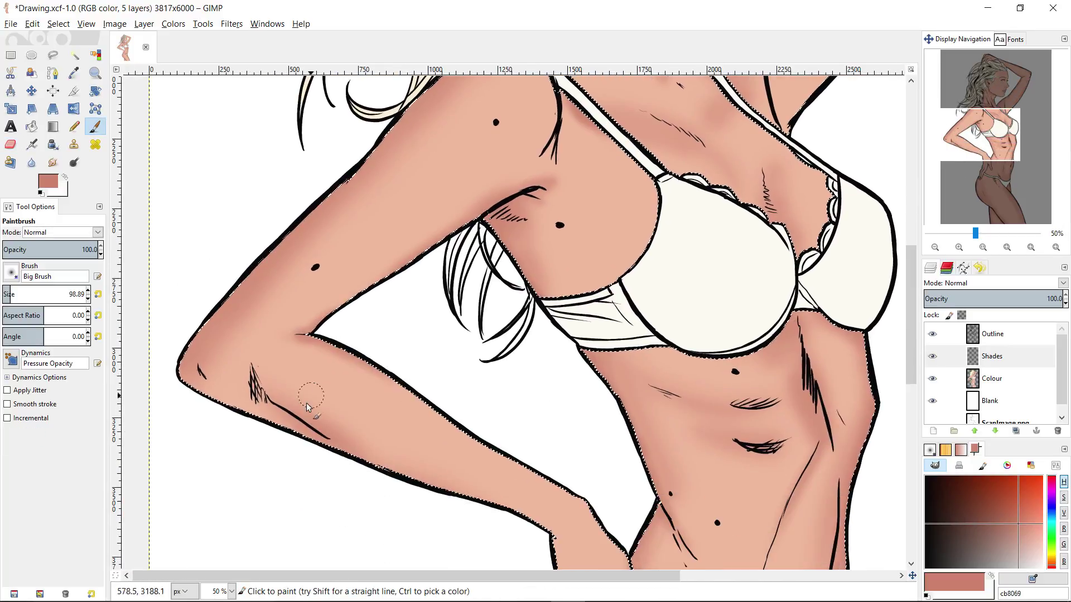
- Deepen the shadows on the ribs and beside the armpit, enlarging the brush to size 242.37
scroll(508, 342, right, 3)
scroll(508, 342, down, 1)
scroll(474, 330, right, 2)
scroll(533, 295, down, 1)
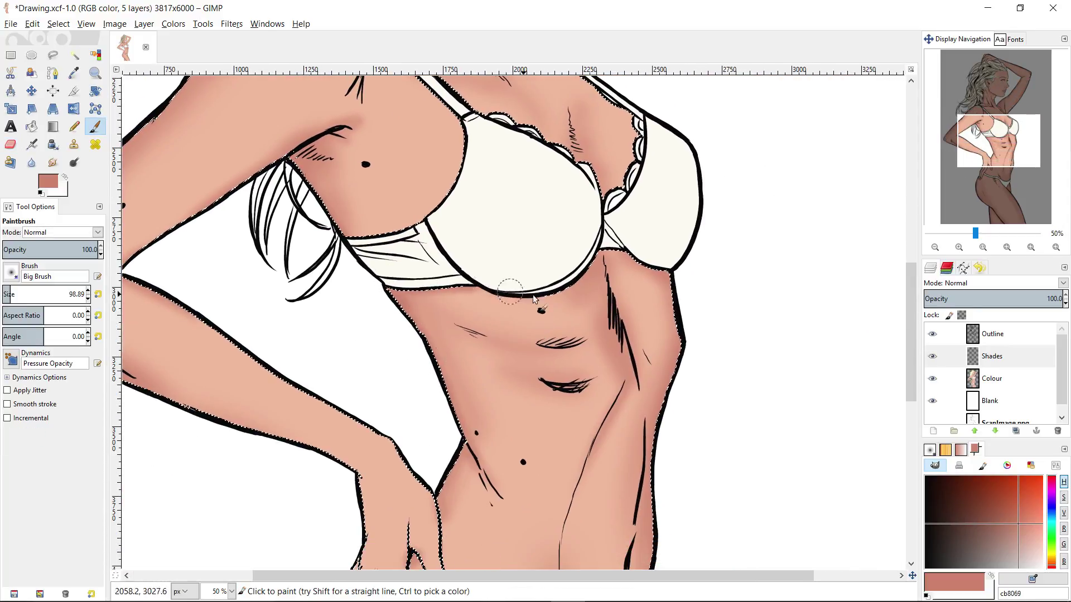
scroll(651, 261, up, 4)
scroll(502, 251, left, 1)
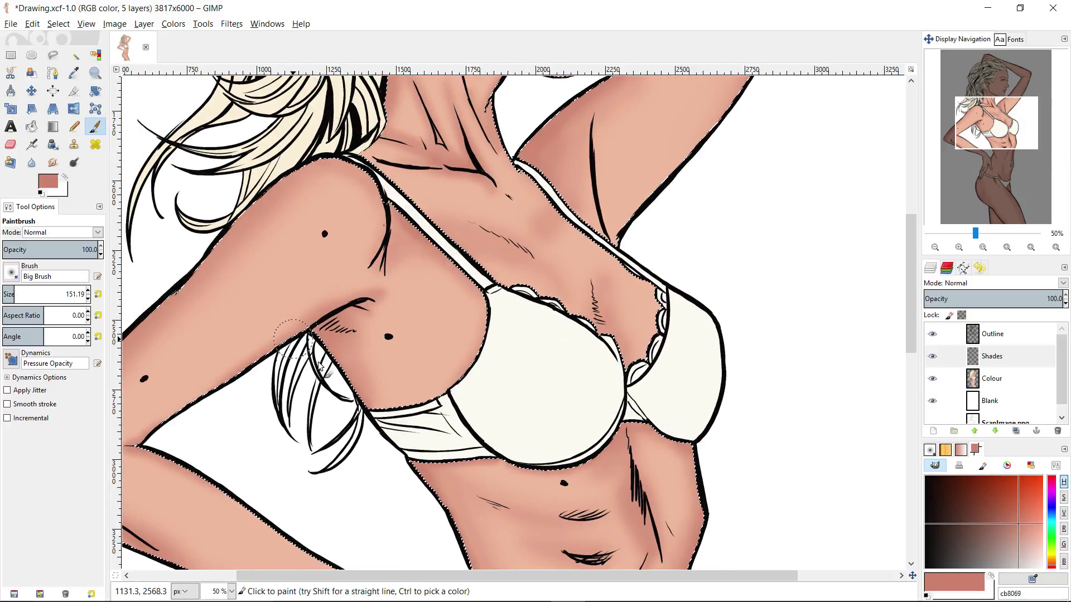
drag(17, 292, 22, 291)
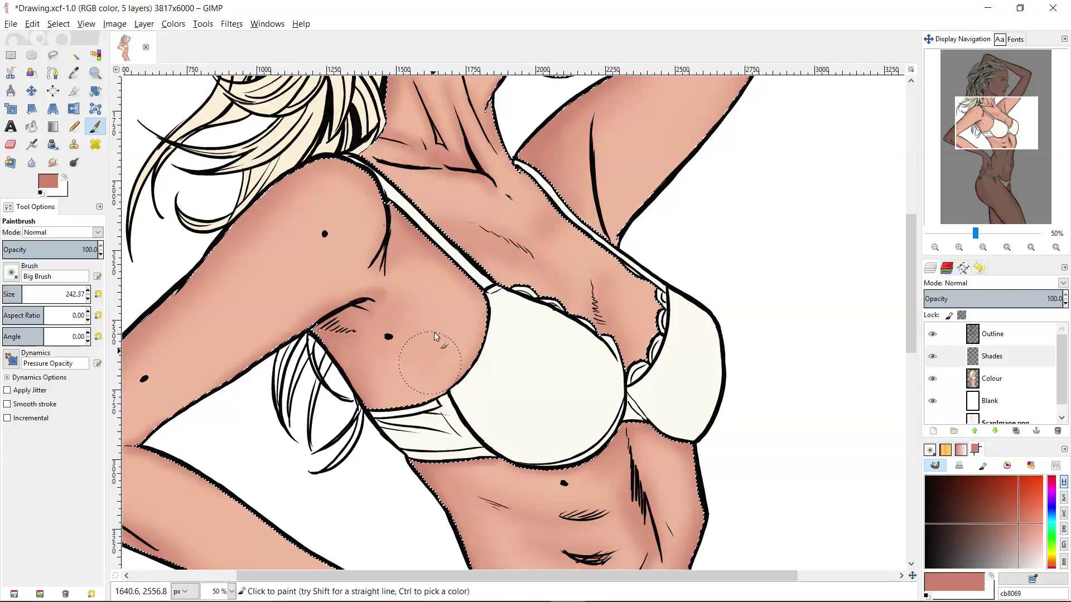
- Paint soft shadows on the nose, cheek and chin using brush sizes 74.75 and 159.90
scroll(434, 332, up, 8)
scroll(499, 230, right, 1)
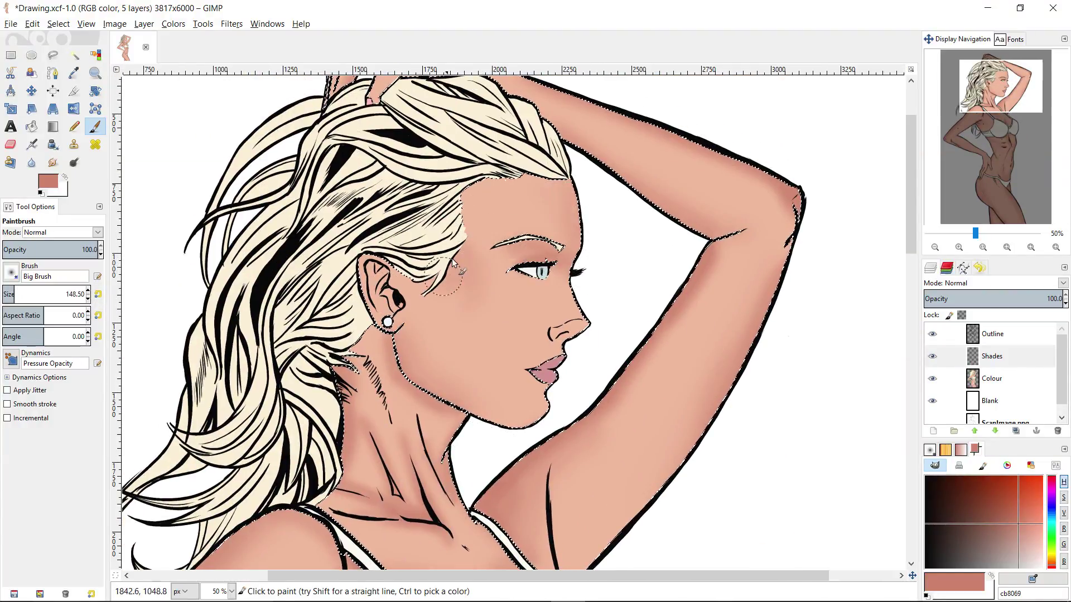
click(7, 291)
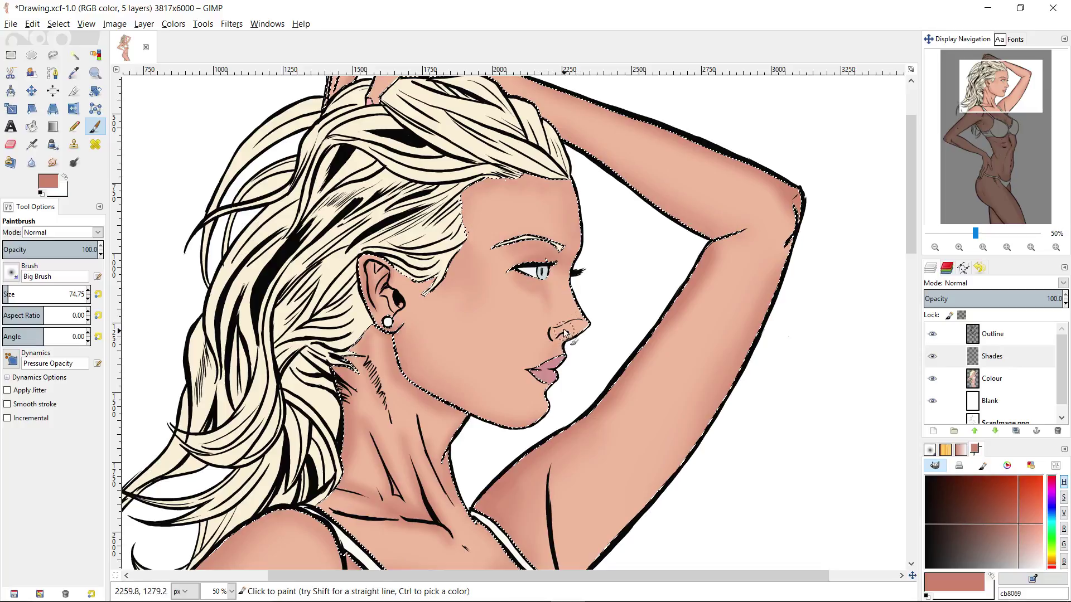
click(15, 291)
drag(530, 301, 545, 321)
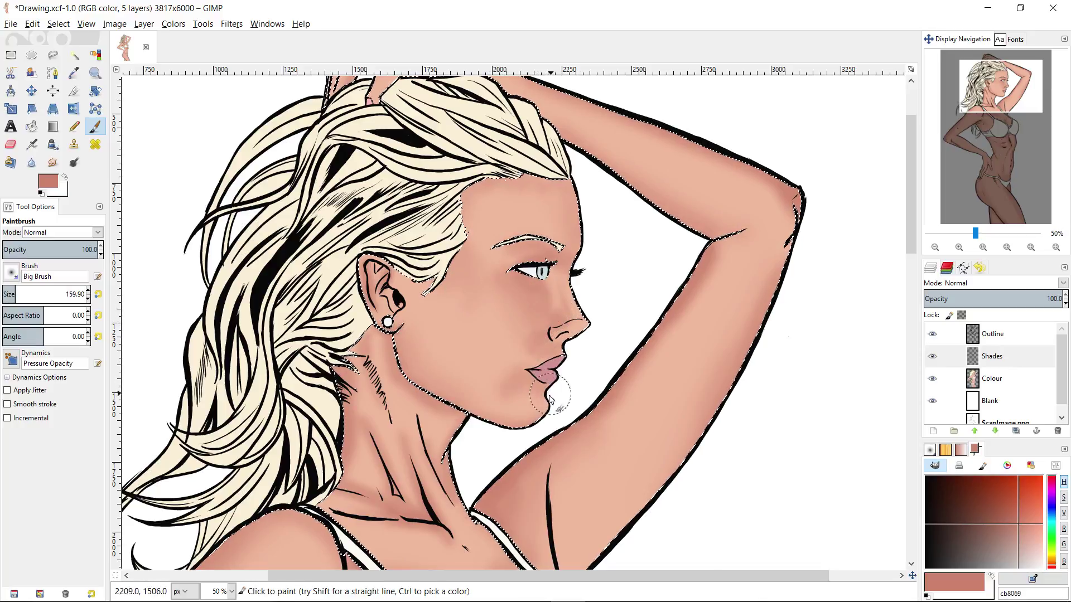
- Save the drawing and activate the Eraser for the raised arm
key(shift+e)
key(ctrl+s)
key(z)
ctrl+click(794, 220)
key(shift+e)
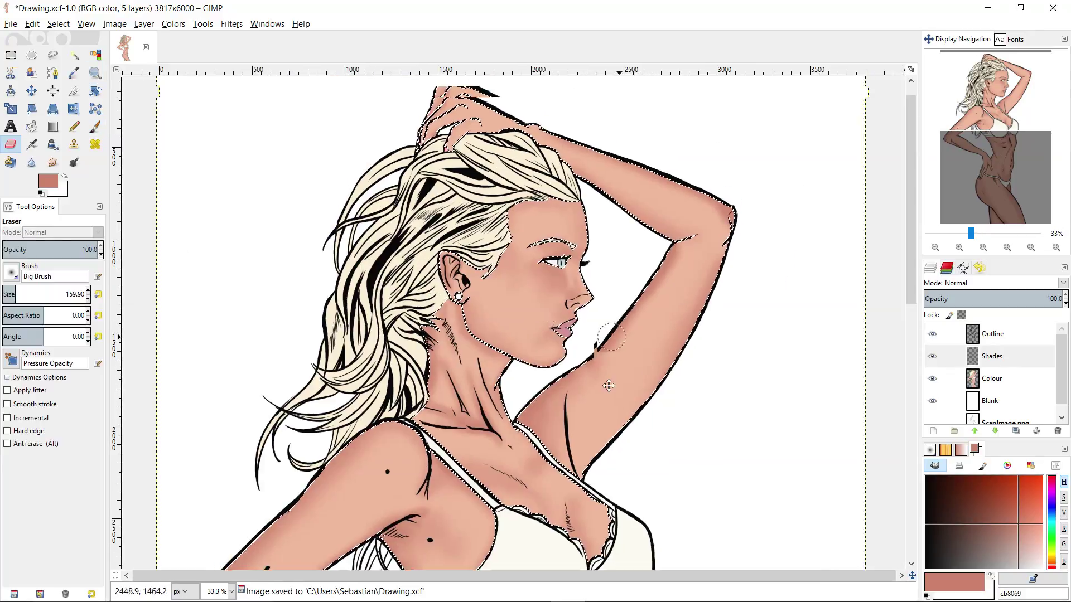
- Shade the raised hand and forearm with the Paintbrush at size 159.90
drag(608, 385, 625, 481)
key(z)
click(549, 303)
key(p)
drag(618, 405, 530, 254)
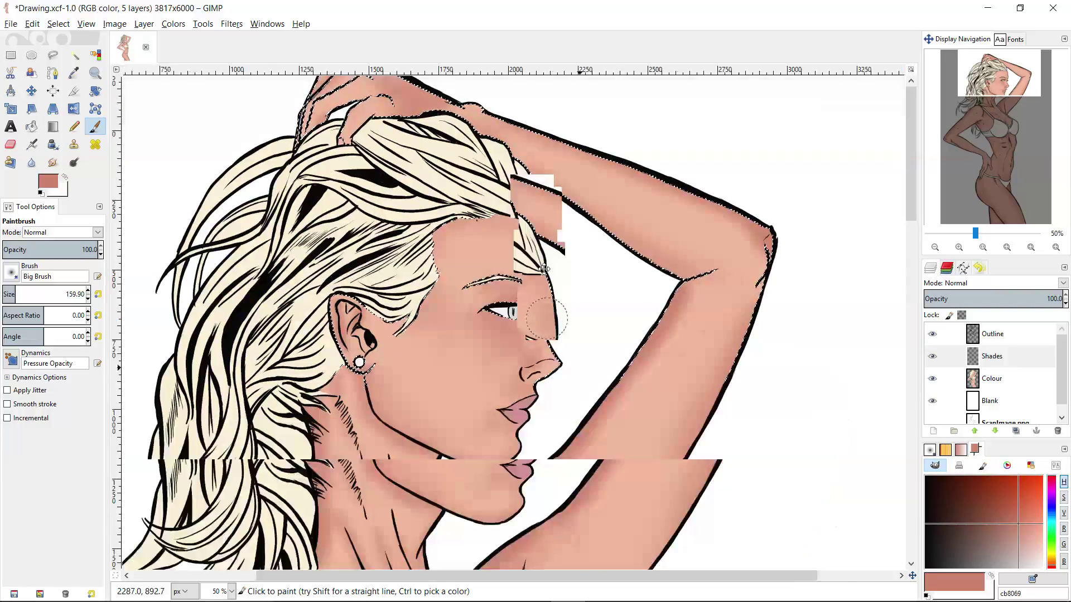
- Set the foreground colour to light skin tone ffcdac and paint highlights along the raised arm
key(z)
ctrl+click(719, 271)
ctrl+click(719, 271)
click(719, 271)
key(p)
click(1041, 538)
drag(82, 299, 87, 300)
drag(623, 397, 725, 226)
mouse_move(646, 179)
mouse_down()
mouse_move(583, 301)
mouse_move(549, 255)
mouse_up()
click(15, 291)
mouse_move(628, 297)
mouse_down()
mouse_move(527, 248)
mouse_move(684, 314)
mouse_up()
- Highlight the fingers of the raised hand at brush size 101.57 and brighten the lit areas of the face
click(10, 291)
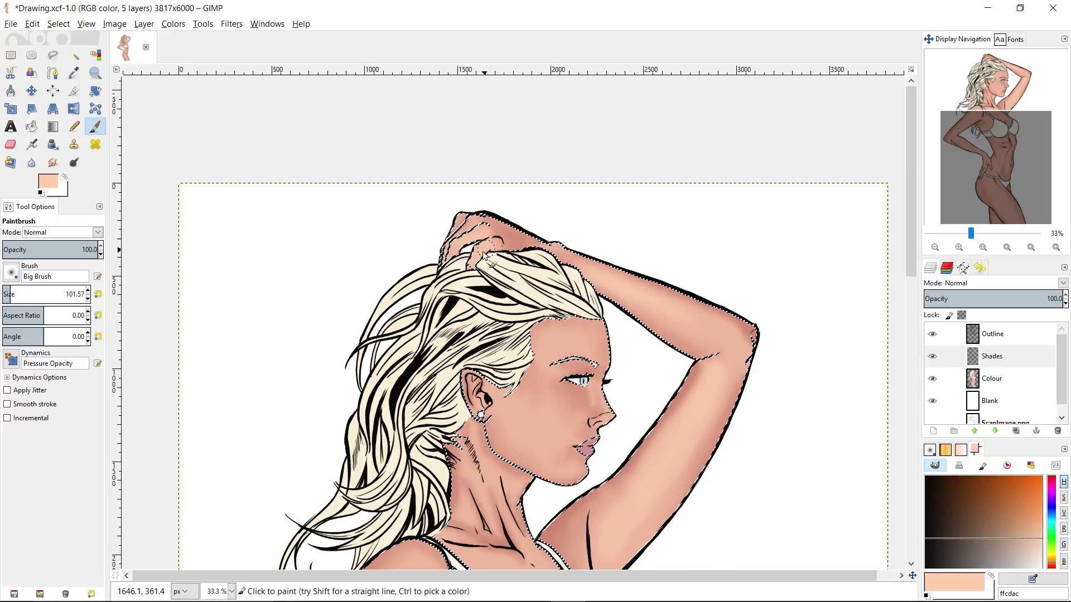
drag(484, 252, 512, 137)
click(17, 291)
mouse_move(595, 258)
mouse_down()
mouse_move(611, 179)
mouse_move(576, 110)
mouse_up()
drag(543, 195, 626, 137)
- Enlarge the brush to size 253.10 and highlight the front shoulder and bent upper arm
click(22, 291)
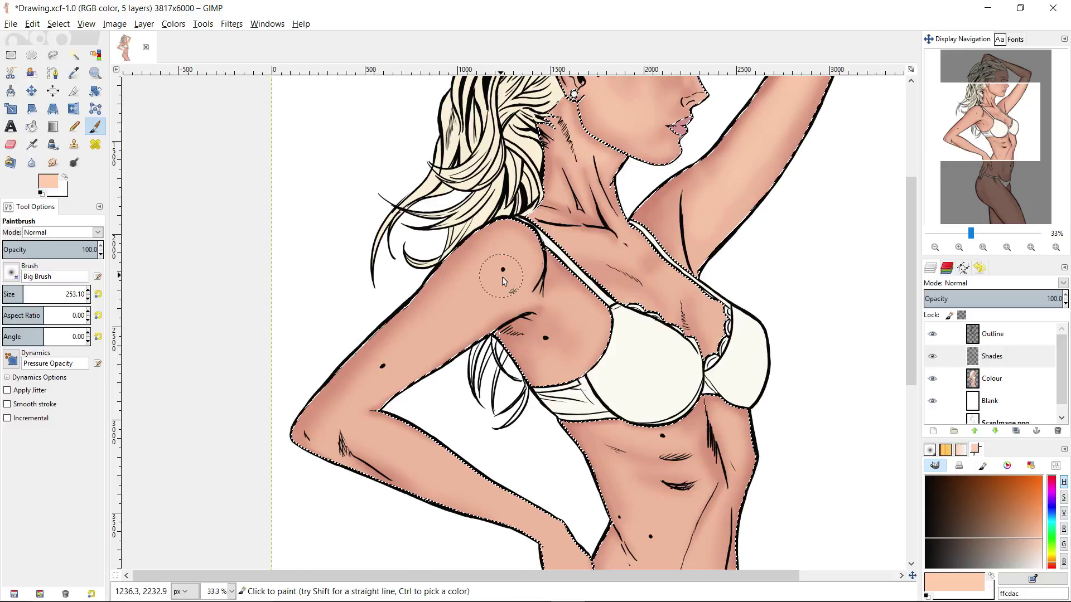
drag(506, 287, 578, 191)
drag(402, 321, 428, 358)
mouse_move(523, 387)
mouse_down()
mouse_move(473, 337)
mouse_move(358, 289)
mouse_up()
- Paint light highlights along the bent forearm and the back of the hand on the hip
click(11, 294)
drag(505, 362, 557, 368)
click(17, 293)
drag(581, 404, 575, 304)
- Switch to the darker tone cb8069 and shade around the hip hand's fingers at size 114.98
ctrl+click(580, 330)
drag(611, 337, 609, 316)
click(11, 294)
drag(557, 391, 571, 361)
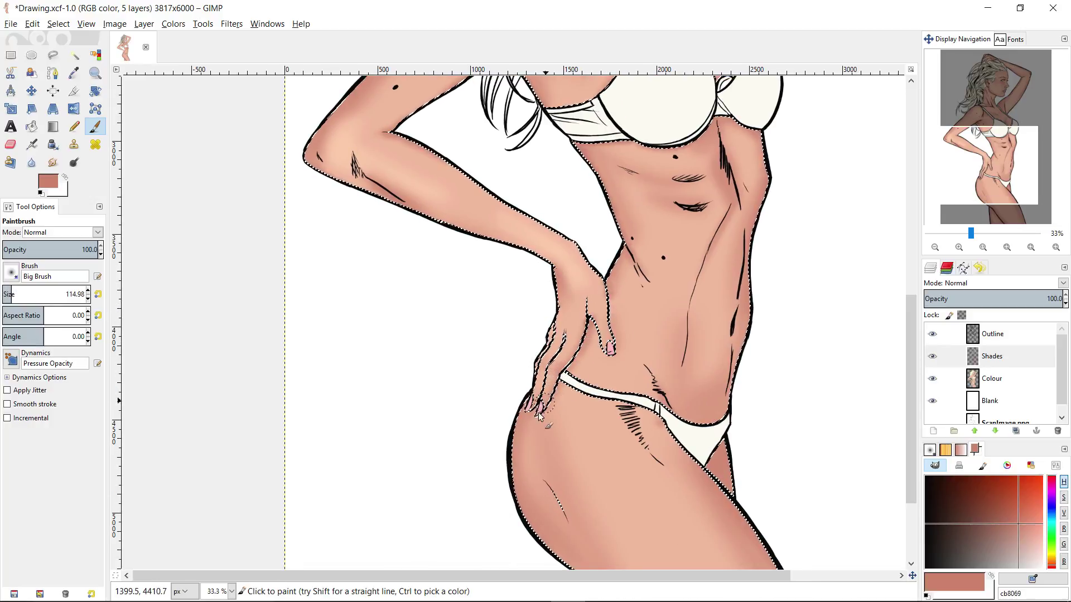
- Set the foreground colour to deep shadow tone b65f45 and darken the shadows around the hand on the hip
drag(470, 443, 411, 304)
ctrl+click(517, 386)
key(z)
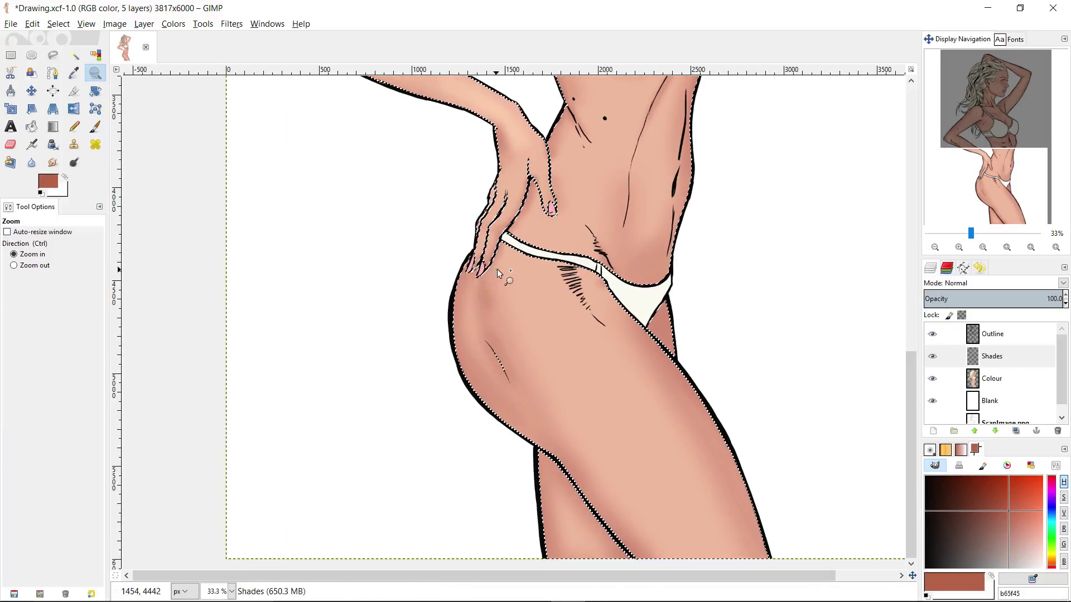
triple_click(522, 176)
key(p)
click(7, 294)
drag(554, 189, 546, 209)
click(98, 316)
- Paint deep shadows along the waist, the edge of the ribcage and the side of the torso
key(z)
ctrl+click(529, 304)
click(586, 168)
key(p)
drag(438, 246, 487, 339)
drag(701, 209, 712, 265)
drag(707, 142, 690, 211)
- Darken the shadows along the upper chest edges and in both armpits
scroll(664, 144, up, 3)
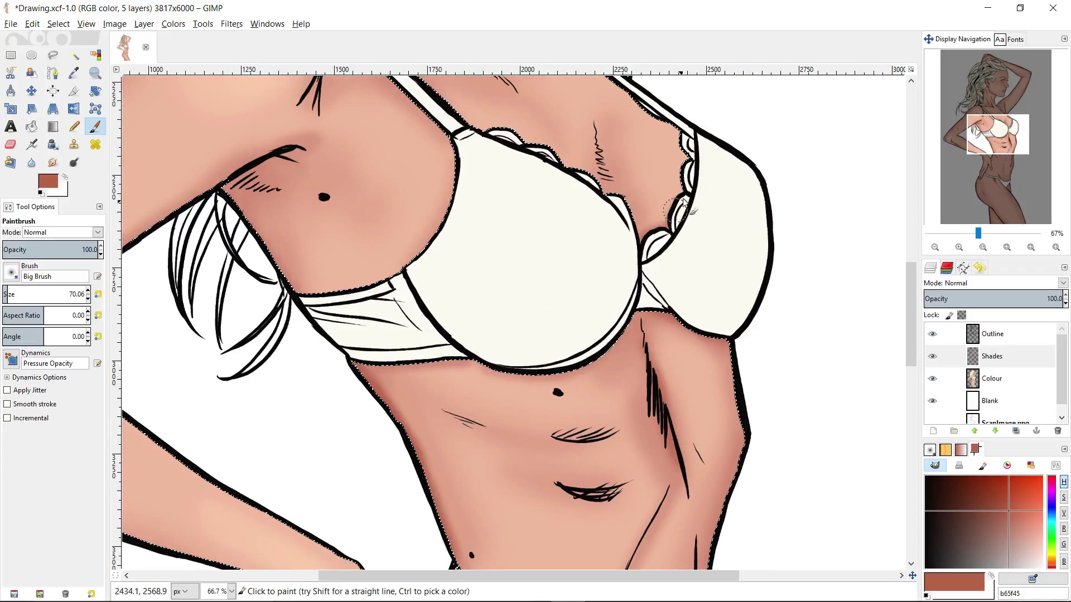
scroll(684, 203, up, 2)
drag(284, 222, 301, 220)
key(z)
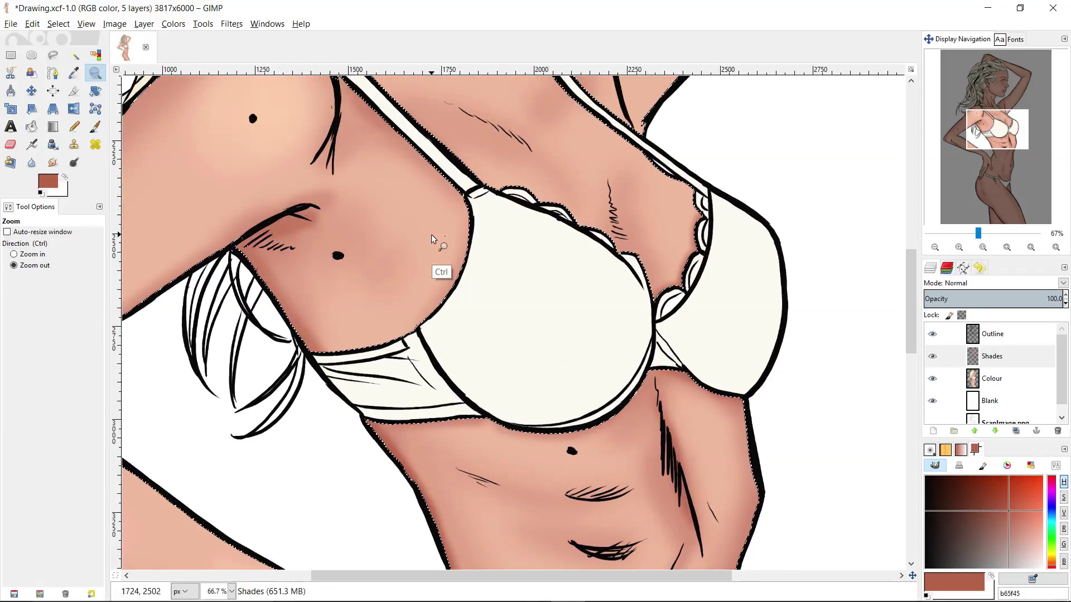
ctrl+click(433, 240)
ctrl+click(433, 240)
click(483, 239)
key(p)
click(18, 291)
key(bracketleft)
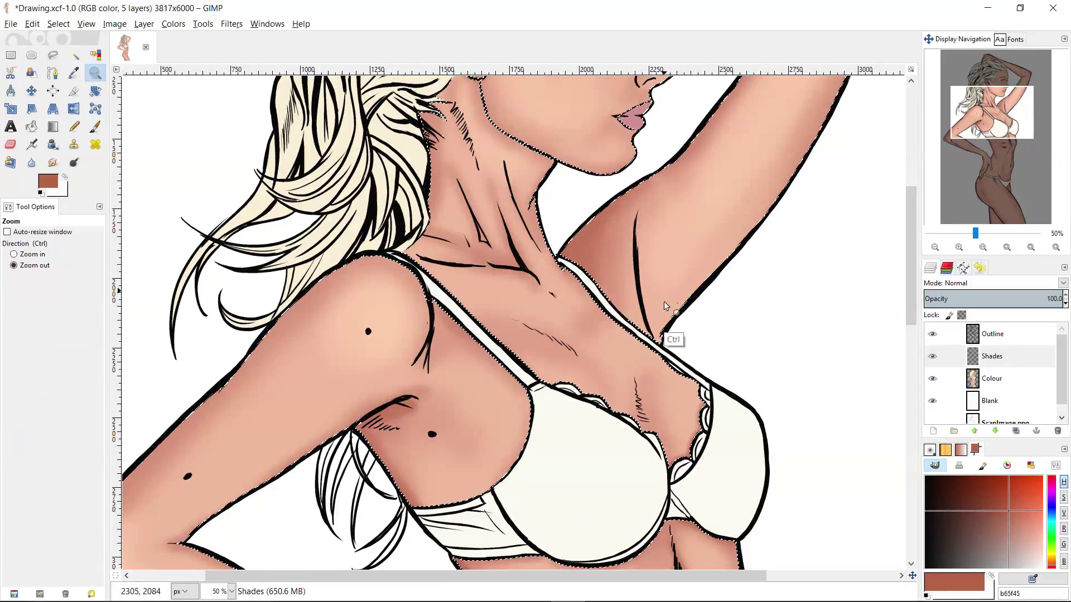
- Paint deep shadows around the nose and eye with the brush at size 54.64
scroll(628, 314, up, 7)
scroll(641, 308, up, 1)
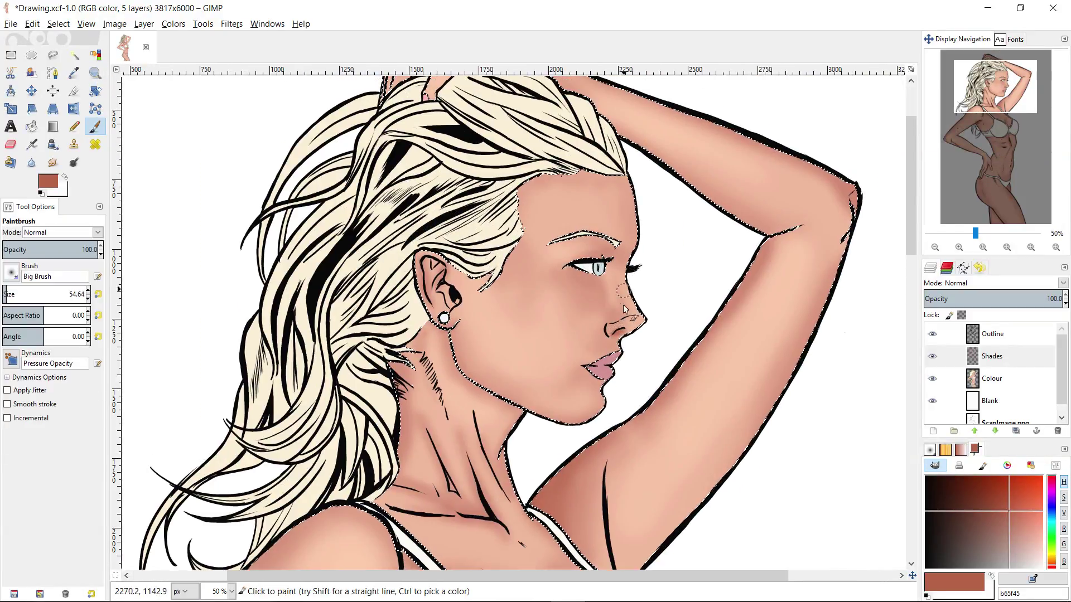
key(shift+e)
key(p)
scroll(598, 268, up, 1)
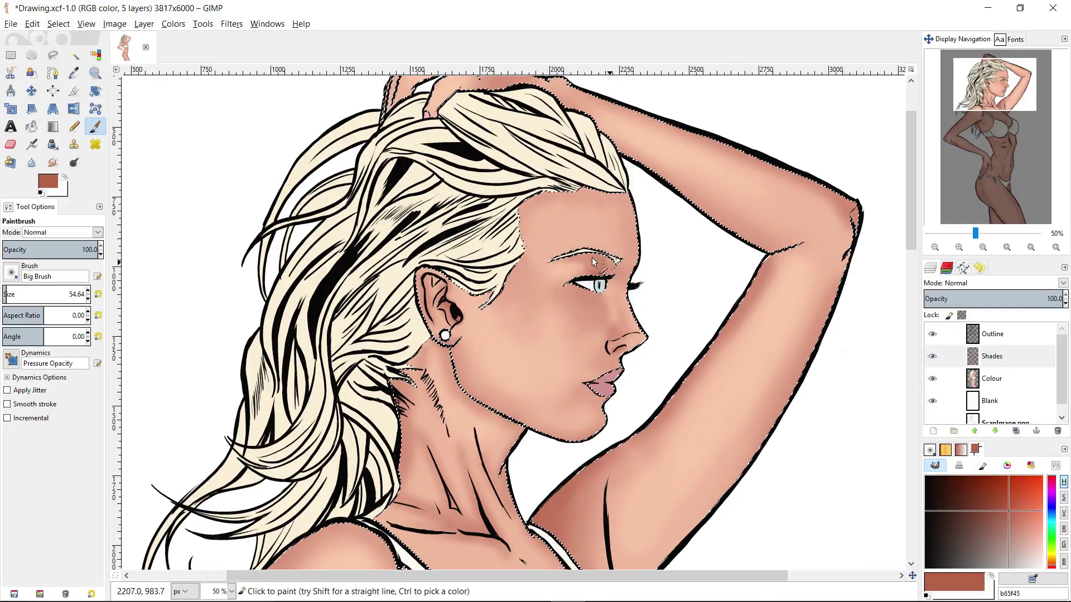
- Smudge the shadow above the eye to blend it, and continue shading the eye area with the Paintbrush
key(s)
drag(613, 259, 600, 261)
scroll(635, 240, up, 1)
key(p)
scroll(639, 258, down, 2)
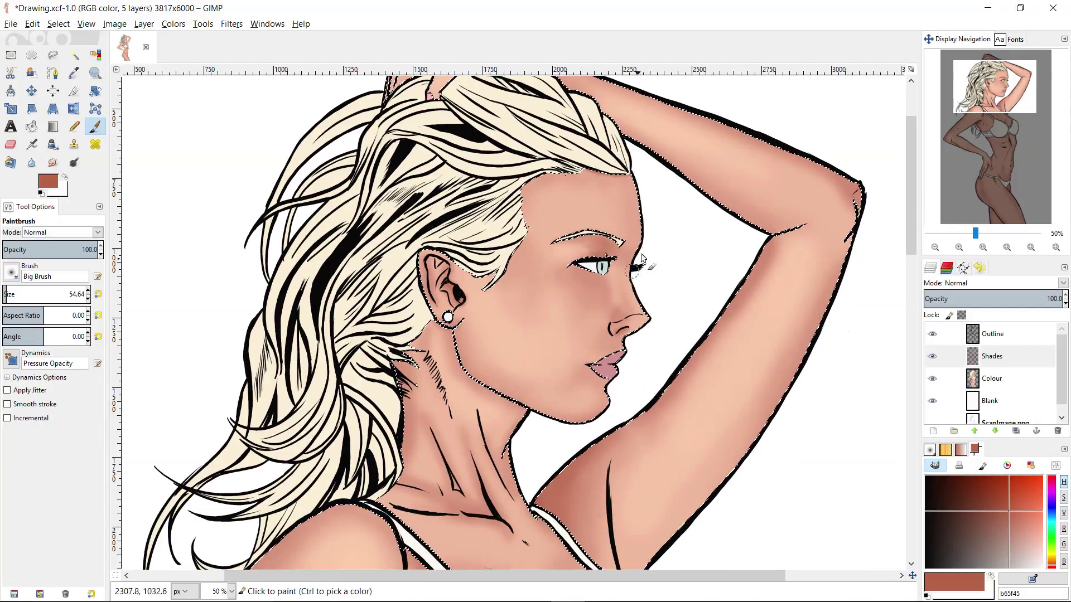
- Enlarge the brush to size 106.94 and darken the shadows on the raised hand and wrist
scroll(651, 338, down, 2)
key(z)
ctrl+click(637, 307)
ctrl+click(637, 307)
key(p)
scroll(649, 298, left, 1)
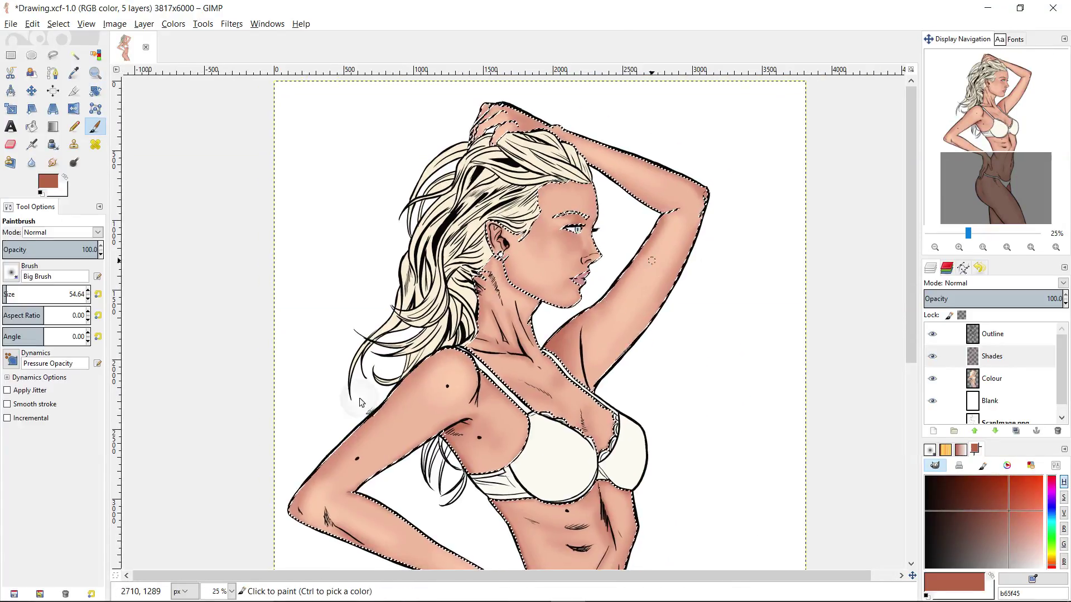
scroll(618, 186, up, 2)
scroll(551, 178, left, 1)
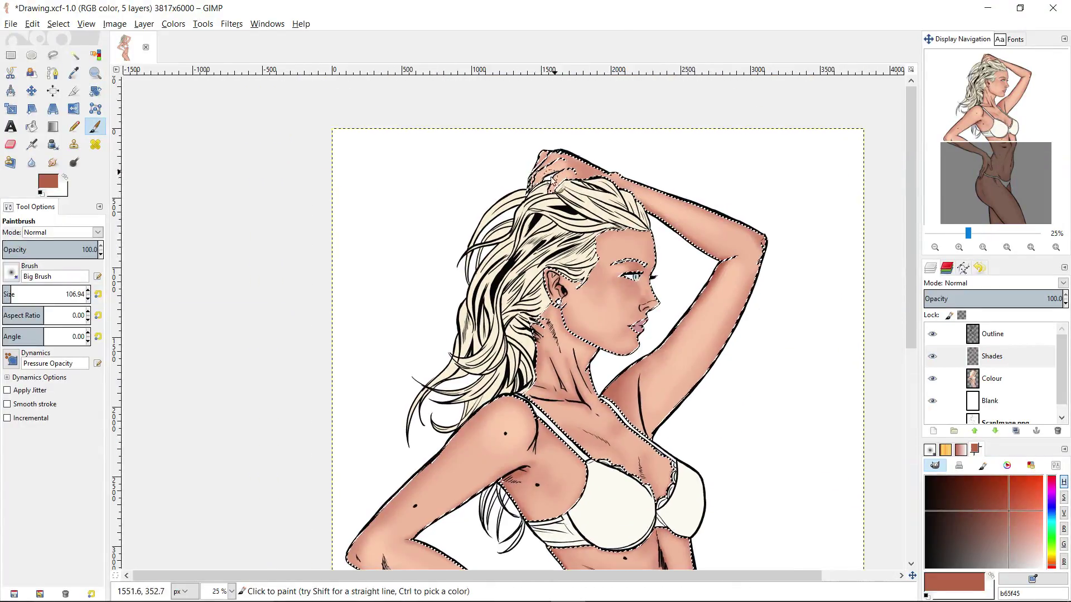
- Deepen the shadows on the raised arm, neck and chest at brush size 106.94
scroll(589, 174, down, 4)
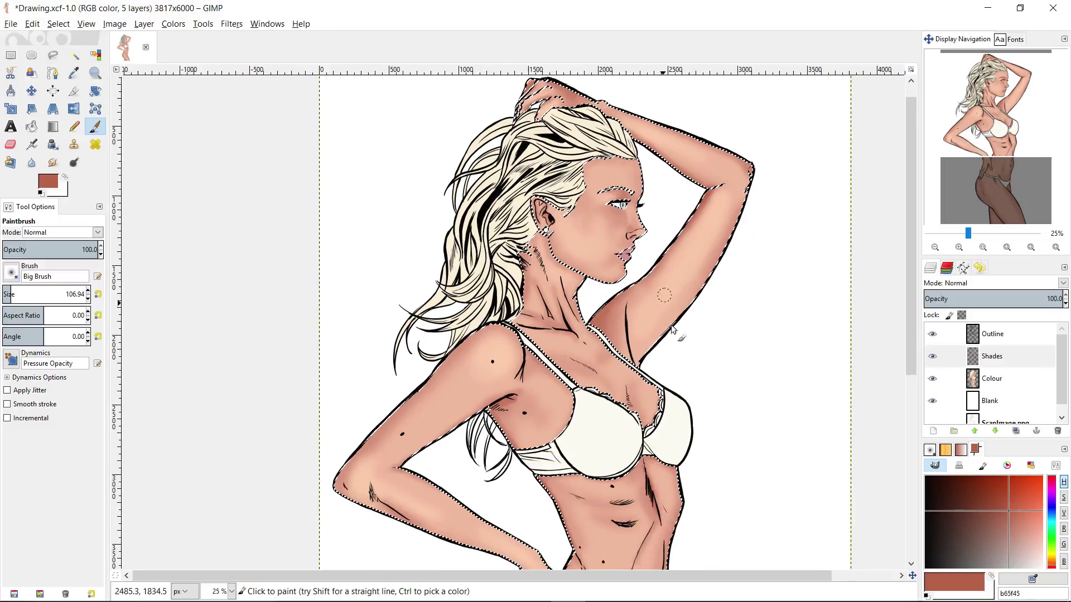
scroll(589, 267, right, 1)
scroll(585, 272, down, 2)
scroll(602, 267, right, 1)
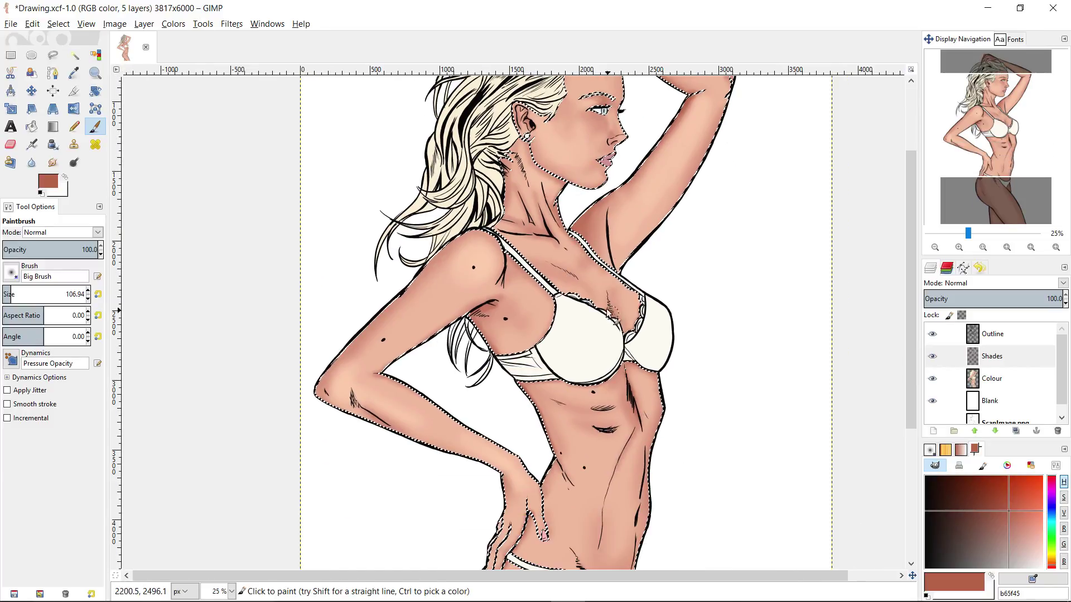
- Shade the torso side, hip and buttock edge in the deep shadow tone at brush size 215.56
scroll(603, 293, down, 8)
scroll(603, 293, left, 1)
click(20, 291)
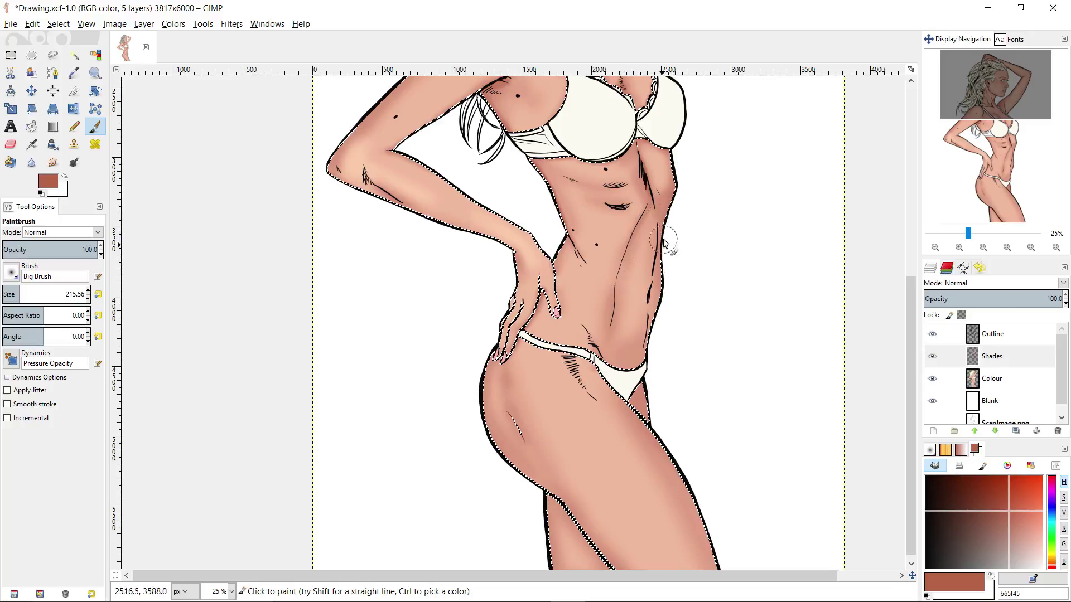
scroll(662, 341, down, 3)
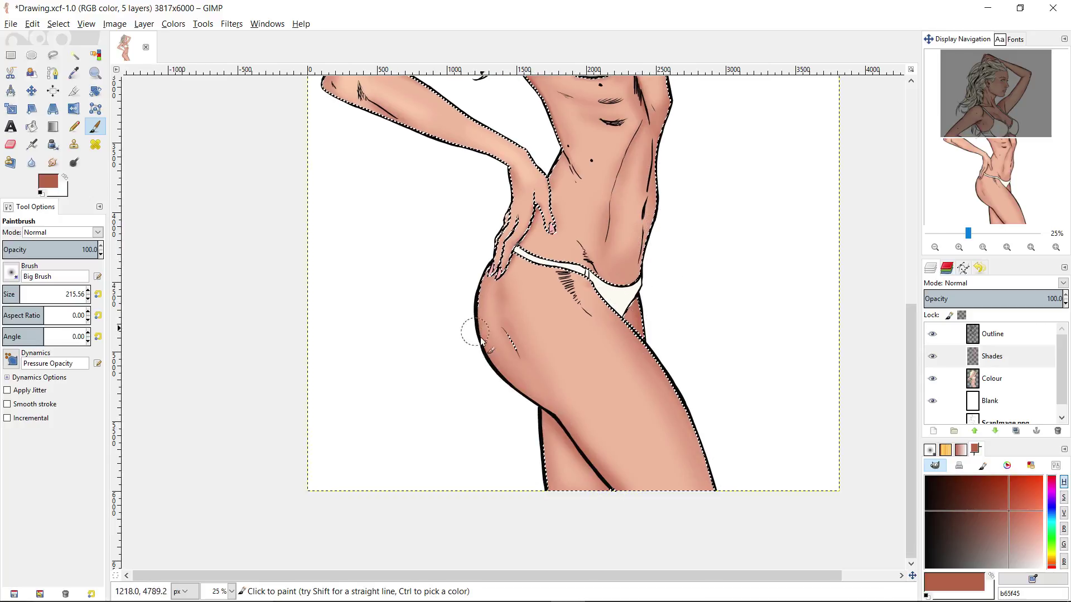
scroll(659, 340, up, 6)
scroll(614, 385, left, 1)
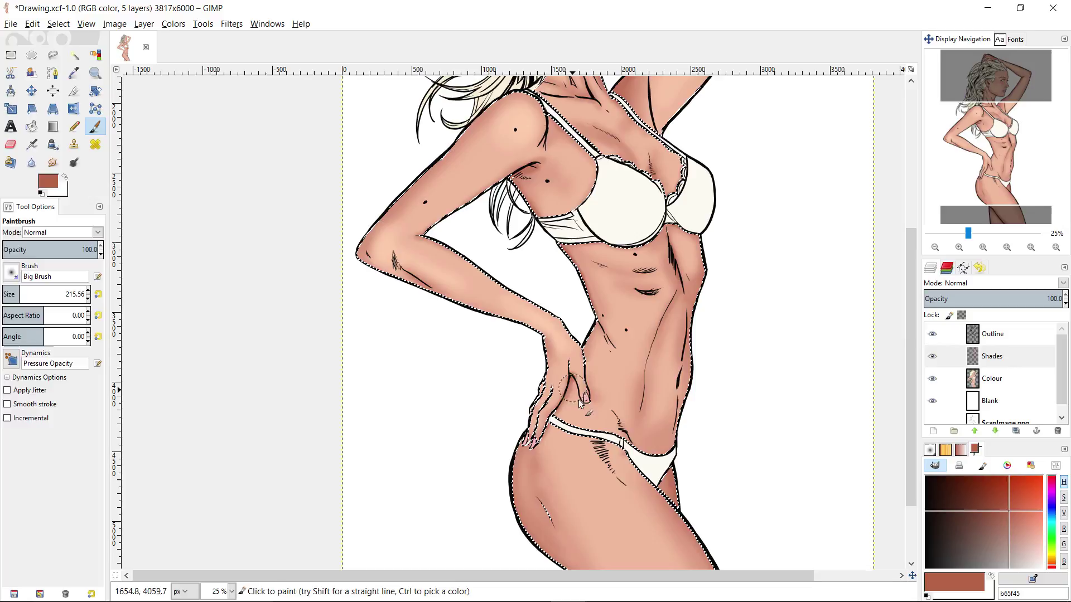
scroll(579, 400, up, 1)
- Set the foreground colour to light tone ffd0b0 and paint highlights on the abdomen and hip
key(z)
ctrl+click(712, 329)
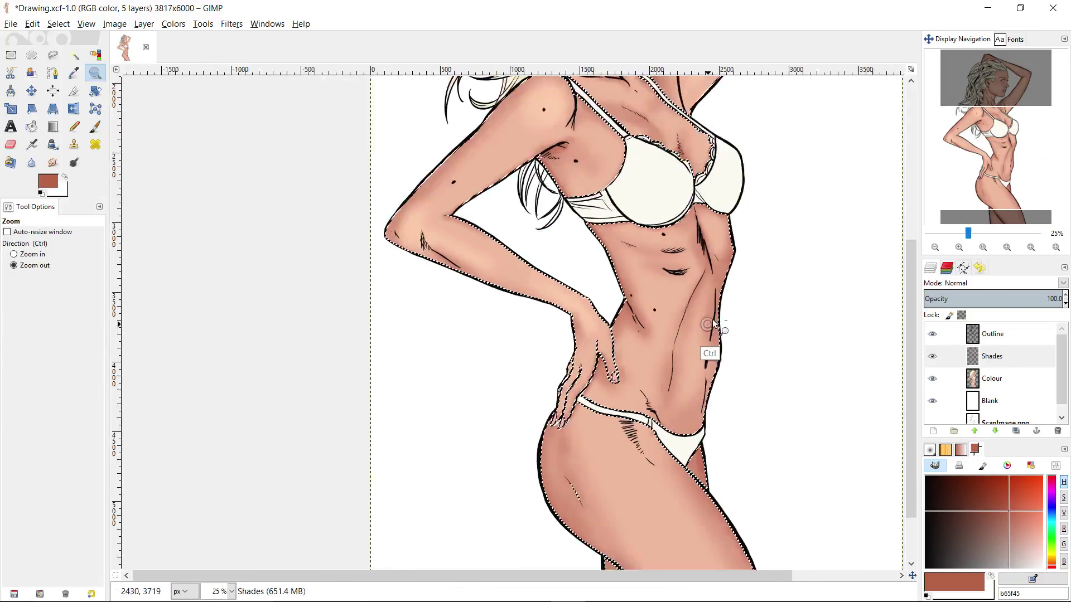
ctrl+click(703, 340)
key(r)
key(z)
click(618, 290)
key(p)
click(1041, 554)
click(1041, 540)
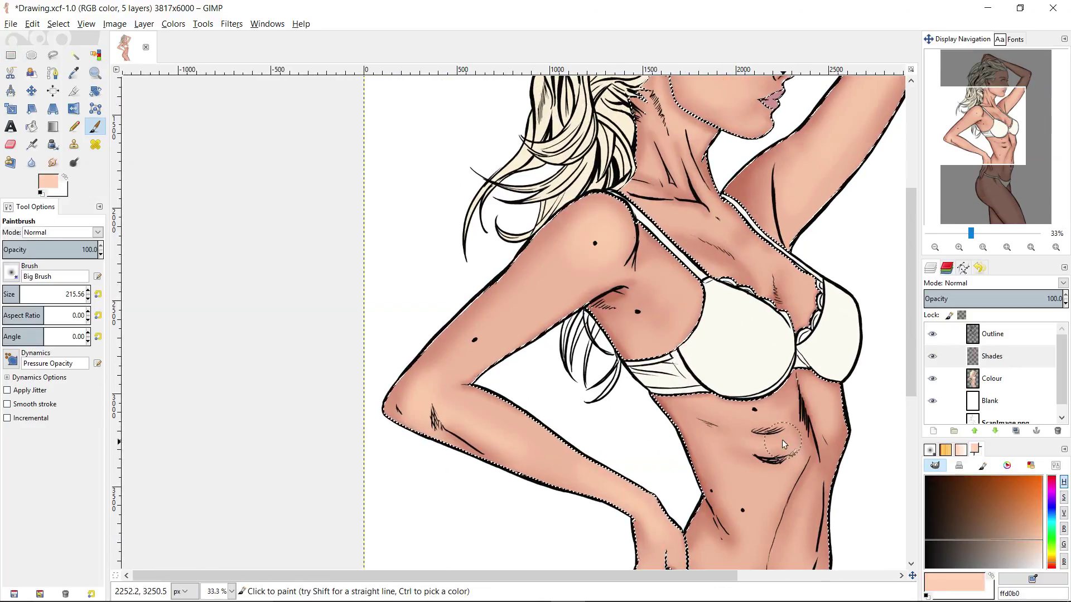
scroll(690, 434, down, 12)
scroll(690, 434, right, 4)
mouse_move(574, 360)
mouse_down()
mouse_move(581, 411)
mouse_move(589, 368)
mouse_up()
- Enlarge the brush to size 281.27 and paint a broad highlight down the thigh
scroll(611, 395, down, 2)
scroll(612, 394, right, 1)
drag(54, 296, 61, 296)
drag(552, 279, 683, 439)
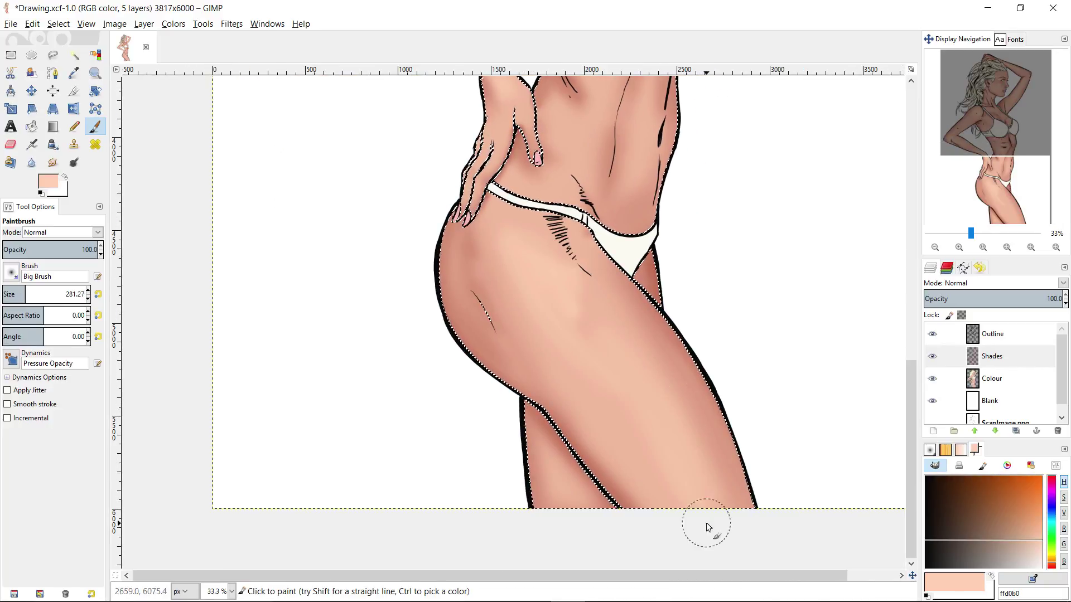
- Reduce the brush to size 188.73 and highlight the waist and stomach
scroll(550, 279, up, 5)
key(bracketleft)
key(bracketleft)
key(bracketleft)
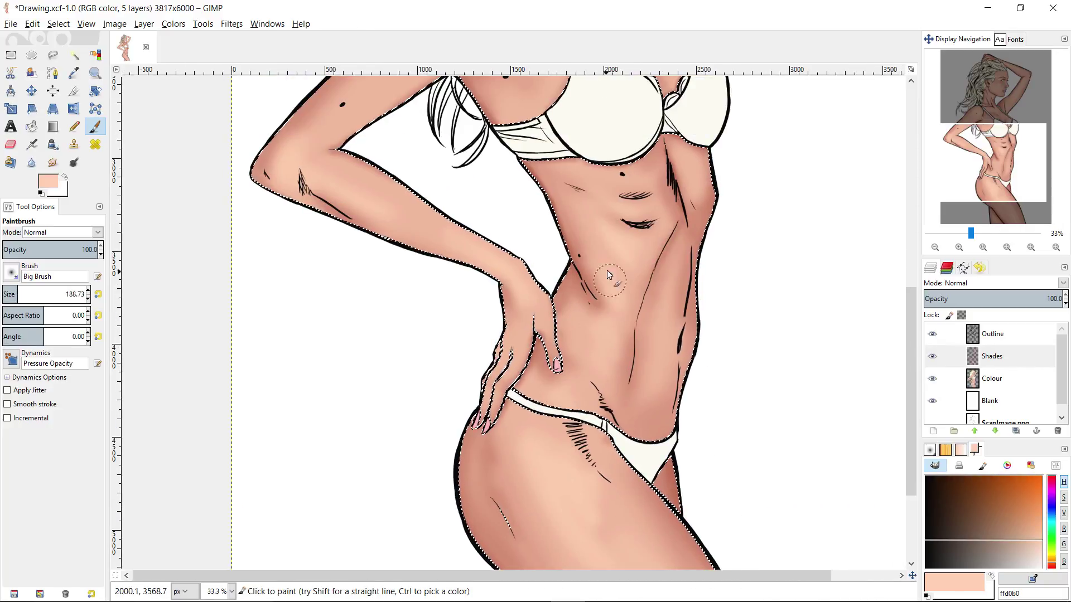
- Paint light highlights on the bent arm, upper chest, raised arm and neck
scroll(606, 270, up, 5)
scroll(502, 301, left, 1)
scroll(524, 400, up, 5)
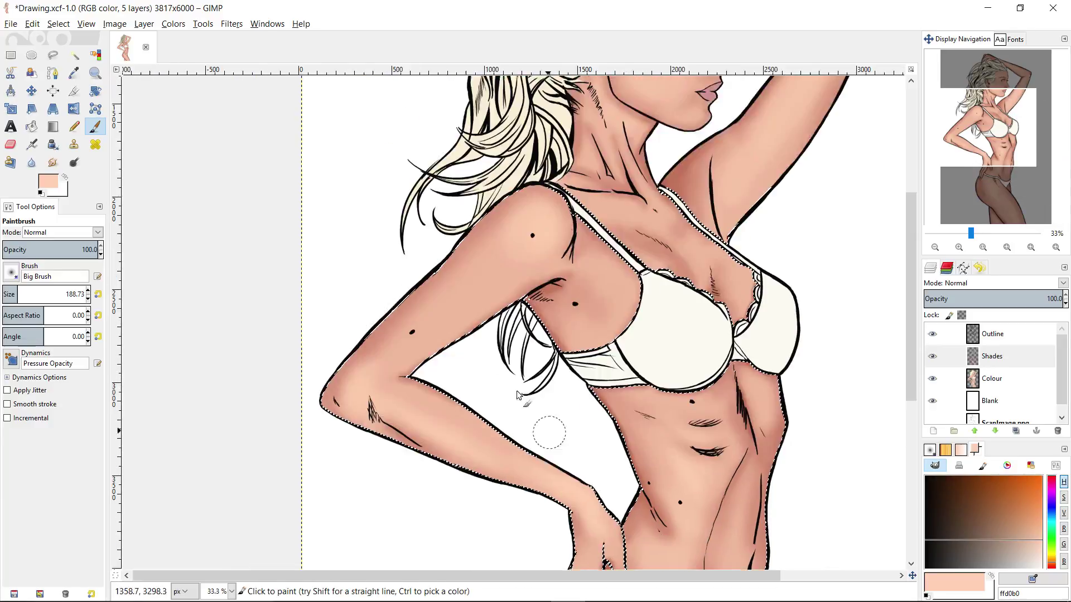
scroll(480, 382, right, 1)
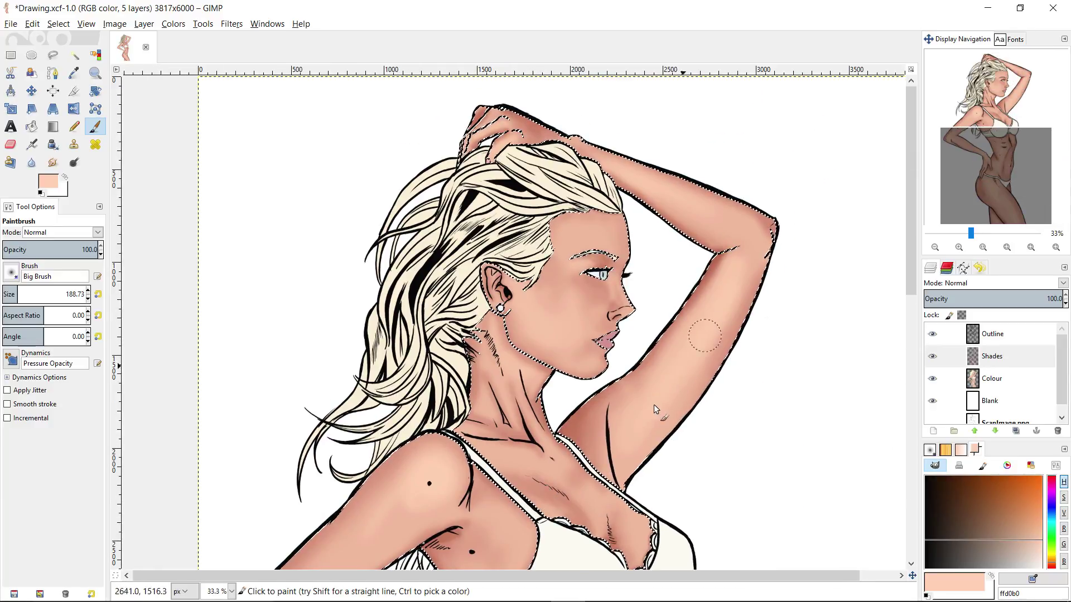
scroll(654, 409, up, 1)
scroll(555, 355, right, 1)
scroll(513, 323, down, 3)
scroll(513, 323, left, 1)
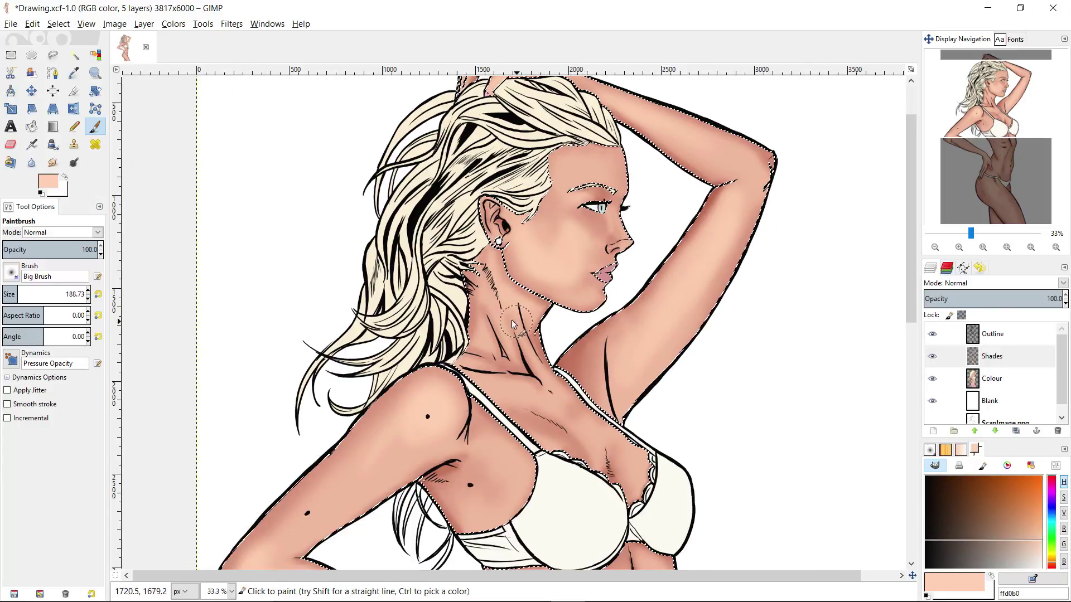
- Sample pink skin tone e98b82, enlarge the brush to 281.93 and tint the neck, arm and thigh
scroll(546, 391, down, 3)
scroll(552, 373, right, 1)
scroll(607, 414, down, 2)
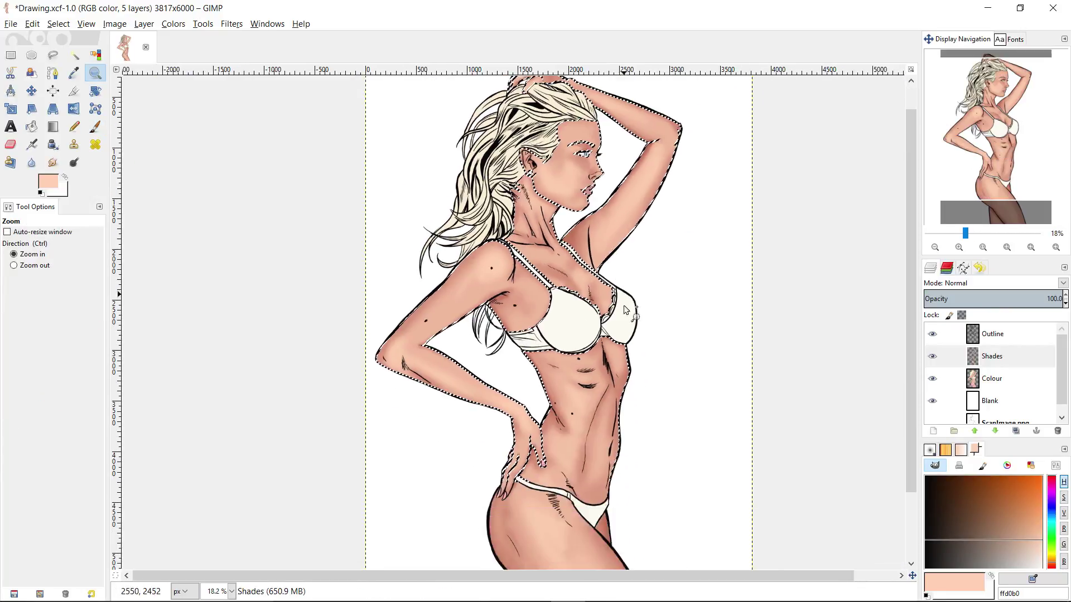
drag(567, 346, 630, 366)
key(z)
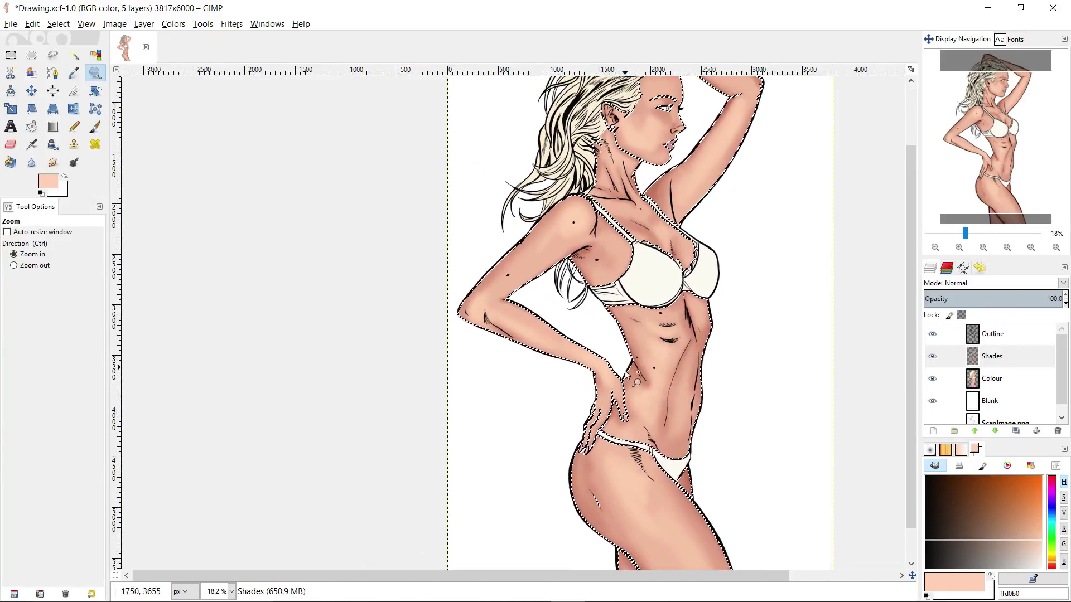
click(611, 380)
key(p)
ctrl+click(611, 380)
drag(72, 300, 79, 300)
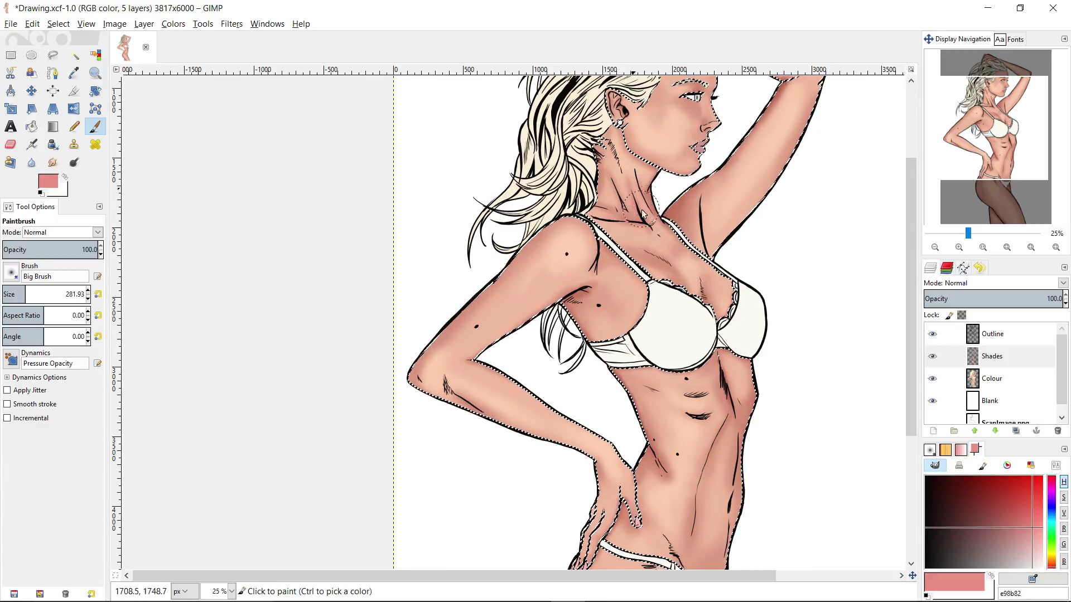
drag(627, 191, 634, 300)
scroll(696, 333, right, 2)
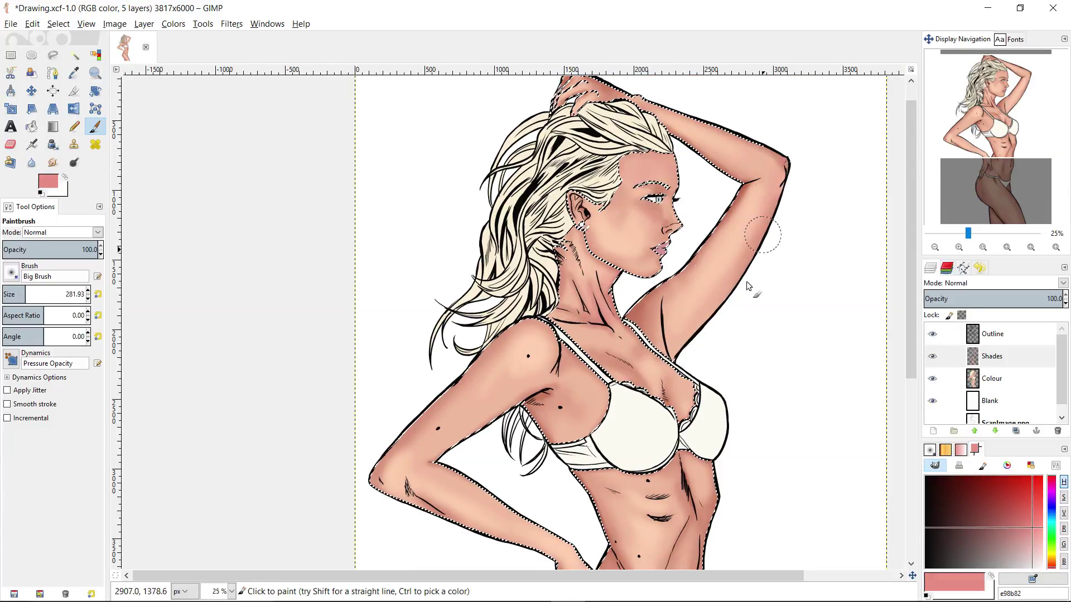
scroll(748, 285, down, 15)
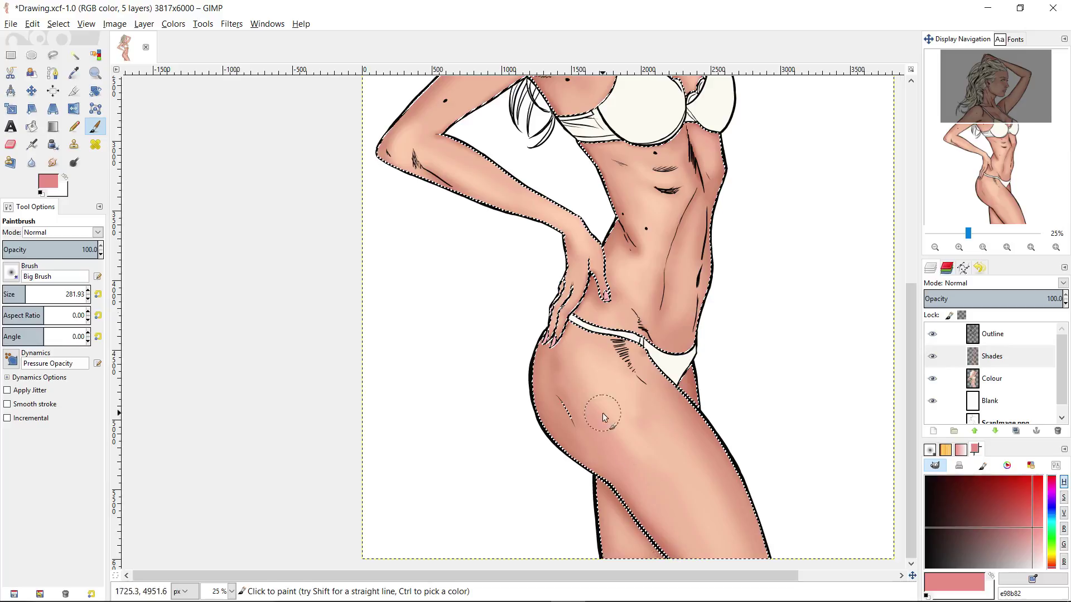
scroll(602, 412, up, 3)
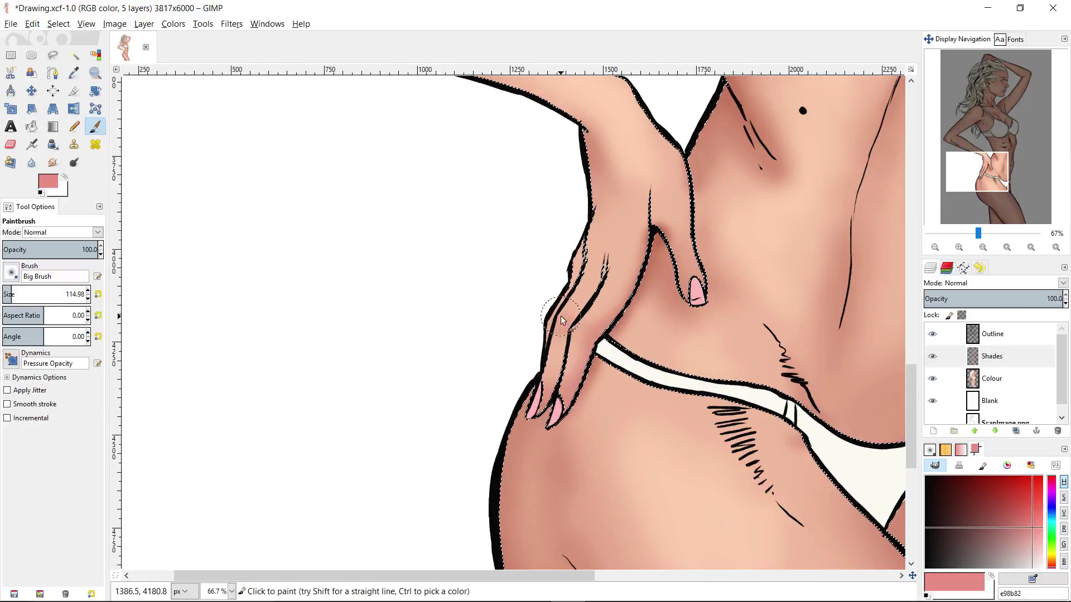
- Paint the hand on the hip and its wrist with light tone ffcfaf at brush size 114.98, then sample dark tone cb8069
scroll(561, 320, up, 2)
ctrl+click(597, 180)
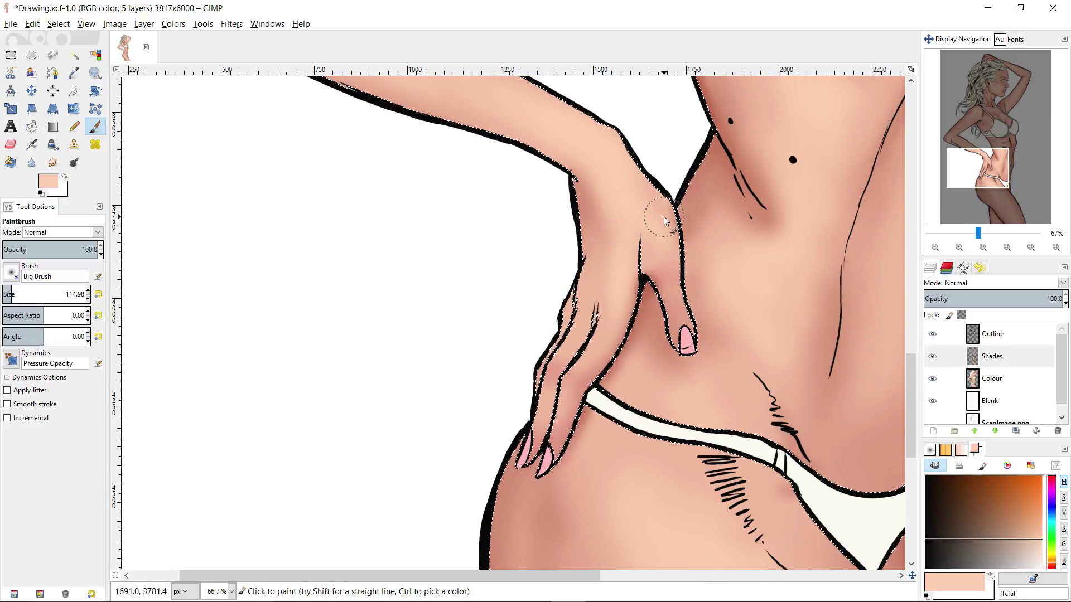
scroll(663, 221, up, 1)
ctrl+click(589, 246)
- Add a new layer named Highlights directly above the Shades layer
key(z)
ctrl+click(717, 325)
ctrl+click(717, 329)
ctrl+click(718, 346)
ctrl+click(719, 379)
drag(662, 195, 662, 292)
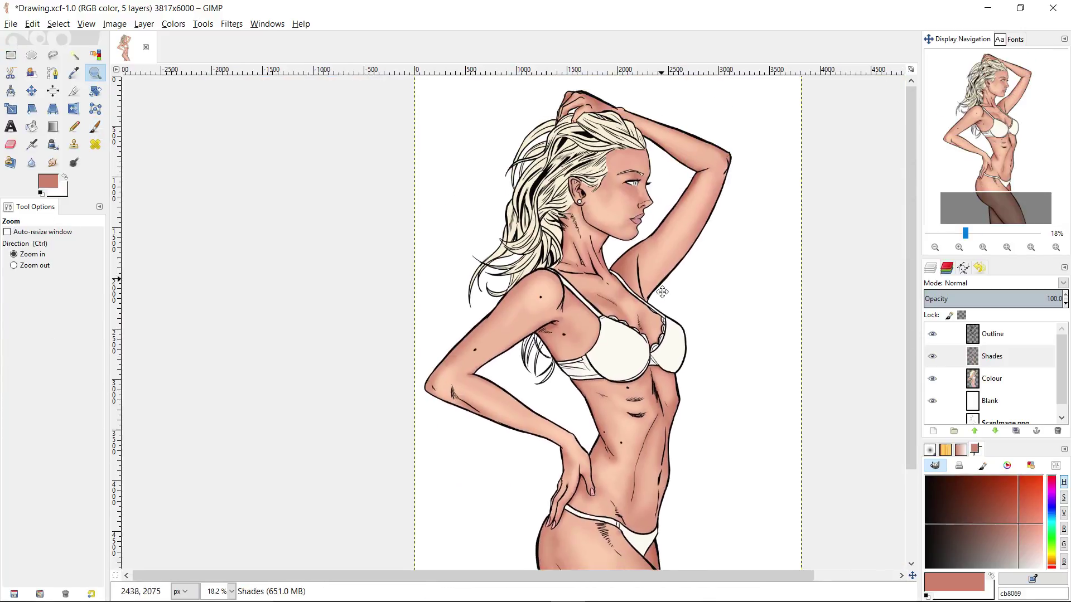
click(664, 290)
click(676, 276)
click(933, 431)
text(Highlights)
key(Return)
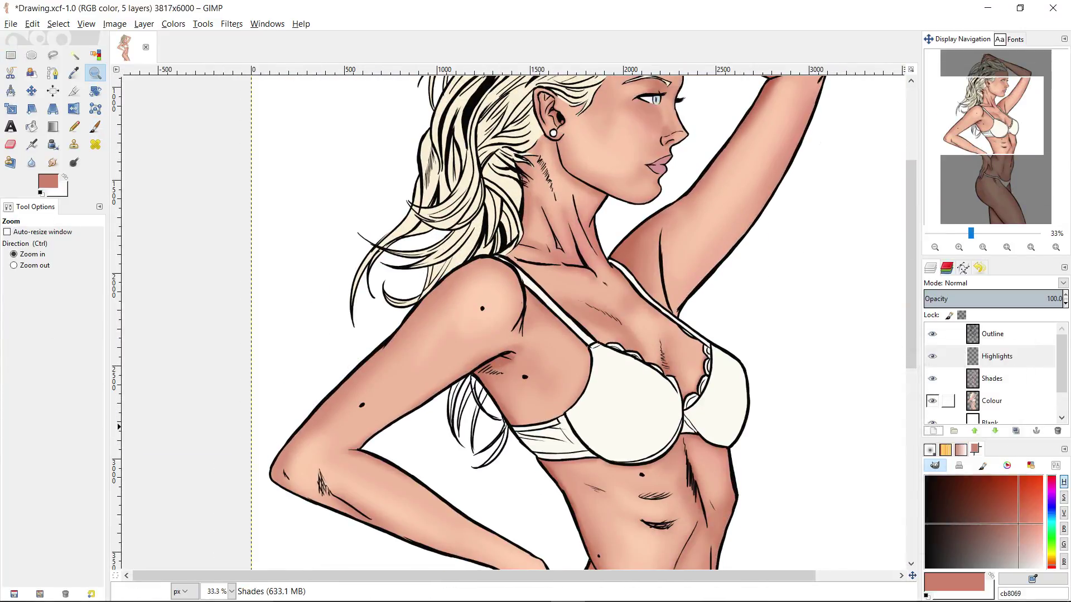
- Set the foreground colour to cream fff6e4 and the brush size to 202.81, and paint soft highlights on the hip and thigh
key(p)
click(1042, 558)
drag(624, 488, 664, 495)
drag(664, 536, 687, 330)
drag(692, 513, 689, 261)
click(18, 294)
drag(606, 309, 635, 365)
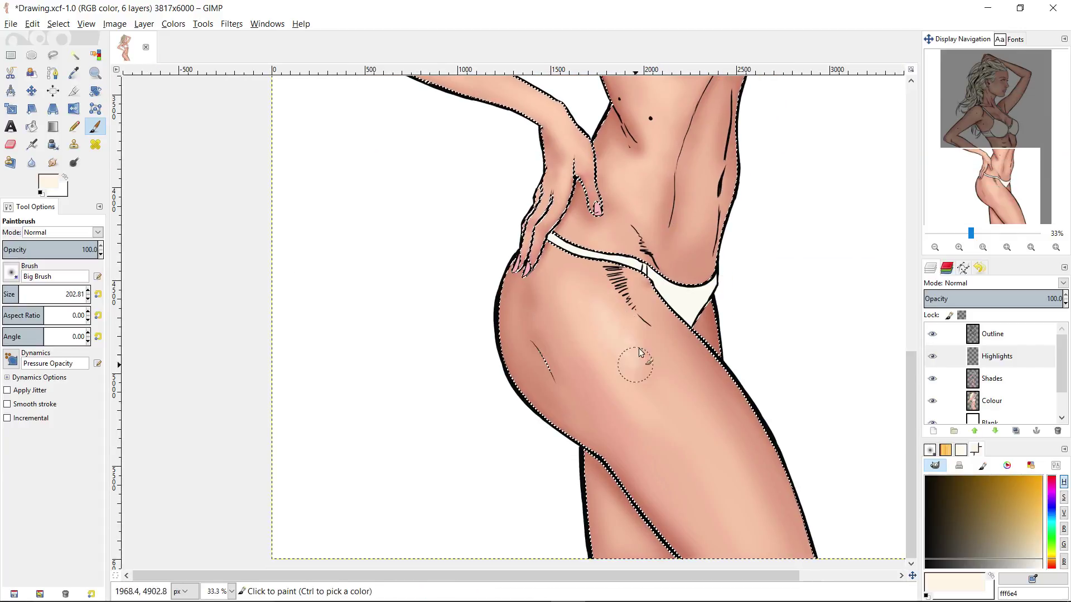
- Paint soft cream highlights on the bent forearm, the shoulder and the raised upper arm
scroll(583, 319, up, 6)
scroll(597, 323, left, 3)
scroll(574, 234, up, 6)
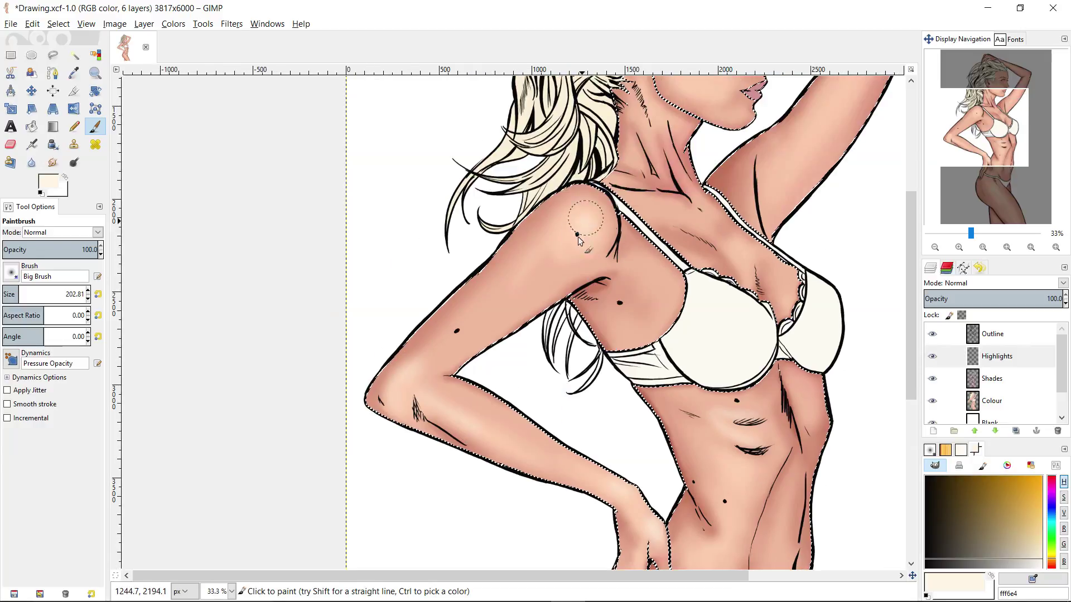
scroll(580, 279, right, 2)
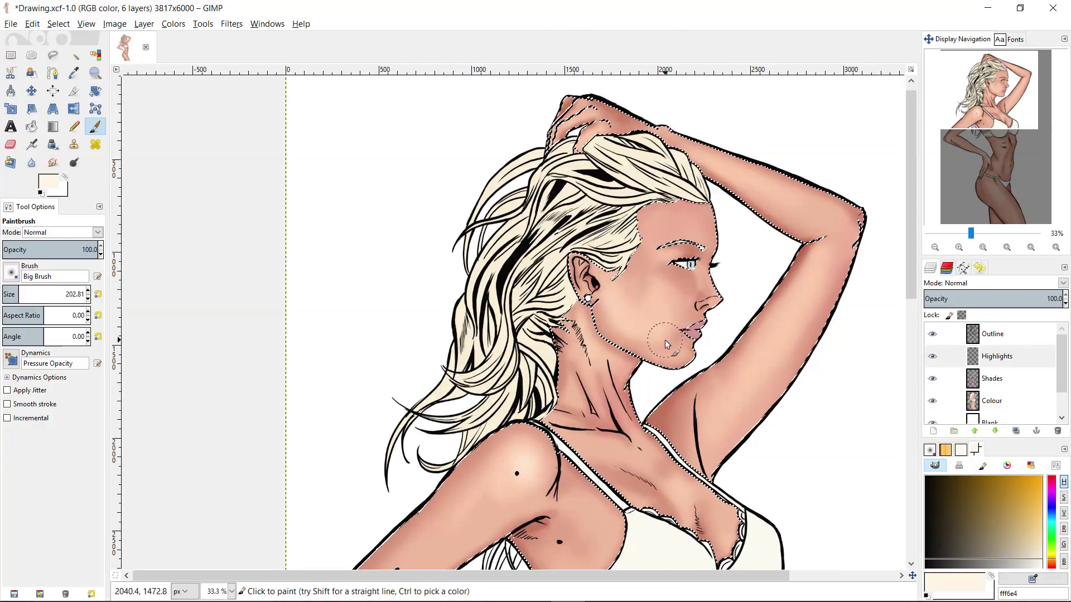
scroll(644, 458, right, 2)
scroll(644, 458, down, 5)
scroll(643, 454, up, 5)
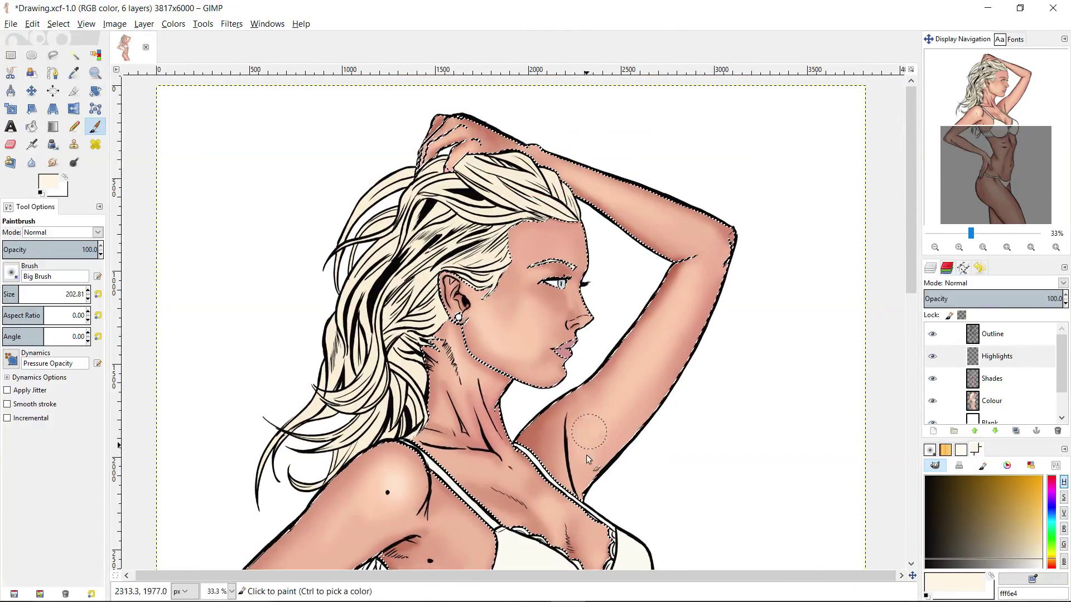
- Highlight the raised hand's fingers with a small brush and tint them on the Shades layer with tone ffbd91 at size 72.07
key(1)
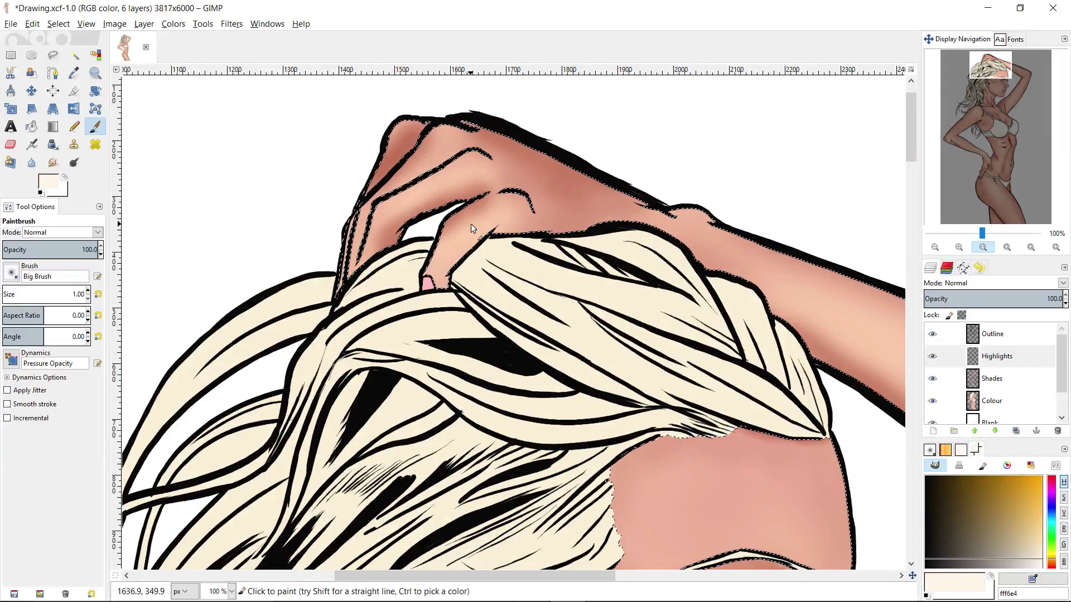
key(Page_Down)
ctrl+click(390, 202)
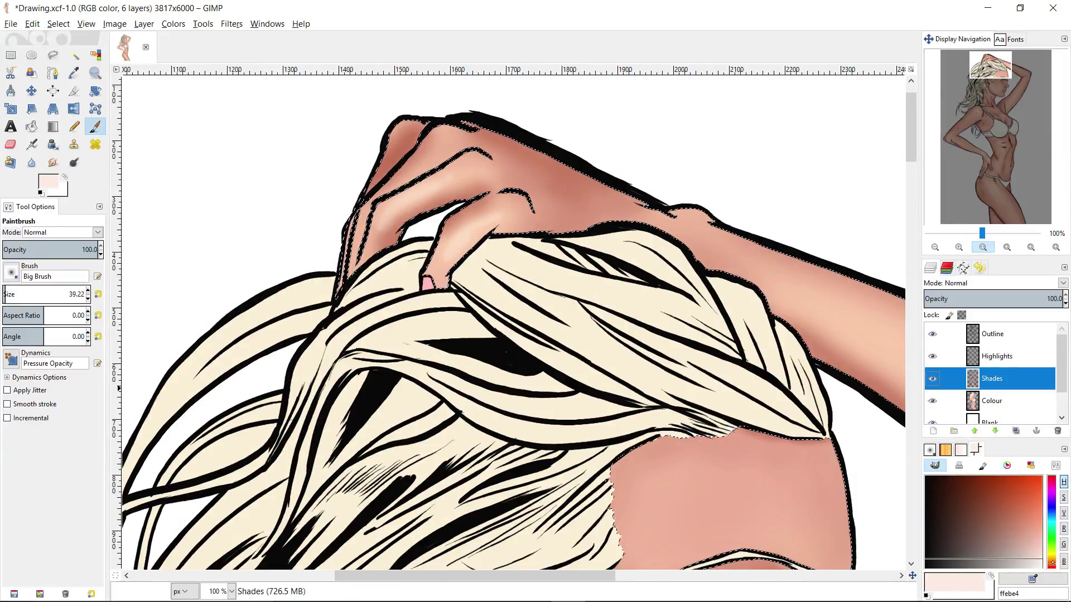
ctrl+click(404, 216)
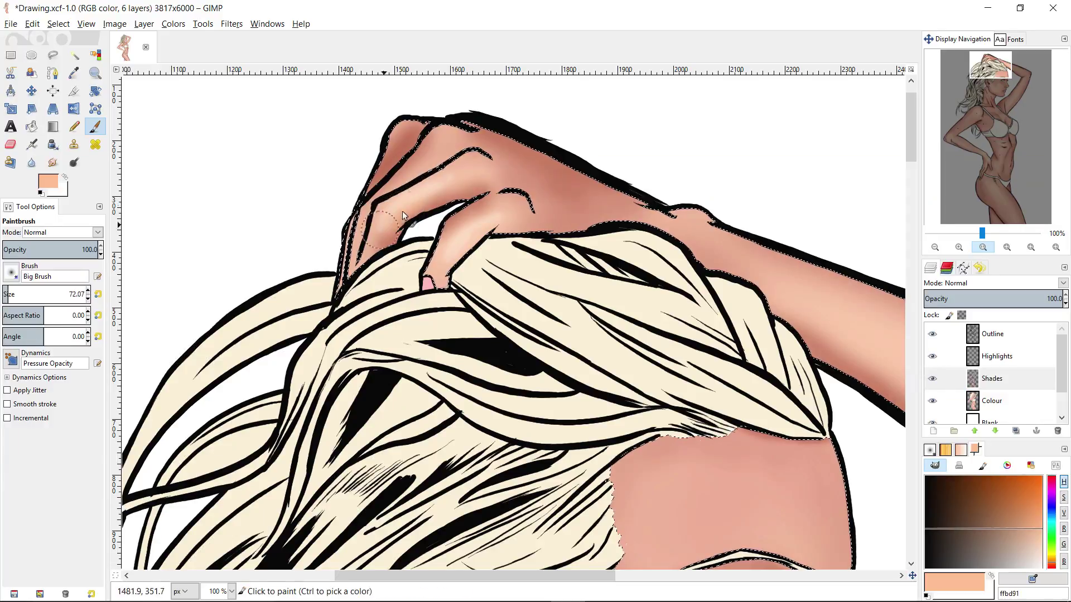
- Enlarge the brush to 170.63 and blend warm tone ffbd91 over the face and raised upper arm
key(z)
ctrl+click(468, 237)
ctrl+click(467, 237)
ctrl+click(467, 237)
click(636, 363)
key(p)
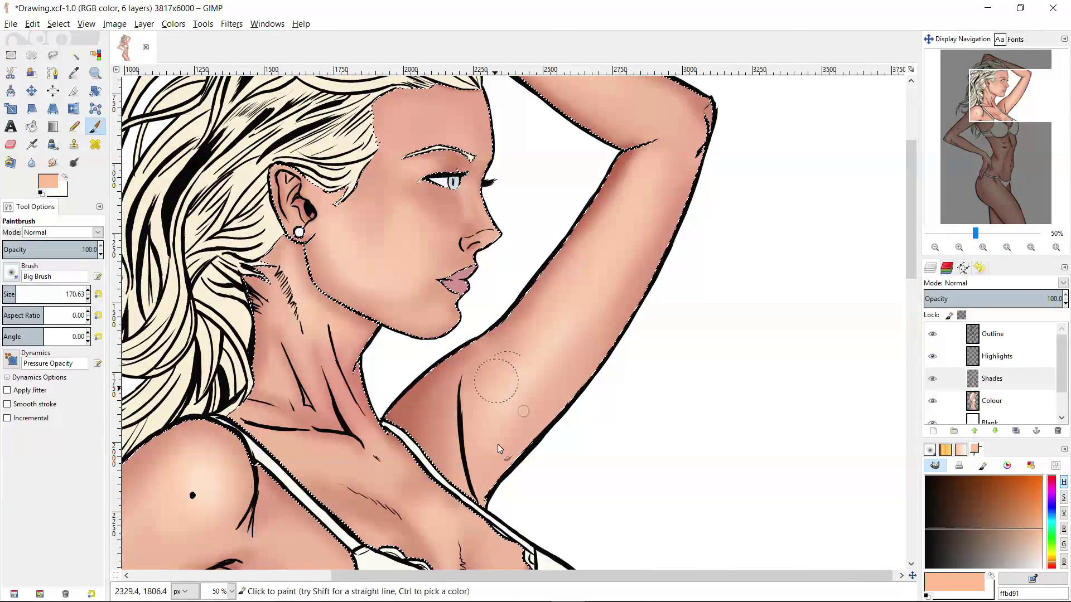
scroll(545, 378, down, 3)
scroll(390, 295, up, 1)
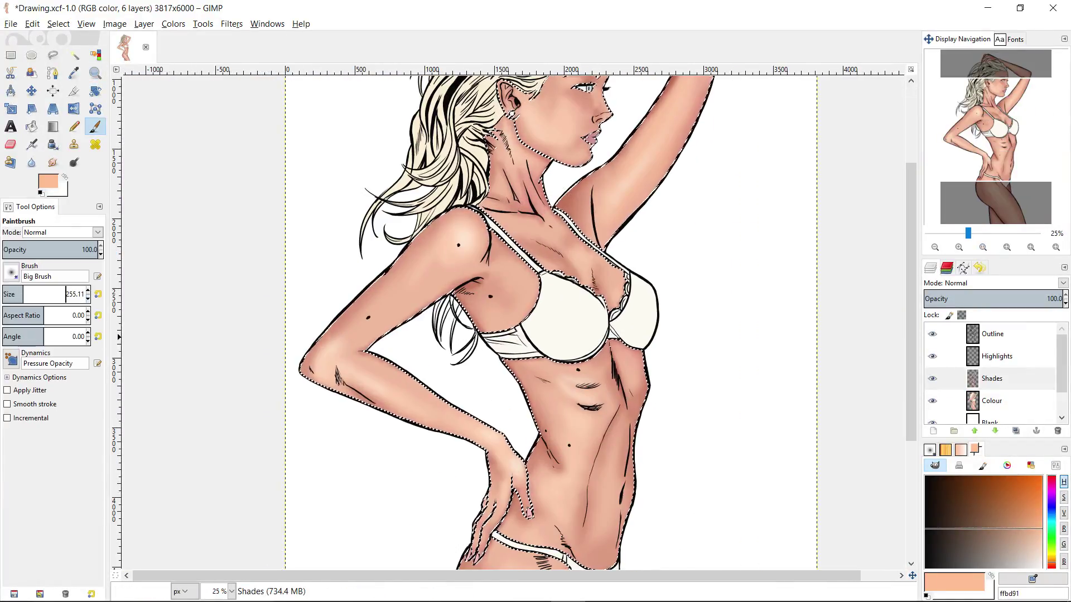
- Blend tone ffbd91 over the thigh, stomach and bent arm at brush size 255.11
scroll(390, 294, down, 10)
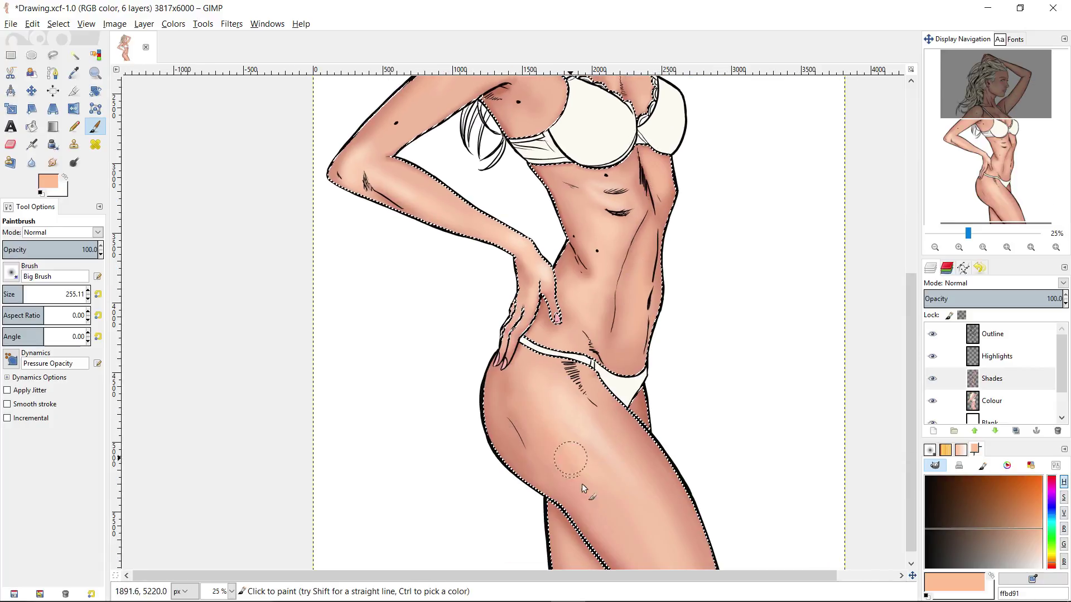
scroll(520, 317, up, 8)
scroll(580, 329, left, 2)
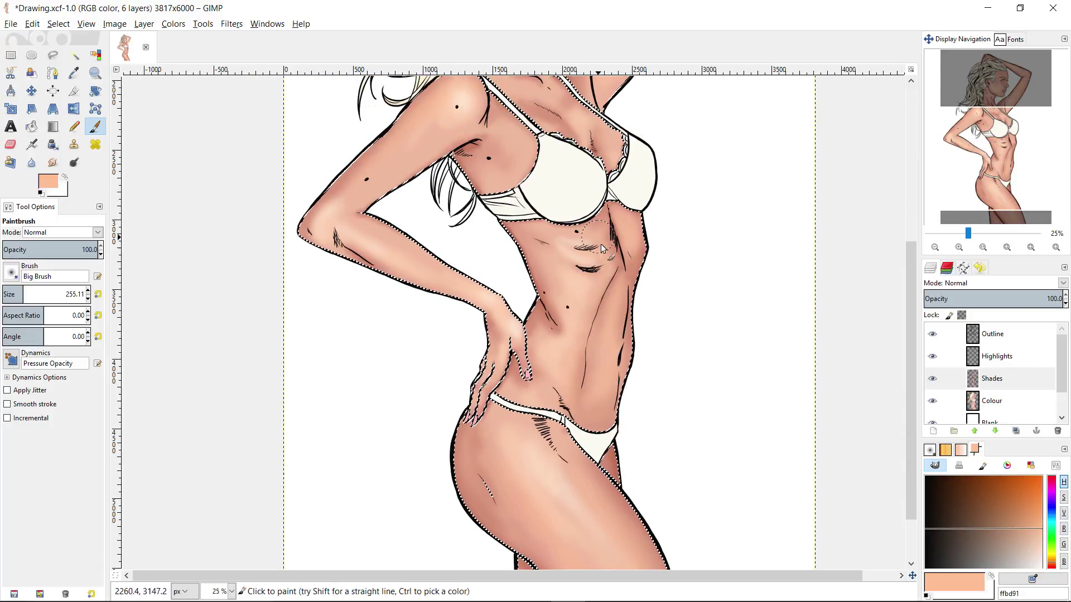
scroll(580, 334, up, 2)
scroll(580, 335, left, 1)
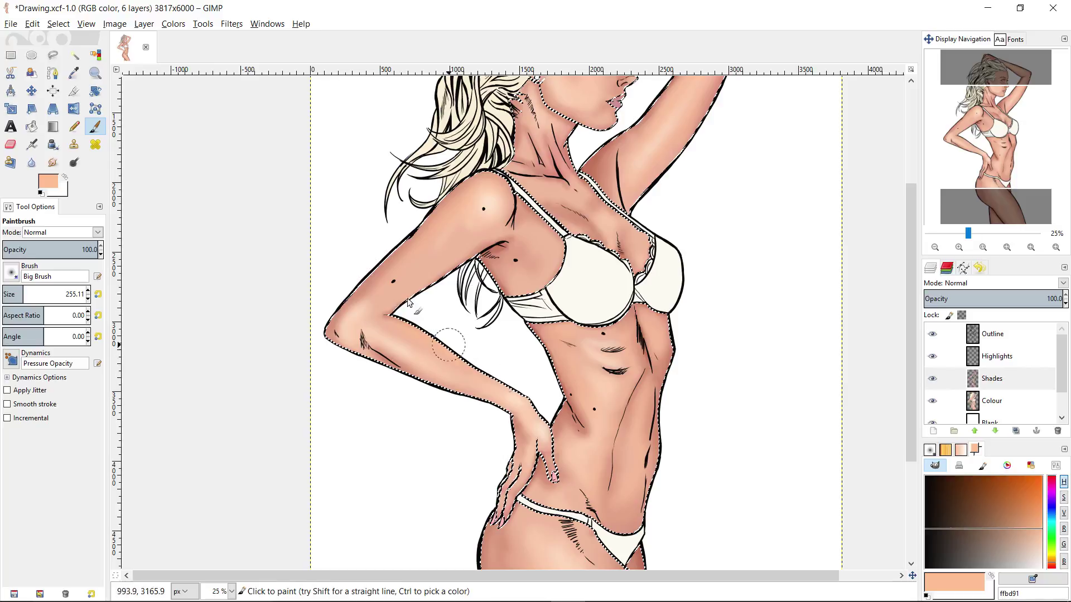
- Touch up the hand on the hip, undo the last stroke, and shade the thumb with dark tone cc836b at brush size 101.57
ctrl+click(521, 391)
ctrl+click(521, 394)
key(z)
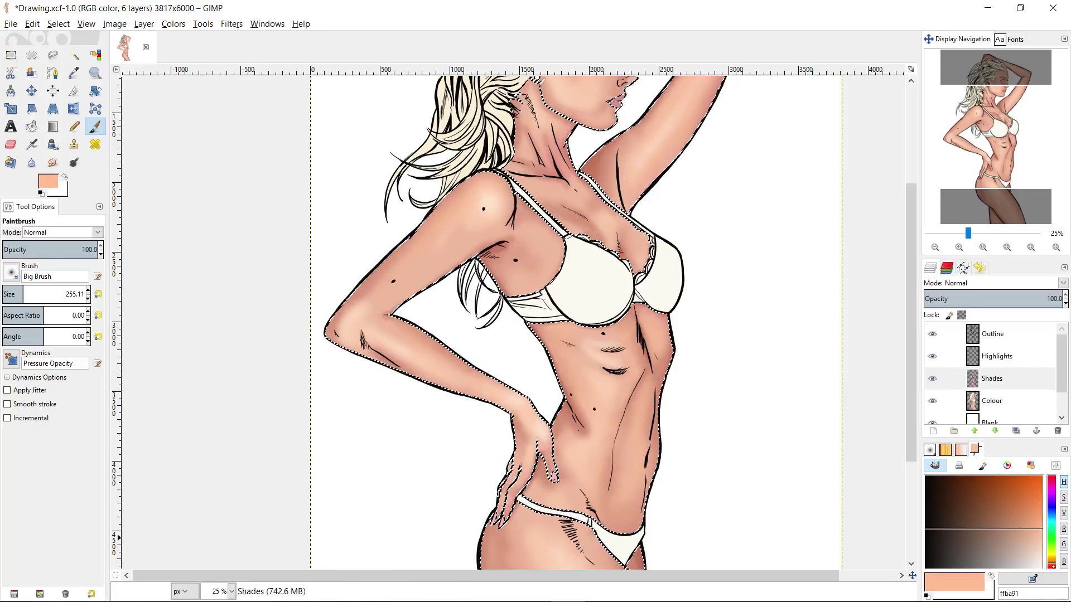
click(547, 443)
scroll(545, 442, down, 3)
key(p)
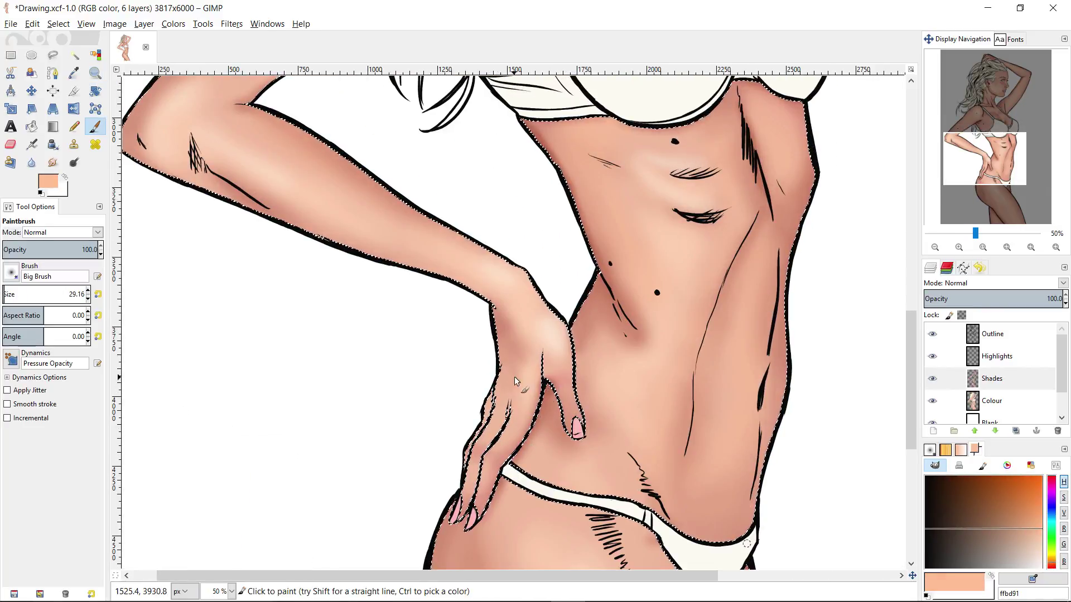
key(ctrl+s)
key(ctrl+z)
click(11, 292)
ctrl+click(569, 362)
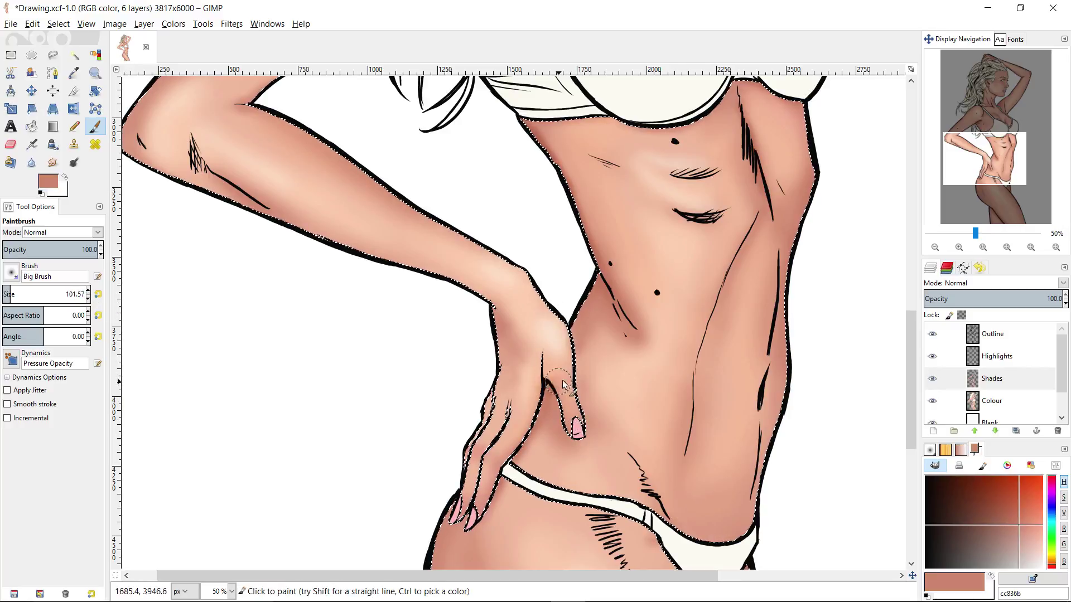
- Sample medium skin tone d99077 and refine the shading around the hand and waist
key(z)
ctrl+click(585, 369)
ctrl+click(585, 369)
ctrl+click(584, 369)
drag(608, 217, 650, 406)
triple_click(592, 324)
key(p)
ctrl+click(524, 357)
scroll(673, 426, down, 3)
scroll(630, 365, up, 2)
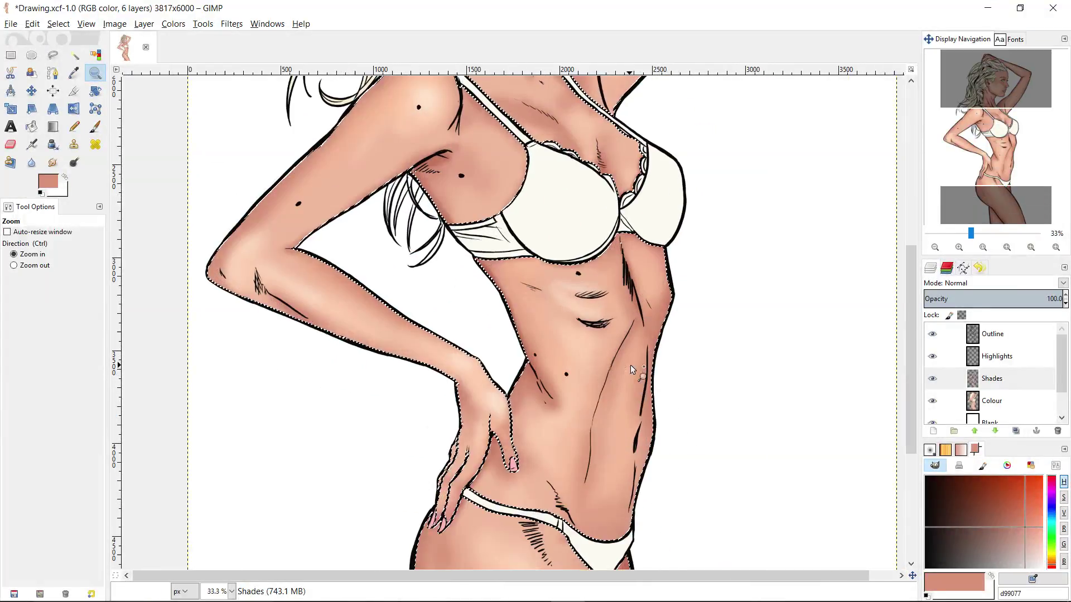
- On the Highlights layer, paint cream fff7e9 strokes on the bent forearm and wrist with 2. Hardness 100 at size 45.92, and smudge them
key(Page_Up)
ctrl+click(567, 302)
click(11, 272)
click(69, 306)
drag(584, 339, 630, 393)
key(ctrl+z)
click(6, 291)
drag(387, 311, 443, 333)
drag(533, 390, 523, 422)
key(shift+e)
key(s)
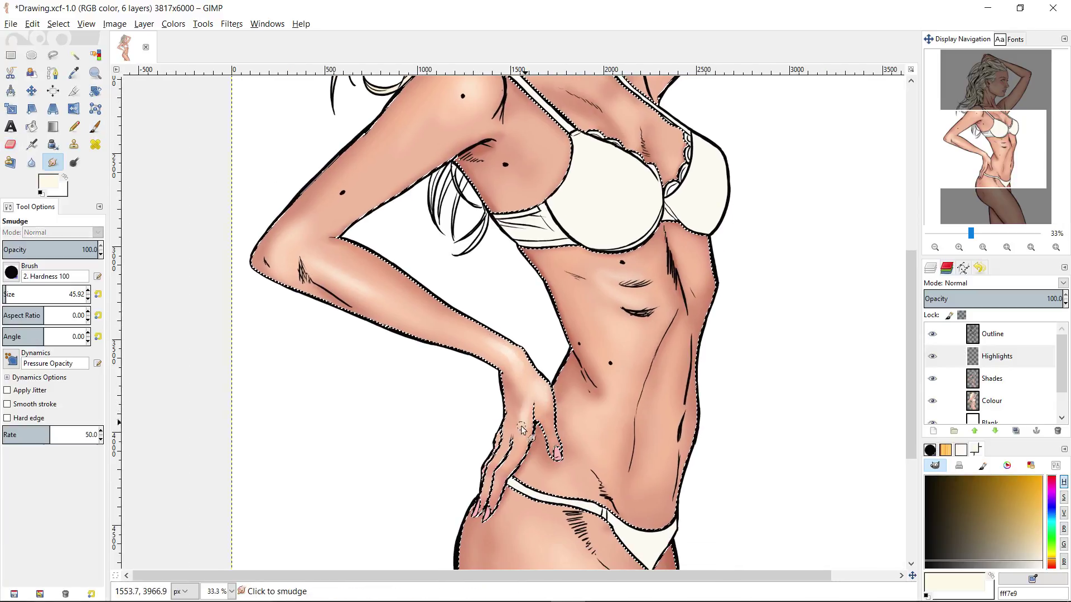
- Add cream highlight strokes on the side of the chest and the shoulder, and blend them with the Smudge tool
key(p)
scroll(552, 357, up, 5)
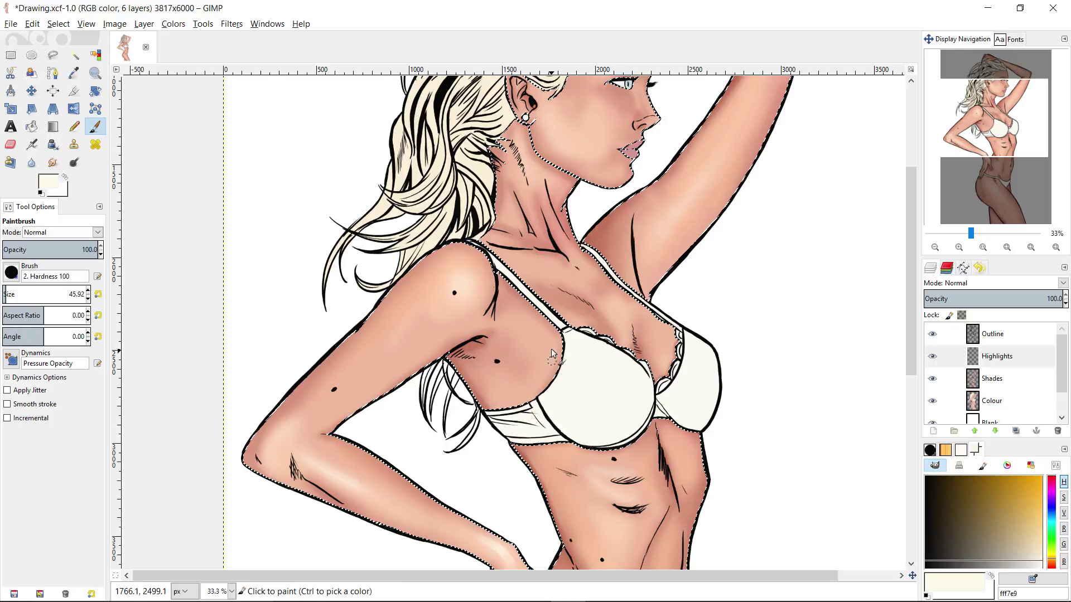
key(s)
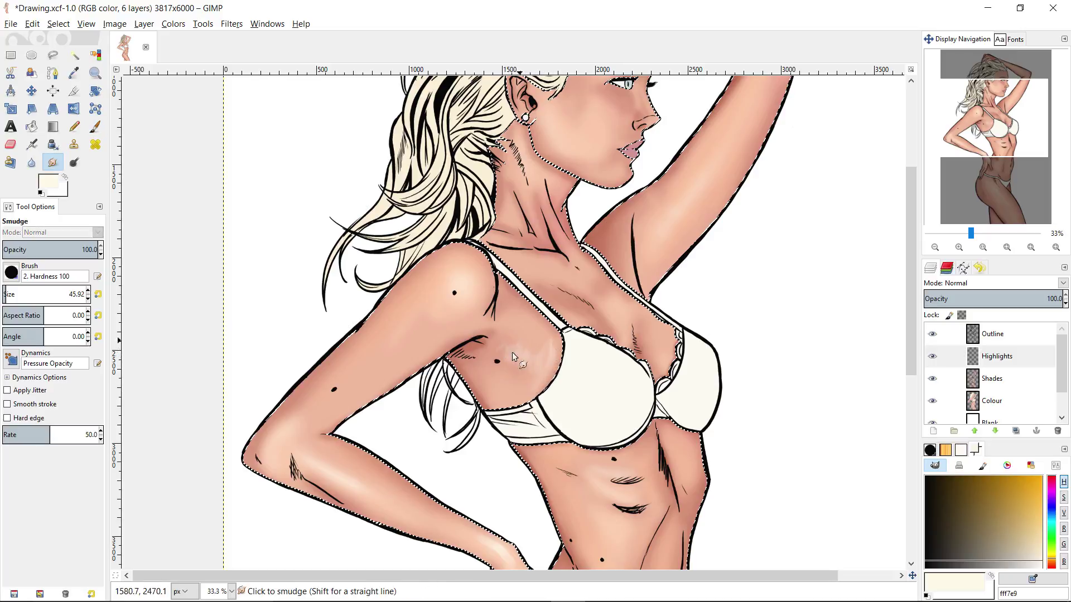
key(p)
scroll(518, 350, up, 2)
scroll(518, 350, left, 1)
key(s)
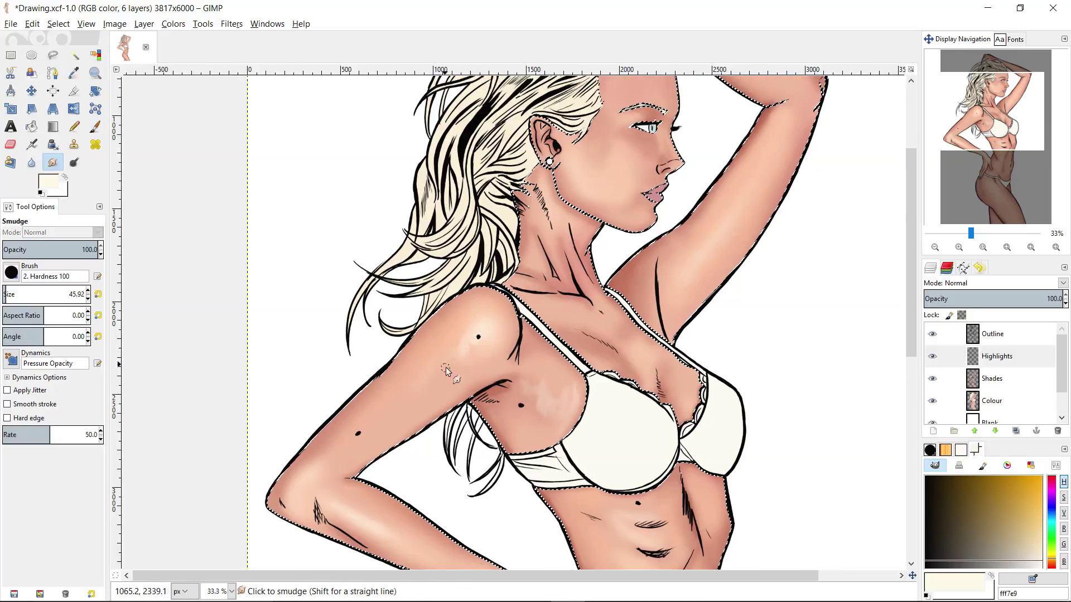
- Paint a cream highlight along the raised upper arm and smudge it into the skin
scroll(494, 322, up, 4)
key(p)
scroll(496, 323, right, 2)
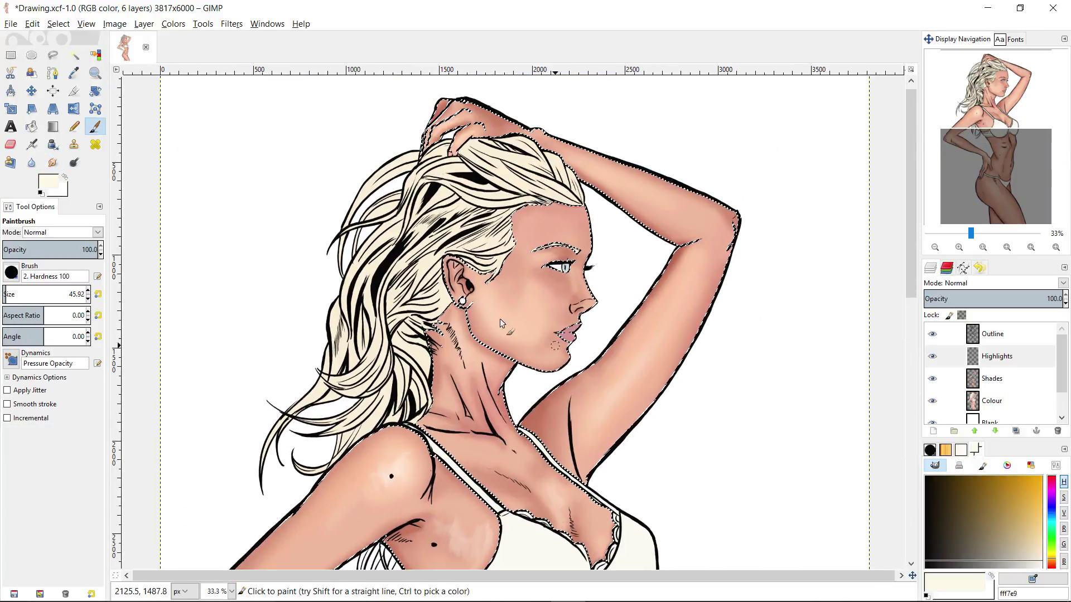
key(s)
scroll(537, 274, up, 1)
scroll(537, 274, right, 1)
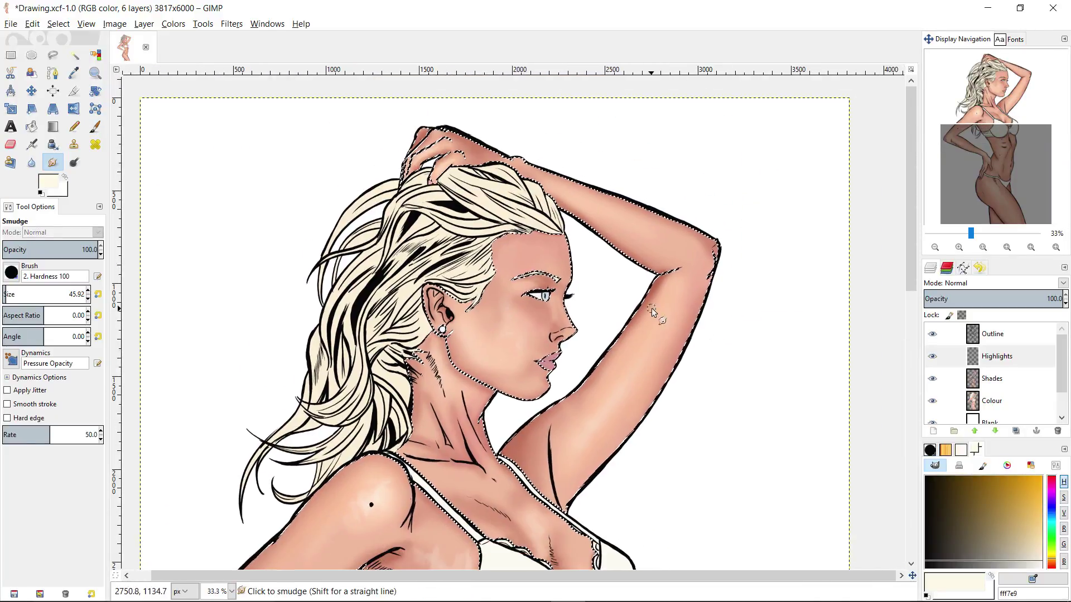
- Paint and smudge a cream highlight along the raised forearm and touch up the raised hand
key(p)
key(s)
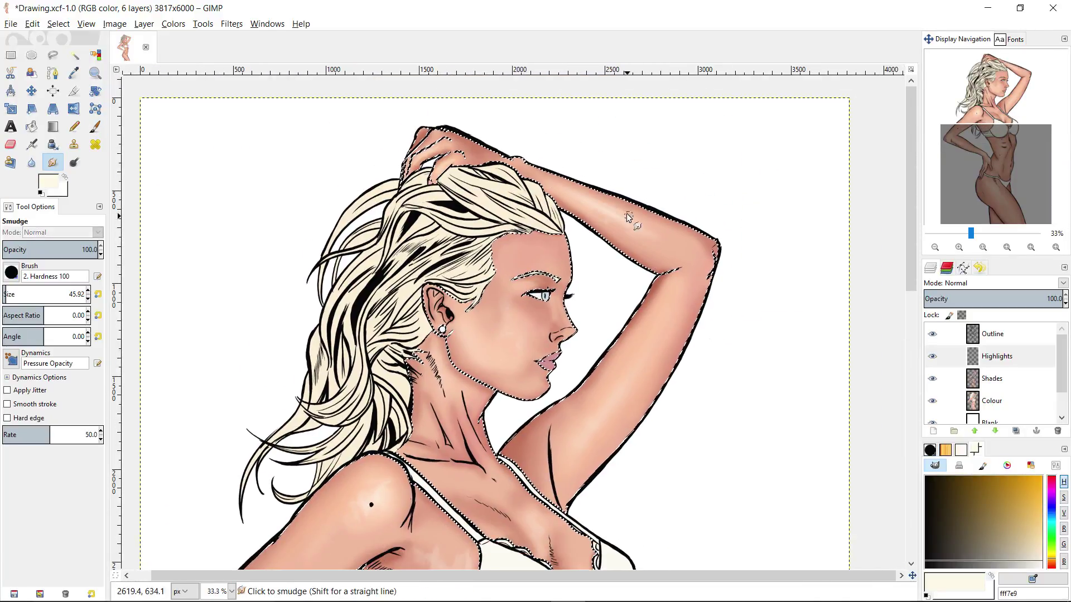
drag(449, 221, 494, 271)
key(p)
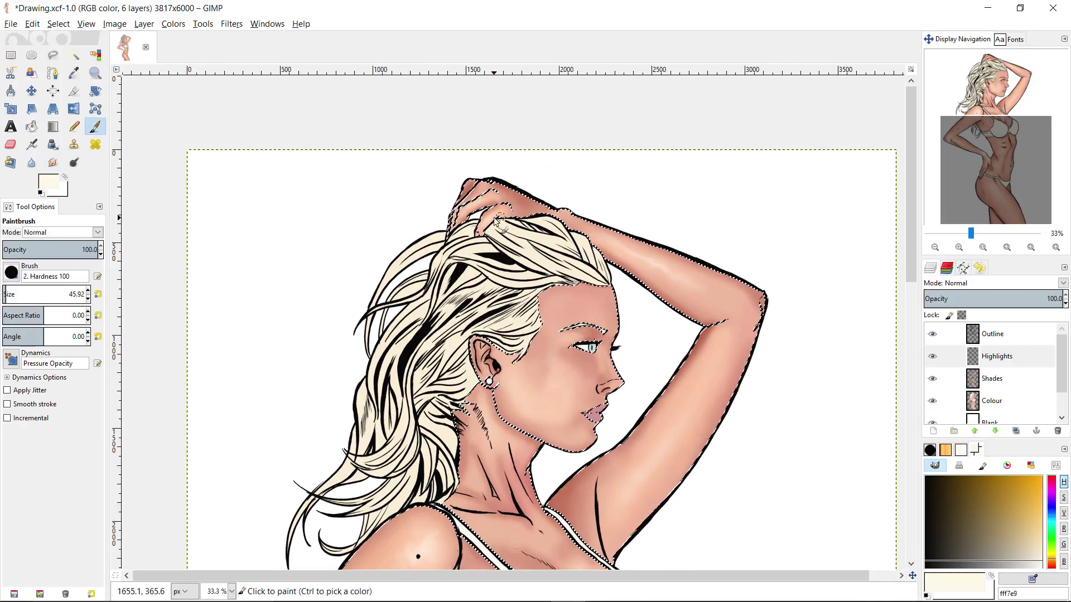
drag(695, 409, 693, 342)
- Create a new layer named Glow directly above the Highlights layer
key(z)
ctrl+click(710, 430)
drag(700, 536, 706, 307)
click(706, 306)
key(p)
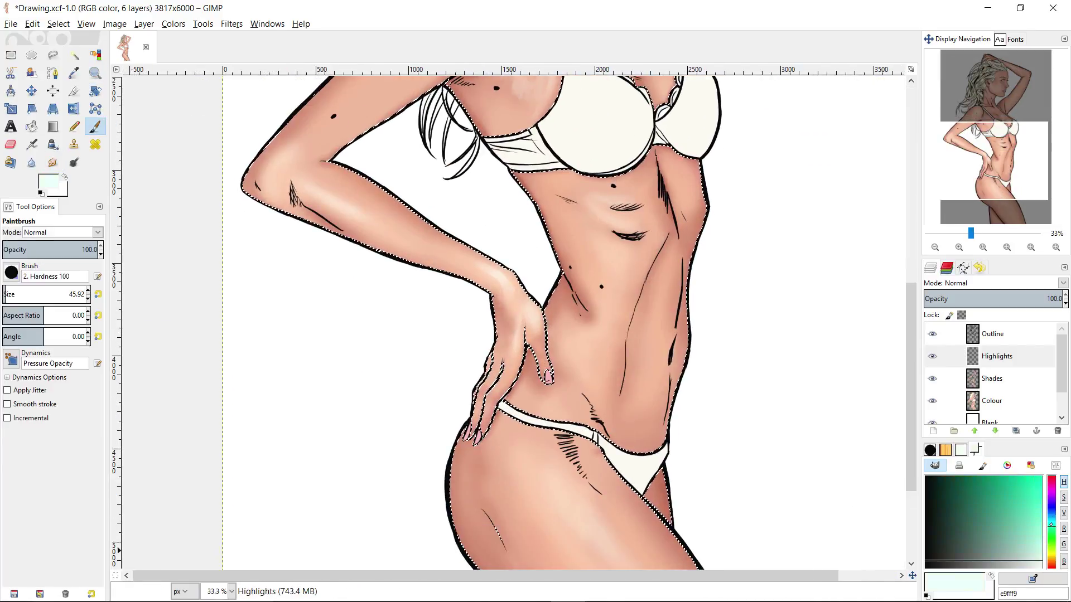
key(shift+ctrl+n)
text(Glow)
click(535, 419)
- Undo the test stroke on the Glow layer and switch to pale blue d0e9f6 with Big Brush at size 161.91
drag(671, 419, 667, 443)
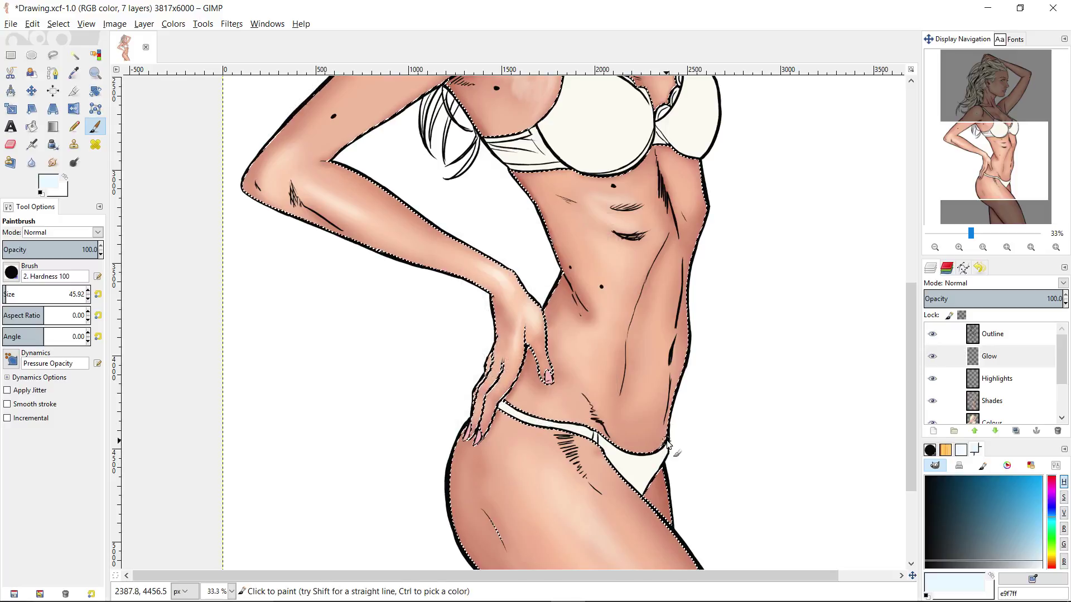
key(ctrl+z)
click(1038, 554)
click(11, 272)
click(50, 346)
drag(66, 299, 155, 301)
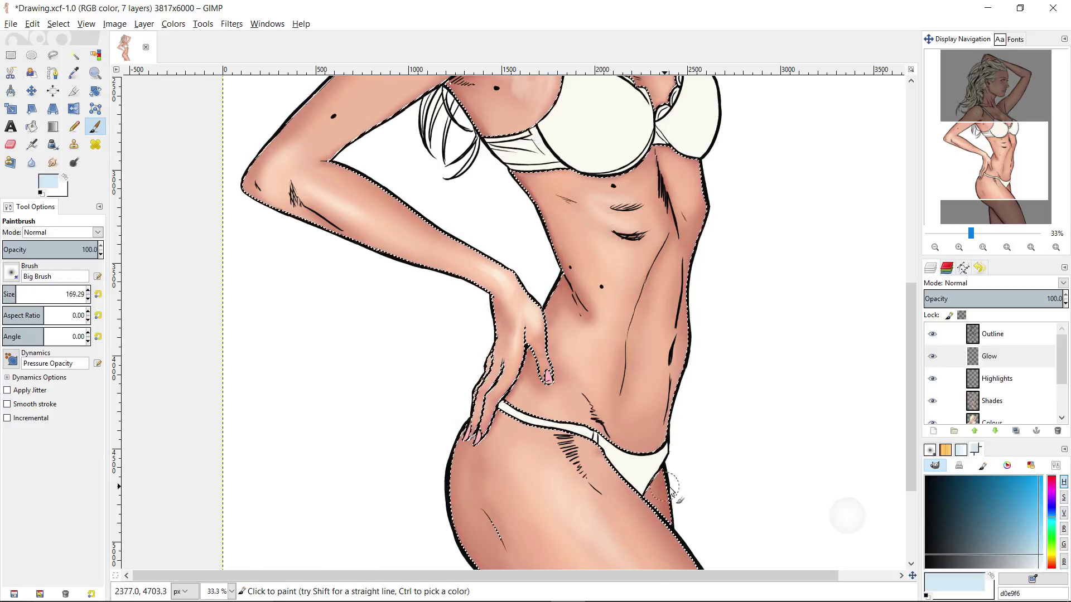
scroll(692, 357, up, 1)
drag(66, 298, 60, 299)
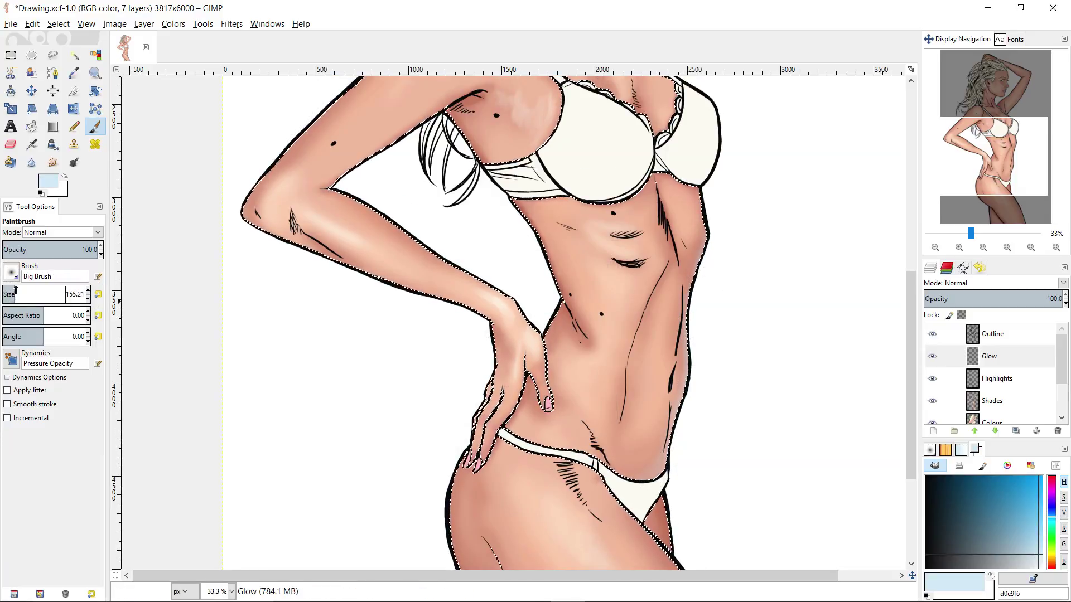
- Paint a soft pale blue glow along the outer edges of the torso, raised arm, thigh and bent arm
mouse_move(708, 214)
mouse_down()
mouse_move(708, 320)
mouse_move(612, 529)
mouse_up()
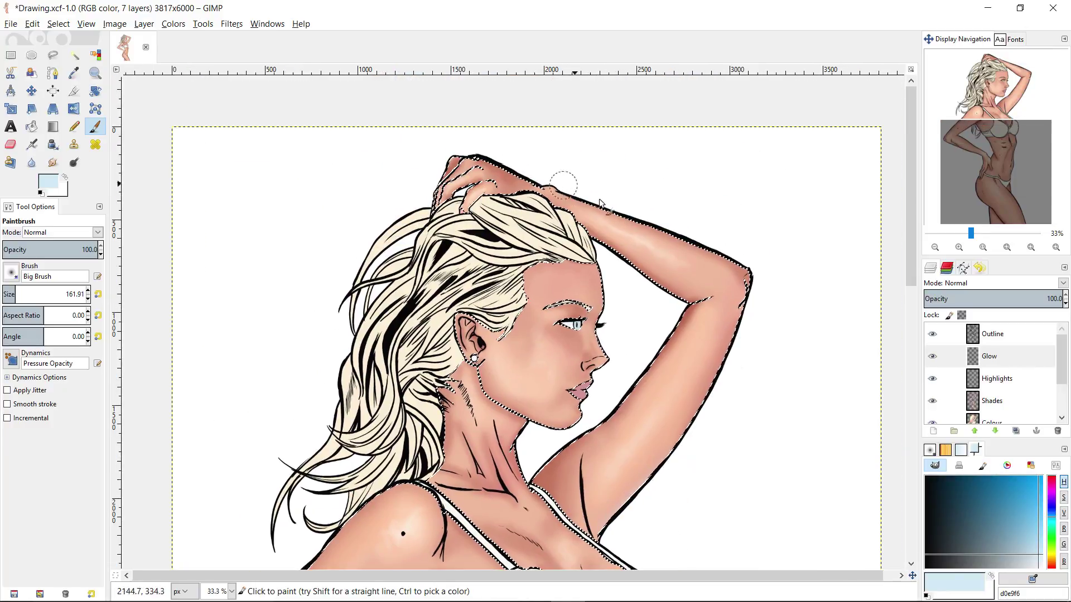
scroll(667, 268, down, 20)
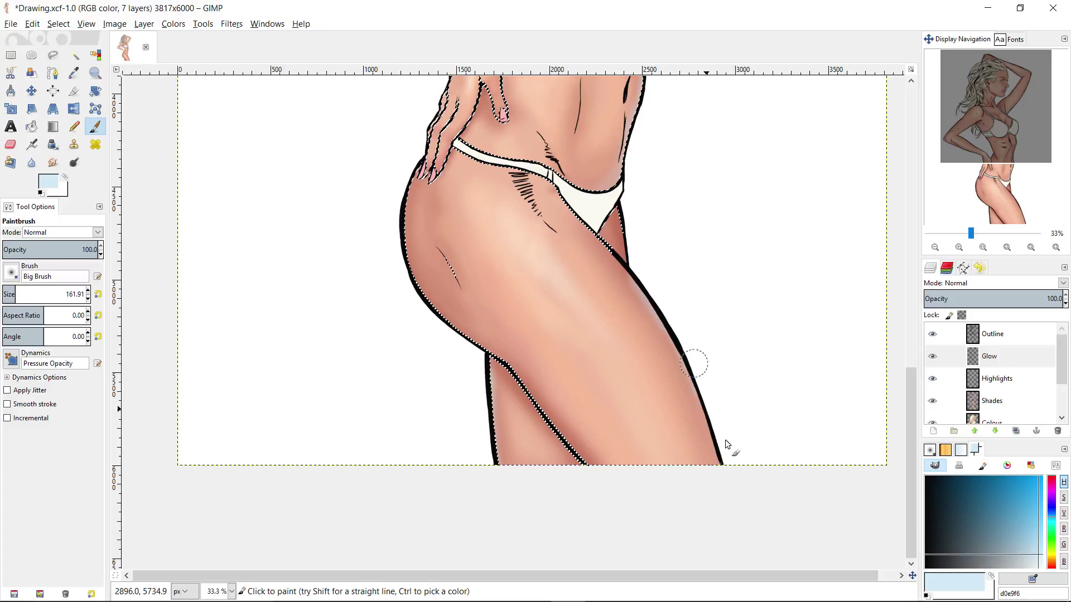
drag(725, 444, 756, 524)
drag(455, 220, 559, 514)
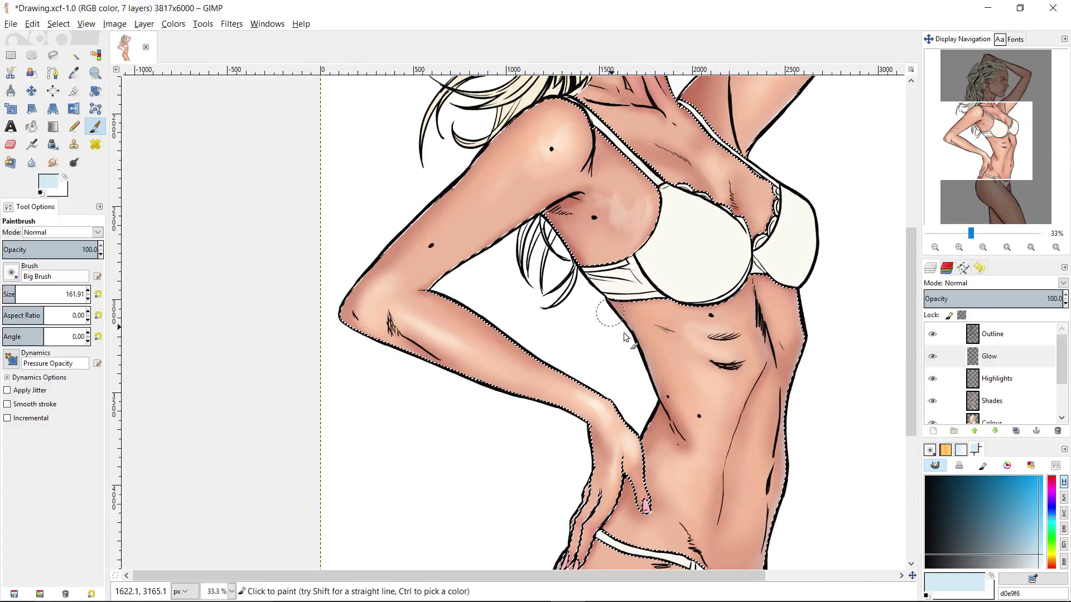
scroll(624, 335, down, 2)
scroll(622, 320, up, 3)
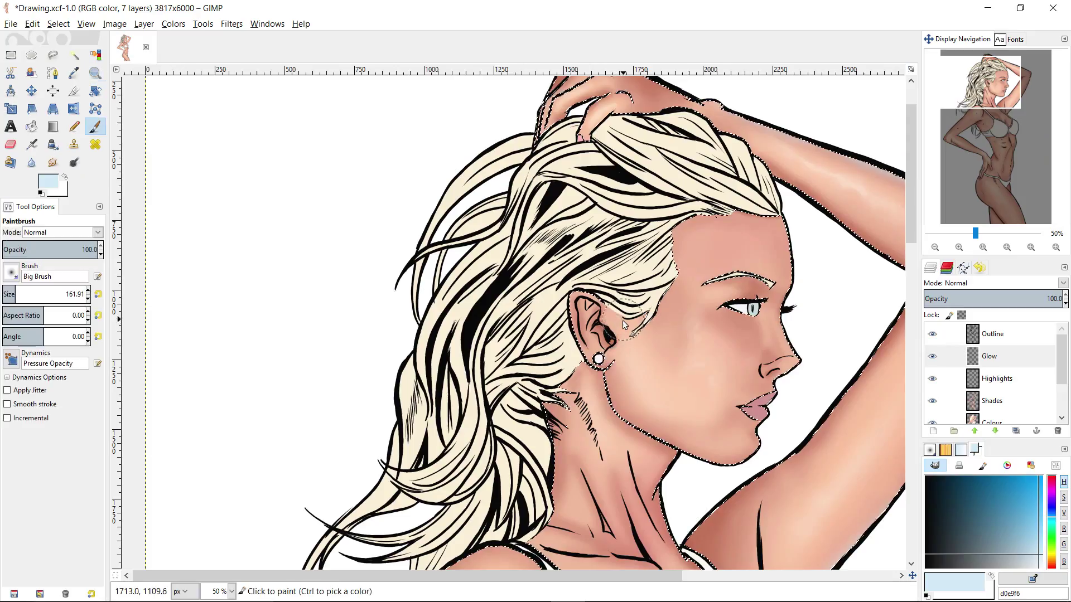
- On the Shades layer, paint orange-red ff875d inside the upper ear with Big Brush at size 65.37
alt+middle_click(622, 323)
ctrl+click(727, 330)
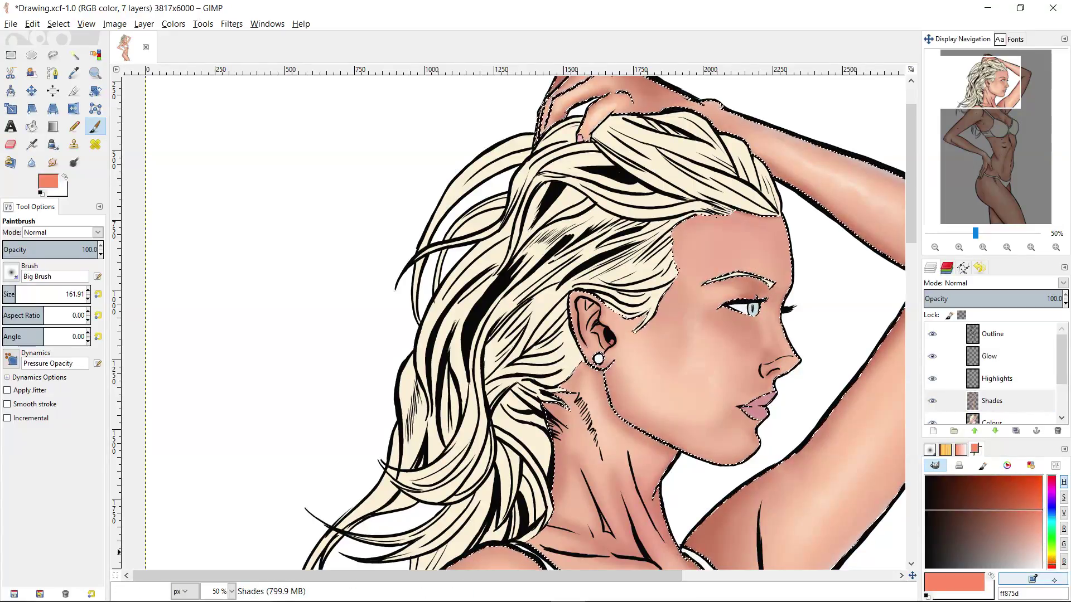
scroll(601, 309, up, 3)
drag(17, 296, 18, 296)
drag(552, 249, 538, 234)
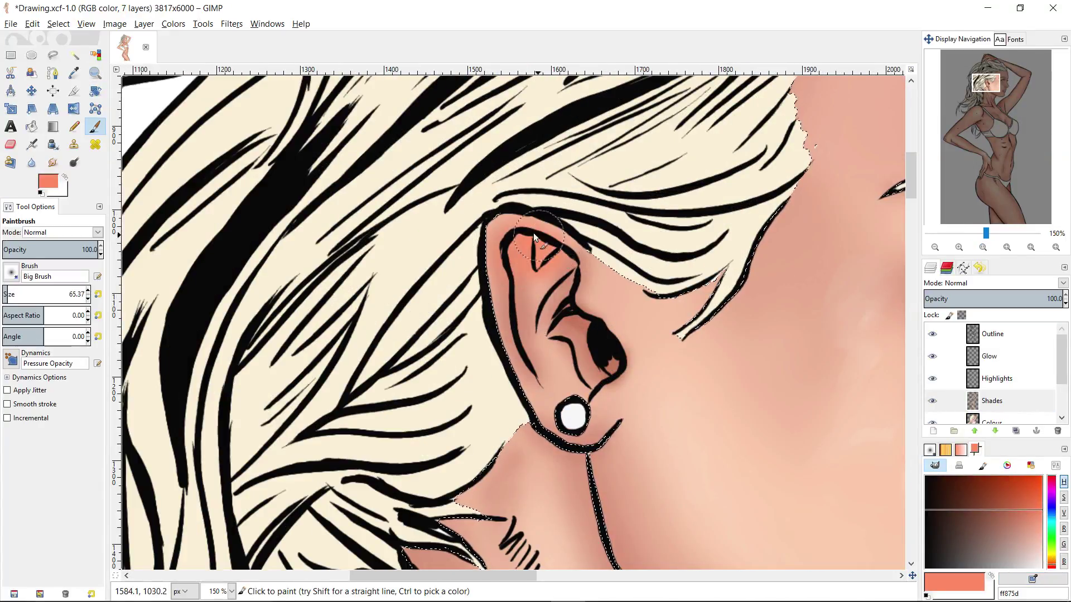
- Deepen the inner folds of the ear with dark red bd493a at brush size 45.93
click(1050, 567)
click(1016, 500)
mouse_move(1051, 567)
mouse_down()
mouse_move(1051, 551)
mouse_move(1050, 567)
mouse_up()
click(1009, 513)
drag(1010, 513, 1012, 505)
drag(43, 298, 42, 298)
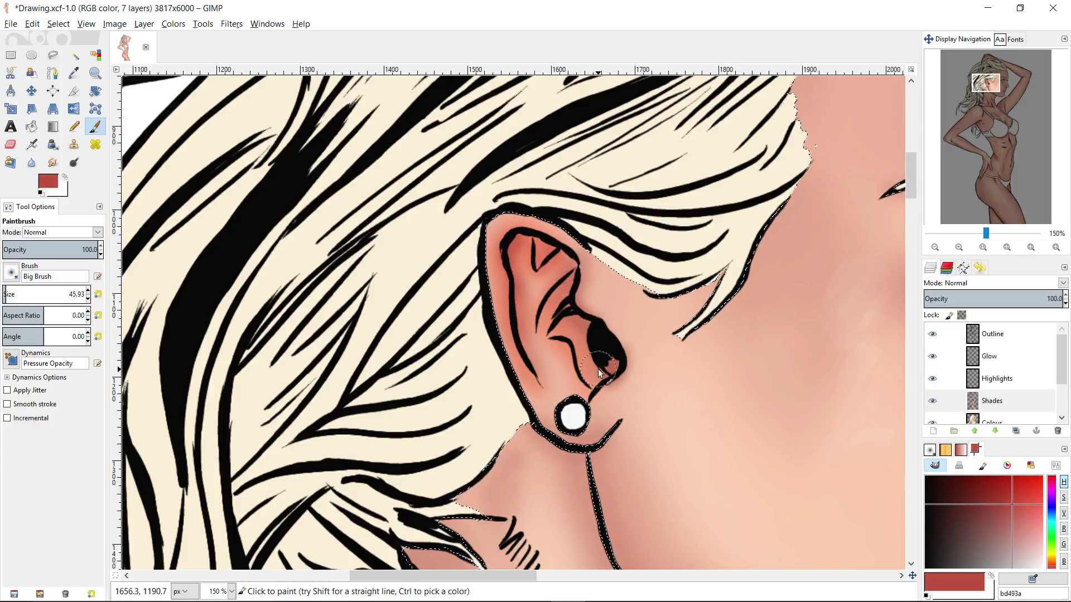
- Tint the remaining ear area and earlobe with pink f69285 and clear the selection
click(1038, 526)
drag(41, 298, 49, 297)
click(6, 293)
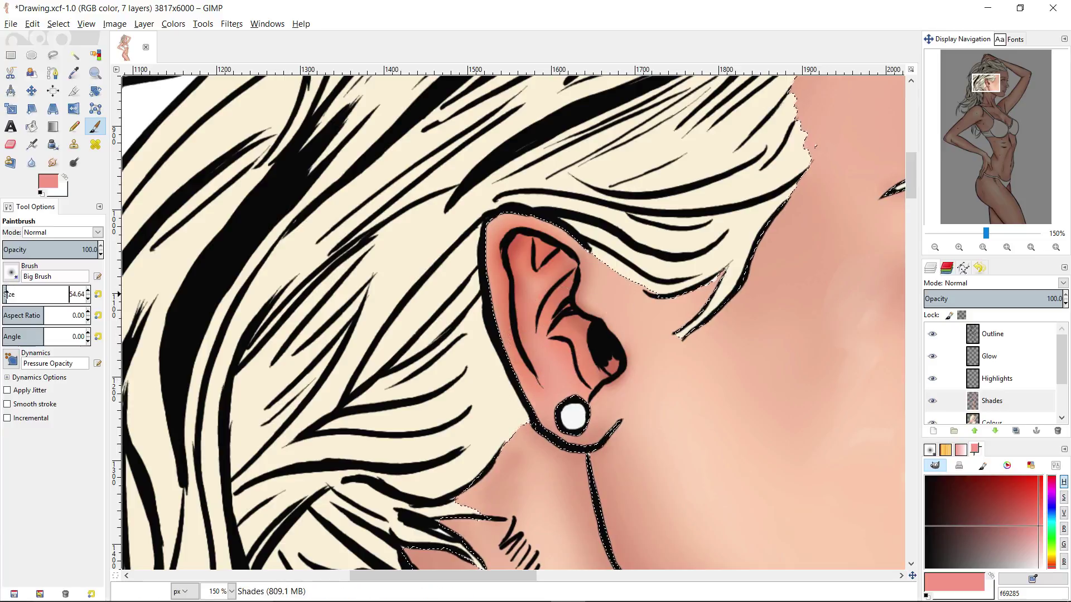
drag(613, 455, 533, 371)
key(ctrl+shift+a)
key(z)
scroll(474, 366, down, 4)
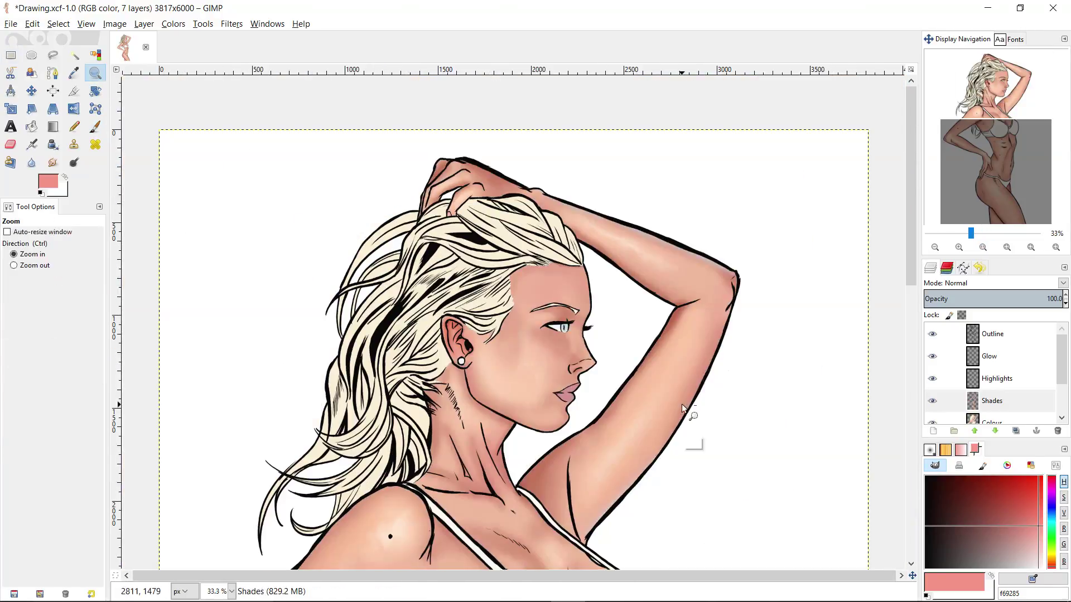
scroll(681, 403, down, 2)
drag(604, 387, 650, 295)
scroll(654, 357, up, 2)
drag(681, 353, 704, 387)
click(992, 421)
key(shift+o)
click(679, 212)
key(z)
scroll(659, 429, down, 1)
drag(658, 430, 689, 294)
key(r)
click(632, 437)
- On the Colour layer, outline the lower loose hair strands behind the armpit and fill them with hair cream faefd4
key(z)
scroll(608, 462, up, 4)
click(1008, 414)
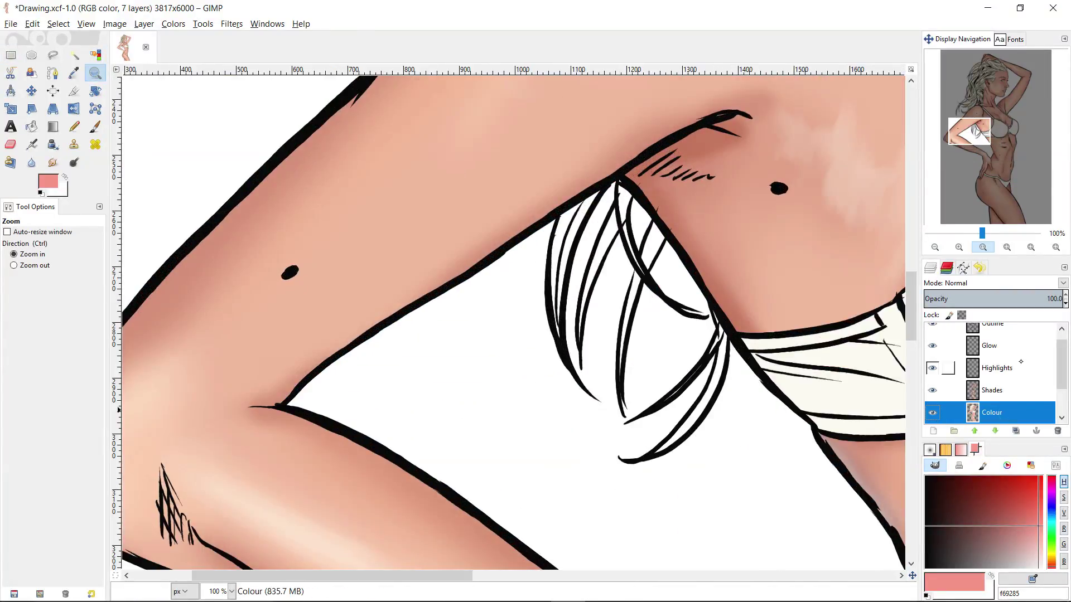
scroll(681, 312, down, 2)
key(p)
ctrl+click(623, 189)
scroll(669, 495, up, 2)
key(f)
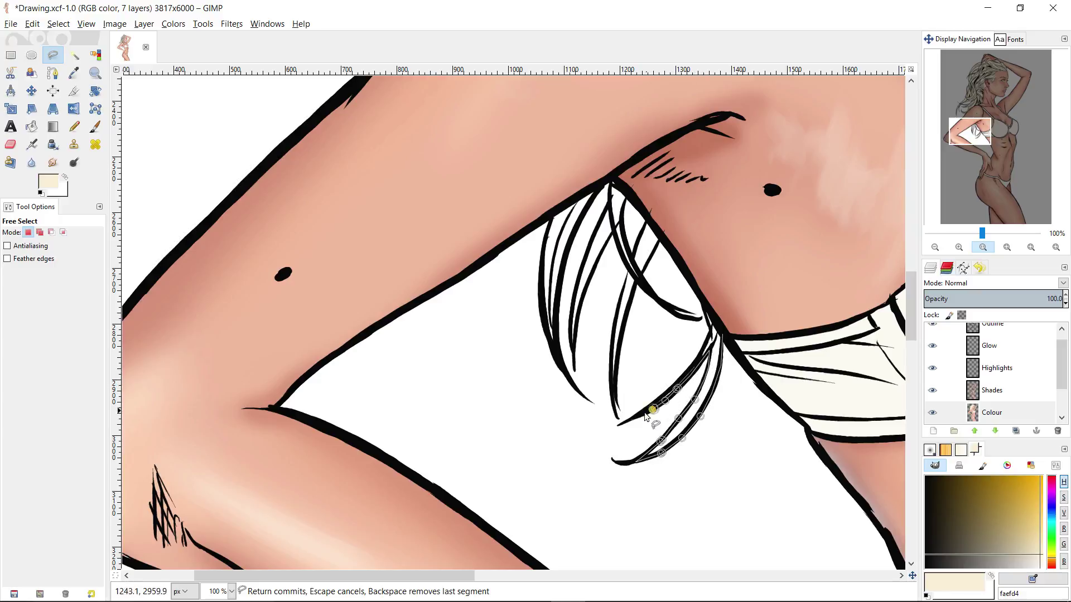
click(723, 336)
key(shift+b)
click(720, 365)
key(ctrl+shift+a)
- Outline the upper hair strands between the arm and the chest, fill them with cream faefd4 and clear the selection
key(z)
scroll(644, 274, up, 2)
key(f)
click(680, 201)
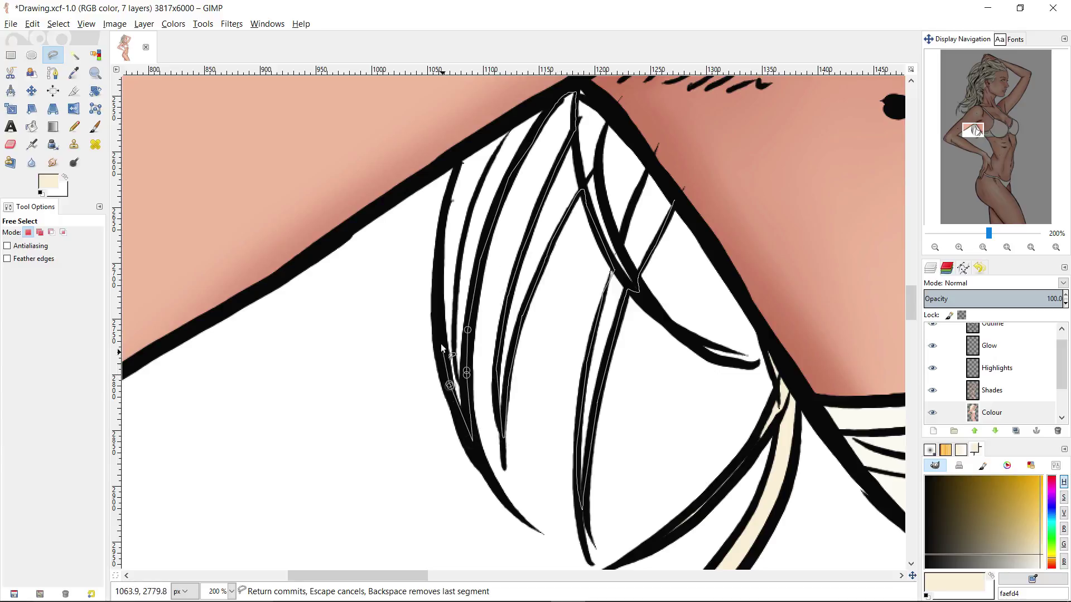
scroll(459, 216, up, 4)
scroll(459, 216, right, 1)
click(639, 306)
key(Return)
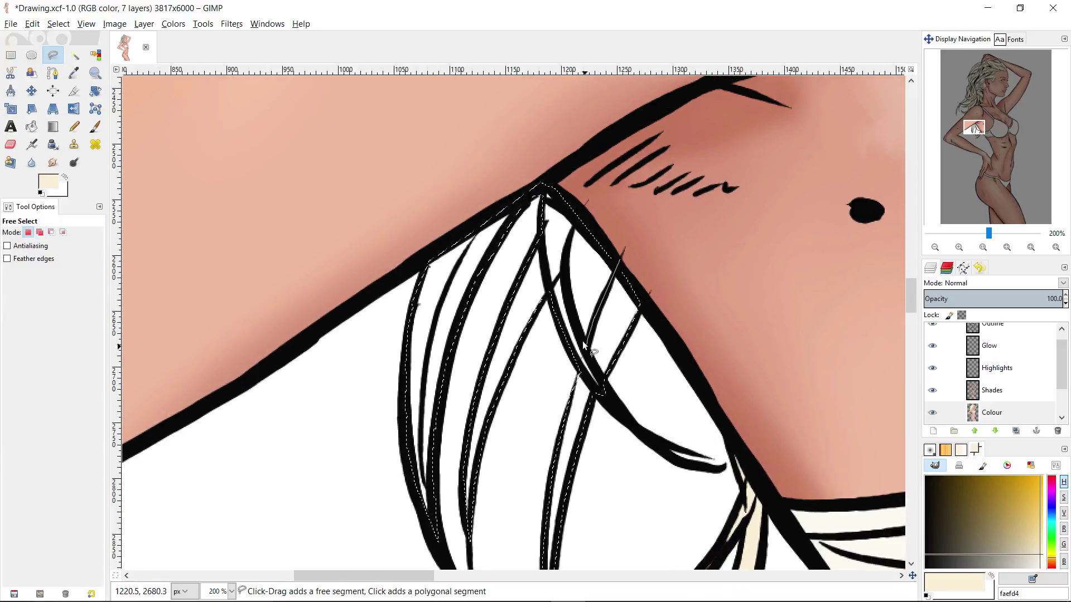
key(shift+b)
click(621, 299)
key(ctrl+shift+a)
- Select all the cream hair by colour on the Colour layer, and make the Shades layer active
key(z)
ctrl+click(672, 343)
click(993, 412)
key(shift+o)
click(584, 166)
click(993, 391)
key(z)
ctrl+click(836, 267)
mouse_move(837, 268)
mouse_down()
mouse_move(725, 402)
mouse_move(756, 419)
mouse_up()
- Switch to the Bristles 01 brush at size 141.13, and undo a test shading stroke on the hair
key(p)
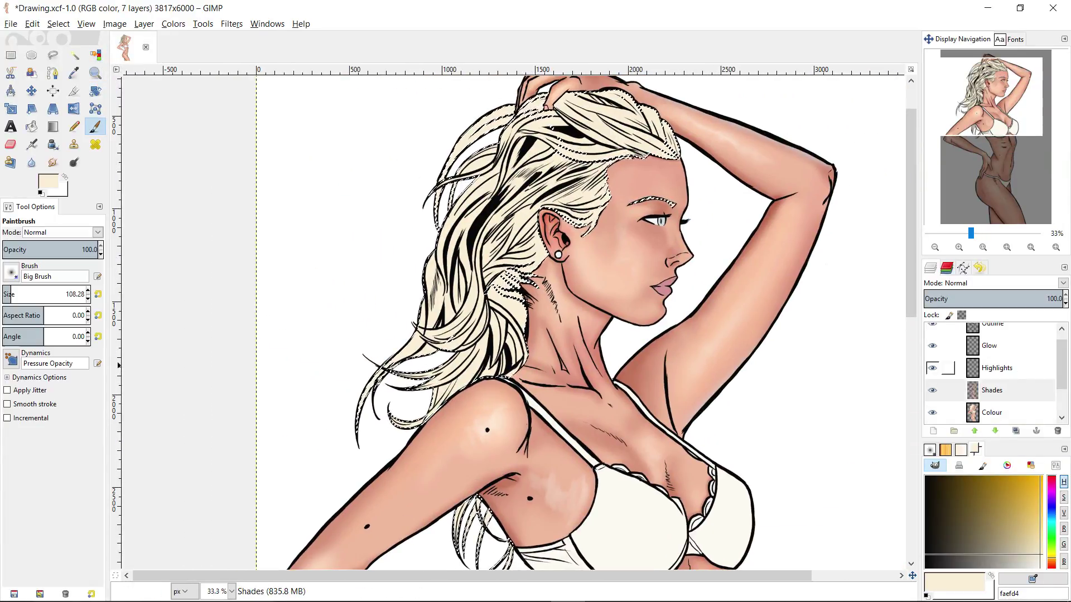
click(11, 273)
click(12, 337)
click(972, 505)
click(13, 291)
click(973, 501)
drag(550, 157, 496, 335)
key(ctrl+z)
- Set the hair shading colour to tan c3a57e and the Bristles 01 brush size to 47.93
key(z)
click(416, 203)
key(p)
click(1001, 541)
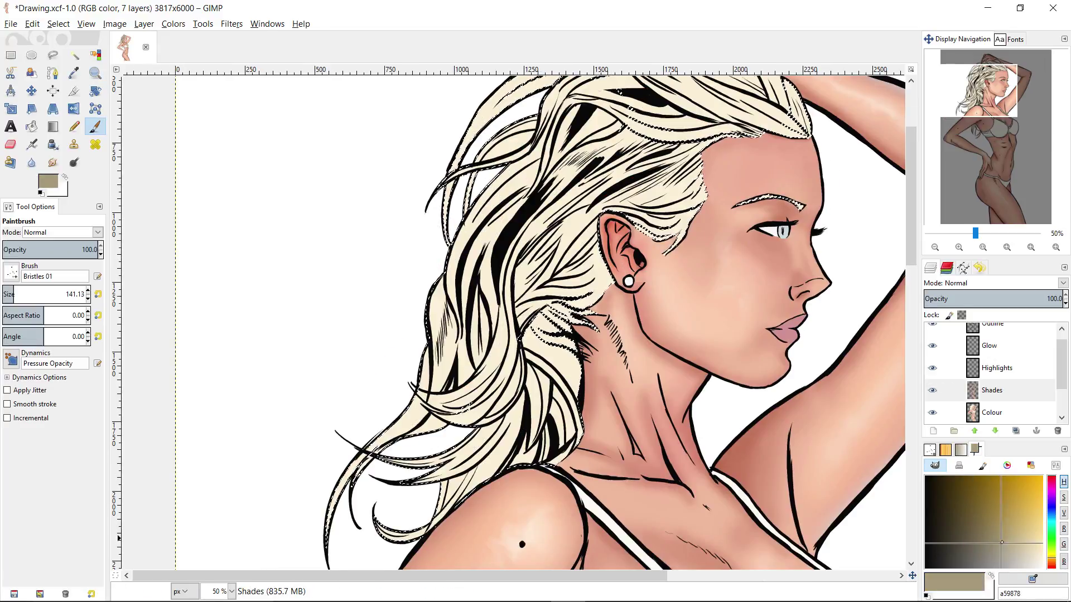
click(1051, 562)
click(1013, 537)
click(1051, 559)
click(1014, 536)
click(7, 288)
drag(7, 288, 6, 289)
- Paint tan bristle strokes on the hair beside the neck, around the ear and up to the temple
key(z)
click(578, 379)
key(p)
drag(545, 409, 565, 464)
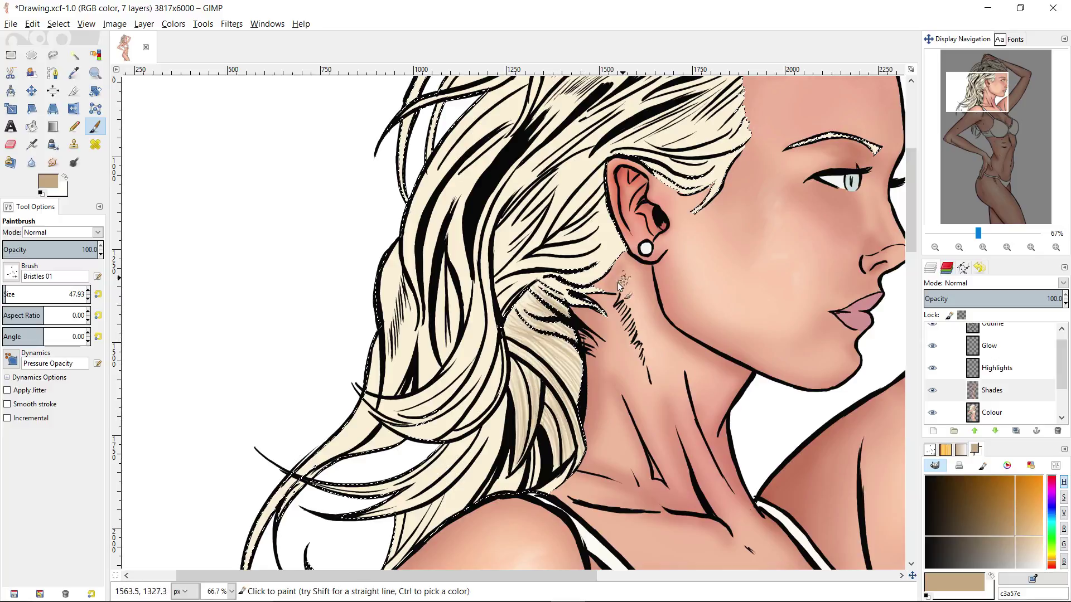
drag(550, 283, 580, 301)
drag(632, 293, 666, 296)
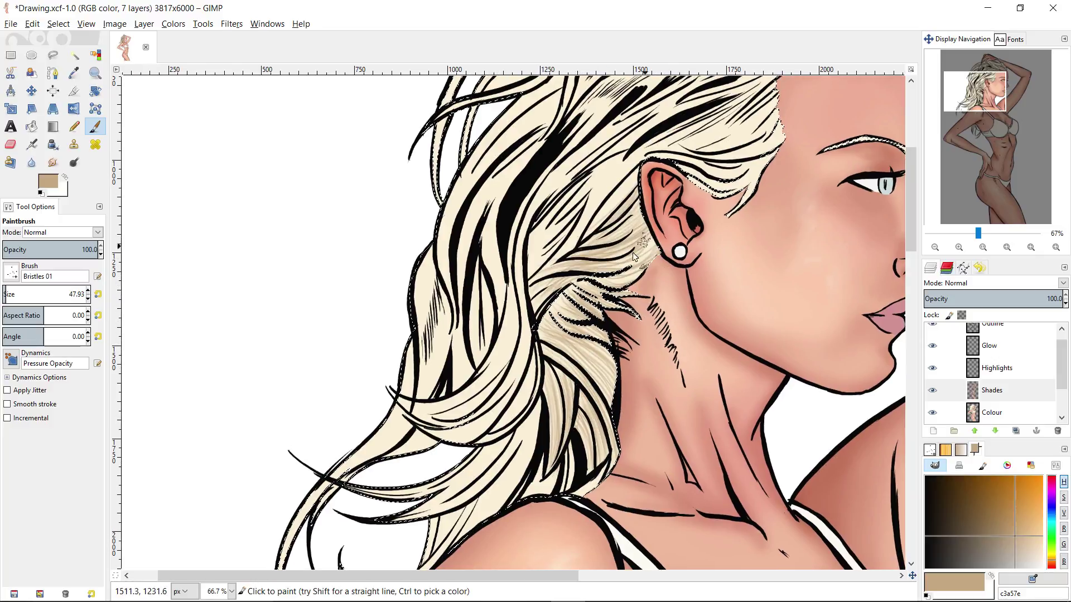
drag(613, 172, 570, 283)
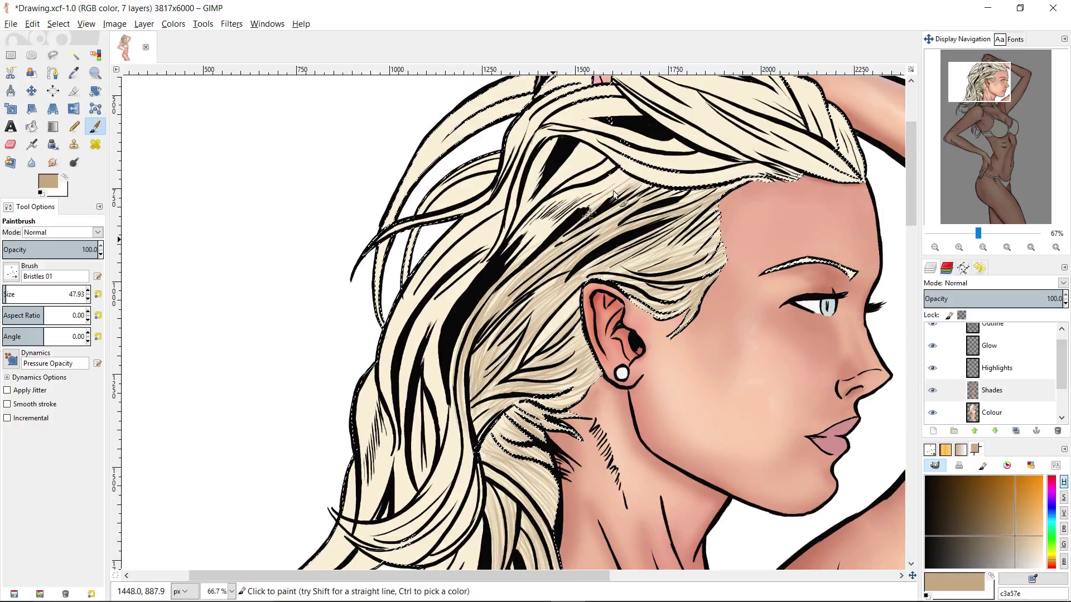
- Shade the lower waves and curled ends of the hair above the shoulder with tan bristle strokes
mouse_move(402, 281)
mouse_down()
mouse_move(462, 226)
mouse_move(549, 91)
mouse_up()
drag(521, 369, 606, 346)
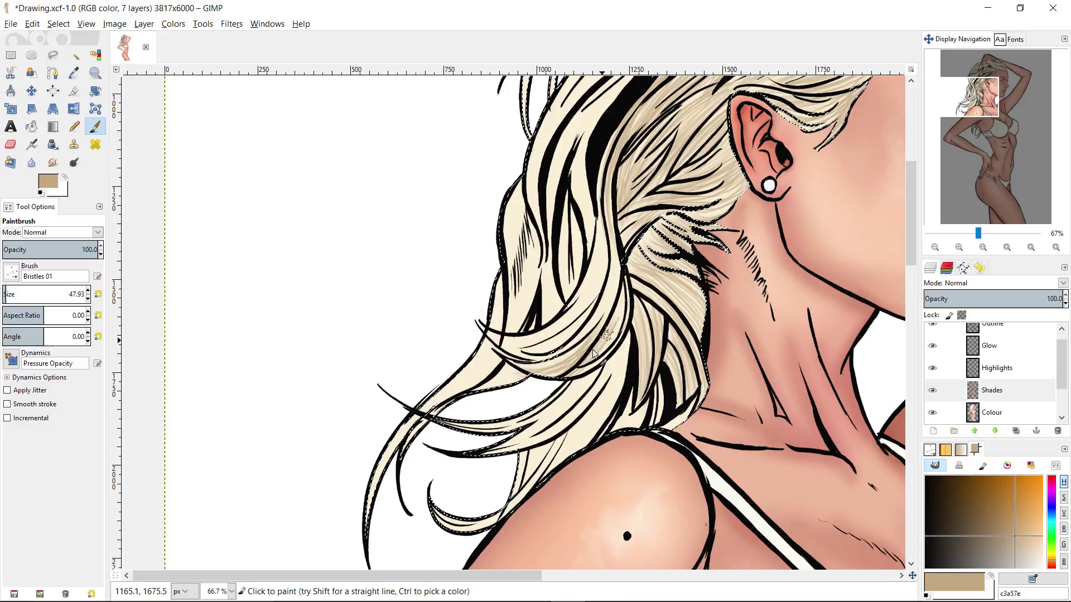
drag(642, 251, 678, 198)
mouse_move(670, 343)
mouse_down()
mouse_move(660, 366)
mouse_move(674, 349)
mouse_up()
drag(502, 412, 576, 420)
drag(552, 357, 641, 309)
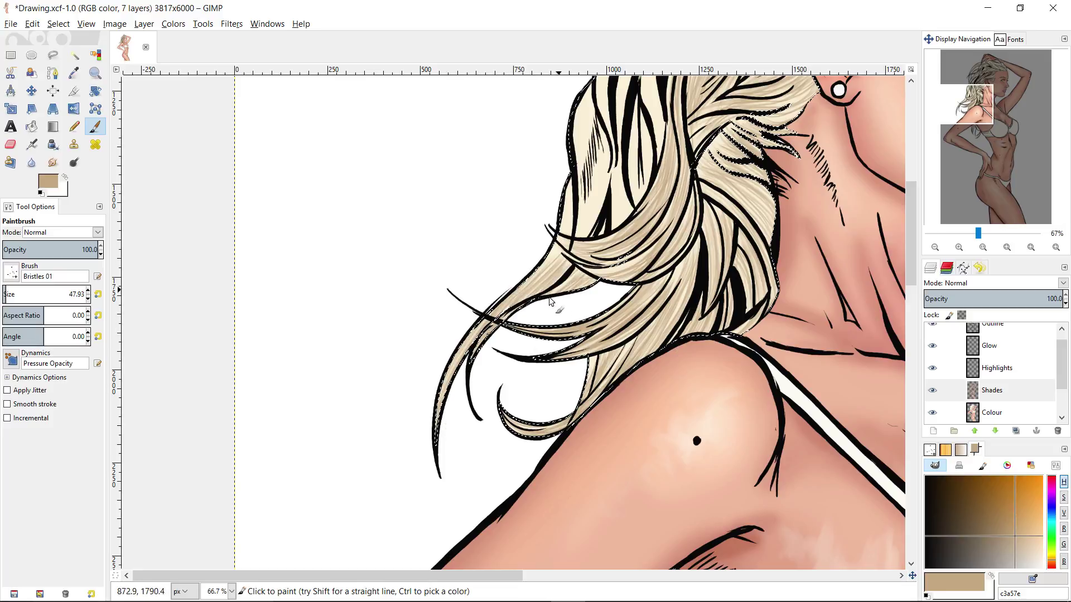
- Shade the long back section of the hair and the loose strands behind the head with tan bristle strokes
drag(576, 234, 555, 311)
drag(620, 190, 622, 365)
scroll(640, 228, up, 5)
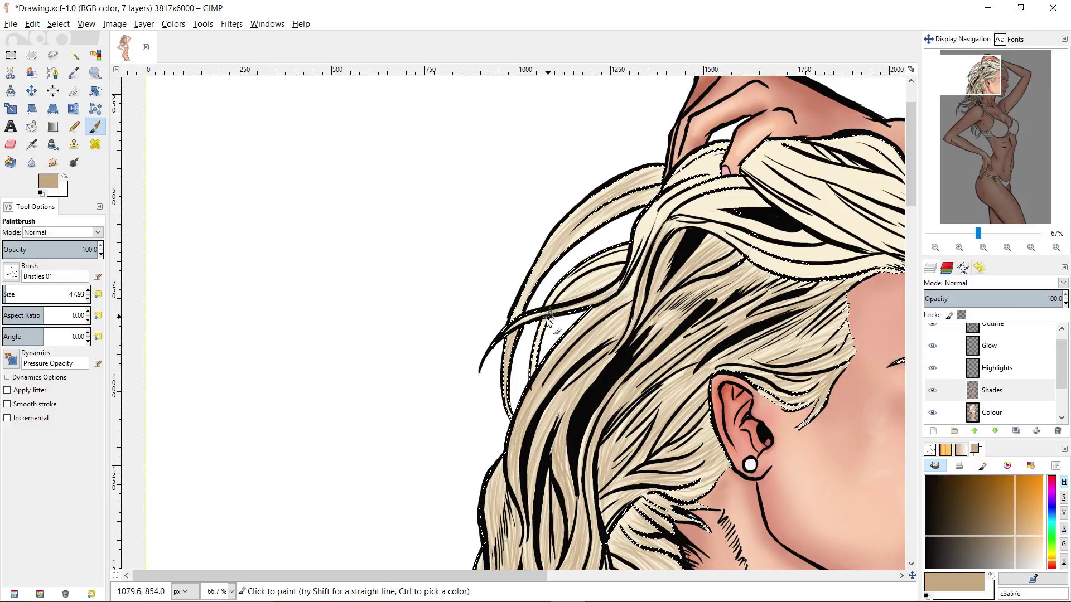
scroll(600, 279, down, 2)
scroll(451, 422, up, 1)
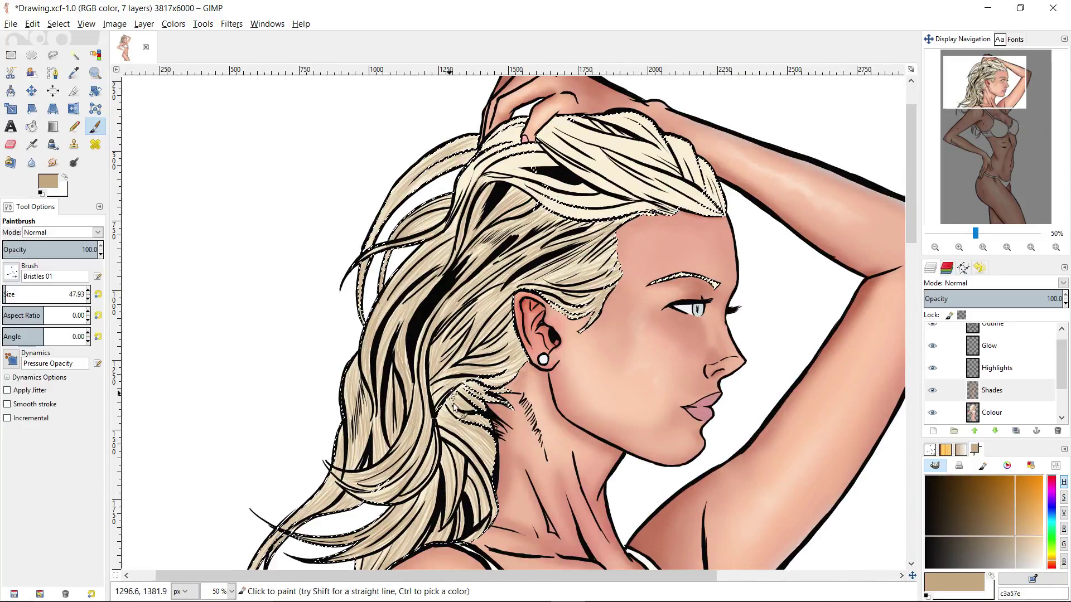
- Paint tan bristle strokes through the swept-back hair on top of the head beneath the raised hand
scroll(452, 406, up, 1)
scroll(450, 351, up, 4)
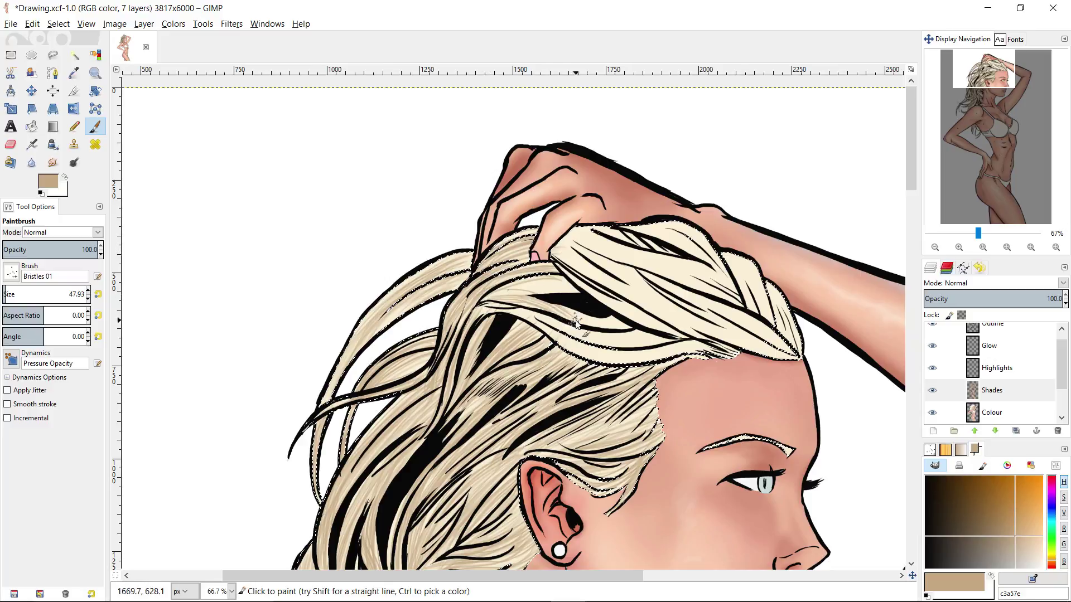
drag(685, 338, 612, 265)
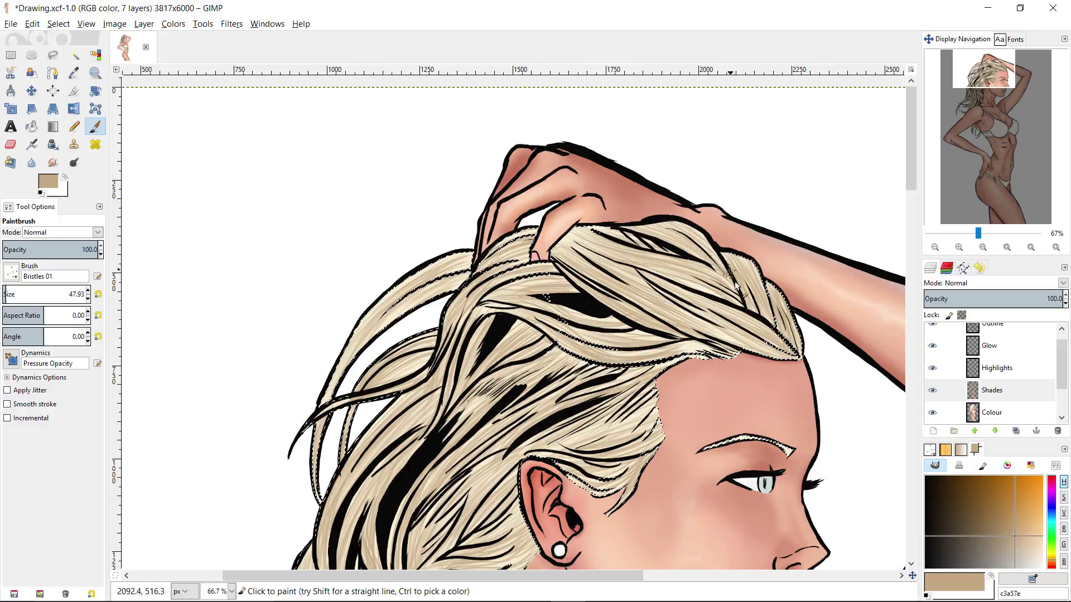
drag(733, 280, 783, 188)
- On the Colour layer, fuzzy-select the unfilled gaps under the fingers and between the back strands with Sample merged enabled
click(10, 55)
click(992, 413)
click(96, 73)
drag(391, 156, 605, 315)
click(983, 247)
click(74, 56)
click(36, 285)
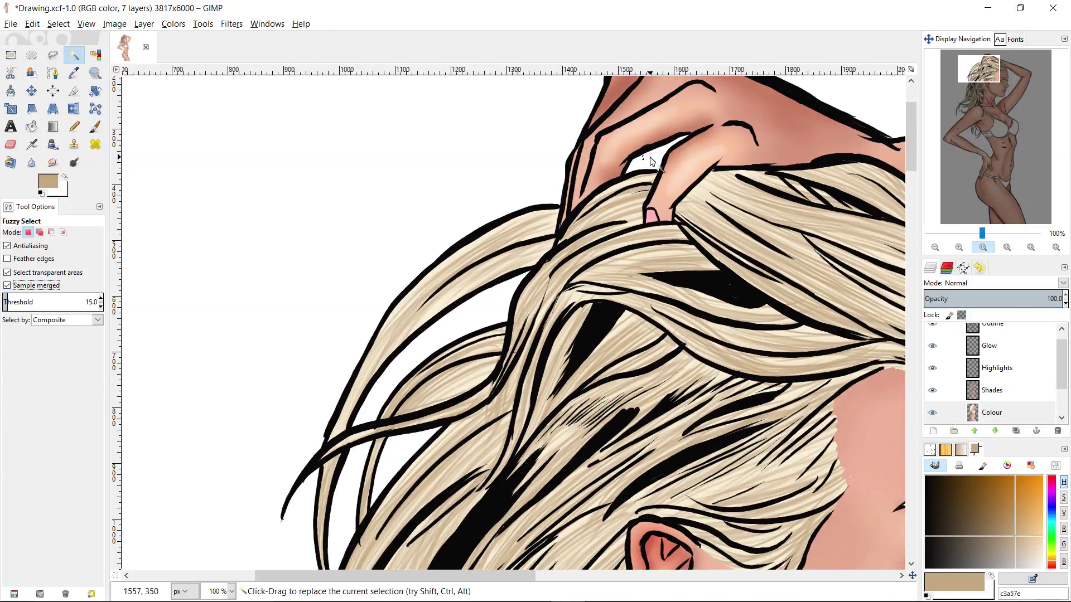
click(650, 159)
drag(402, 459, 440, 411)
shift+click(440, 411)
- Grow the selection of the gaps and fill it with the hair cream faefd4
key(shift+g)
click(444, 452)
click(58, 24)
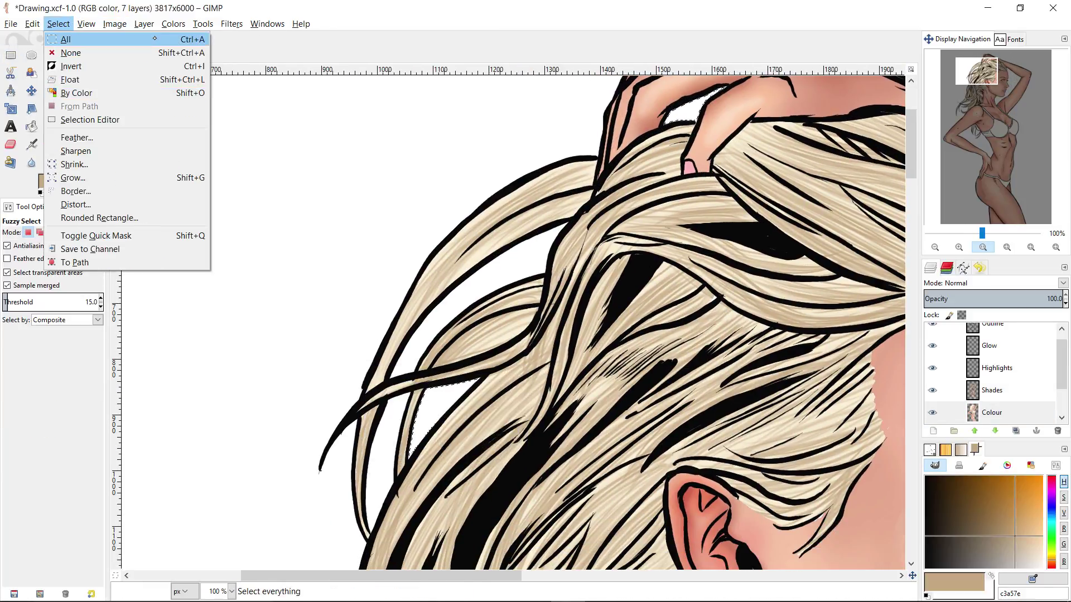
click(73, 178)
click(119, 222)
key(p)
key(shift+b)
key(p)
ctrl+click(476, 394)
key(shift+b)
click(454, 395)
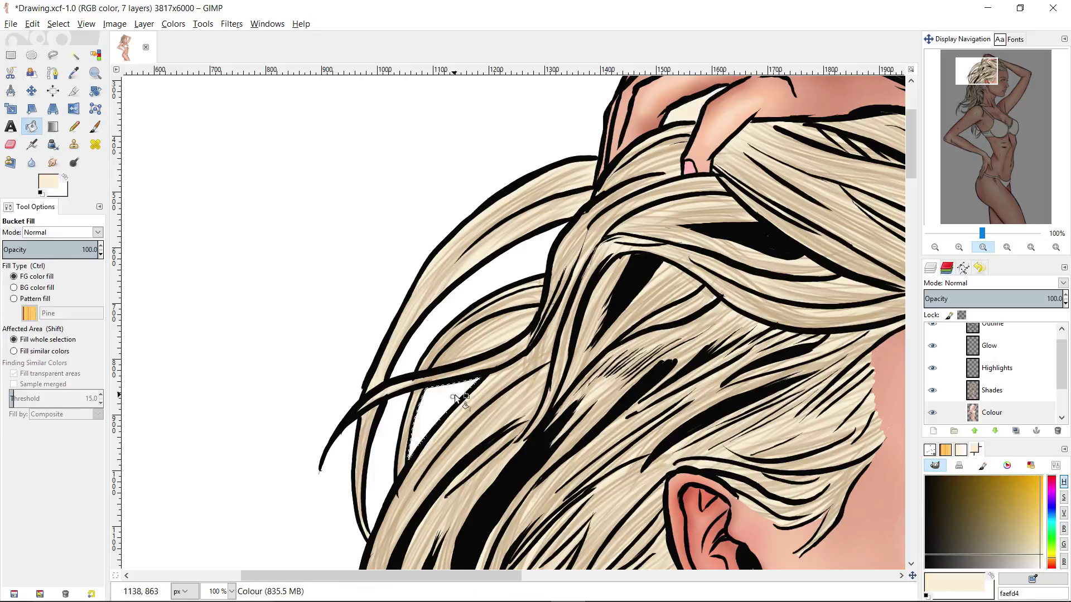
- Select the newly filled hair by colour and pick up tan c3a57e for painting on the Shades layer
key(r)
click(95, 56)
click(473, 327)
click(991, 390)
key(p)
ctrl+click(508, 373)
- Shade the newly filled hair gaps behind the head and under the fingers with tan strokes
mouse_move(470, 368)
mouse_down()
mouse_move(443, 426)
mouse_move(414, 450)
mouse_up()
drag(558, 267, 515, 335)
drag(627, 185, 664, 177)
key(z)
ctrl+click(672, 242)
ctrl+click(673, 242)
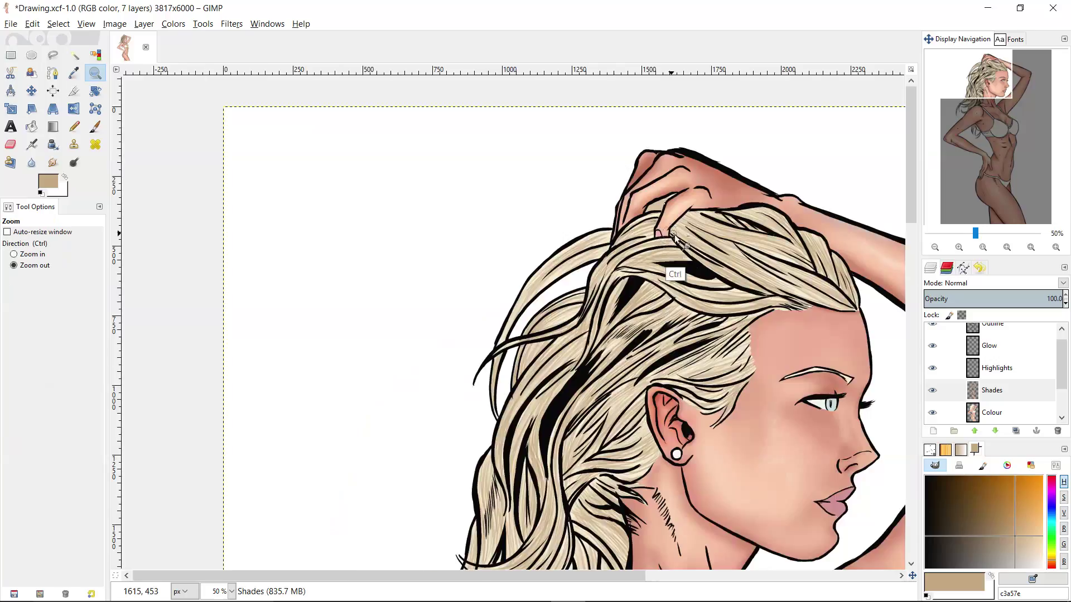
- Shade the loose hair strands hanging beneath the raised shoulder and upper arm with tan c3a57e strokes on the Shades layer
ctrl+click(673, 242)
scroll(672, 251, down, 5)
click(615, 307)
key(p)
drag(582, 259, 566, 324)
drag(674, 329, 637, 389)
key(r)
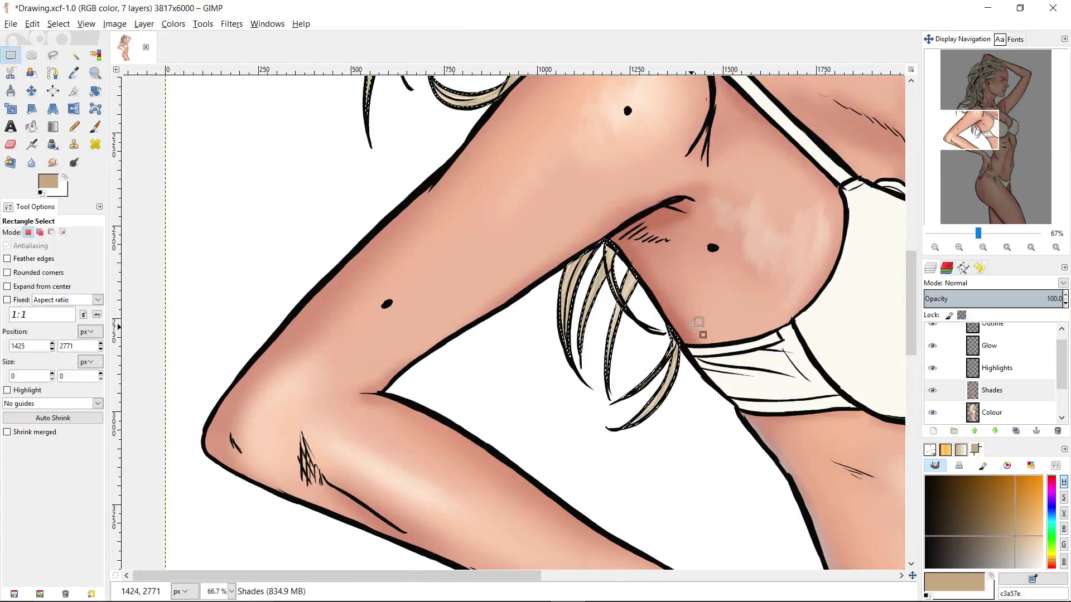
- On the Highlights layer, paint soft fff0dd highlights over the selected hair with Big Brush
key(z)
ctrl+click(698, 327)
scroll(686, 328, up, 5)
key(p)
click(1013, 369)
click(11, 272)
click(49, 345)
click(1042, 556)
key(z)
ctrl+click(643, 219)
mouse_move(643, 220)
mouse_down()
mouse_move(596, 309)
mouse_move(667, 304)
mouse_up()
key(p)
key(z)
click(631, 230)
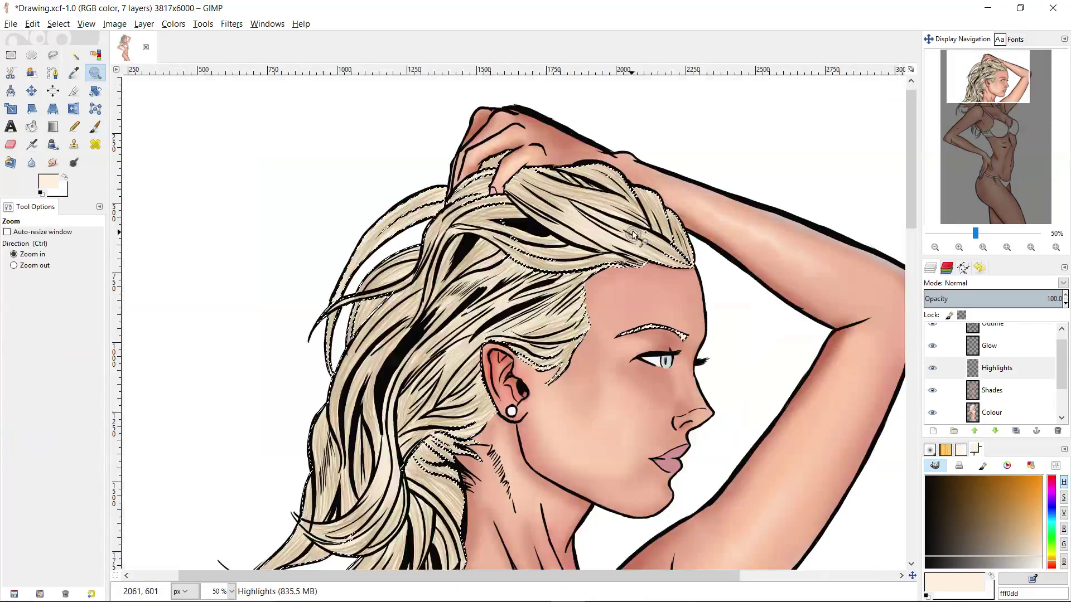
drag(726, 252, 606, 248)
ctrl+click(605, 249)
- Place the selected hair strokes of the Shades layer on the clipboard and create a new layer named HairStrands
click(996, 395)
key(ctrl+x)
key(ctrl+z)
click(32, 24)
click(84, 98)
key(shift+ctrl+n)
key(Return)
- Paste the hair strokes into the HairStrands layer and raise that layer above Highlights
click(32, 24)
click(137, 150)
key(r)
click(635, 411)
click(999, 401)
click(975, 431)
click(996, 401)
key(z)
click(496, 371)
key(p)
drag(1010, 509, 992, 477)
drag(536, 234, 440, 352)
mouse_move(541, 301)
mouse_down()
mouse_move(465, 396)
mouse_move(490, 468)
mouse_up()
drag(385, 483, 379, 527)
key(ctrl+z)
key(ctrl+z)
key(ctrl+z)
key(ctrl+z)
- On the Shades layer, paint broad bc8c4d shading on the hair behind the neck with Big Brush
click(998, 418)
scroll(999, 418, down, 2)
drag(992, 478, 1012, 512)
drag(67, 297, 72, 297)
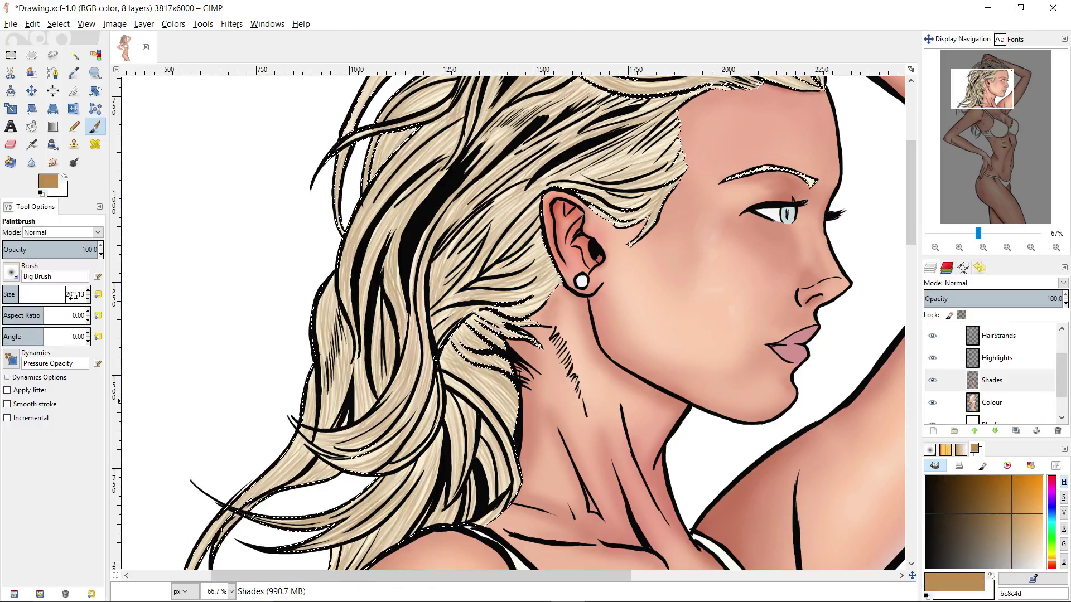
drag(499, 374, 508, 446)
drag(468, 340, 508, 413)
- Deepen the hair shading behind the ear and neck with darker and warmer browns, and drop the selection
drag(1012, 512, 965, 523)
mouse_move(504, 368)
mouse_down()
mouse_move(446, 334)
mouse_move(491, 519)
mouse_move(502, 391)
mouse_move(506, 432)
mouse_up()
drag(964, 522, 1015, 511)
drag(502, 334, 477, 502)
drag(466, 447, 474, 357)
mouse_move(474, 357)
mouse_down()
mouse_move(491, 304)
mouse_move(483, 357)
mouse_up()
drag(488, 298, 456, 334)
drag(485, 374, 569, 380)
key(ctrl+shift+a)
- Shade the back and crown hair with ecb268 and the tan b49d7e sampled from the hair, at brush size 161.91
scroll(569, 380, down, 1)
mouse_move(1014, 511)
mouse_down()
mouse_move(1019, 525)
mouse_move(1033, 516)
mouse_up()
click(16, 292)
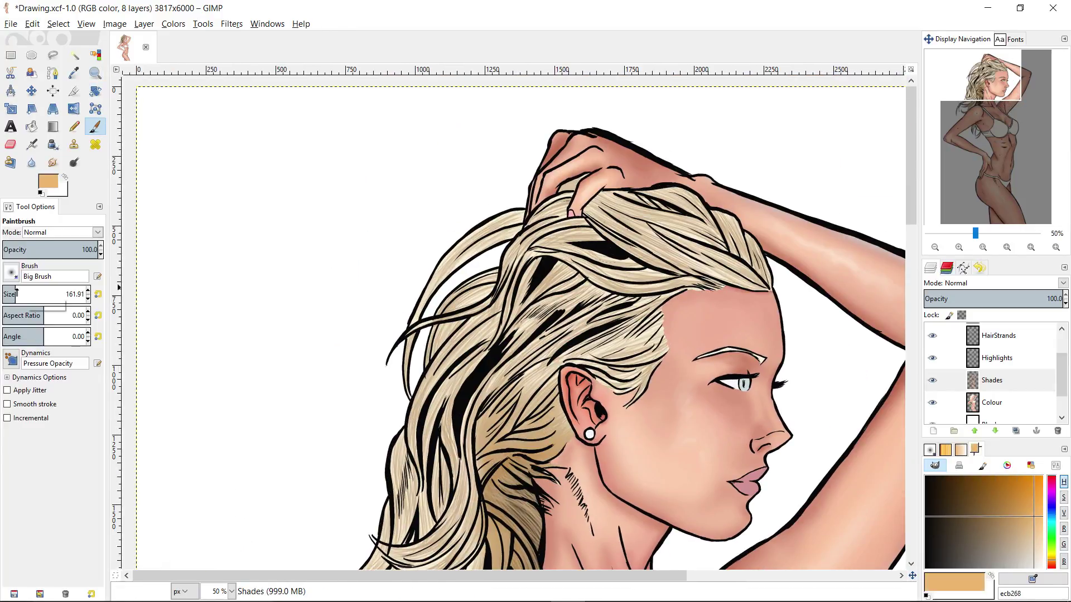
ctrl+click(474, 331)
drag(437, 442, 424, 523)
drag(502, 391, 456, 456)
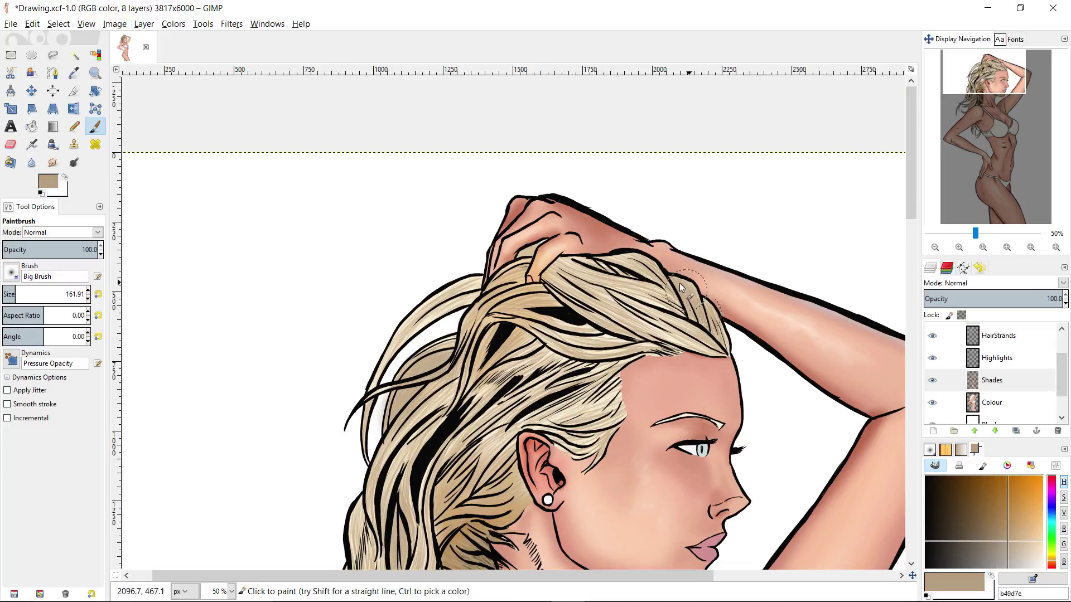
drag(674, 271, 714, 317)
click(22, 291)
drag(559, 274, 717, 279)
key(ctrl+z)
key(z)
scroll(717, 279, down, 1)
key(Page_Down)
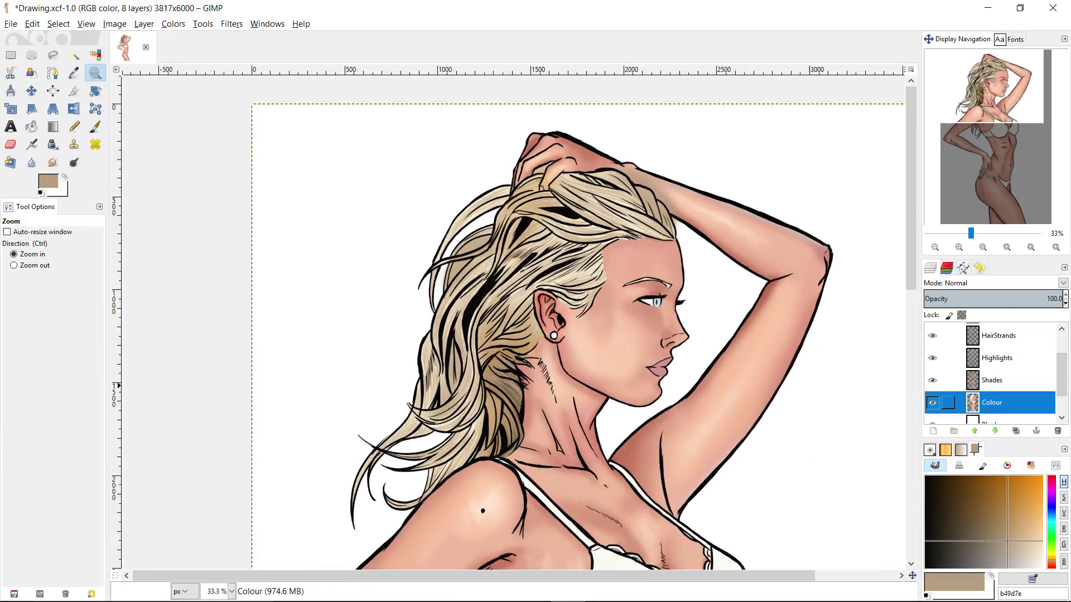
key(shift+o)
click(702, 272)
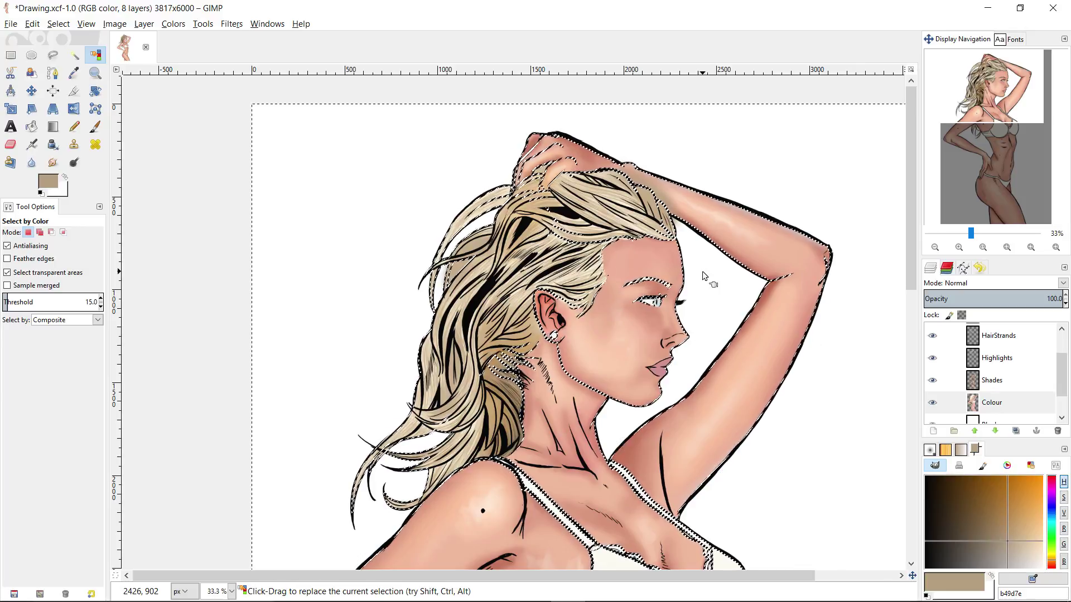
key(ctrl+shift+a)
- Select the hair by colour on the Colour layer and shade the strands around the crown on the Shades layer
click(991, 402)
click(629, 222)
key(z)
click(446, 386)
key(p)
click(992, 380)
drag(595, 208, 533, 338)
- Sample a tone from the hair and shade the crown, hairline and temple strands with a resized brush
ctrl+click(531, 337)
ctrl+click(531, 337)
drag(641, 177, 699, 223)
click(21, 293)
mouse_move(574, 287)
mouse_down()
mouse_move(644, 280)
mouse_move(680, 221)
mouse_up()
mouse_move(637, 272)
mouse_down()
mouse_move(596, 244)
mouse_move(538, 280)
mouse_up()
drag(538, 280, 609, 174)
- On the Highlights layer, paint fff8ef highlights on the crown, temple and back strands, ending with brush size 135.09
click(996, 358)
drag(1034, 556, 1042, 563)
drag(616, 182, 570, 241)
drag(532, 239, 583, 187)
drag(605, 232, 648, 247)
drag(487, 268, 529, 230)
mouse_move(511, 166)
mouse_down()
mouse_move(481, 231)
mouse_move(529, 135)
mouse_up()
drag(528, 413, 539, 369)
drag(606, 293, 549, 318)
click(13, 292)
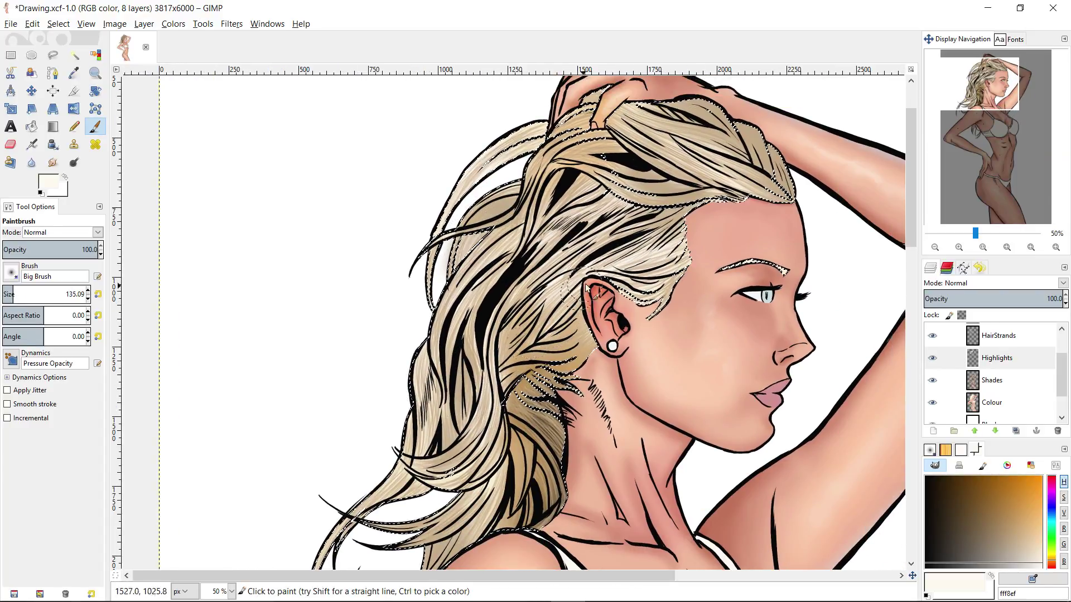
drag(779, 167, 694, 288)
- Set the painting colour to ffd59f and brush size to 212.86, and add broad warm highlights over the hair without a selection
key(z)
ctrl+click(763, 350)
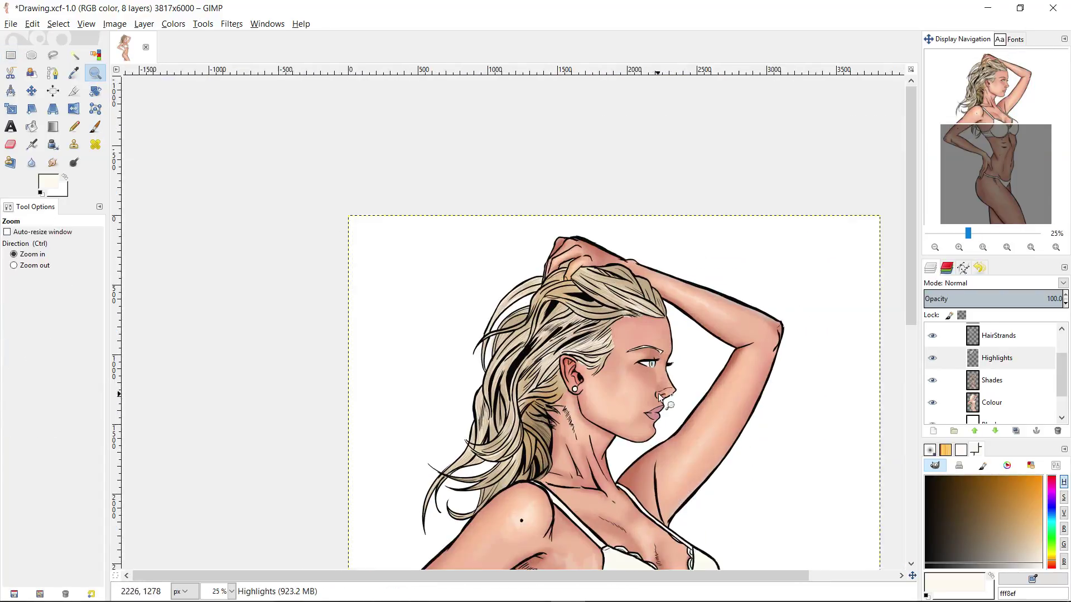
drag(763, 433, 717, 313)
key(p)
click(1041, 534)
click(20, 293)
key(ctrl+shift+a)
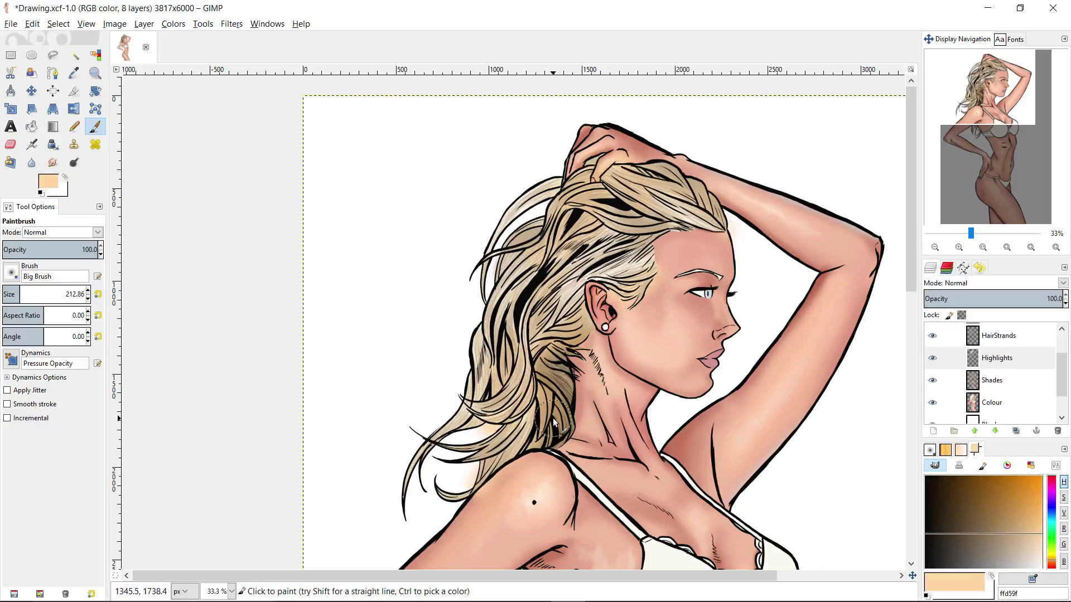
- Select the hair by colour on the Colour layer and continue its ffd59f highlights on the Highlights layer
click(991, 402)
key(u)
click(520, 267)
click(991, 380)
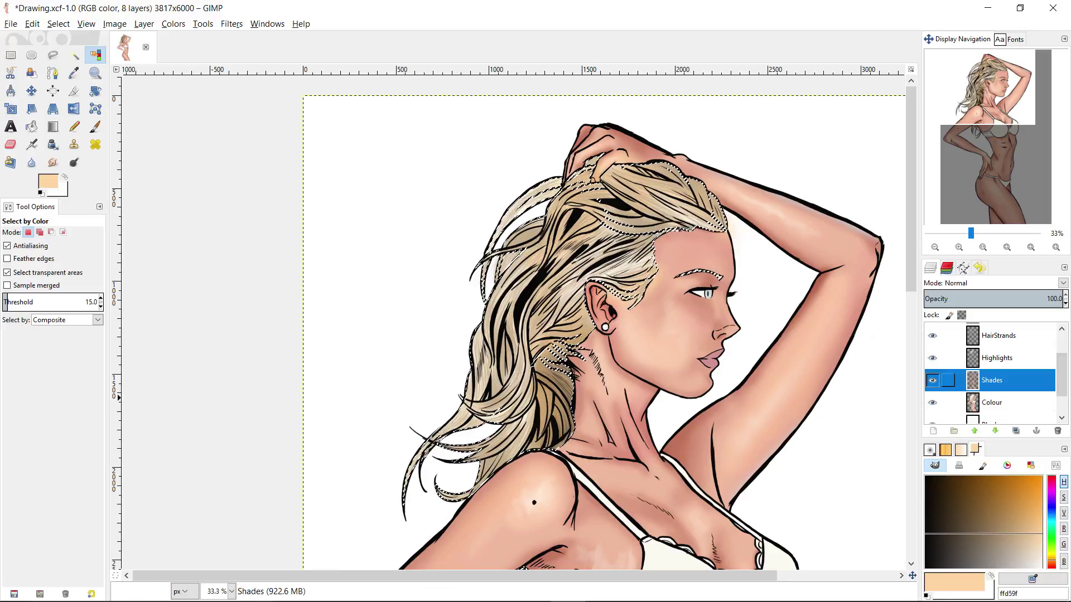
click(998, 358)
key(p)
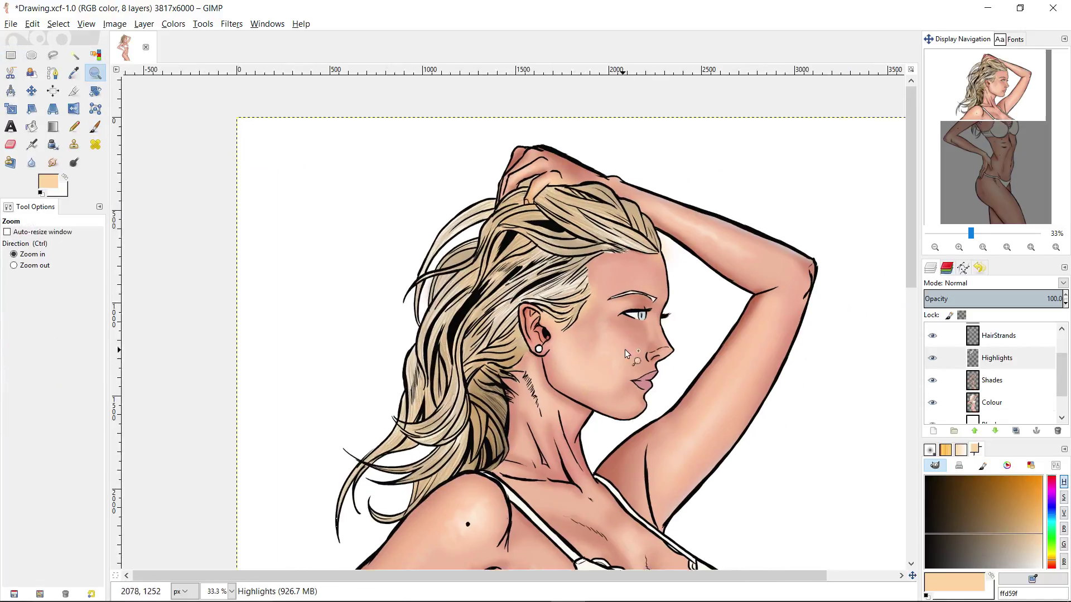
- Try to fill the gaps in the eyebrow with brown 957852 on the Highlights layer through a free selection
scroll(625, 349, up, 2)
ctrl+click(594, 276)
scroll(636, 284, up, 4)
key(f)
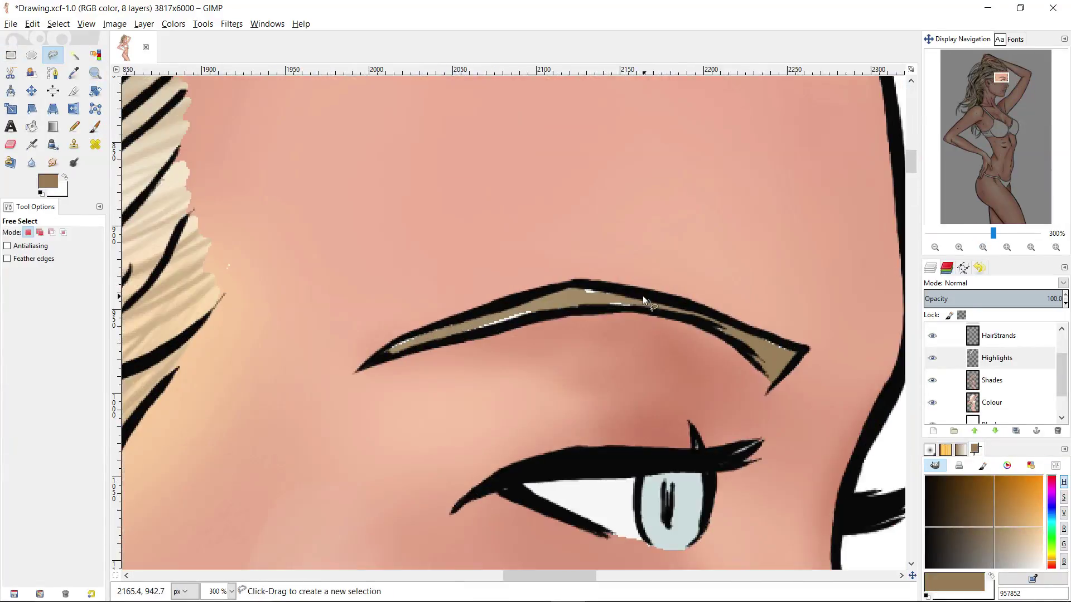
key(Return)
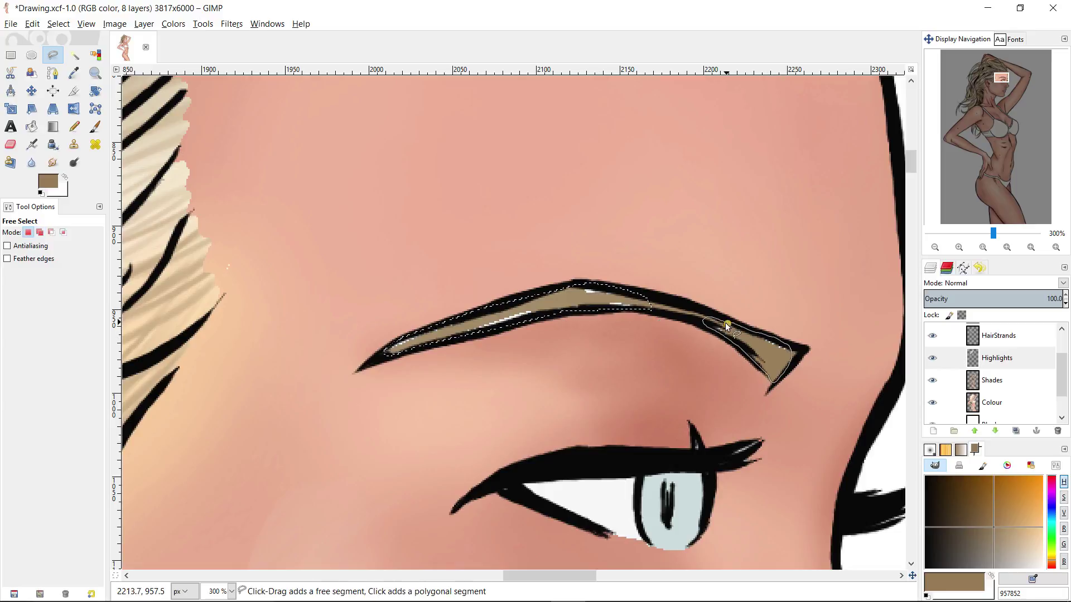
drag(727, 324, 727, 323)
key(shift+b)
click(771, 354)
- Fuzzy-select the eyebrow's interior and delete its paint from the Shades and Highlights layers
click(1013, 383)
key(r)
key(u)
click(768, 355)
key(Delete)
click(1005, 360)
key(Delete)
- On the Shades layer, paint the selected eyebrow with brown 957852 at brush size 45.25
click(1005, 381)
key(p)
drag(775, 374, 779, 379)
key(bracketleft)
drag(406, 347, 781, 385)
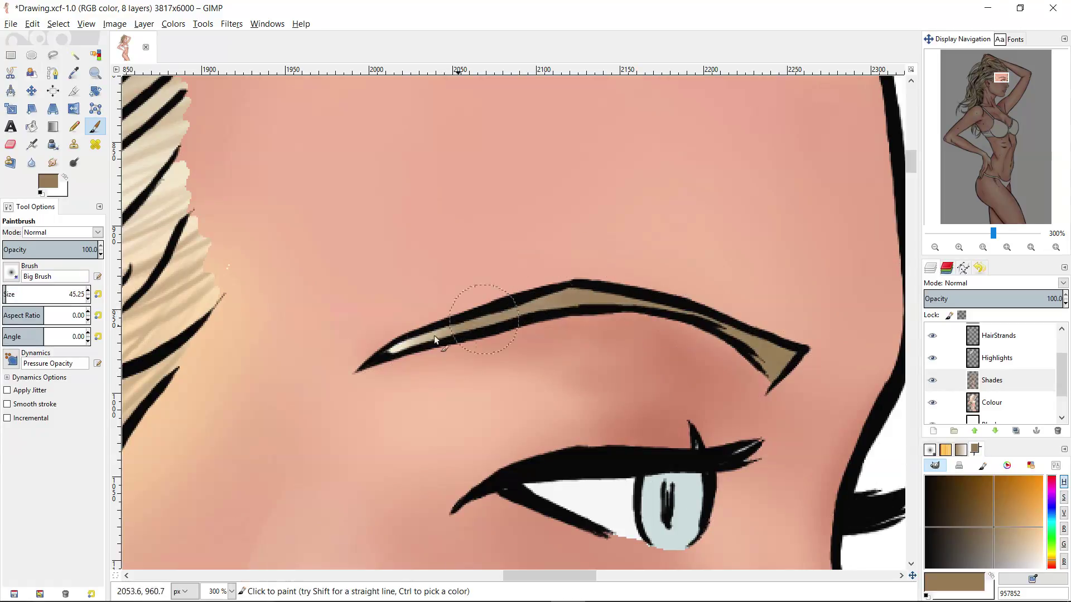
- Fuzzy-select the white of the eye on the Colour layer
key(u)
scroll(436, 340, down, 5)
scroll(602, 345, up, 4)
key(Page_Down)
click(614, 335)
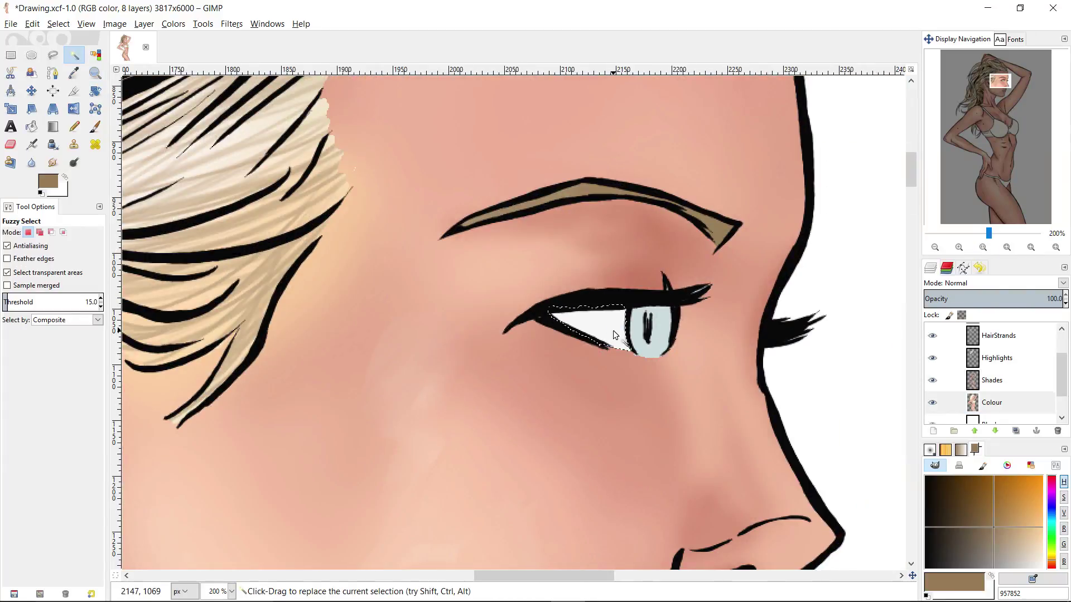
- Softly shade the white of the eye on the Shades layer and set the painting colour to dark 423d3c
key(p)
click(993, 380)
click(1001, 552)
click(1051, 567)
click(1014, 547)
mouse_move(563, 313)
mouse_down()
mouse_move(624, 318)
mouse_move(561, 310)
mouse_up()
click(953, 558)
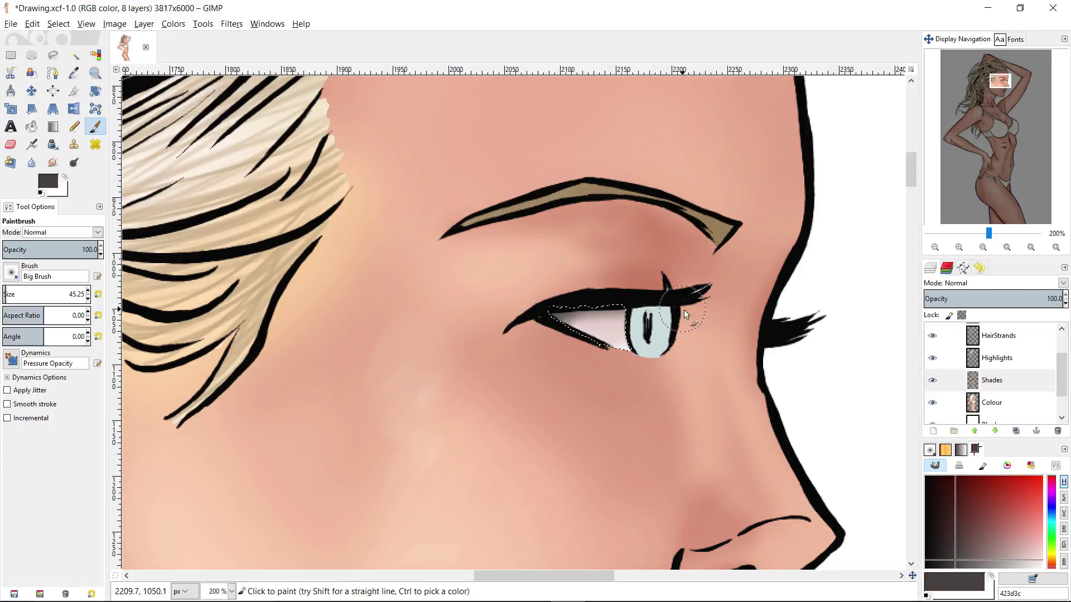
- Fuzzy-select the iris on the Colour layer and make Shades the active layer for painting
key(u)
click(993, 402)
click(661, 333)
key(p)
click(997, 381)
shift+click(933, 403)
scroll(838, 420, down, 7)
key(z)
drag(762, 448, 761, 367)
drag(635, 366, 704, 304)
scroll(697, 304, up, 3)
shift+click(933, 402)
key(p)
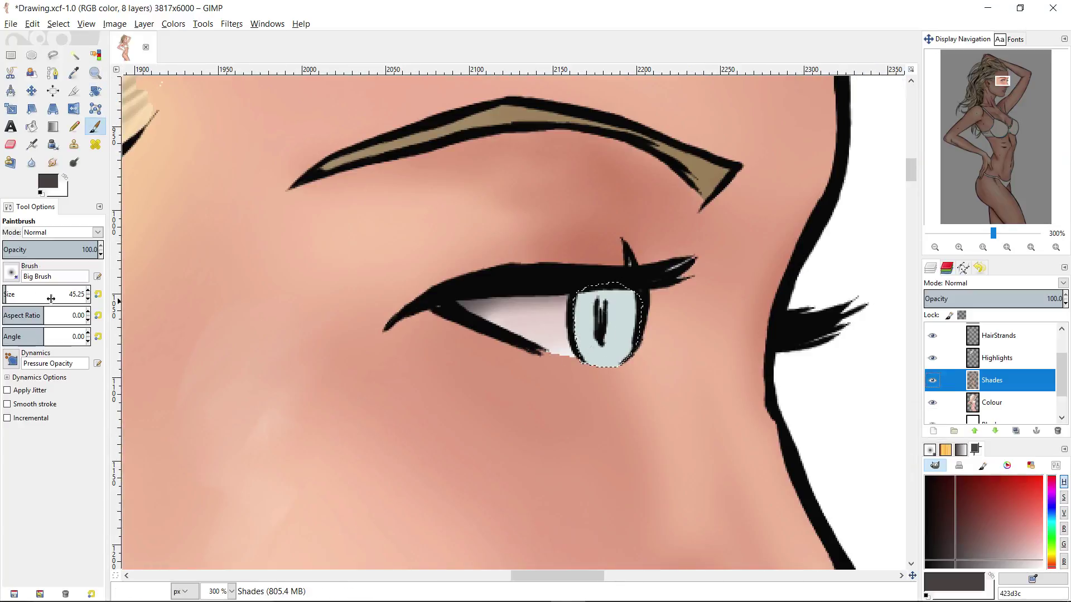
- Reduce the brush size to 22.45 and shade the top of the iris with dark teal 2f3d3c
drag(51, 299, 40, 295)
click(1051, 523)
click(1035, 554)
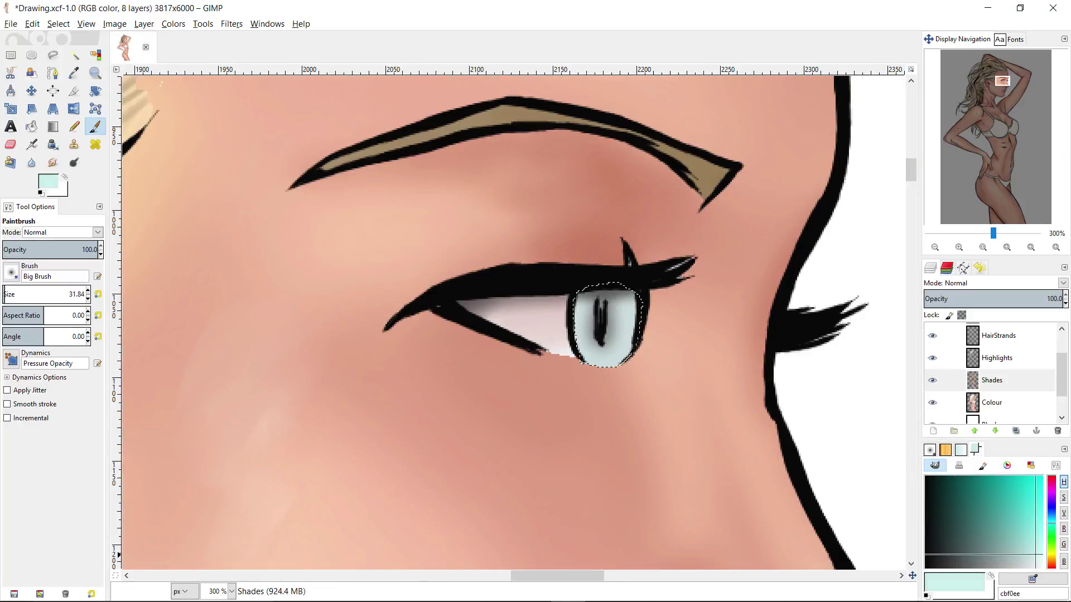
click(958, 536)
click(952, 547)
key(ctrl+z)
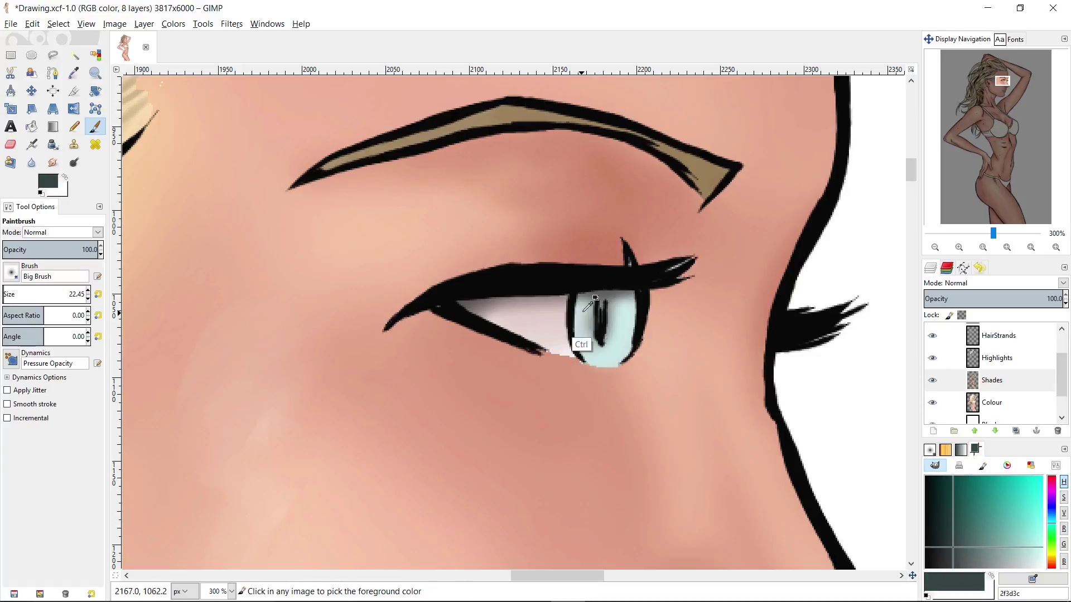
- Reselect the iris on the Colour layer and darken its rim and the area around the pupil on the Shades layer
drag(583, 345, 624, 340)
click(999, 403)
key(u)
click(620, 334)
click(1004, 380)
key(p)
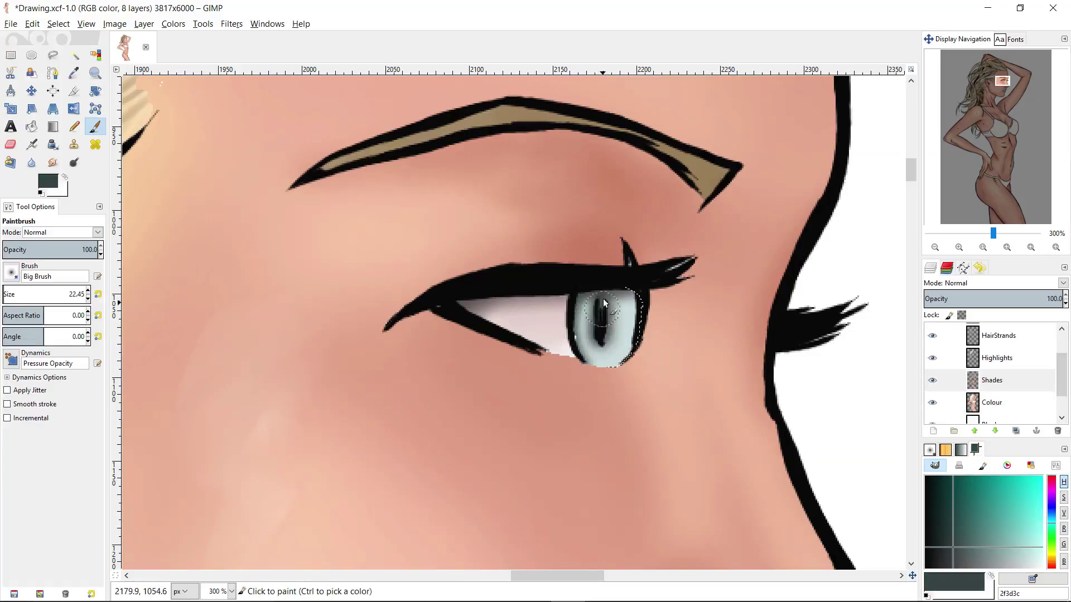
- Clear the iris selection, fuzzy-select the lips on the Colour layer and make Shades the active layer
key(r)
click(729, 338)
key(z)
ctrl+click(733, 349)
click(678, 333)
click(678, 333)
click(999, 403)
key(u)
click(677, 347)
click(998, 381)
key(z)
click(706, 359)
key(p)
click(998, 403)
click(999, 380)
- Shade the selected lips with red b65959 at brush size 80.11 and deepen them with 8d3838 at size 62.68
click(1003, 525)
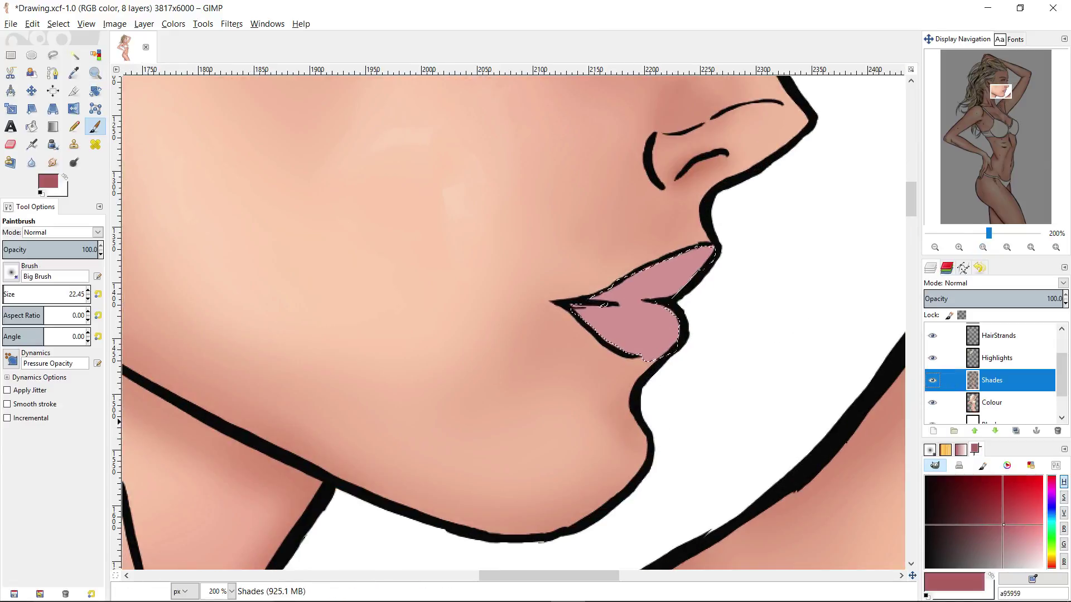
click(1008, 522)
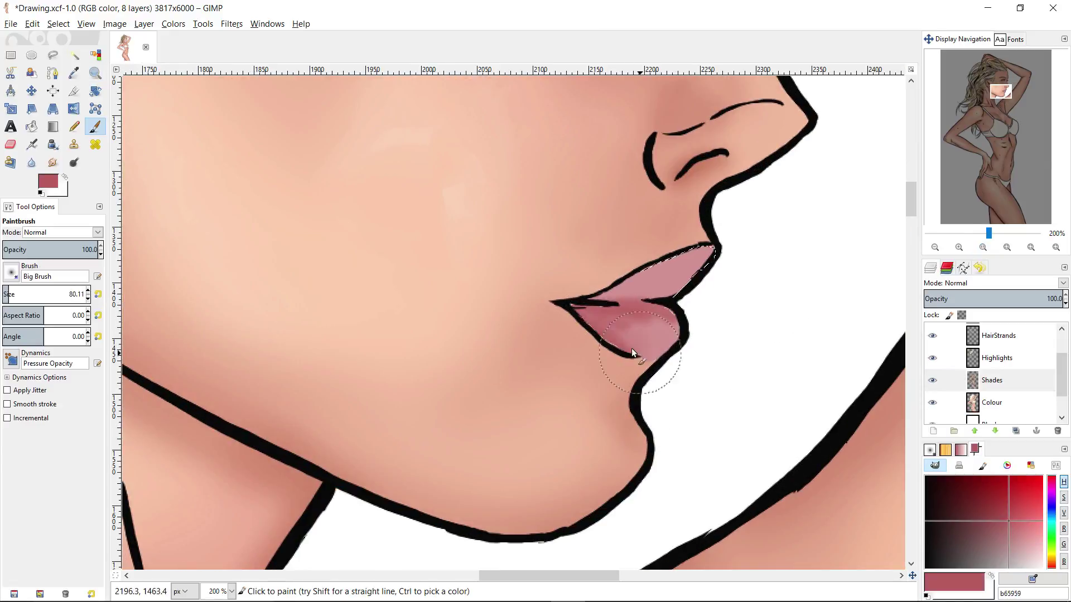
ctrl+click(580, 336)
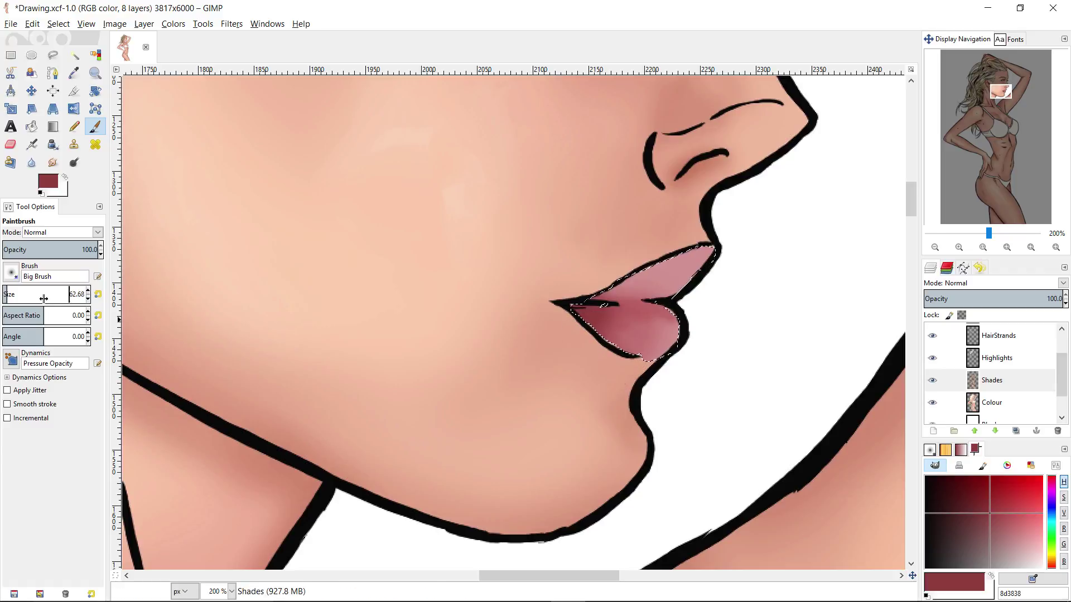
- Draw a freehand selection around both lips, following the black outline
key(3)
key(f)
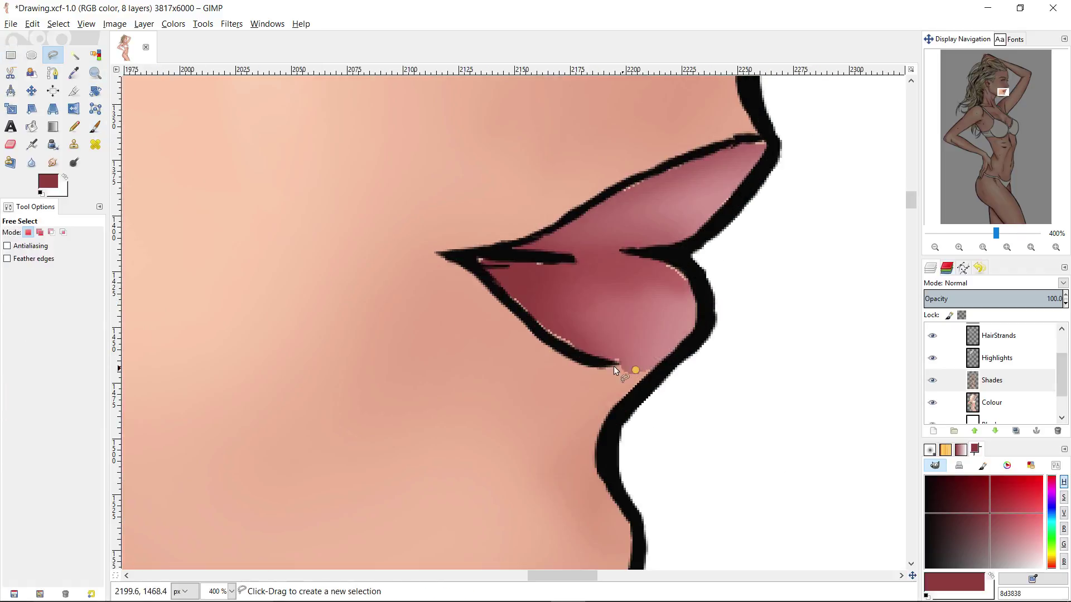
drag(715, 310, 633, 370)
key(Return)
drag(724, 317, 710, 329)
- Pick the lip pink d18f8f from the Colour layer and bucket-fill the gaps along the lip edges
click(993, 402)
key(o)
click(664, 313)
key(shift+b)
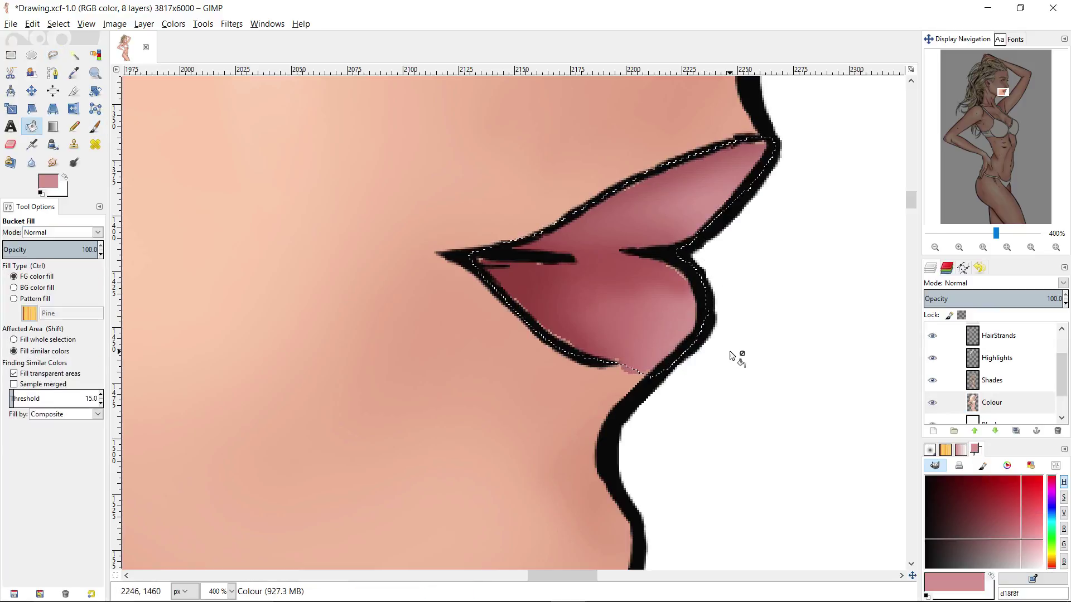
- Smudge the lip shading out to the outline on the Shades layer, reducing the brush size to 40.55
click(993, 377)
key(s)
click(39, 298)
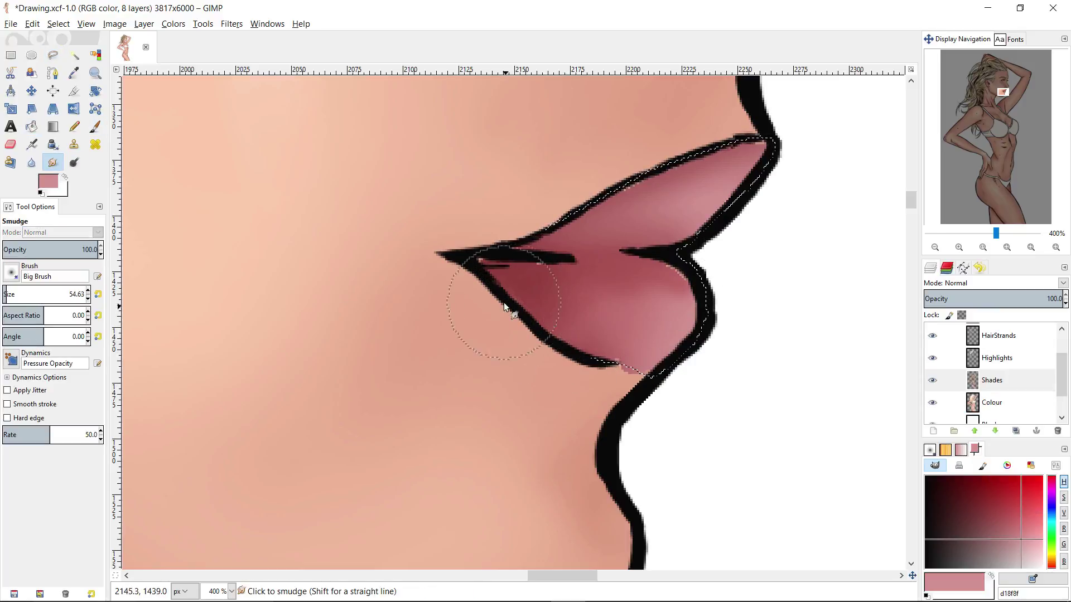
key(bracketleft)
key(bracketleft)
key(bracketleft)
key(bracketleft)
key(bracketleft)
key(bracketleft)
key(bracketleft)
key(bracketleft)
key(bracketleft)
key(bracketleft)
key(bracketleft)
key(bracketleft)
key(bracketleft)
key(bracketleft)
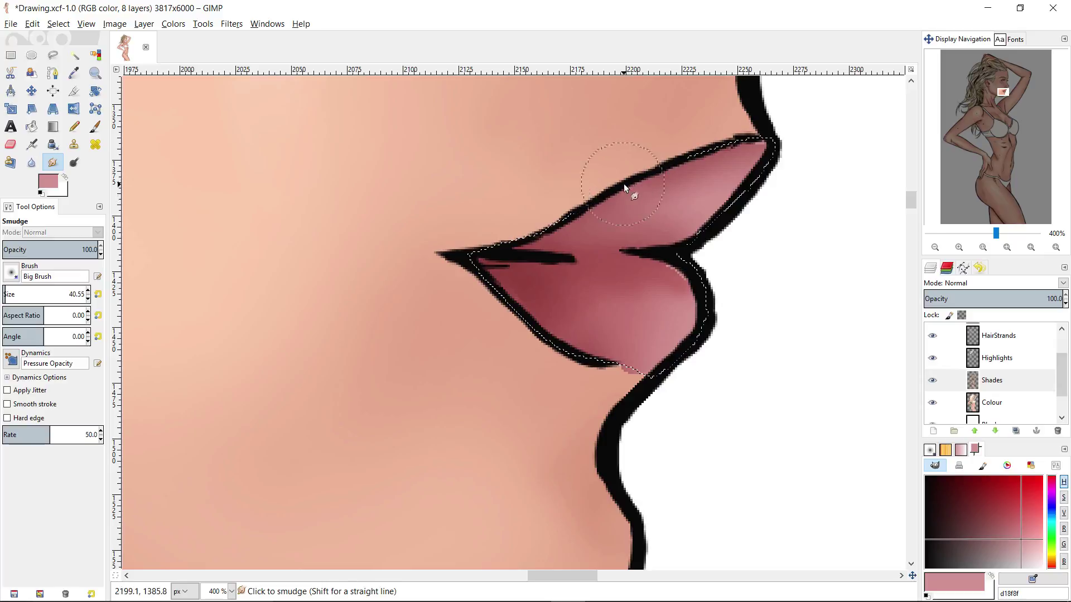
- Shade the round ear stud on the Shades layer with grey 5e5d5d at brush size 25.80
key(z)
ctrl+click(720, 346)
ctrl+click(720, 346)
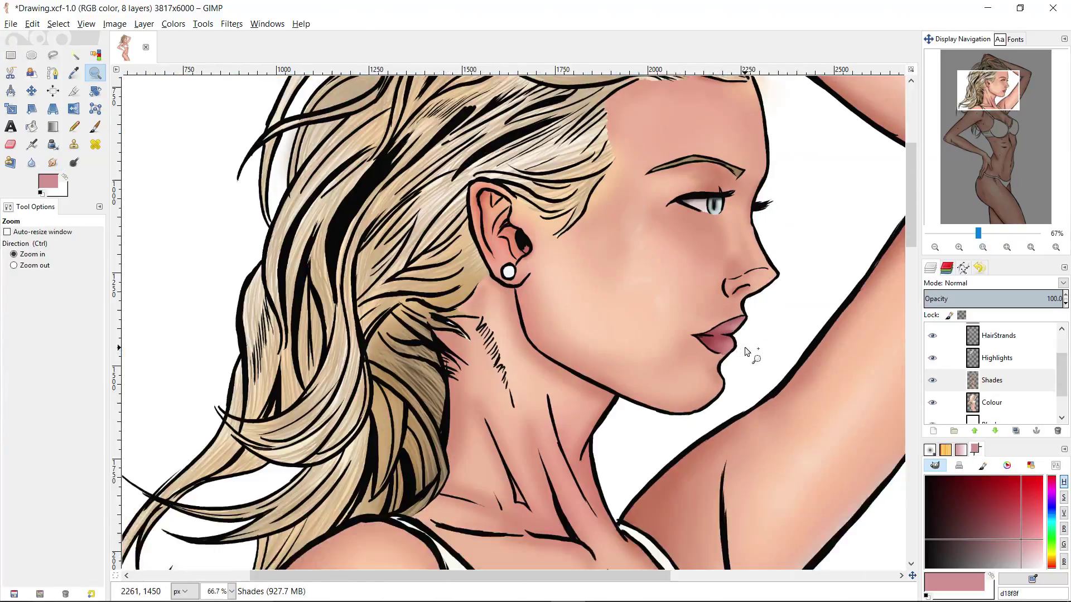
click(740, 304)
click(739, 304)
ctrl+click(684, 315)
click(491, 352)
key(s)
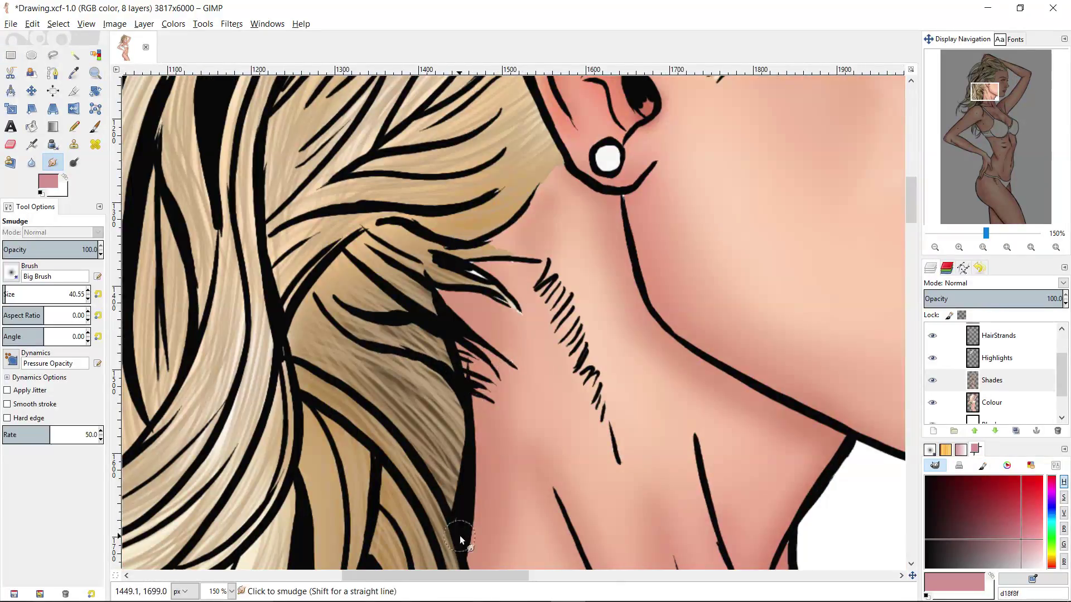
scroll(604, 262, right, 6)
scroll(605, 263, up, 3)
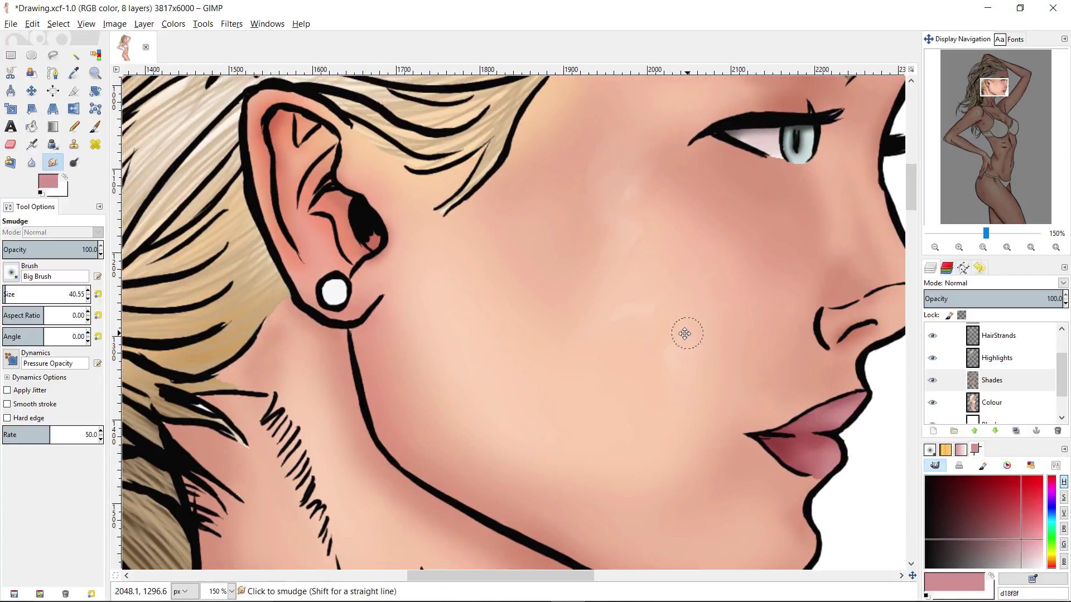
key(p)
click(967, 567)
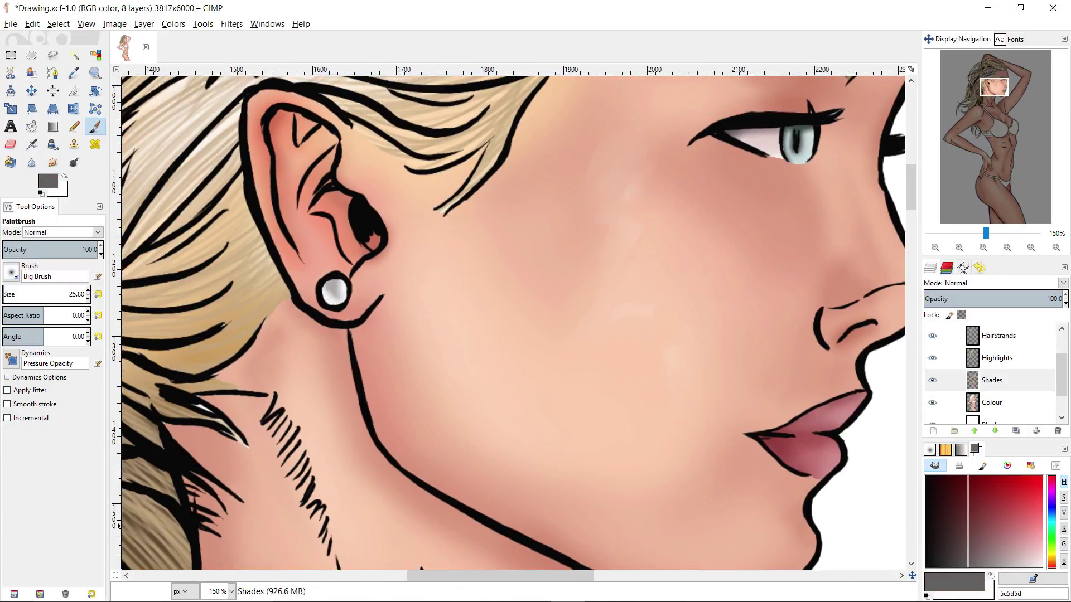
click(336, 277)
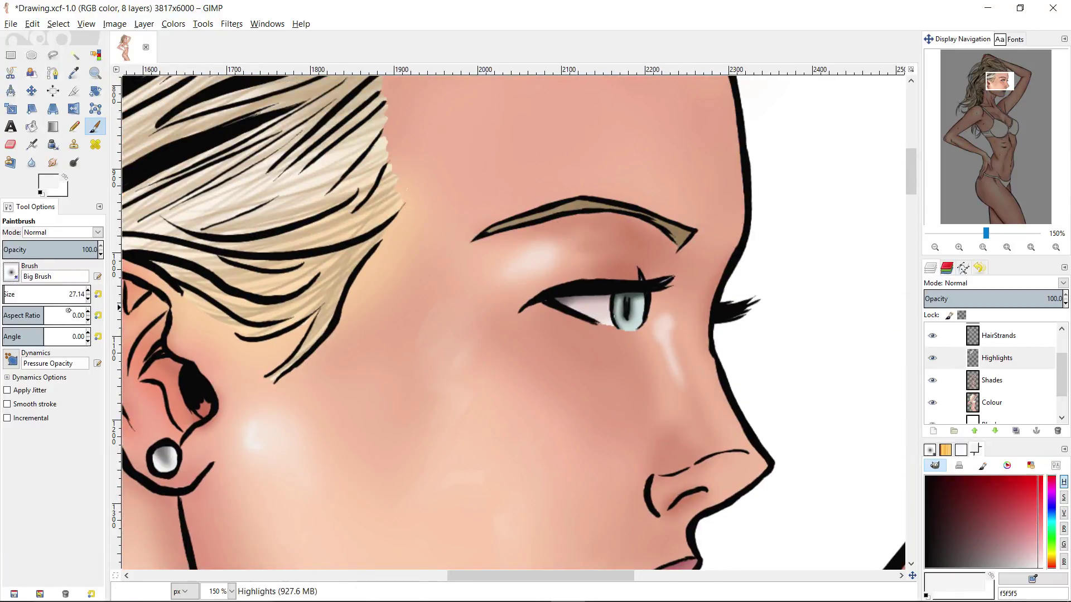
- On the Highlights layer, smudge the eyelid highlight and add f5f5f5 highlights to the eye, nose and lips using 2. Hardness 100 at size 6.36
drag(367, 350, 465, 388)
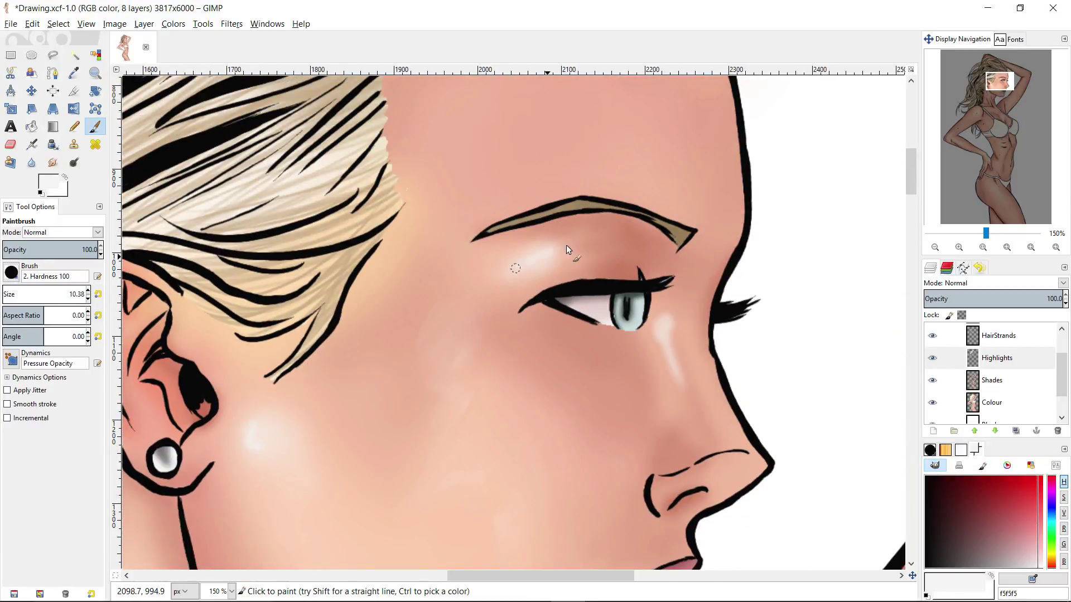
key(s)
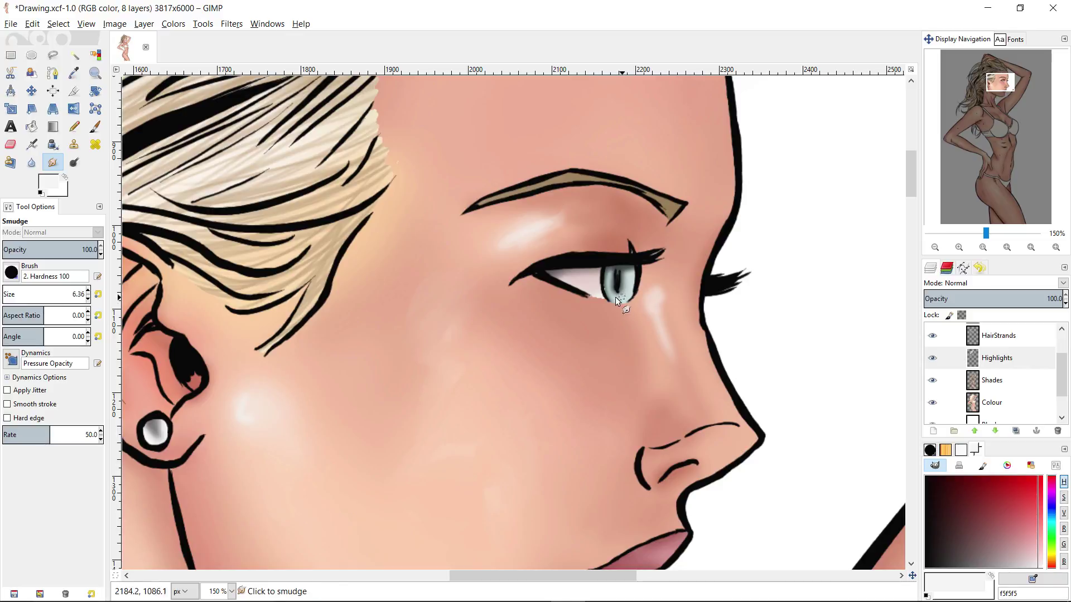
key(p)
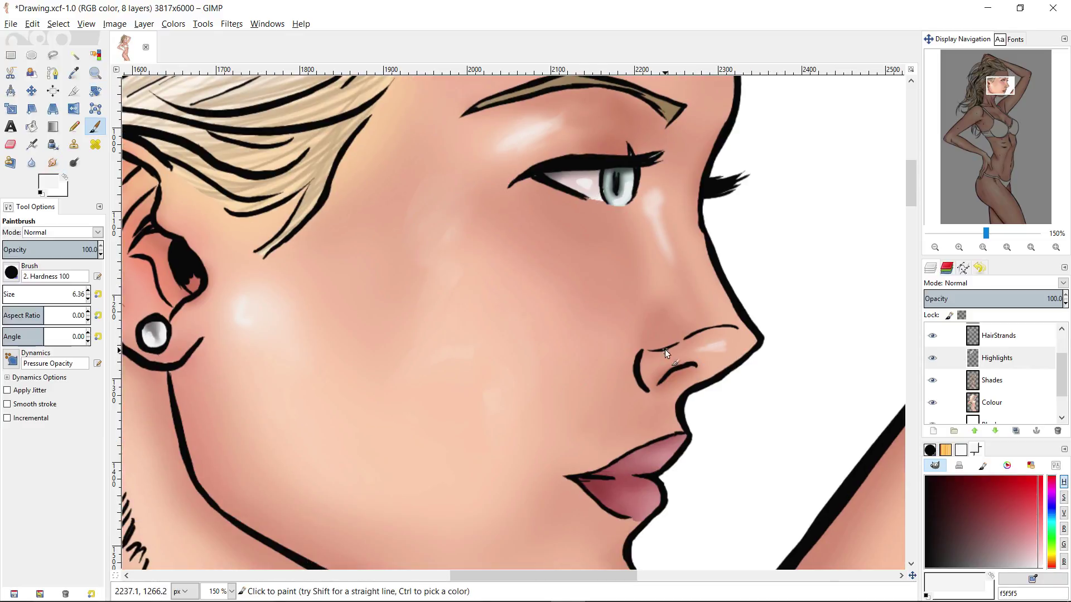
scroll(708, 352, down, 4)
scroll(659, 396, up, 2)
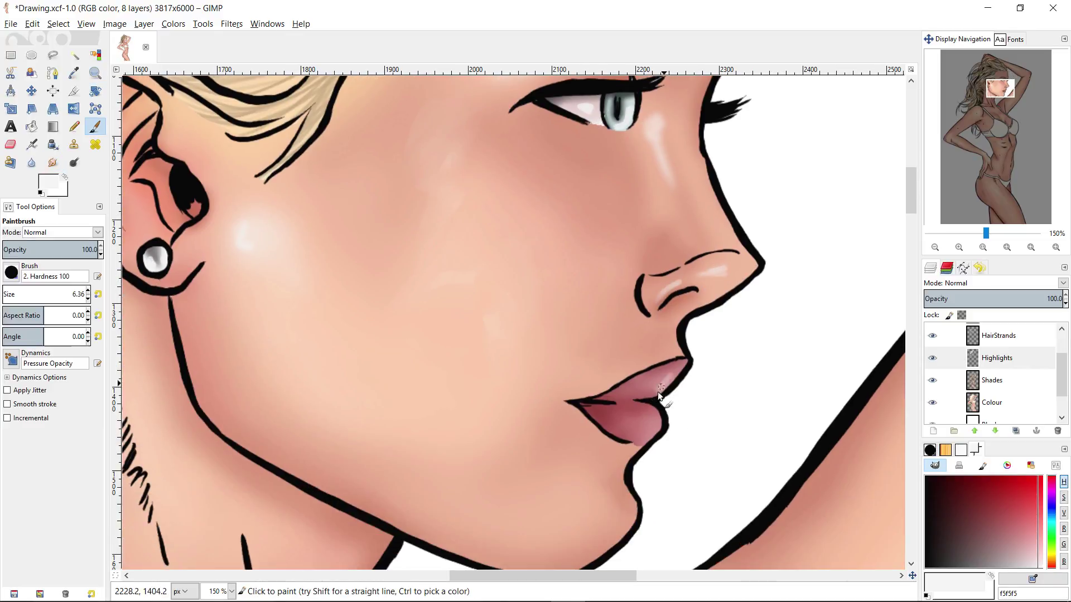
scroll(647, 432, down, 5)
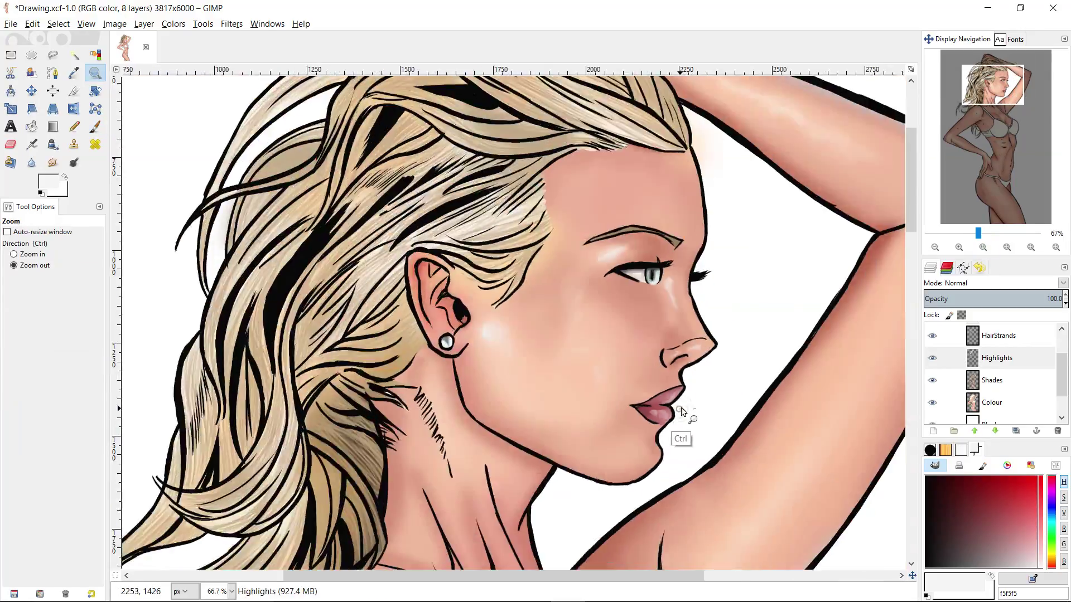
- Set the highlight paintbrush size to 1.00
scroll(664, 409, up, 2)
scroll(662, 314, up, 2)
drag(53, 298, 43, 312)
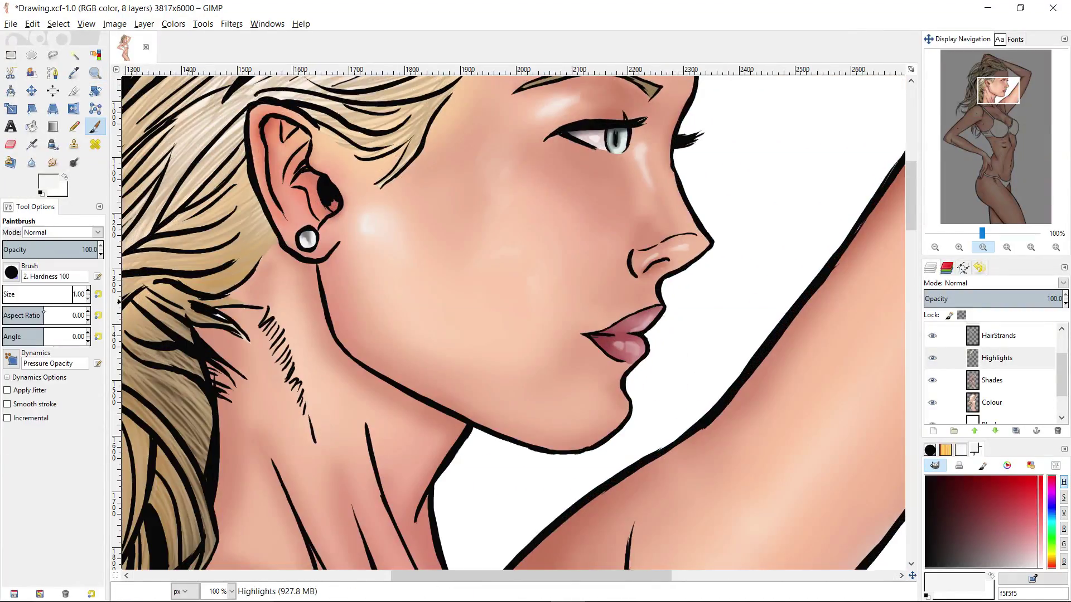
scroll(633, 313, down, 3)
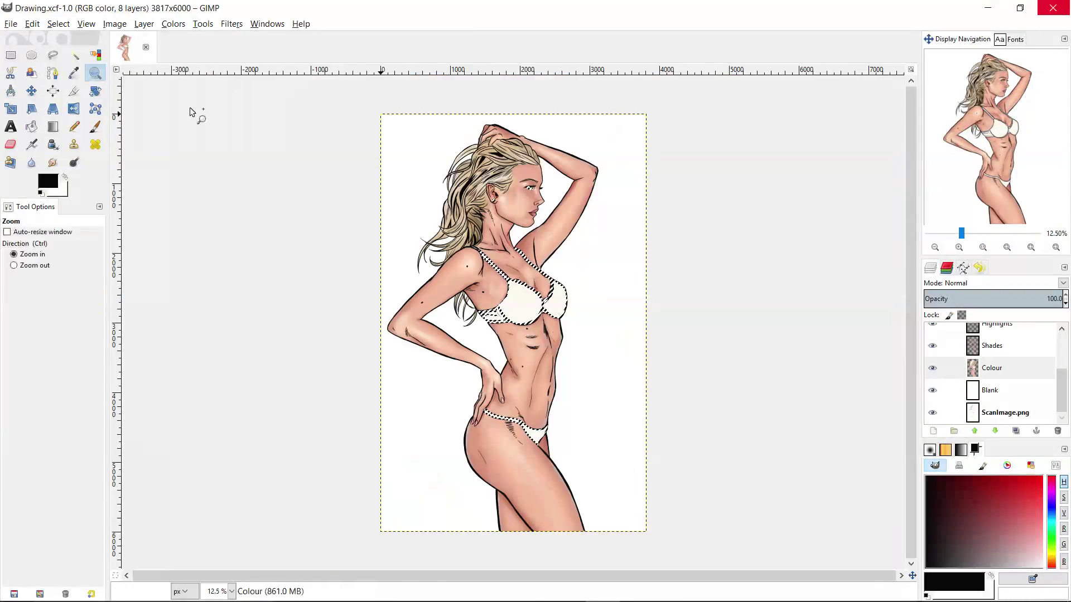
- On the Shades layer, shade the folds of the bra's side band with Big Brush in grey 8d8d8d at size 31.40
click(555, 318)
click(555, 318)
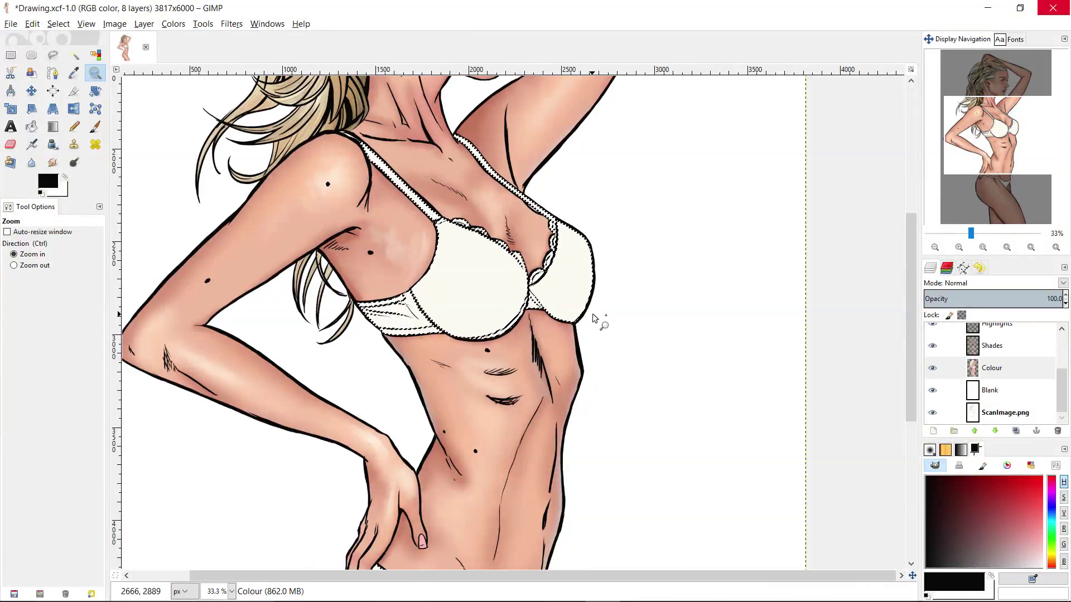
drag(583, 303, 606, 316)
click(613, 319)
key(p)
click(1020, 347)
click(989, 567)
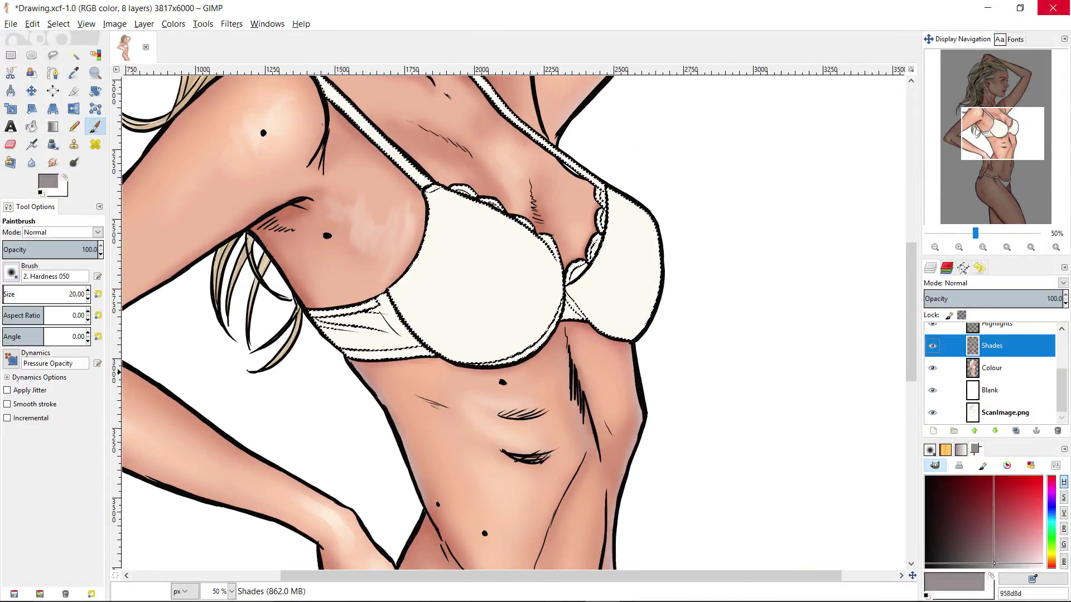
click(11, 273)
click(43, 297)
drag(44, 297, 43, 297)
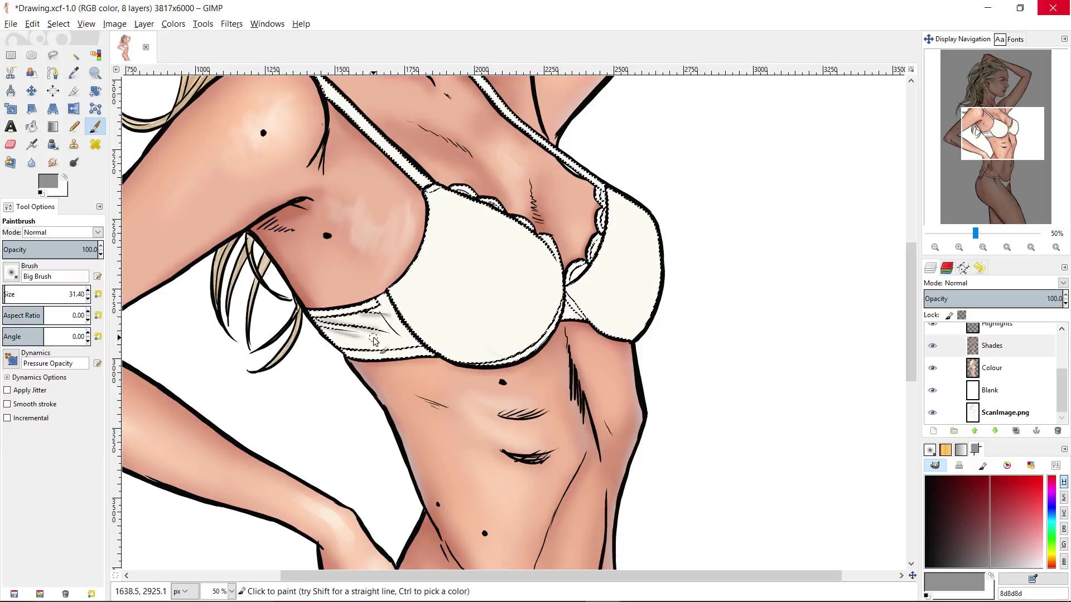
- Broaden the side band's shading at brush size 98.45 and softly shade the nearer bra cup at size 211.76
click(10, 293)
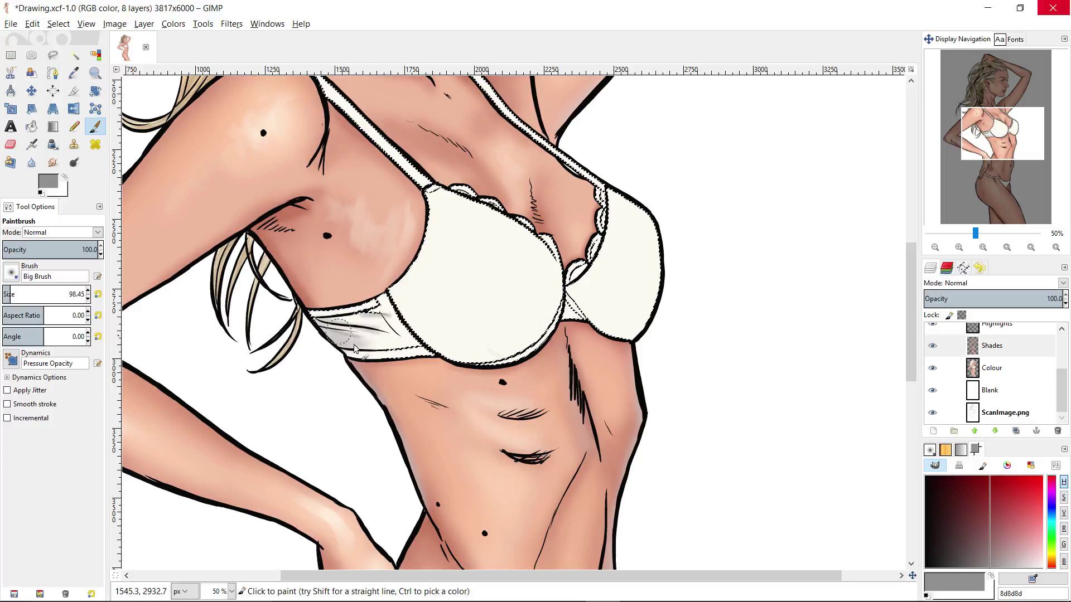
mouse_move(360, 314)
mouse_down()
mouse_move(336, 324)
mouse_move(376, 276)
mouse_up()
click(19, 292)
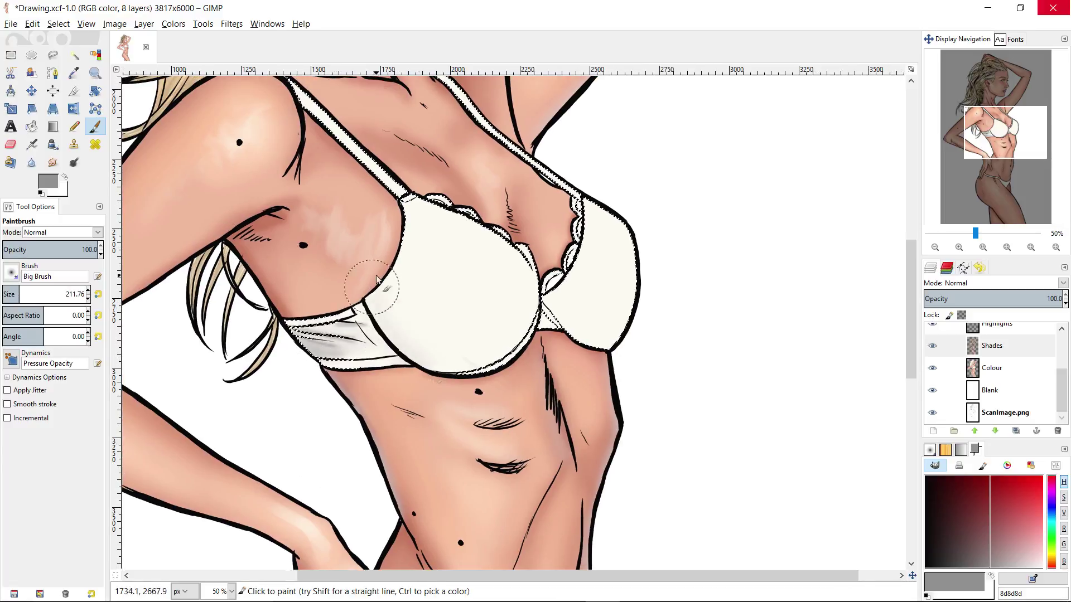
drag(424, 205, 458, 306)
click(10, 293)
click(12, 294)
mouse_move(333, 191)
mouse_down()
mouse_move(434, 298)
mouse_move(385, 218)
mouse_move(449, 259)
mouse_move(507, 277)
mouse_move(454, 329)
mouse_up()
- Shade both bra straps with grey 8d8d8d at brush size 228.96
click(14, 294)
click(62, 294)
click(21, 293)
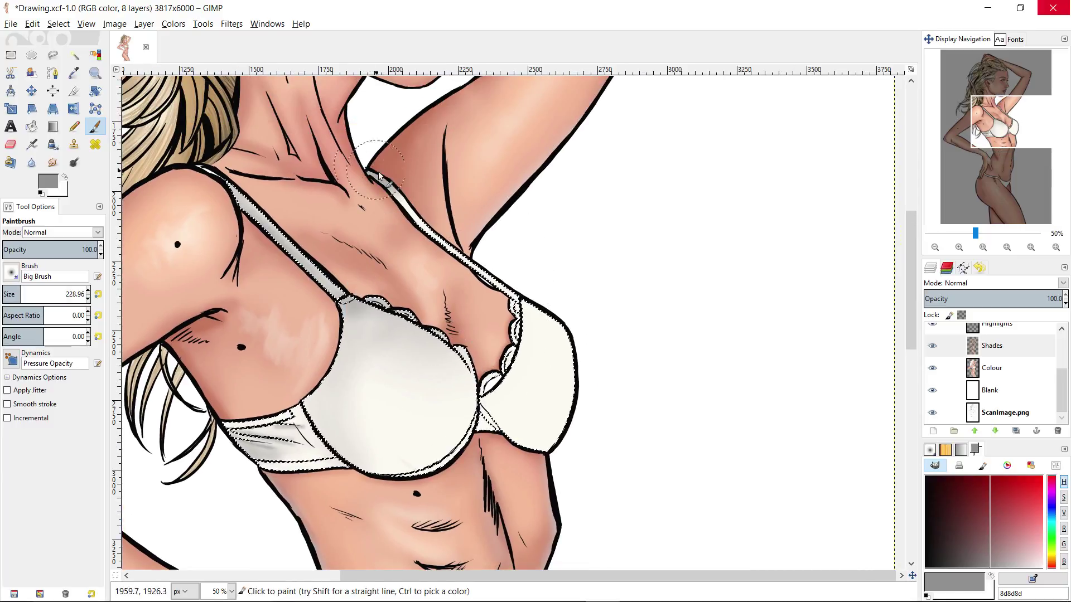
mouse_move(575, 423)
mouse_down()
mouse_move(515, 443)
mouse_move(486, 403)
mouse_move(446, 396)
mouse_move(483, 379)
mouse_up()
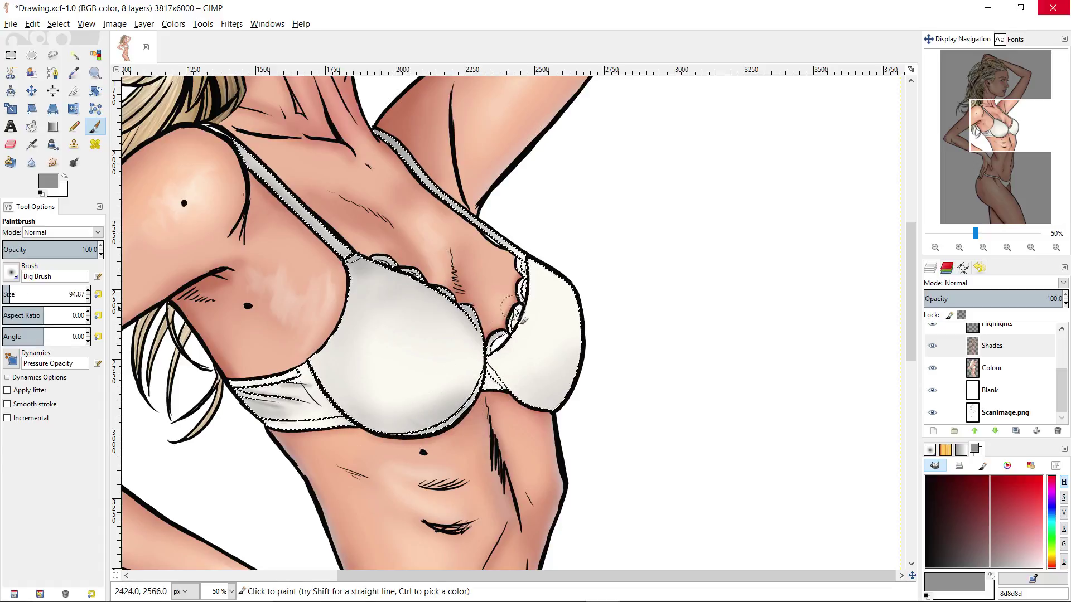
- Paint a soft shadow along the lace trim of the farther bra cup on the Shades layer at brush size 94.87
key(2)
key(f)
click(992, 368)
click(1015, 349)
key(p)
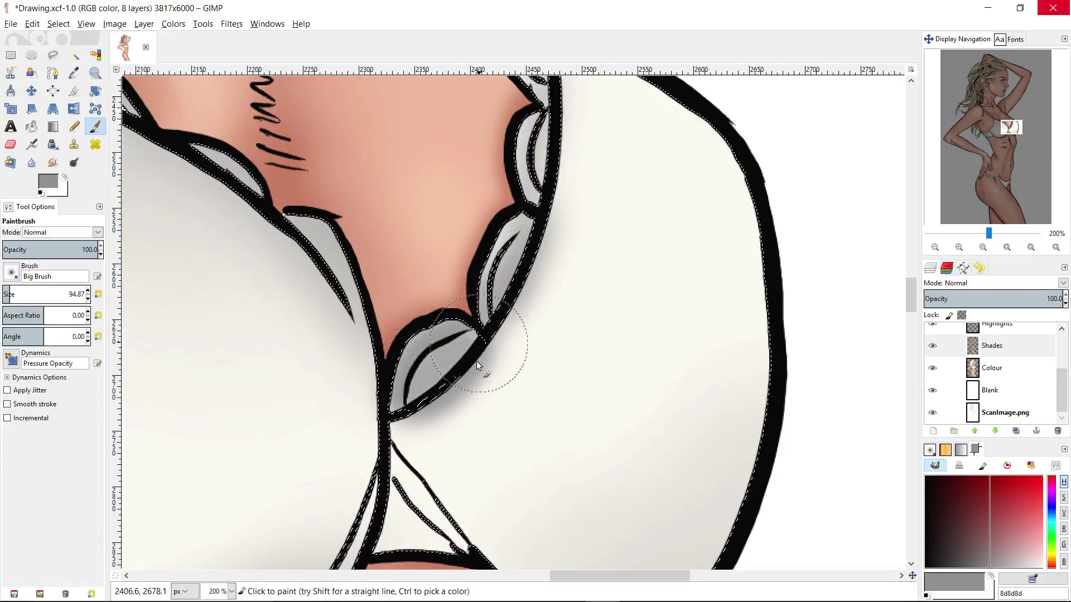
- Erase excess shadow beside the farther cup's lace trim and shade the small centre piece between the cups
key(shift+e)
key(p)
key(minus)
key(minus)
key(minus)
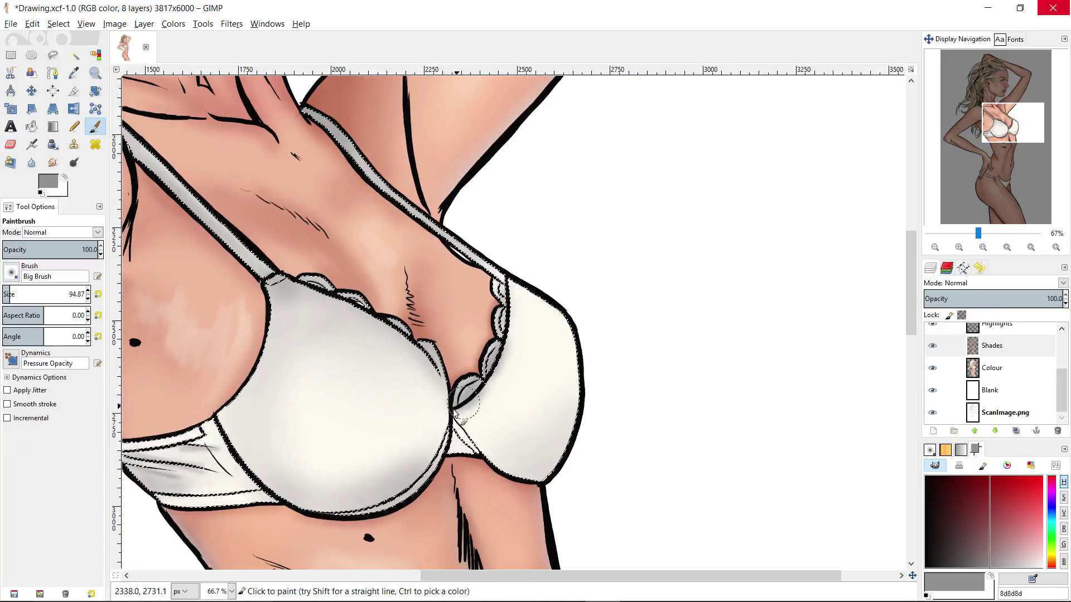
key(shift+e)
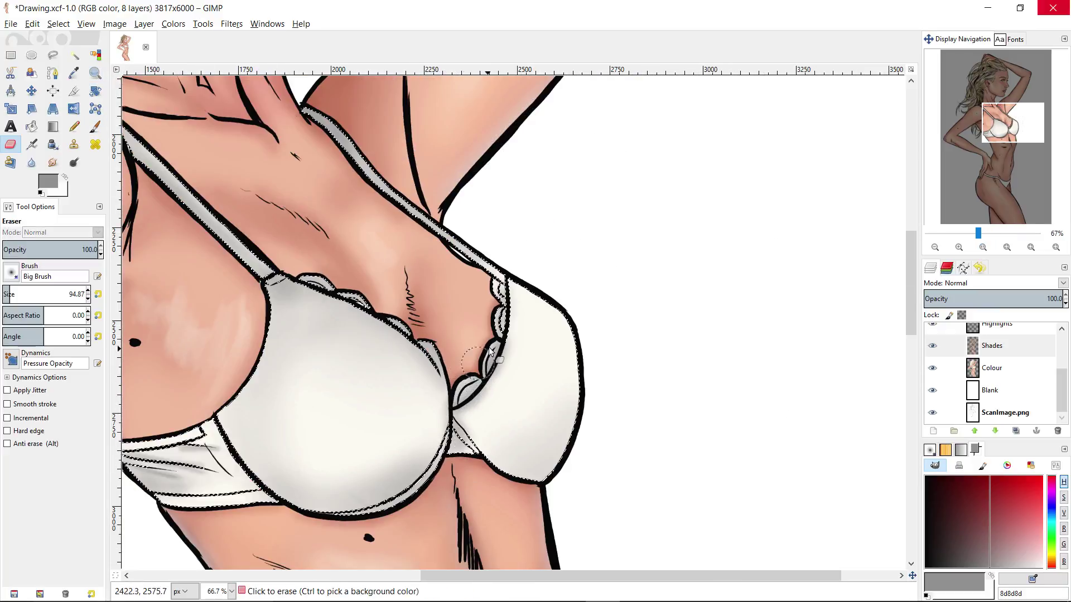
- Shade the bikini bottom's side band with grey 8d8d8d at brush size 132.42 and its front panel softly at size 195.44
key(z)
ctrl+click(480, 431)
ctrl+click(480, 431)
drag(468, 560, 445, 319)
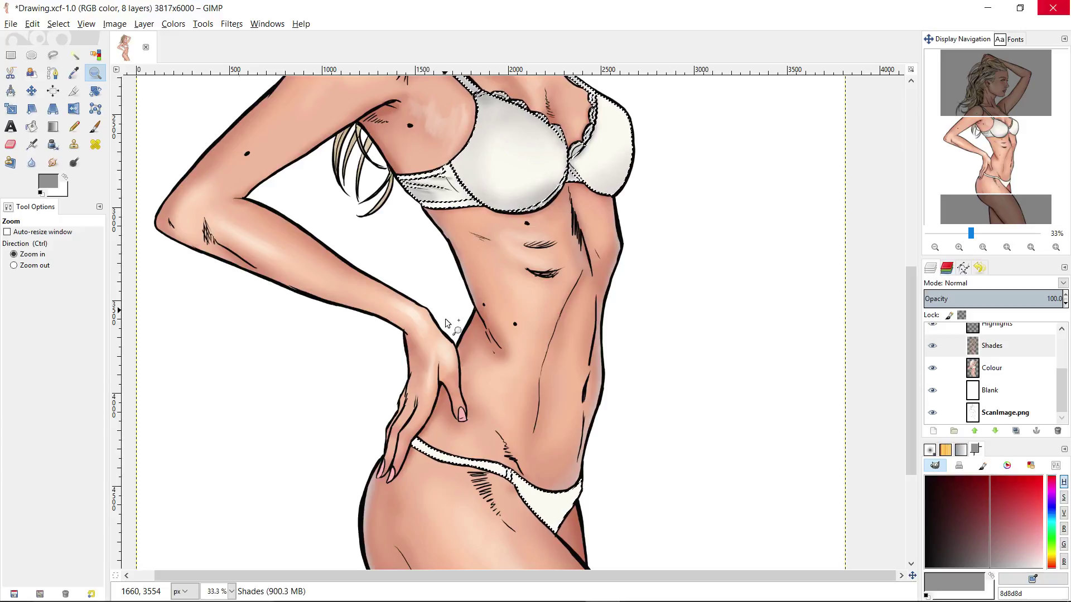
click(517, 478)
drag(518, 478, 510, 390)
key(p)
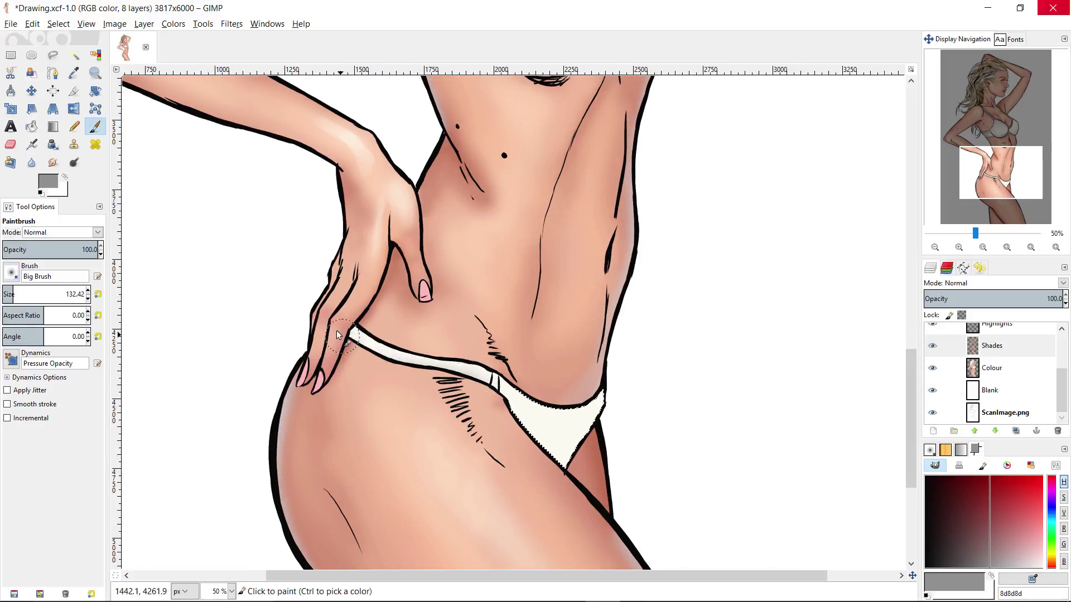
drag(358, 326, 363, 333)
drag(50, 296, 55, 296)
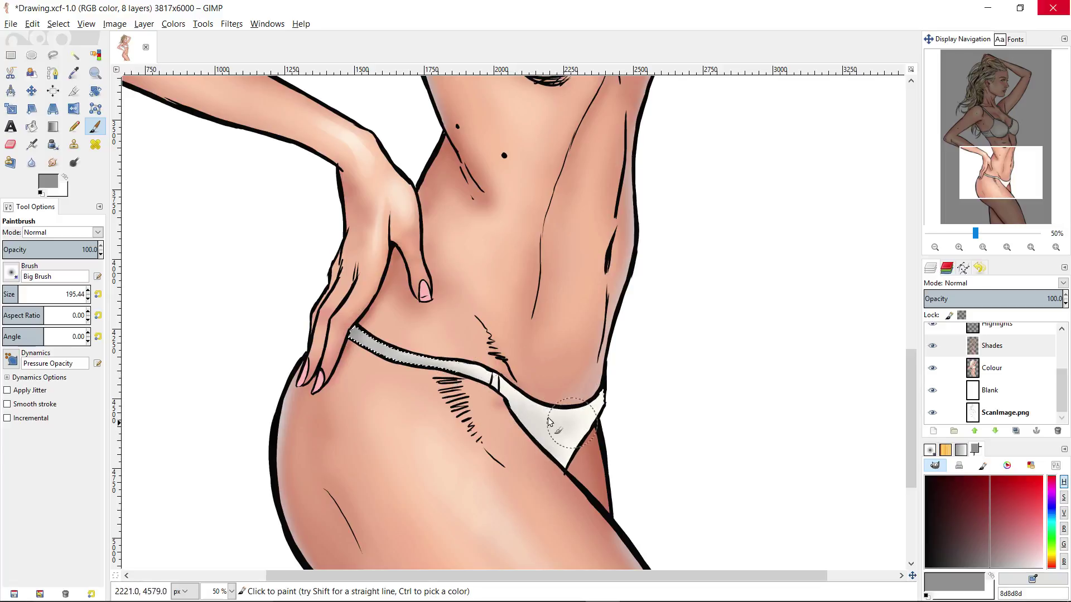
- Paint soft white ffffff highlights on the bra cups and the bikini bottom's front panel on the Highlights layer
scroll(581, 328, up, 10)
click(1017, 343)
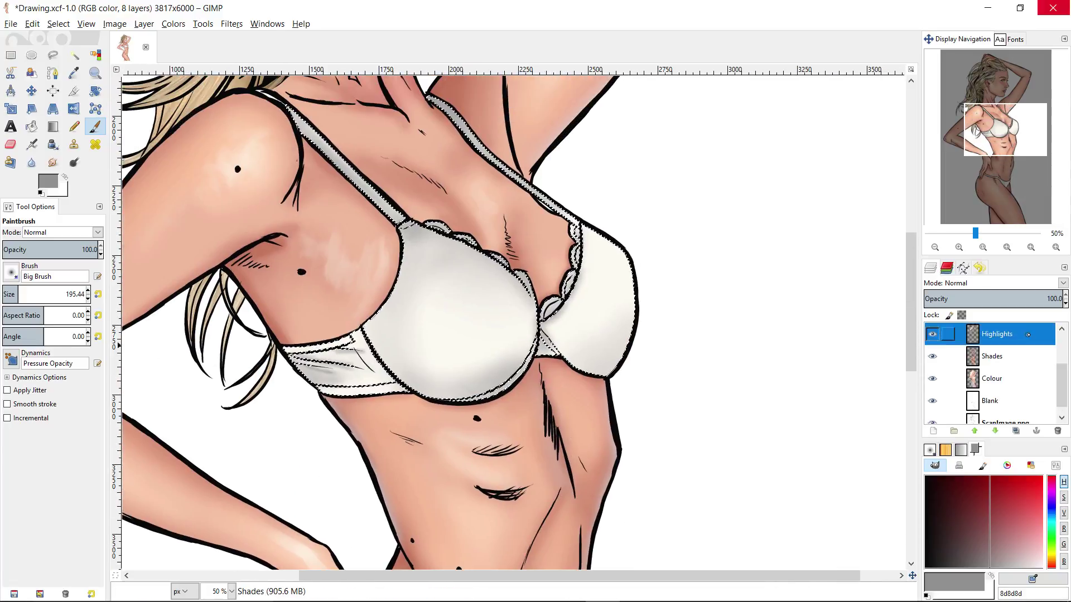
click(1021, 337)
key(x)
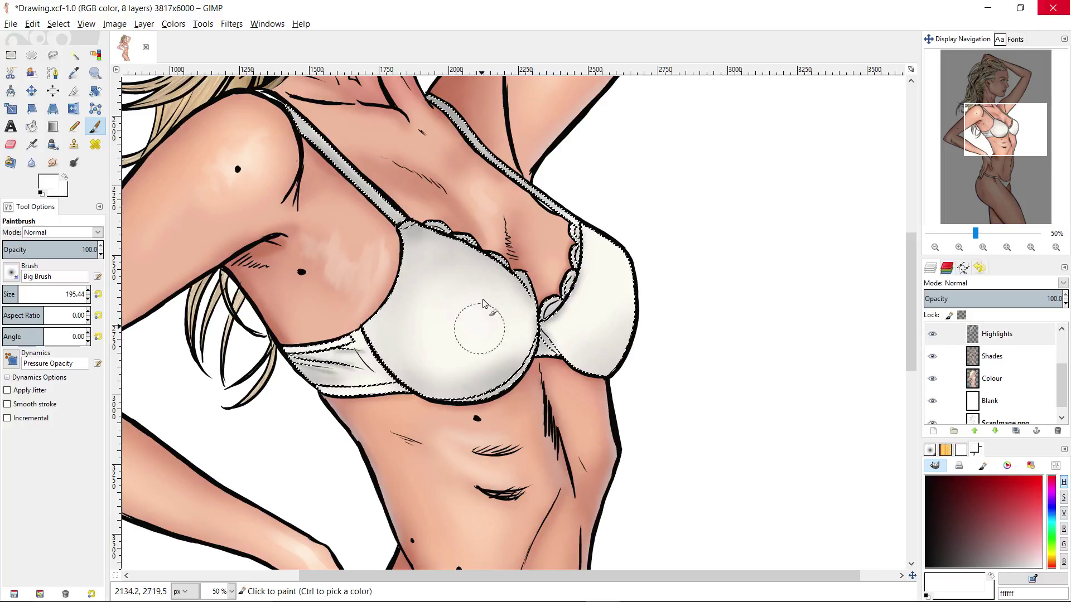
drag(473, 316, 483, 319)
scroll(634, 267, down, 10)
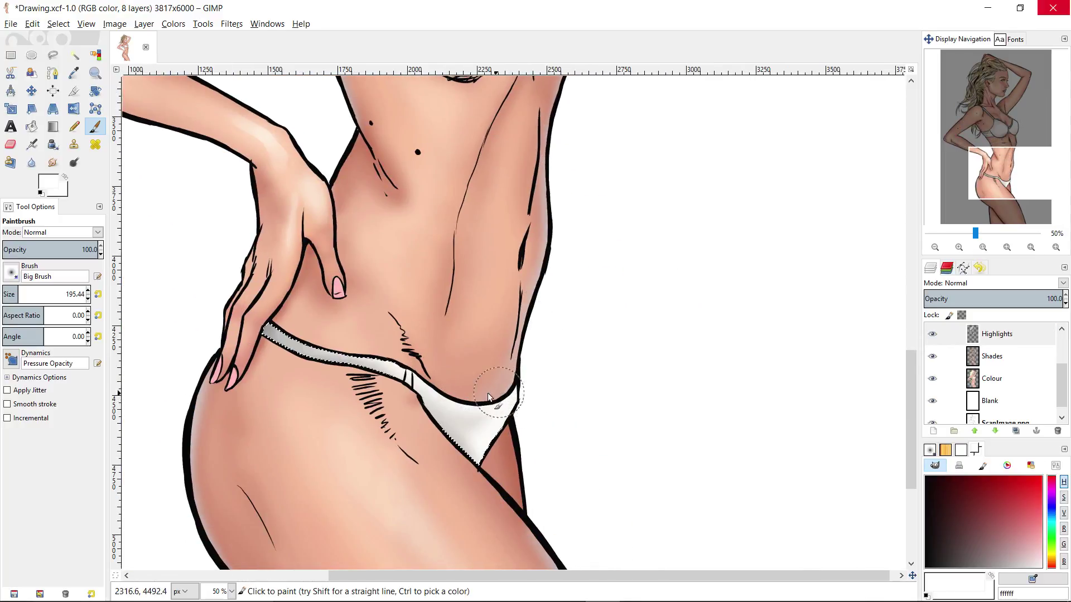
- Paint a light blue bcf2ff rim along the bikini bottom's and farther cup's outer edges on the Glow layer, and clear the selection
scroll(488, 398, up, 3)
scroll(998, 379, up, 3)
click(998, 355)
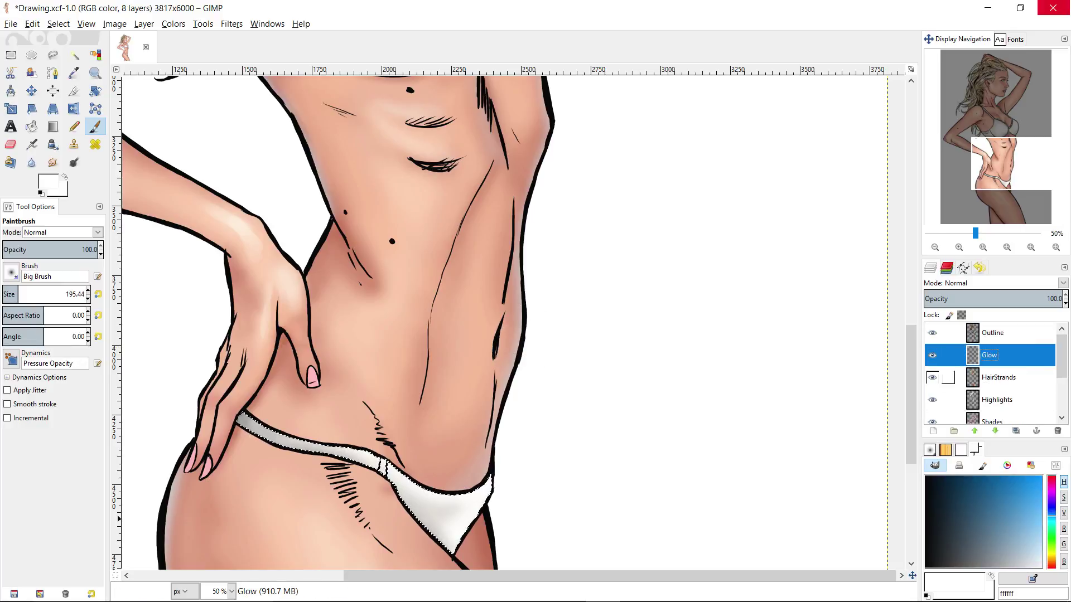
click(1041, 544)
drag(1051, 523, 1052, 519)
drag(497, 519, 484, 536)
drag(574, 106, 537, 384)
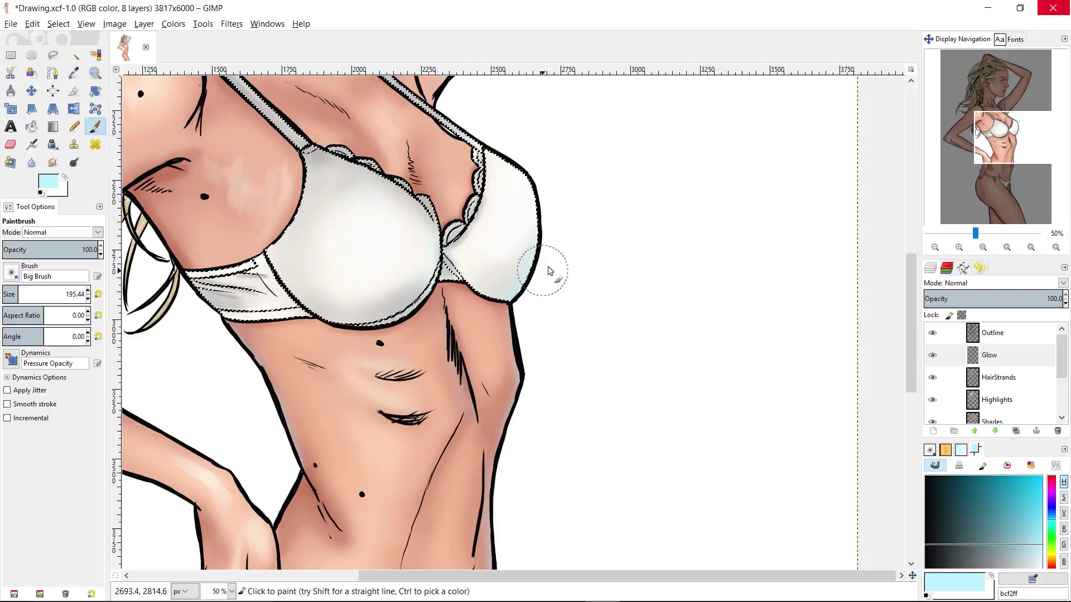
drag(561, 162, 573, 320)
key(r)
click(574, 321)
- Inspect the coloured torso and bikini at overview and close range
key(z)
ctrl+click(578, 239)
ctrl+click(578, 239)
ctrl+click(578, 239)
drag(578, 240, 587, 359)
click(545, 288)
click(554, 275)
drag(565, 275, 606, 121)
ctrl+click(607, 122)
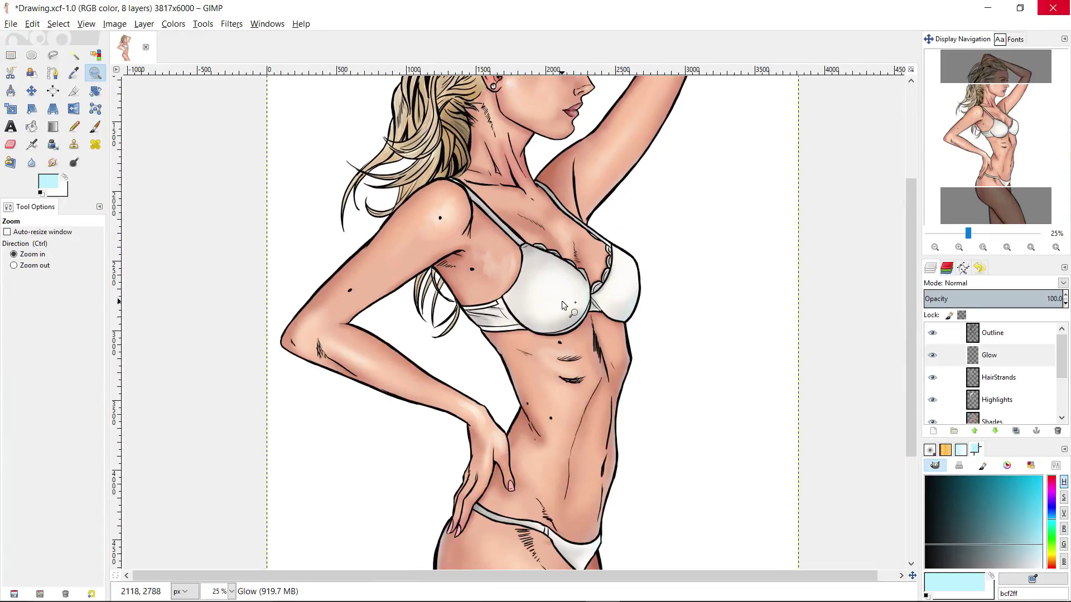
click(561, 300)
click(565, 335)
- Set up the Outline layer for moles with black 000000, the 2. Hardness 100 brush, Size dynamics and brush size 11.73
click(992, 333)
key(p)
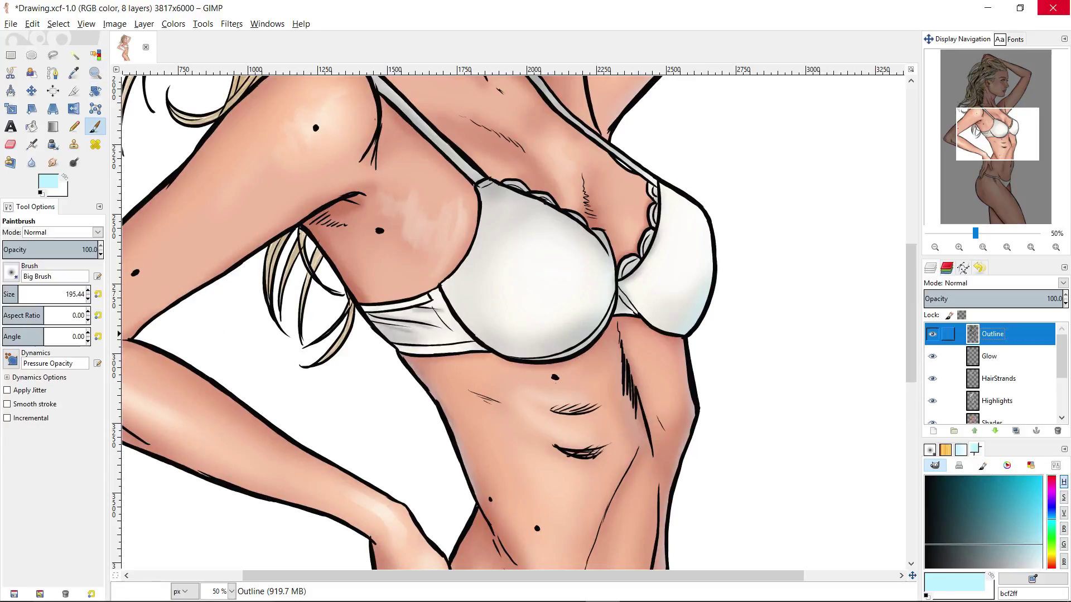
ctrl+click(555, 377)
click(12, 272)
click(52, 333)
click(11, 360)
drag(96, 459, 96, 385)
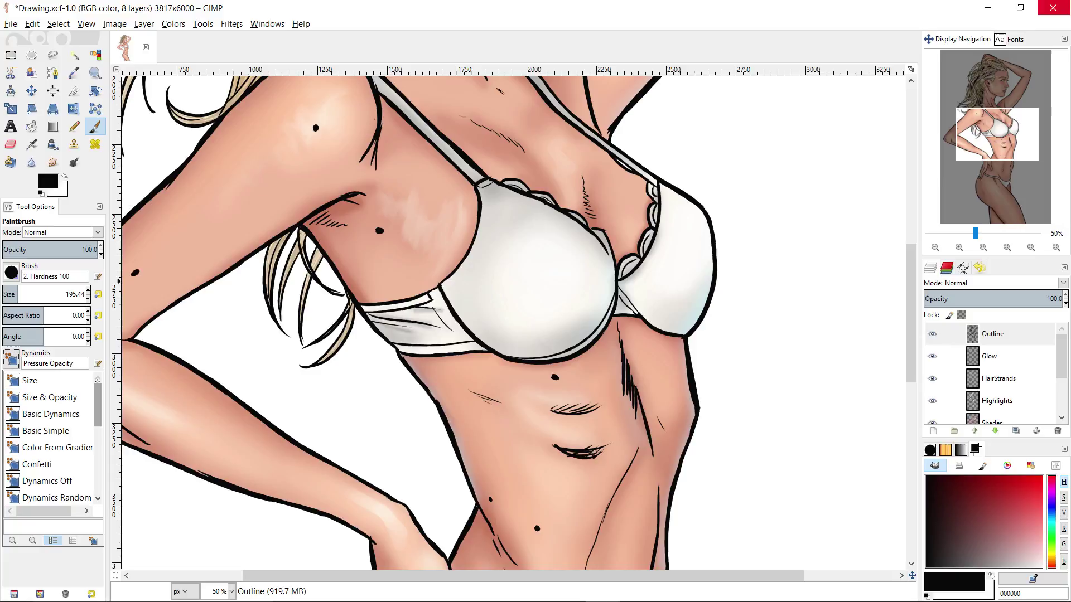
click(74, 381)
scroll(542, 360, down, 10)
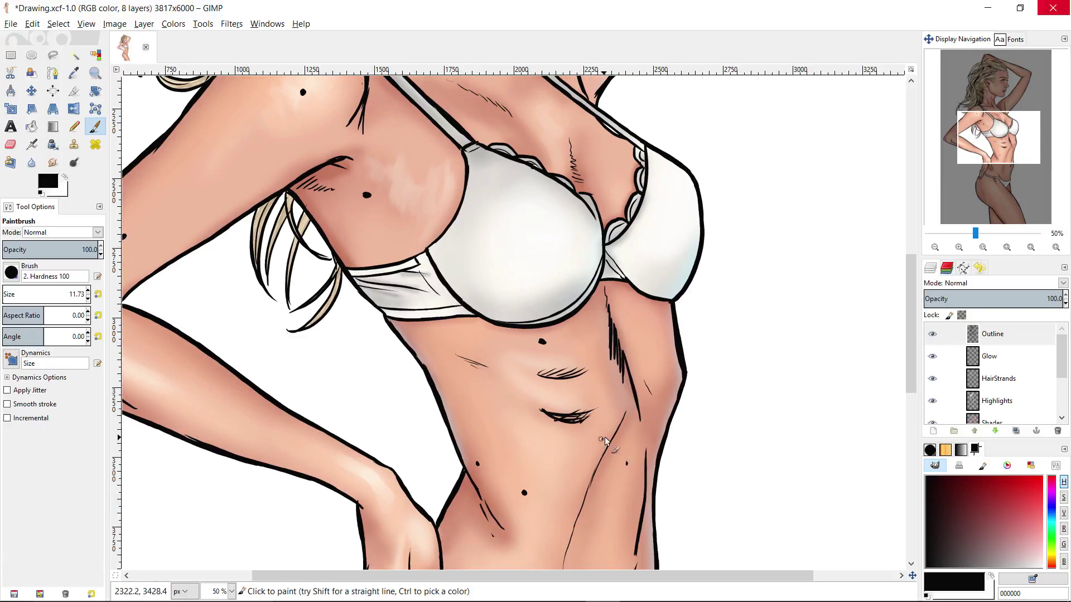
- Dot small black moles on the cheek, raised arm, underarm, abdomen and wrist on the Outline layer
scroll(605, 441, up, 8)
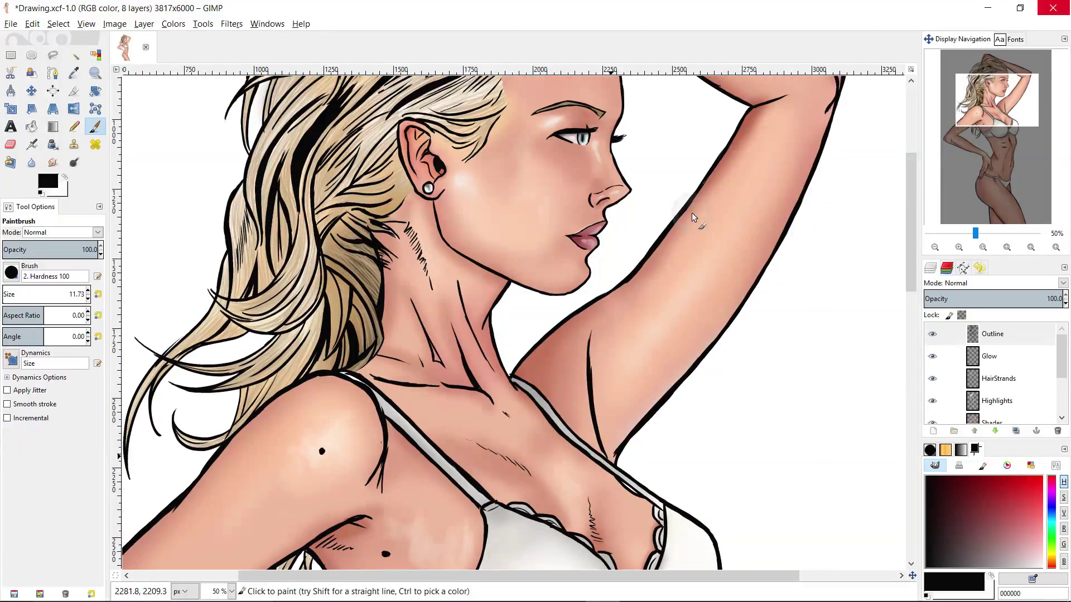
scroll(681, 184, up, 3)
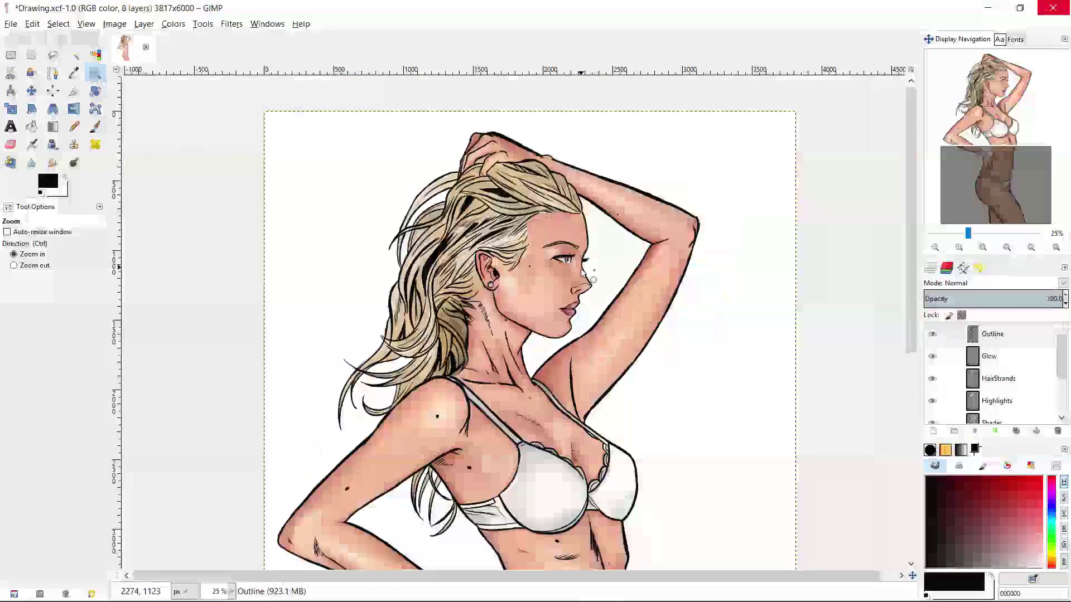
scroll(569, 270, down, 7)
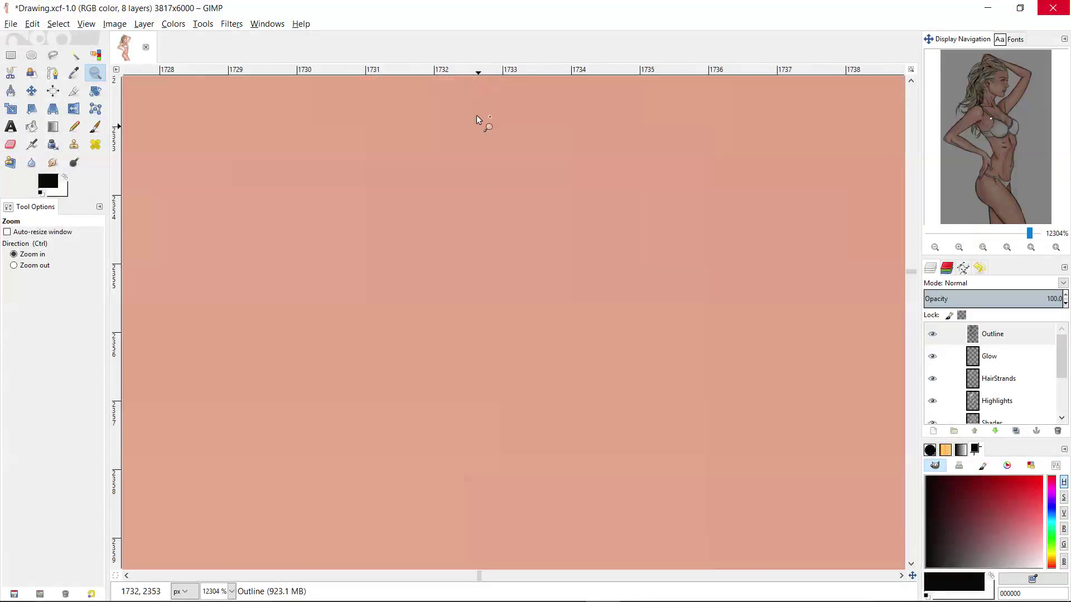
key(ctrl)
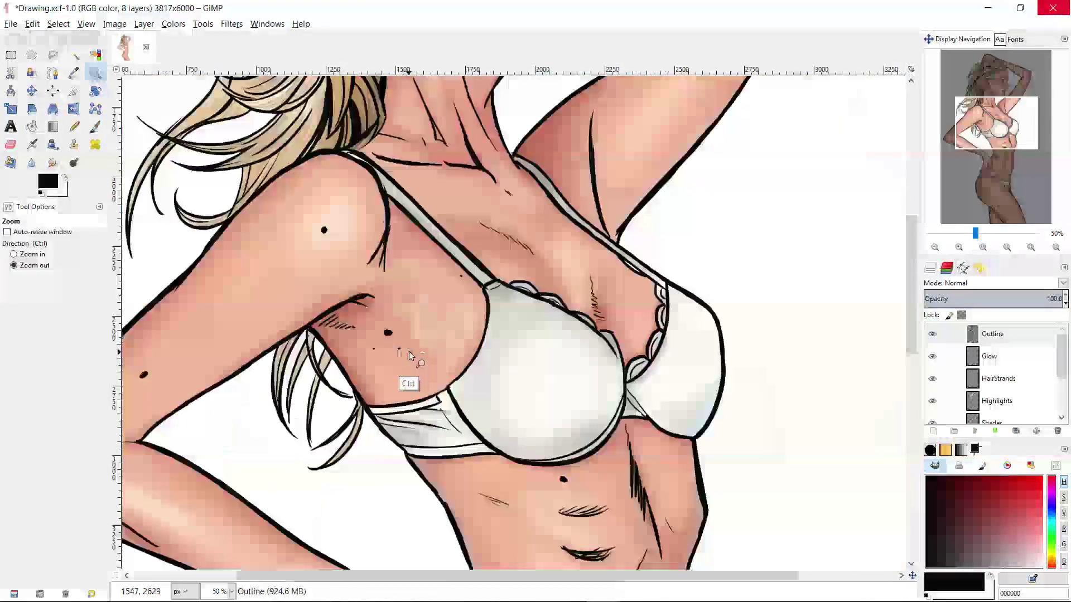
ctrl+click(410, 356)
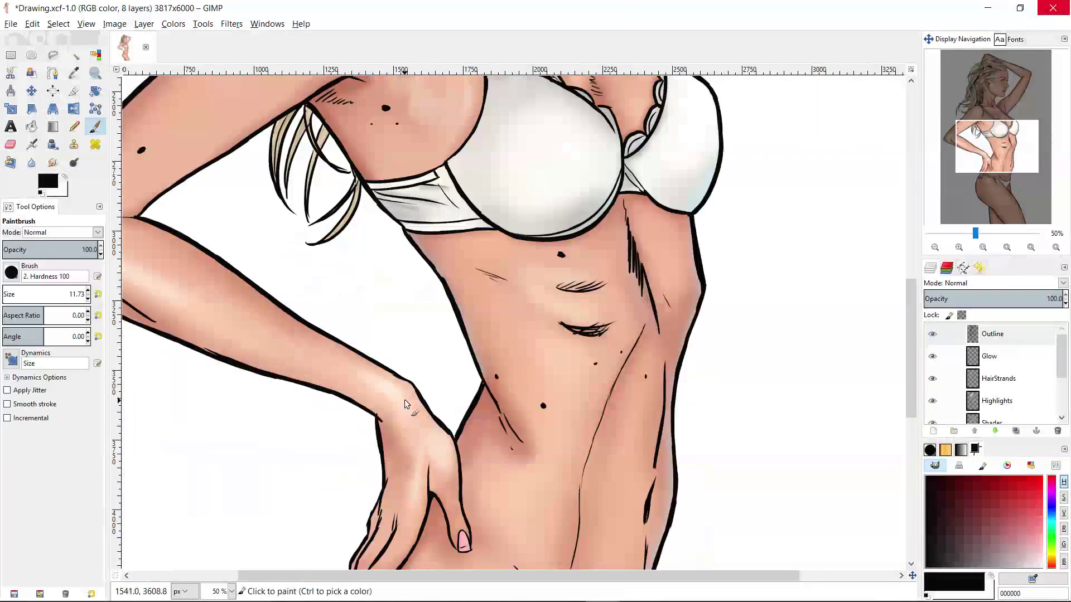
ctrl+click(569, 334)
ctrl+click(569, 334)
click(568, 332)
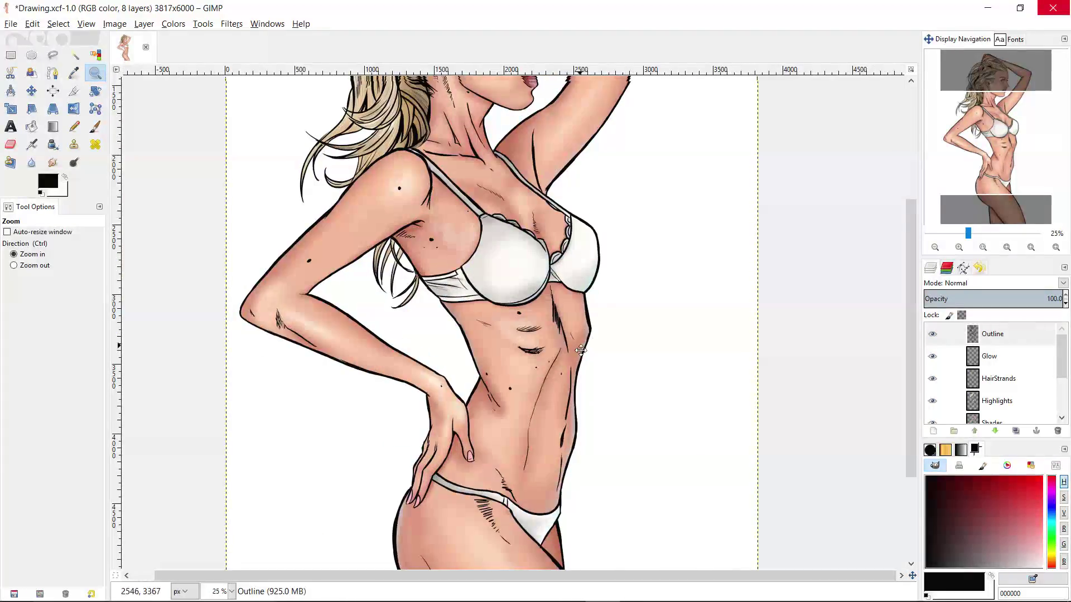
click(569, 332)
key(p)
drag(567, 317, 581, 403)
- Dot small black freckles across the nose and cheek, with a few more marks around the mouth and forehead
drag(556, 133, 579, 374)
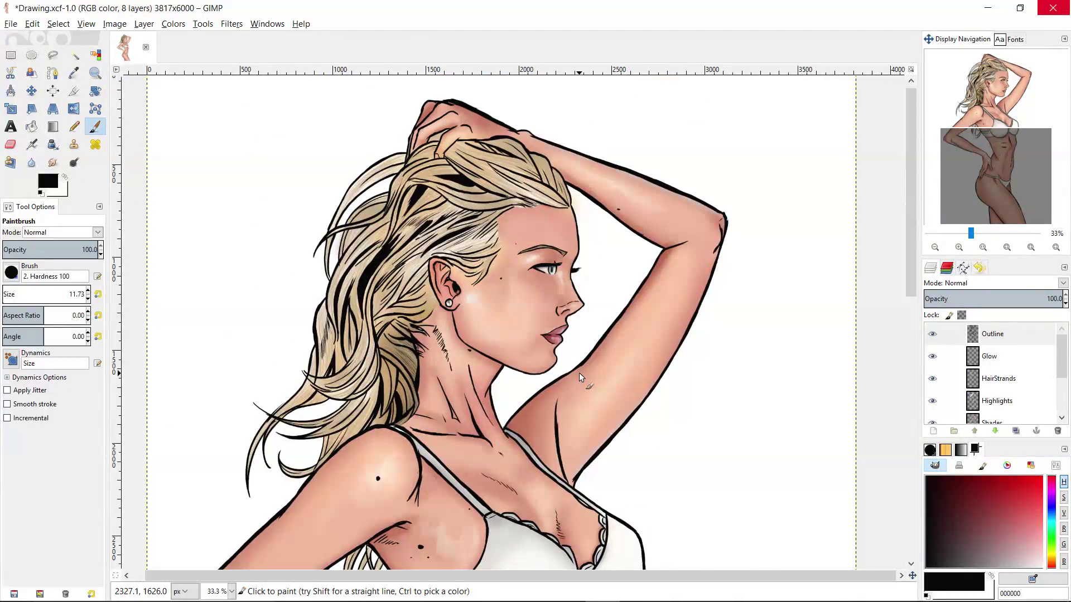
scroll(560, 293, up, 2)
click(510, 282)
click(504, 391)
key(z)
ctrl+click(535, 370)
ctrl+click(529, 366)
click(500, 296)
click(499, 296)
key(p)
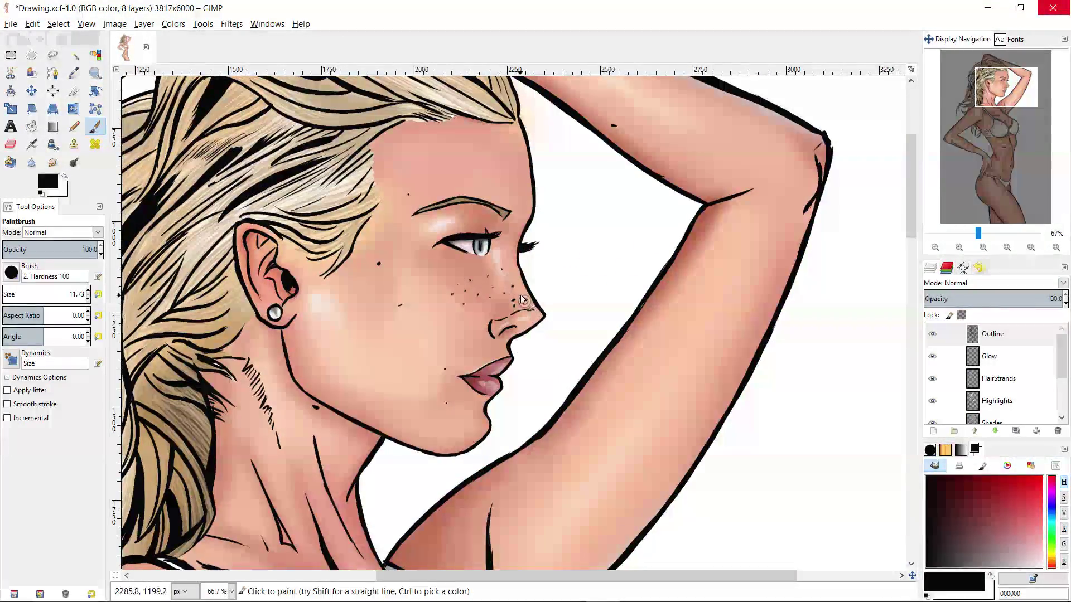
- Paint pale ffebdd shine on the fingernails of the hand on the hip, using the Highlights layer and brush size 28.49
key(z)
ctrl+click(553, 288)
ctrl+click(590, 335)
drag(590, 335, 616, 98)
click(565, 351)
key(p)
click(997, 401)
click(1037, 567)
click(1053, 561)
click(1042, 556)
click(5, 291)
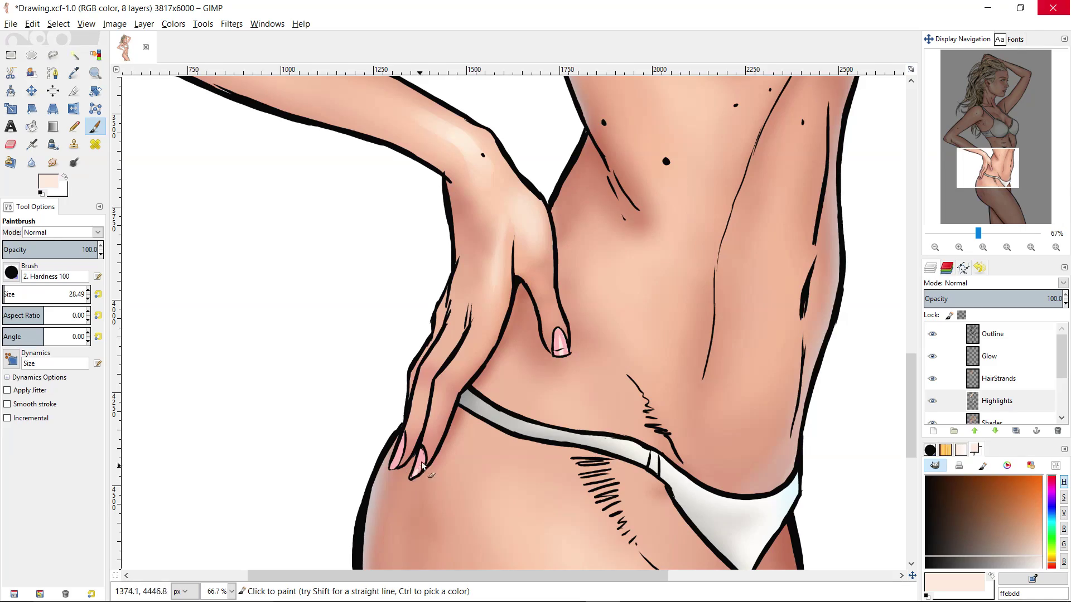
- Paint the same pale shine on the fingernail of the raised hand in the hair
scroll(549, 318, up, 10)
ctrl+scroll(529, 279, up, 2)
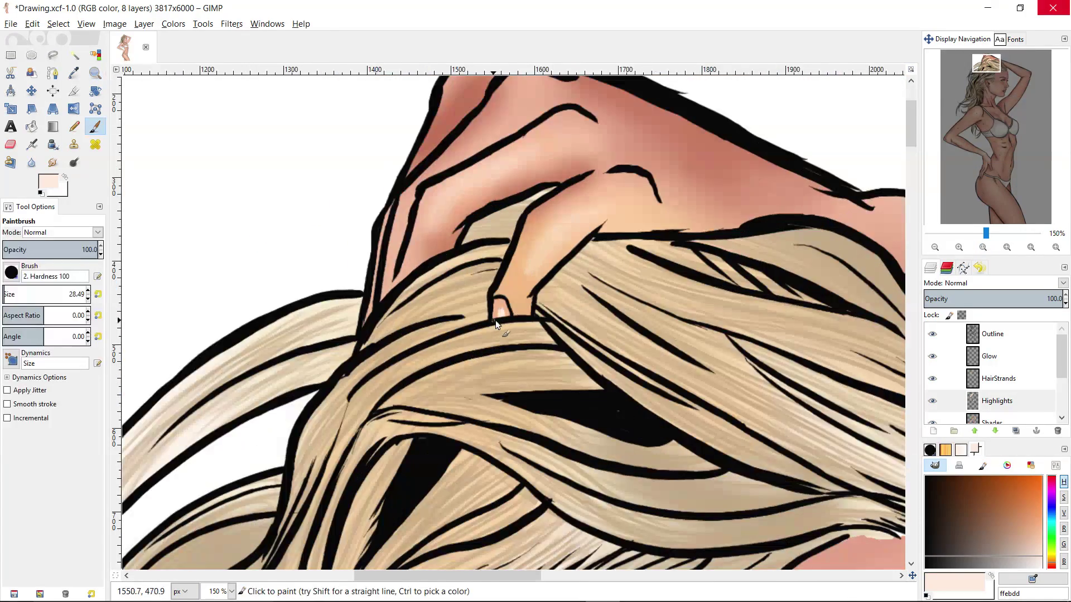
ctrl+scroll(495, 320, down, 4)
ctrl+scroll(587, 289, up, 2)
- Create a new layer named Shadows directly above the Shades layer
key(z)
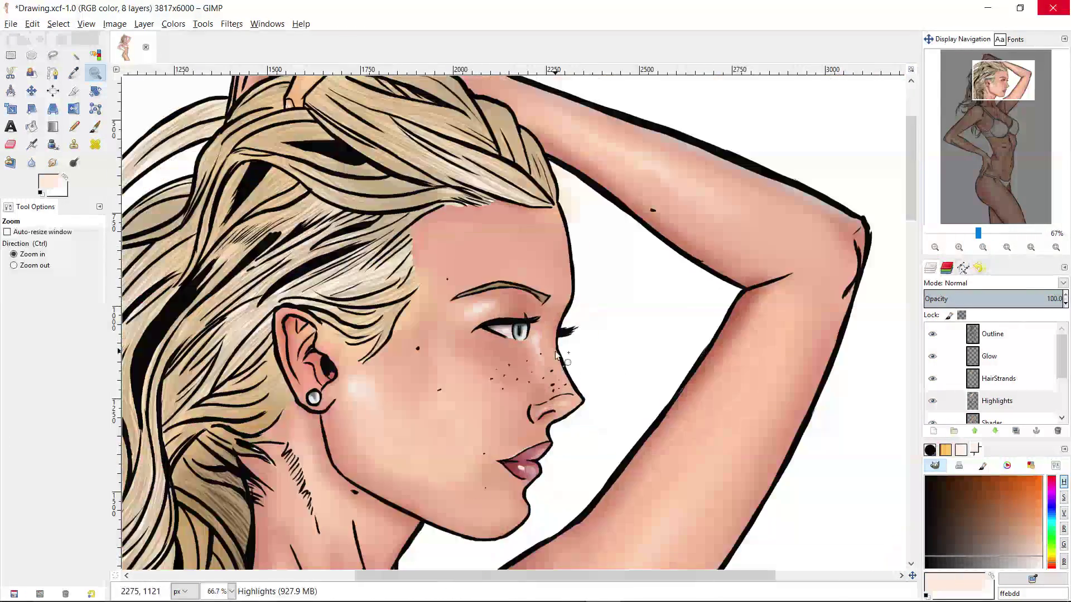
ctrl+scroll(557, 355, down, 4)
ctrl+scroll(556, 309, up, 2)
click(999, 420)
click(935, 431)
text(Shadows)
key(Return)
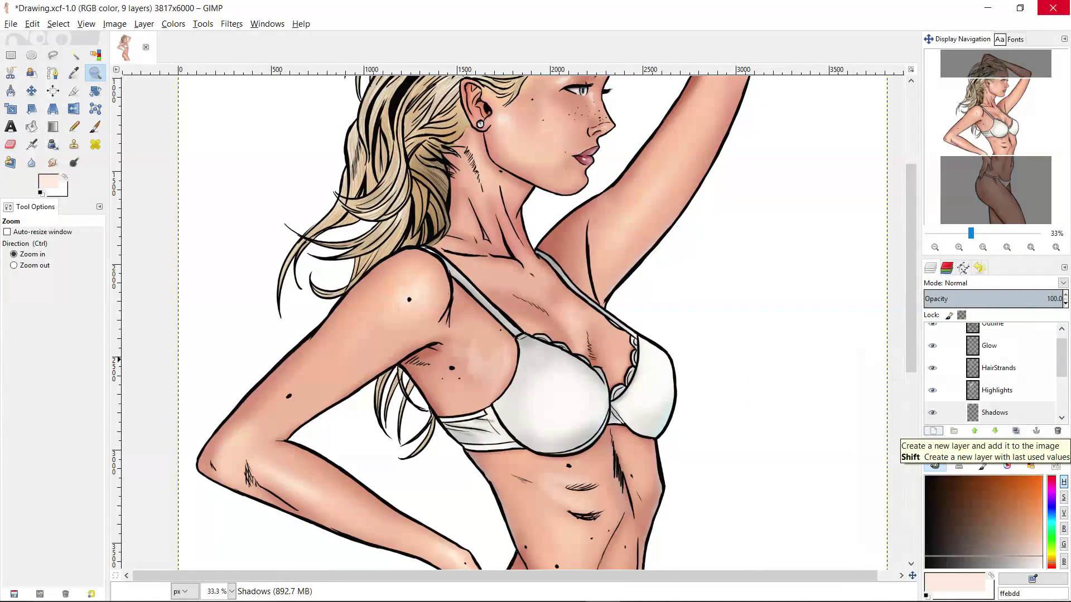
- Set the paint colour to brown 97583c and try out shadow strokes on the Shadows layer, undoing each test
click(588, 365)
click(479, 501)
key(p)
click(995, 513)
click(1051, 567)
click(1051, 564)
click(995, 531)
drag(415, 478, 427, 520)
key(ctrl+z)
click(995, 513)
drag(406, 480, 430, 506)
key(ctrl+z)
drag(426, 564, 416, 457)
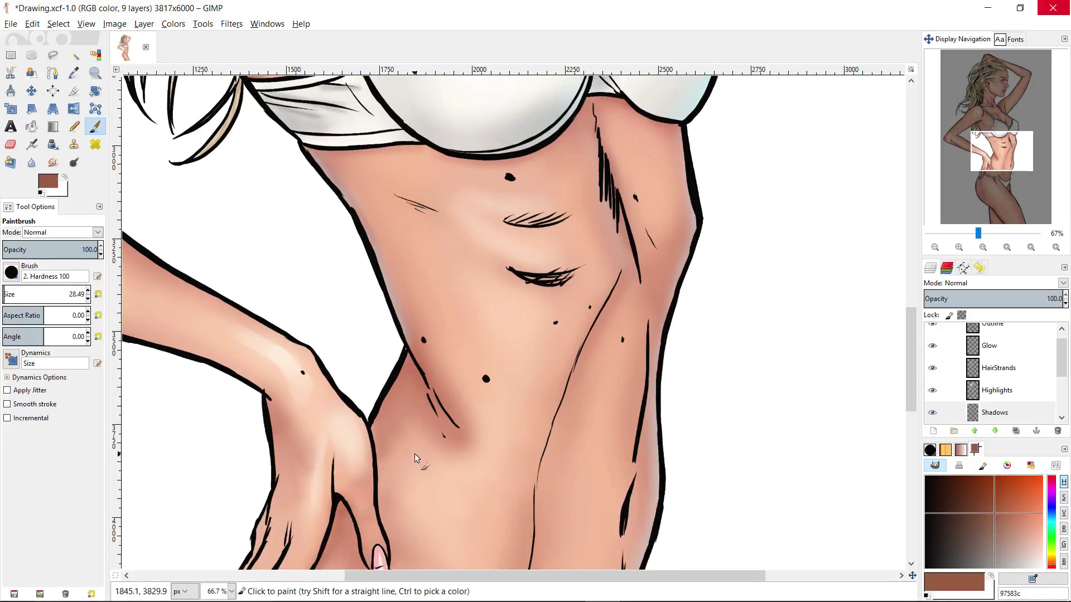
- Paint narrow hard-edged brown shadows on the skin beside the hand resting on the hip
click(982, 248)
drag(363, 323, 366, 378)
scroll(351, 373, down, 3)
scroll(339, 356, left, 1)
scroll(369, 306, down, 3)
scroll(293, 401, left, 1)
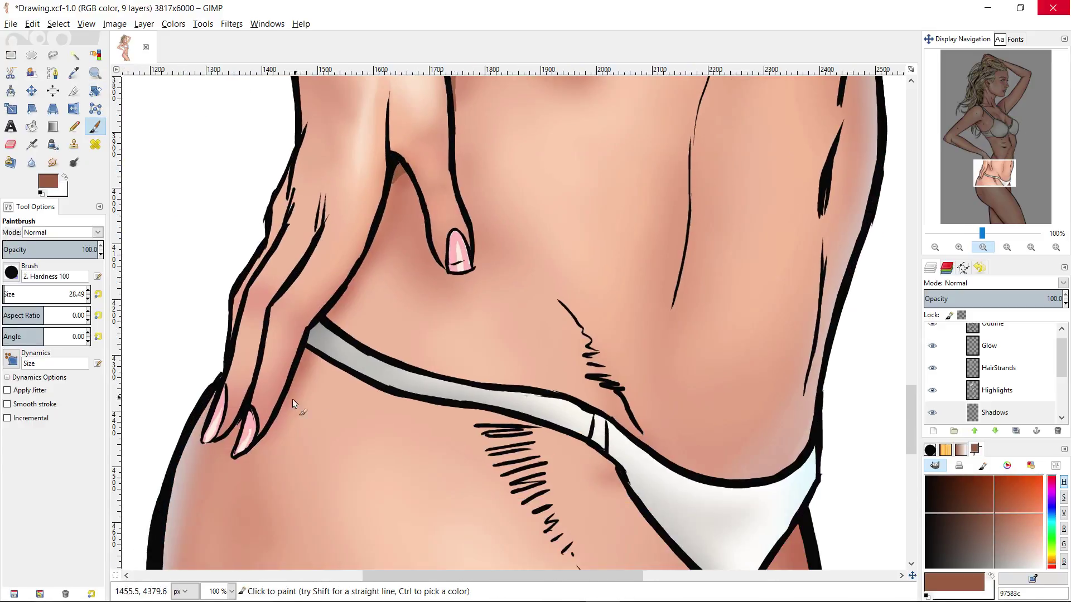
key(z)
ctrl+click(524, 407)
- Paint a brown cast shadow on the rear leg along the underside of the front thigh
scroll(467, 310, down, 4)
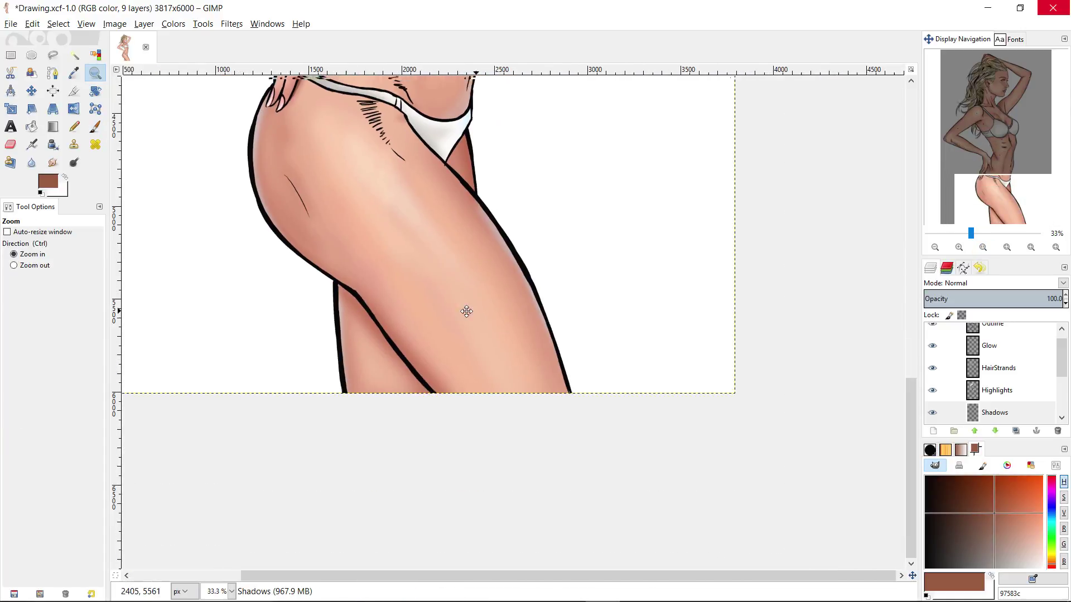
click(458, 167)
key(p)
scroll(452, 165, down, 2)
drag(237, 358, 314, 441)
scroll(329, 447, down, 2)
- Paint brown cast shadows along the nearer bra strap and beneath the centre piece between the cups
key(z)
ctrl+click(363, 411)
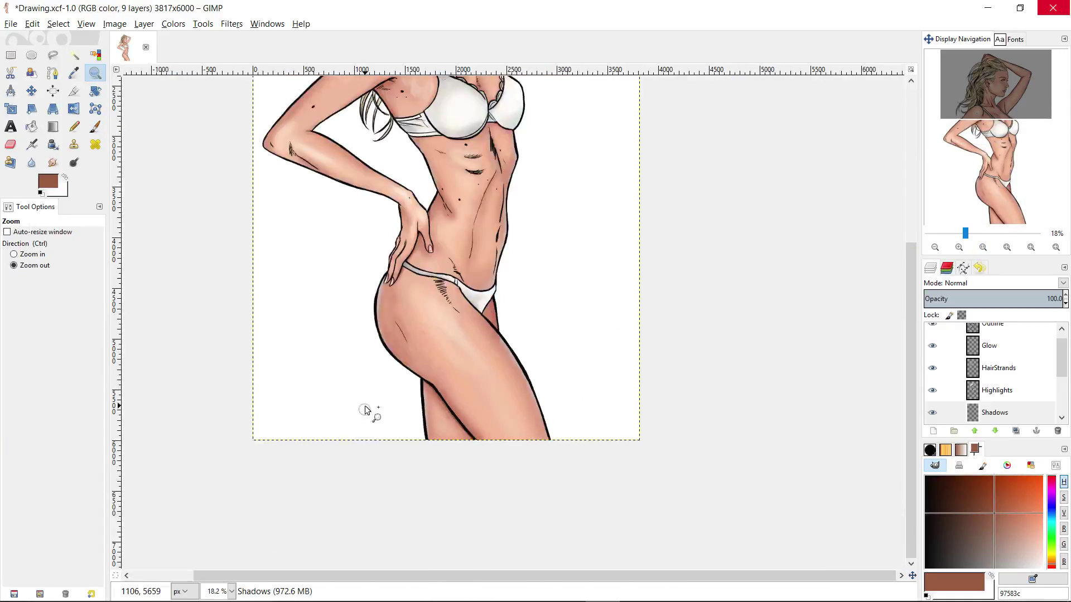
scroll(435, 357, up, 4)
click(507, 297)
click(507, 297)
key(p)
scroll(557, 287, up, 3)
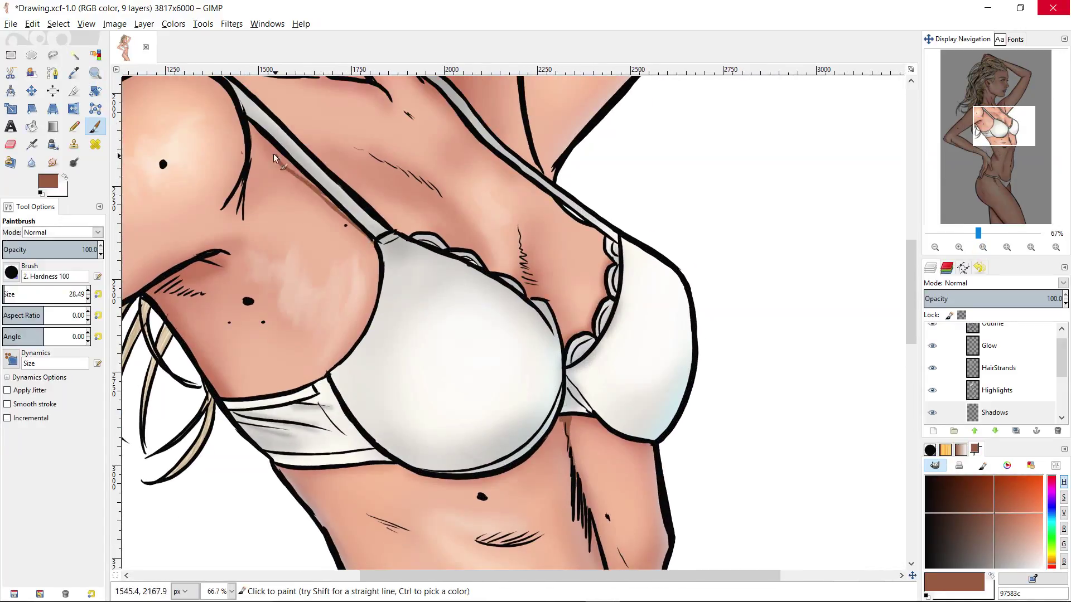
scroll(317, 283, left, 3)
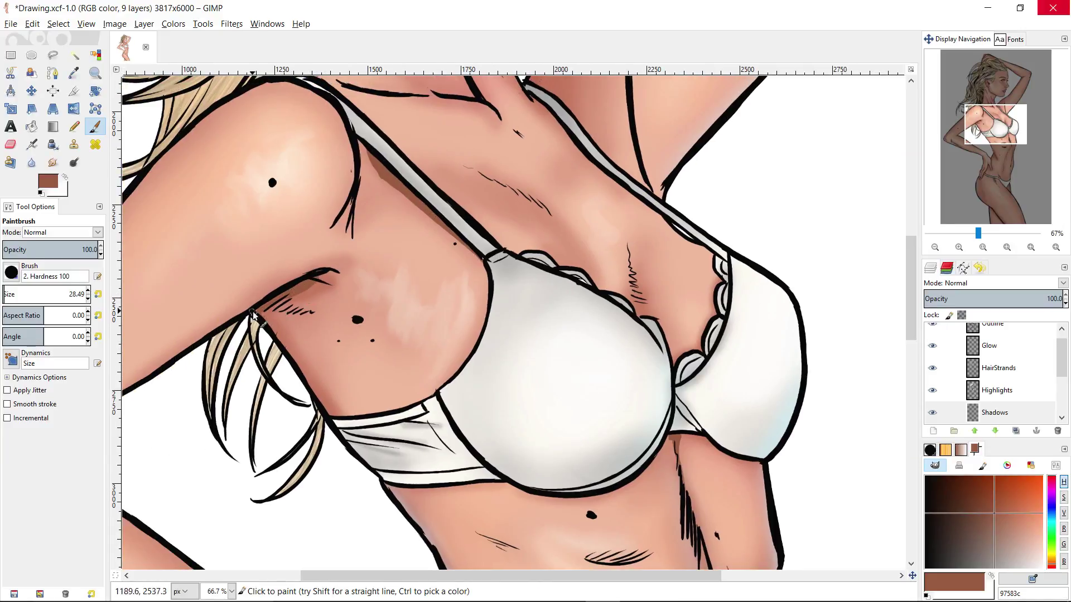
- Paint a brown cast shadow on the neck along the edge of the hair
scroll(289, 304, down, 4)
scroll(494, 280, up, 3)
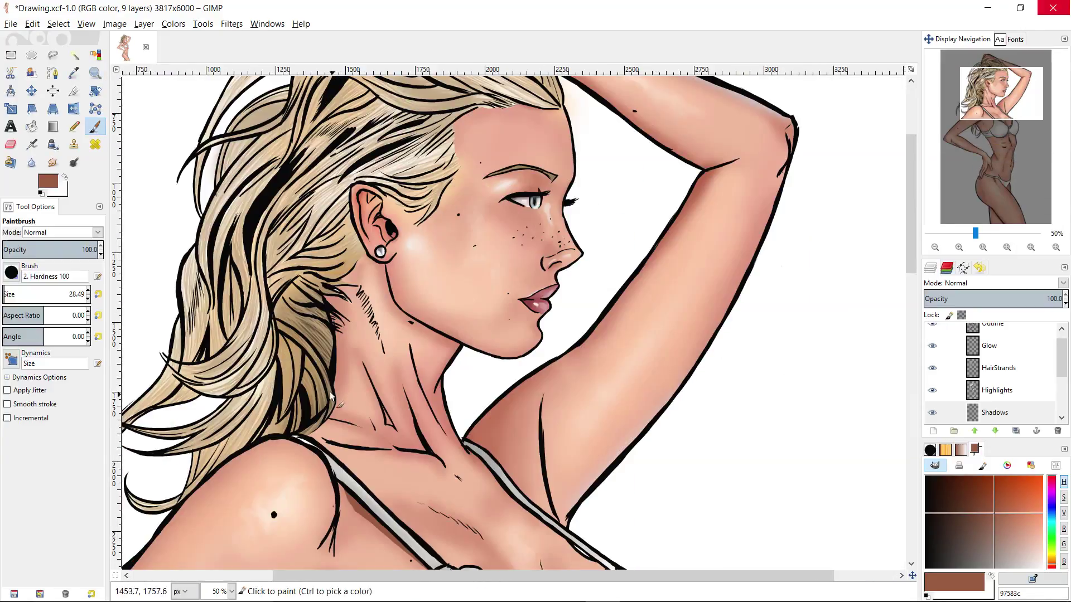
scroll(336, 365, up, 1)
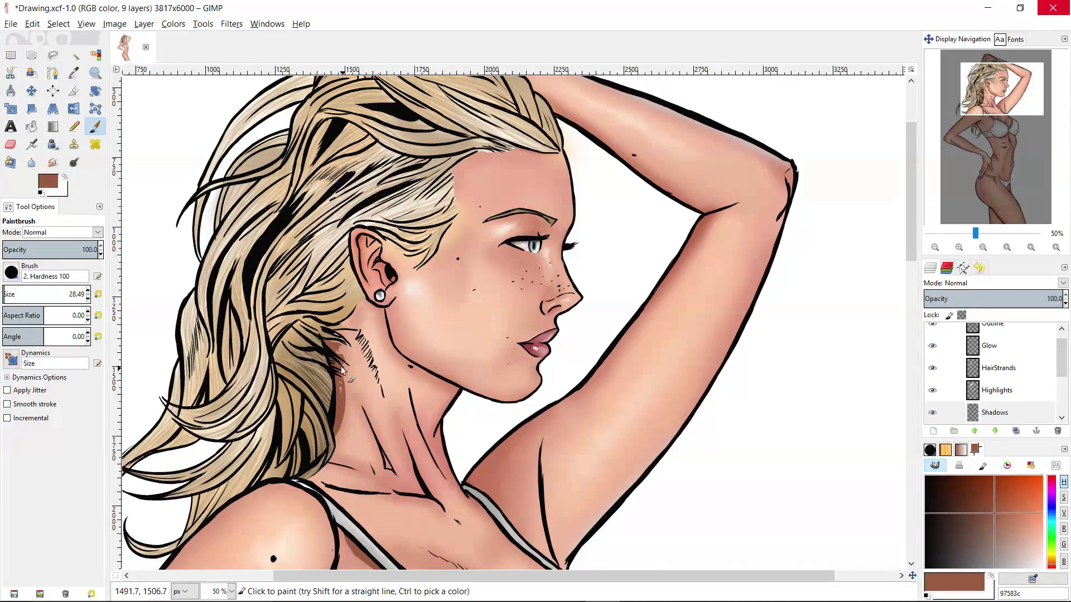
scroll(473, 291, down, 2)
scroll(473, 291, up, 3)
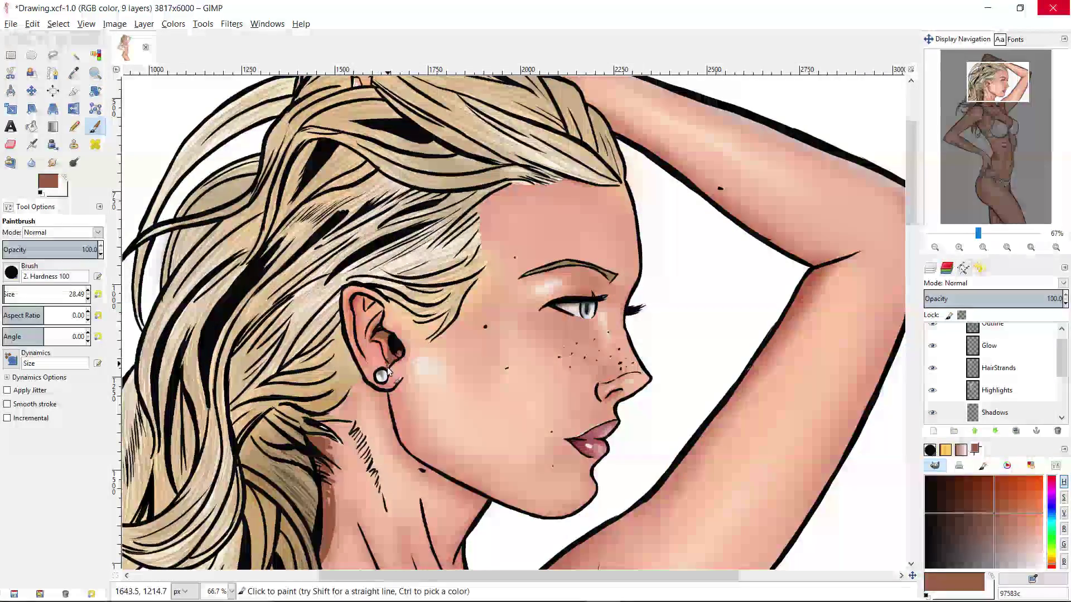
- Examine the face, the raised arm and the hand in the hair for missing cast shadows
scroll(464, 303, down, 1)
scroll(464, 302, up, 1)
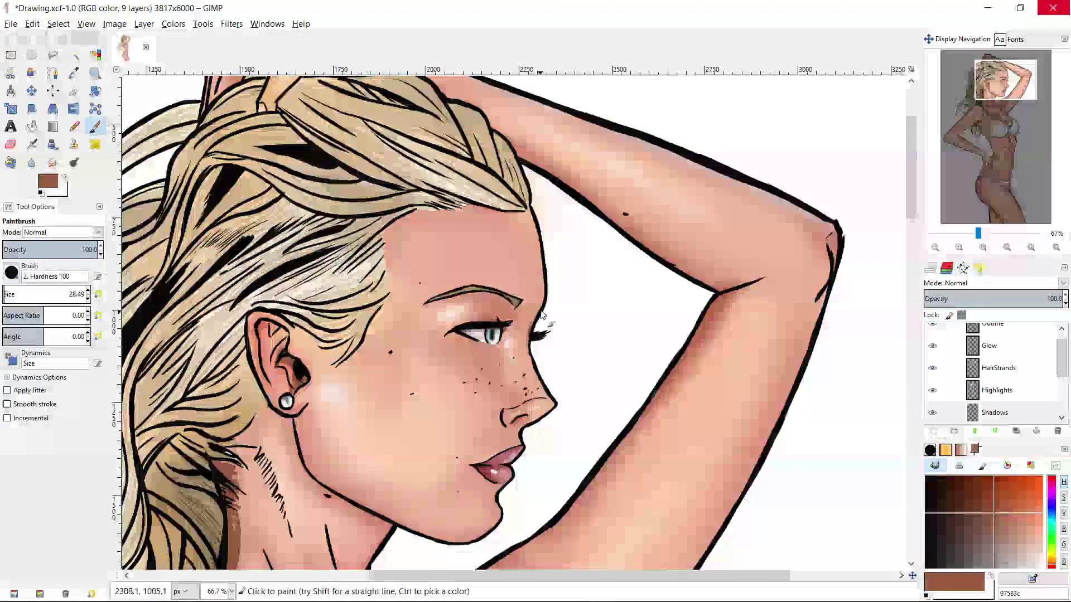
scroll(542, 315, down, 3)
scroll(599, 243, up, 4)
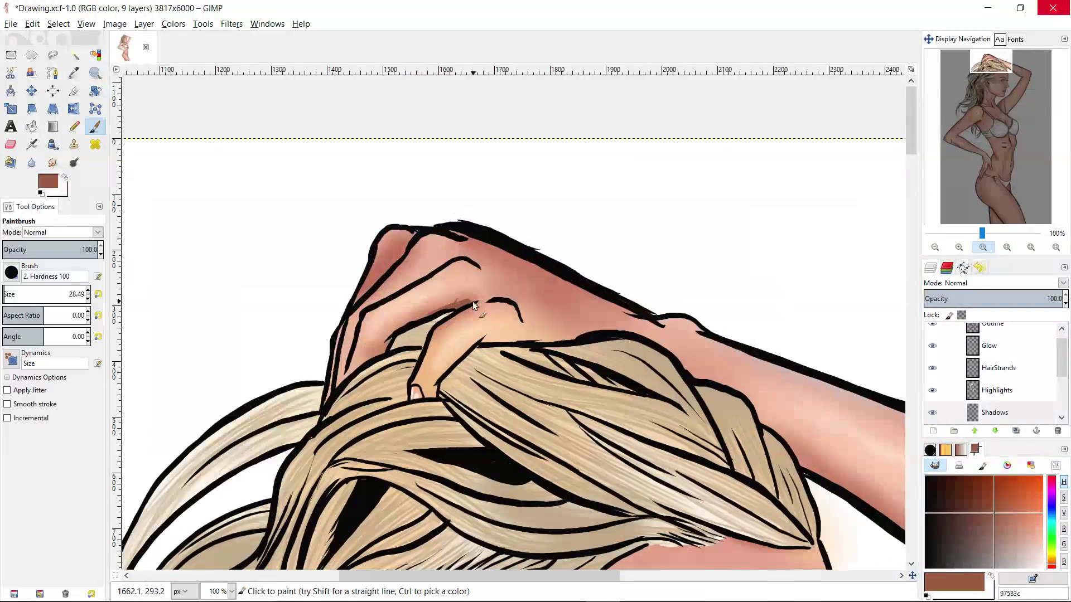
key(shift+e)
key(p)
key(z)
scroll(567, 391, down, 5)
drag(610, 525, 583, 447)
scroll(1033, 388, down, 3)
- Make the Outline layer the active layer for recolouring the line art
click(1033, 388)
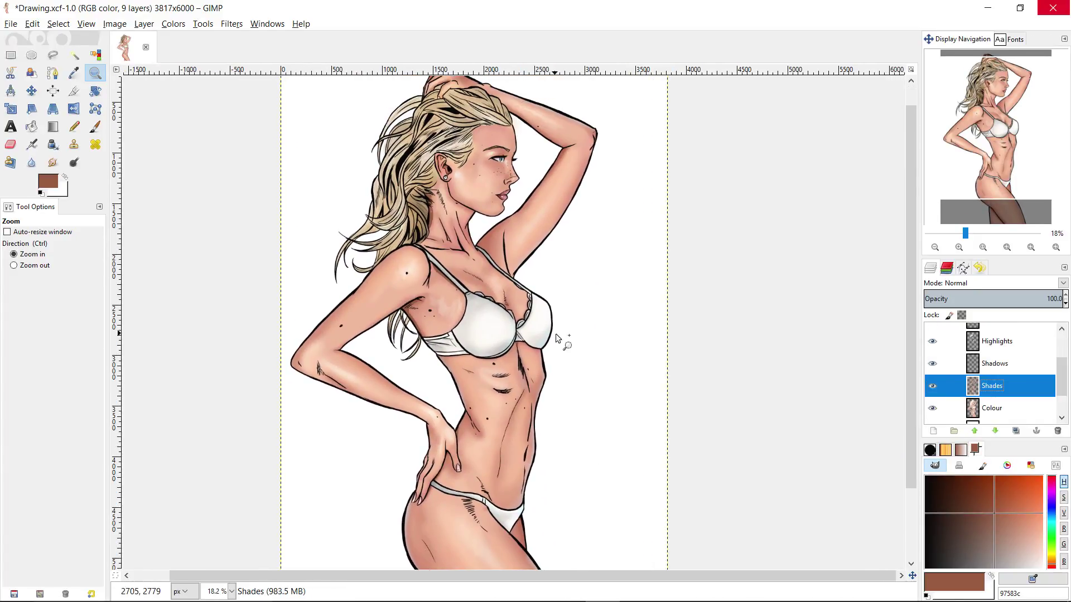
click(567, 346)
drag(566, 346, 666, 297)
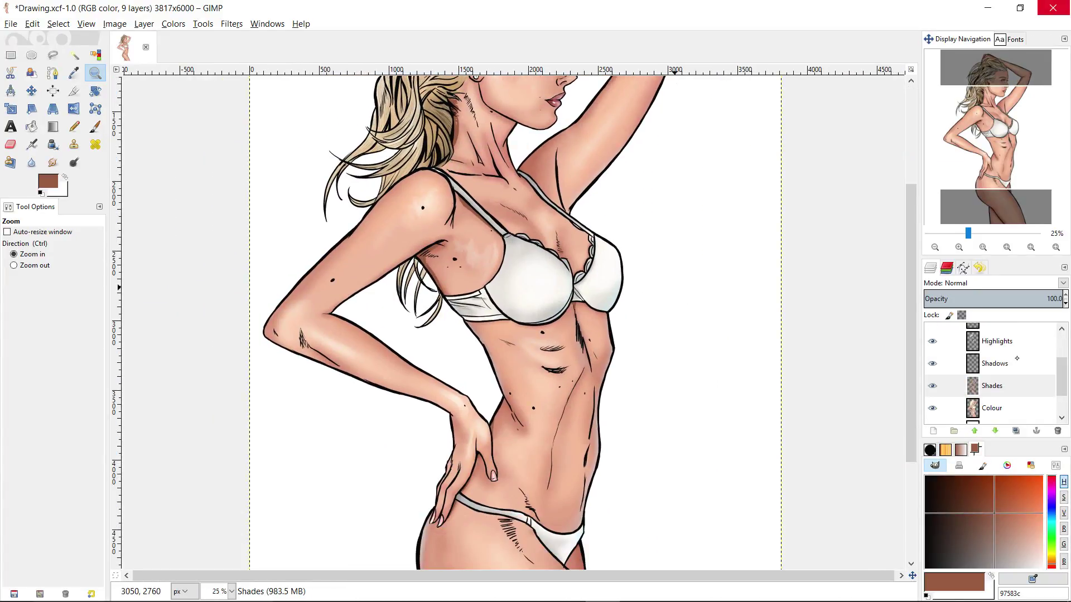
drag(1058, 378, 1067, 331)
click(1031, 333)
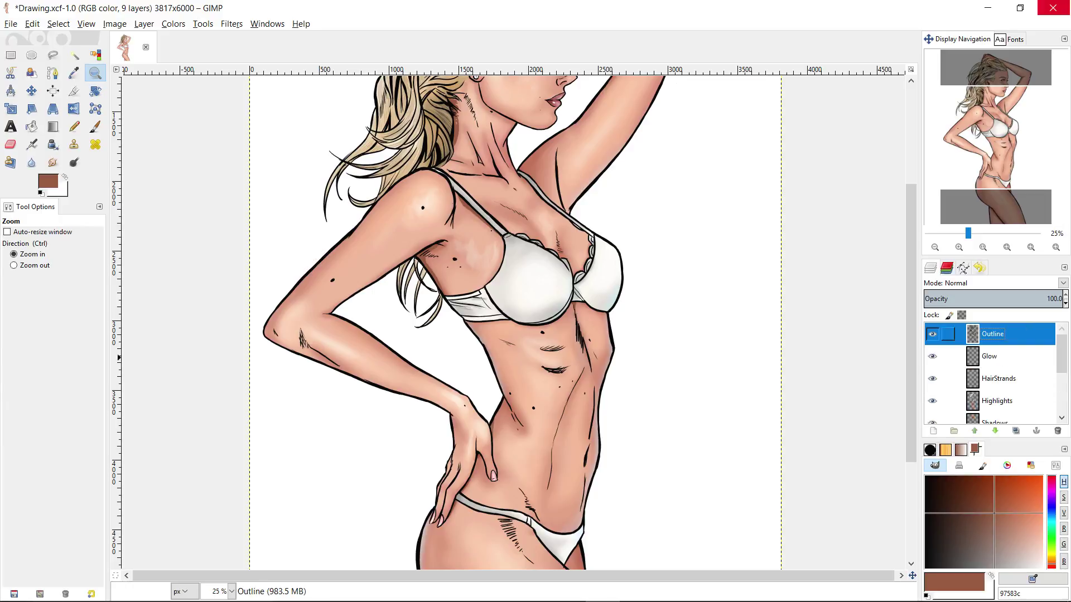
- Try selecting the black outline by colour with threshold 15 and painting the bent arm's outer edge brown (97583c)
key(r)
click(96, 55)
scroll(348, 335, up, 1)
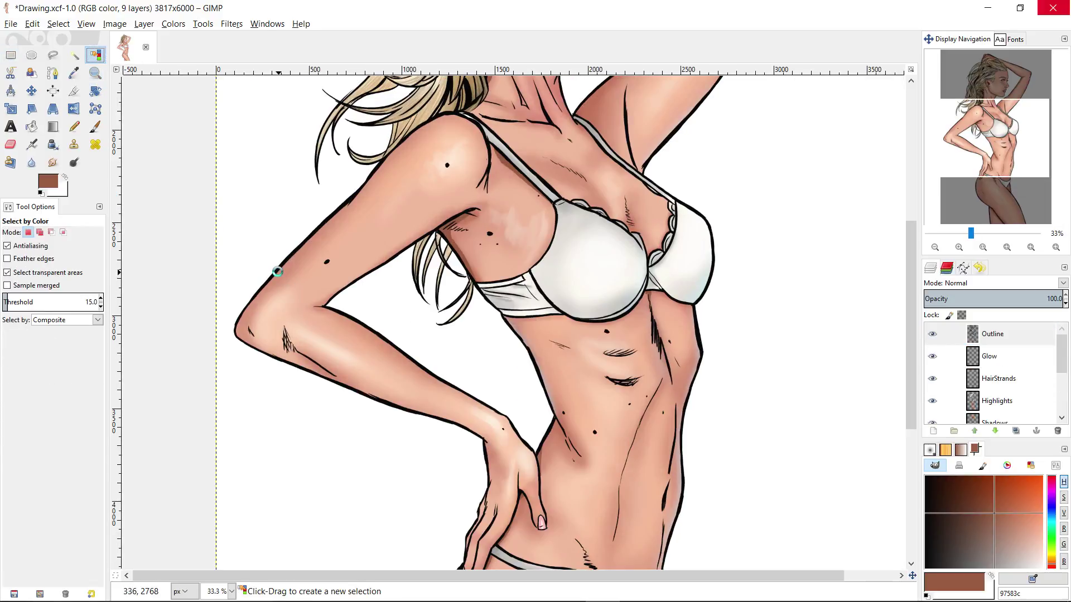
click(279, 271)
key(z)
click(273, 282)
click(273, 282)
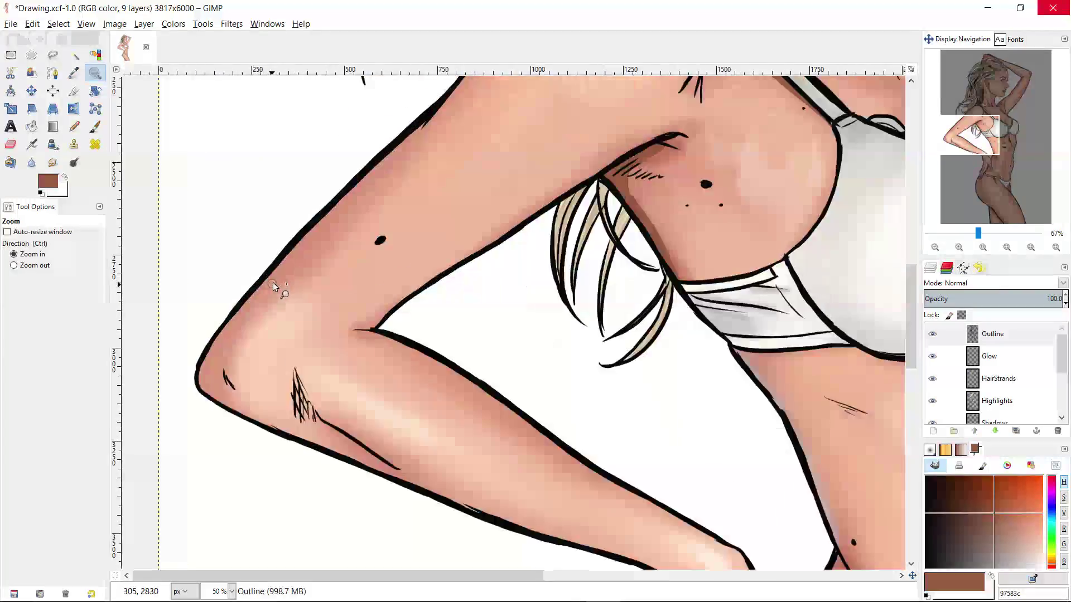
click(272, 282)
key(shift+o)
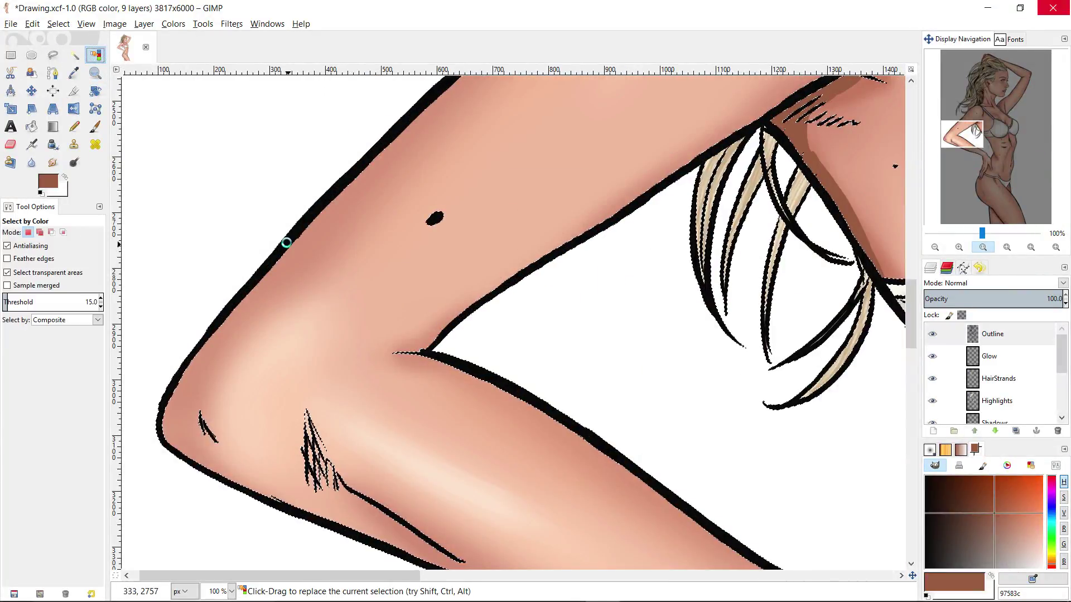
key(p)
click(296, 228)
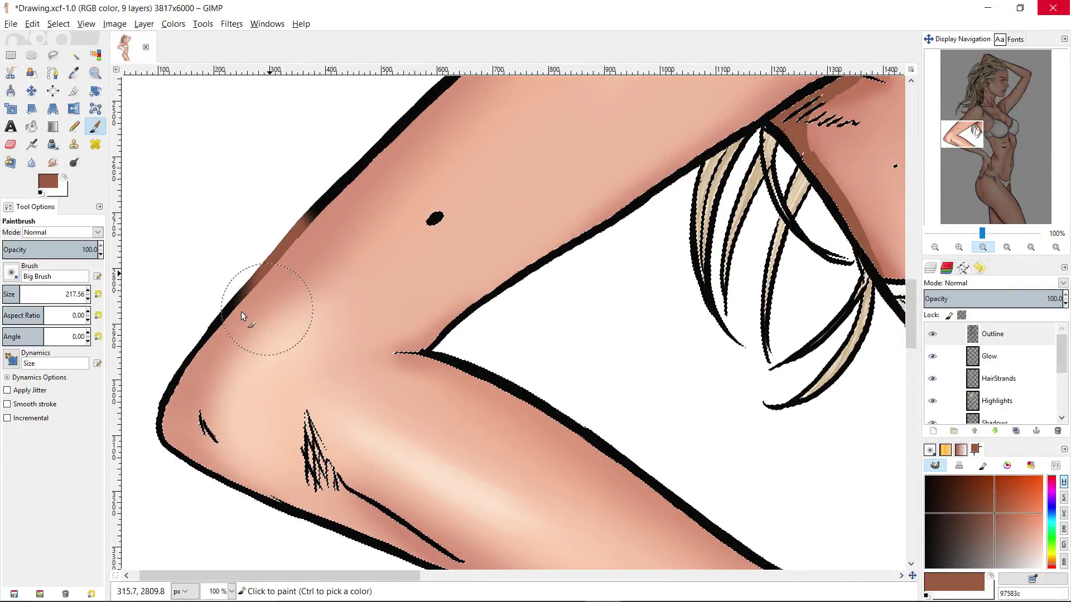
- Clear the colour selection and lock the alpha channel of the Outline layer
key(r)
key(z)
click(287, 245)
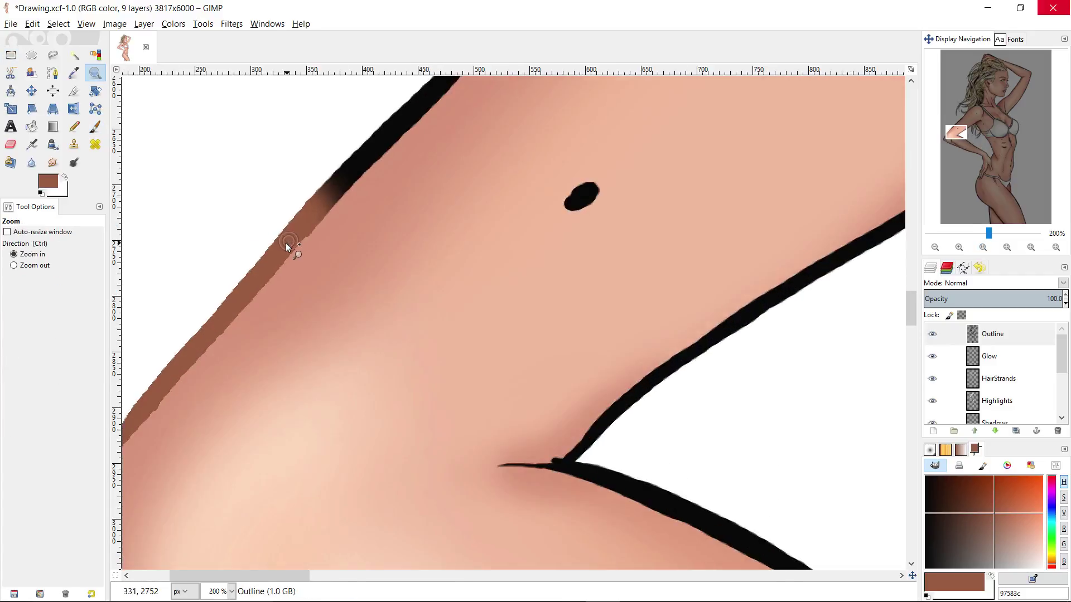
click(286, 242)
ctrl+click(353, 249)
ctrl+click(354, 249)
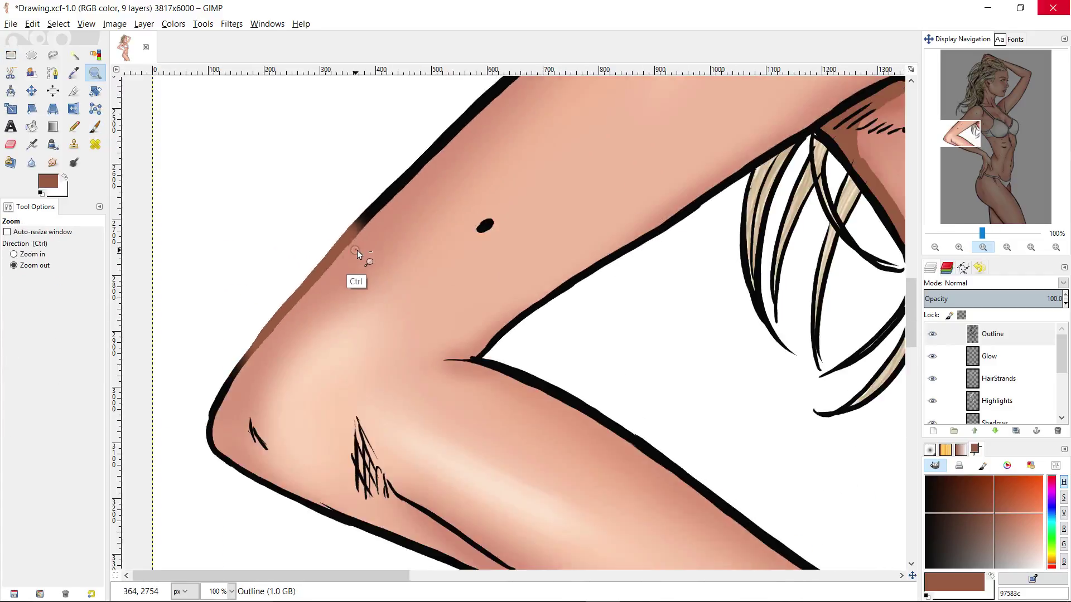
ctrl+click(357, 250)
key(r)
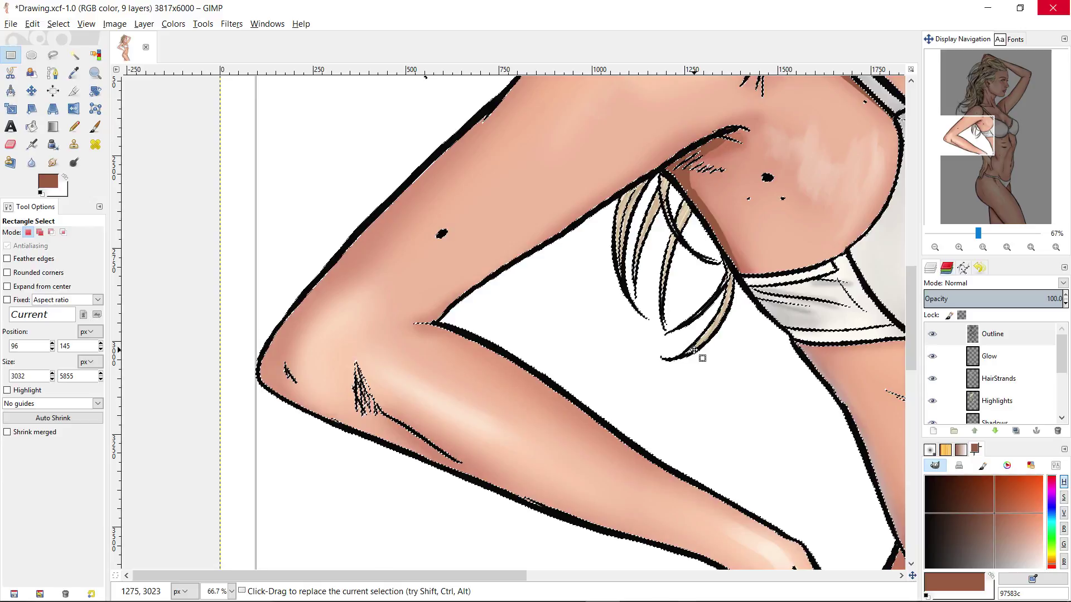
drag(214, 447, 215, 450)
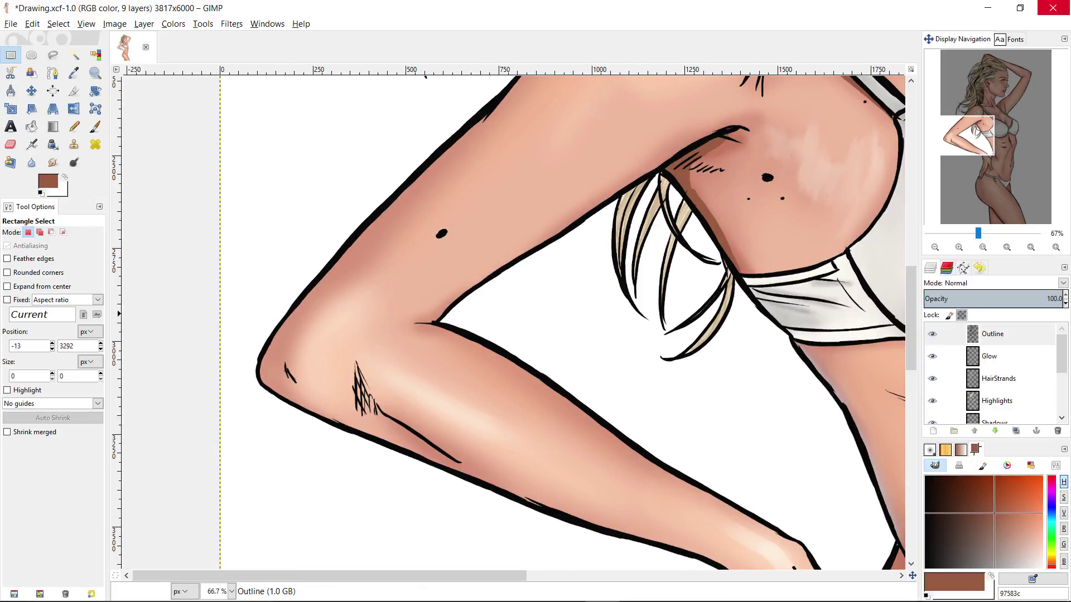
- Try painting the outline around the bent elbow brown (97583c) with the Big Brush at size 217.56
key(p)
key(1)
mouse_move(335, 279)
mouse_down()
mouse_move(259, 405)
mouse_move(327, 490)
mouse_up()
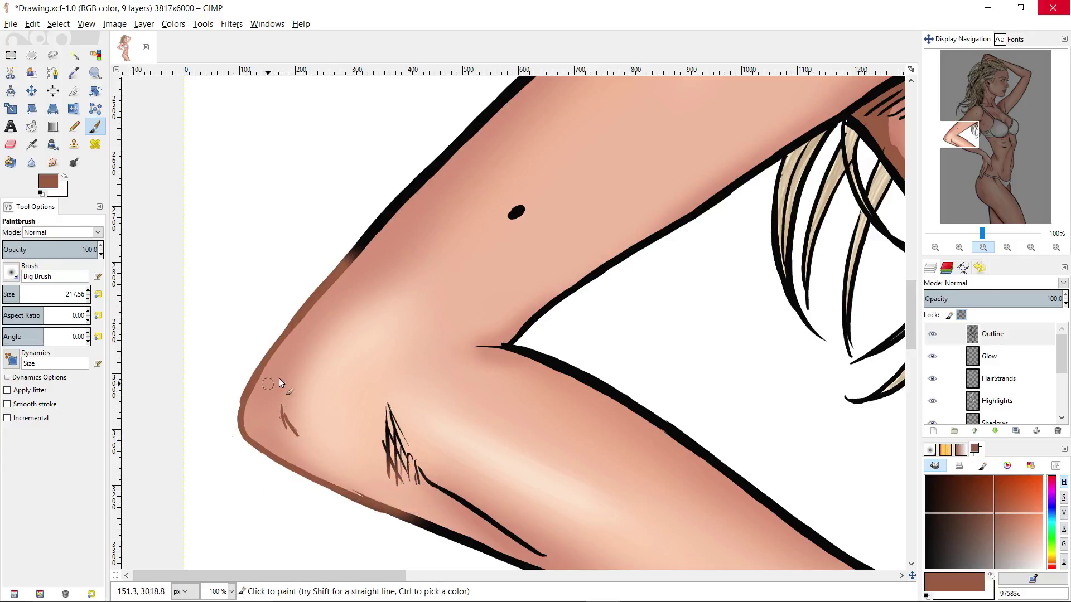
- Inspect the edge quality of the brown elbow outline up close and its effect on the whole figure
key(z)
click(292, 373)
key(1)
click(472, 334)
click(473, 333)
click(457, 333)
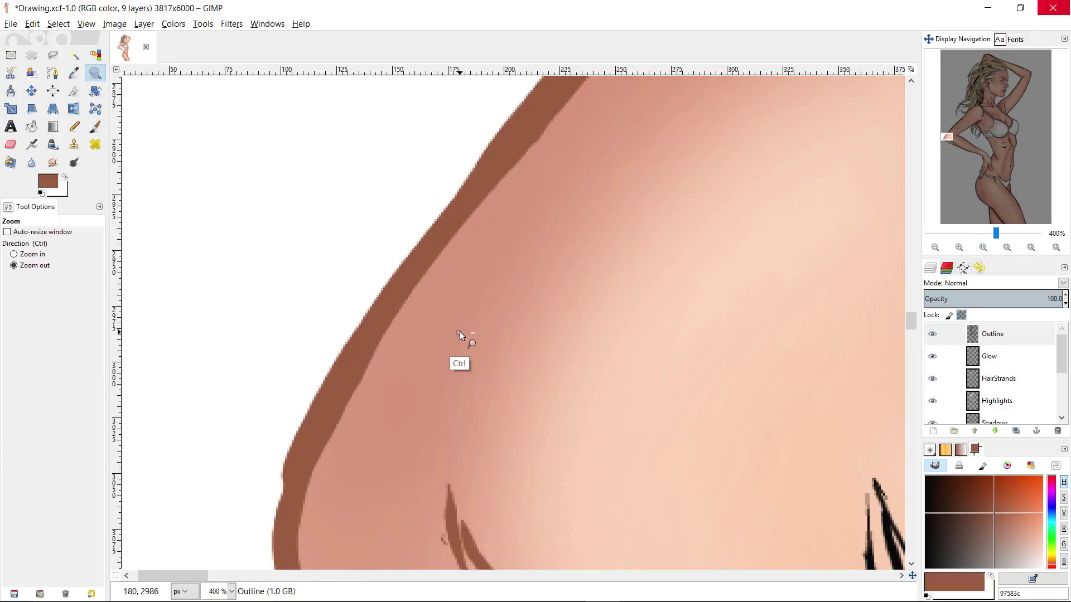
ctrl+click(460, 332)
ctrl+click(460, 333)
ctrl+click(461, 332)
ctrl+click(462, 333)
ctrl+click(464, 333)
drag(463, 332, 420, 332)
ctrl+click(444, 347)
ctrl+click(446, 347)
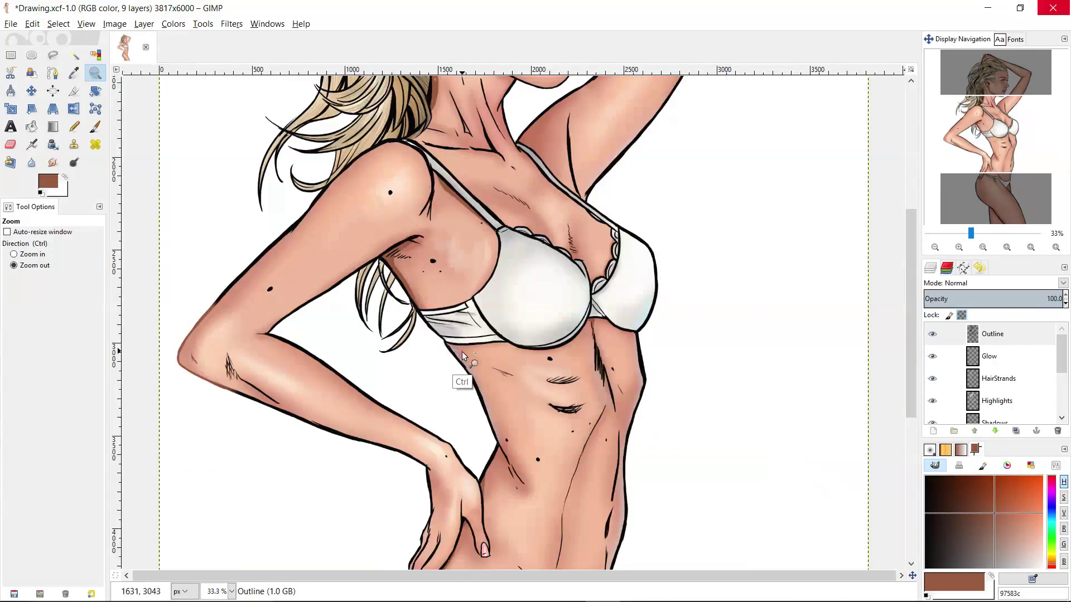
ctrl+click(462, 352)
- Try brown strokes across the bra and torso line art with only the Outline layer visible
shift+click(932, 333)
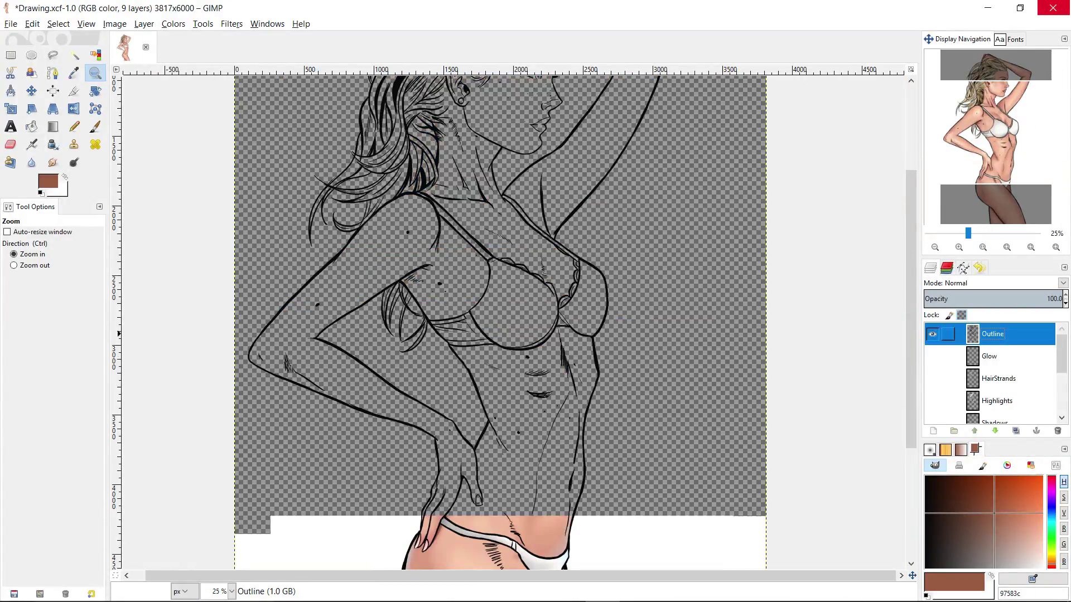
key(p)
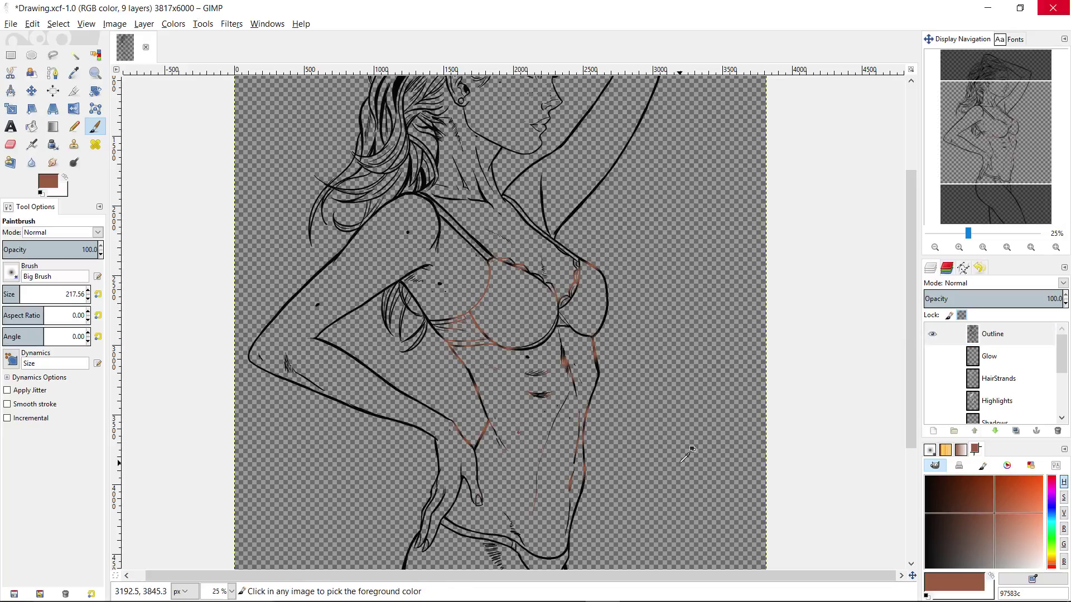
shift+click(932, 333)
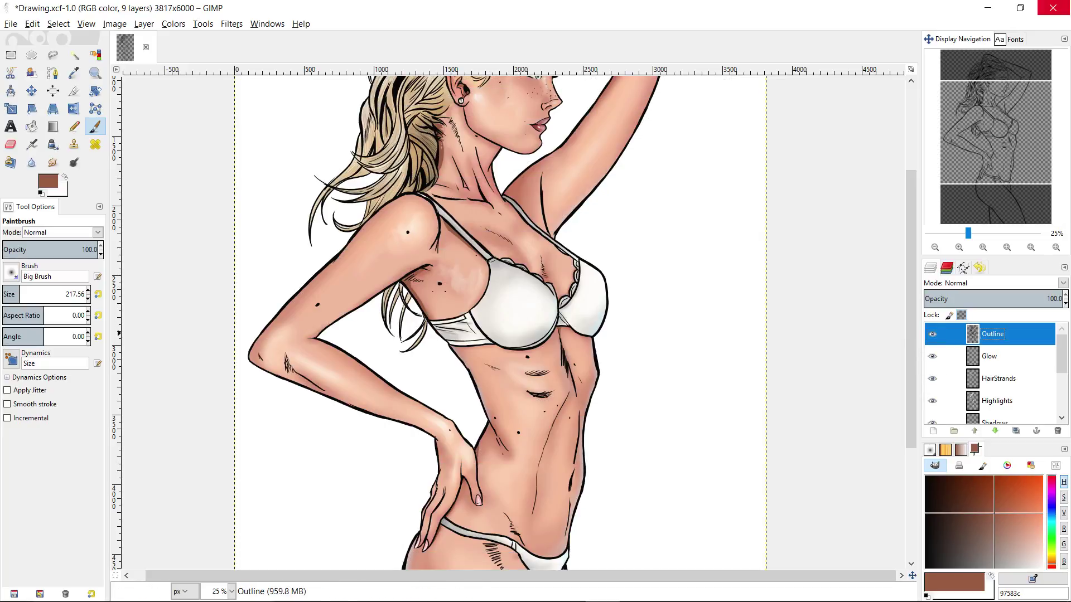
- Recolour the outline around the bent elbow and forearm reddish brown (9f5231) with the Big Brush at size 319.47 and Pressure Opacity dynamics
key(z)
click(290, 353)
click(305, 357)
key(p)
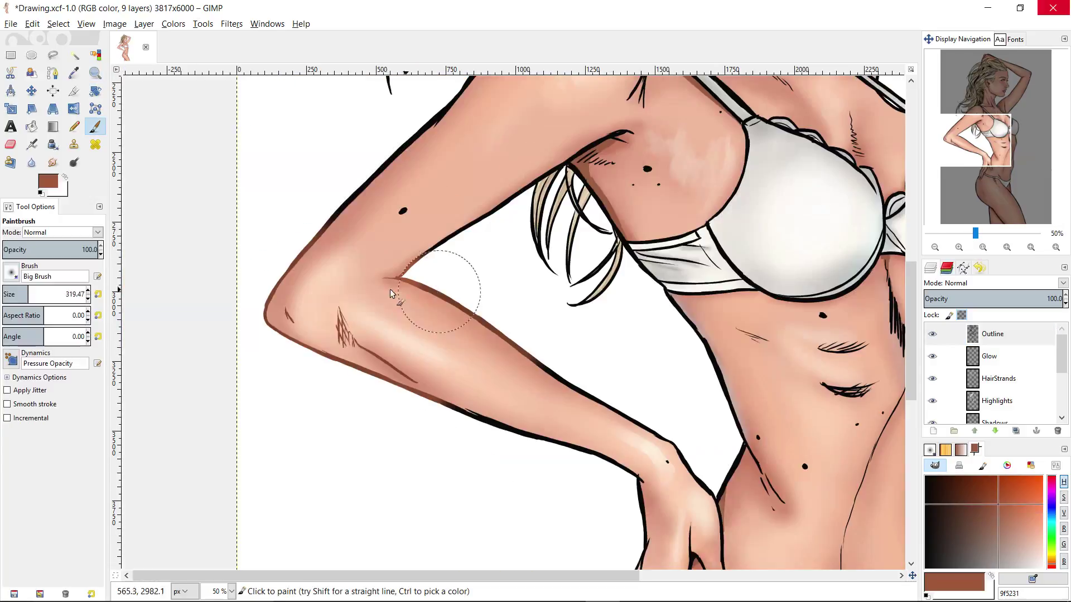
key(z)
ctrl+click(489, 425)
ctrl+click(598, 433)
- Try filling all the line art with reddish brown (9f5231) using Bucket Fill
key(p)
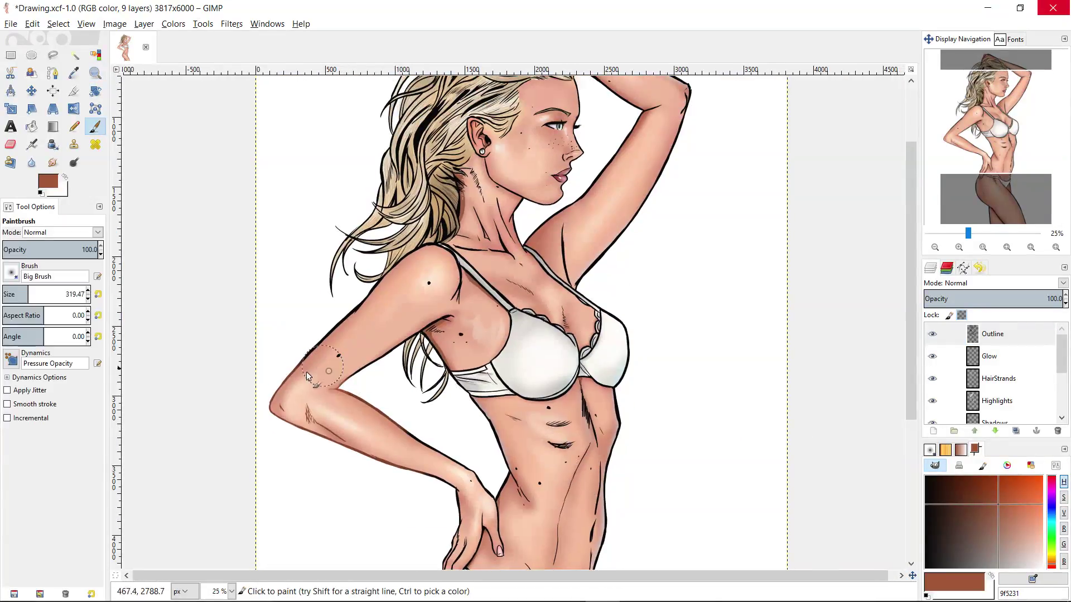
key(shift+b)
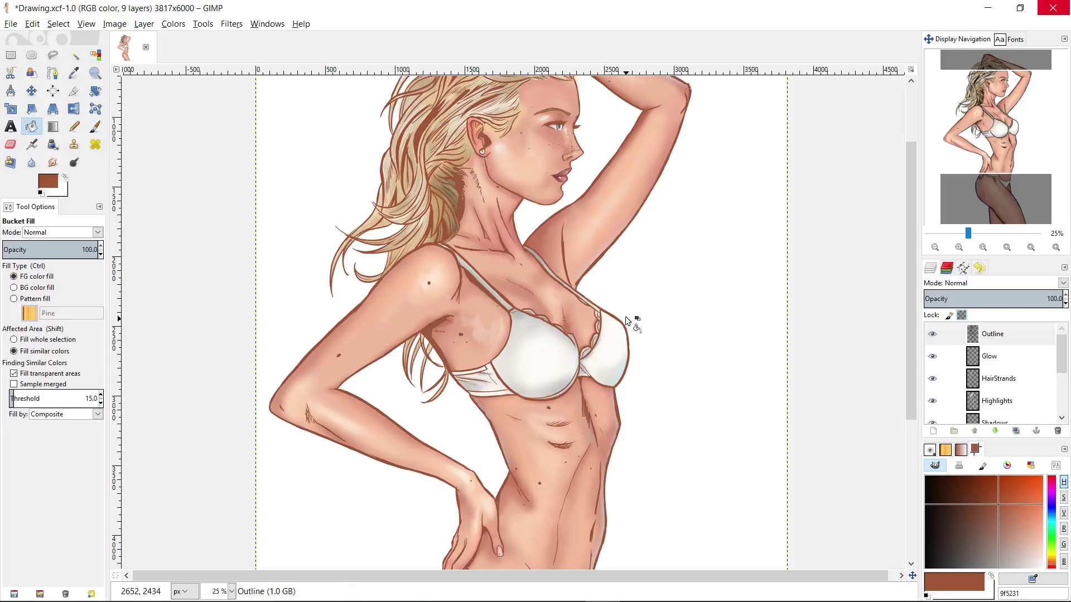
key(ctrl+z)
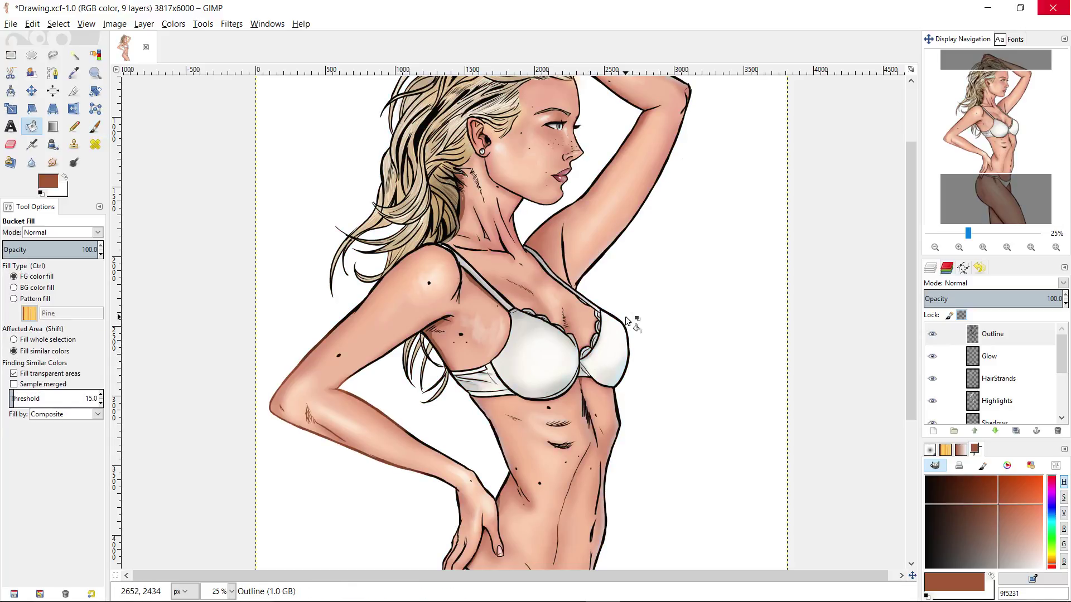
- Set the brush size to 215.55 and recolour the outlines of the forearm, the hand on the hip and the waist reddish brown
key(z)
click(616, 284)
key(p)
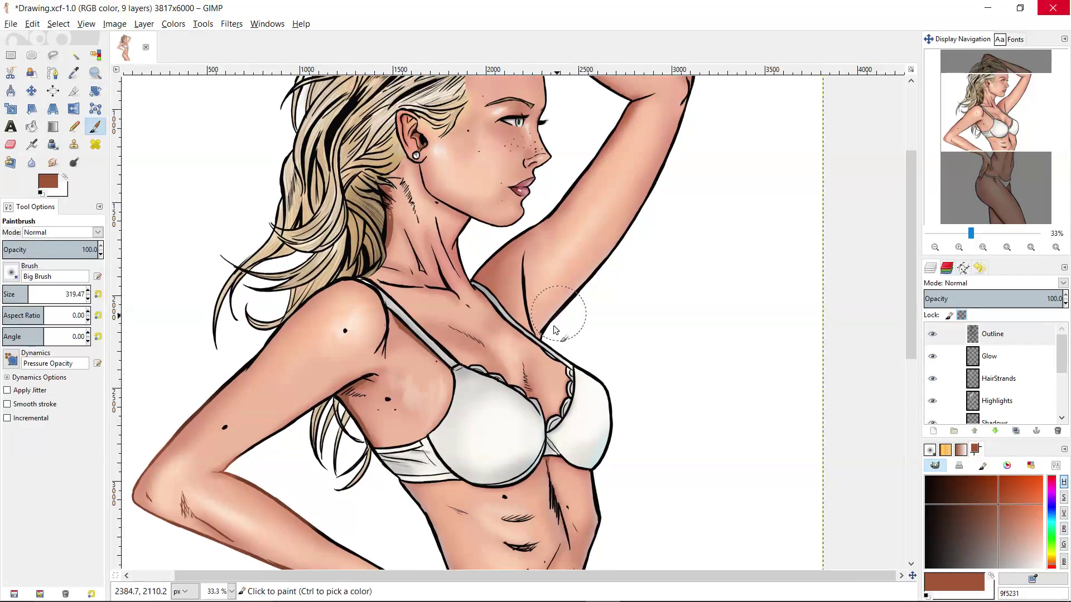
mouse_move(539, 406)
mouse_down()
mouse_move(612, 286)
mouse_move(603, 308)
mouse_up()
click(20, 292)
mouse_move(373, 537)
mouse_down()
mouse_move(389, 392)
mouse_move(385, 130)
mouse_up()
drag(434, 361, 449, 332)
mouse_move(369, 371)
mouse_down()
mouse_move(385, 346)
mouse_move(361, 278)
mouse_up()
mouse_move(345, 384)
mouse_down()
mouse_move(393, 324)
mouse_move(347, 405)
mouse_up()
drag(379, 388, 406, 267)
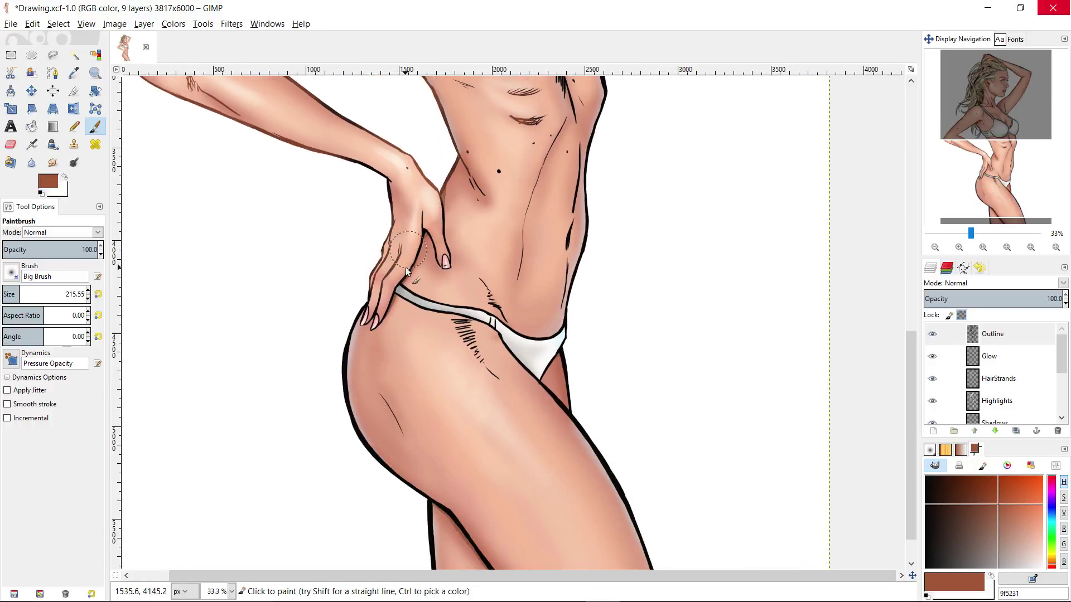
- Recolour the outline along the hip and thigh with soft reddish-brown strokes
drag(356, 330, 366, 451)
drag(394, 483, 299, 362)
drag(491, 98, 495, 460)
- Recolour the outlines of the armpit, the raised arm and the hand on the head reddish brown
drag(446, 84, 464, 240)
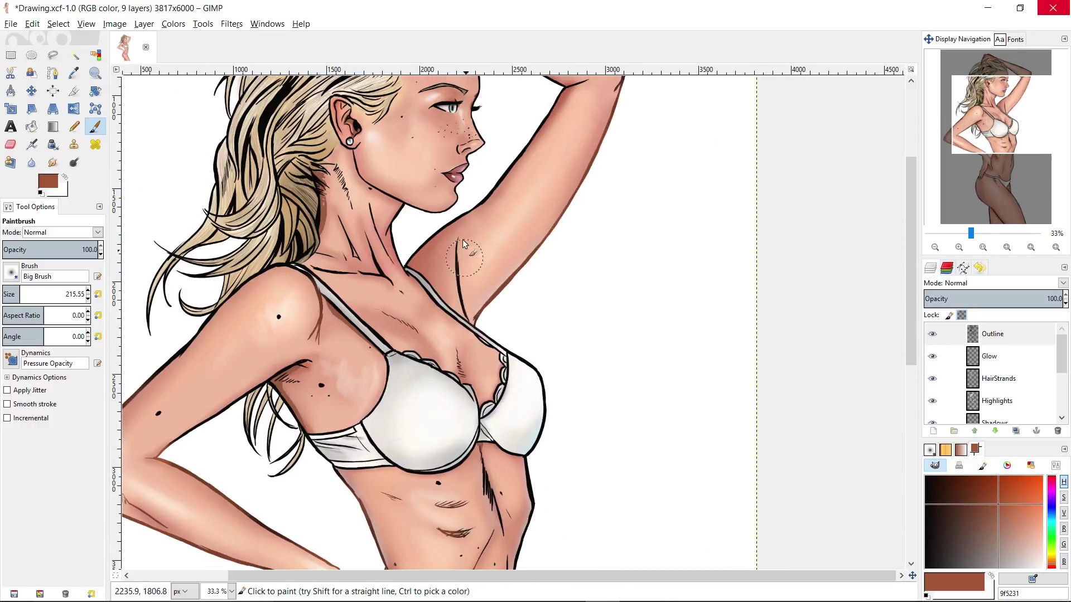
drag(369, 202, 396, 330)
drag(508, 211, 474, 362)
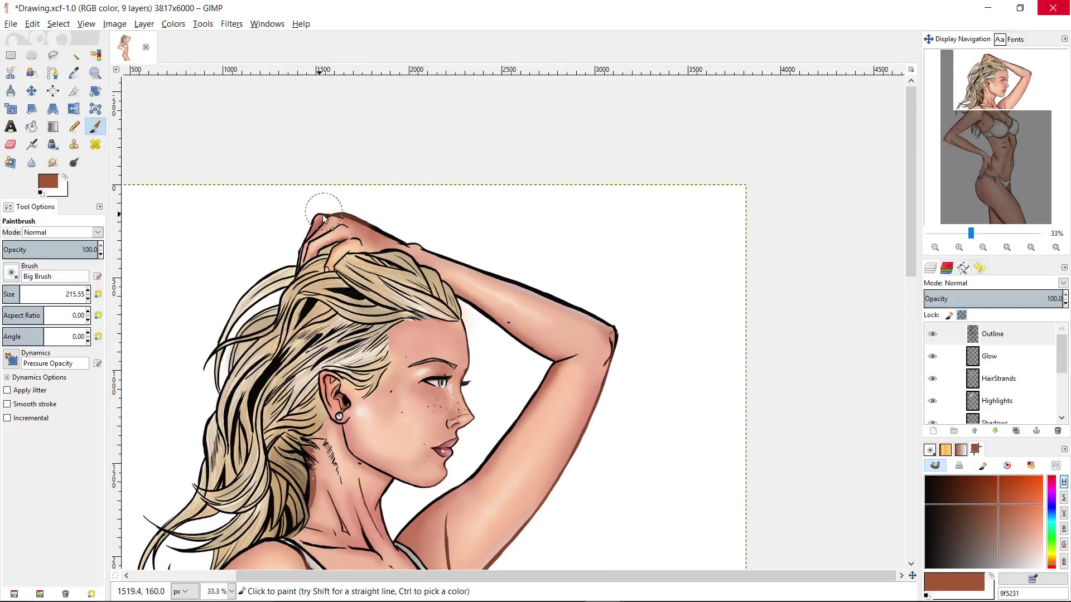
- Switch to light orange (ff9363) and tint parts of the outlines on the hip hand and the raised arm
ctrl+click(512, 271)
scroll(642, 240, down, 10)
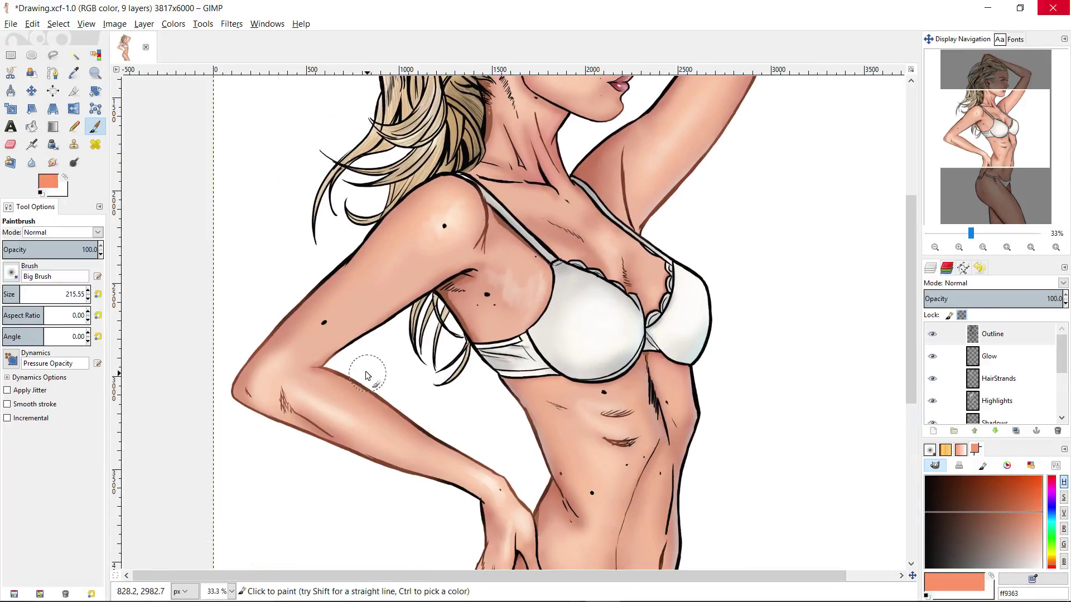
scroll(642, 476, down, 5)
scroll(586, 411, up, 6)
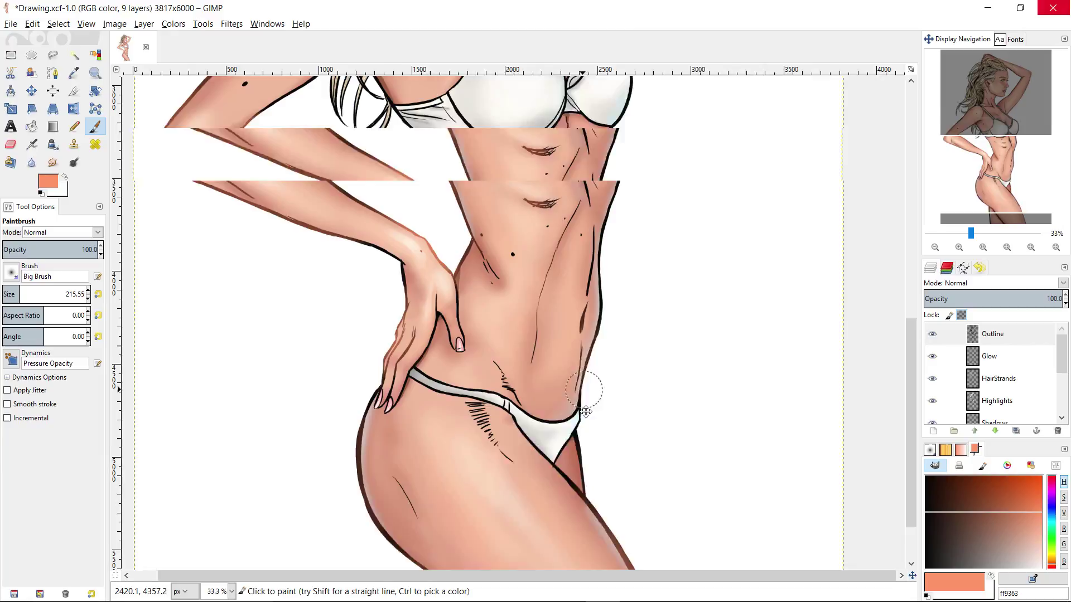
scroll(617, 306, up, 8)
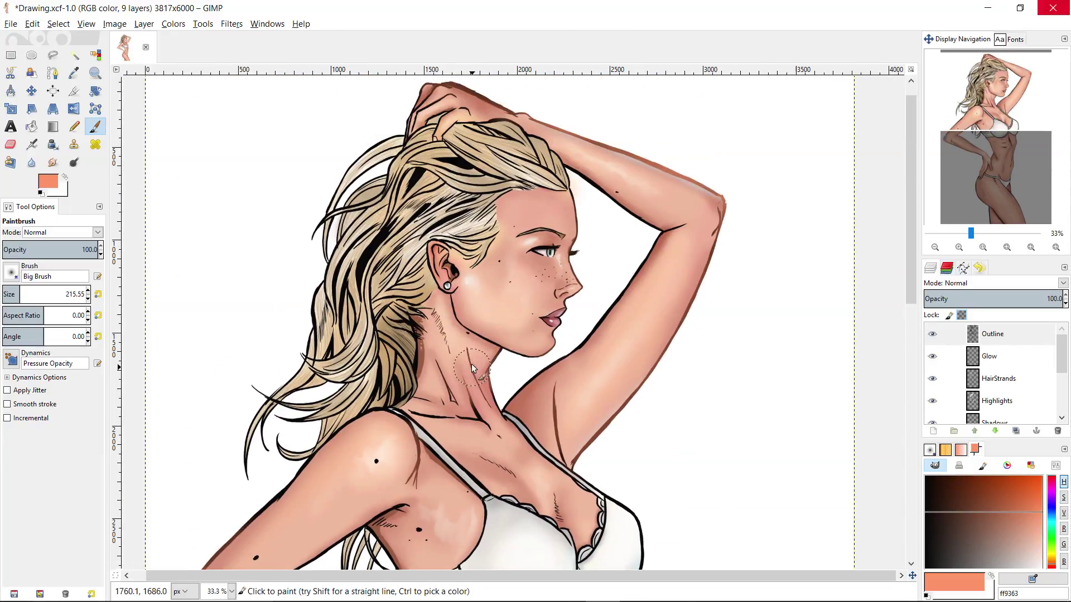
- Set the brush size to 128.39 and the colour to 944428, and recolour the jaw, neck and facial mole lines
ctrl+scroll(452, 251, up, 2)
click(12, 292)
click(993, 501)
click(1051, 563)
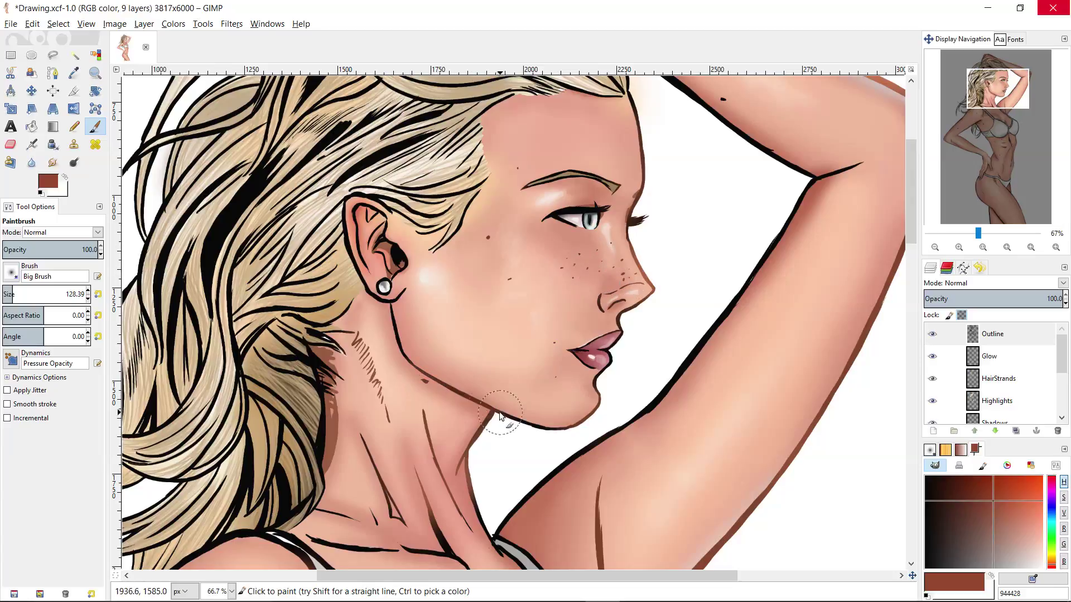
scroll(477, 410, up, 2)
- Recolour the torso's moles, rib lines and side outlines red-brown (944428)
scroll(477, 410, down, 15)
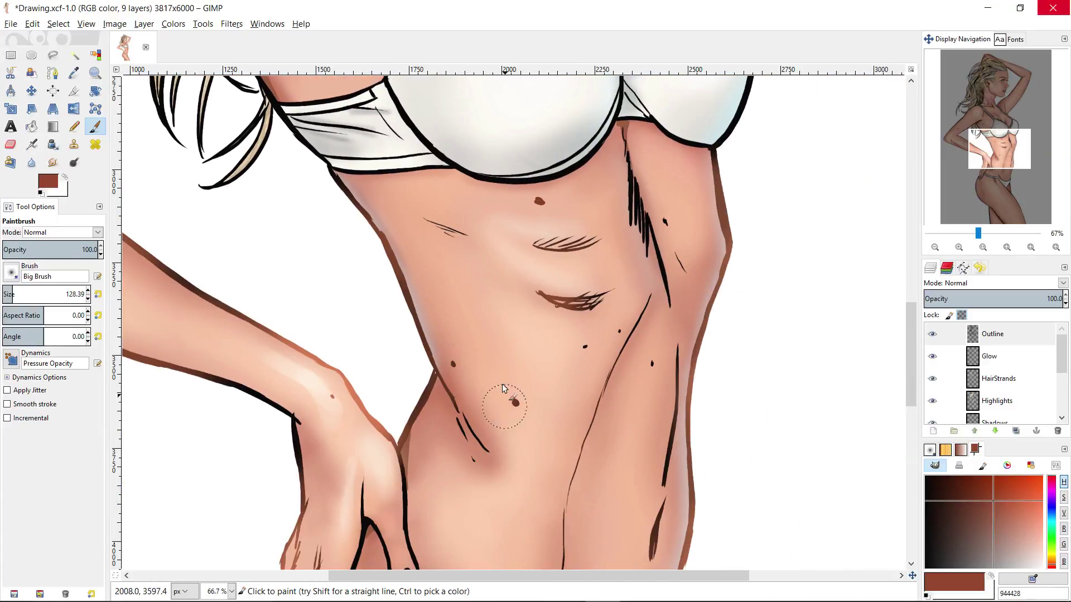
key(z)
mouse_move(684, 297)
mouse_down()
mouse_move(625, 390)
mouse_move(648, 309)
mouse_up()
ctrl+click(640, 359)
key(p)
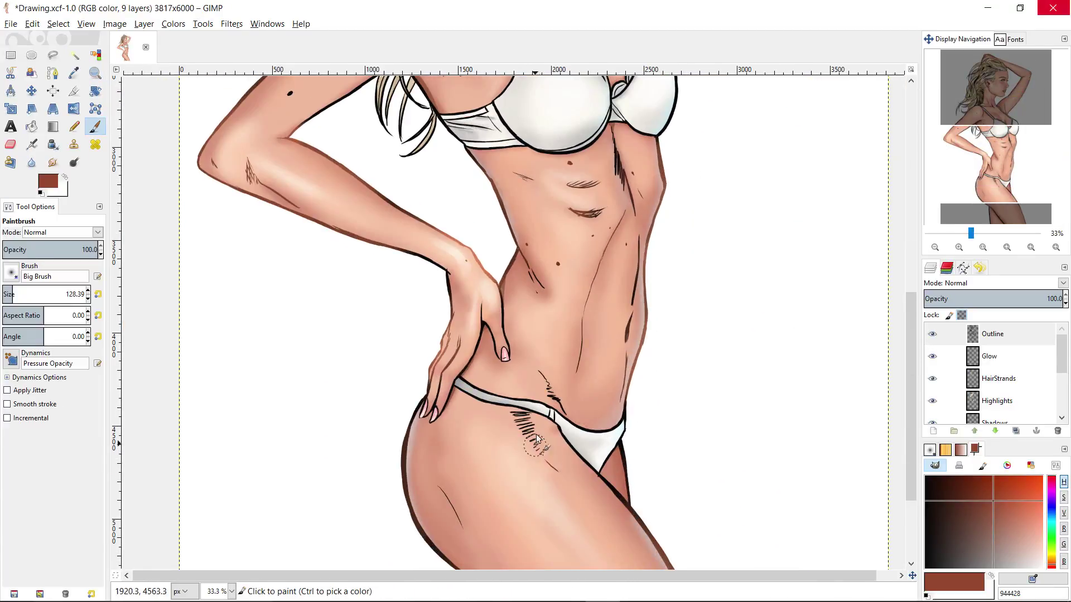
- Switch to very dark brown (1a0d08) and darken parts of the forearm and torso line art
key(z)
ctrl+click(547, 442)
drag(581, 371, 583, 338)
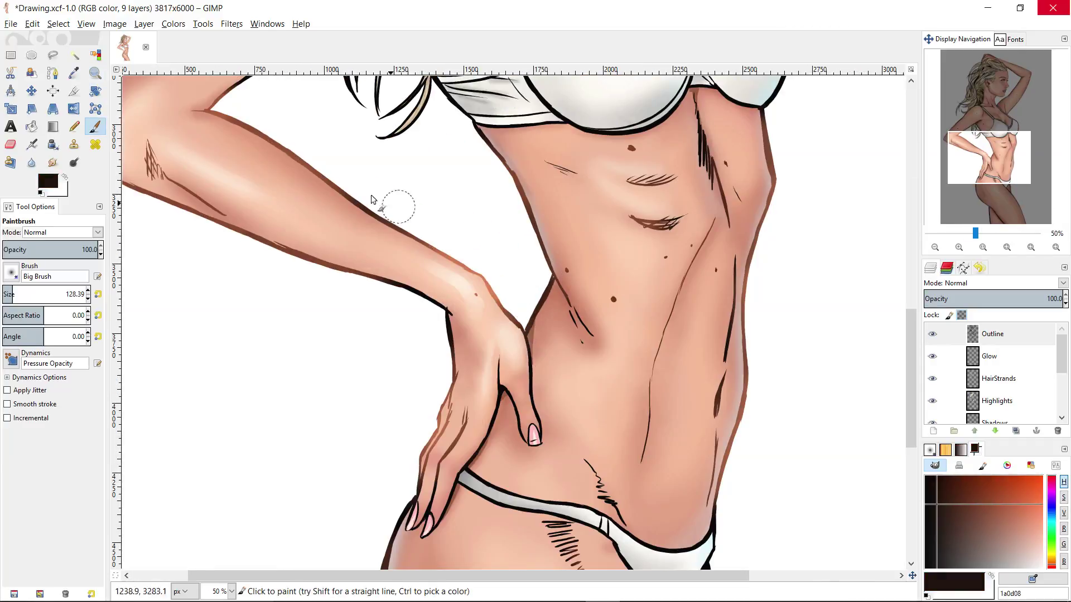
key(z)
ctrl+click(526, 370)
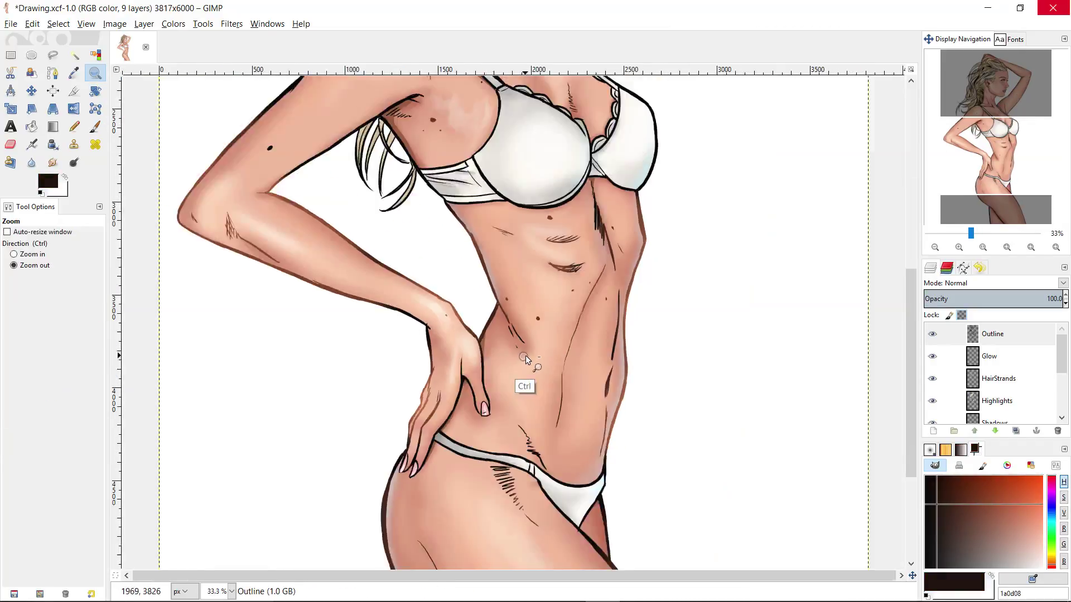
- Switch the brush colour to orange-red (b73d0e) and recolour the outlines of the ear
ctrl+click(536, 357)
drag(553, 159, 544, 286)
click(470, 268)
click(470, 268)
mouse_move(478, 124)
mouse_down()
mouse_move(470, 268)
mouse_move(486, 321)
mouse_up()
click(470, 268)
key(p)
click(1009, 484)
drag(431, 280, 457, 296)
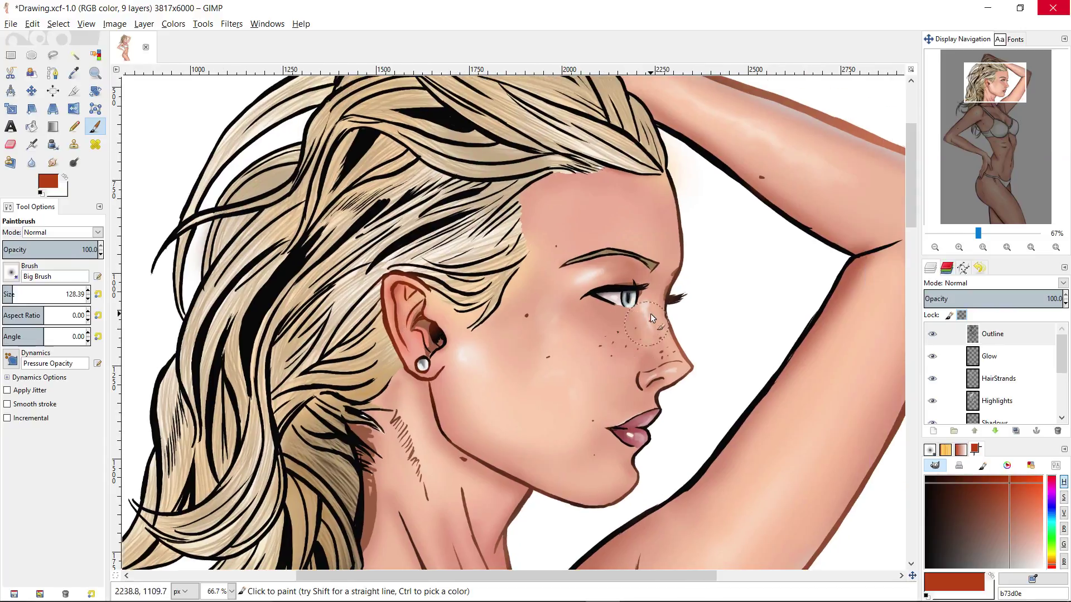
- Set the brush size to 139.78 and the colour to ff9363, and tint the finger outlines of the hand resting on the head
scroll(650, 314, up, 2)
click(7, 294)
click(1051, 520)
click(1003, 542)
mouse_move(590, 276)
mouse_down()
mouse_move(602, 309)
mouse_move(618, 285)
mouse_up()
key(z)
ctrl+click(679, 350)
ctrl+click(679, 351)
ctrl+click(677, 337)
scroll(678, 332, up, 1)
click(520, 269)
key(p)
ctrl+click(761, 390)
ctrl+click(766, 385)
click(1042, 511)
click(13, 294)
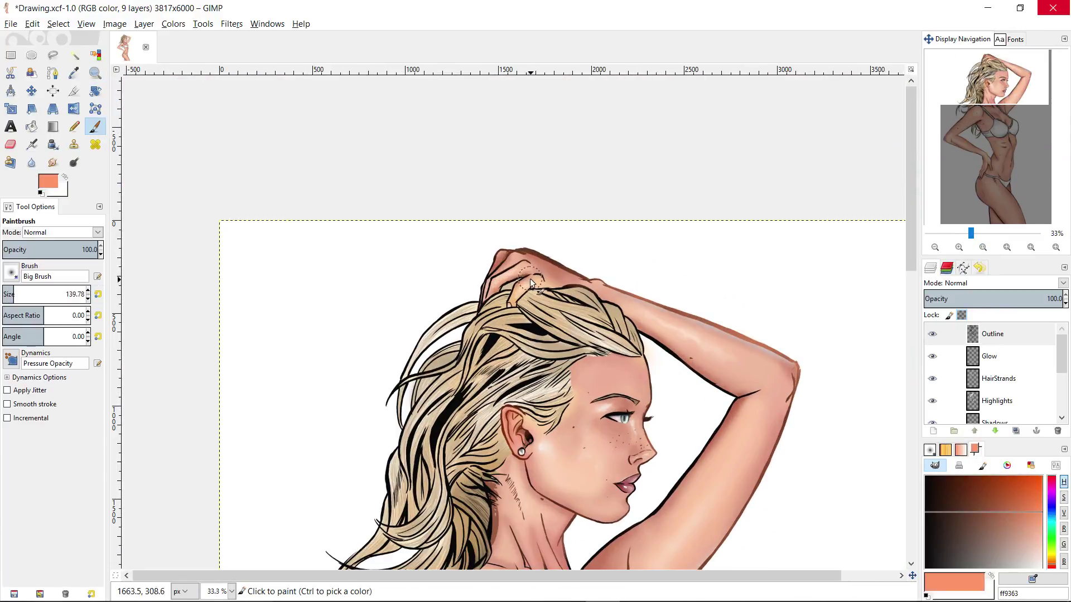
drag(489, 288, 506, 303)
- Set the brush size to 210.18 and the colour to pale beige (daccba), and start lightening the hair line art
key(z)
ctrl+click(611, 312)
scroll(569, 313, down, 2)
key(p)
click(18, 293)
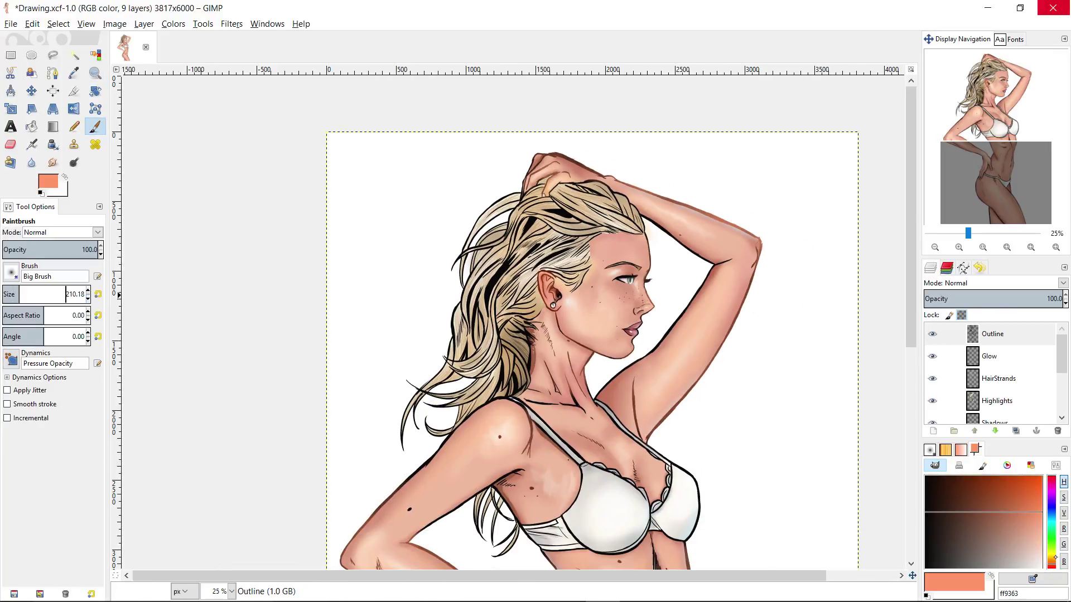
click(1052, 560)
click(1025, 555)
drag(475, 257, 458, 287)
- Recolour the outlines of the loose strands and trailing ends behind the head in pale beige (daccba)
key(z)
click(524, 435)
scroll(502, 446, down, 2)
click(465, 467)
key(p)
mouse_move(456, 469)
mouse_down()
mouse_move(523, 481)
mouse_move(435, 432)
mouse_move(457, 389)
mouse_up()
drag(461, 310, 497, 459)
mouse_move(334, 436)
mouse_down()
mouse_move(360, 408)
mouse_move(425, 407)
mouse_up()
drag(409, 357, 366, 323)
drag(473, 240, 442, 369)
drag(486, 235, 476, 279)
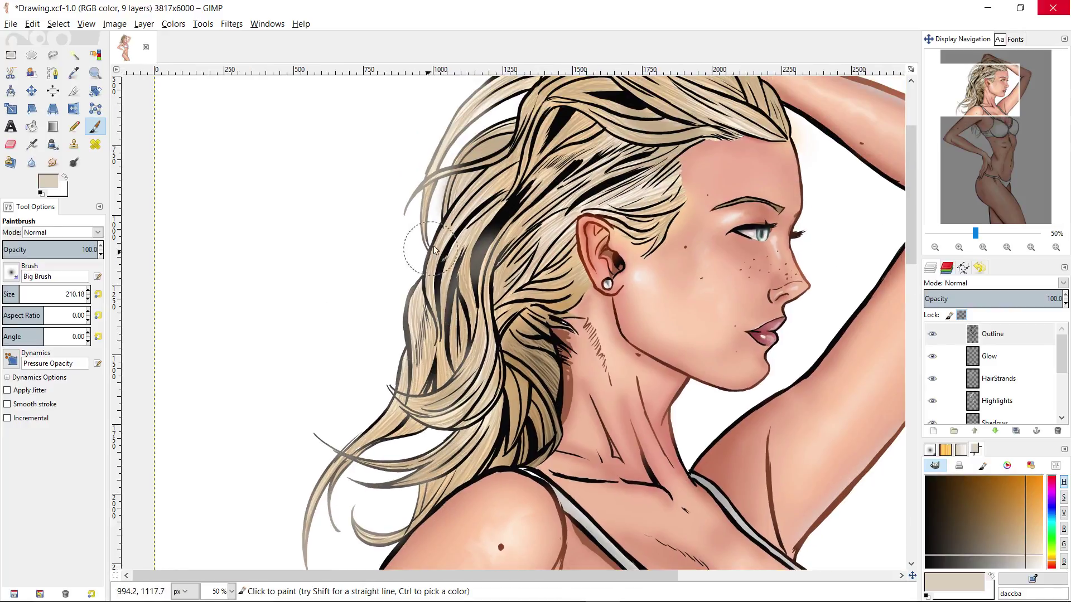
- Soften the darker line art within the mass of hair with broad pale beige (daccba) strokes
drag(449, 201, 423, 285)
drag(519, 354, 502, 406)
drag(628, 301, 569, 394)
mouse_move(575, 238)
mouse_down()
mouse_move(518, 263)
mouse_move(446, 320)
mouse_up()
- Set the brush size to 273.20 and lighten more of the hair outlines, including the crown
key(z)
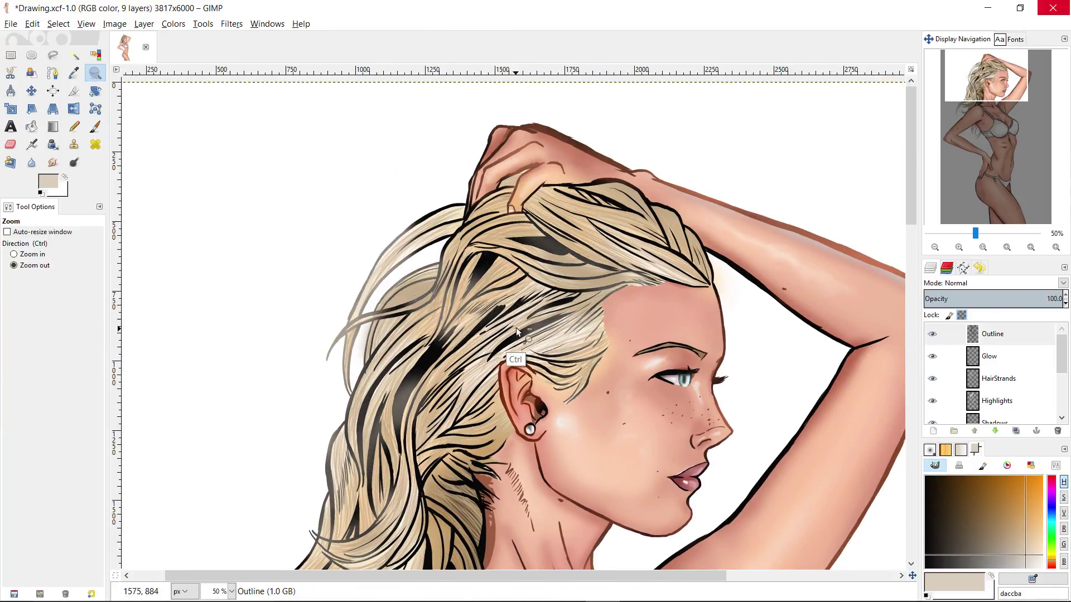
ctrl+click(516, 326)
key(p)
click(24, 291)
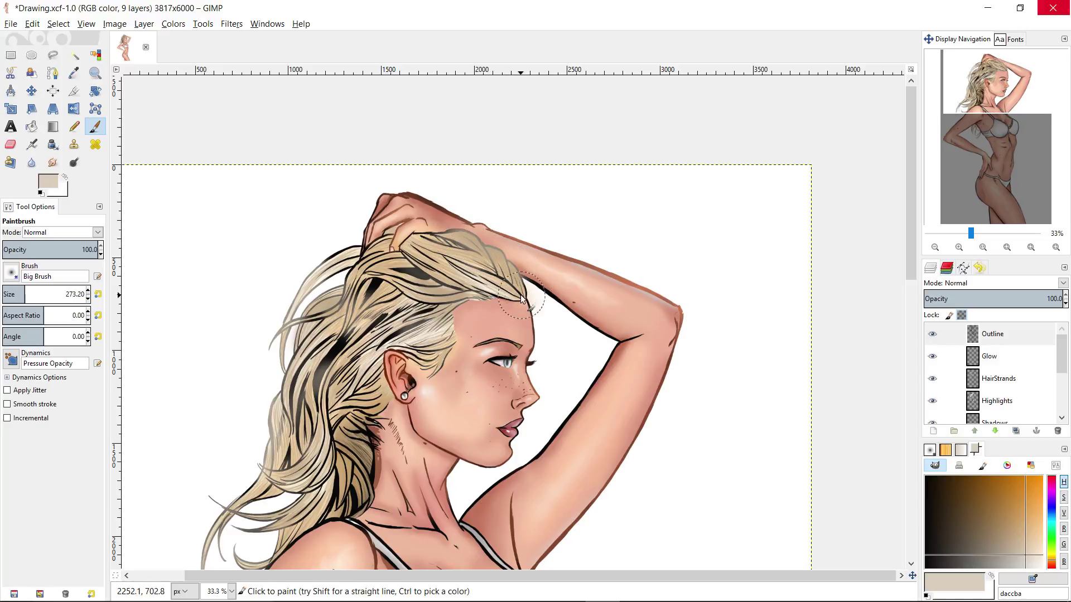
drag(266, 347, 279, 360)
- Save the drawing
key(z)
ctrl+click(447, 377)
ctrl+click(450, 371)
click(469, 345)
click(475, 323)
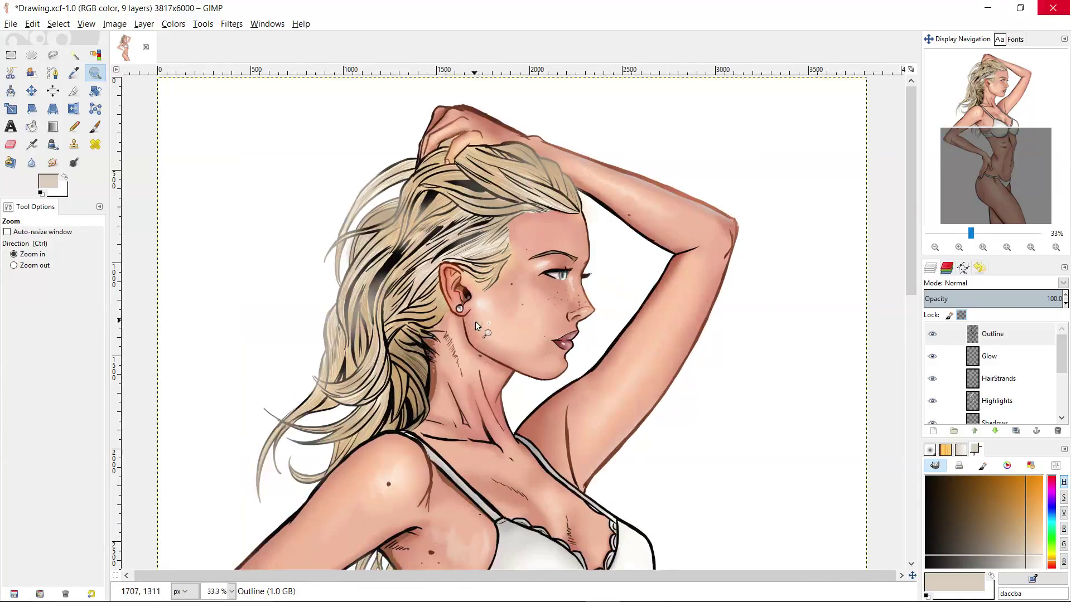
click(477, 324)
key(ctrl+s)
- Set the brush size to 223.60 and the colour to light grey (cccccc), and recolour the outlines of the bra cups
key(p)
click(1052, 566)
click(1042, 494)
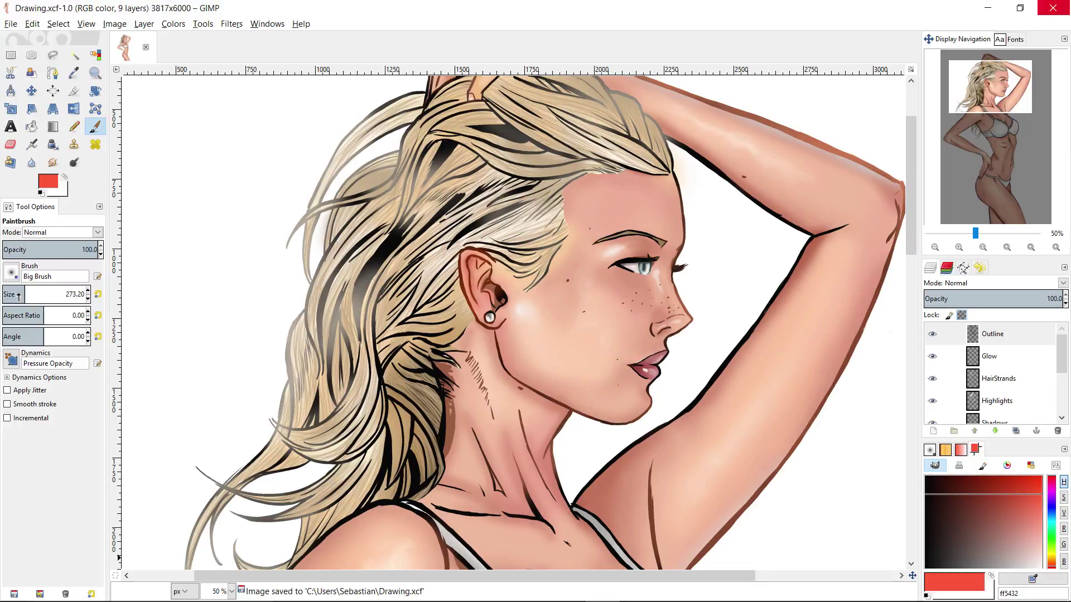
key(z)
mouse_move(668, 360)
mouse_down()
mouse_move(663, 372)
mouse_move(685, 360)
mouse_move(644, 229)
mouse_up()
ctrl+click(681, 384)
ctrl+click(681, 385)
click(643, 225)
key(p)
drag(998, 554, 1018, 577)
drag(12, 298, 51, 299)
drag(492, 429, 468, 418)
drag(664, 413, 662, 370)
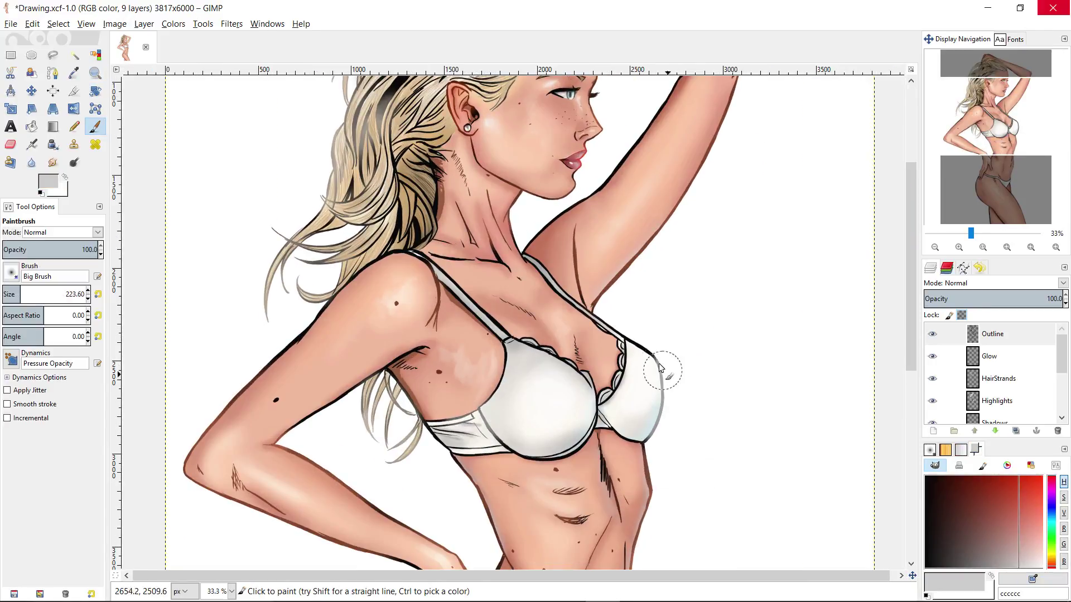
- Lighten the remaining bra outlines and the waistband line of the briefs with light grey (cccccc)
key(z)
ctrl+click(597, 402)
key(p)
mouse_move(524, 352)
mouse_down()
mouse_move(482, 302)
mouse_move(467, 145)
mouse_up()
key(z)
ctrl+click(467, 293)
double_click(582, 413)
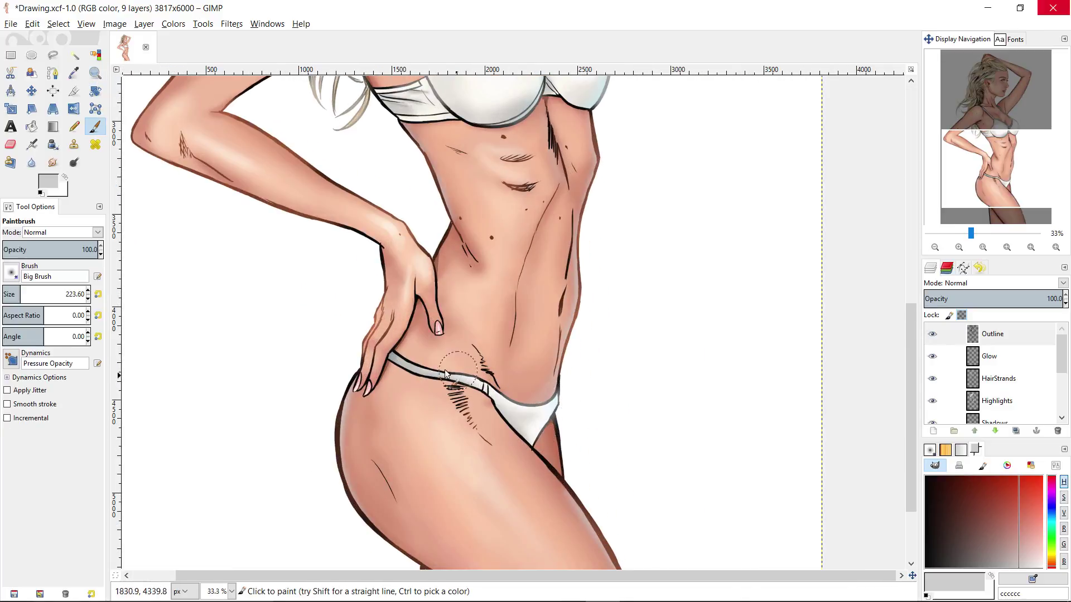
drag(445, 371, 401, 360)
- Sample dark brown (331209) from the drawing and retouch a small part of the head's line art
key(z)
ctrl+click(504, 389)
ctrl+click(505, 390)
drag(591, 321, 607, 420)
click(749, 413)
mouse_move(565, 167)
mouse_down()
mouse_move(569, 370)
mouse_move(618, 498)
mouse_up()
click(563, 371)
double_click(565, 381)
key(p)
ctrl+click(577, 396)
drag(580, 410, 604, 391)
key(z)
ctrl+click(580, 393)
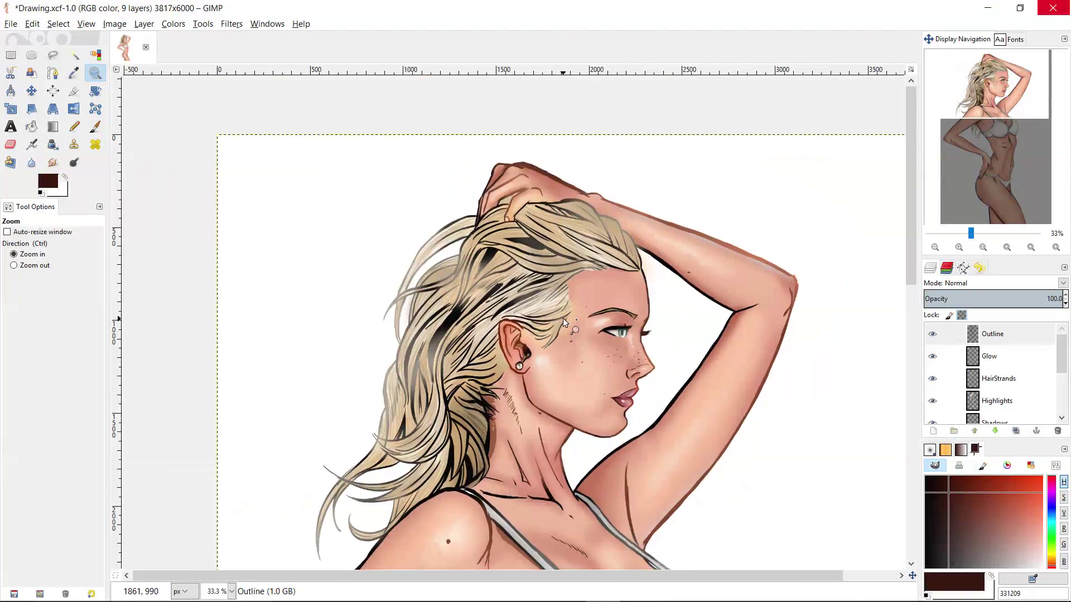
- On the HairStrands layer, set the colour to near-white (f6f6f6) and brighten the strands at the back and crown of the head
drag(564, 319, 633, 312)
click(580, 363)
click(999, 379)
drag(1034, 558, 1039, 569)
key(p)
drag(533, 349, 530, 334)
drag(519, 481, 505, 399)
key(ctrl+z)
mouse_move(488, 223)
mouse_down()
mouse_move(463, 322)
mouse_move(432, 355)
mouse_up()
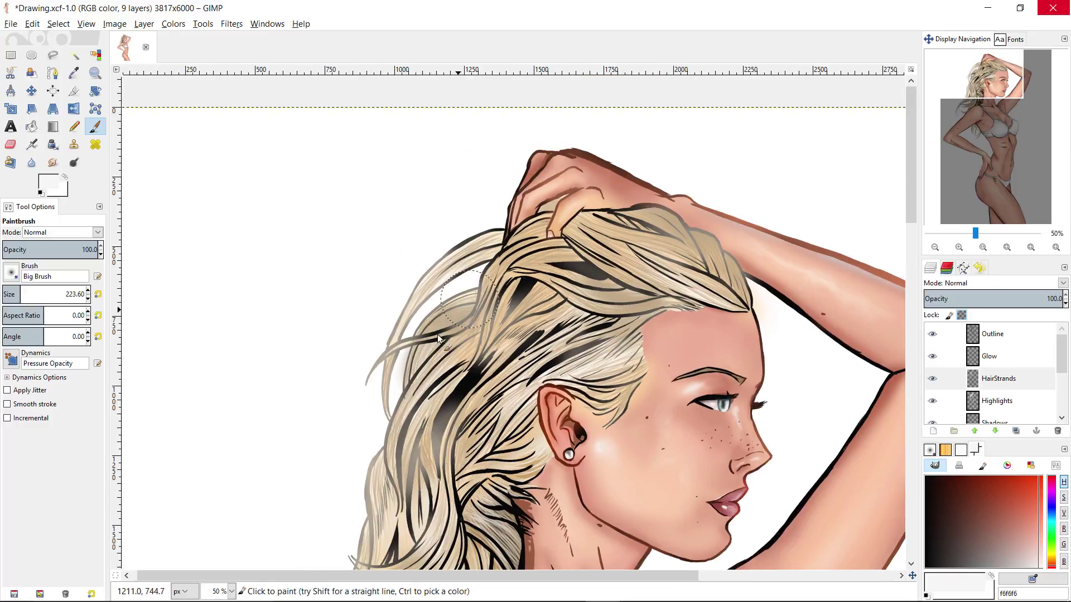
drag(635, 232, 597, 303)
- Brighten the loose hair strands behind the head on the HairStrands layer with near-white (f6f6f6)
key(z)
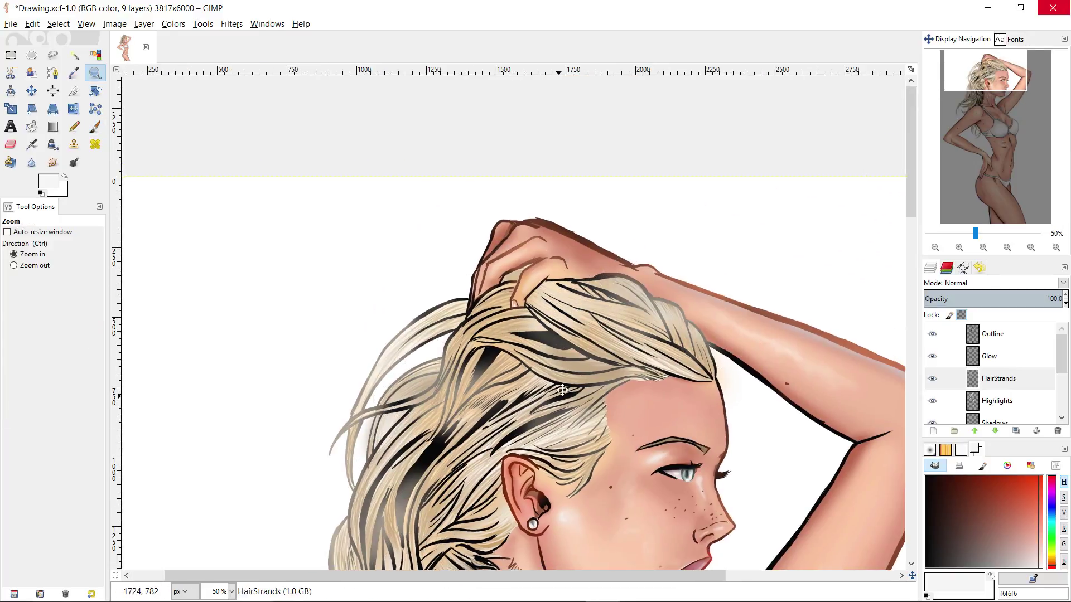
ctrl+click(559, 390)
ctrl+click(525, 319)
click(368, 407)
key(p)
drag(370, 381, 373, 396)
key(z)
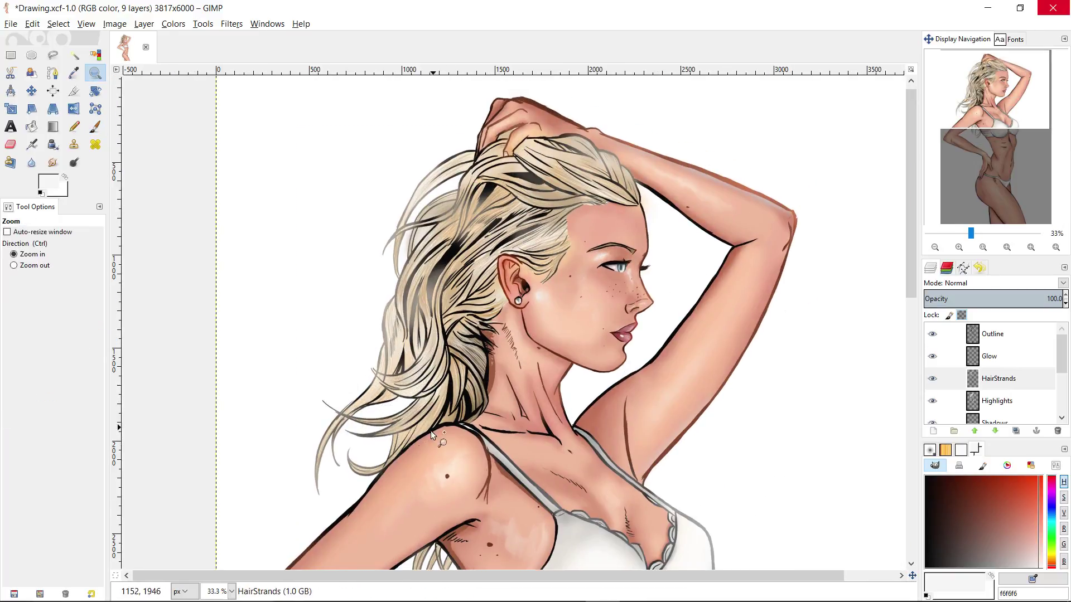
triple_click(430, 431)
key(p)
- On the Outline layer, enlarge the brush, sample pale beige (f0d5b3) from the hair and sweep it over the hair outlines
key(z)
ctrl+click(403, 480)
ctrl+click(403, 480)
key(p)
click(993, 334)
drag(21, 294, 26, 294)
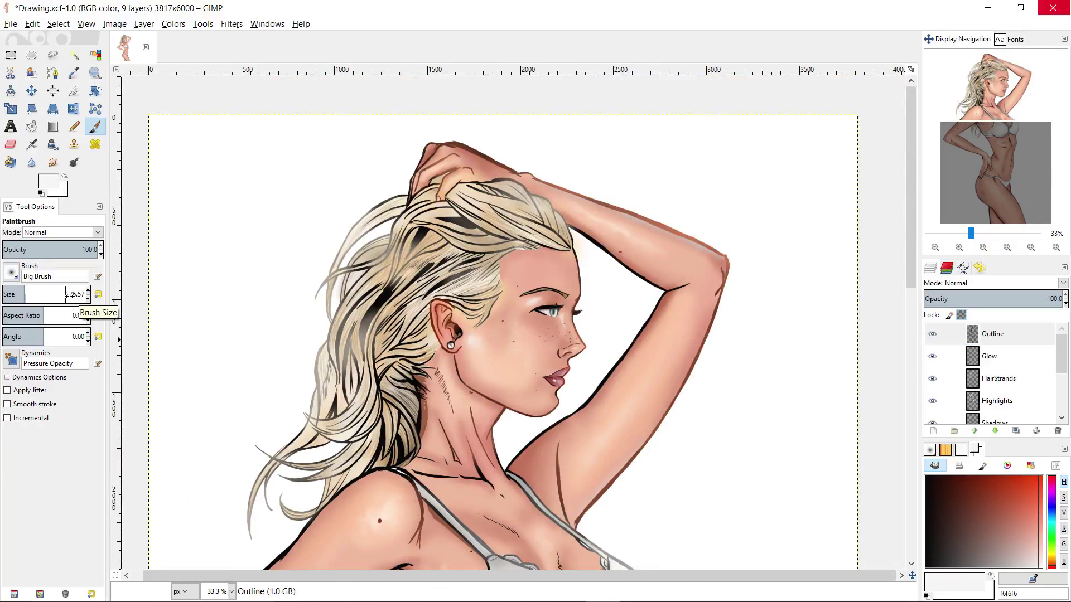
ctrl+click(359, 334)
mouse_move(279, 473)
mouse_down()
mouse_move(329, 292)
mouse_move(383, 204)
mouse_move(421, 298)
mouse_move(390, 257)
mouse_move(447, 242)
mouse_move(474, 279)
mouse_move(490, 202)
mouse_up()
- Soften the remaining dark outlines in the back and lower hair with further pale beige (f0d5b3) strokes
key(z)
ctrl+click(579, 306)
ctrl+click(579, 307)
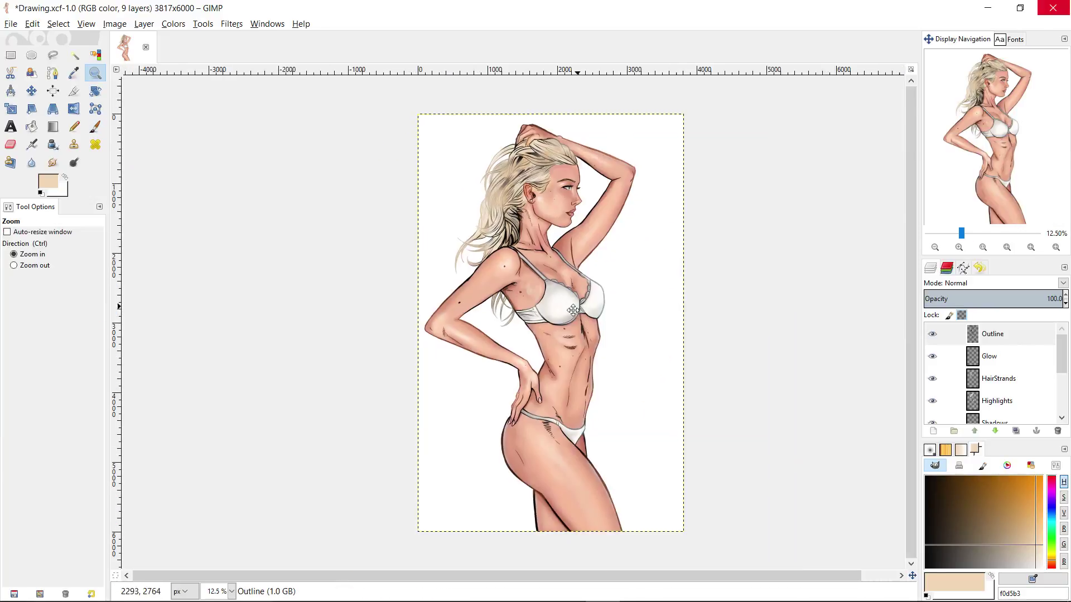
double_click(554, 295)
key(p)
drag(454, 342, 441, 437)
drag(59, 295, 63, 295)
drag(496, 286, 474, 385)
key(z)
double_click(471, 306)
key(p)
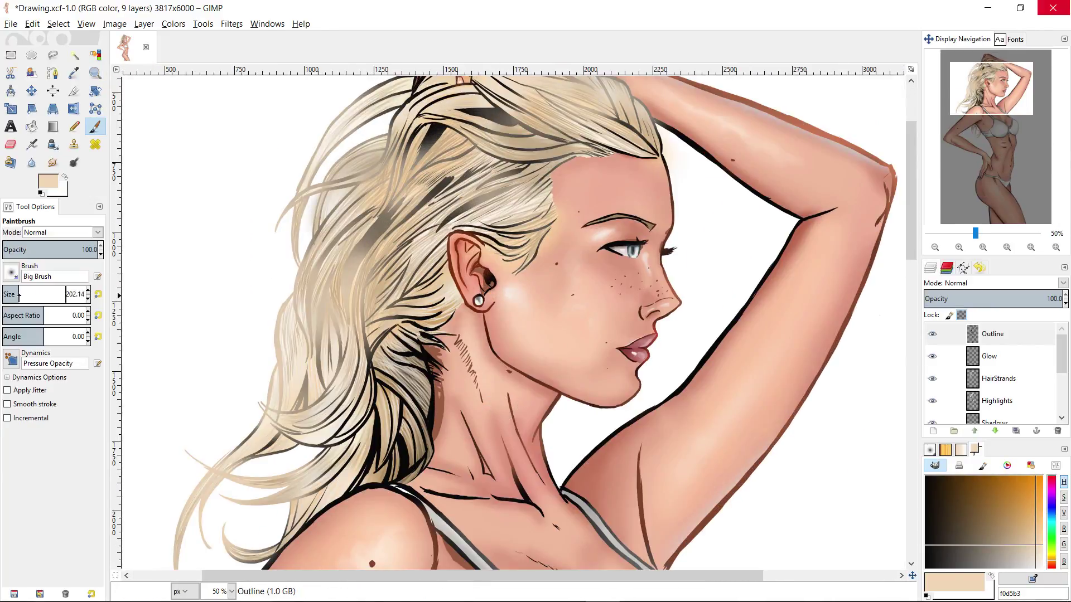
- Reduce the brush size and select the hair area by colour on the Colour layer
drag(21, 294, 5, 294)
click(1004, 401)
click(96, 55)
scroll(1030, 394, down, 4)
click(1031, 395)
click(509, 208)
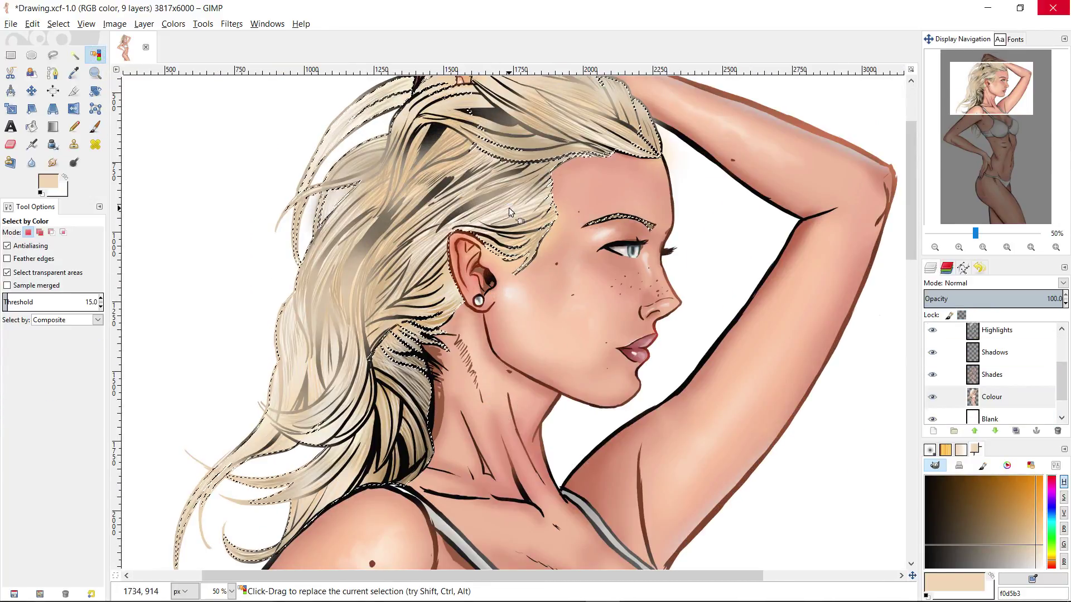
- Paint white (ffffff) highlights across the selected hair on the Highlights layer and clear the selection
key(p)
click(1018, 331)
drag(404, 332, 426, 407)
drag(466, 90, 399, 101)
mouse_move(502, 129)
mouse_down()
mouse_move(465, 245)
mouse_move(600, 247)
mouse_up()
key(ctrl+shift+a)
key(z)
ctrl+click(647, 330)
ctrl+click(647, 330)
ctrl+click(647, 330)
ctrl+click(647, 330)
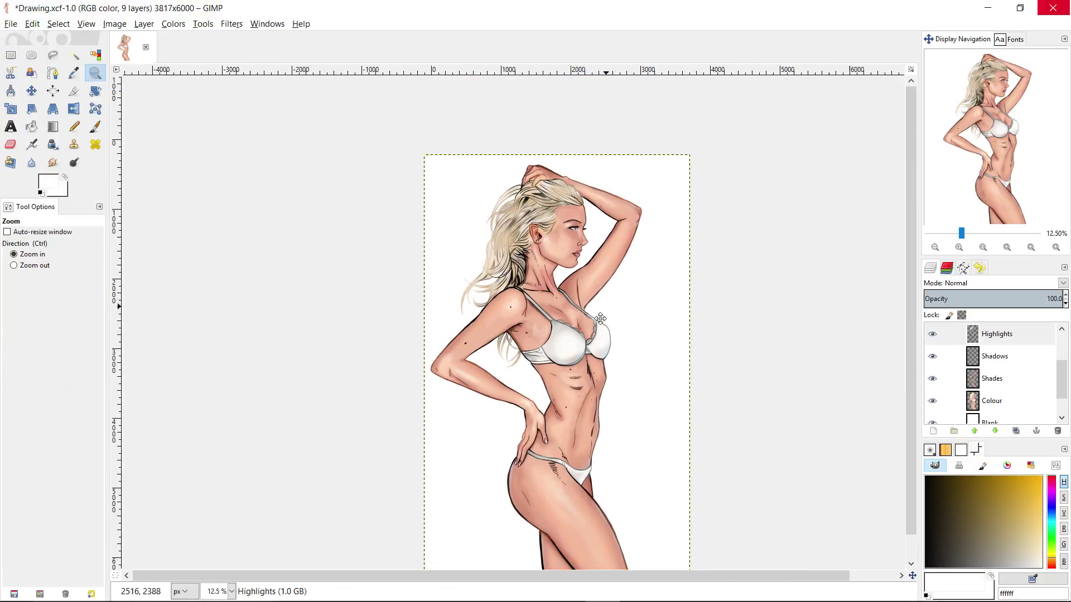
- Restore the hair selection, add more white highlights to the strands at the back of the head and deselect
triple_click(599, 284)
key(ctrl+z)
key(p)
drag(378, 271, 388, 263)
drag(392, 209, 403, 290)
key(ctrl+shift+a)
key(z)
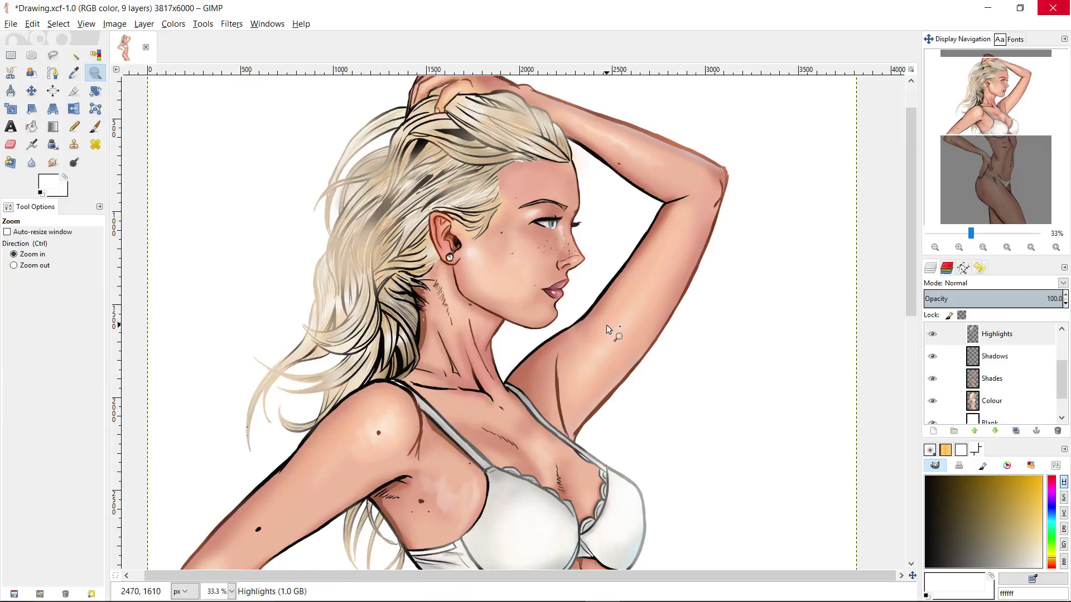
- Fill the Blank background layer with a linear diagonal gradient from grey (b8b8b8) at the top to white at the bottom
ctrl+click(606, 326)
ctrl+click(605, 326)
ctrl+click(605, 325)
drag(570, 213, 601, 373)
click(990, 420)
click(1010, 566)
click(53, 127)
drag(594, 145, 617, 468)
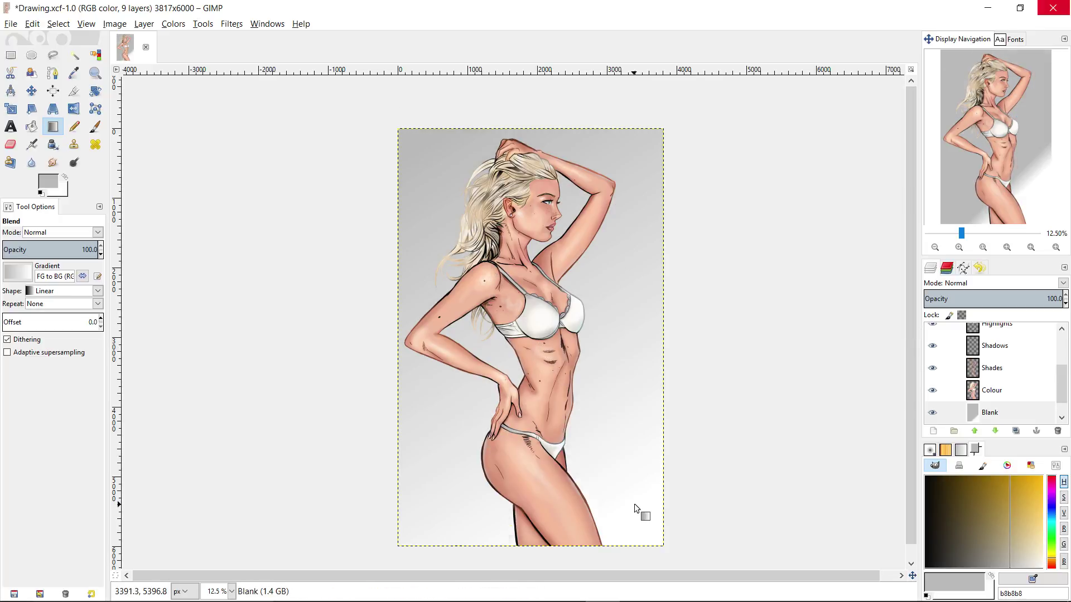
- Select the Glow layer and set up the Paintbrush at size 42.57 with pale cyan (e4ffff)
key(z)
click(596, 352)
key(minus)
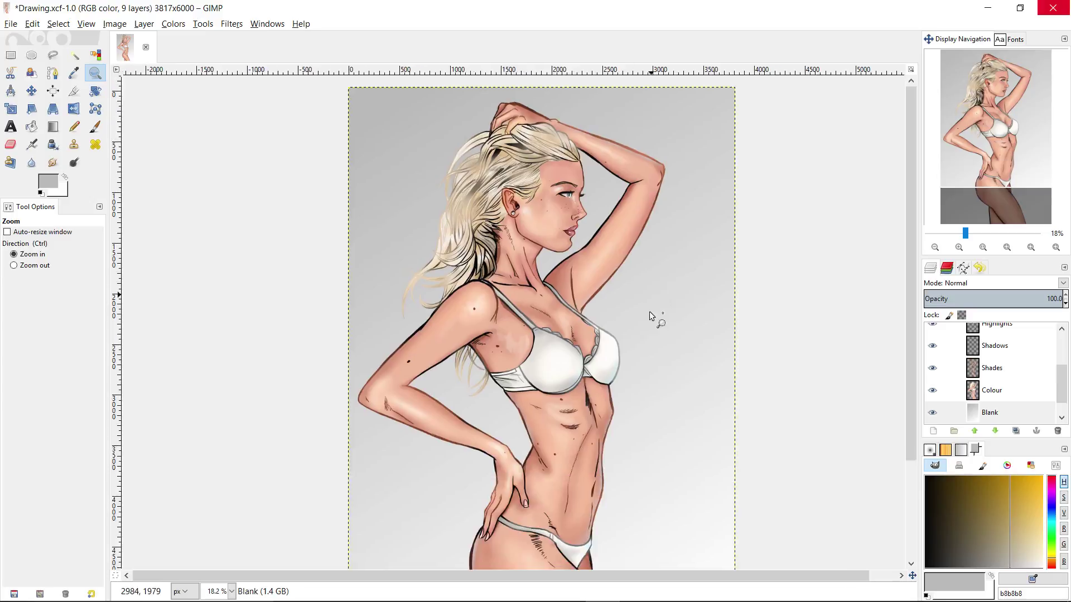
scroll(625, 373, down, 3)
scroll(992, 379, up, 3)
click(989, 356)
click(617, 390)
click(617, 390)
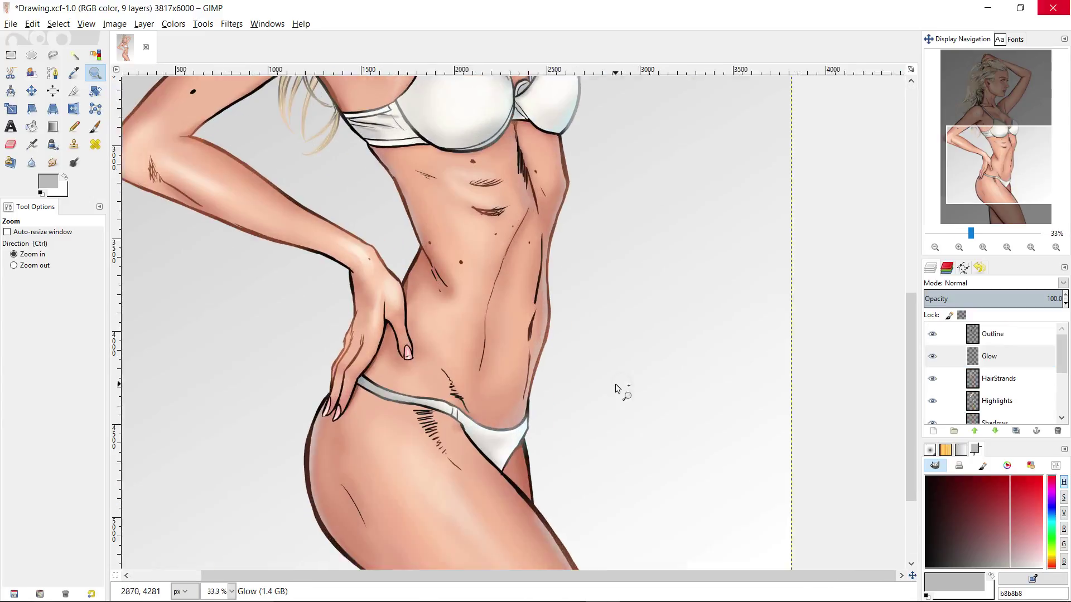
key(p)
click(5, 294)
click(1051, 527)
drag(1051, 527, 1052, 523)
click(1042, 558)
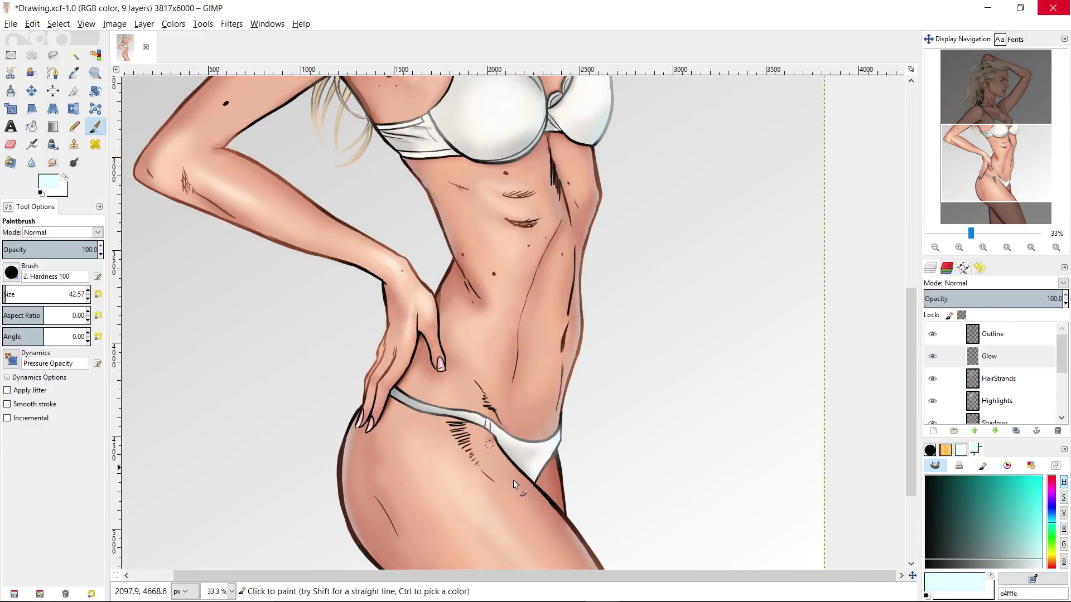
- Paint a pale cyan rim light along the front of the thigh, the front edge of the torso and the raised upper arm
drag(514, 485, 340, 278)
drag(379, 307, 401, 329)
drag(389, 221, 411, 362)
drag(402, 359, 410, 317)
scroll(417, 249, up, 10)
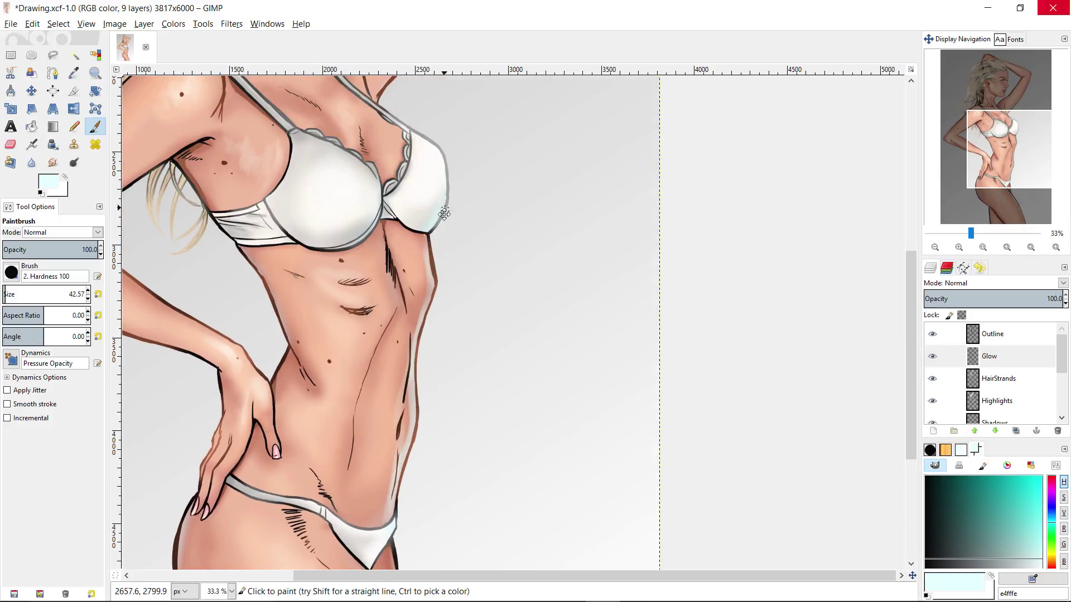
scroll(380, 282, up, 4)
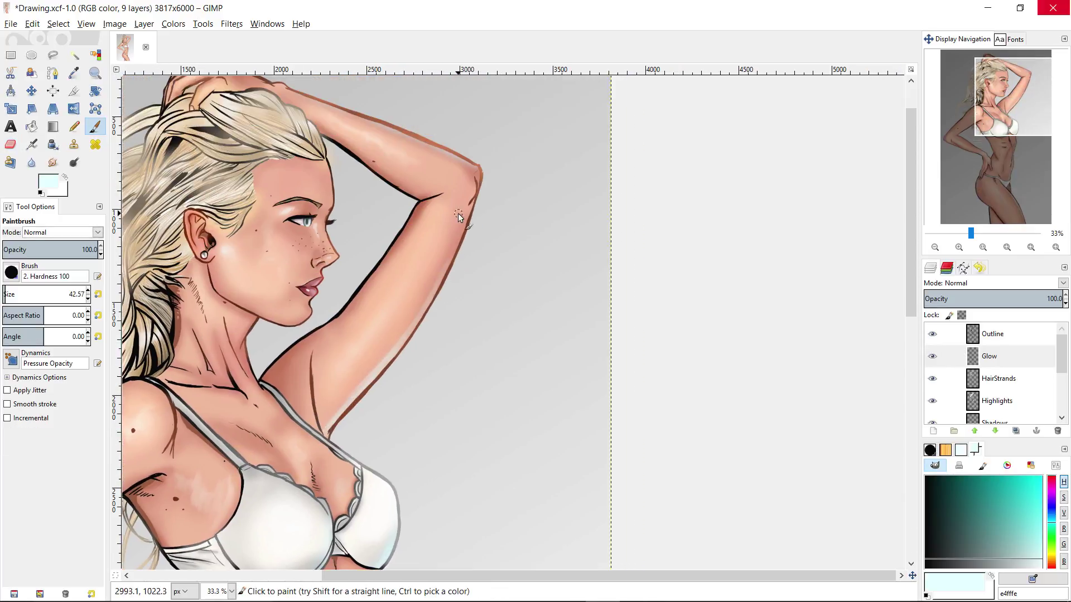
- Refine the glow along the face profile with a 23.13 brush and erase the excess around the nose and mouth
ctrl+scroll(338, 286, up, 2)
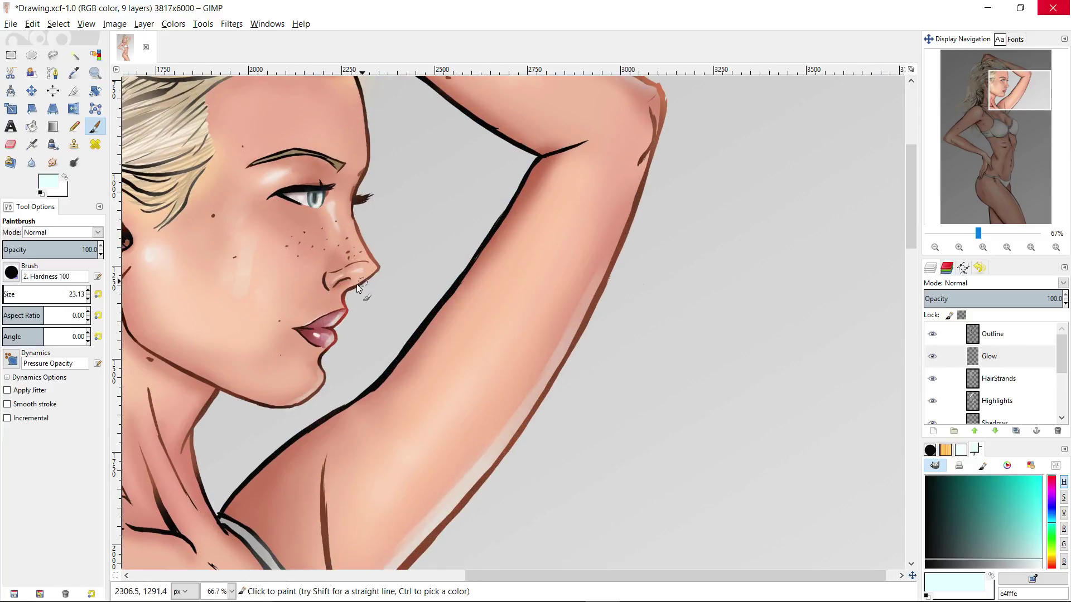
scroll(364, 284, up, 3)
key(z)
ctrl+scroll(614, 285, down, 3)
scroll(591, 318, down, 1)
ctrl+scroll(569, 290, up, 1)
key(shift+e)
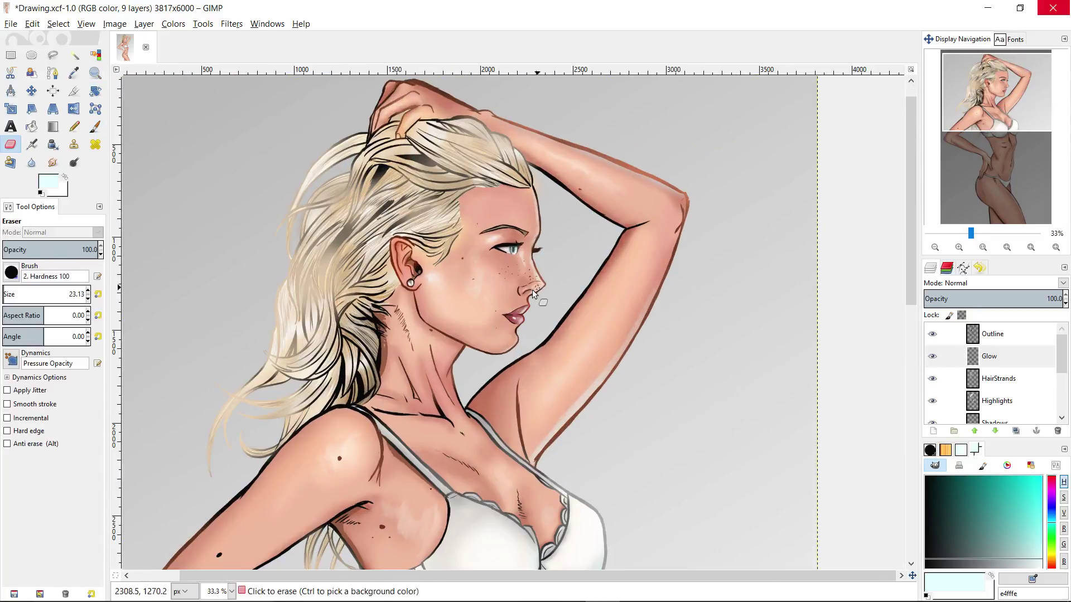
scroll(524, 296, down, 3)
ctrl+scroll(538, 236, up, 1)
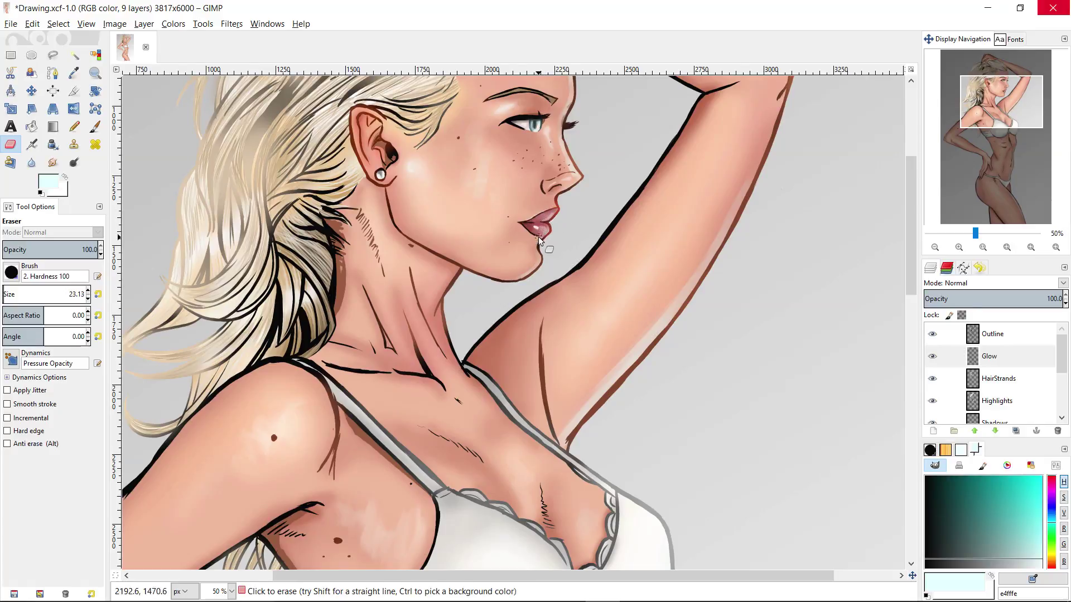
- Paint thin pale cyan glow along the lowered forearm, the hand on the hip and the back edge of the waist
ctrl+scroll(530, 305, down, 2)
ctrl+scroll(520, 273, up, 1)
ctrl+scroll(446, 335, down, 1)
ctrl+scroll(371, 371, up, 1)
key(p)
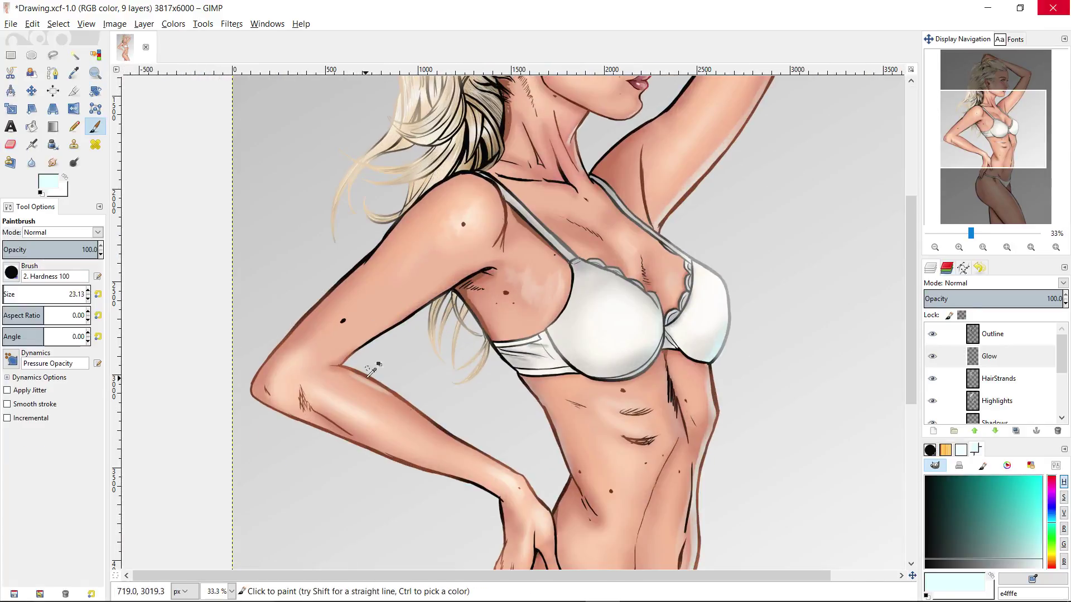
ctrl+scroll(447, 320, down, 2)
ctrl+scroll(433, 359, up, 2)
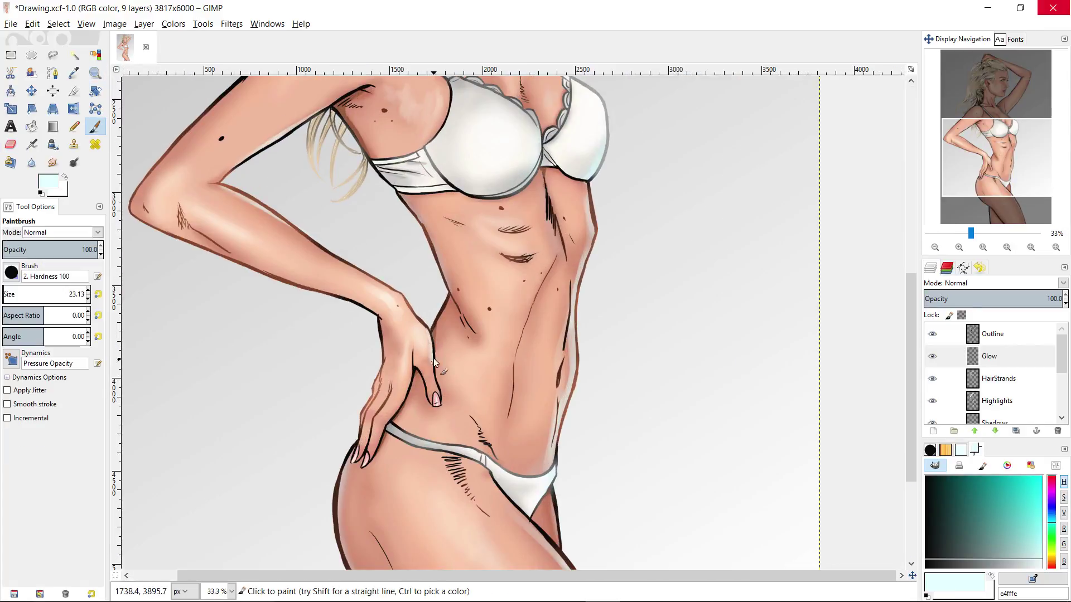
ctrl+scroll(515, 393, down, 2)
ctrl+scroll(469, 341, up, 2)
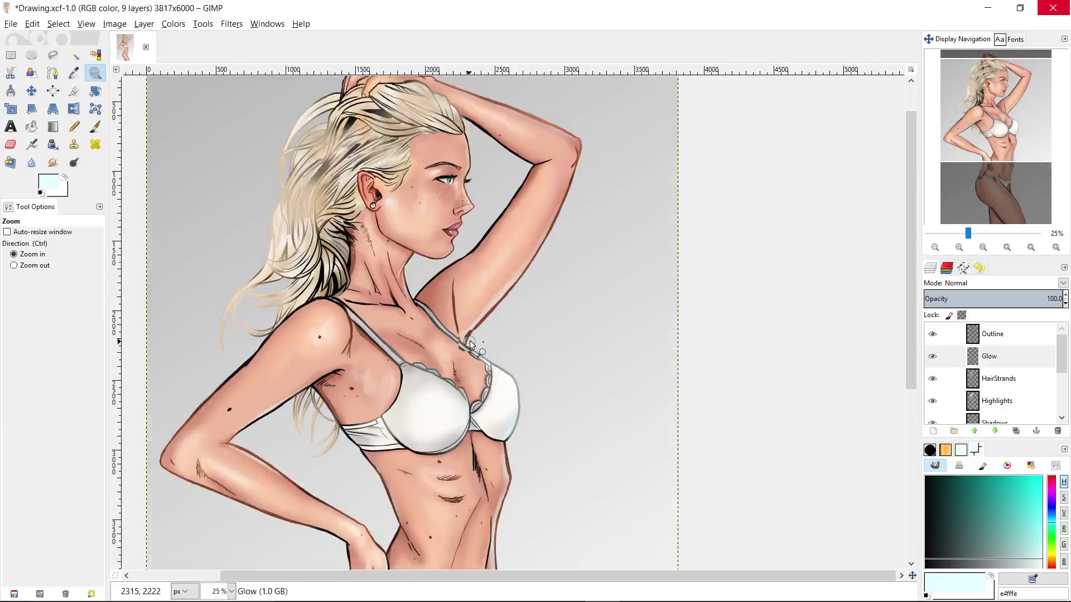
- Paint and smudge soft pale cyan glow along the raised arm and its elbow using a 49.28 brush
key(s)
scroll(510, 311, up, 5)
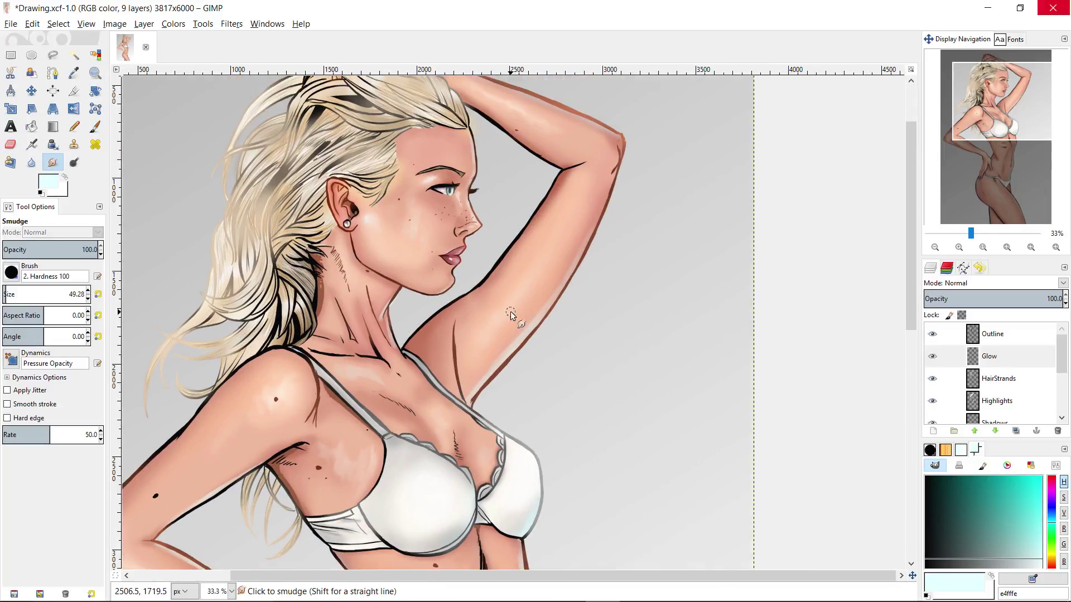
key(p)
scroll(395, 199, up, 1)
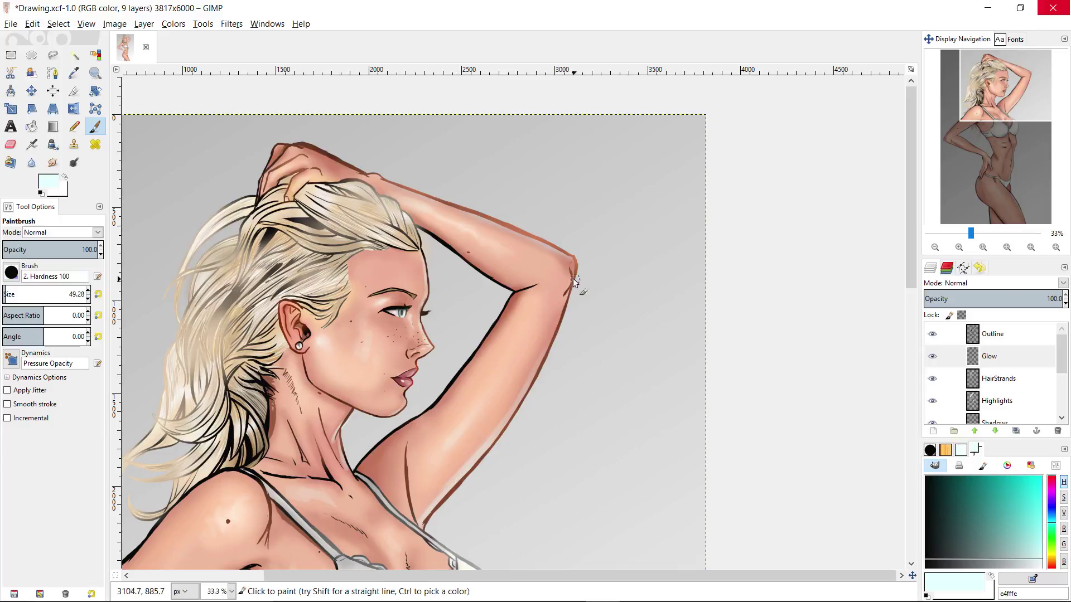
key(s)
key(p)
scroll(460, 276, left, 2)
key(s)
key(z)
scroll(470, 256, up, 2)
key(p)
- Brush near-white (f0f2f2) glow over the hair on the Glow layer with a 27.82 brush
drag(50, 300, 36, 304)
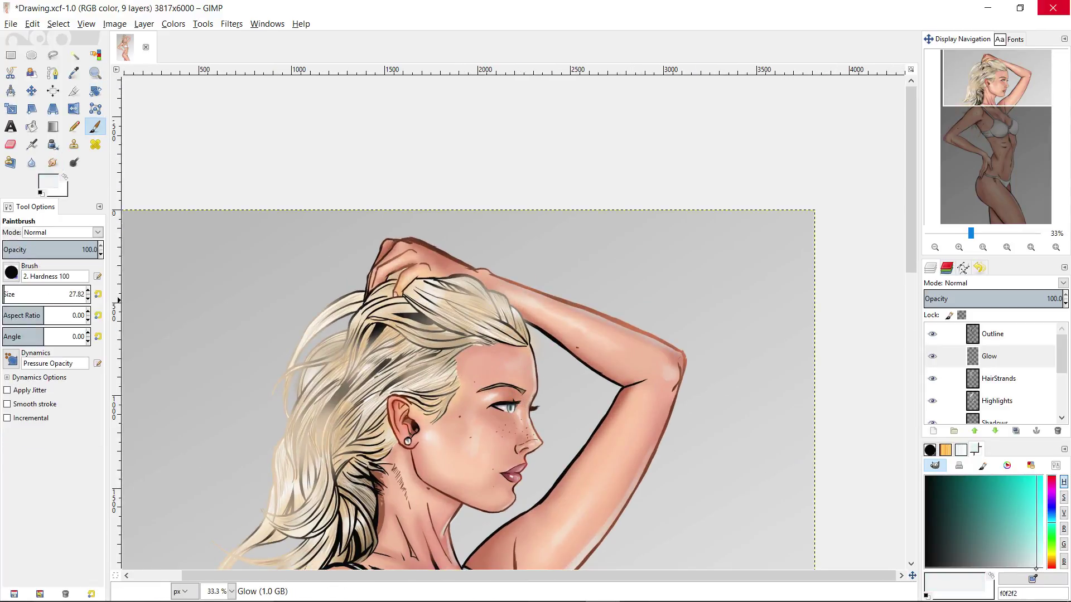
scroll(440, 335, up, 1)
scroll(498, 302, down, 4)
scroll(498, 301, left, 2)
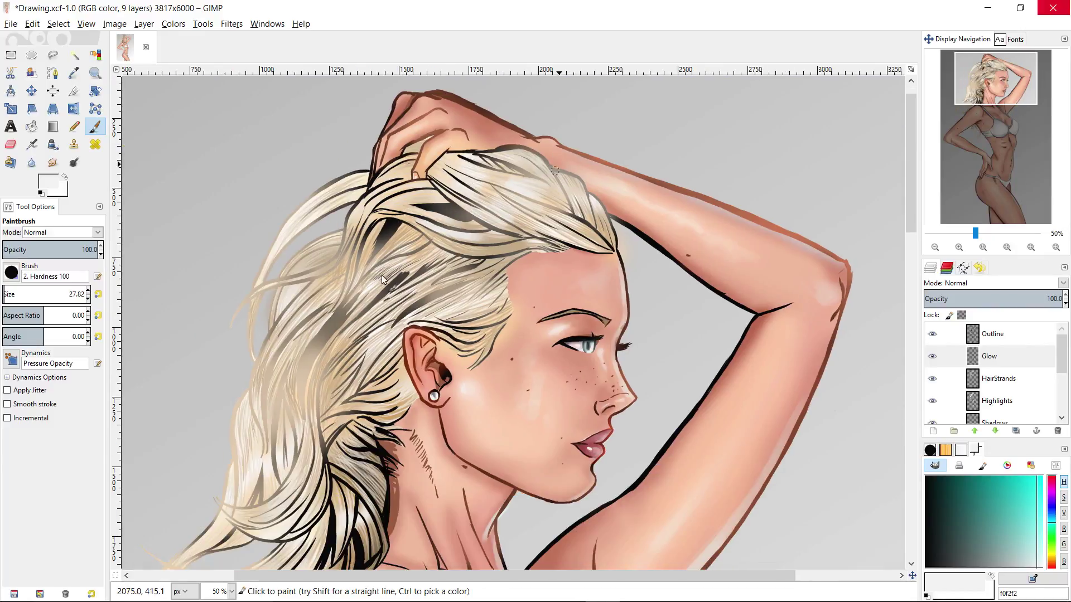
scroll(322, 354, down, 3)
scroll(323, 353, left, 1)
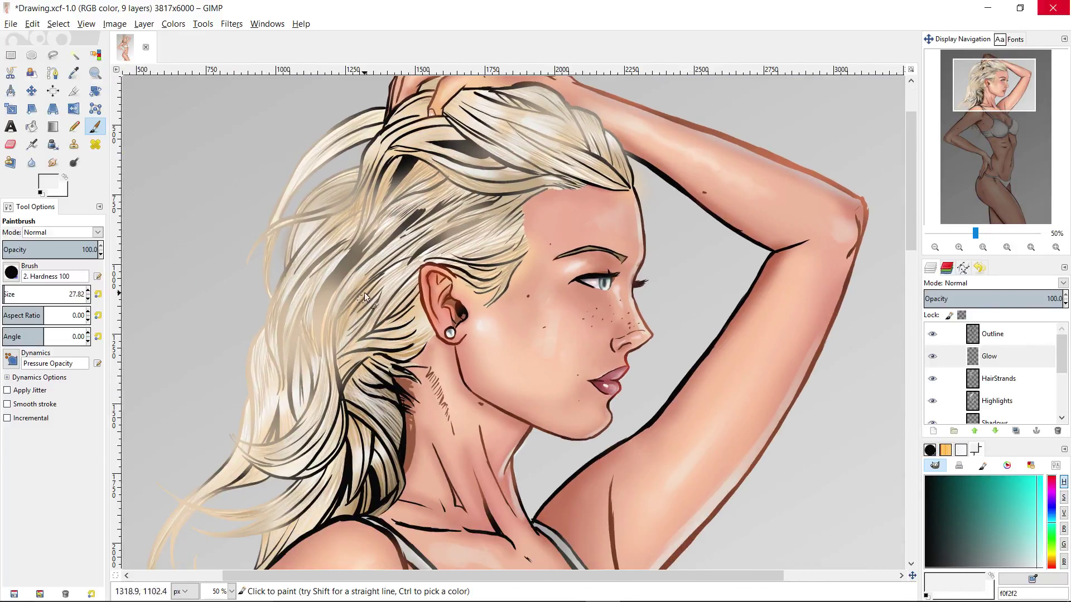
- Add a new transparent layer named LooseHairs above the Outline layer
key(z)
ctrl+click(471, 372)
ctrl+click(471, 372)
drag(558, 364, 593, 336)
double_click(394, 395)
key(p)
click(992, 334)
click(933, 431)
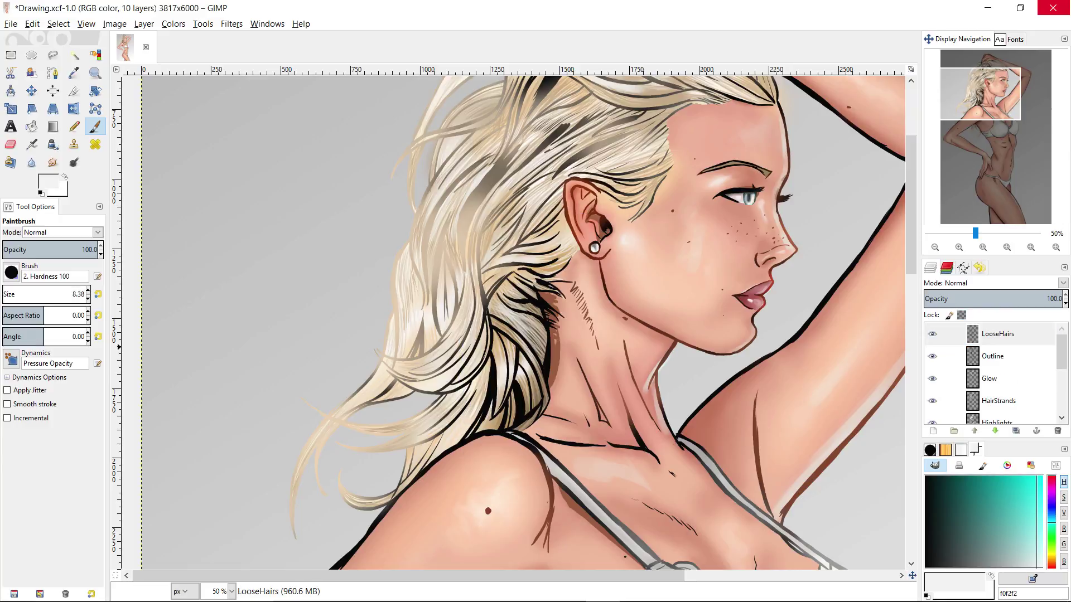
- Undo a trial strand behind the hair and change the paint colour to pale peach (fff2e7)
mouse_move(328, 262)
mouse_down()
mouse_move(318, 332)
mouse_move(360, 398)
mouse_up()
key(ctrl+z)
click(1054, 562)
drag(1040, 552, 1042, 562)
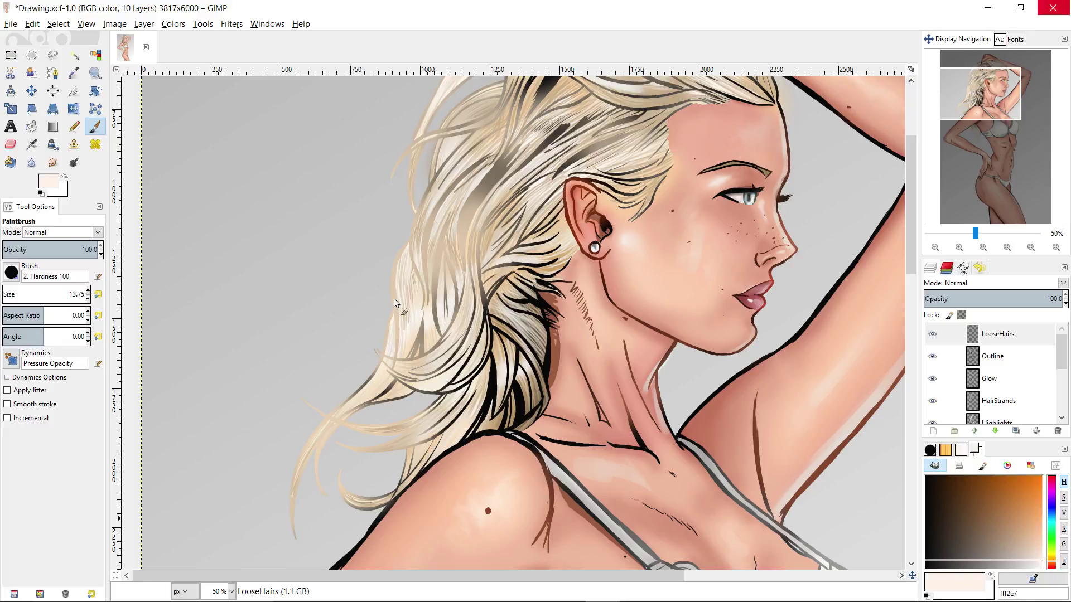
- Reduce the brush size to 4.36 and paint fine loose strands flying off the back of the hair
key(bracketleft)
key(bracketleft)
key(bracketleft)
key(bracketleft)
key(bracketleft)
key(bracketleft)
key(bracketleft)
key(bracketleft)
key(bracketleft)
drag(388, 314, 363, 385)
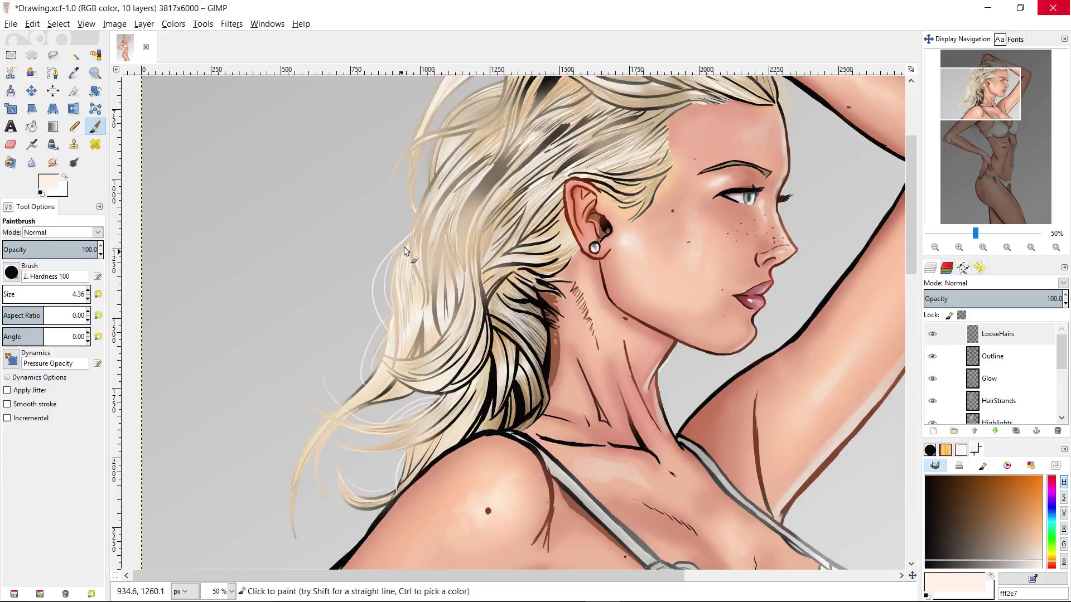
- Paint more fine loose strands around the crown and along the outer back edge of the hair
scroll(404, 246, up, 3)
scroll(415, 341, right, 5)
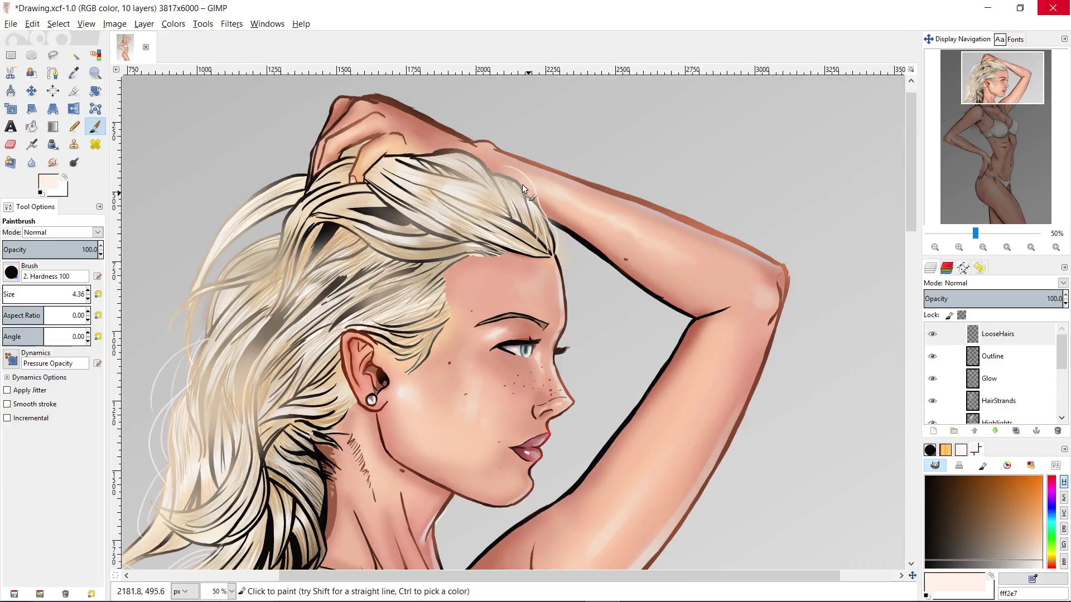
drag(244, 243, 222, 274)
scroll(310, 208, left, 2)
scroll(256, 323, down, 3)
drag(281, 207, 218, 391)
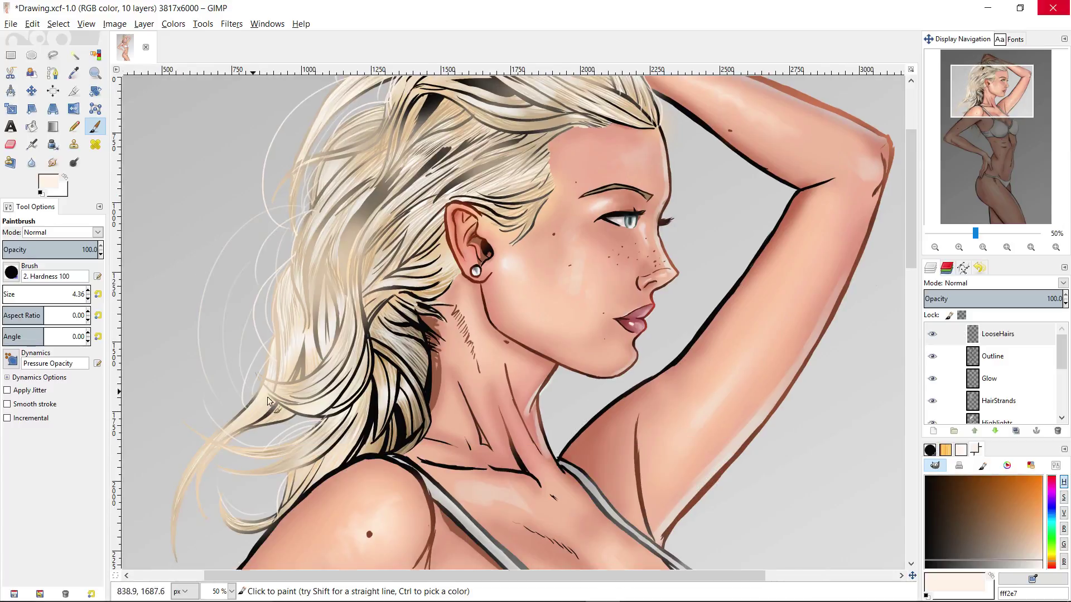
scroll(290, 385, down, 2)
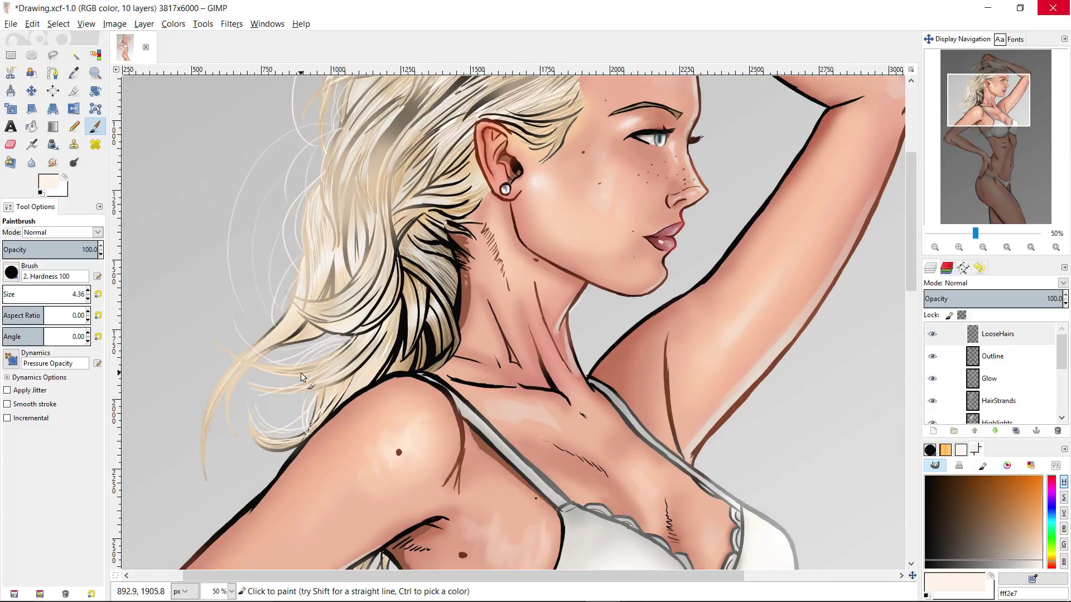
drag(313, 218, 291, 266)
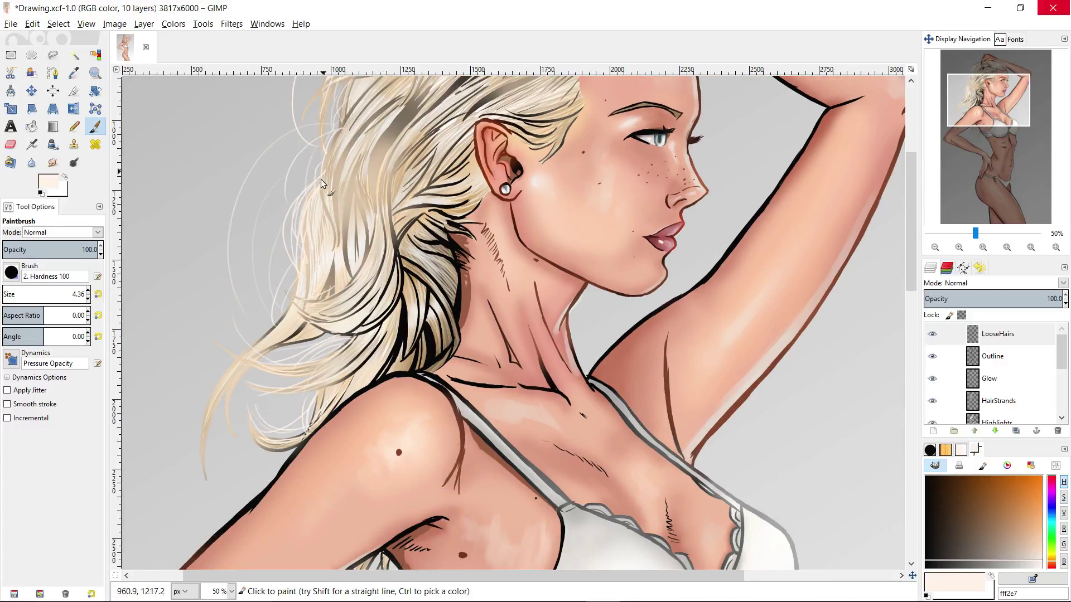
- Add thin loose strands to the hair hanging behind the armpit
scroll(321, 179, up, 3)
key(z)
ctrl+click(463, 302)
ctrl+click(463, 303)
ctrl+click(463, 302)
click(424, 319)
scroll(339, 315, down, 3)
click(339, 315)
click(339, 316)
key(p)
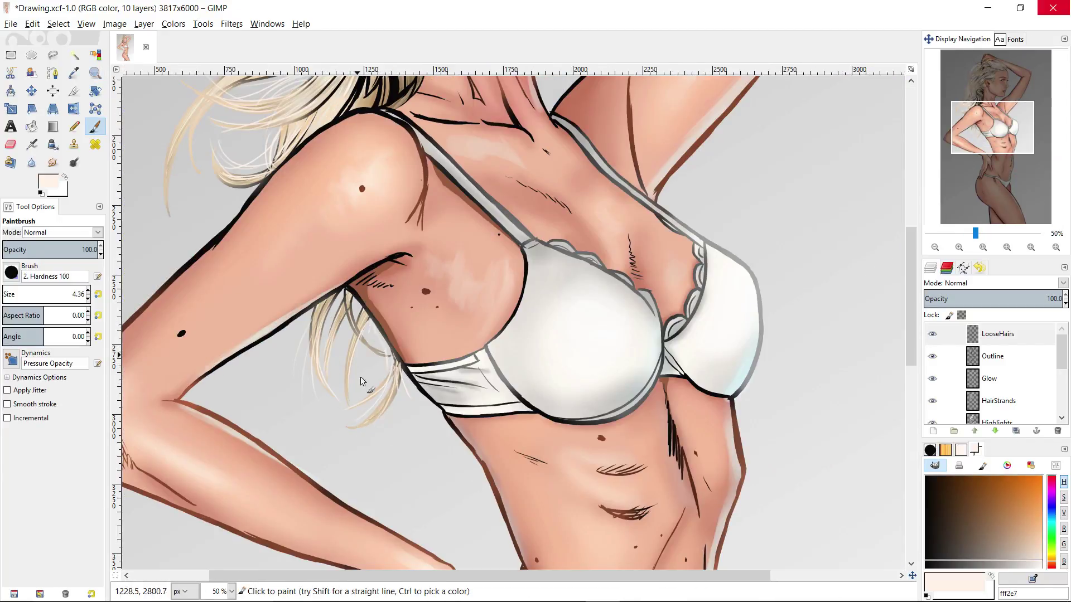
- Paint tiny pale peach body hairs along the front edge of the torso and across the lower belly
scroll(360, 376, down, 3)
scroll(533, 340, up, 1)
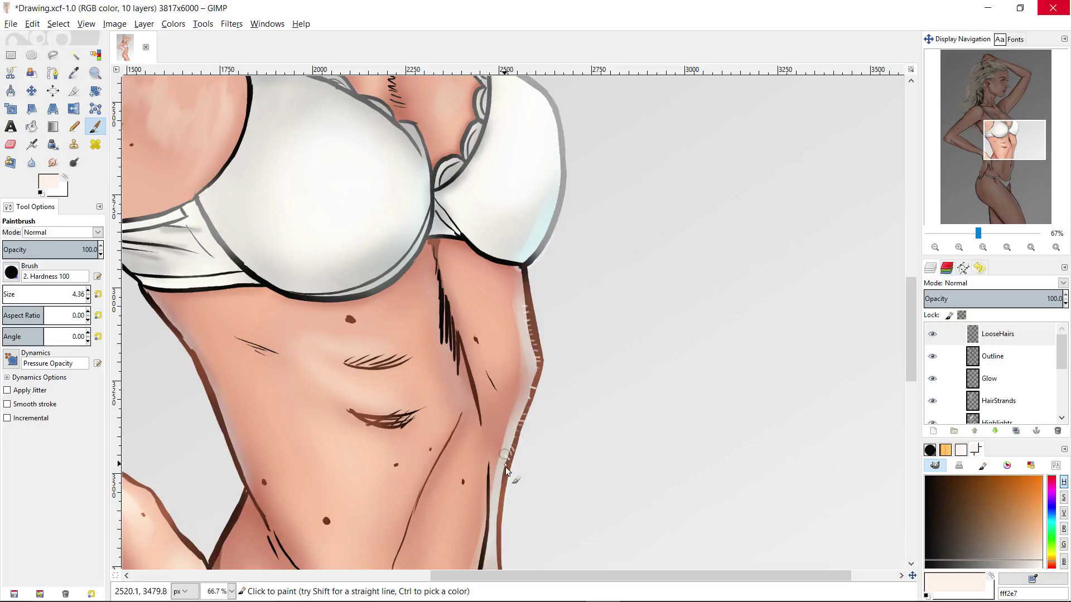
scroll(505, 472, down, 5)
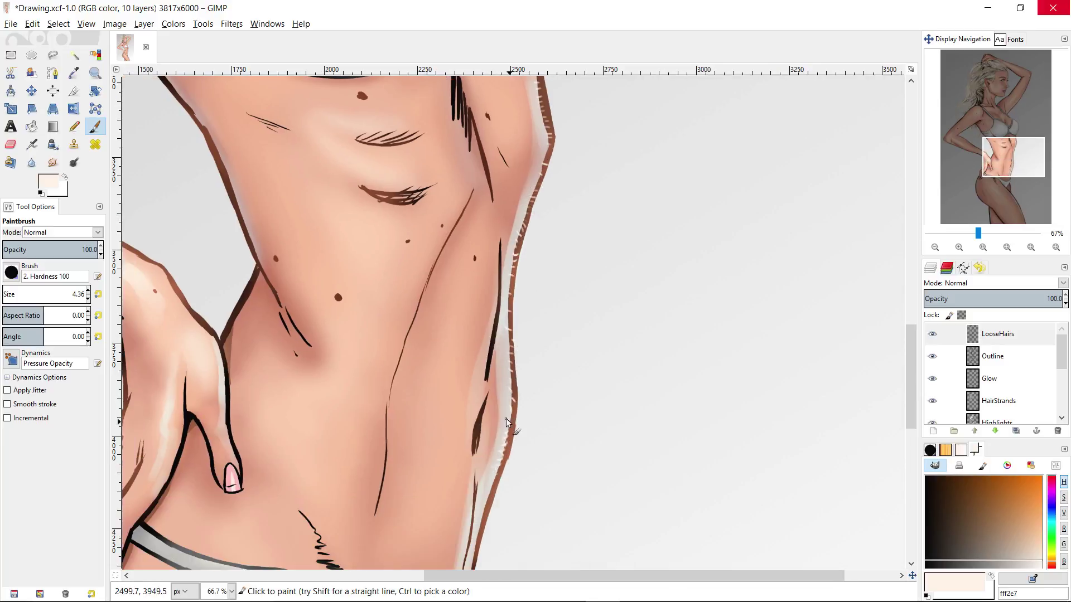
scroll(446, 488, down, 3)
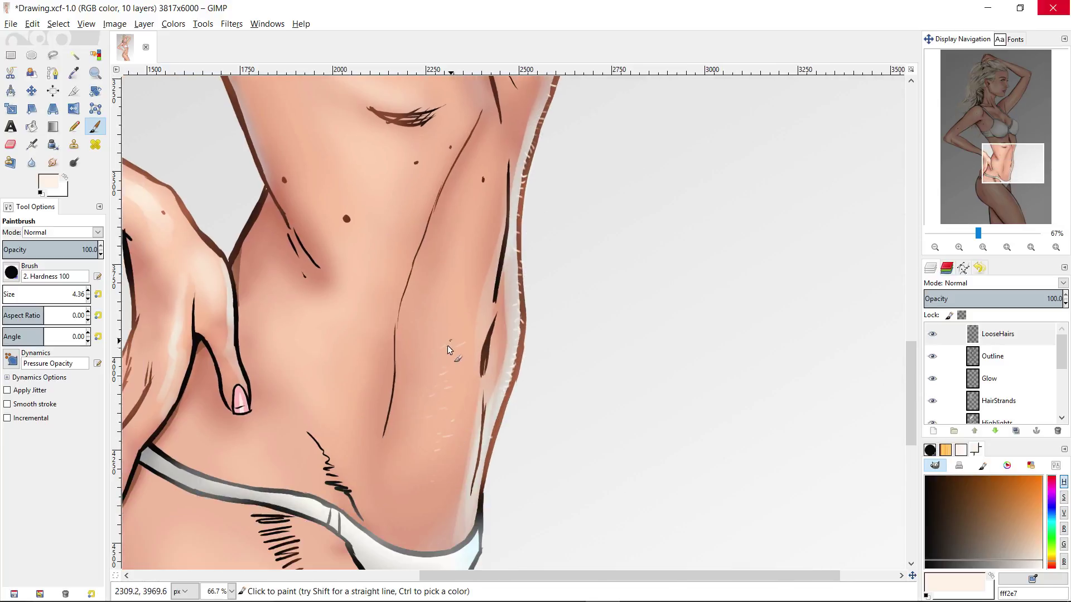
scroll(229, 265, down, 3)
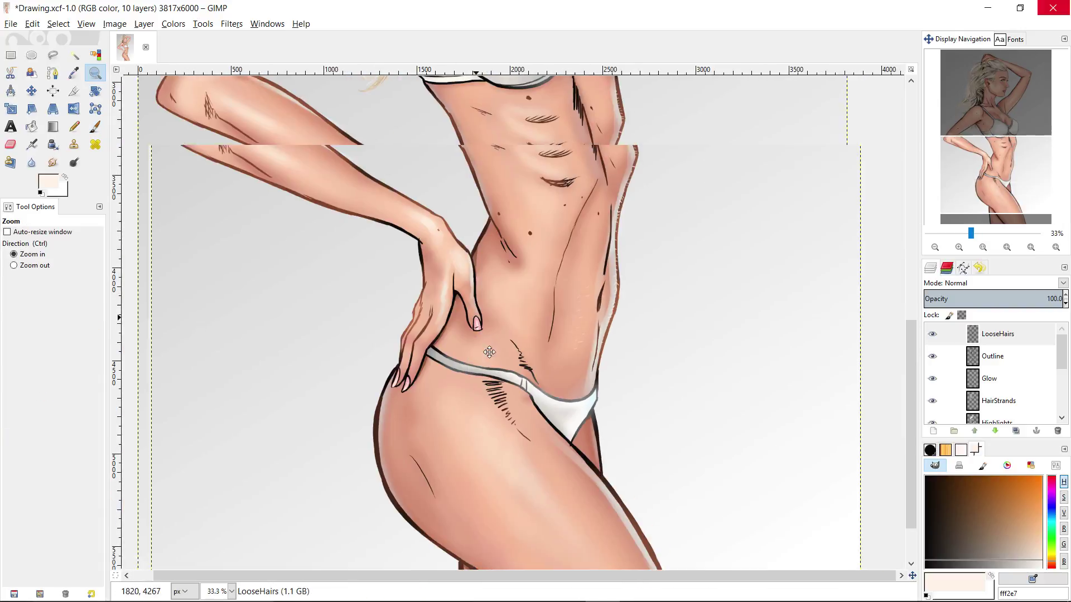
- Add tiny pale body hairs along the front edge of the thigh
scroll(451, 273, up, 2)
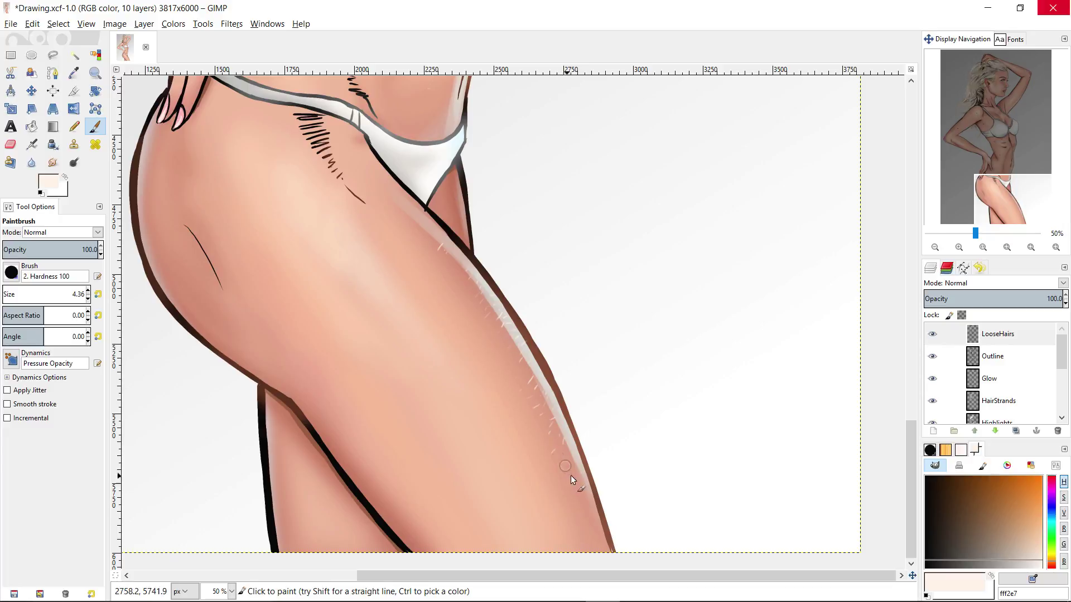
scroll(576, 459, down, 3)
scroll(624, 385, up, 3)
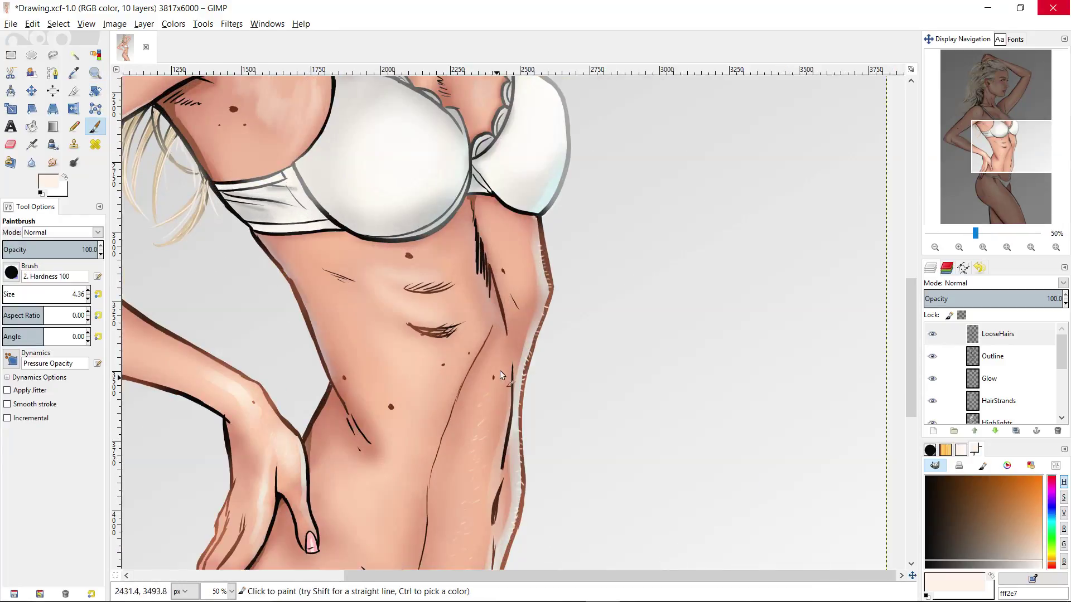
- Paint fine pale body hairs on the raised arm and the lowered forearm
drag(510, 240, 395, 566)
scroll(434, 222, down, 2)
scroll(598, 326, up, 1)
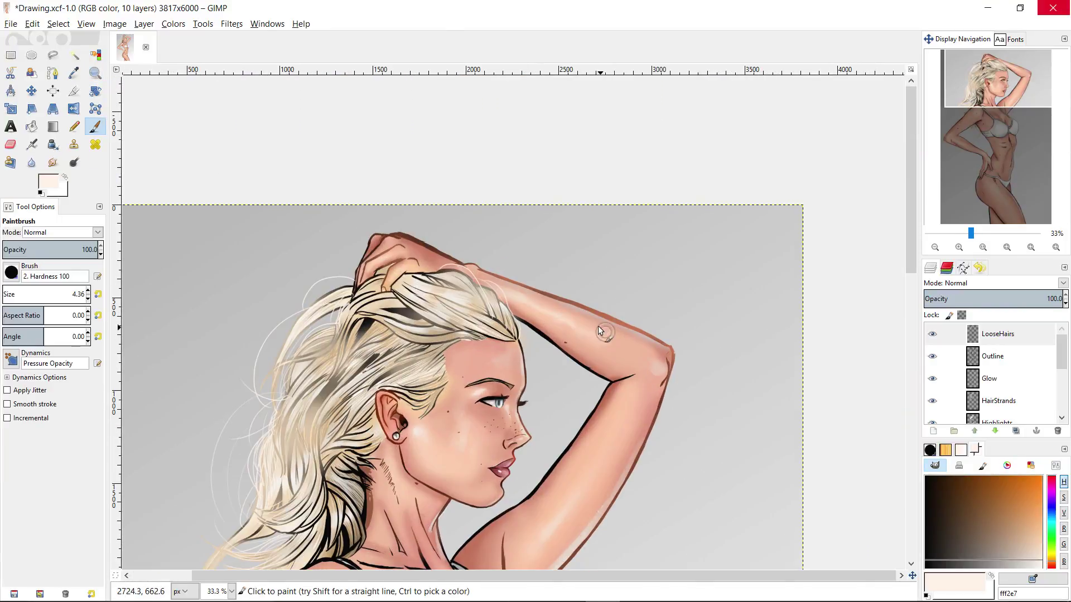
drag(622, 295, 679, 70)
drag(268, 564, 349, 460)
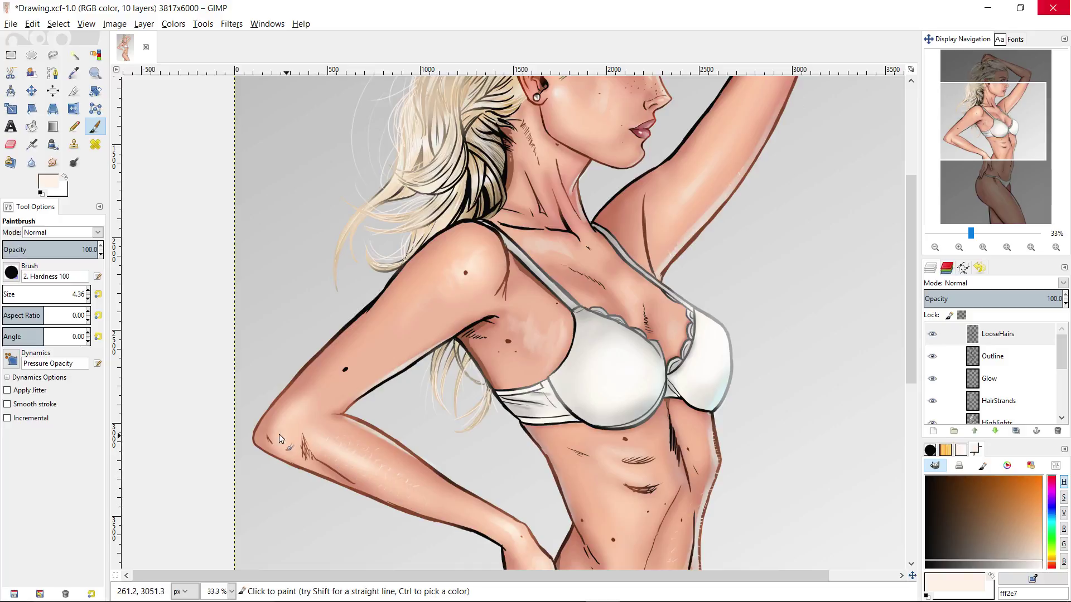
key(z)
ctrl+click(561, 426)
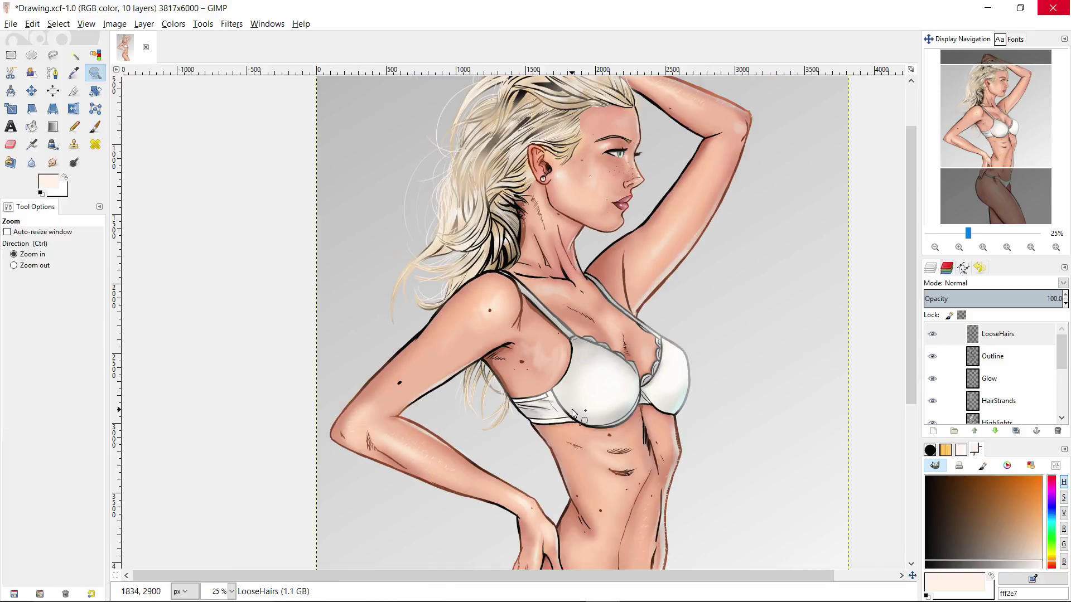
ctrl+click(573, 412)
drag(573, 412, 556, 311)
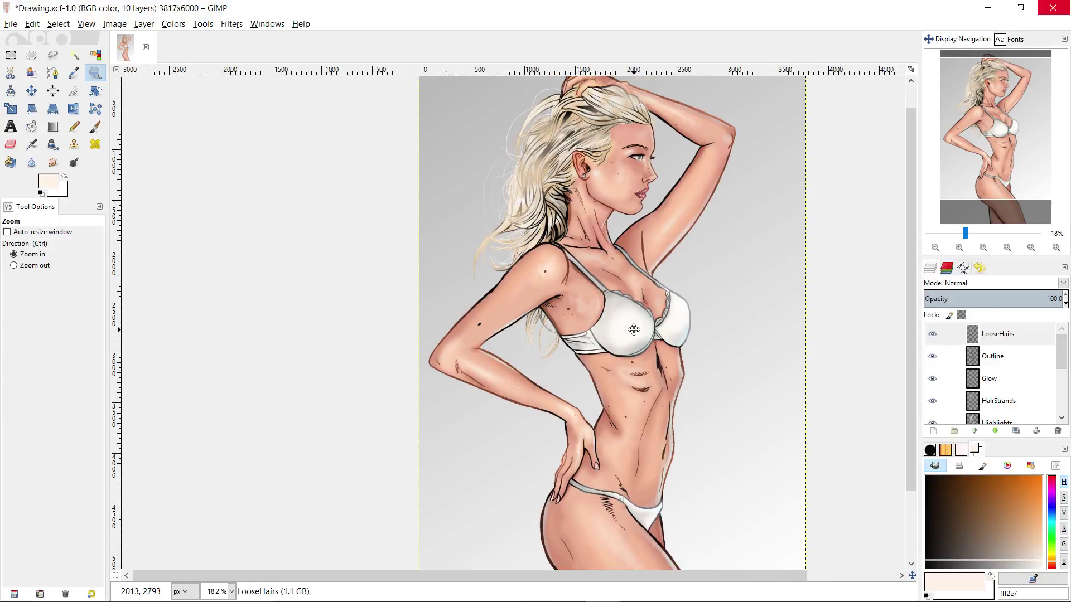
- Hide the docks around the canvas to show the whole figure unobstructed and save the drawing in its existing file
drag(715, 302, 651, 322)
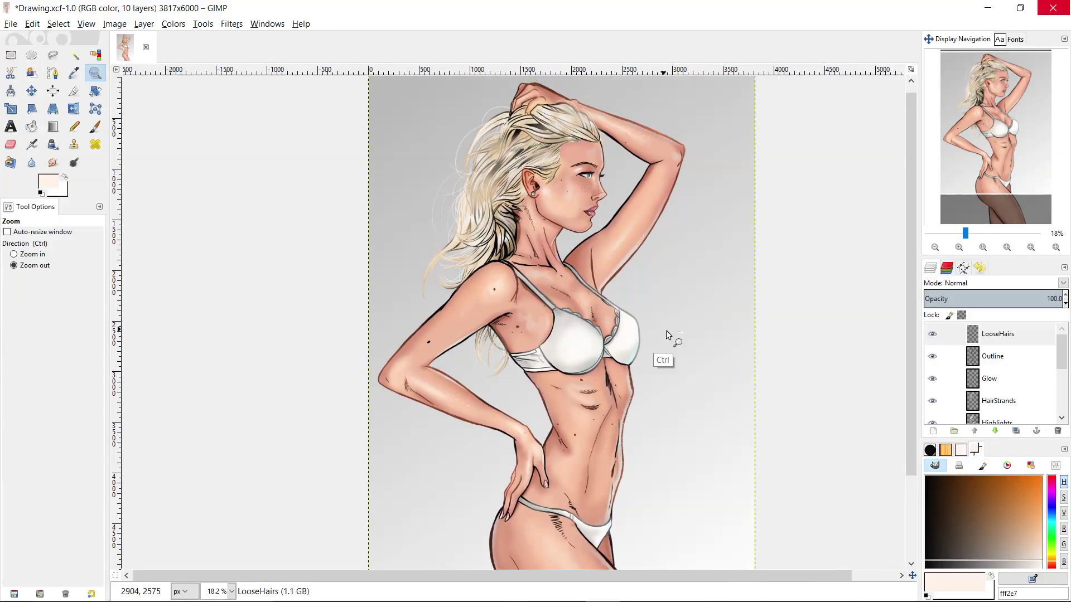
ctrl+click(666, 332)
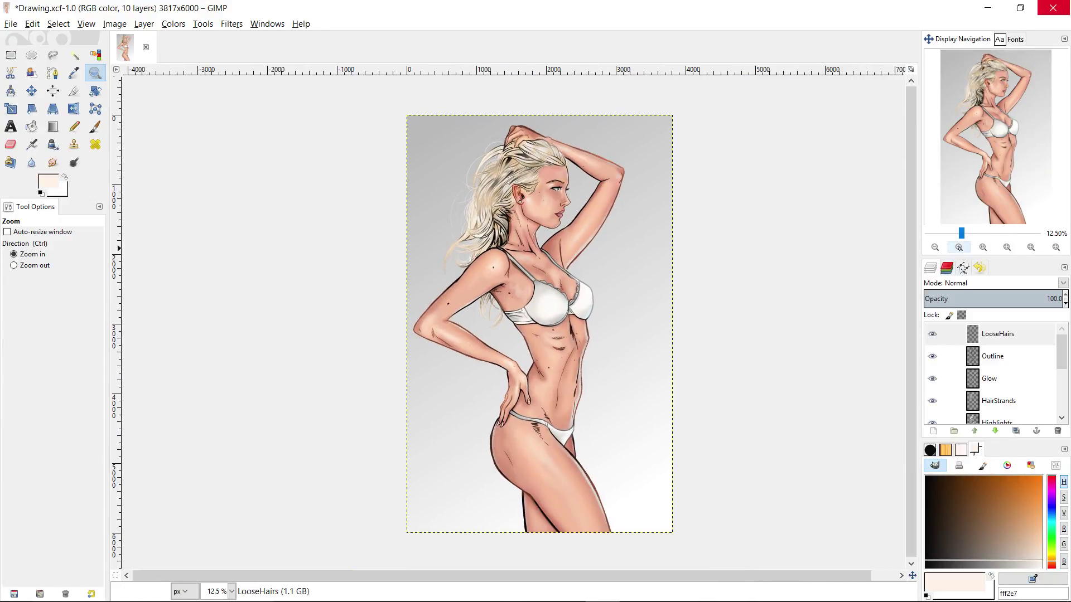
drag(966, 233, 967, 234)
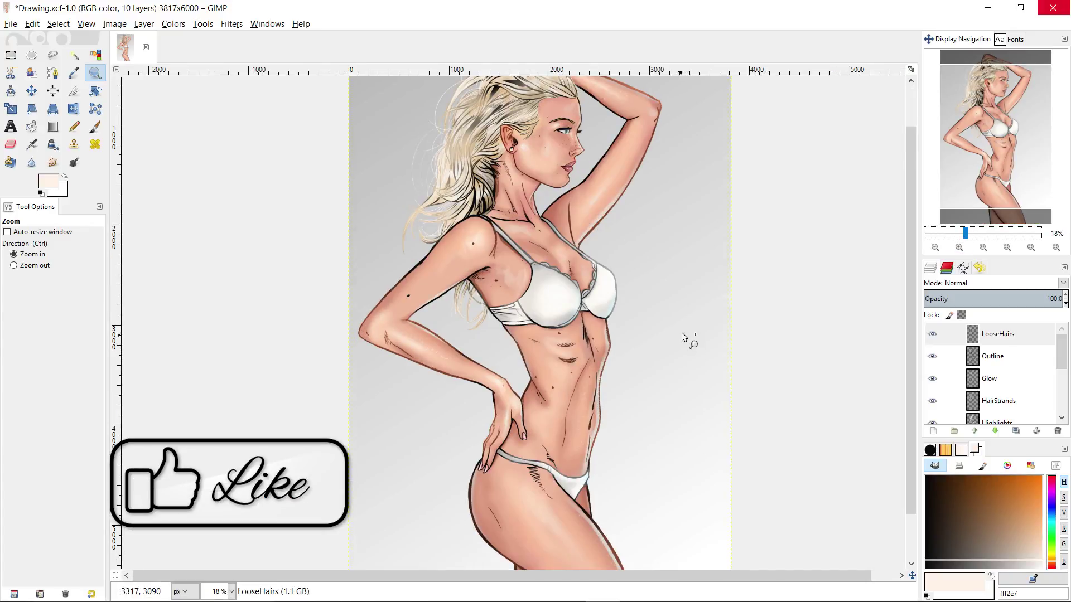
click(790, 313)
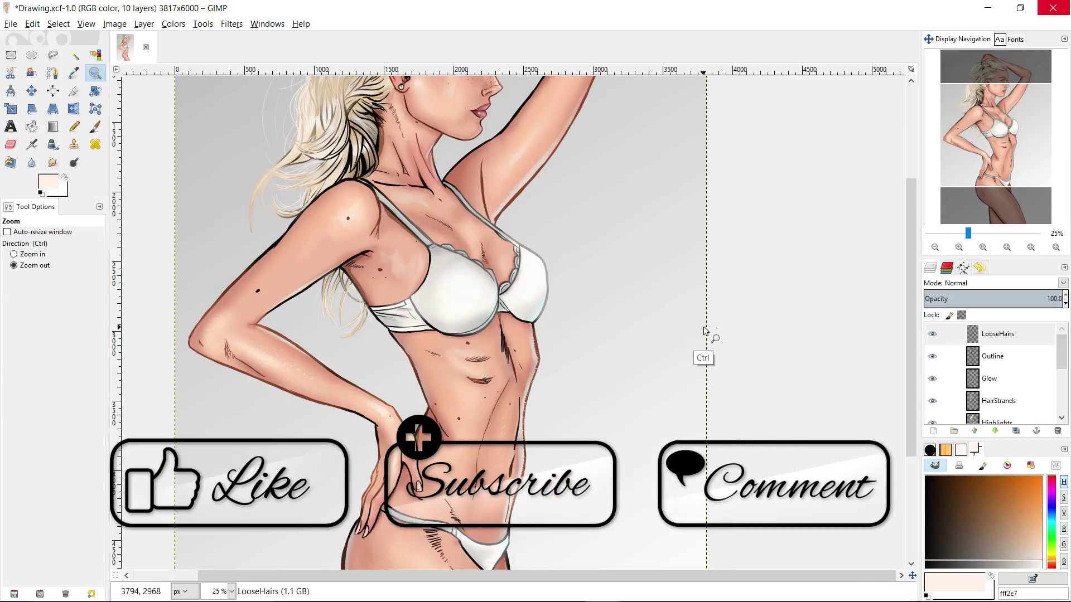
ctrl+click(704, 331)
key(Tab)
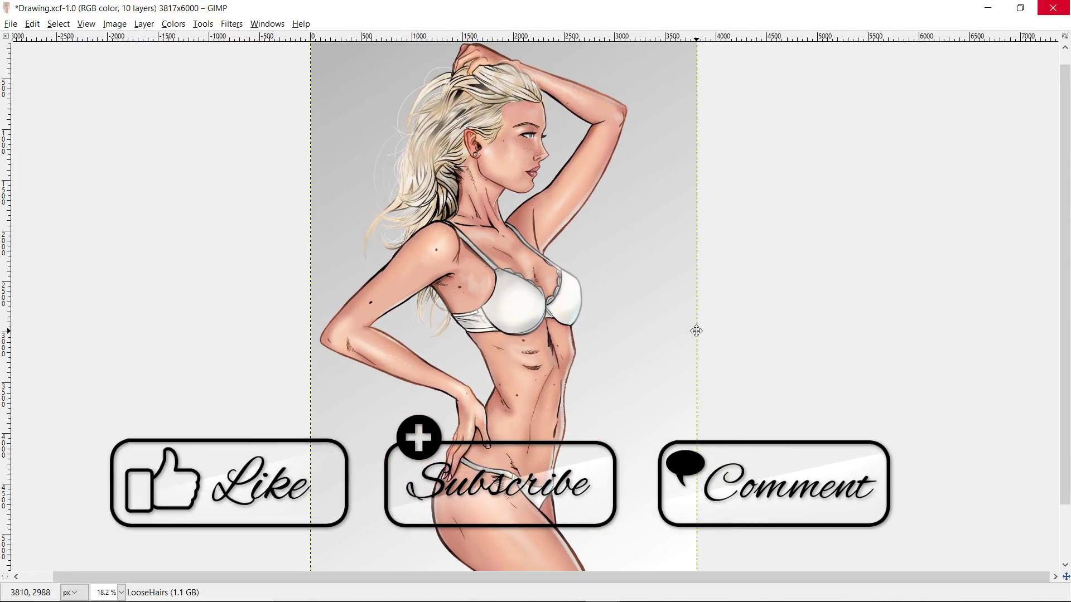
key(ctrl+s)
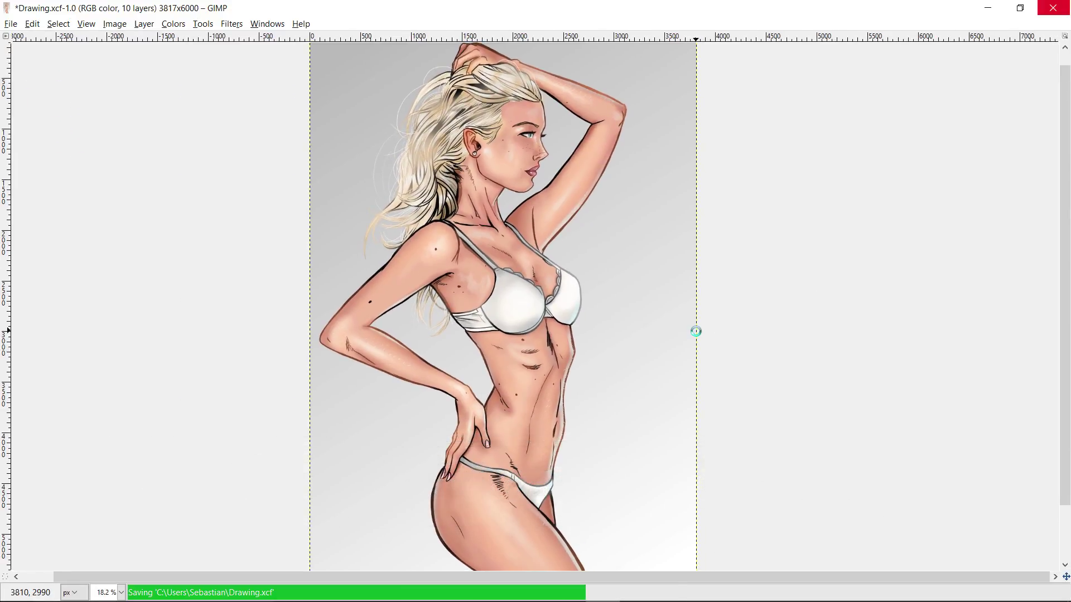